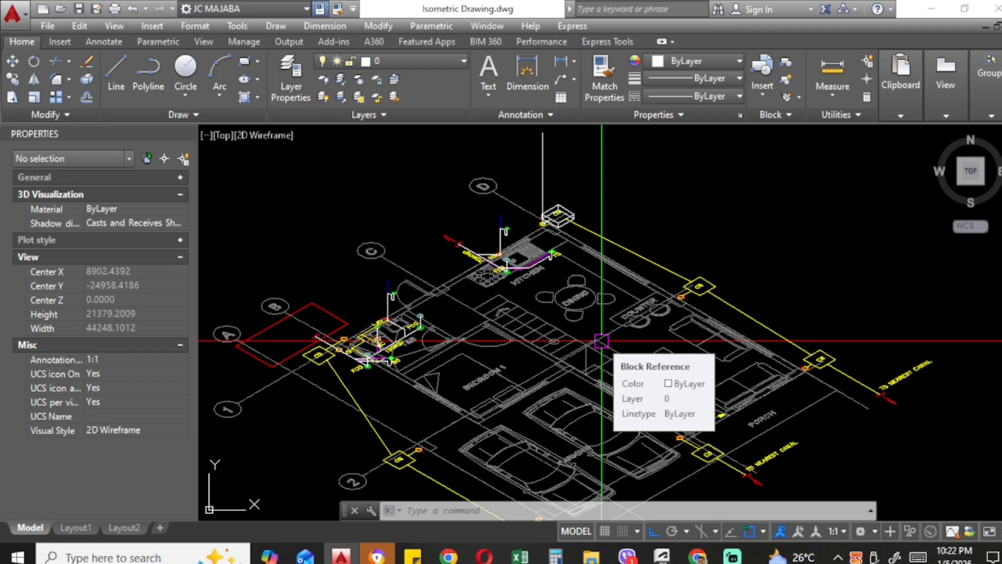
Step: Examine the isometric ground floor drawing with its plumbing lines and its place in the overall drawing
{"action": "scroll", "coordinate": [601, 341], "scroll_direction": "down", "scroll_amount": 2}
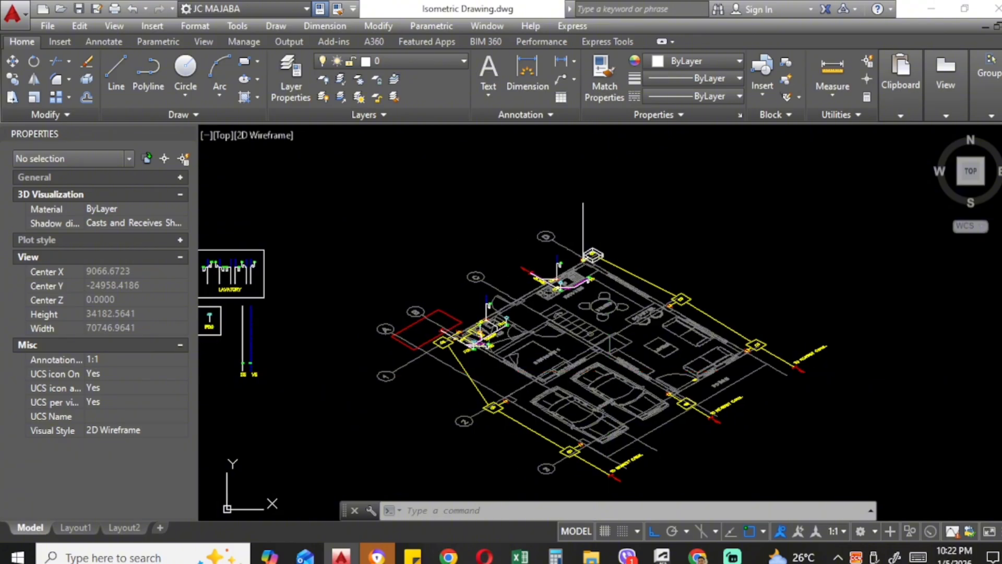
{"action": "scroll", "coordinate": [574, 371], "scroll_direction": "down", "scroll_amount": 2}
{"action": "scroll", "coordinate": [580, 353], "scroll_direction": "up", "scroll_amount": 2}
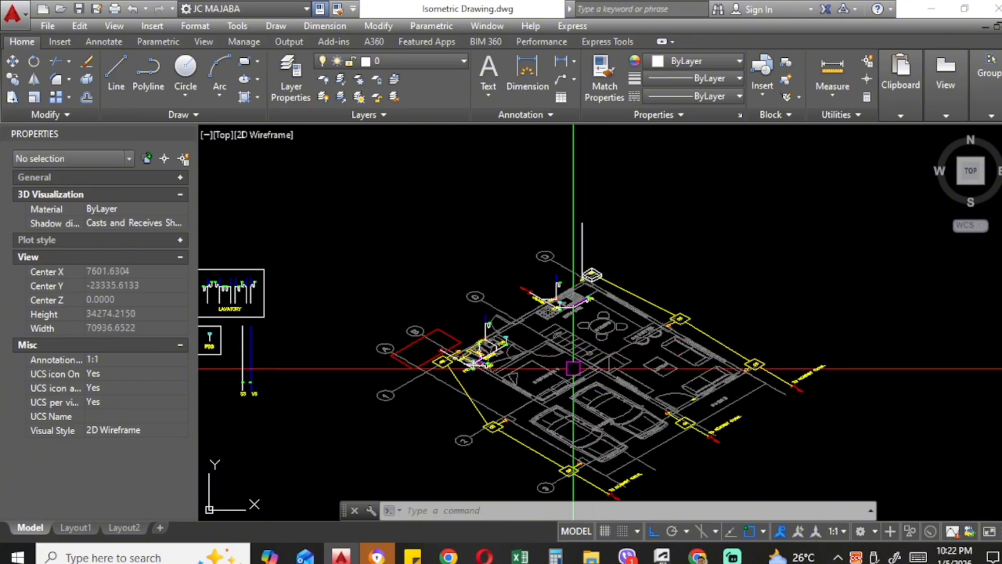
{"action": "scroll", "coordinate": [580, 335], "scroll_direction": "down", "scroll_amount": 5}
{"action": "scroll", "coordinate": [577, 303], "scroll_direction": "up", "scroll_amount": 5}
{"action": "mouse_move", "coordinate": [574, 261]}
{"action": "middle_mouse_down"}
{"action": "mouse_move", "coordinate": [564, 330]}
{"action": "mouse_move", "coordinate": [567, 252]}
{"action": "middle_mouse_up"}
{"action": "middle_click_drag", "start_coordinate": [563, 395], "coordinate": [581, 271]}
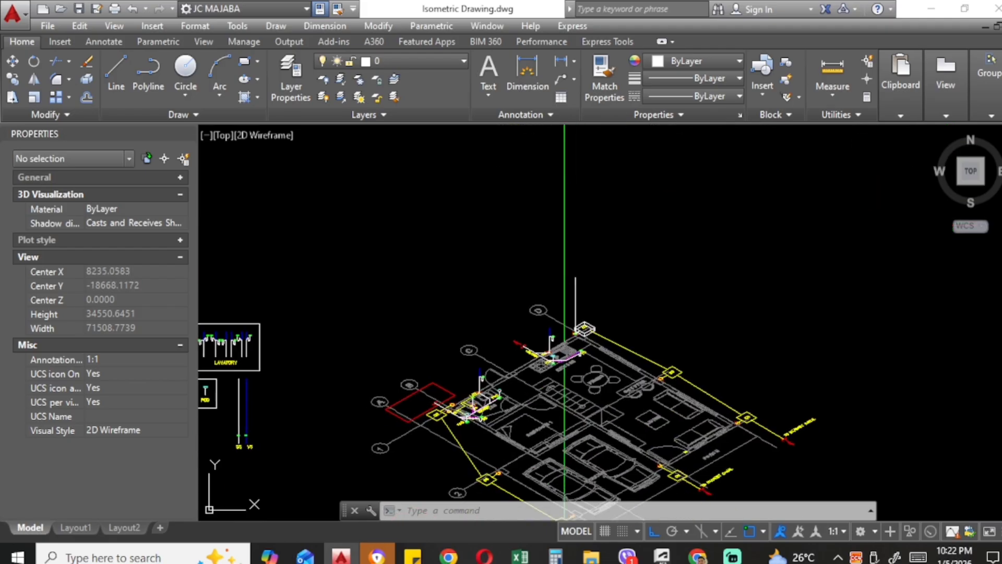
{"action": "scroll", "coordinate": [543, 460], "scroll_direction": "up", "scroll_amount": 2}
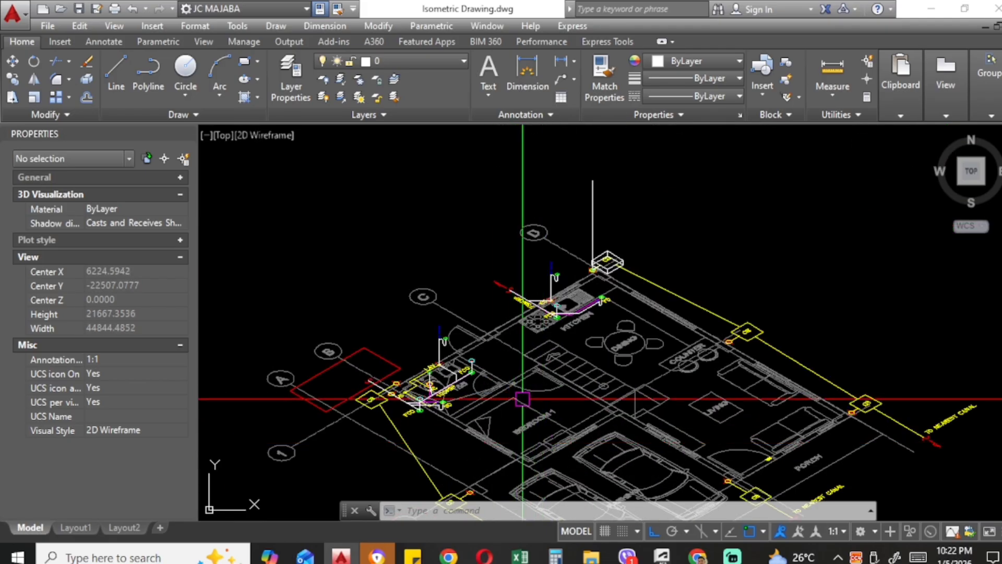
{"action": "scroll", "coordinate": [528, 336], "scroll_direction": "down", "scroll_amount": 6}
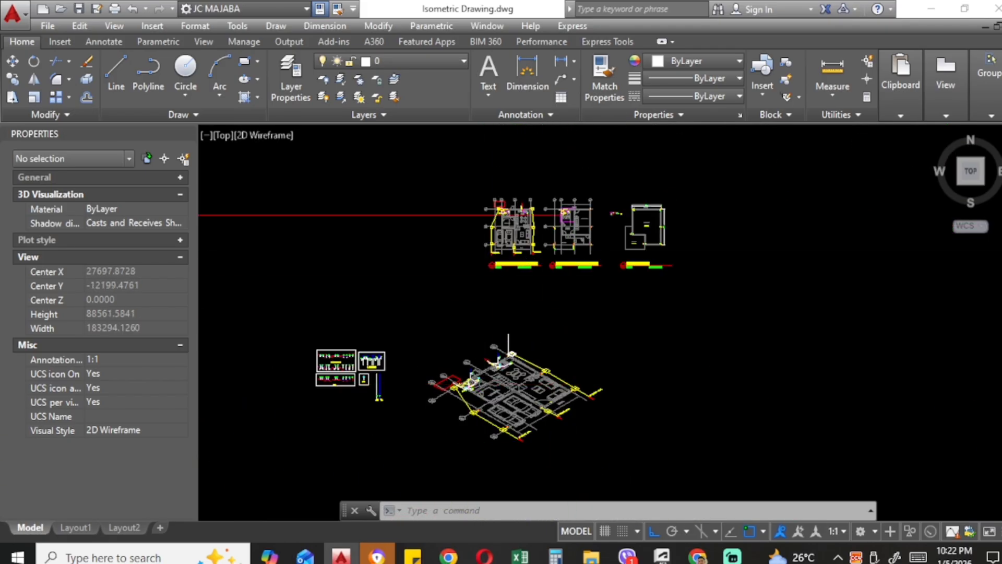
Step: Examine the ground floor, second floor and roof deck plans and their piping
{"action": "scroll", "coordinate": [574, 213], "scroll_direction": "up", "scroll_amount": 6}
{"action": "scroll", "coordinate": [574, 217], "scroll_direction": "up", "scroll_amount": 4}
{"action": "middle_click_drag", "start_coordinate": [700, 240], "coordinate": [488, 271]}
{"action": "scroll", "coordinate": [488, 271], "scroll_direction": "down", "scroll_amount": 4}
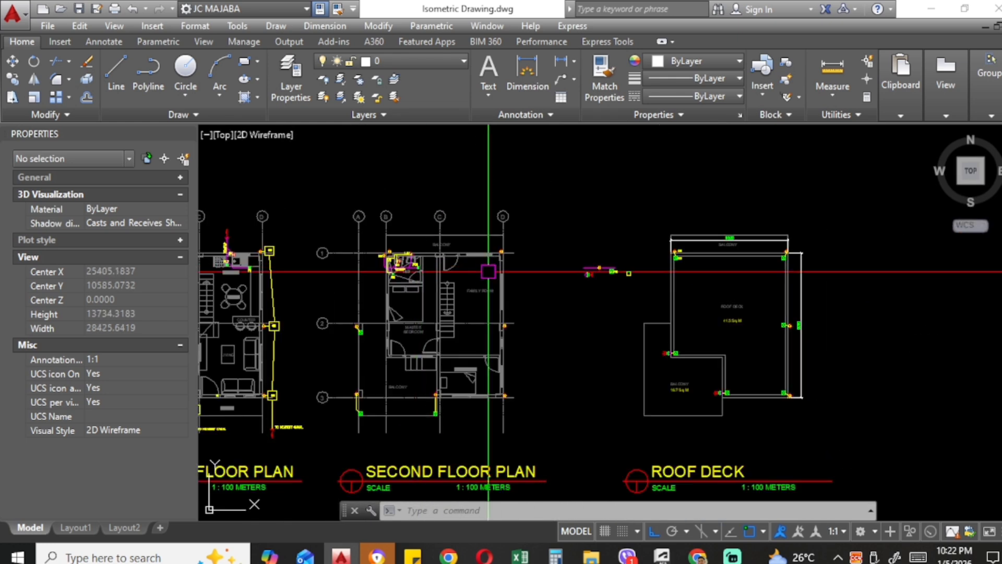
{"action": "scroll", "coordinate": [723, 355], "scroll_direction": "up", "scroll_amount": 4}
{"action": "scroll", "coordinate": [726, 334], "scroll_direction": "down", "scroll_amount": 8}
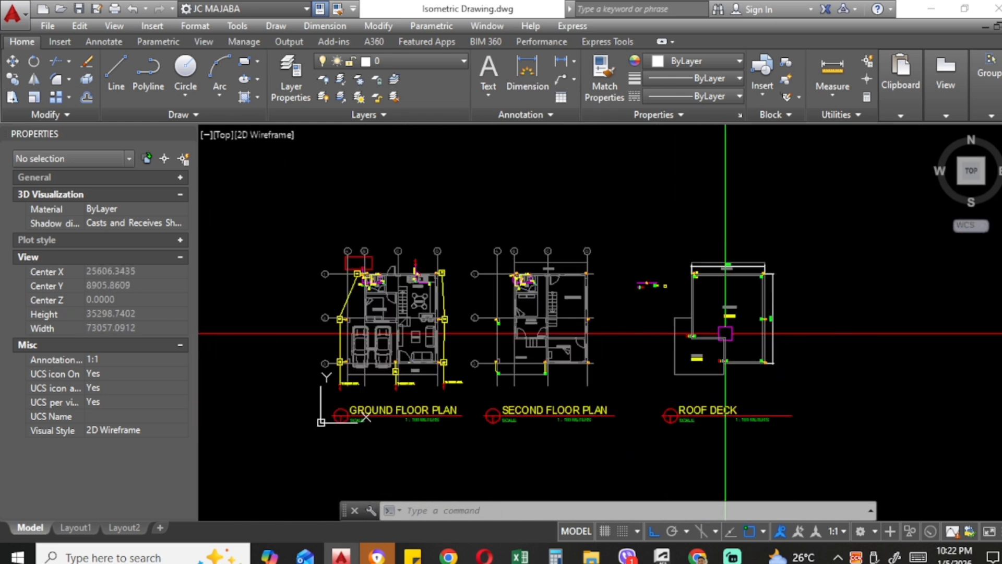
{"action": "scroll", "coordinate": [649, 285], "scroll_direction": "down", "scroll_amount": 3}
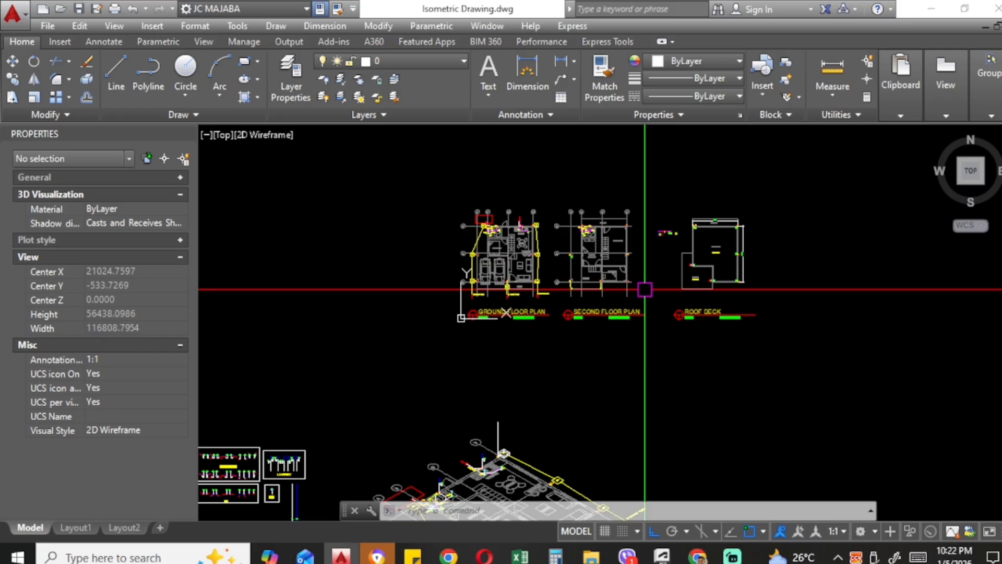
Step: Compare the isometric ground floor drawing with the flat floor plans, ending at the second floor plan
{"action": "middle_click_drag", "start_coordinate": [588, 352], "coordinate": [609, 274]}
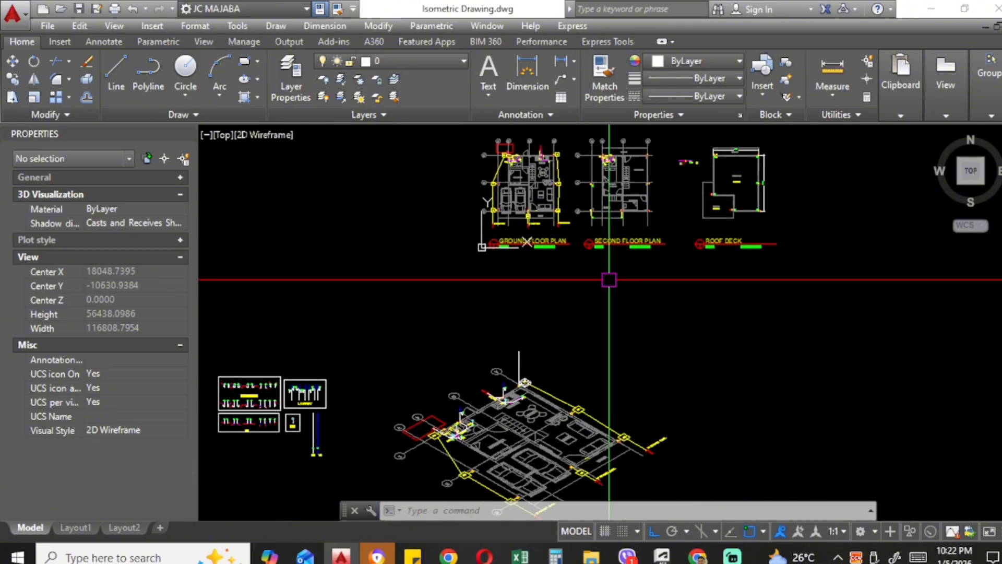
{"action": "scroll", "coordinate": [530, 366], "scroll_direction": "up", "scroll_amount": 3}
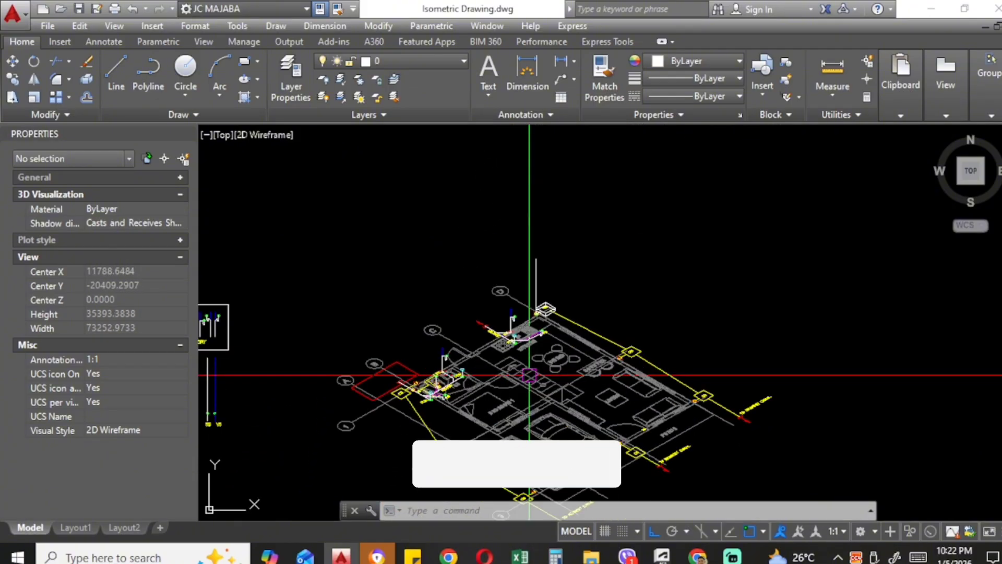
{"action": "scroll", "coordinate": [436, 369], "scroll_direction": "up", "scroll_amount": 1}
{"action": "scroll", "coordinate": [468, 407], "scroll_direction": "down", "scroll_amount": 3}
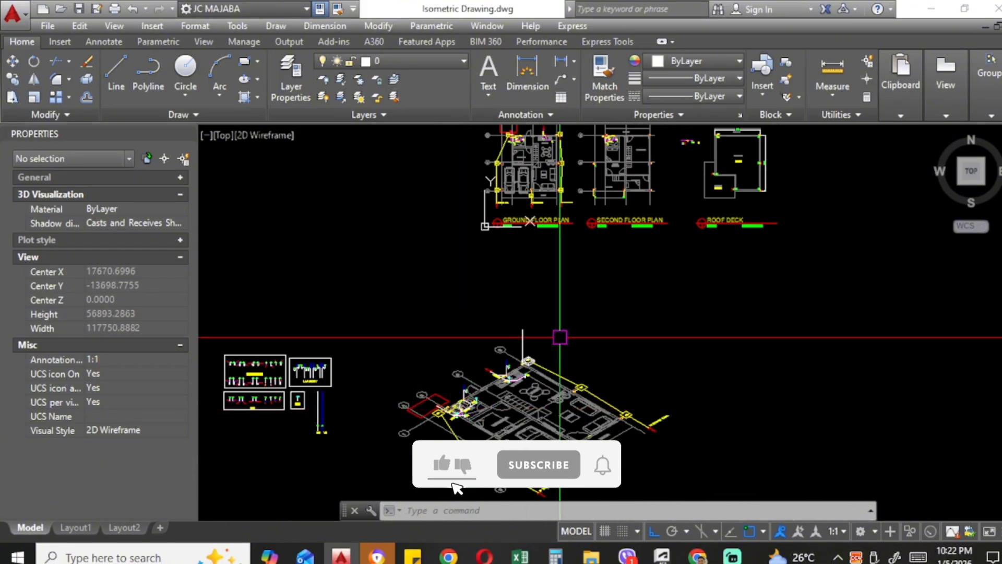
{"action": "middle_click_drag", "start_coordinate": [561, 338], "coordinate": [541, 405]}
{"action": "scroll", "coordinate": [519, 241], "scroll_direction": "up", "scroll_amount": 5}
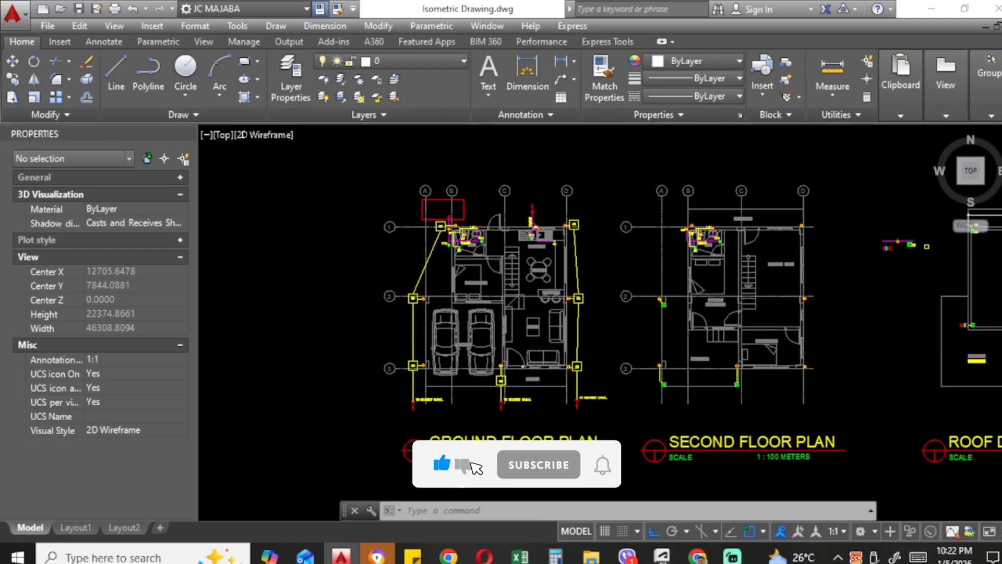
{"action": "scroll", "coordinate": [556, 268], "scroll_direction": "down", "scroll_amount": 6}
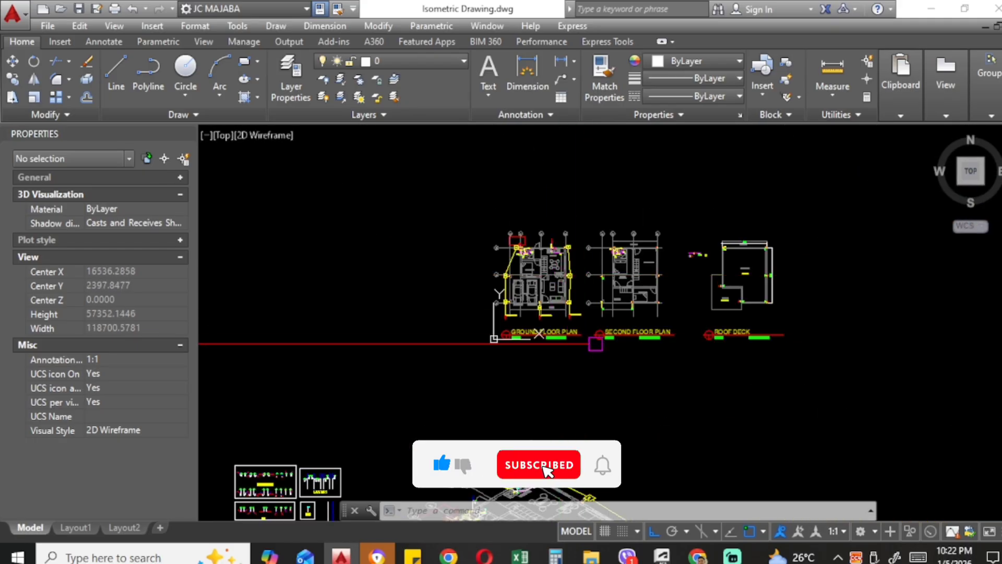
{"action": "middle_click_drag", "start_coordinate": [609, 400], "coordinate": [595, 311]}
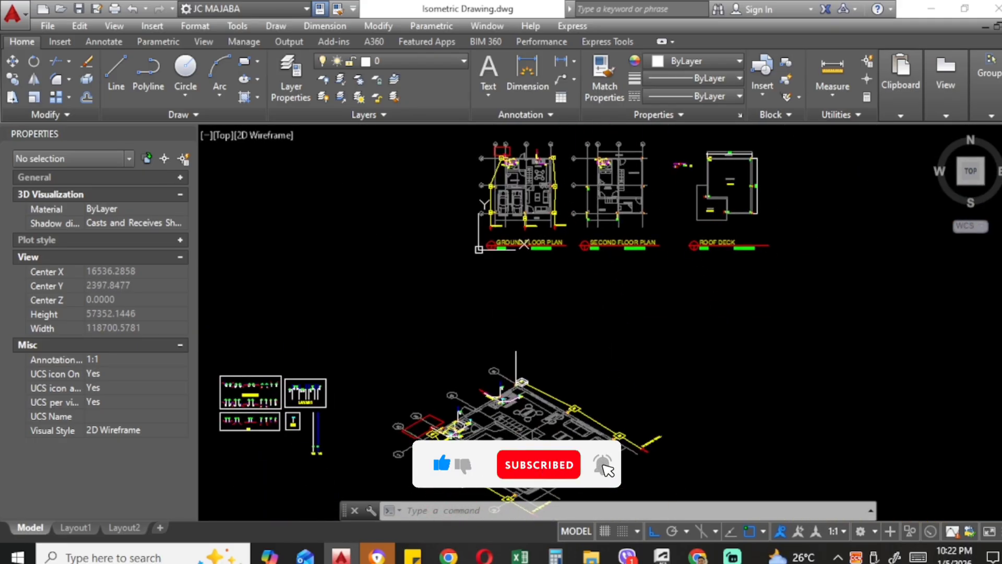
{"action": "scroll", "coordinate": [631, 282], "scroll_direction": "up", "scroll_amount": 2}
{"action": "middle_click_drag", "start_coordinate": [632, 283], "coordinate": [597, 380]}
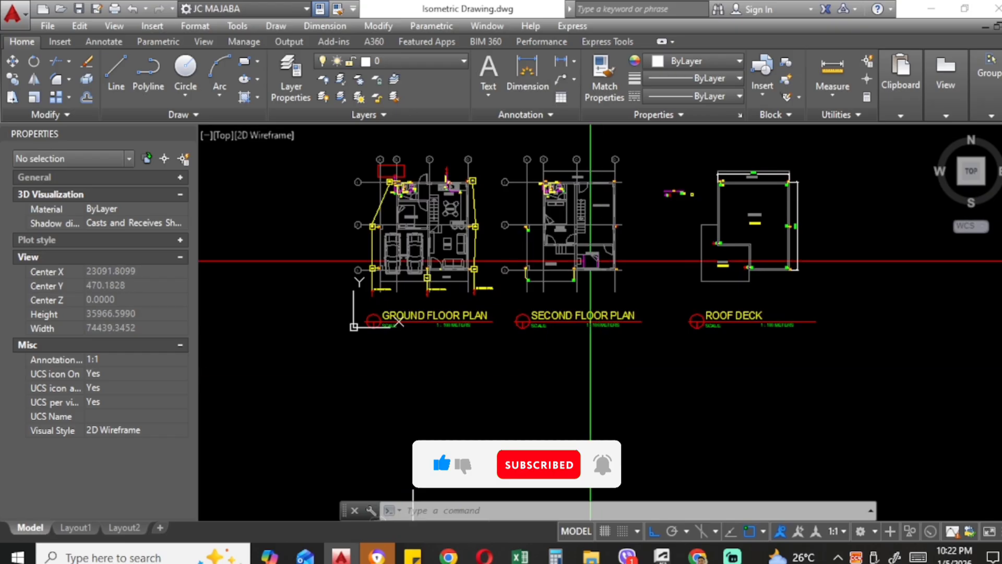
{"action": "middle_click_drag", "start_coordinate": [583, 301], "coordinate": [579, 360]}
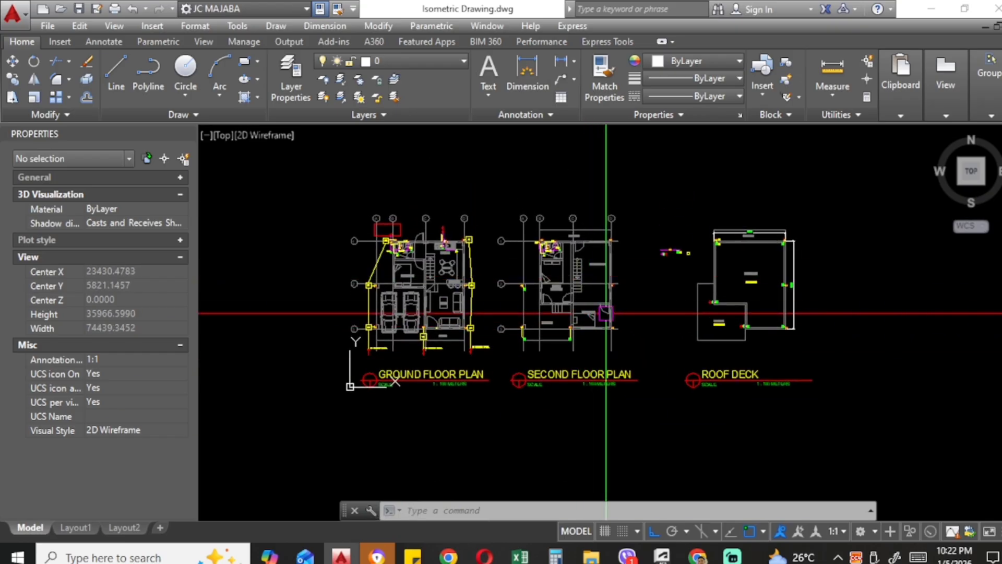
Step: Copy the second floor plan without its title straight down to the empty area below the isometric drawing
{"action": "left_click", "coordinate": [629, 389]}
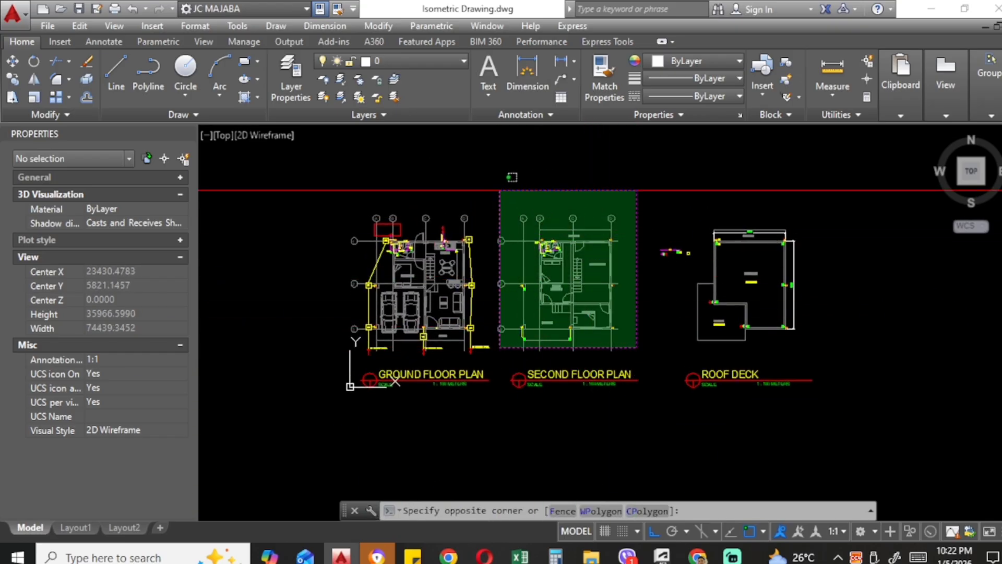
{"action": "left_click", "coordinate": [502, 201]}
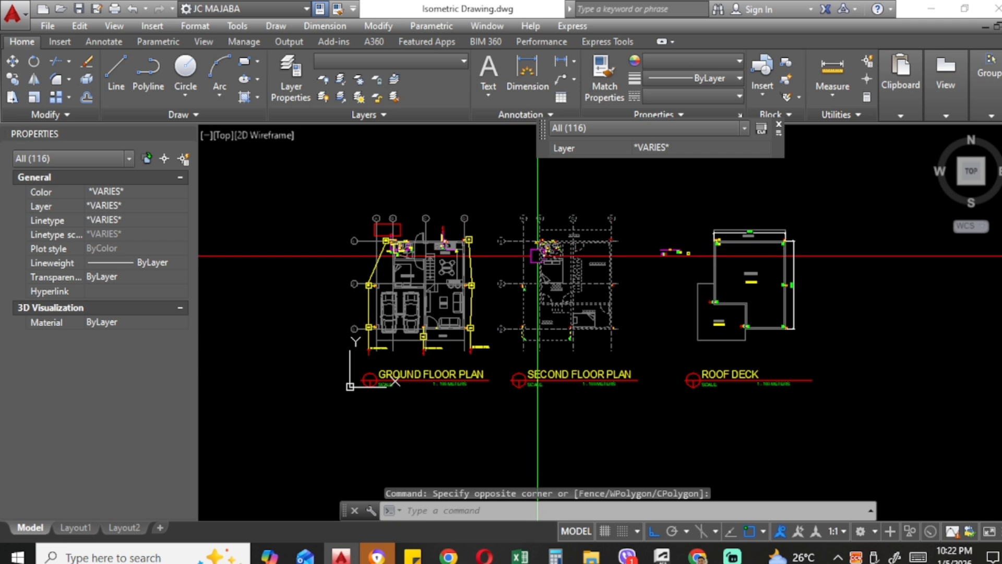
{"action": "type", "text": "co"}
{"action": "key", "text": "Return"}
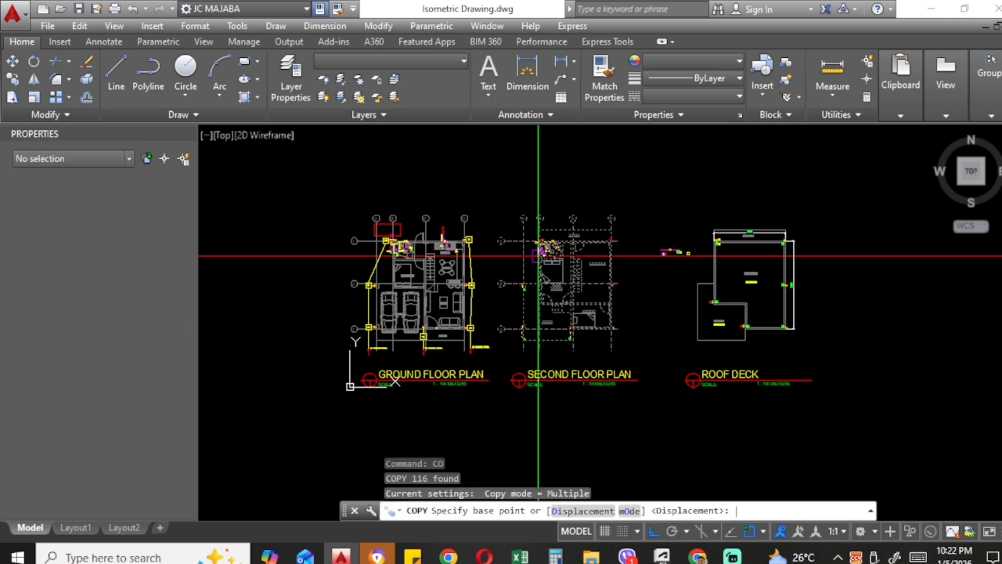
{"action": "left_click", "coordinate": [540, 254]}
{"action": "scroll", "coordinate": [543, 251], "scroll_direction": "down", "scroll_amount": 4}
{"action": "middle_click_drag", "start_coordinate": [587, 331], "coordinate": [517, 237]}
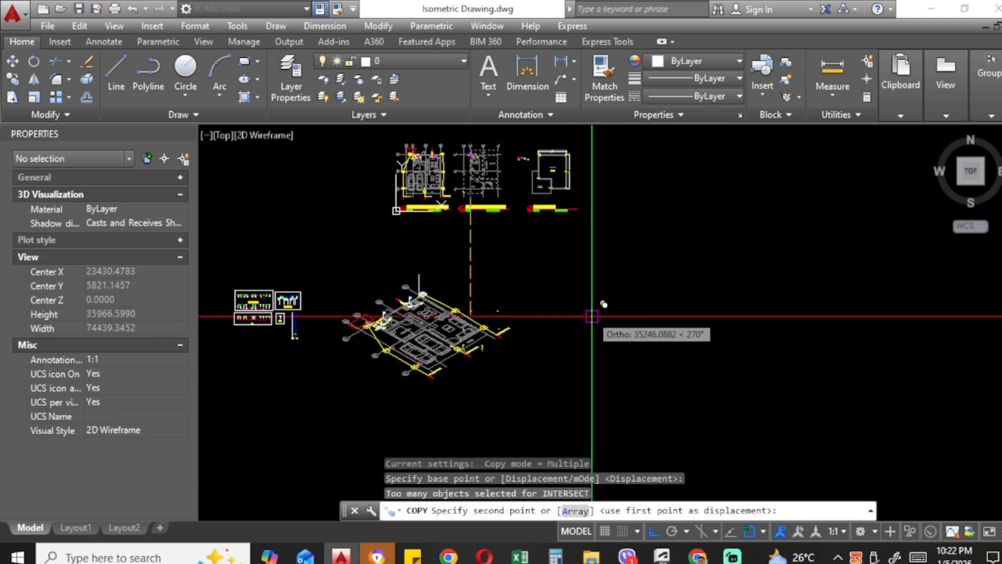
{"action": "scroll", "coordinate": [590, 259], "scroll_direction": "down", "scroll_amount": 2}
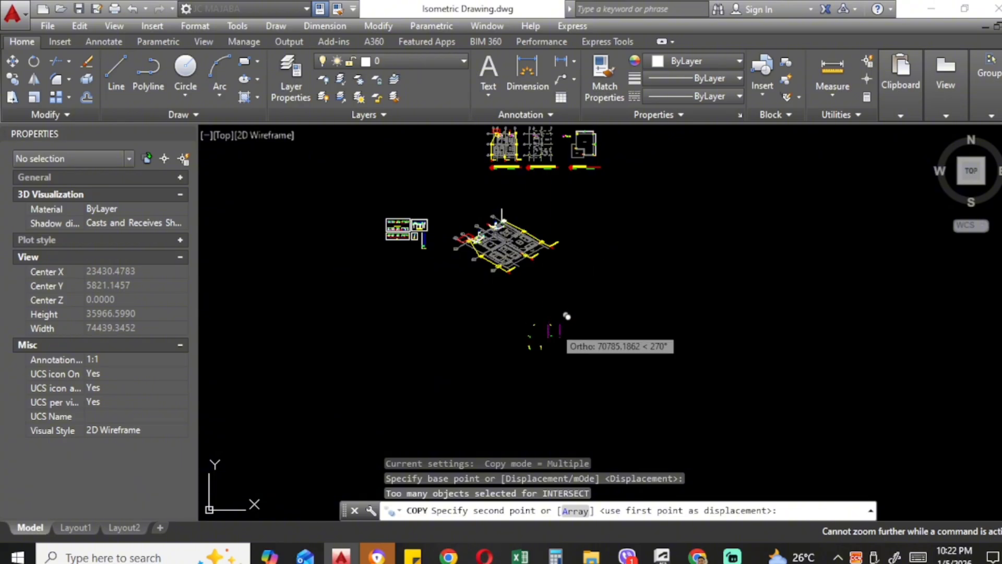
{"action": "left_click", "coordinate": [548, 313]}
{"action": "key", "text": "Escape"}
{"action": "scroll", "coordinate": [549, 334], "scroll_direction": "up", "scroll_amount": 3}
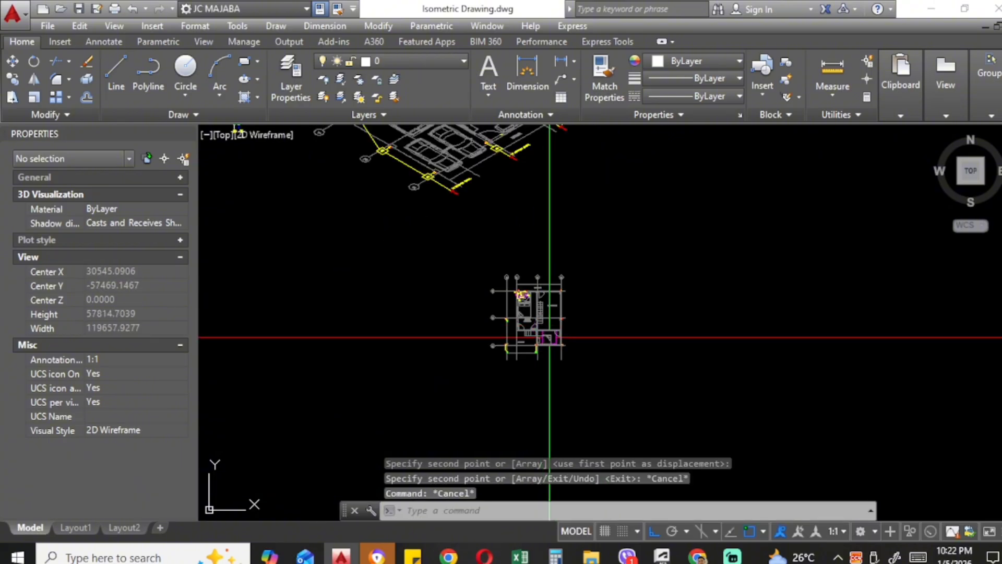
{"action": "middle_click_drag", "start_coordinate": [543, 337], "coordinate": [555, 340]}
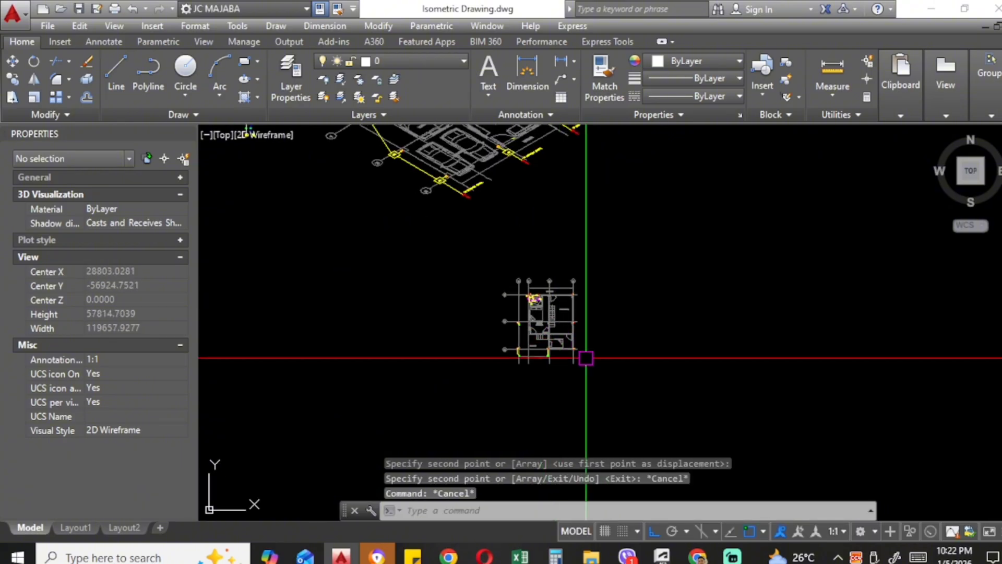
{"action": "scroll", "coordinate": [545, 327], "scroll_direction": "up", "scroll_amount": 2}
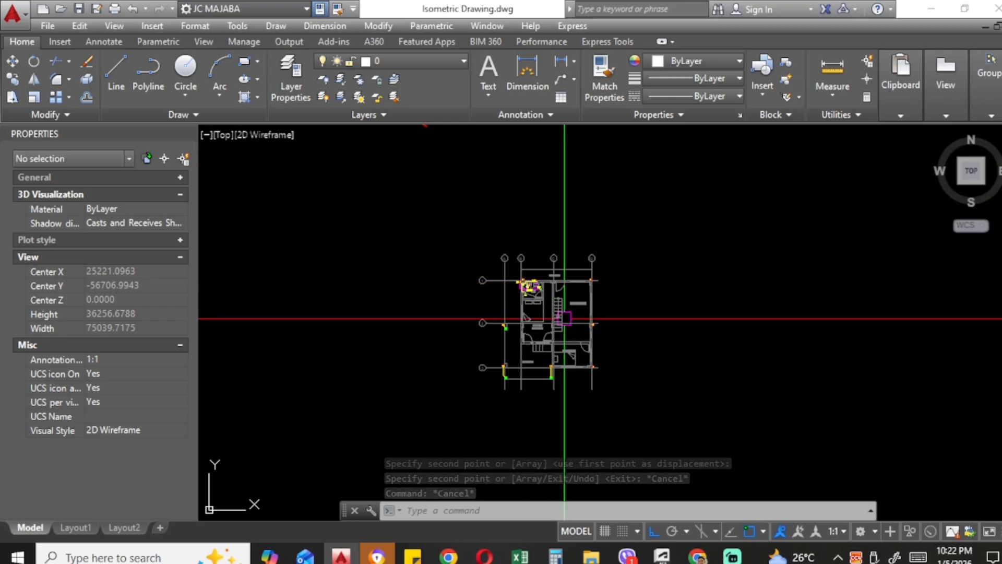
{"action": "left_click", "coordinate": [637, 401]}
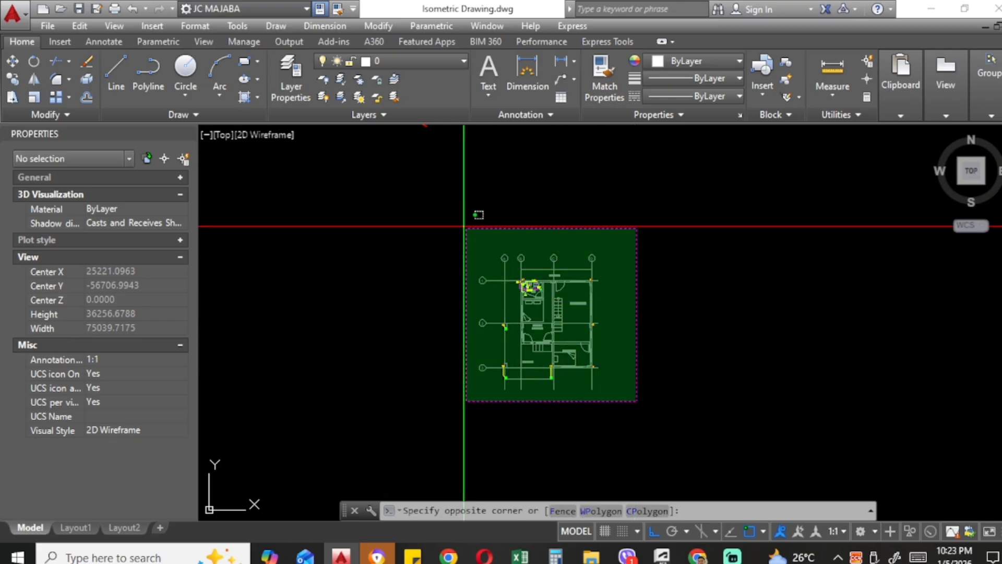
{"action": "key", "text": "Escape"}
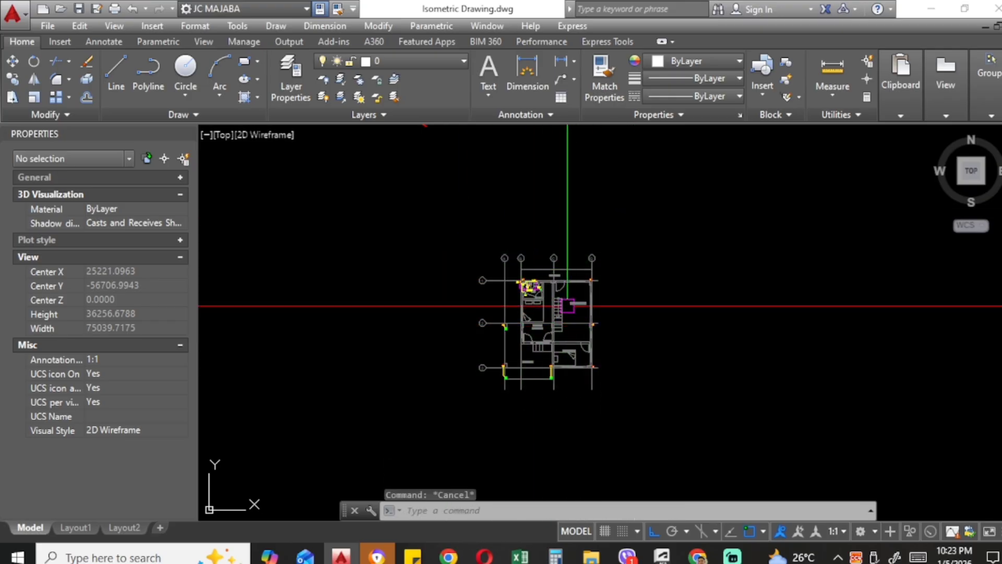
{"action": "left_click", "coordinate": [552, 304]}
{"action": "key", "text": "Escape"}
{"action": "scroll", "coordinate": [541, 293], "scroll_direction": "up", "scroll_amount": 4}
{"action": "scroll", "coordinate": [582, 285], "scroll_direction": "down", "scroll_amount": 4}
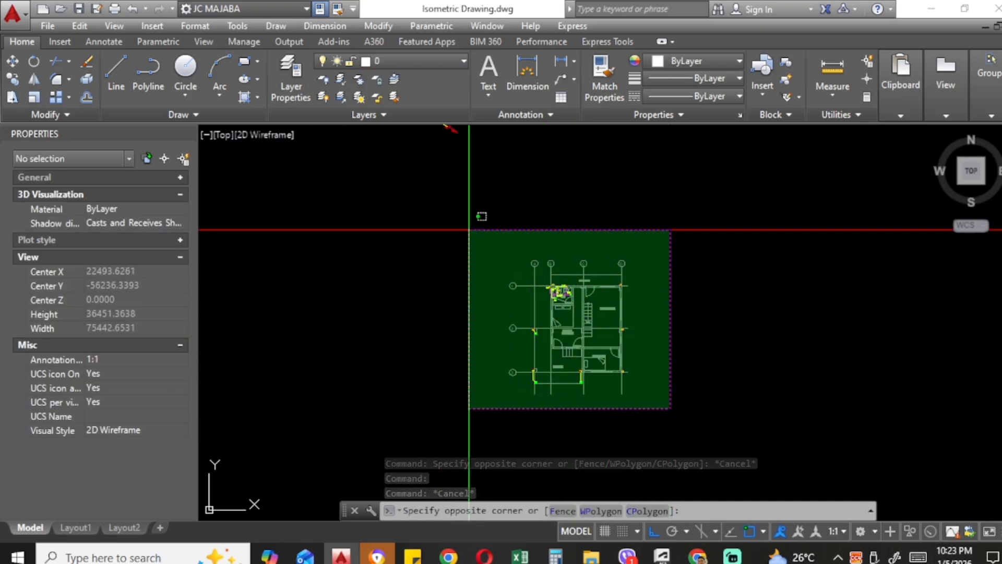
Step: Copy the duplicated second floor plan to the clipboard, with its base point where grid line 3 meets the outermost balcony-side grid line
{"action": "left_click", "coordinate": [469, 230]}
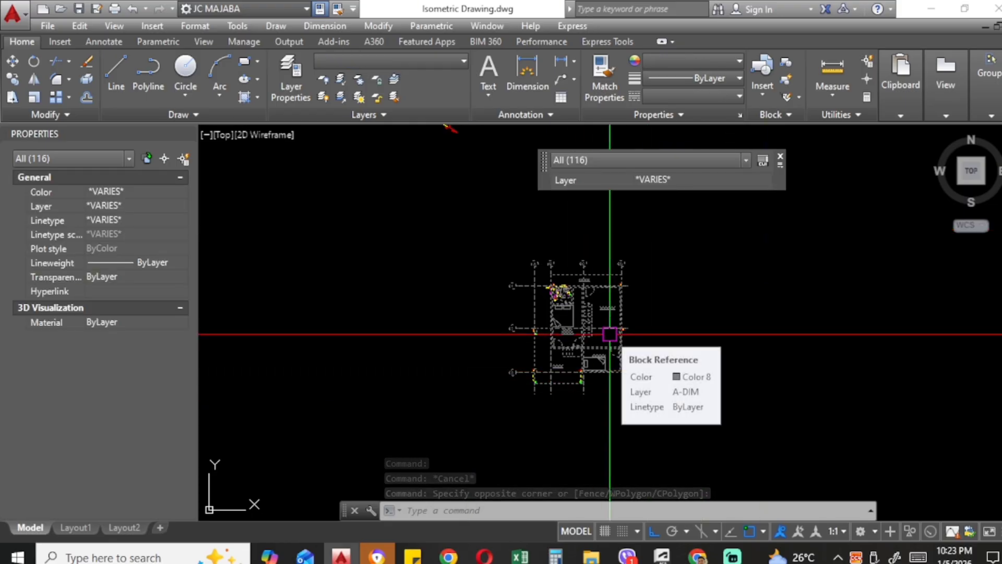
{"action": "key", "text": "ctrl+shift+c"}
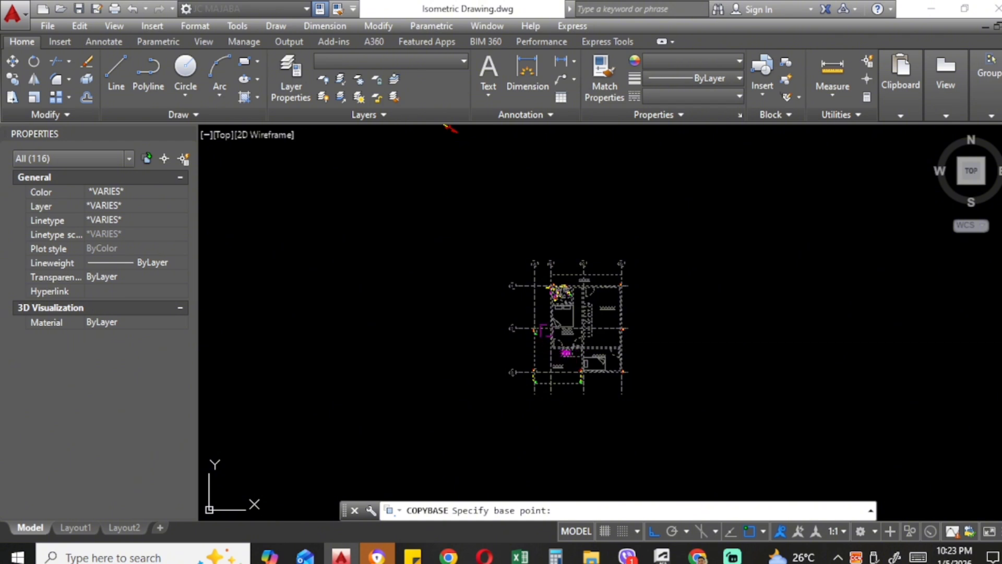
{"action": "scroll", "coordinate": [538, 379], "scroll_direction": "up", "scroll_amount": 6}
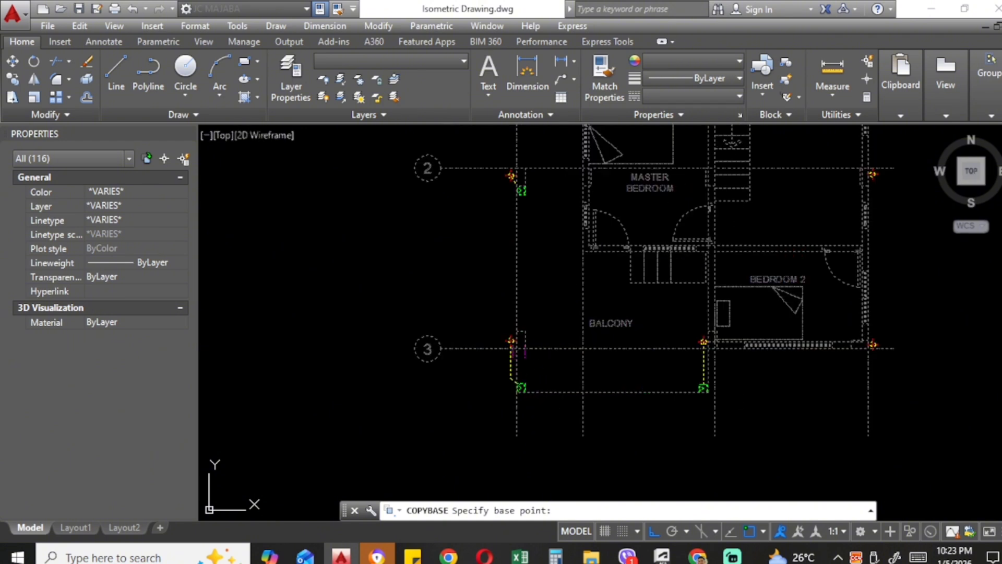
{"action": "scroll", "coordinate": [522, 349], "scroll_direction": "up", "scroll_amount": 6}
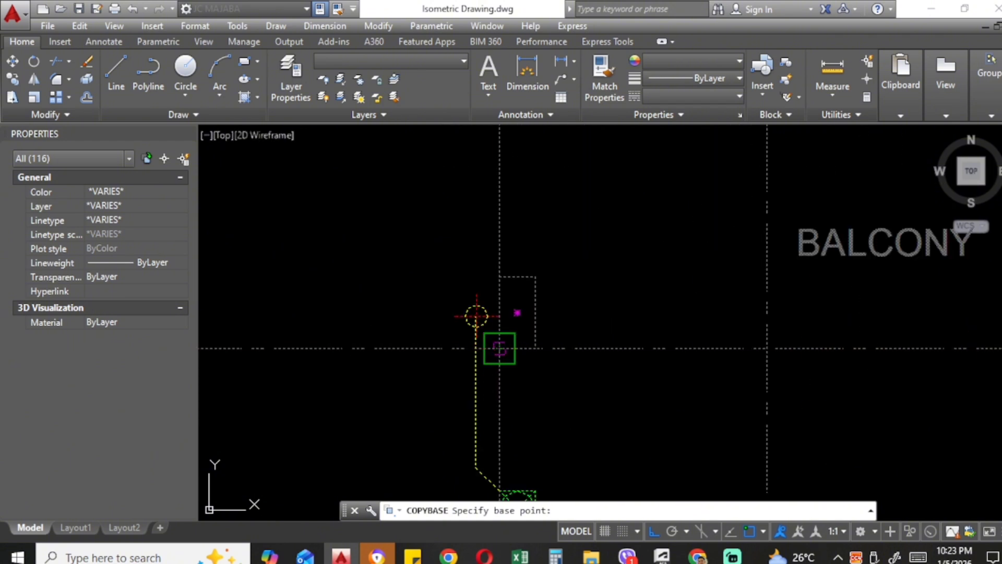
{"action": "left_click", "coordinate": [500, 348]}
{"action": "scroll", "coordinate": [531, 360], "scroll_direction": "down", "scroll_amount": 8}
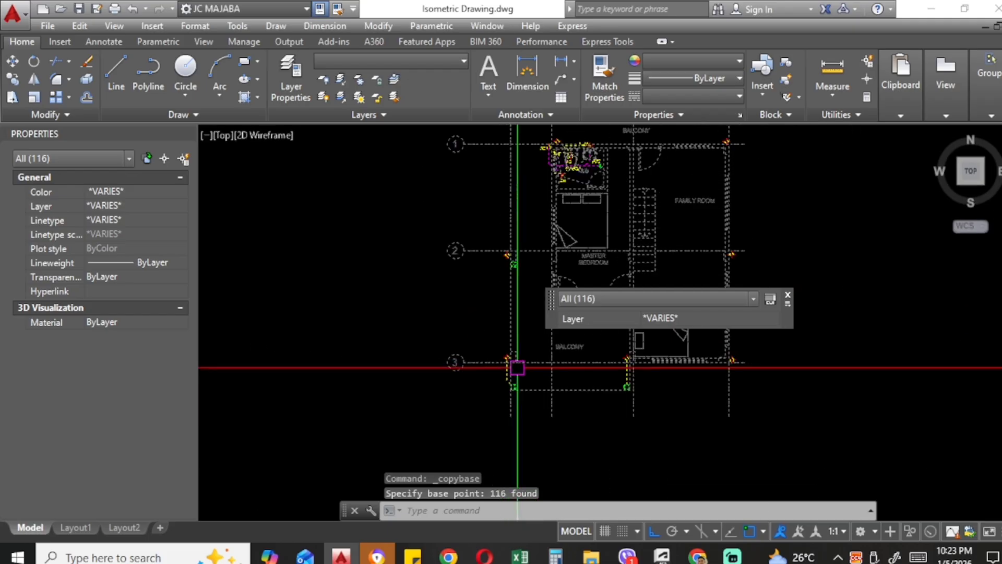
Step: Paste the copied second floor plan as a block in the empty space to the right of the duplicated plan
{"action": "scroll", "coordinate": [531, 360], "scroll_direction": "down", "scroll_amount": 4}
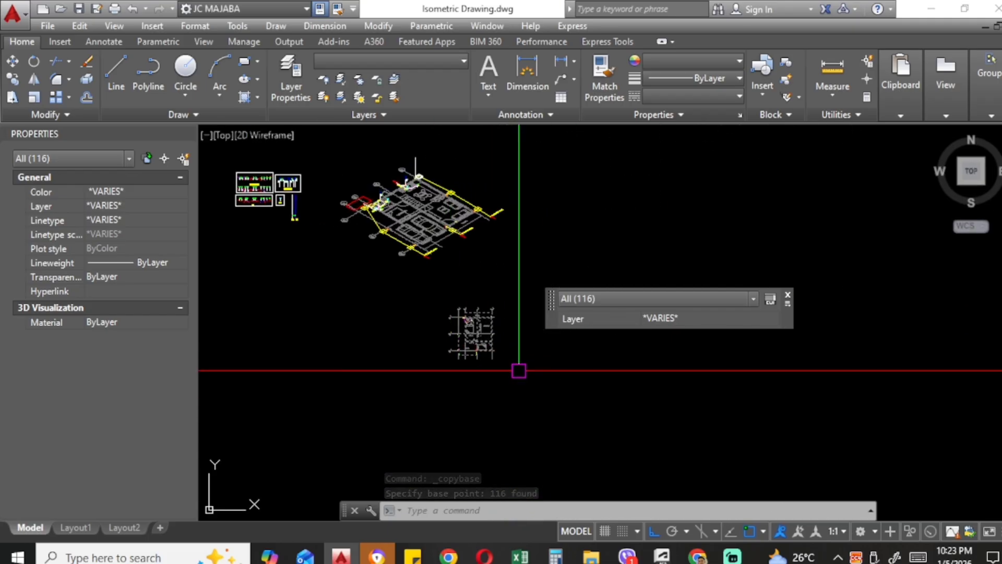
{"action": "key", "text": "ctrl+shift+v"}
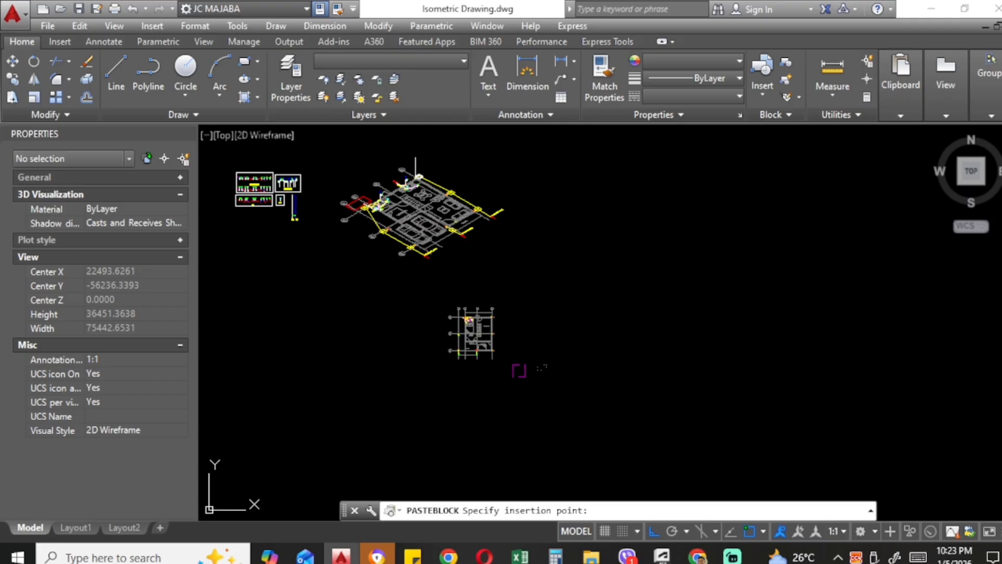
{"action": "left_click", "coordinate": [542, 347]}
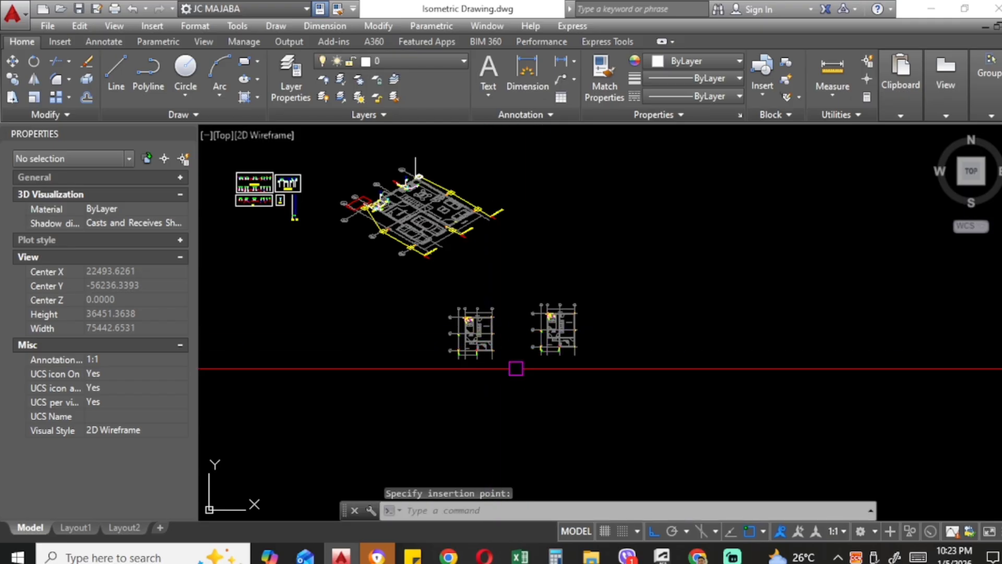
Step: Erase the unblocked duplicate of the second floor plan below the isometric drawing
{"action": "left_click", "coordinate": [515, 366]}
{"action": "left_click", "coordinate": [428, 297]}
{"action": "type", "text": "e"}
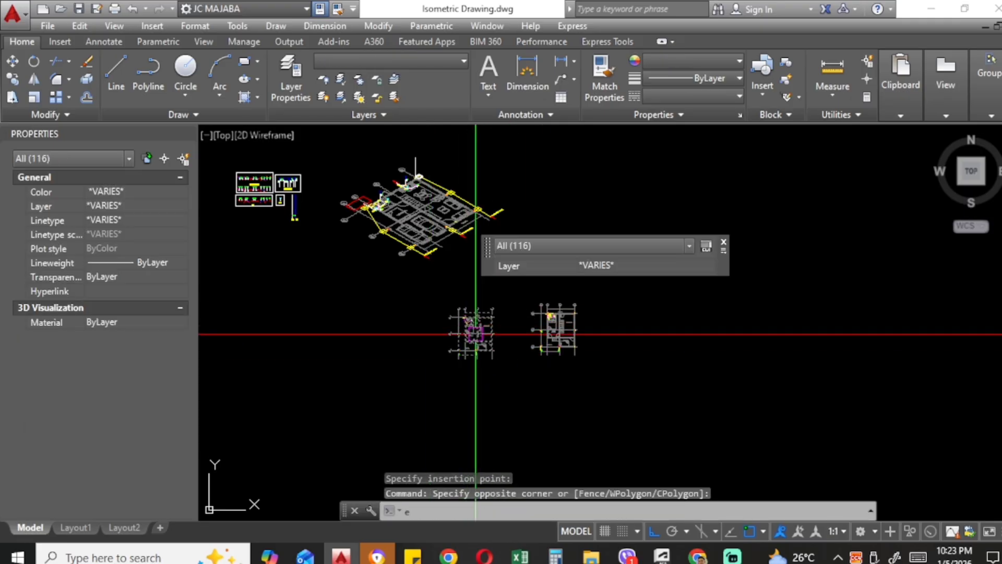
{"action": "key", "text": "Return"}
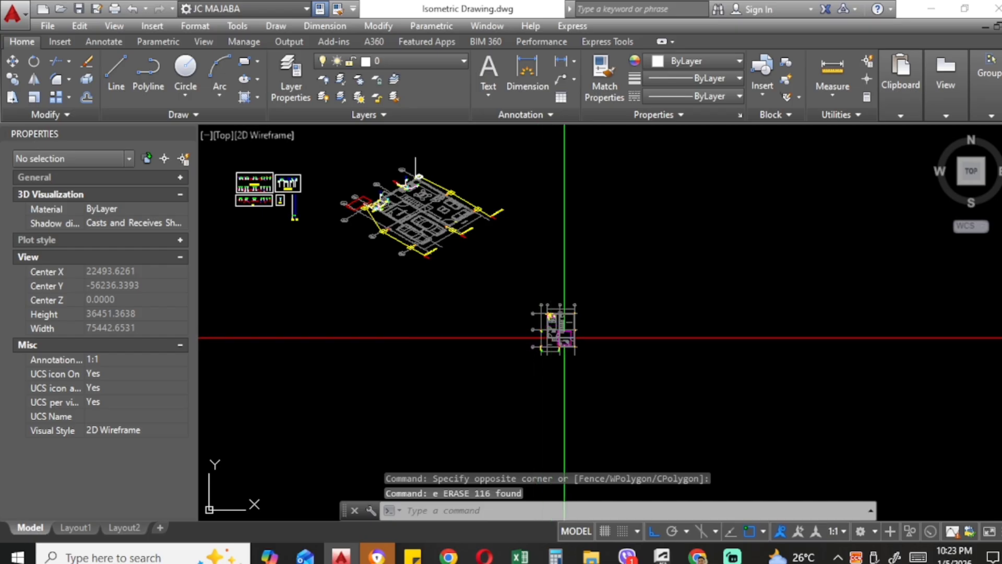
Step: Move the second floor plan block up into the empty space to the right of the isometric ground floor drawing
{"action": "scroll", "coordinate": [565, 338], "scroll_direction": "up", "scroll_amount": 2}
{"action": "left_click", "coordinate": [528, 370]}
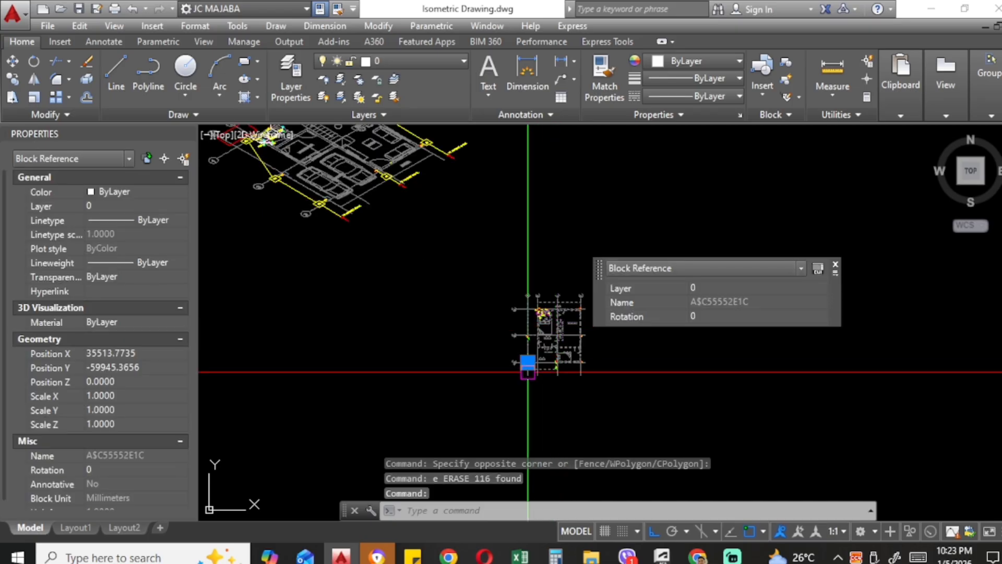
{"action": "left_click", "coordinate": [528, 362]}
{"action": "scroll", "coordinate": [528, 360], "scroll_direction": "down", "scroll_amount": 3}
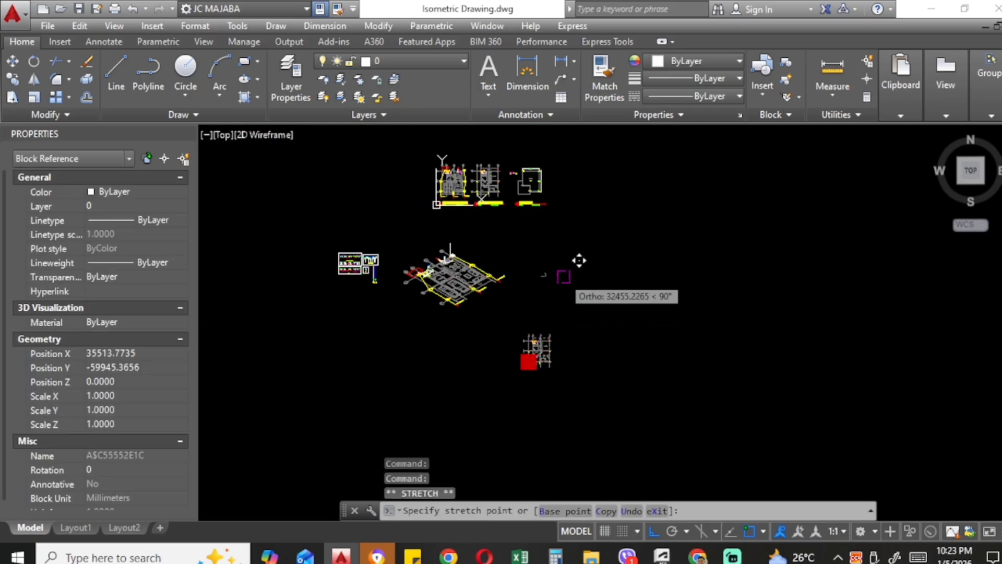
{"action": "left_click", "coordinate": [564, 277]}
{"action": "scroll", "coordinate": [531, 269], "scroll_direction": "up", "scroll_amount": 4}
{"action": "left_click", "coordinate": [493, 274]}
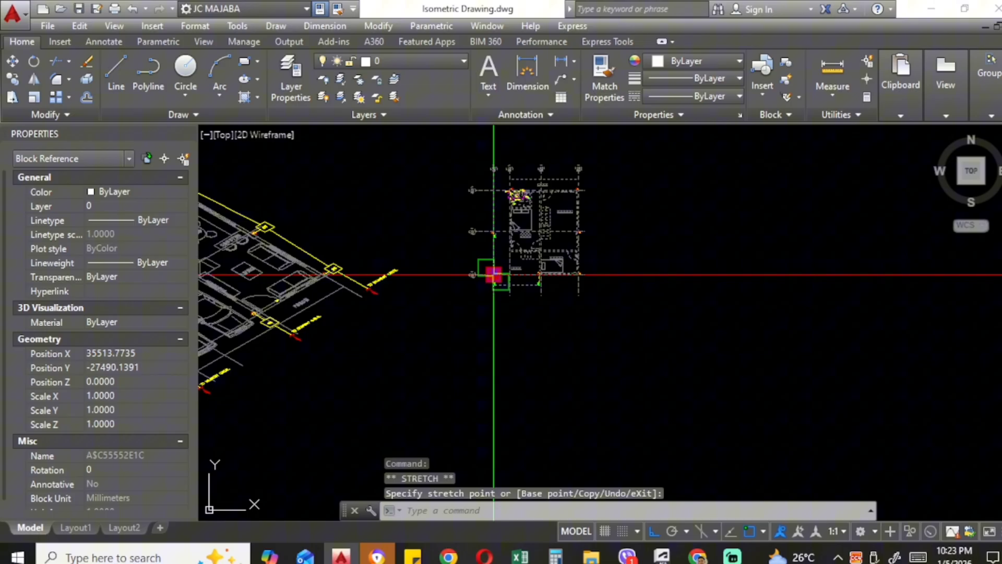
{"action": "left_click", "coordinate": [578, 295]}
{"action": "mouse_move", "coordinate": [630, 271]}
{"action": "middle_mouse_down"}
{"action": "mouse_move", "coordinate": [543, 287]}
{"action": "mouse_move", "coordinate": [498, 349]}
{"action": "mouse_move", "coordinate": [586, 338]}
{"action": "middle_mouse_up"}
{"action": "key", "text": "Escape"}
{"action": "scroll", "coordinate": [586, 338], "scroll_direction": "down", "scroll_amount": 2}
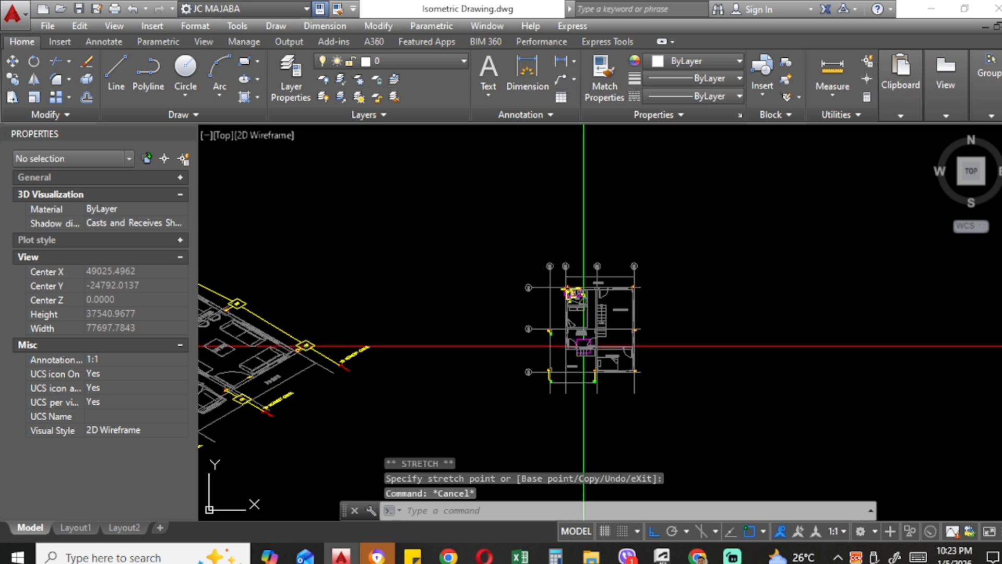
Step: Rotate the second floor plan block by 45 degrees about the outer balcony column at grid line 3
{"action": "scroll", "coordinate": [583, 348], "scroll_direction": "up", "scroll_amount": 2}
{"action": "scroll", "coordinate": [598, 316], "scroll_direction": "up", "scroll_amount": 2}
{"action": "scroll", "coordinate": [581, 348], "scroll_direction": "down", "scroll_amount": 4}
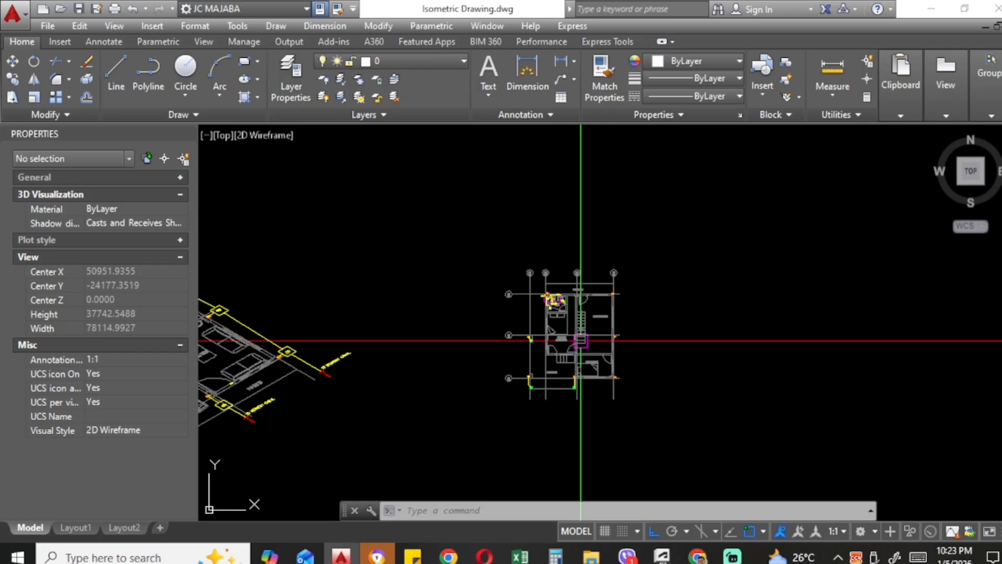
{"action": "left_click", "coordinate": [581, 340]}
{"action": "type", "text": "ro"}
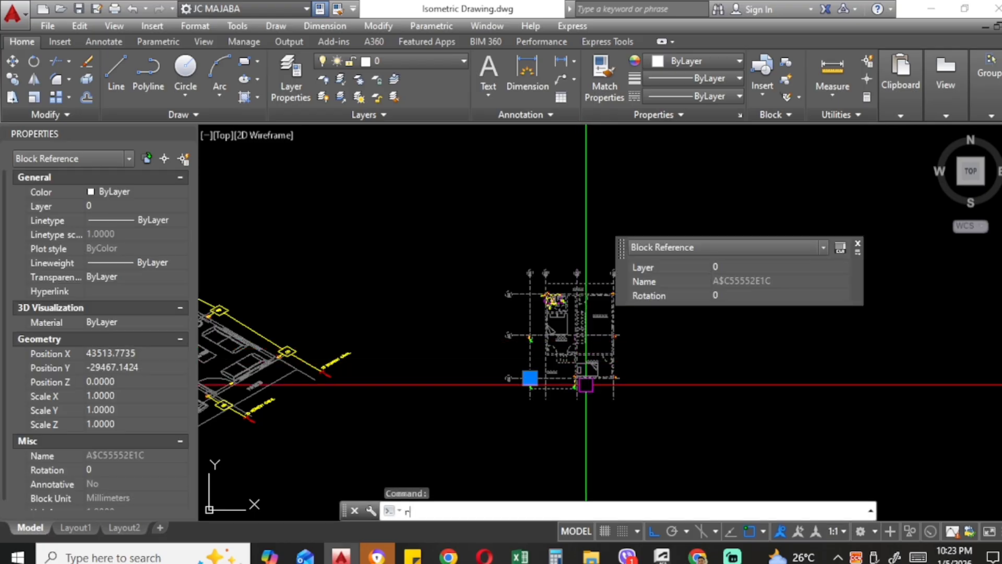
{"action": "key", "text": "Return"}
{"action": "scroll", "coordinate": [545, 389], "scroll_direction": "up", "scroll_amount": 4}
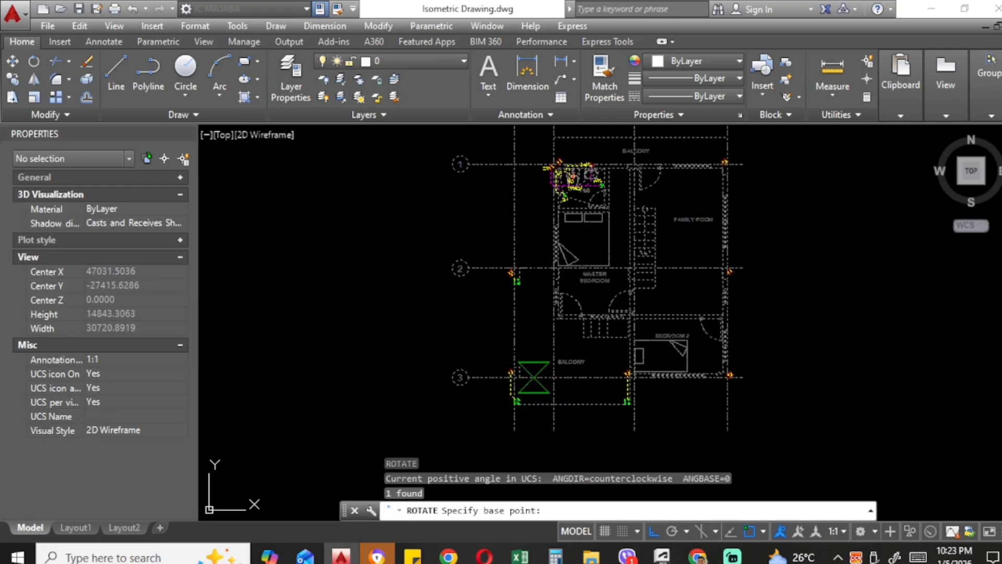
{"action": "left_click", "coordinate": [516, 375]}
{"action": "type", "text": "4"}
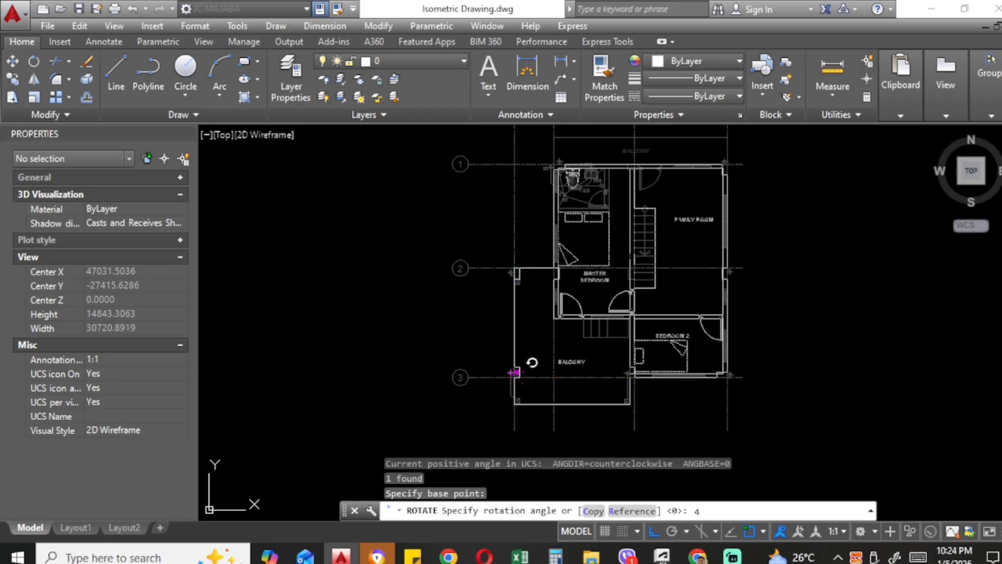
{"action": "type", "text": "5"}
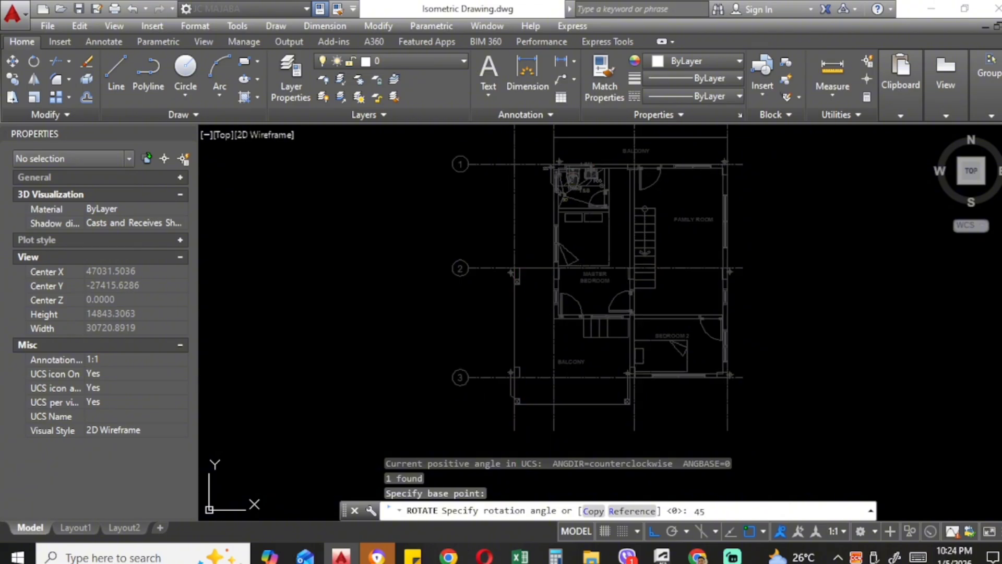
{"action": "key", "text": "Return"}
{"action": "scroll", "coordinate": [617, 389], "scroll_direction": "down", "scroll_amount": 2}
{"action": "scroll", "coordinate": [616, 389], "scroll_direction": "down", "scroll_amount": 2}
{"action": "scroll", "coordinate": [578, 331], "scroll_direction": "up", "scroll_amount": 2}
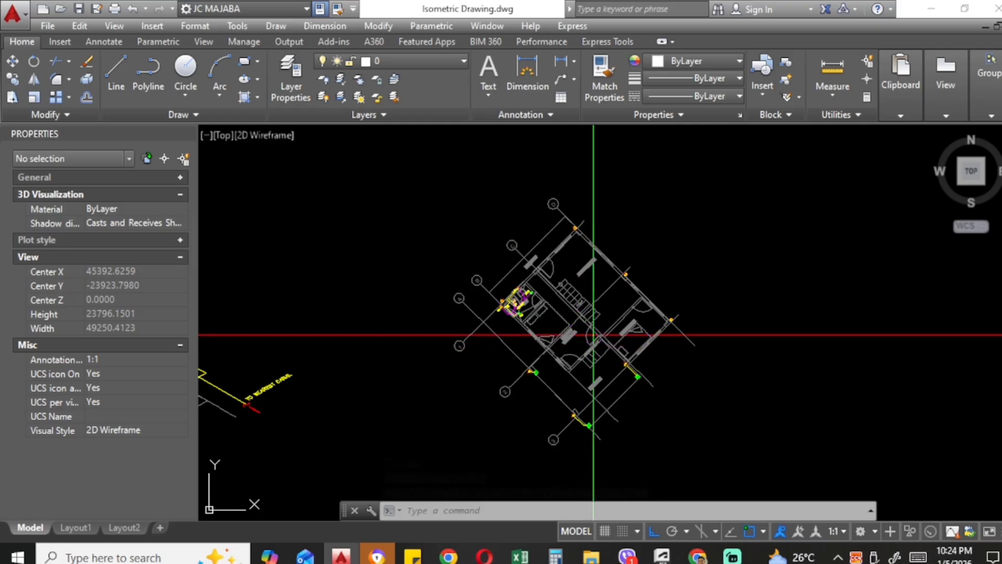
{"action": "left_click", "coordinate": [532, 335]}
{"action": "scroll", "coordinate": [519, 369], "scroll_direction": "down", "scroll_amount": 4}
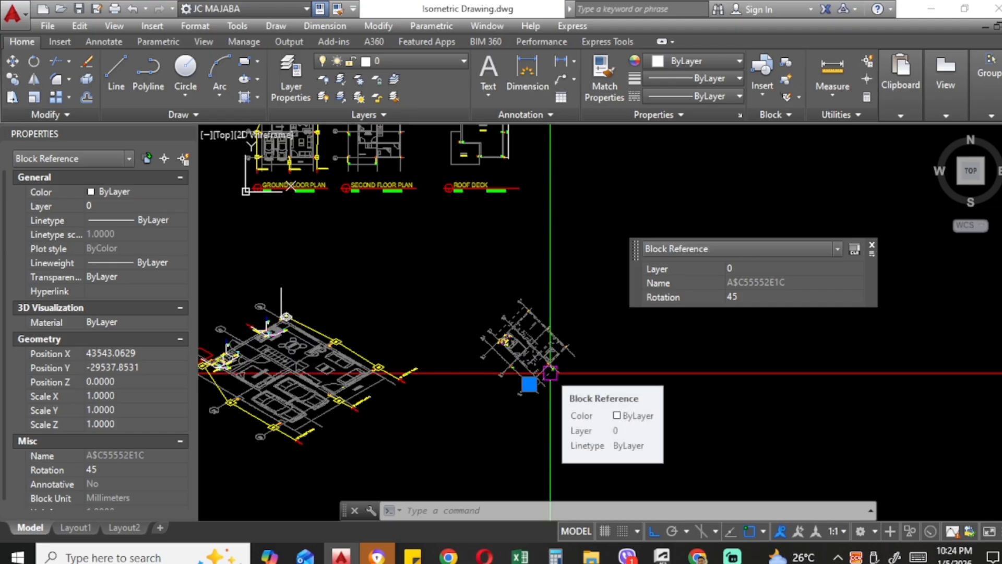
{"action": "type", "text": "ISOMETRICVIEW"}
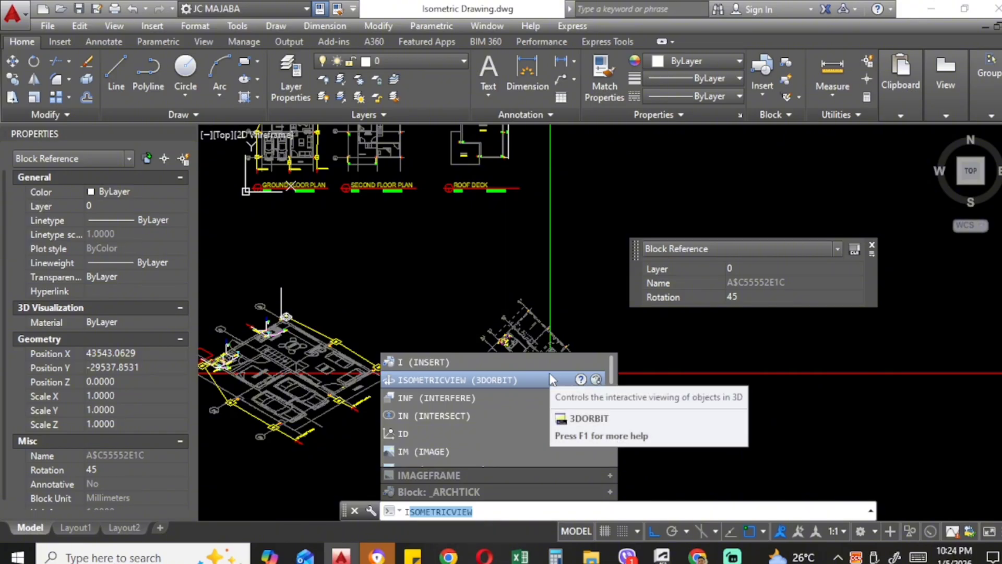
{"action": "left_click", "coordinate": [550, 374]}
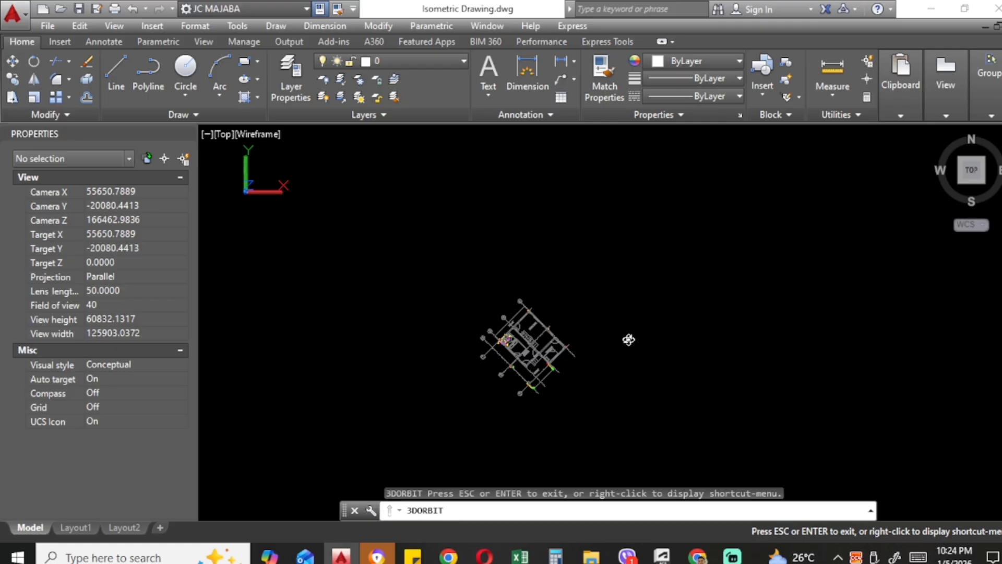
{"action": "key", "text": "Escape"}
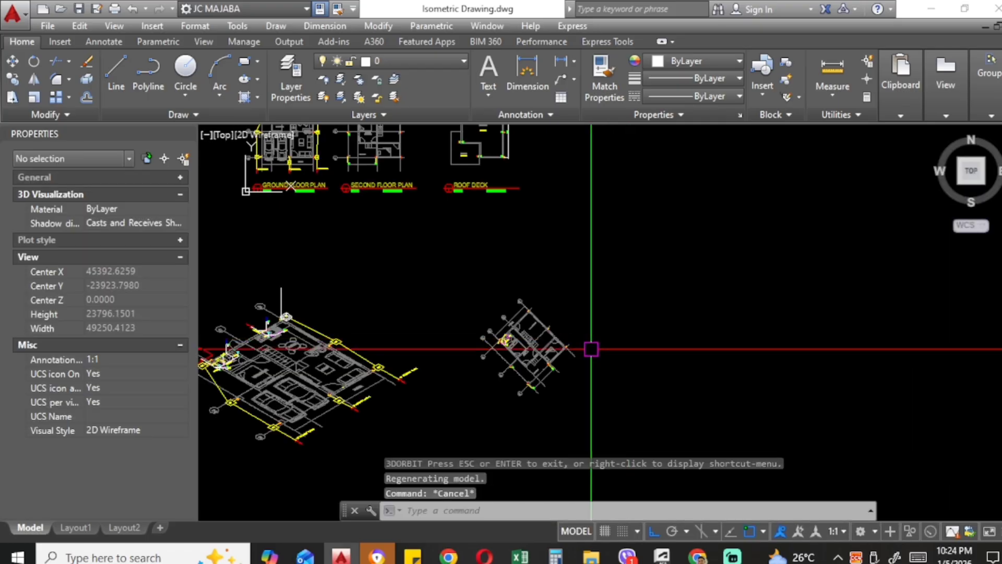
{"action": "left_click", "coordinate": [561, 350]}
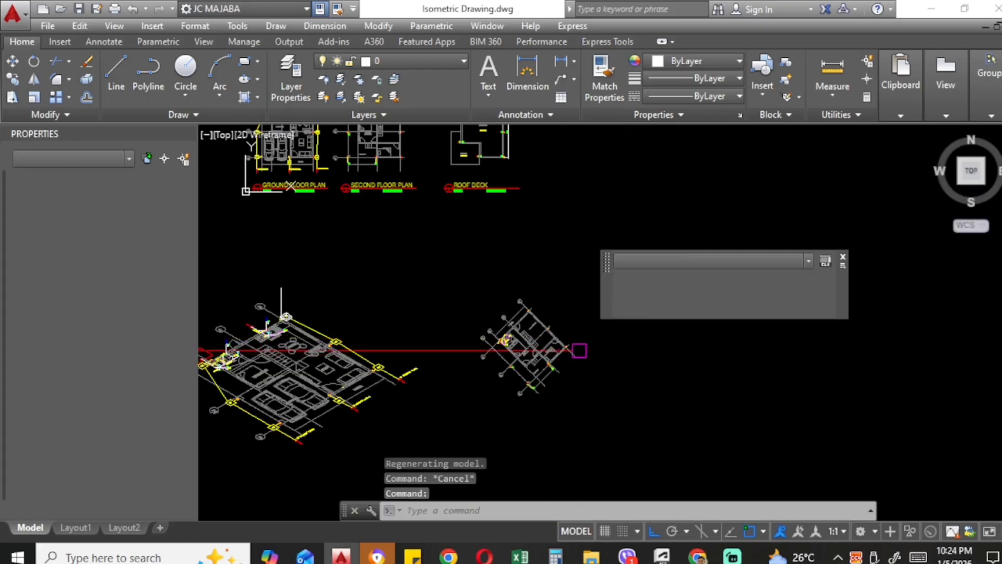
{"action": "key", "text": "Escape"}
{"action": "key", "text": "ctrl+z"}
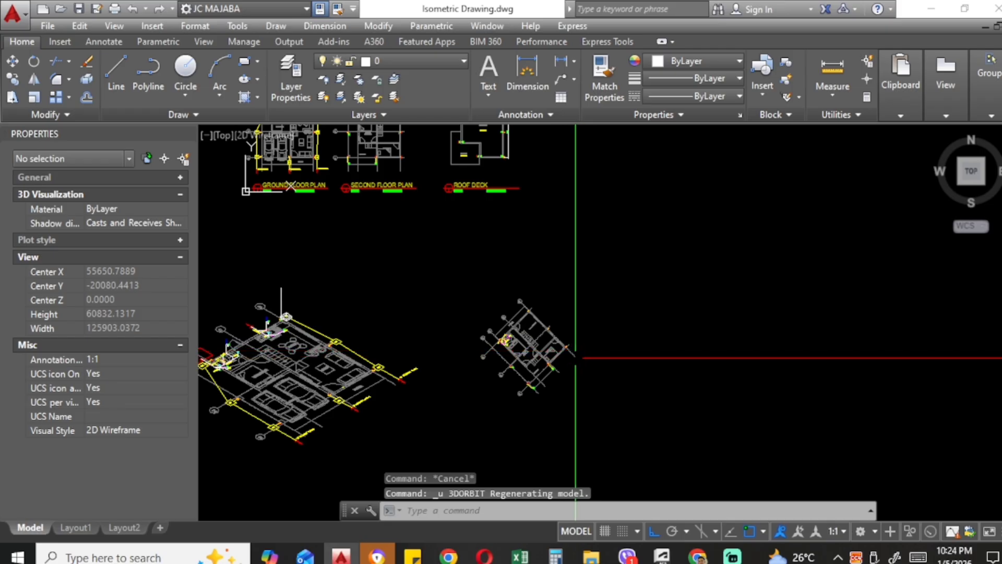
{"action": "key", "text": "ctrl+z"}
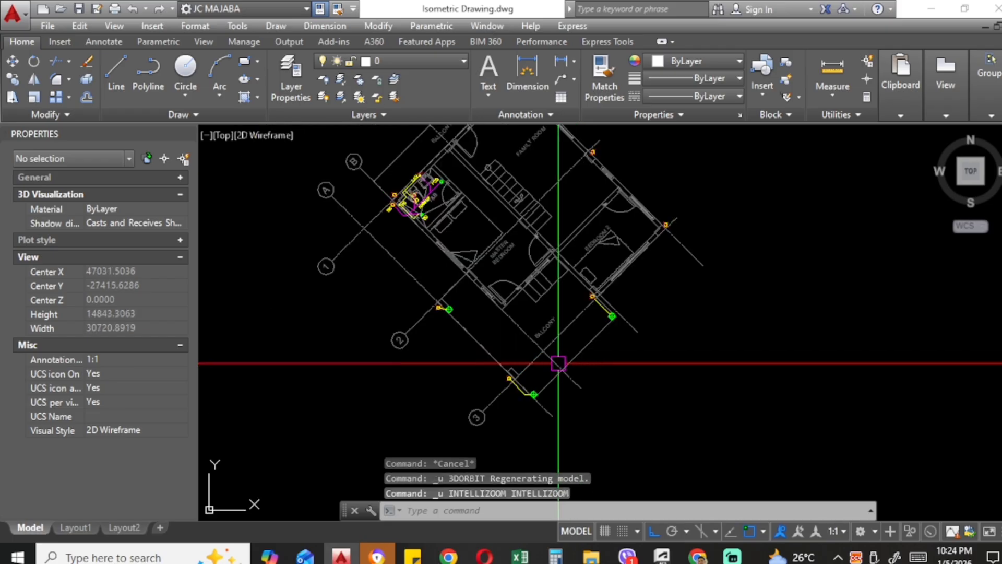
Step: Insert block A$C55552E1C to the right of the rotated plan with an X scale of 1.2247 and a Y scale of .7071
{"action": "left_click", "coordinate": [545, 304]}
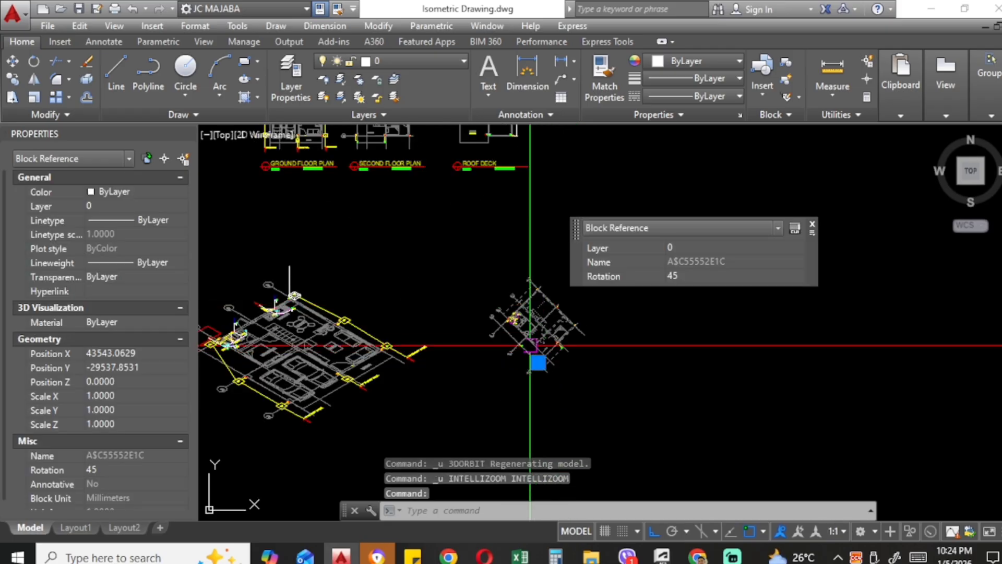
{"action": "key", "text": "Return"}
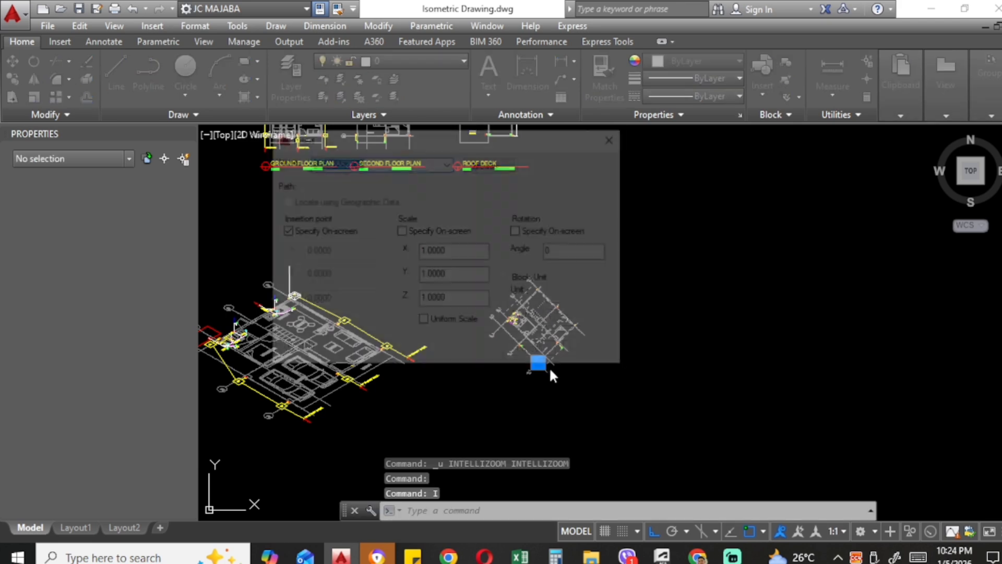
{"action": "mouse_move", "coordinate": [484, 143]}
{"action": "left_mouse_down"}
{"action": "mouse_move", "coordinate": [624, 189]}
{"action": "mouse_move", "coordinate": [809, 189]}
{"action": "mouse_move", "coordinate": [801, 189]}
{"action": "left_mouse_up"}
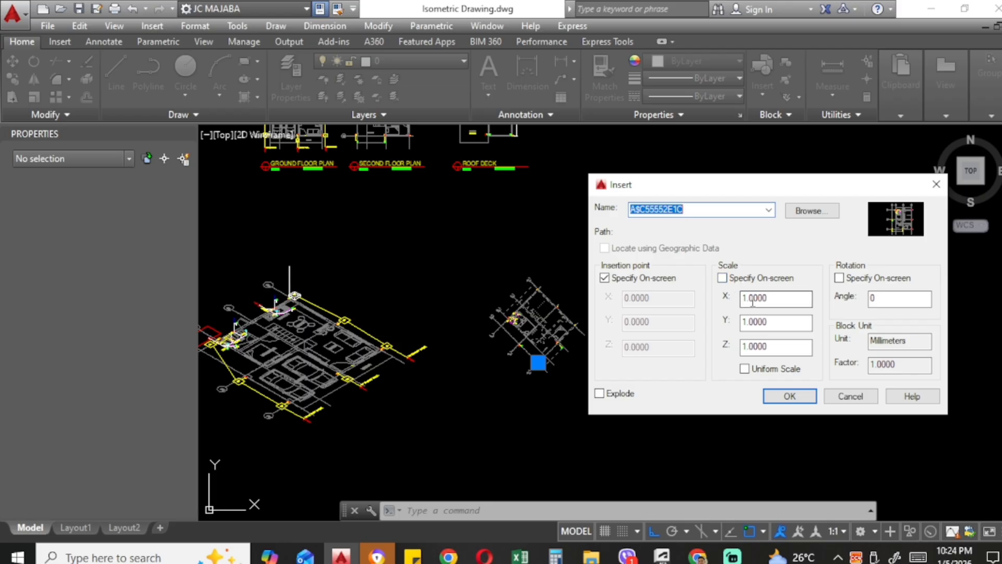
{"action": "left_click", "coordinate": [773, 300]}
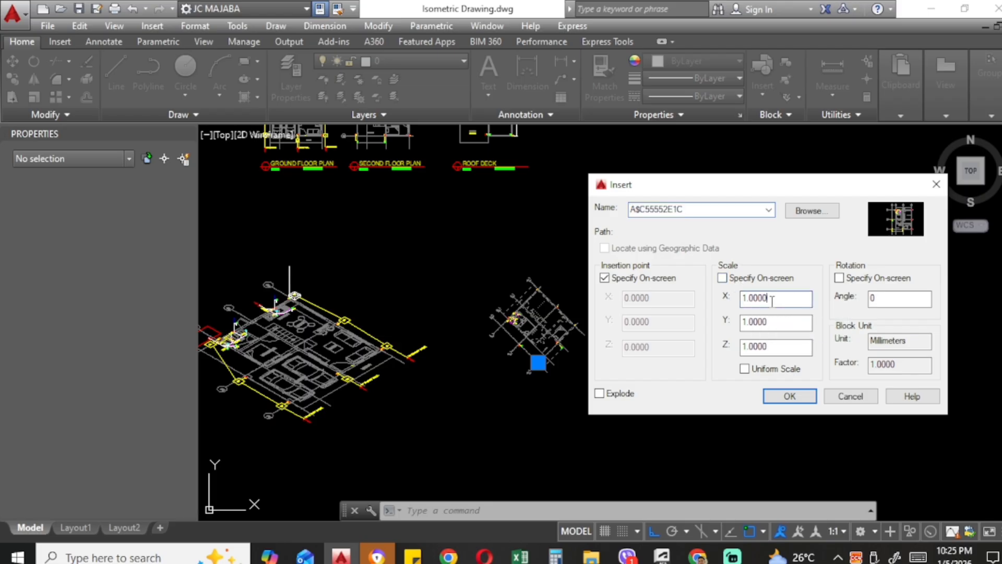
{"action": "type", "text": "2247"}
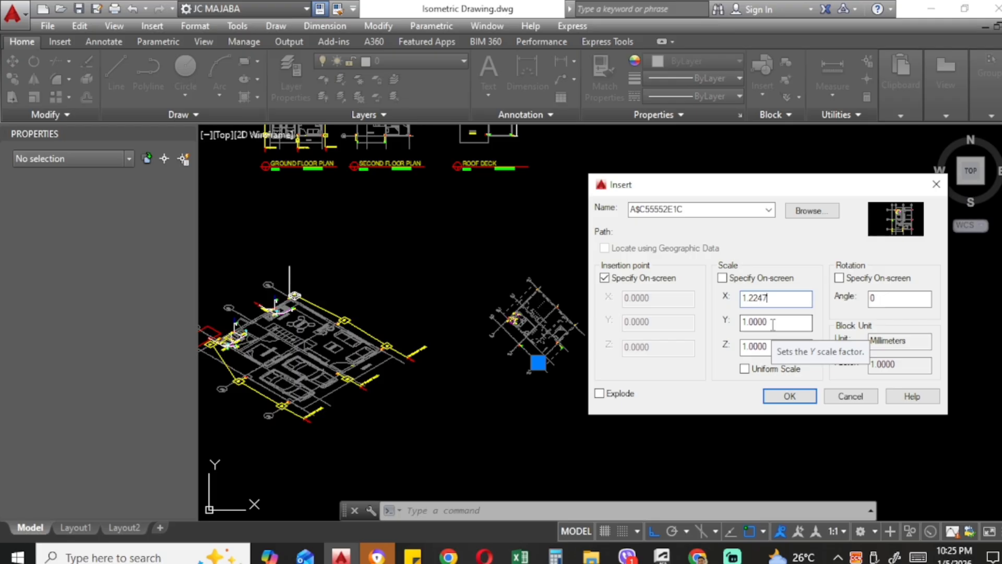
{"action": "left_click_drag", "start_coordinate": [771, 324], "coordinate": [760, 325]}
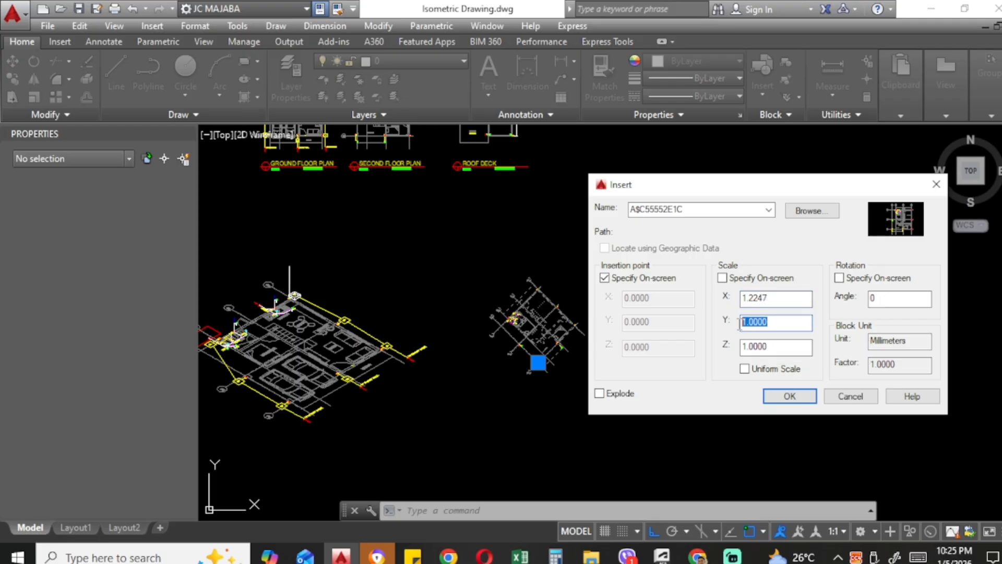
{"action": "key", "text": "BackSpace"}
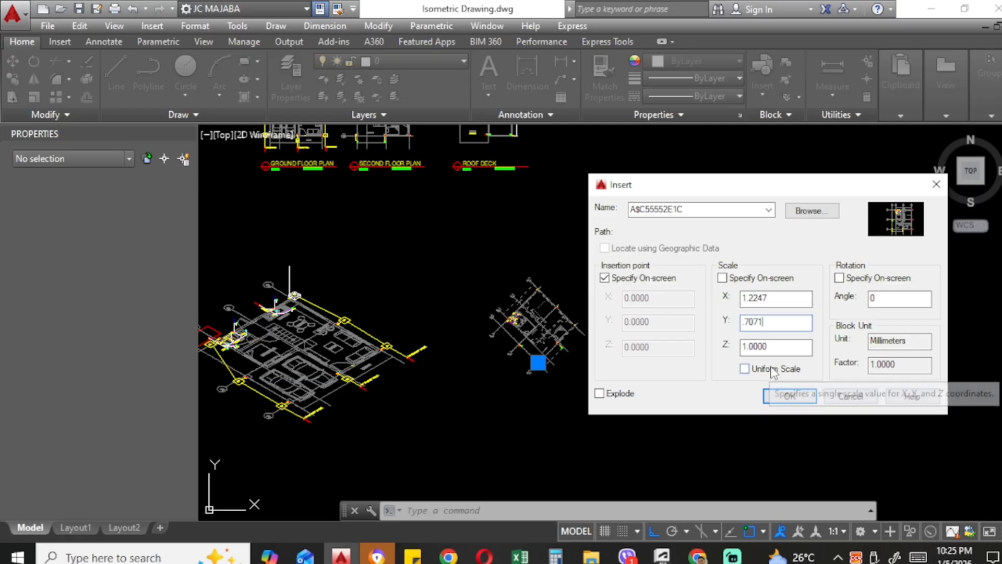
{"action": "left_click_drag", "start_coordinate": [801, 188], "coordinate": [803, 195]}
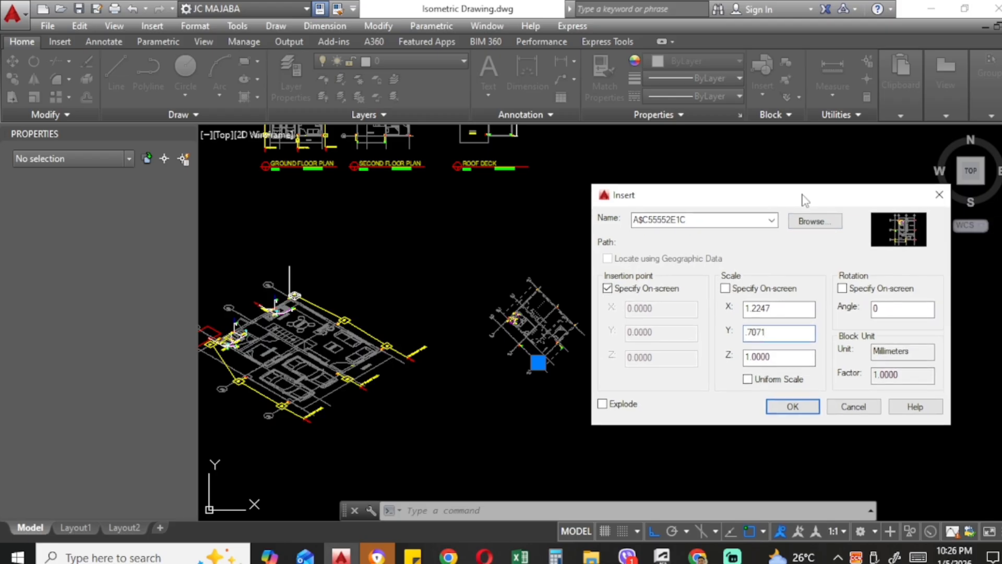
{"action": "left_click", "coordinate": [790, 410]}
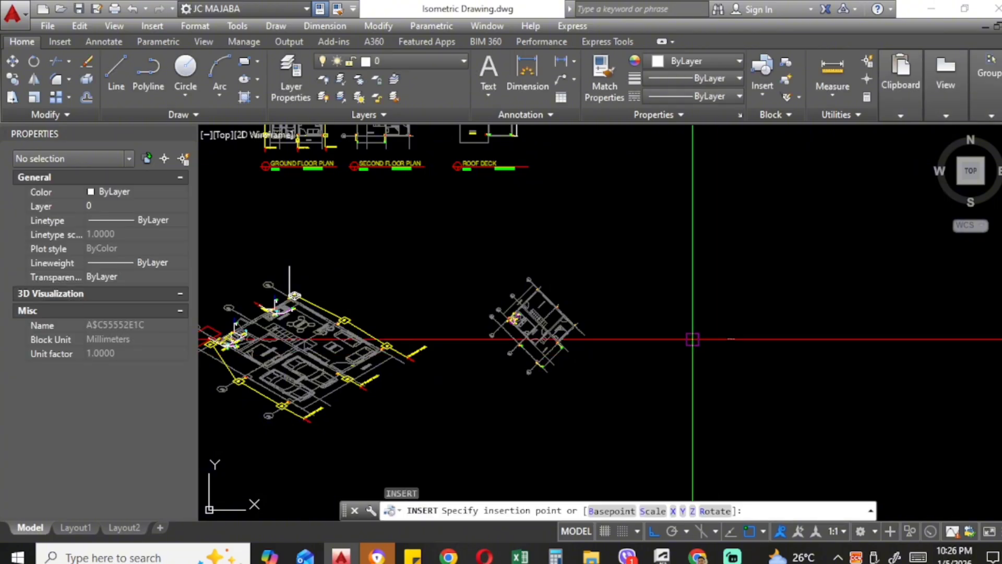
{"action": "left_click", "coordinate": [674, 330]}
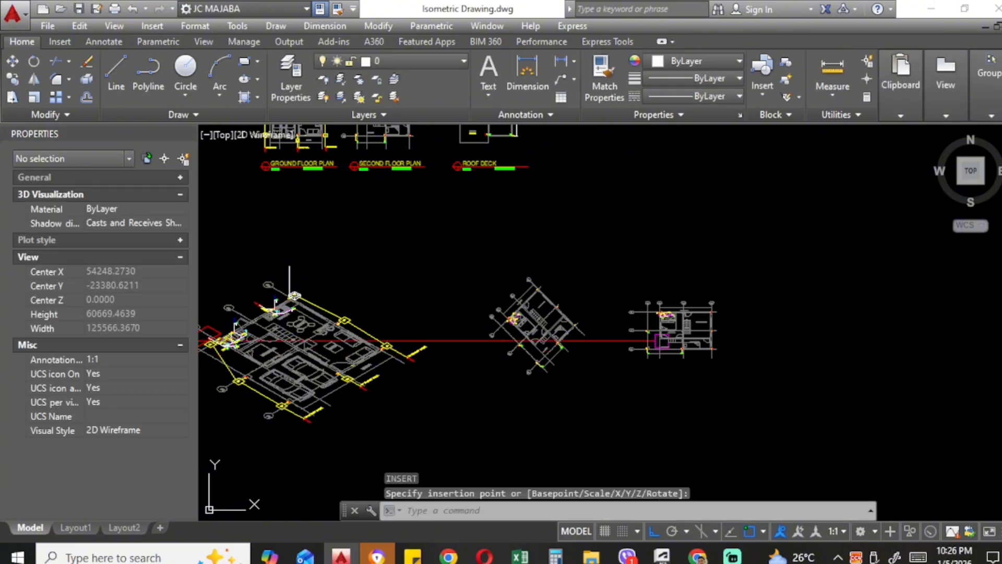
Step: Compare the inserted scaled plan with the rotated plan and the isometric ground floor drawing
{"action": "scroll", "coordinate": [673, 327], "scroll_direction": "up", "scroll_amount": 2}
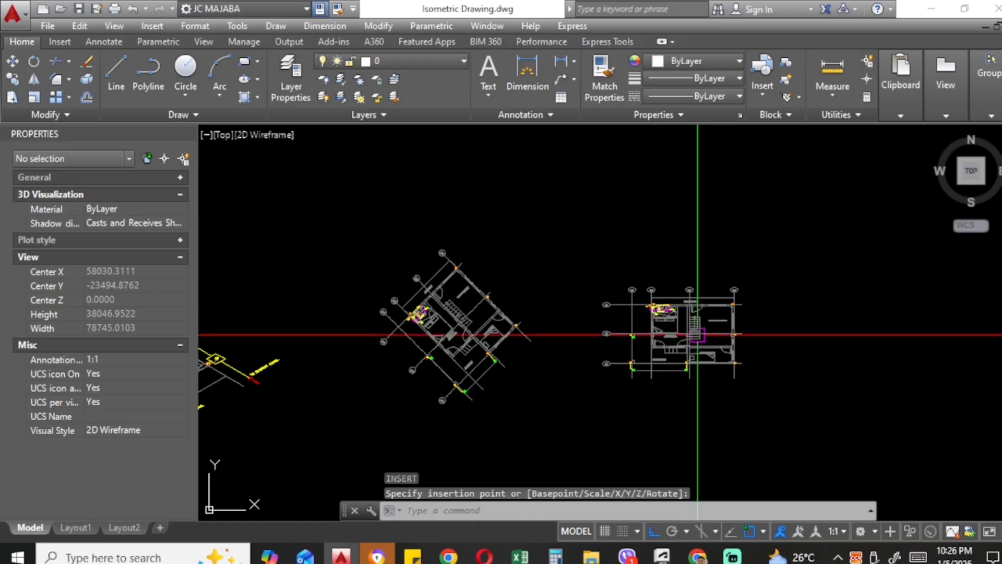
{"action": "scroll", "coordinate": [721, 335], "scroll_direction": "up", "scroll_amount": 2}
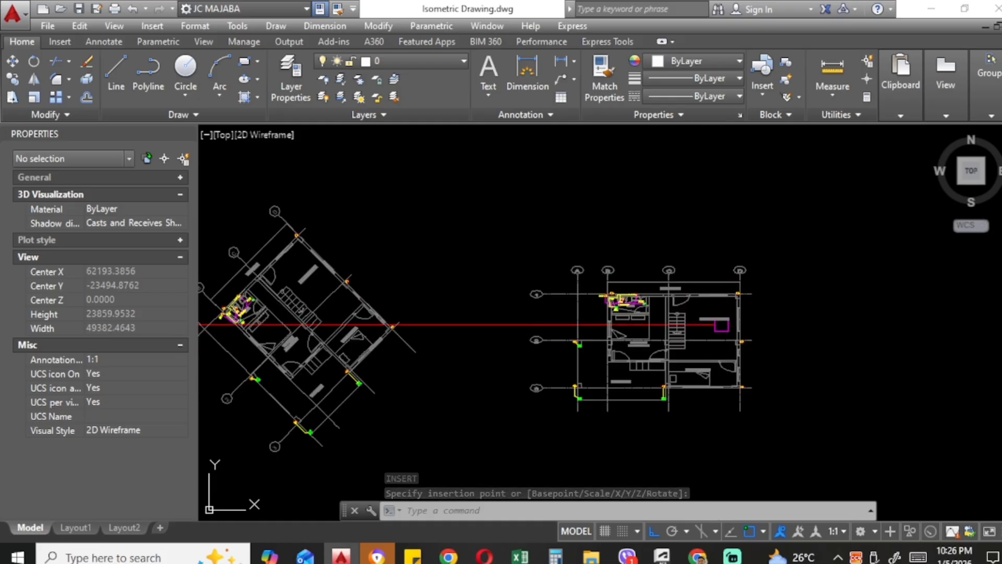
{"action": "scroll", "coordinate": [670, 337], "scroll_direction": "down", "scroll_amount": 2}
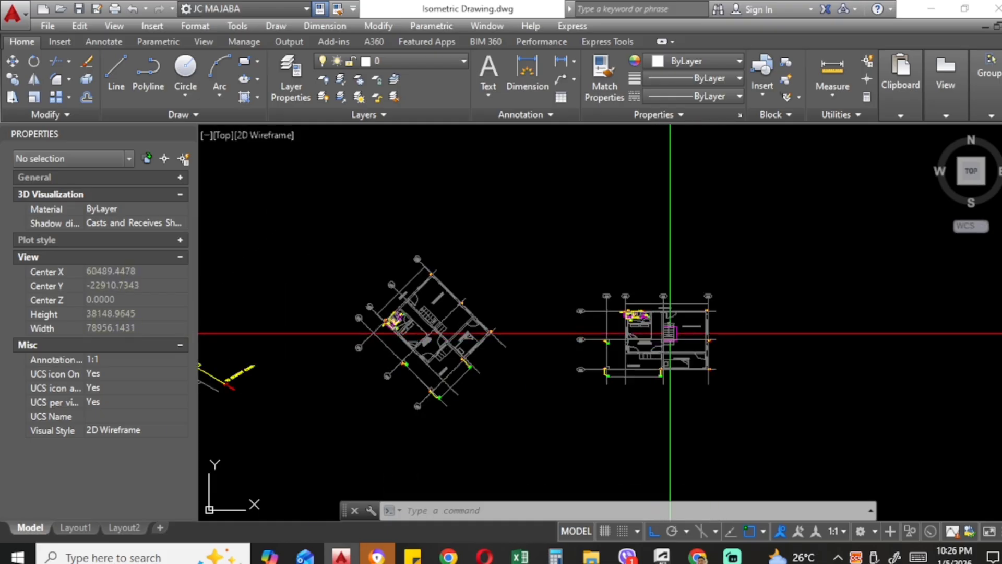
{"action": "scroll", "coordinate": [668, 341], "scroll_direction": "down", "scroll_amount": 2}
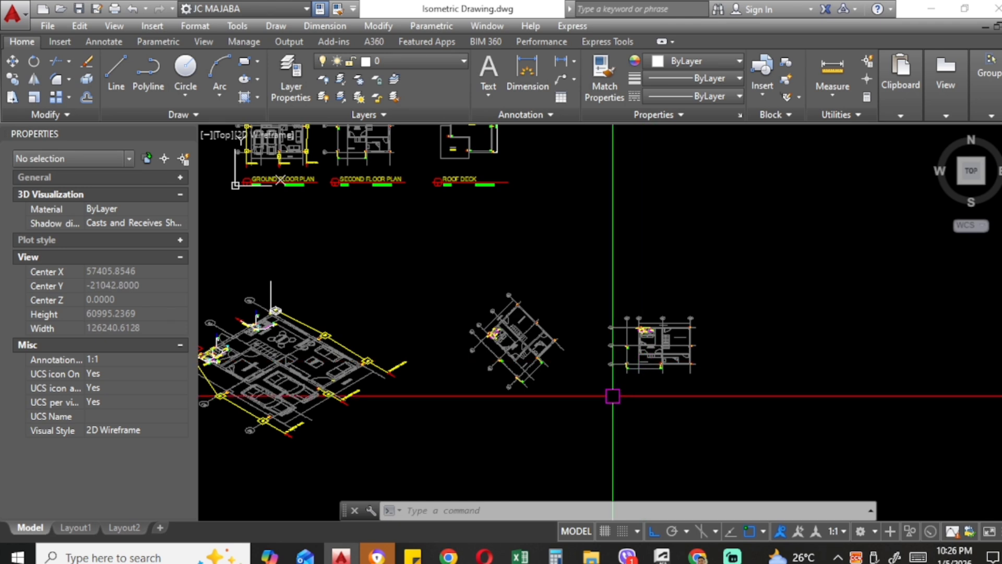
{"action": "scroll", "coordinate": [658, 342], "scroll_direction": "up", "scroll_amount": 2}
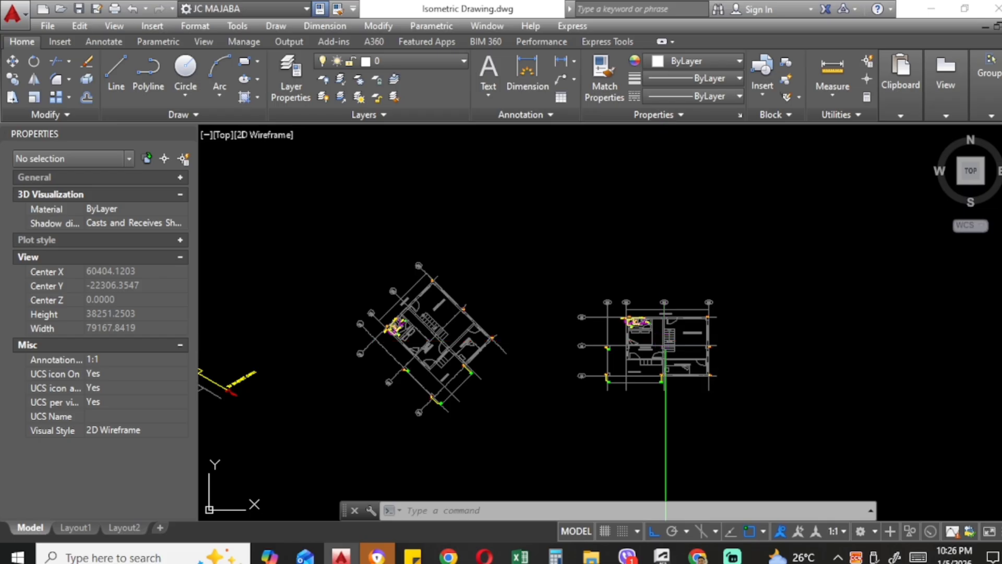
{"action": "scroll", "coordinate": [660, 342], "scroll_direction": "down", "scroll_amount": 2}
{"action": "scroll", "coordinate": [417, 353], "scroll_direction": "up", "scroll_amount": 2}
{"action": "middle_click_drag", "start_coordinate": [280, 345], "coordinate": [534, 341]}
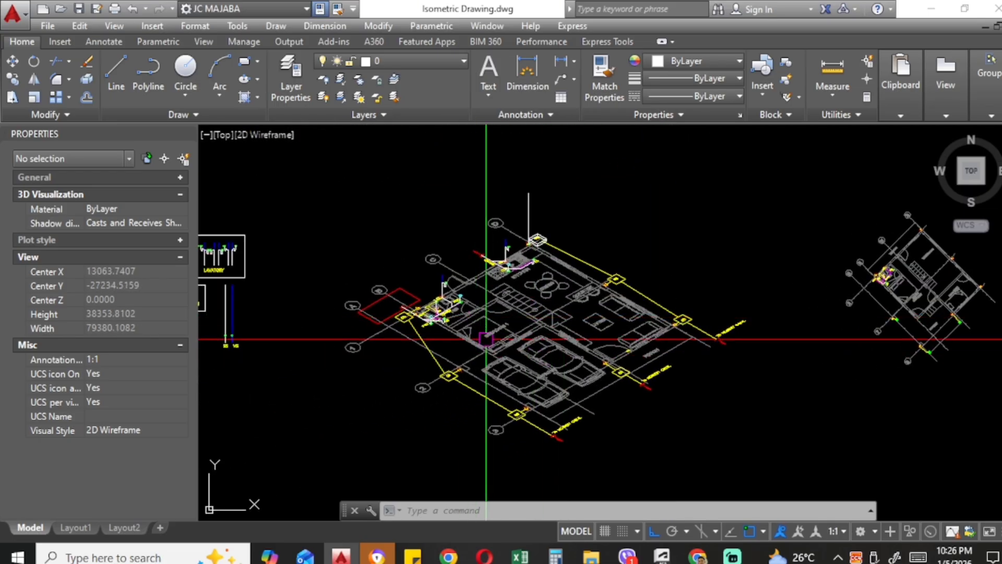
Step: Erase the 45-degree rotated second floor plan block between the isometric ground floor drawing and the inserted scaled plan
{"action": "scroll", "coordinate": [497, 350], "scroll_direction": "down", "scroll_amount": 2}
{"action": "scroll", "coordinate": [497, 350], "scroll_direction": "down", "scroll_amount": 2}
{"action": "scroll", "coordinate": [784, 339], "scroll_direction": "up", "scroll_amount": 2}
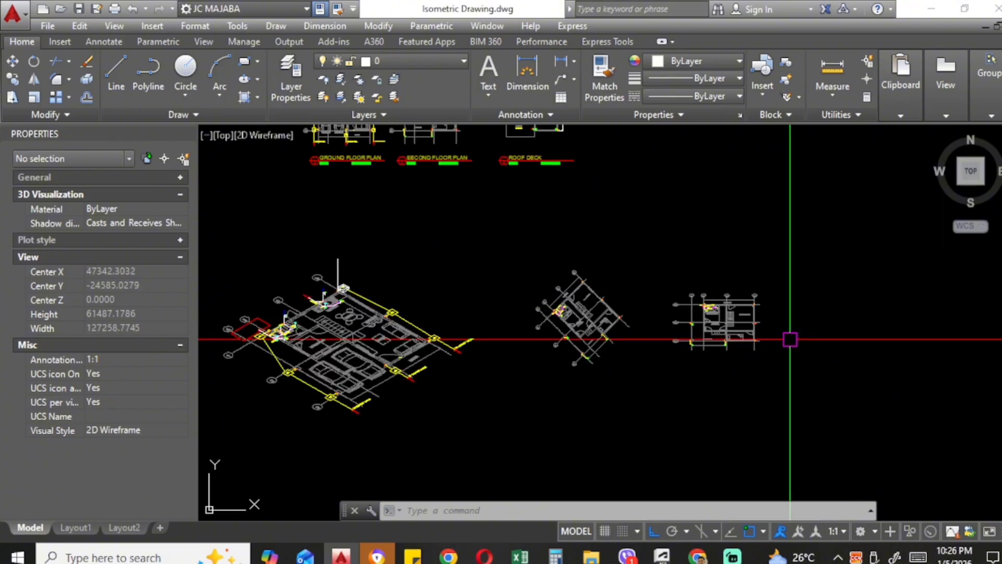
{"action": "scroll", "coordinate": [757, 337], "scroll_direction": "up", "scroll_amount": 2}
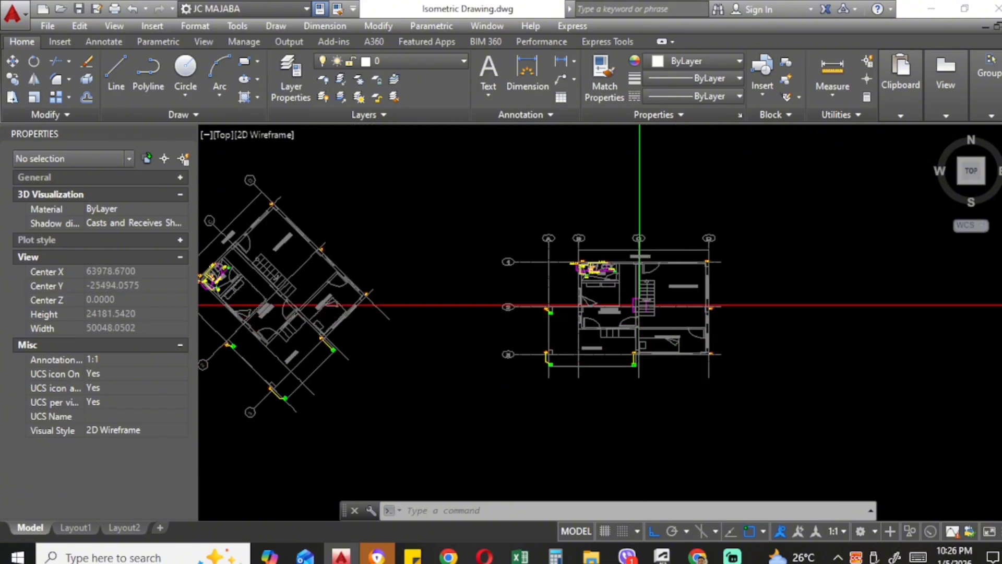
{"action": "scroll", "coordinate": [642, 306], "scroll_direction": "up", "scroll_amount": 2}
{"action": "scroll", "coordinate": [635, 289], "scroll_direction": "down", "scroll_amount": 2}
{"action": "scroll", "coordinate": [664, 313], "scroll_direction": "down", "scroll_amount": 4}
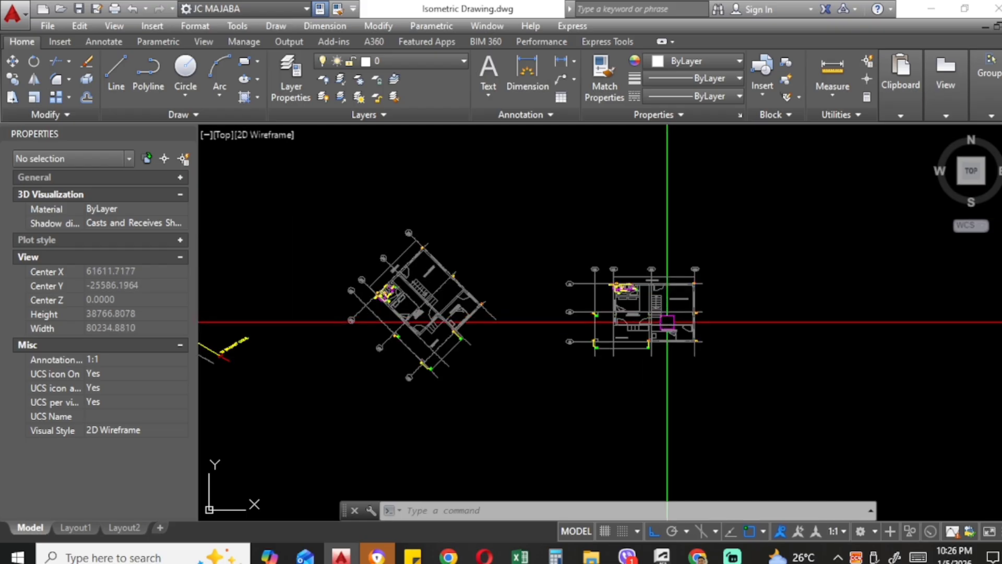
{"action": "left_click", "coordinate": [577, 392]}
{"action": "left_click", "coordinate": [467, 276]}
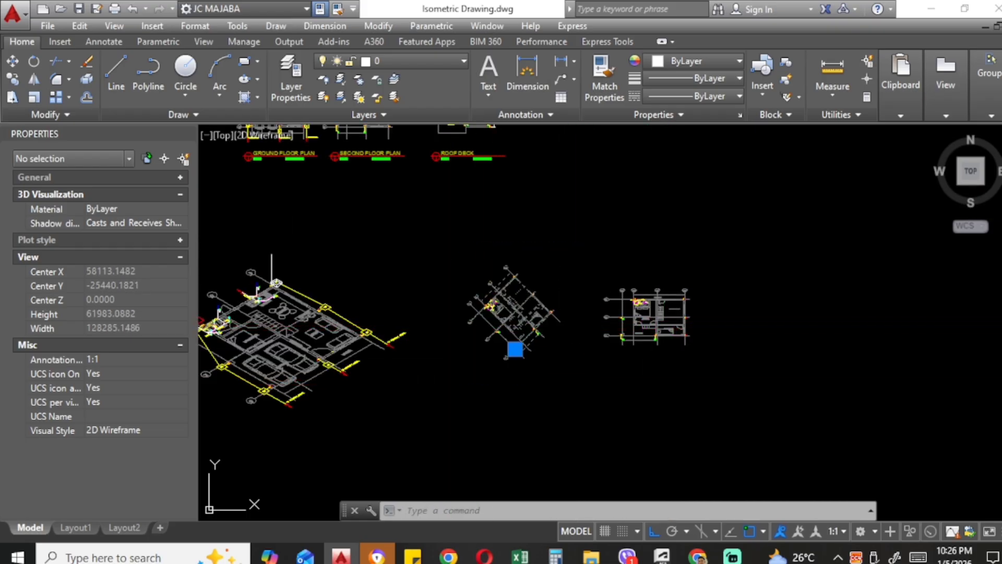
{"action": "type", "text": "e"}
{"action": "key", "text": "Return"}
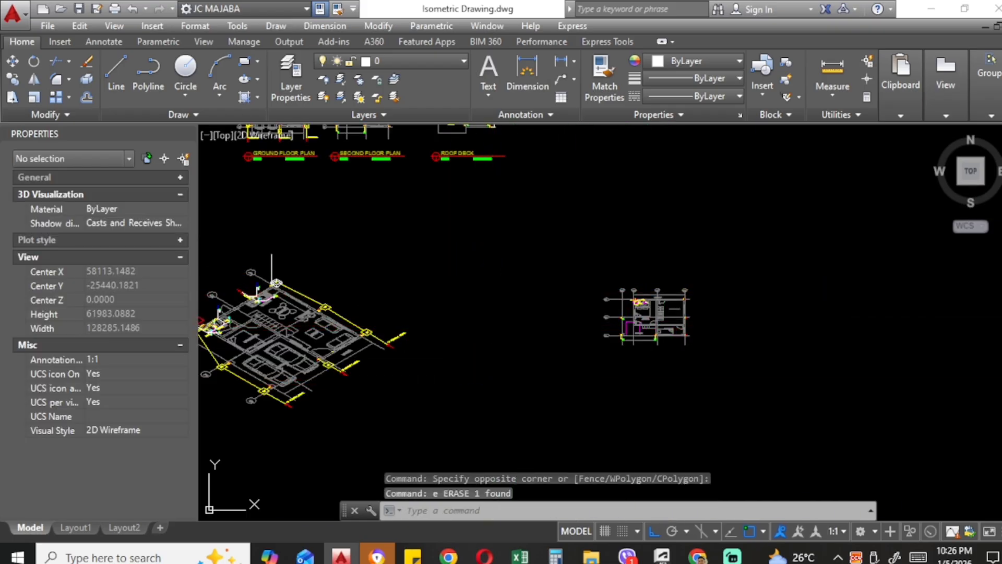
Step: Open the definition of the inserted scaled block A$C55552E1C for editing in the Block Editor
{"action": "scroll", "coordinate": [638, 328], "scroll_direction": "up", "scroll_amount": 4}
{"action": "left_click", "coordinate": [668, 304]}
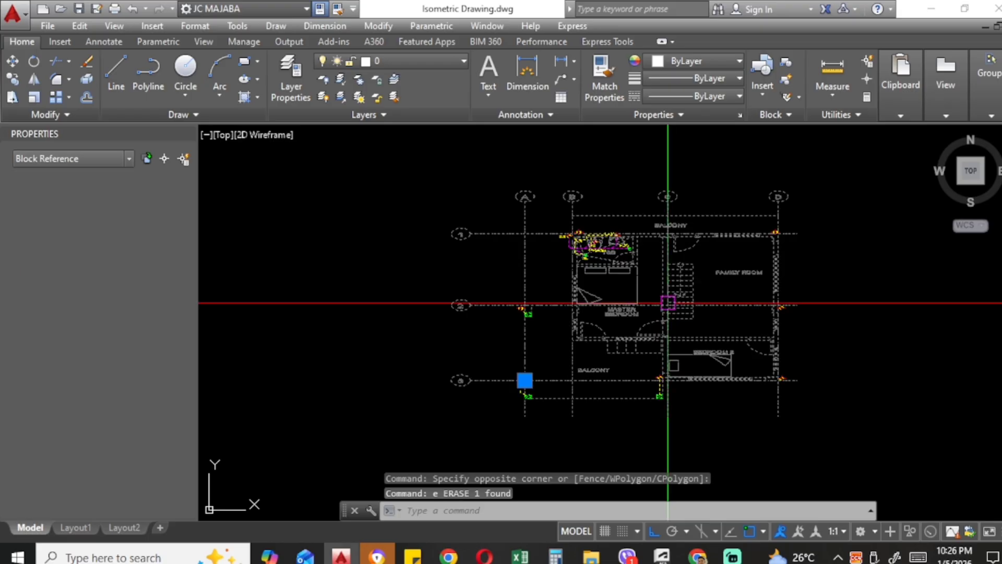
{"action": "double_click", "coordinate": [668, 302]}
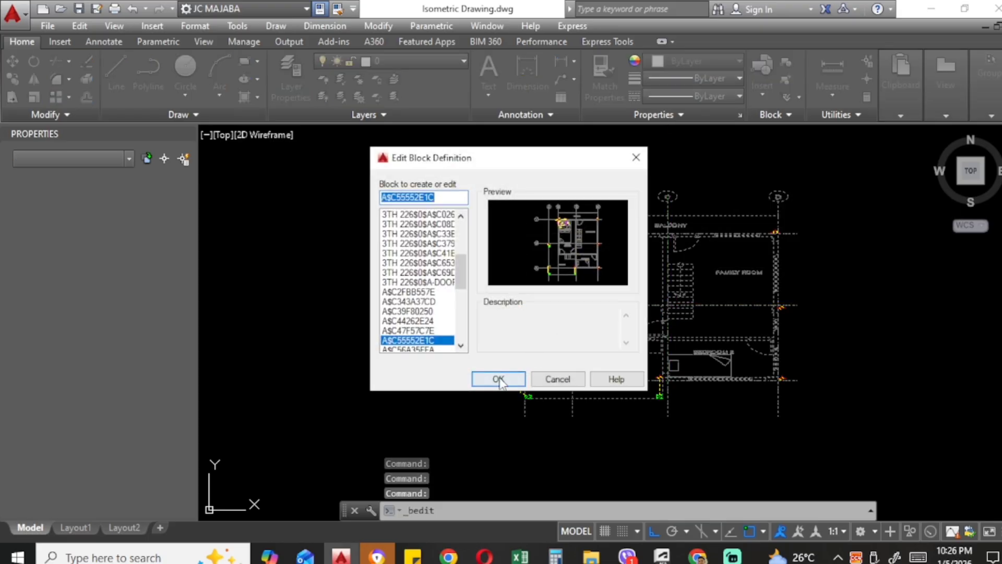
{"action": "left_click", "coordinate": [499, 379]}
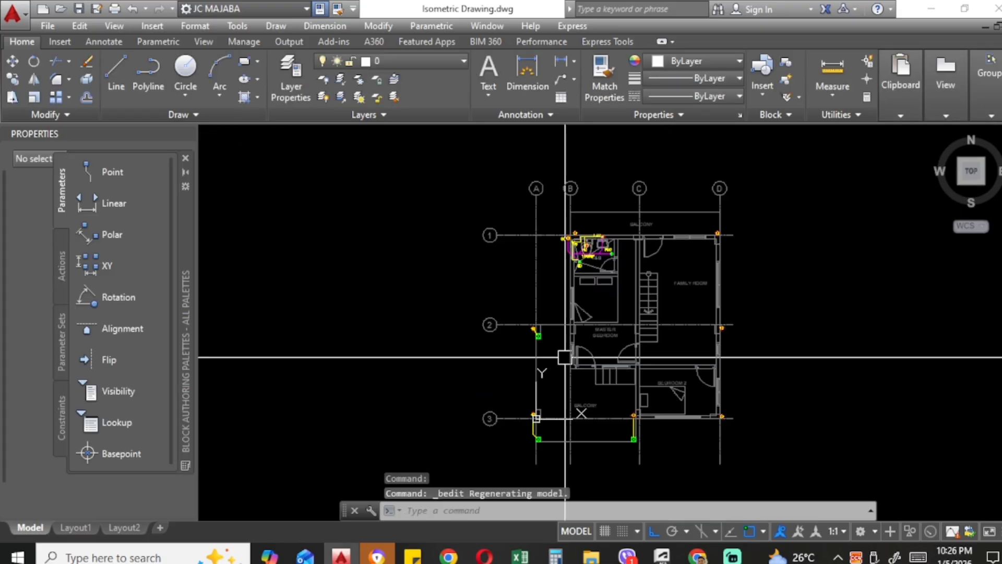
Step: Rotate all of the block's geometry by 45 degrees about the block origin at grid lines A and 3
{"action": "scroll", "coordinate": [598, 348], "scroll_direction": "down", "scroll_amount": 2}
{"action": "left_click", "coordinate": [744, 440]}
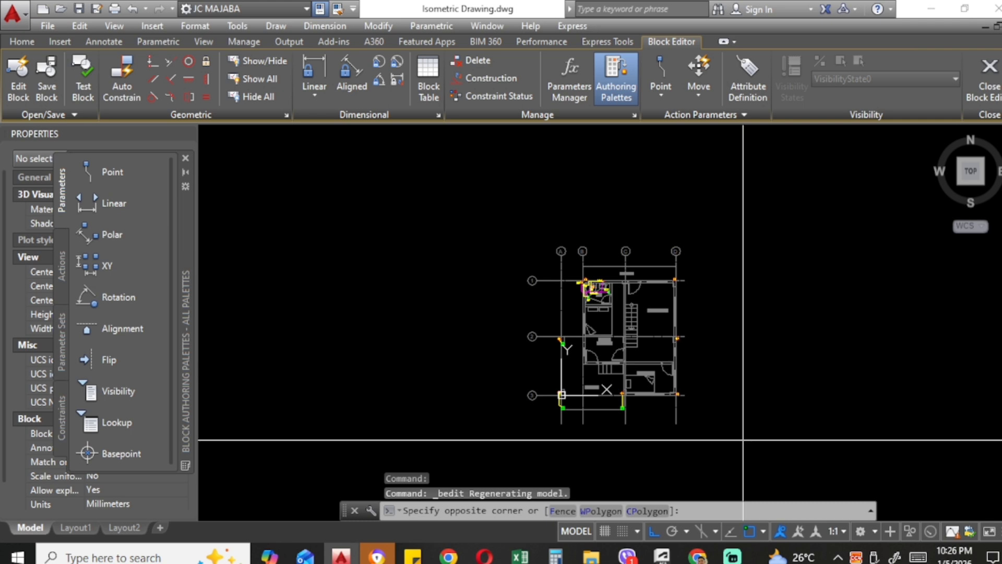
{"action": "left_click", "coordinate": [514, 254]}
{"action": "type", "text": "r"}
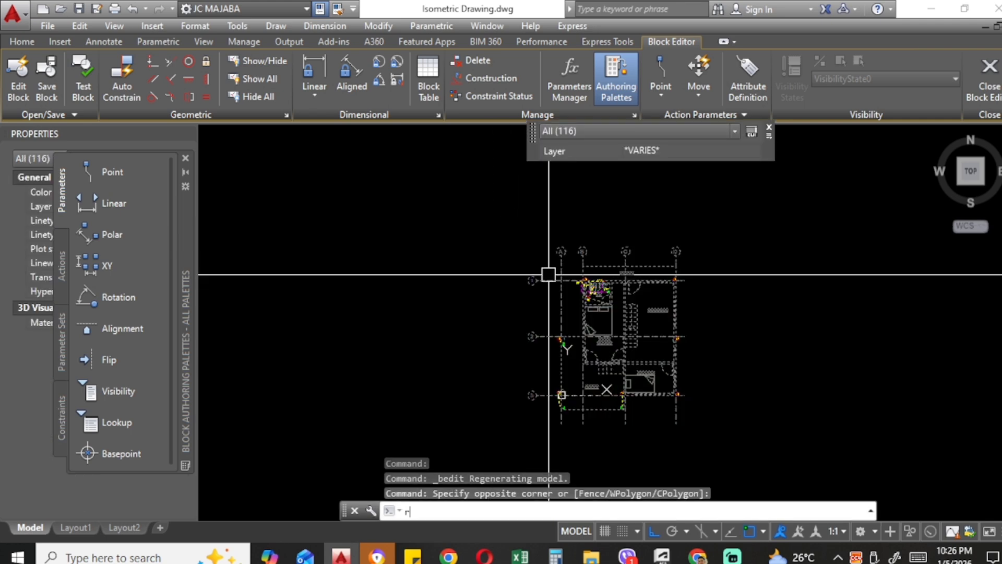
{"action": "type", "text": "o"}
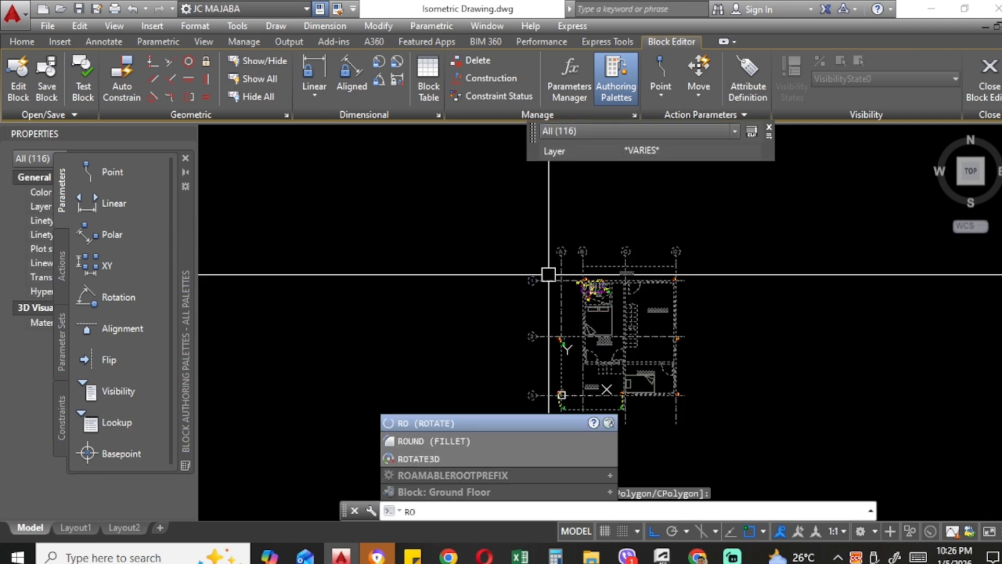
{"action": "key", "text": "Return"}
{"action": "scroll", "coordinate": [569, 400], "scroll_direction": "up", "scroll_amount": 4}
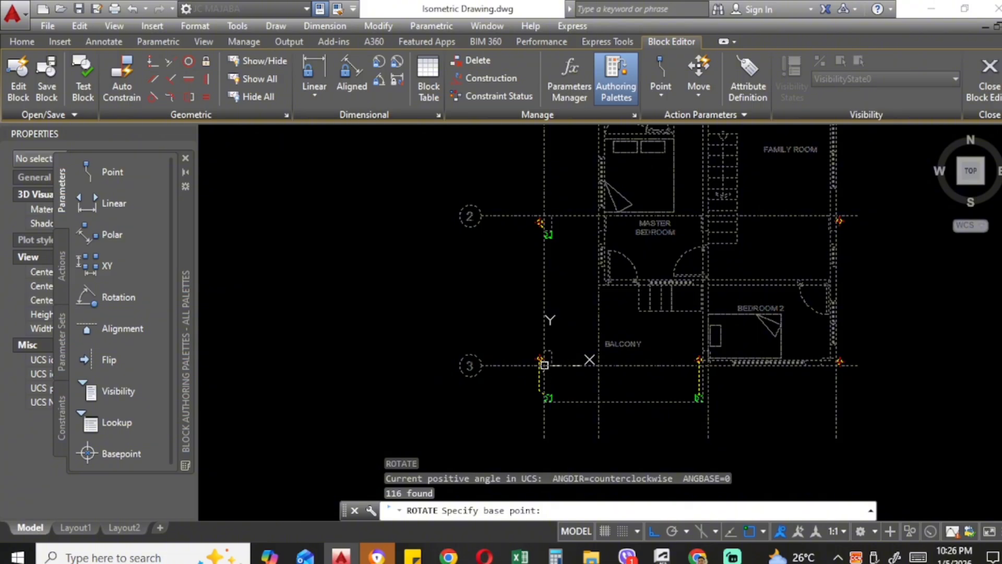
{"action": "left_click", "coordinate": [544, 365]}
{"action": "type", "text": "45"}
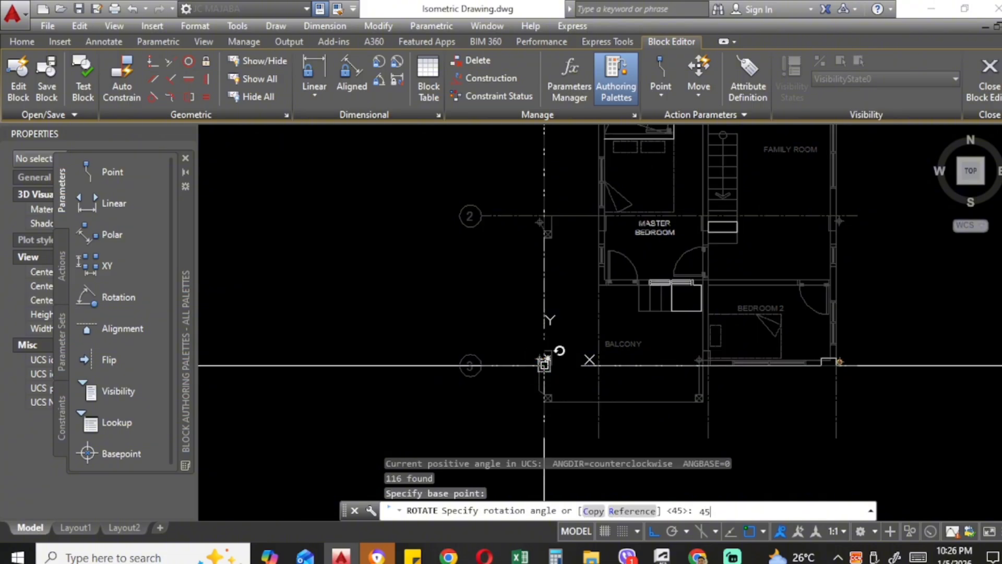
{"action": "key", "text": "Return"}
Step: Close the Block Editor and save the changes to A$C55552E1C
{"action": "scroll", "coordinate": [543, 362], "scroll_direction": "down", "scroll_amount": 5}
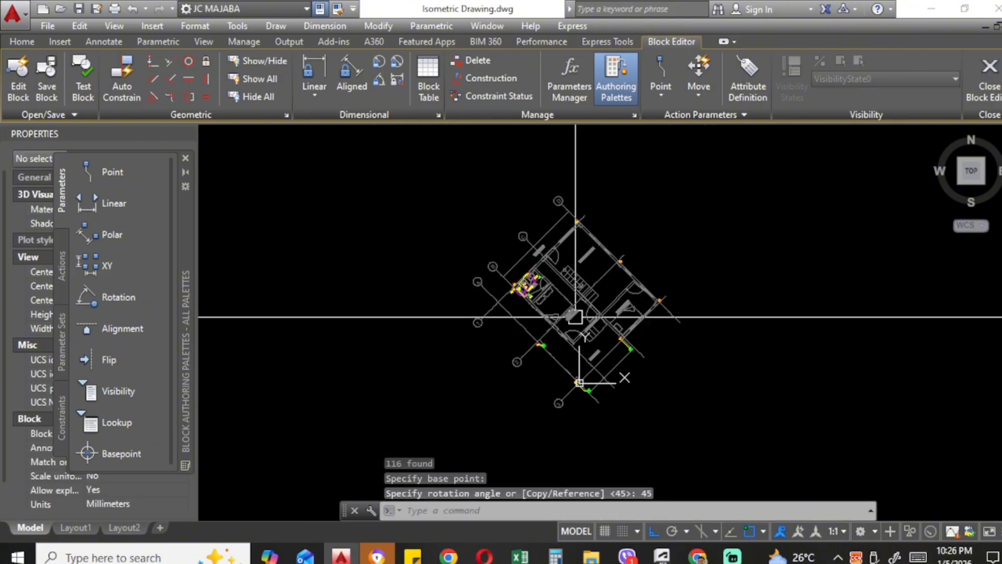
{"action": "scroll", "coordinate": [609, 377], "scroll_direction": "down", "scroll_amount": 2}
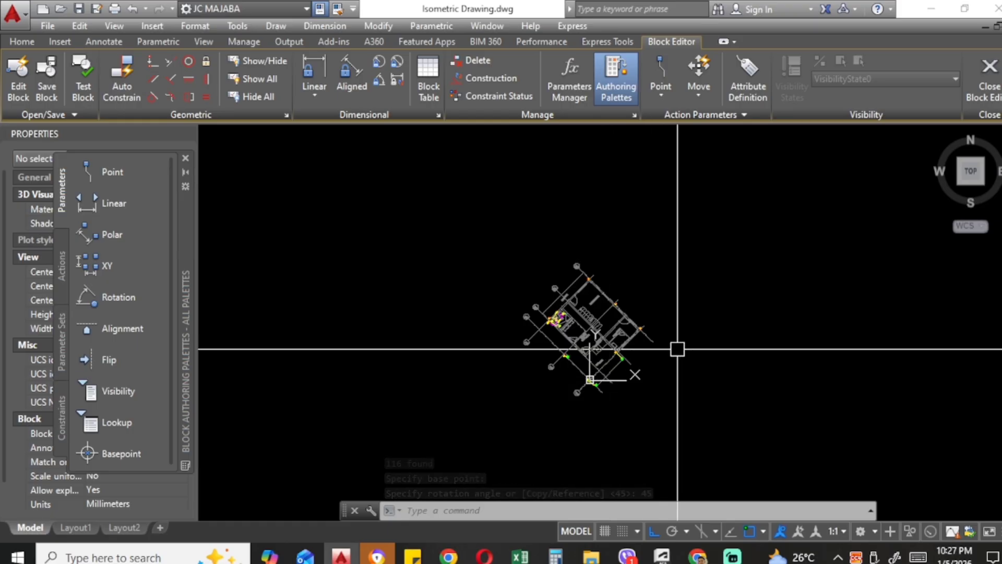
{"action": "type", "text": "bc"}
{"action": "key", "text": "Return"}
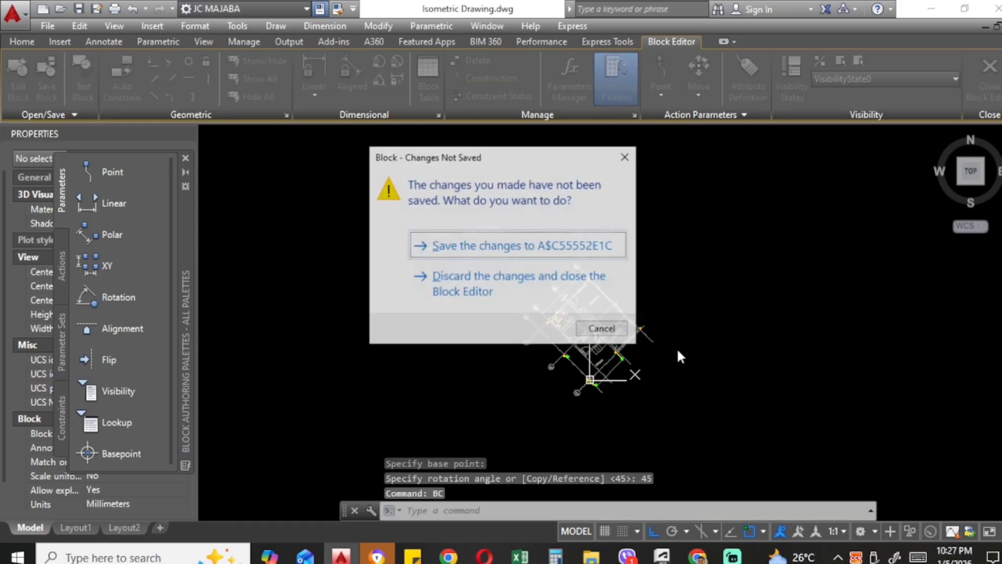
{"action": "key", "text": "Return"}
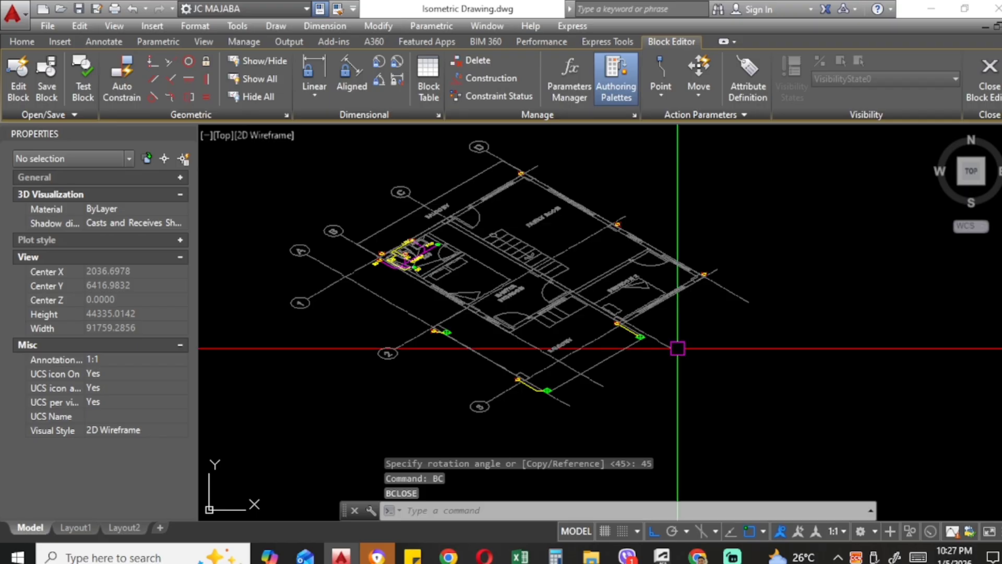
{"action": "scroll", "coordinate": [603, 333], "scroll_direction": "down", "scroll_amount": 4}
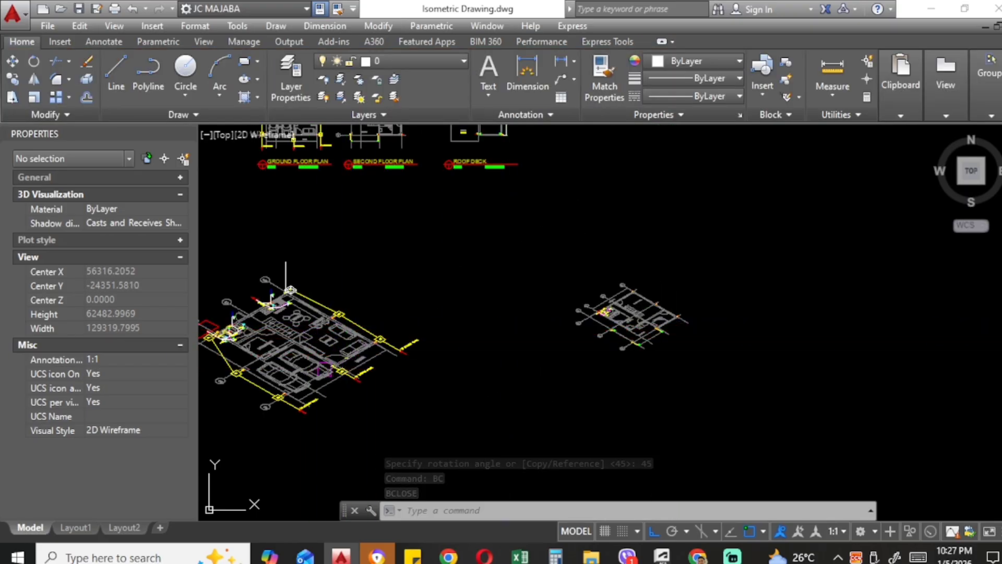
{"action": "middle_click_drag", "start_coordinate": [444, 325], "coordinate": [545, 336]}
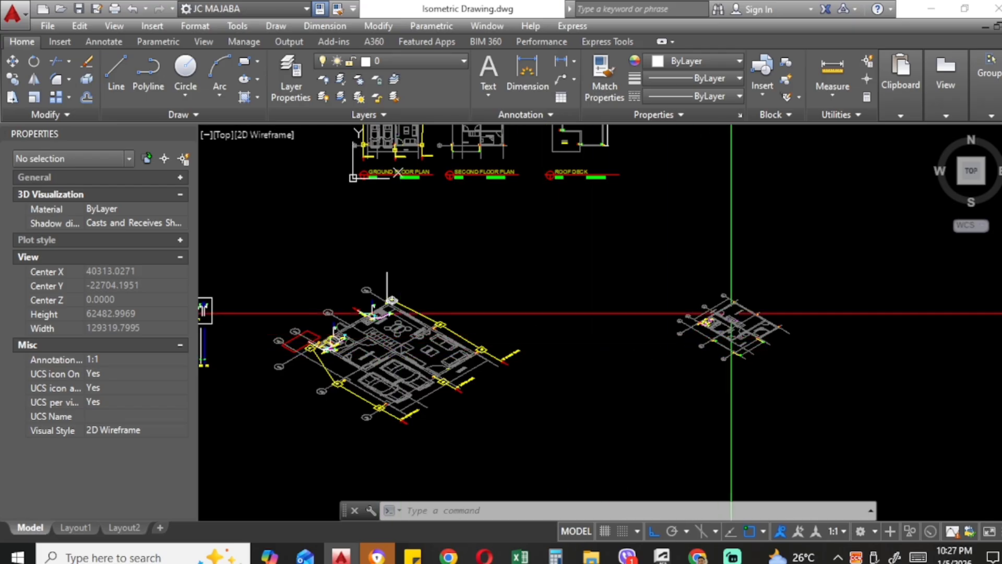
{"action": "left_click", "coordinate": [751, 306]}
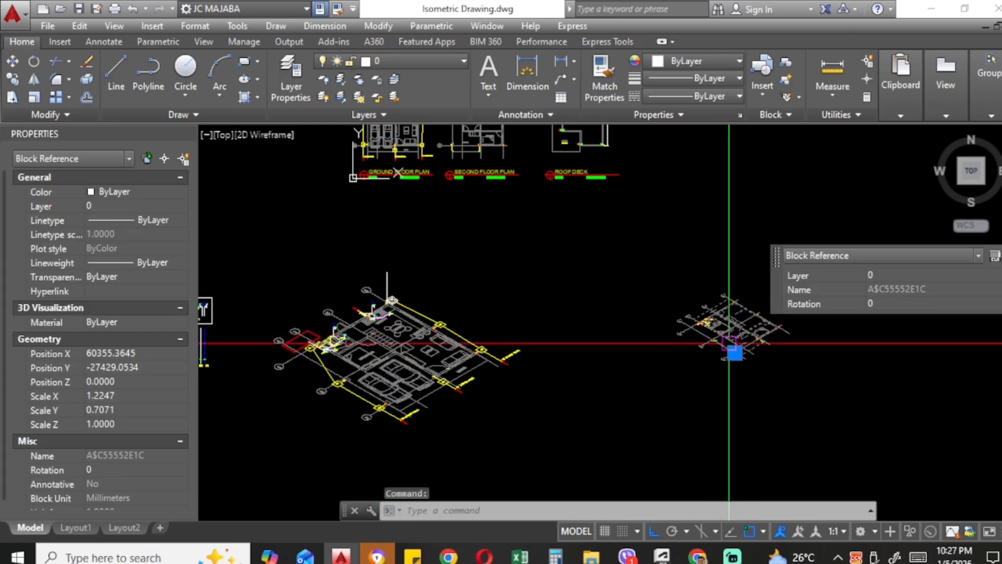
{"action": "type", "text": "sc"}
{"action": "key", "text": "Return"}
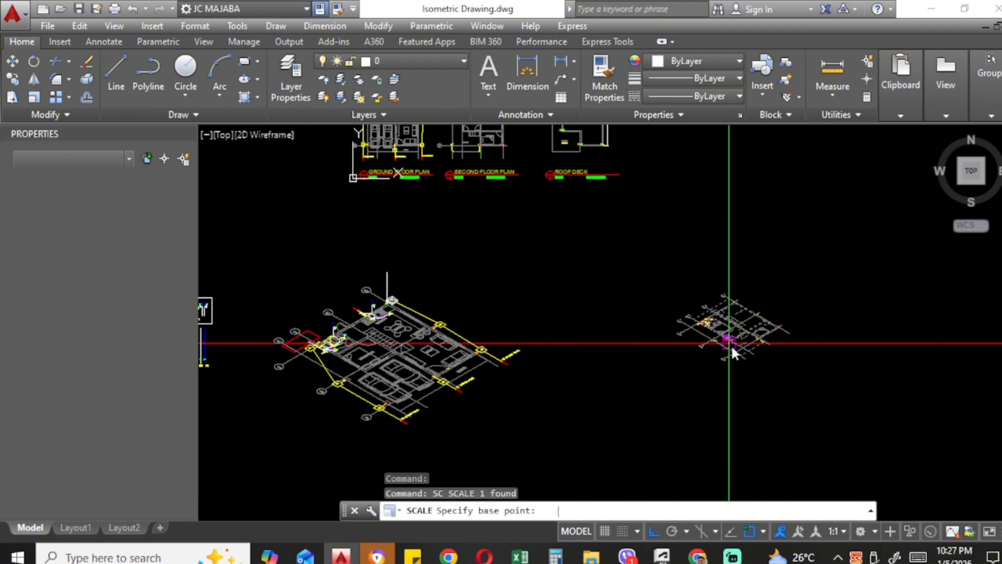
{"action": "type", "text": "2"}
{"action": "key", "text": "Return"}
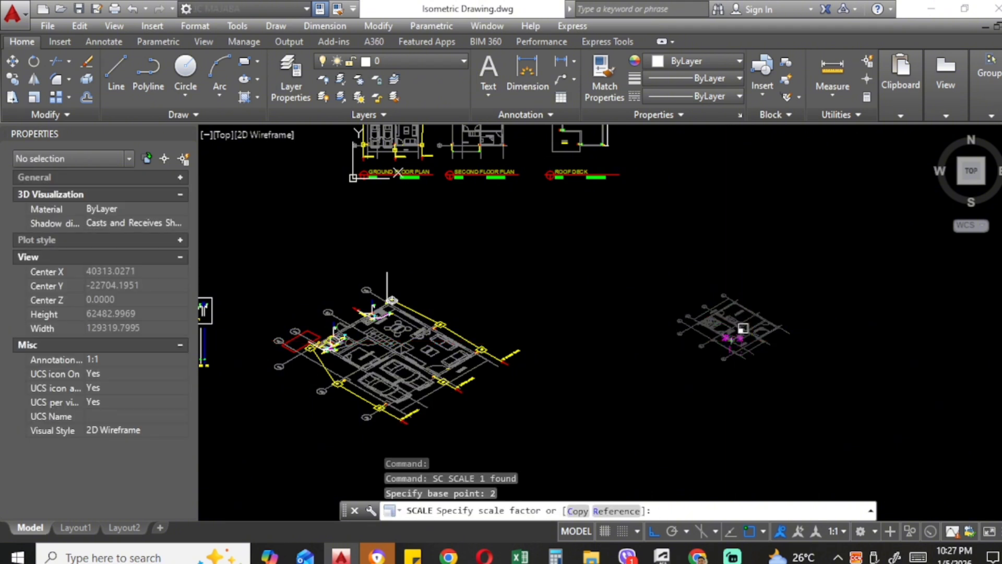
{"action": "key", "text": "Escape"}
Step: Try to scale the isometric second floor plan block with 2 entered as the base point, and undo the scaling
{"action": "left_click", "coordinate": [747, 343]}
{"action": "type", "text": "sc"}
{"action": "key", "text": "Return"}
{"action": "type", "text": "2"}
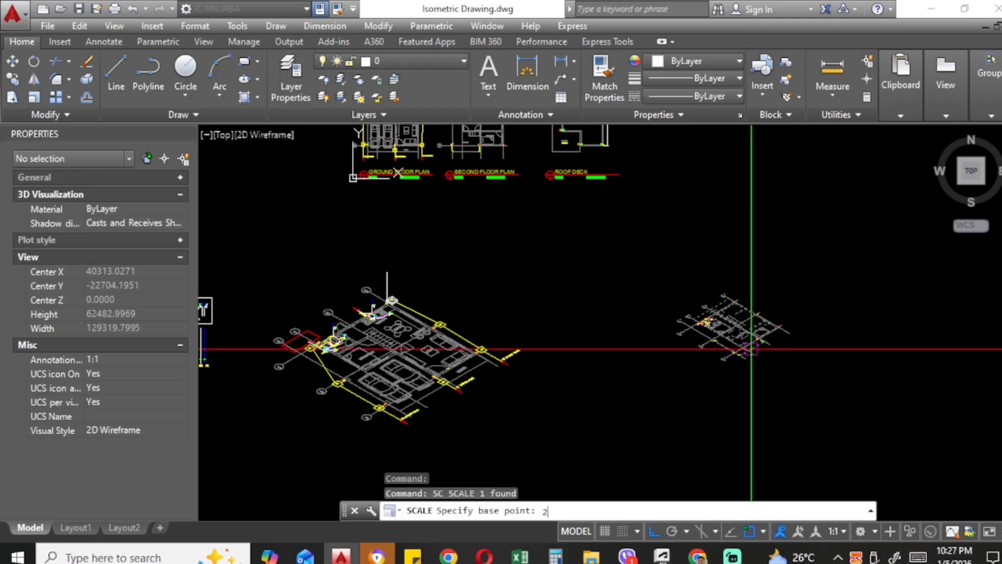
{"action": "key", "text": "Return"}
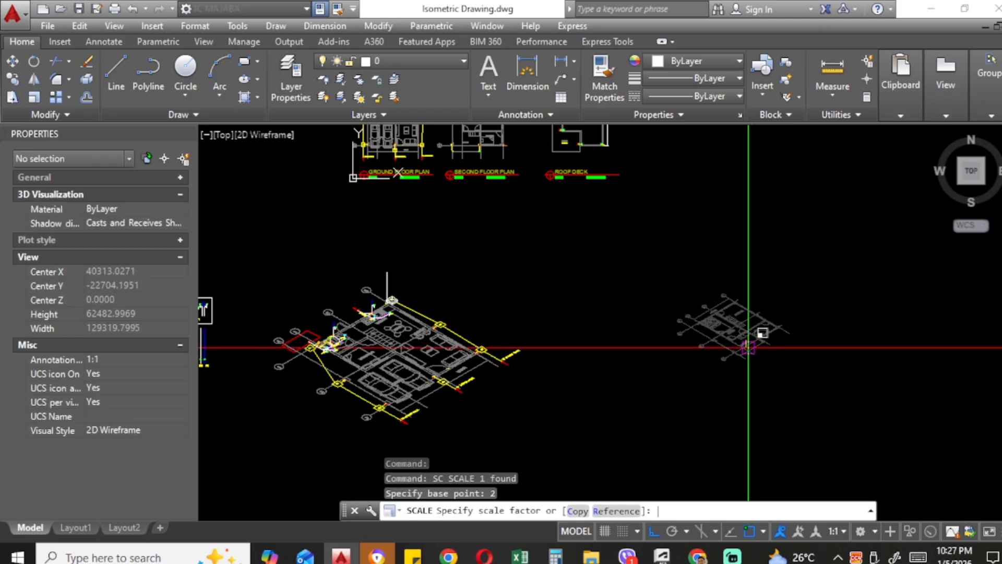
{"action": "scroll", "coordinate": [684, 349], "scroll_direction": "down", "scroll_amount": 4}
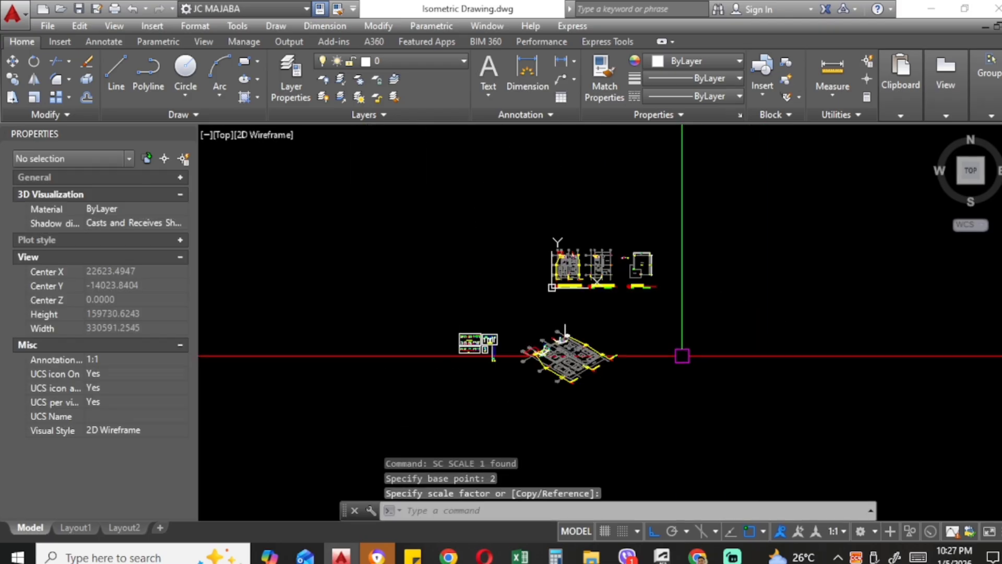
{"action": "key", "text": "ctrl+z"}
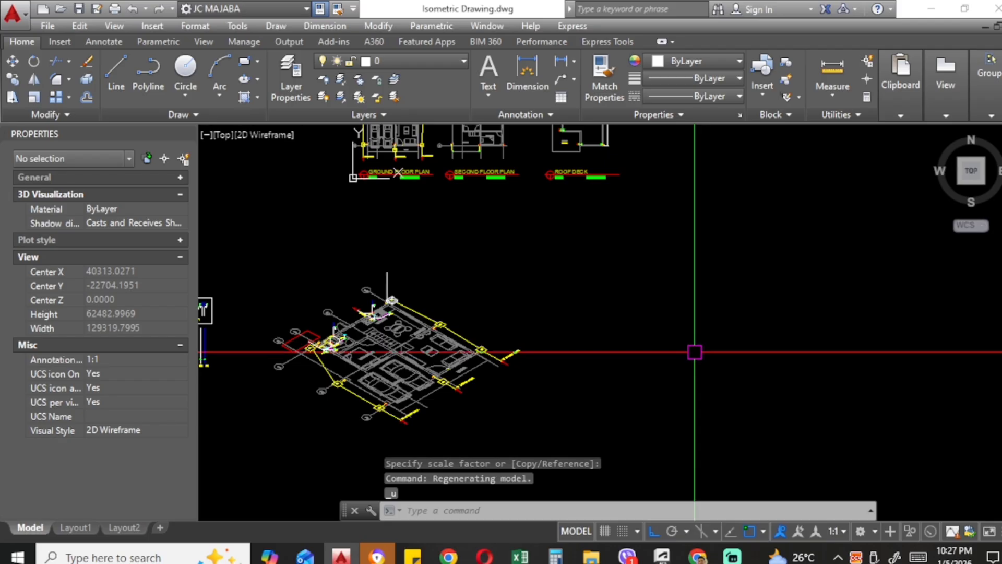
{"action": "left_click", "coordinate": [712, 337]}
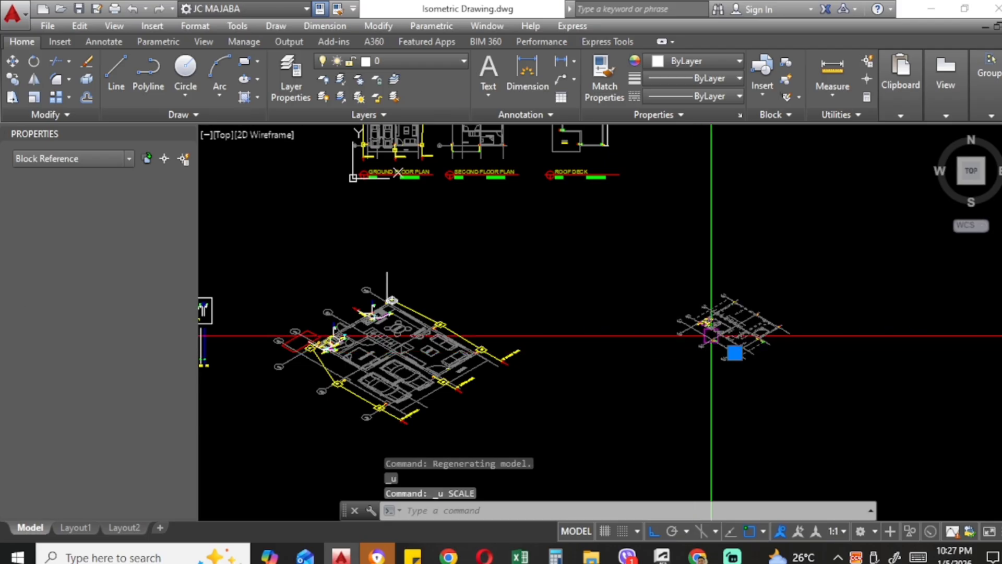
{"action": "type", "text": "sc"}
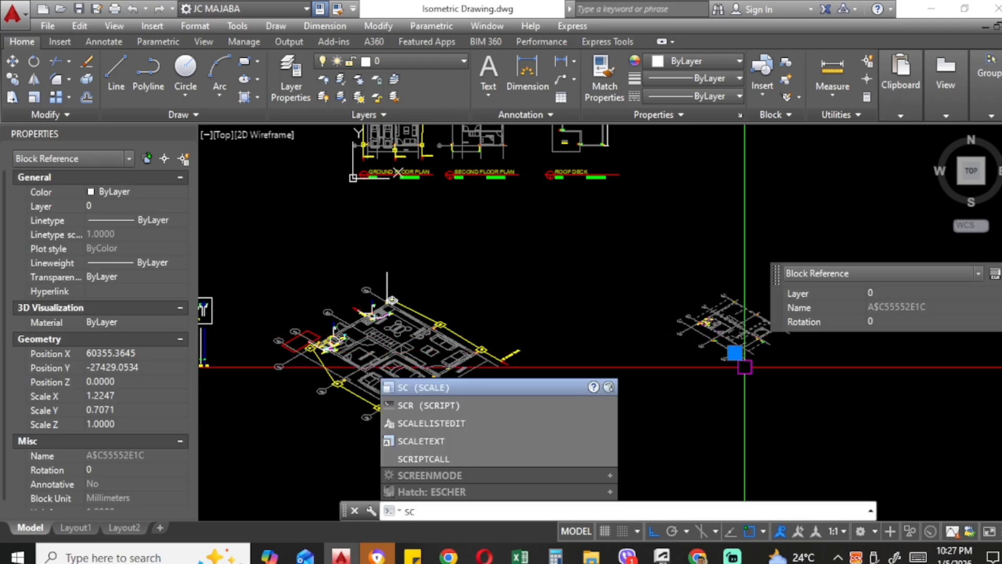
{"action": "key", "text": "Return"}
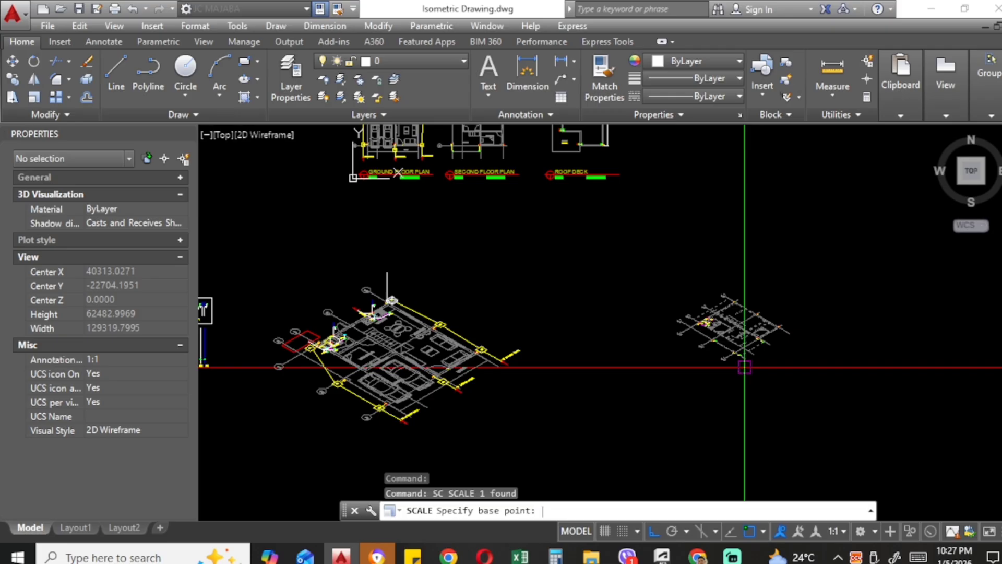
{"action": "key", "text": "Return"}
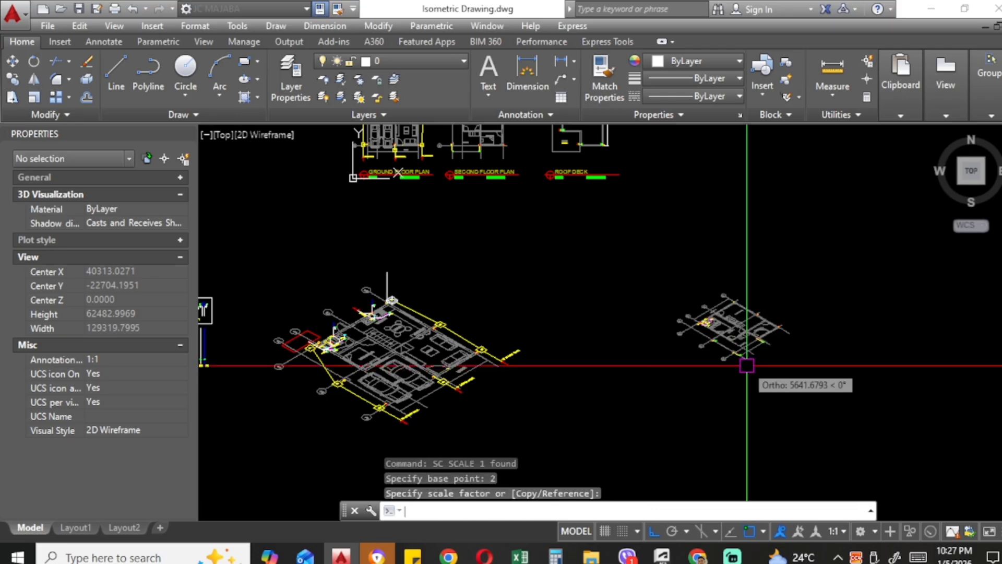
{"action": "left_click", "coordinate": [747, 365]}
Step: Scale the isometric second floor plan block by a factor of 2 about a base point near its balcony side
{"action": "scroll", "coordinate": [730, 353], "scroll_direction": "down", "scroll_amount": 4}
{"action": "scroll", "coordinate": [731, 353], "scroll_direction": "up", "scroll_amount": 4}
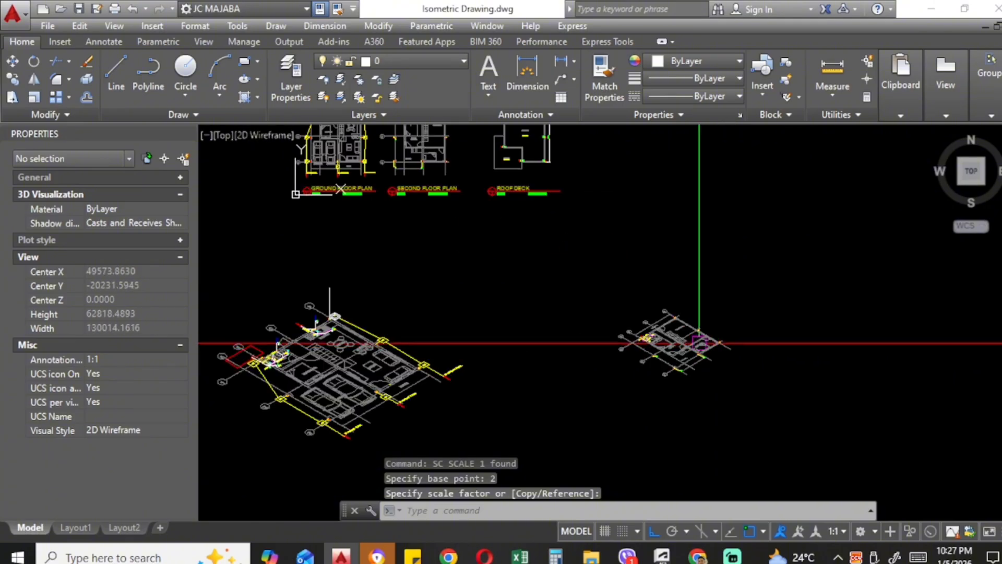
{"action": "left_click", "coordinate": [700, 340]}
{"action": "type", "text": "s"}
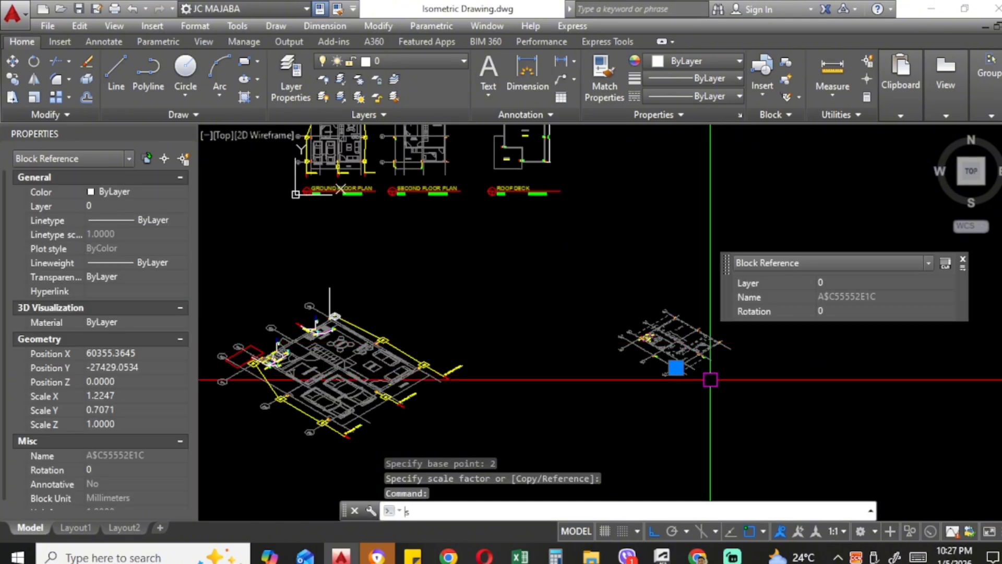
{"action": "type", "text": "c"}
{"action": "key", "text": "Return"}
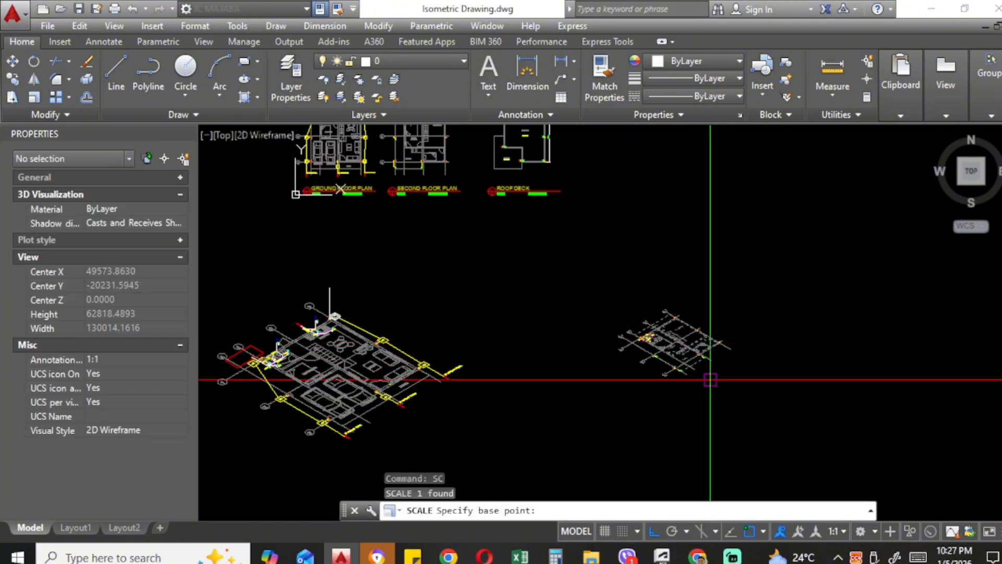
{"action": "left_click", "coordinate": [685, 355]}
{"action": "type", "text": "2"}
{"action": "key", "text": "Return"}
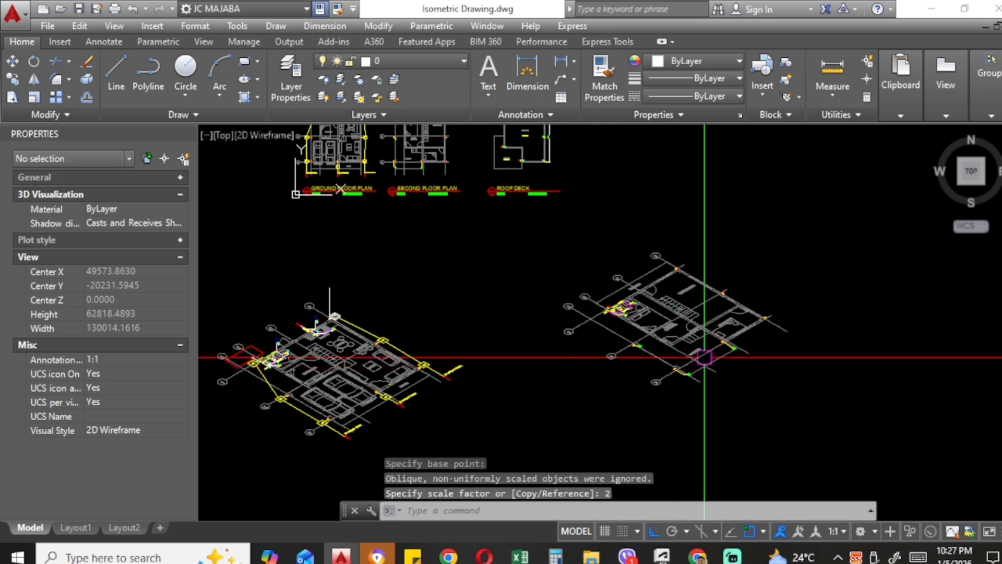
Step: Grip-move the isometric second floor block closer to the ground floor isometric, placing its insertion point at about X 48464, Y -30215
{"action": "left_click", "coordinate": [672, 361]}
{"action": "left_click", "coordinate": [676, 372]}
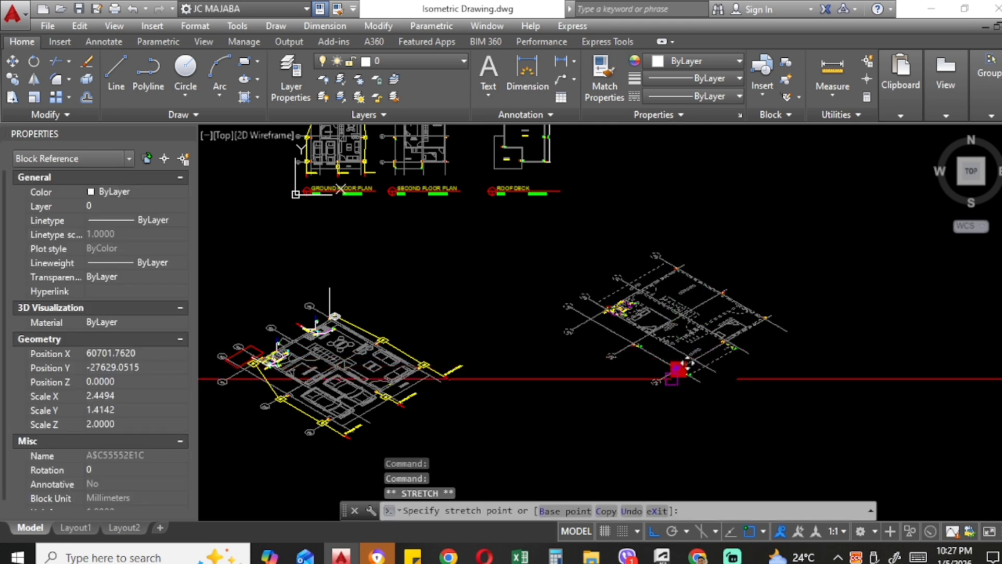
{"action": "middle_click_drag", "start_coordinate": [642, 393], "coordinate": [712, 372]}
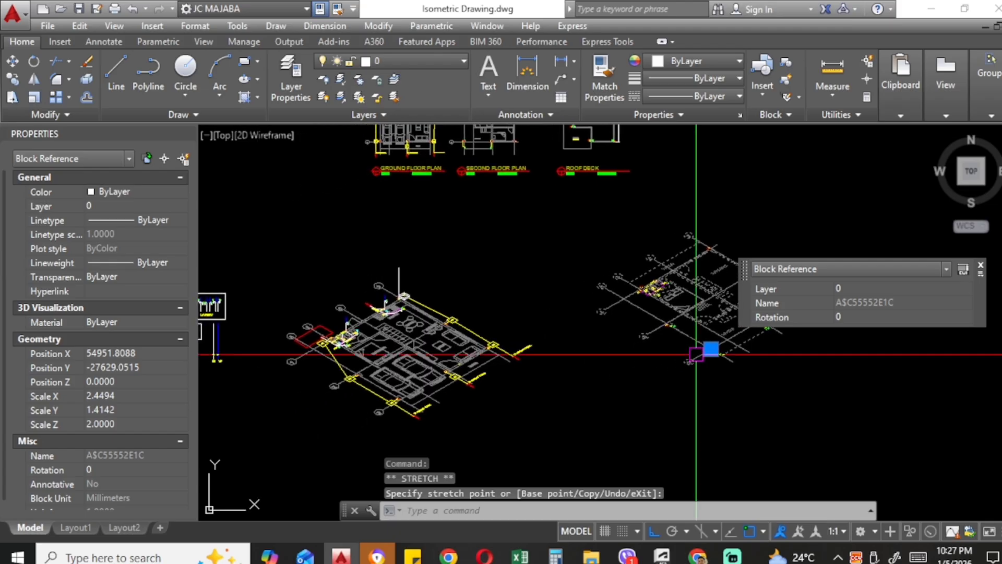
{"action": "left_click", "coordinate": [712, 366]}
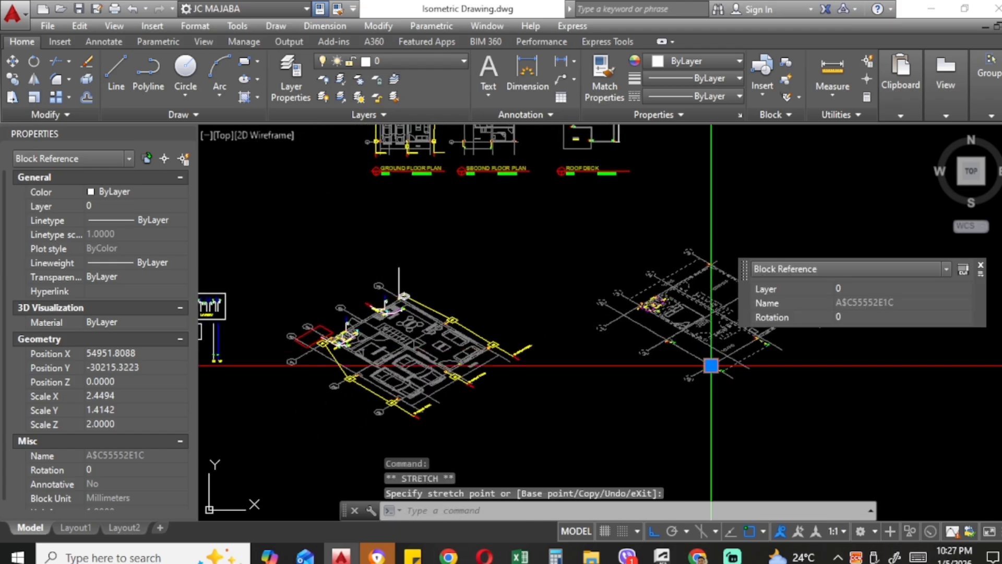
{"action": "scroll", "coordinate": [709, 376], "scroll_direction": "up", "scroll_amount": 2}
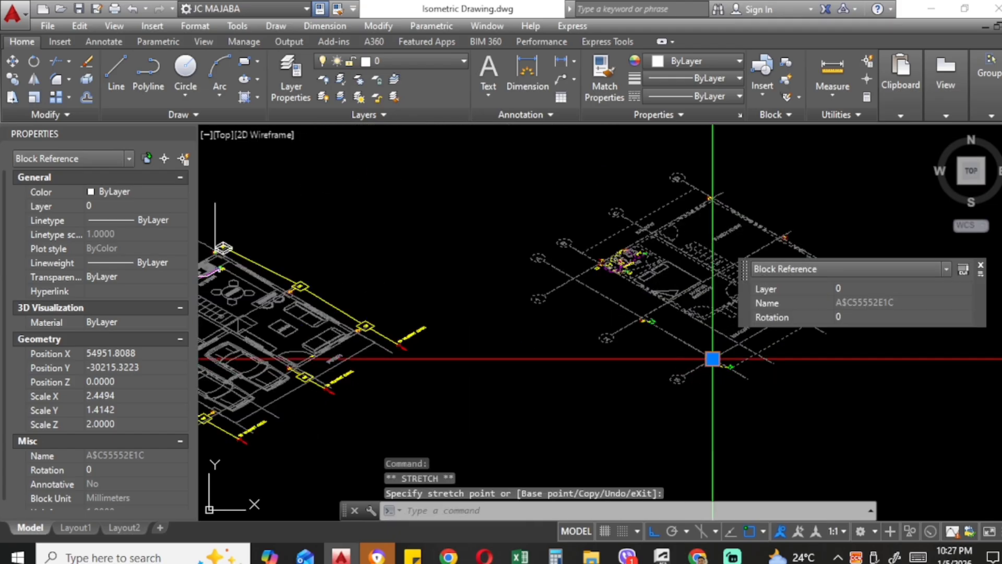
{"action": "left_click", "coordinate": [713, 359]}
{"action": "left_click", "coordinate": [713, 359]}
{"action": "left_click", "coordinate": [713, 358]}
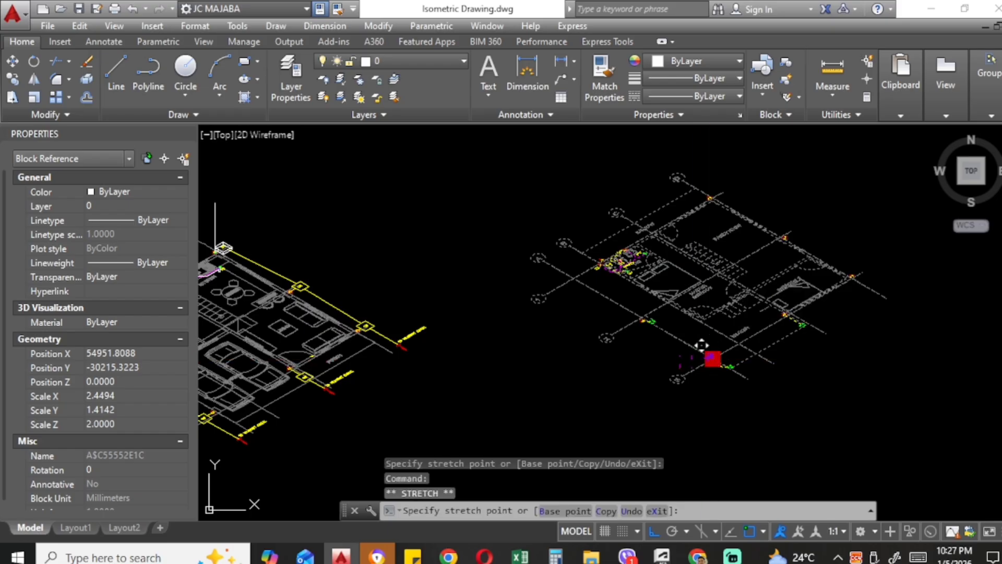
{"action": "left_click", "coordinate": [648, 359]}
Step: Move the isometric second floor block slightly downward to bring it nearer in line with the ground floor isometric
{"action": "scroll", "coordinate": [648, 359], "scroll_direction": "down", "scroll_amount": 4}
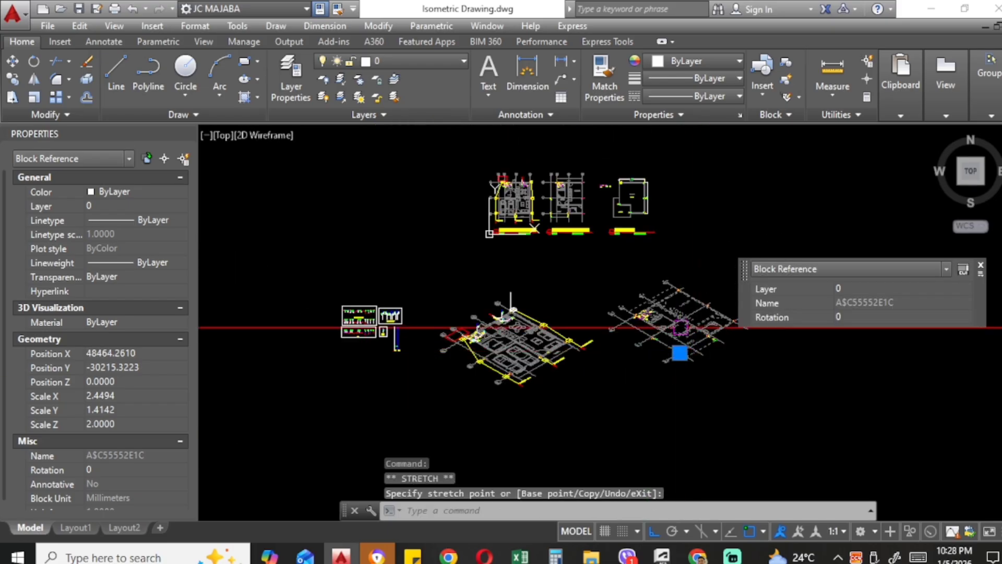
{"action": "type", "text": "m"}
{"action": "key", "text": "Return"}
{"action": "scroll", "coordinate": [736, 348], "scroll_direction": "up", "scroll_amount": 2}
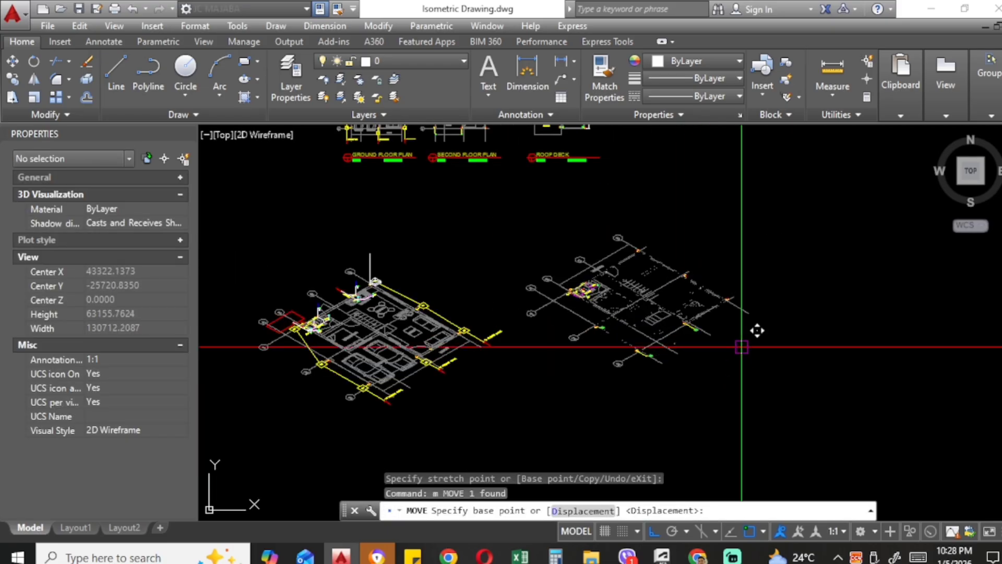
{"action": "left_click", "coordinate": [741, 345]}
{"action": "left_click", "coordinate": [740, 350]}
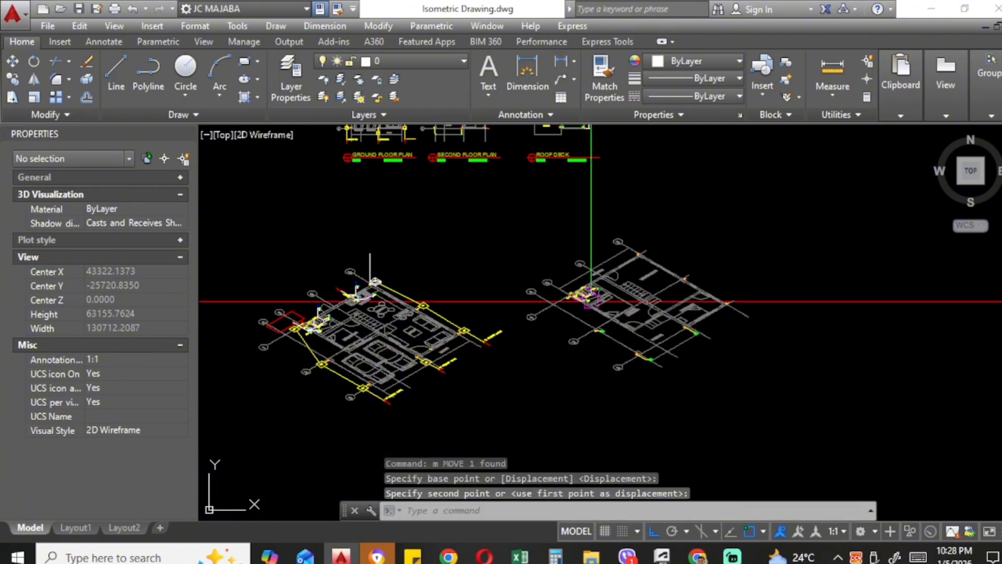
Step: Examine the original second floor plan's T&B and compare the layout of the flat plans with the two isometric plans
{"action": "mouse_move", "coordinate": [588, 288]}
{"action": "middle_mouse_down"}
{"action": "mouse_move", "coordinate": [590, 308]}
{"action": "mouse_move", "coordinate": [608, 291]}
{"action": "middle_mouse_up"}
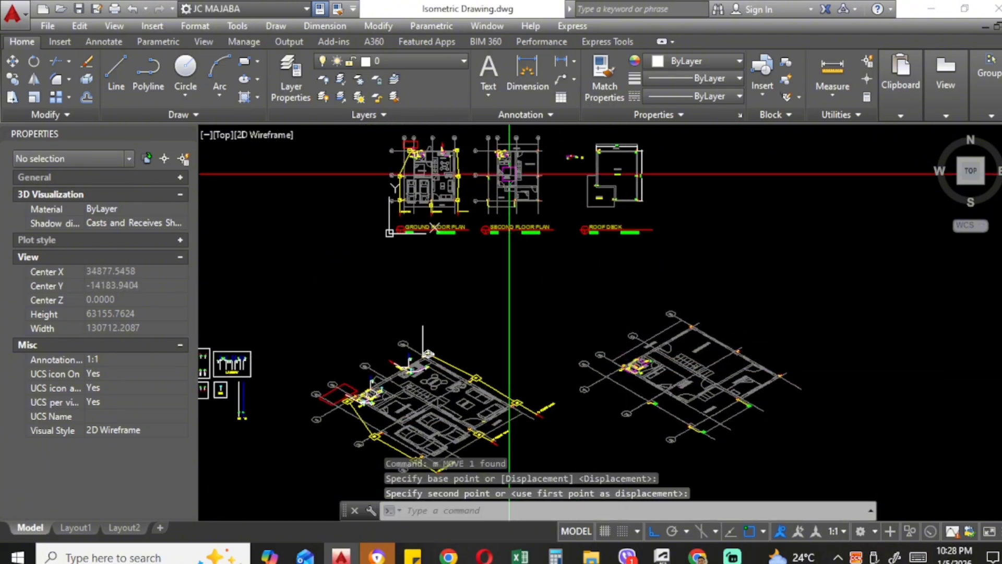
{"action": "scroll", "coordinate": [493, 146], "scroll_direction": "up", "scroll_amount": 5}
{"action": "scroll", "coordinate": [513, 207], "scroll_direction": "down", "scroll_amount": 12}
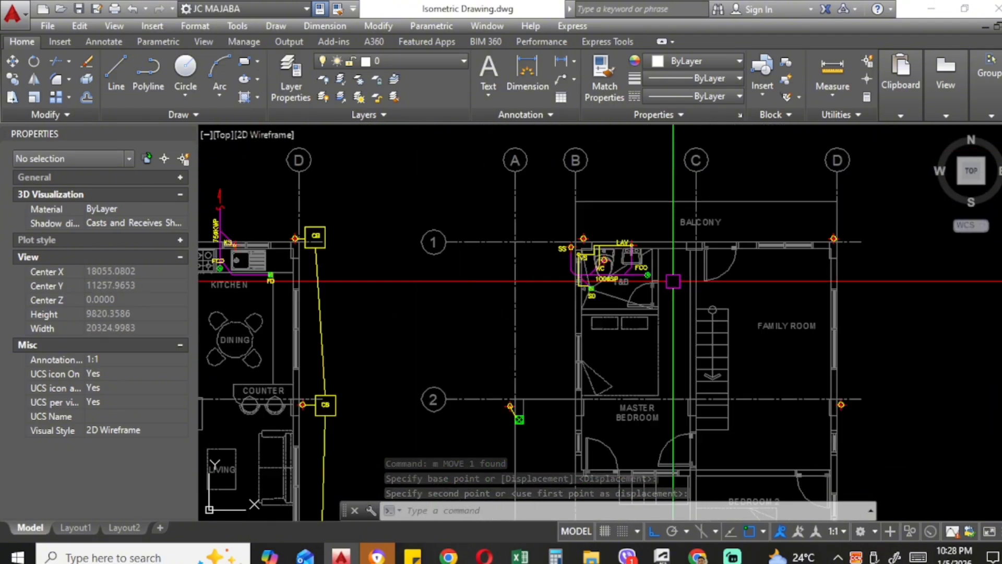
{"action": "middle_click_drag", "start_coordinate": [561, 283], "coordinate": [563, 258]}
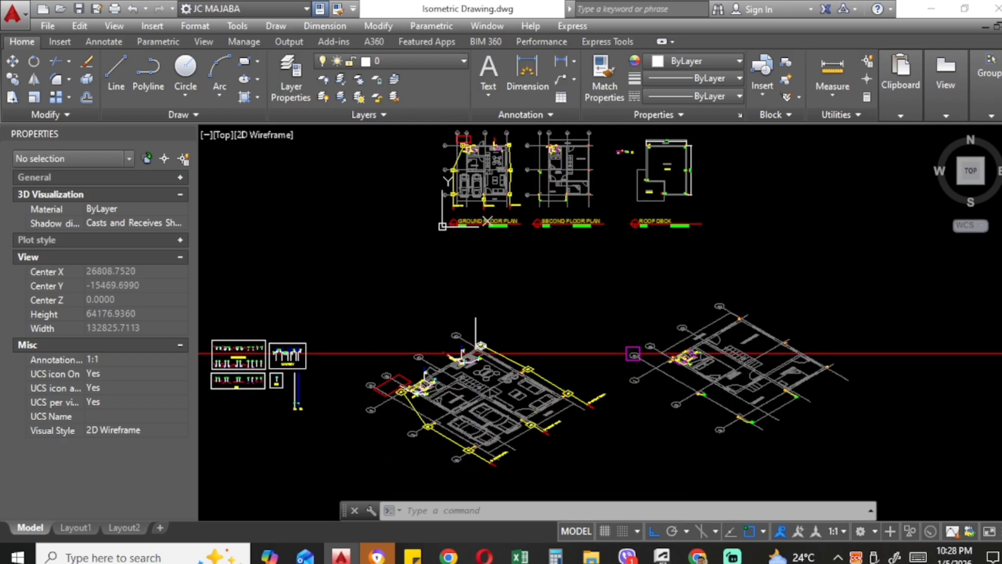
{"action": "scroll", "coordinate": [596, 348], "scroll_direction": "down", "scroll_amount": 3}
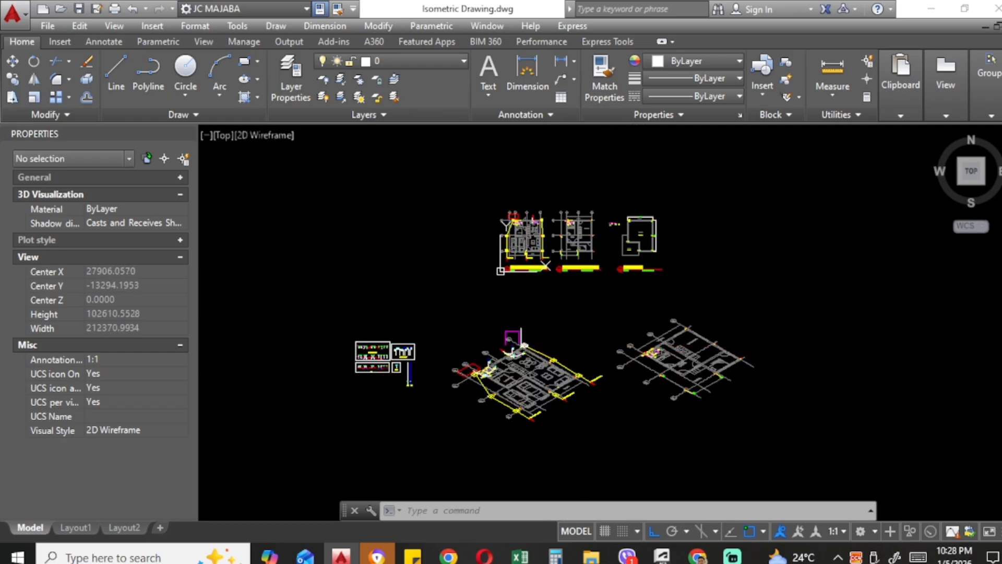
{"action": "scroll", "coordinate": [502, 328], "scroll_direction": "up", "scroll_amount": 2}
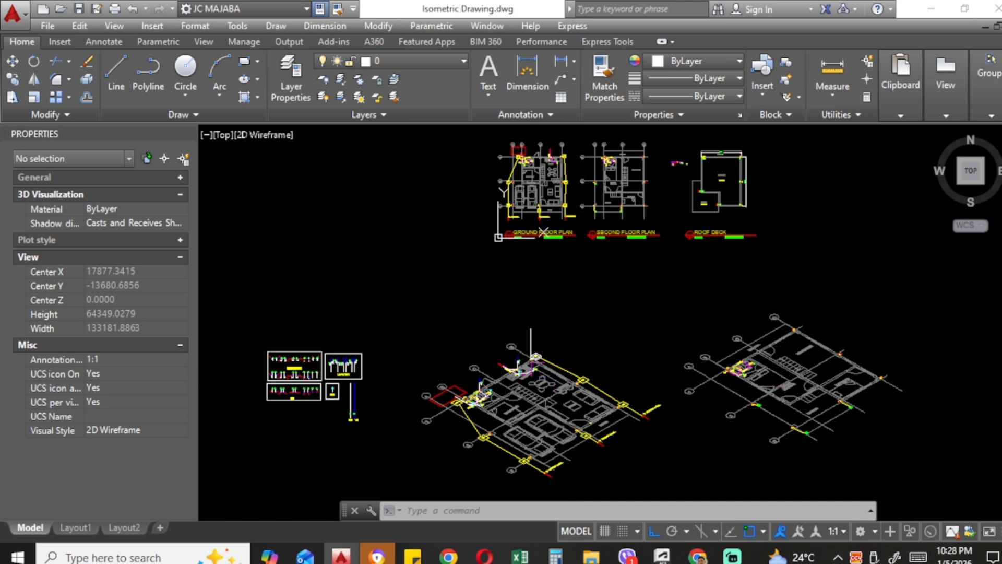
{"action": "scroll", "coordinate": [540, 376], "scroll_direction": "down", "scroll_amount": 2}
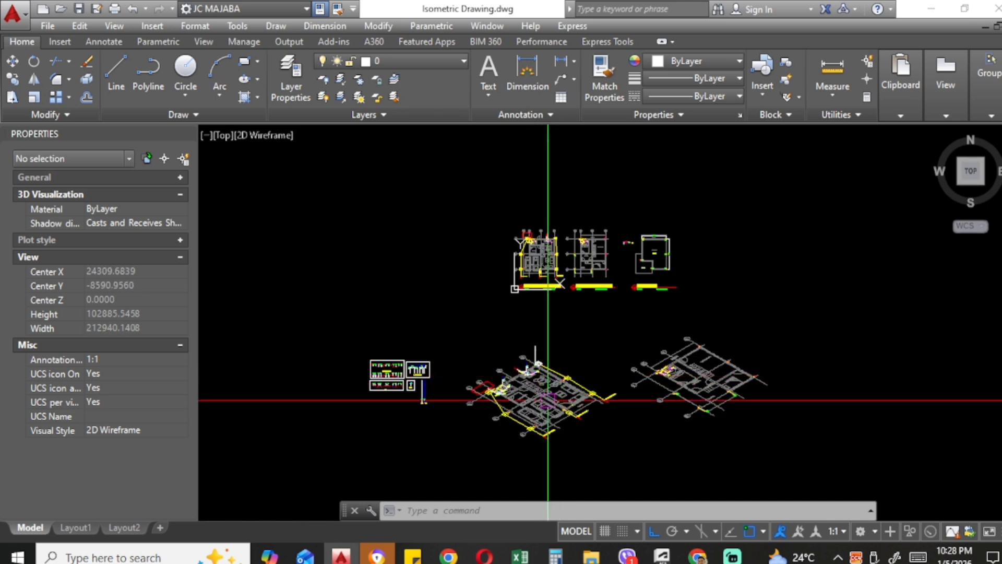
{"action": "scroll", "coordinate": [539, 371], "scroll_direction": "up", "scroll_amount": 2}
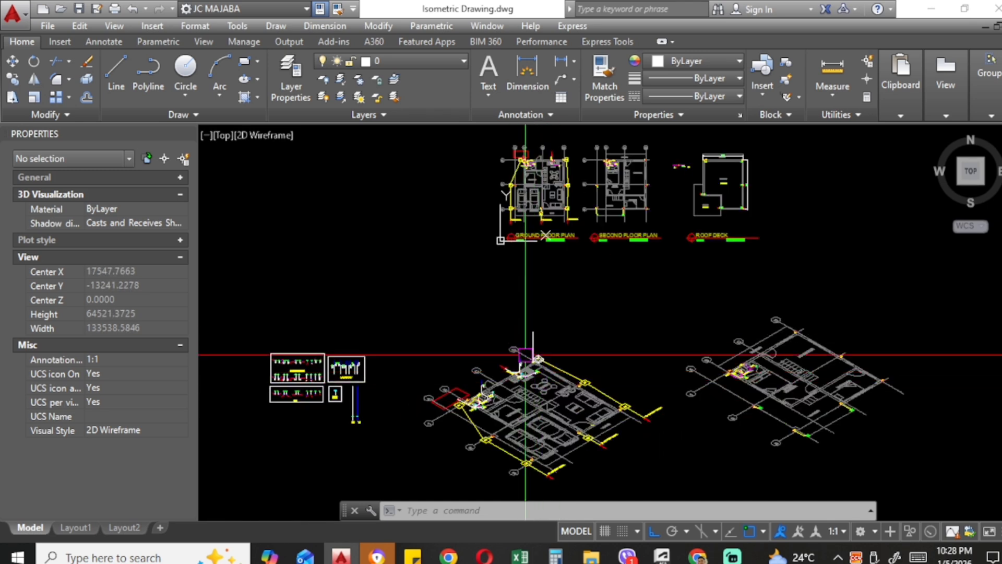
{"action": "scroll", "coordinate": [526, 340], "scroll_direction": "down", "scroll_amount": 4}
{"action": "scroll", "coordinate": [526, 340], "scroll_direction": "up", "scroll_amount": 4}
{"action": "scroll", "coordinate": [534, 355], "scroll_direction": "down", "scroll_amount": 4}
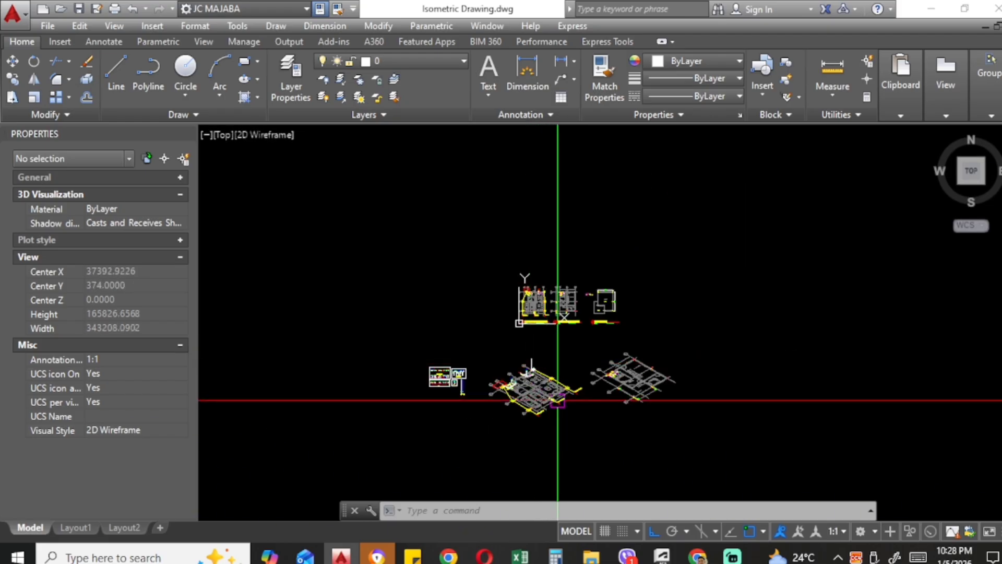
Step: Move the isometric second floor block a little further straight down beside the ground floor isometric
{"action": "scroll", "coordinate": [634, 393], "scroll_direction": "up", "scroll_amount": 4}
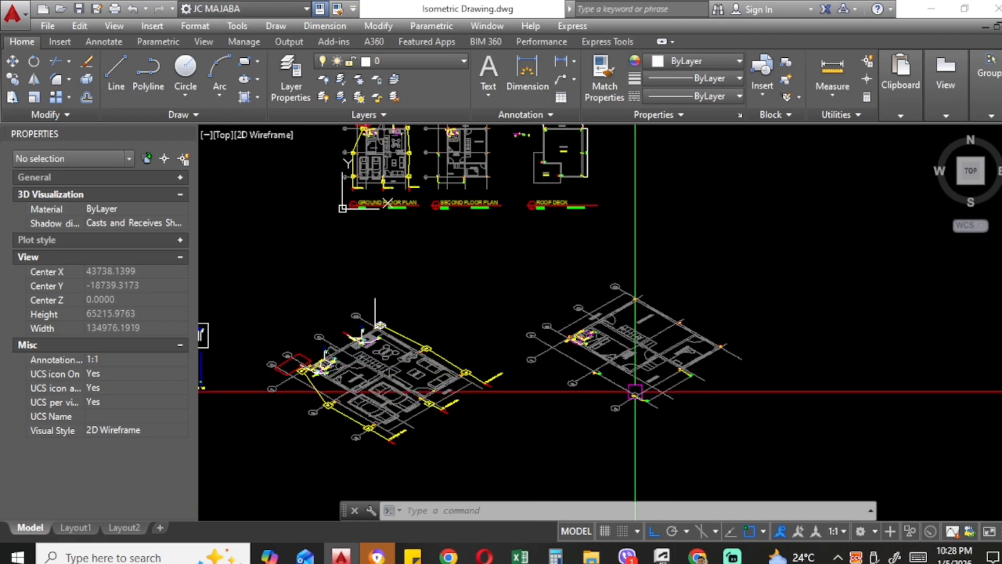
{"action": "left_click", "coordinate": [636, 396]}
{"action": "type", "text": "m"}
{"action": "key", "text": "Return"}
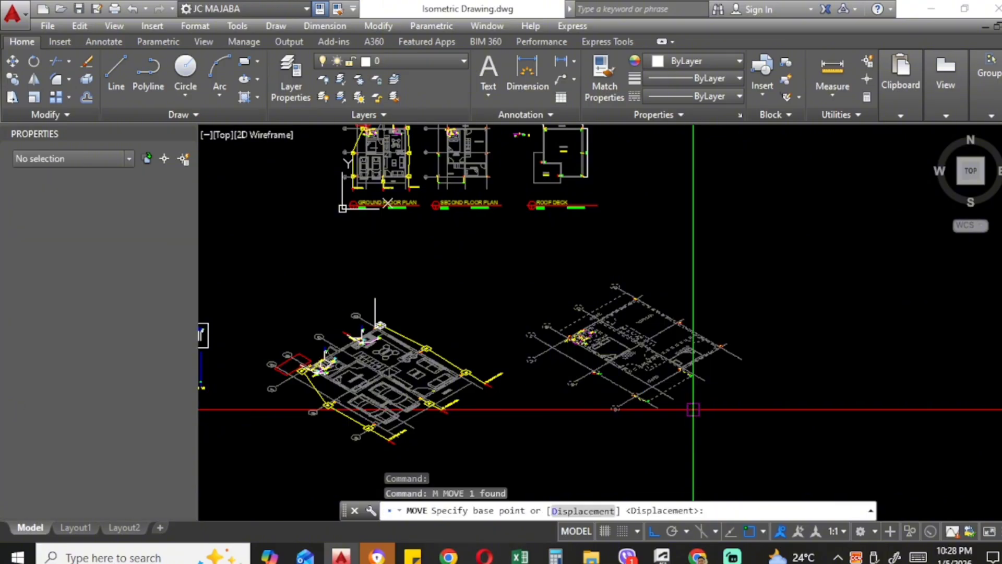
{"action": "left_click", "coordinate": [721, 401]}
{"action": "left_click", "coordinate": [721, 409]}
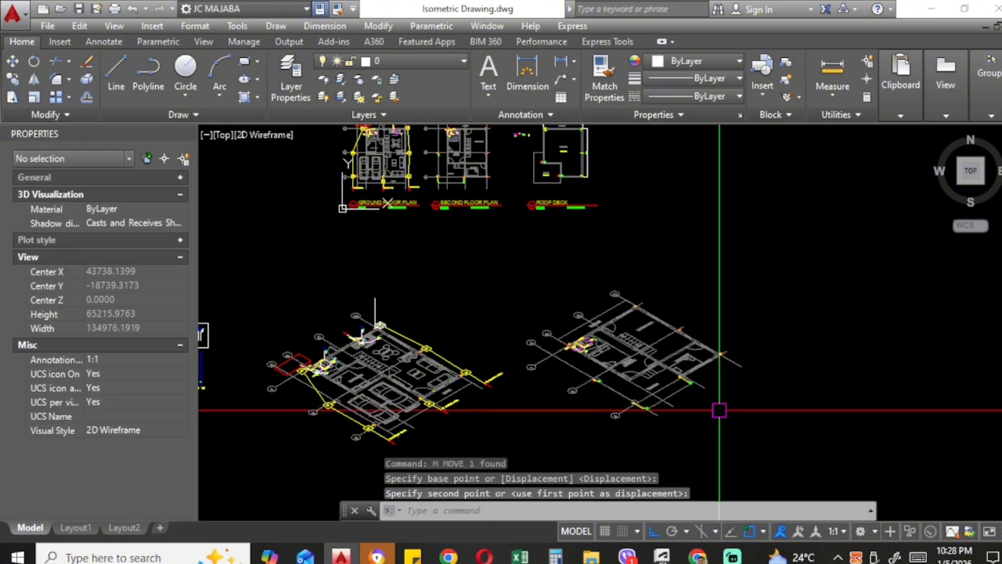
Step: Examine the ground floor isometric's kitchen and T&B piping, catch basin and vertical line in relation to the second floor isometric
{"action": "scroll", "coordinate": [348, 331], "scroll_direction": "up", "scroll_amount": 4}
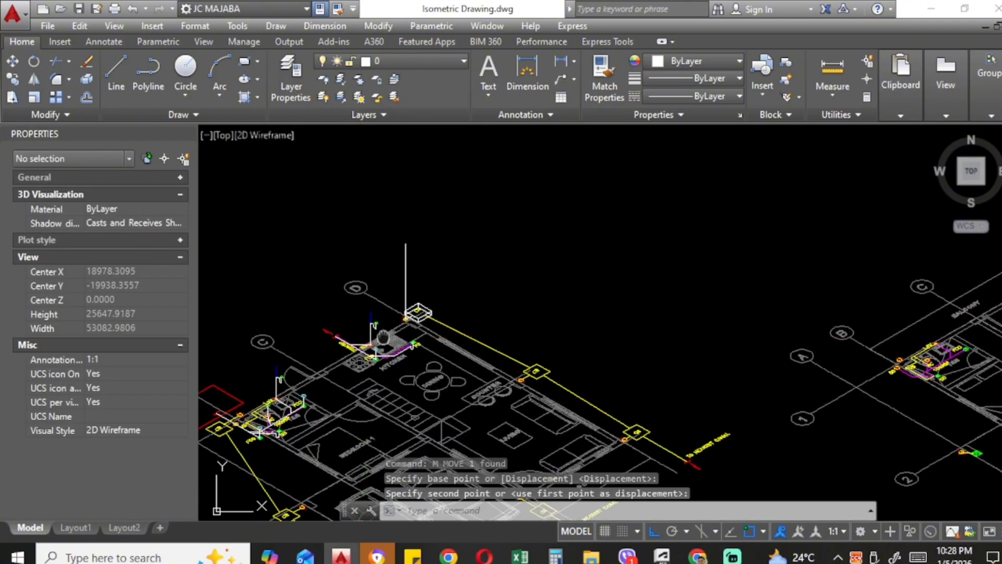
{"action": "scroll", "coordinate": [434, 308], "scroll_direction": "down", "scroll_amount": 2}
{"action": "scroll", "coordinate": [483, 271], "scroll_direction": "up", "scroll_amount": 4}
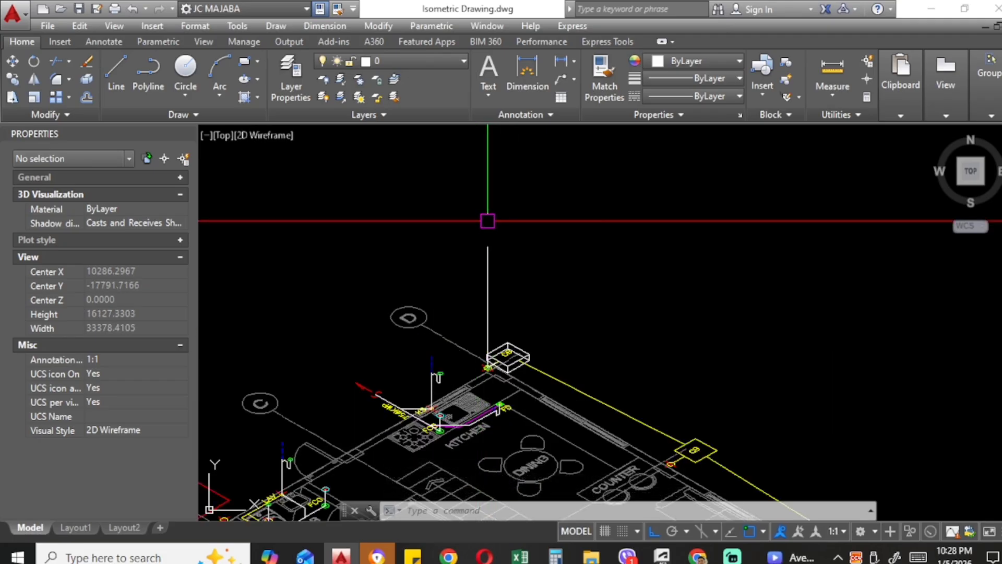
{"action": "scroll", "coordinate": [470, 282], "scroll_direction": "down", "scroll_amount": 5}
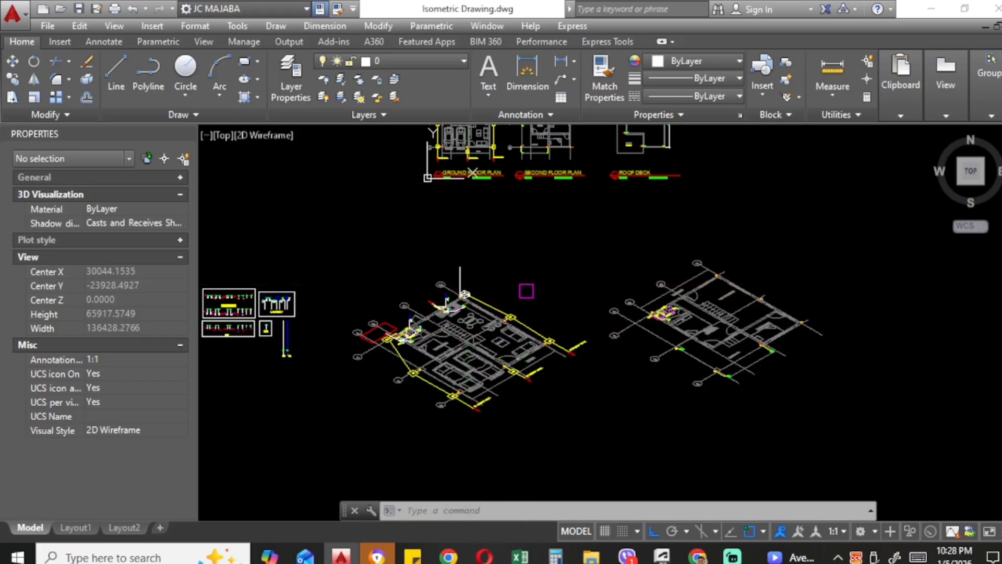
{"action": "scroll", "coordinate": [557, 300], "scroll_direction": "up", "scroll_amount": 4}
{"action": "scroll", "coordinate": [486, 311], "scroll_direction": "down", "scroll_amount": 1}
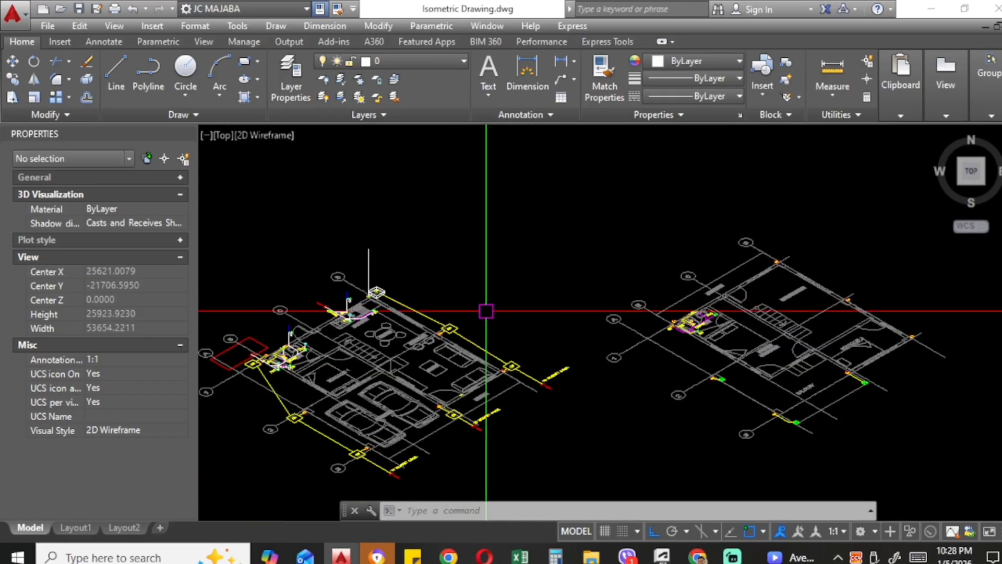
{"action": "scroll", "coordinate": [486, 311], "scroll_direction": "down", "scroll_amount": 3}
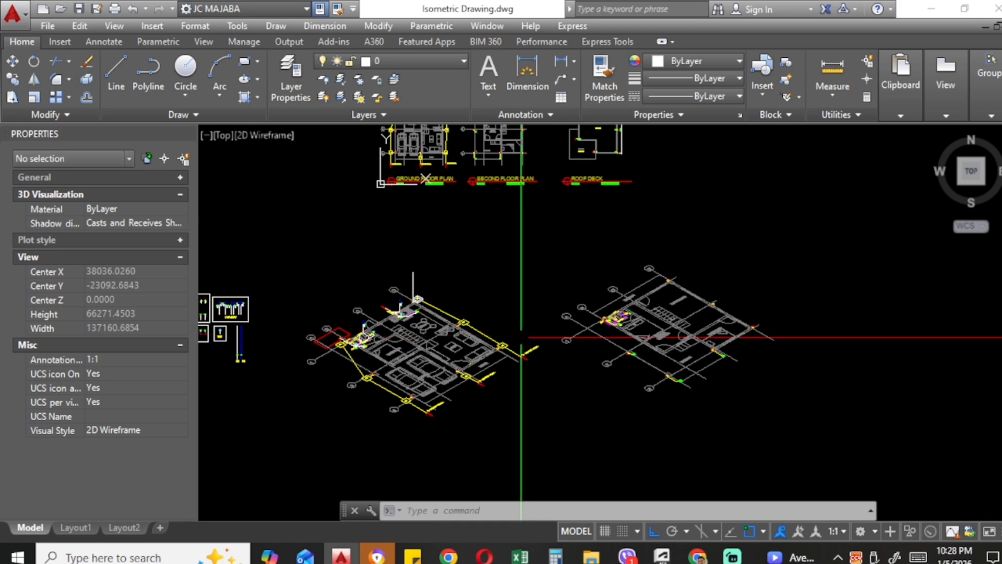
{"action": "middle_click_drag", "start_coordinate": [398, 330], "coordinate": [550, 325]}
{"action": "scroll", "coordinate": [566, 305], "scroll_direction": "up", "scroll_amount": 3}
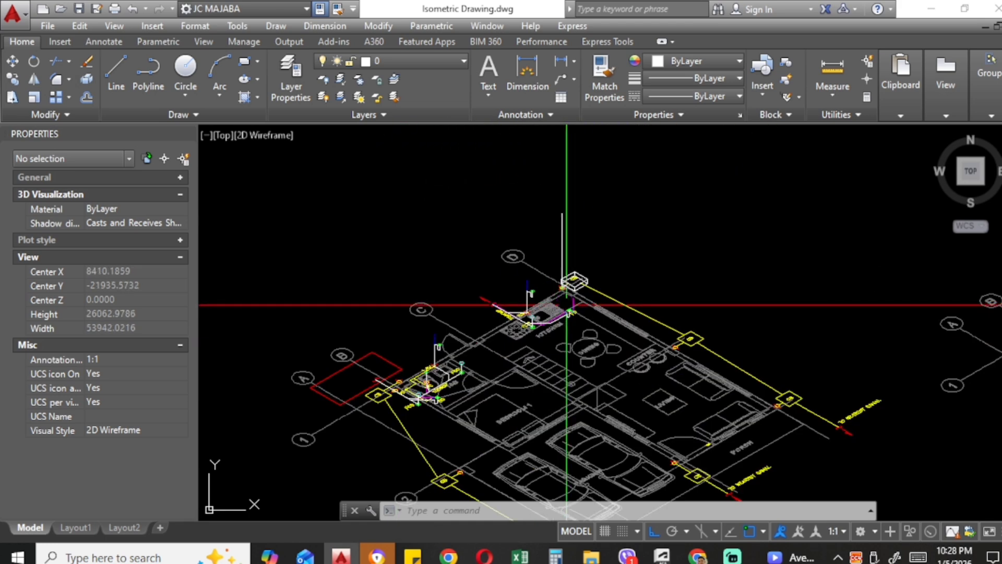
{"action": "scroll", "coordinate": [475, 307], "scroll_direction": "down", "scroll_amount": 2}
{"action": "middle_click_drag", "start_coordinate": [642, 329], "coordinate": [536, 319]}
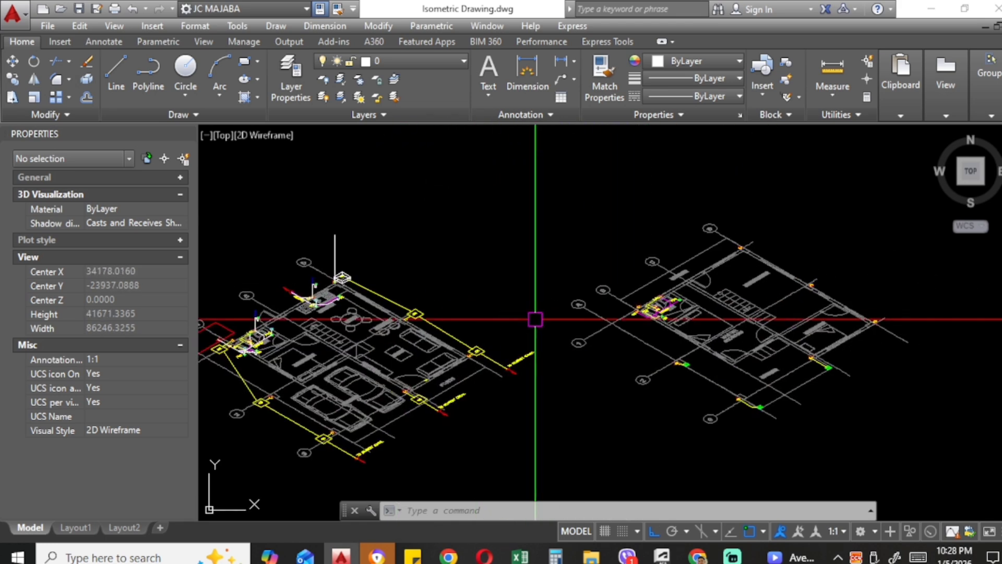
{"action": "middle_click_drag", "start_coordinate": [433, 307], "coordinate": [605, 324]}
{"action": "scroll", "coordinate": [538, 320], "scroll_direction": "up", "scroll_amount": 2}
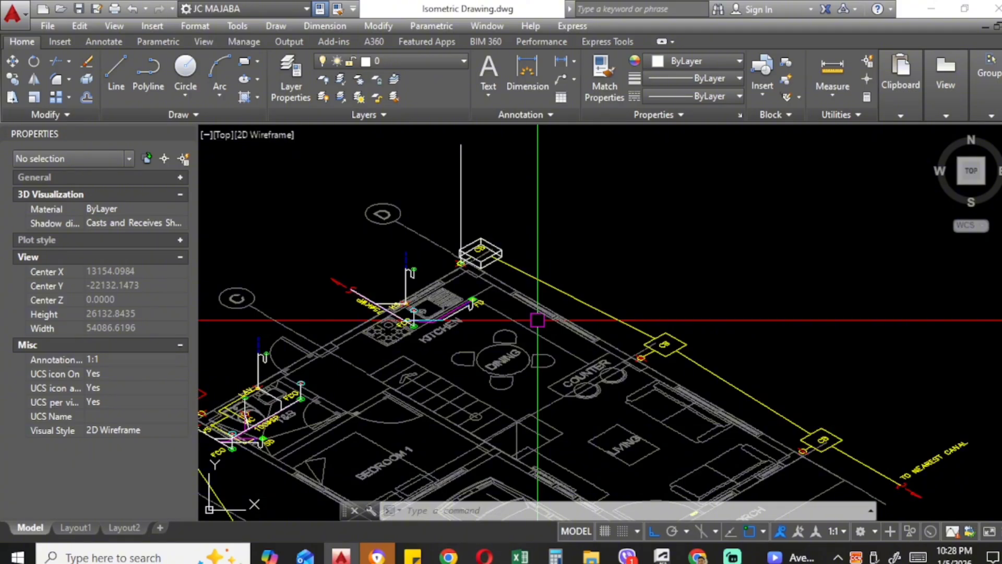
{"action": "scroll", "coordinate": [538, 320], "scroll_direction": "down", "scroll_amount": 6}
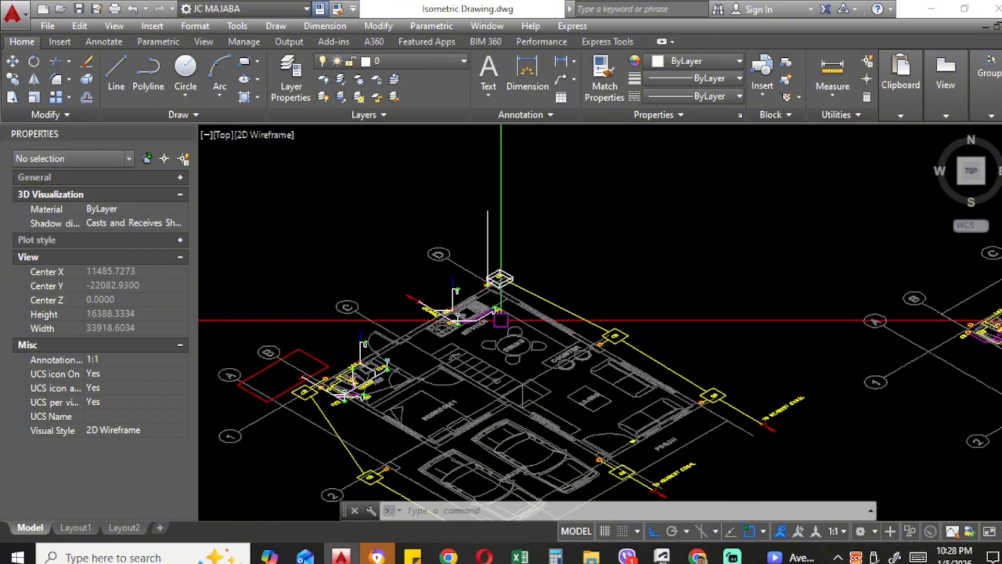
{"action": "scroll", "coordinate": [720, 319], "scroll_direction": "up", "scroll_amount": 4}
{"action": "scroll", "coordinate": [665, 327], "scroll_direction": "down", "scroll_amount": 7}
{"action": "scroll", "coordinate": [653, 303], "scroll_direction": "up", "scroll_amount": 9}
{"action": "scroll", "coordinate": [668, 282], "scroll_direction": "down", "scroll_amount": 6}
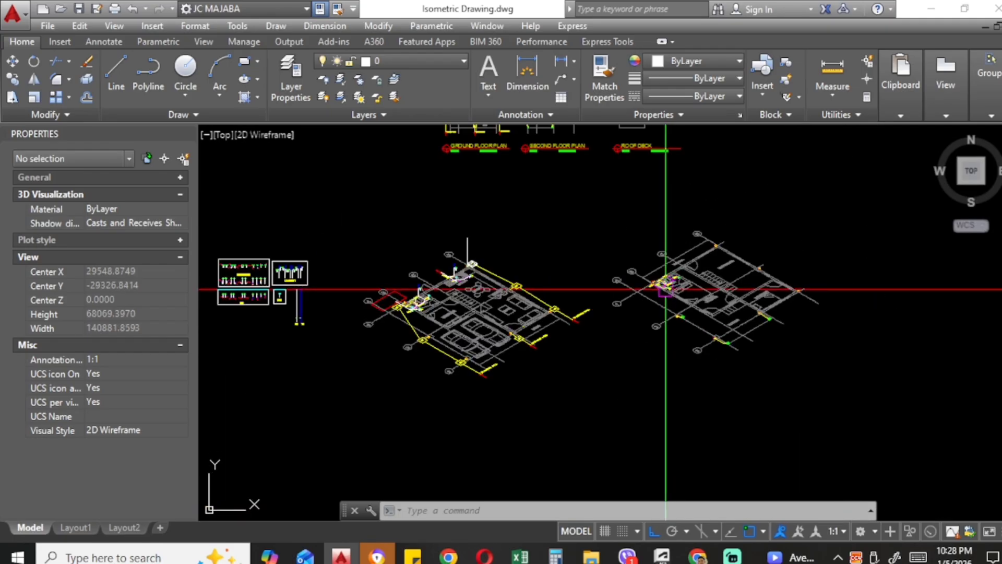
Step: Examine the soil stack, fixture and drain piping around the second floor isometric's T&B near grid lines B and 1
{"action": "scroll", "coordinate": [650, 291], "scroll_direction": "up", "scroll_amount": 10}
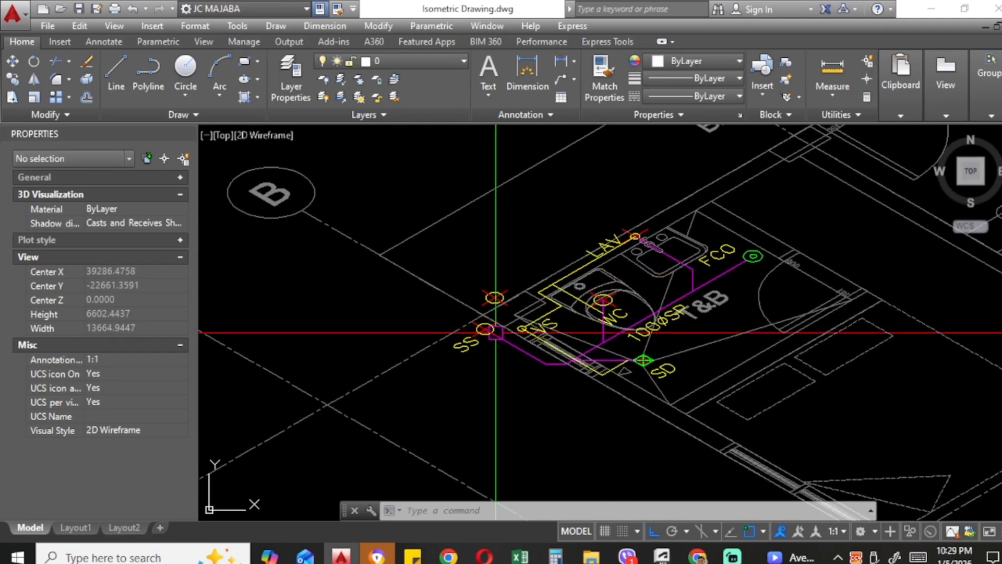
{"action": "scroll", "coordinate": [483, 317], "scroll_direction": "down", "scroll_amount": 4}
{"action": "scroll", "coordinate": [481, 340], "scroll_direction": "up", "scroll_amount": 4}
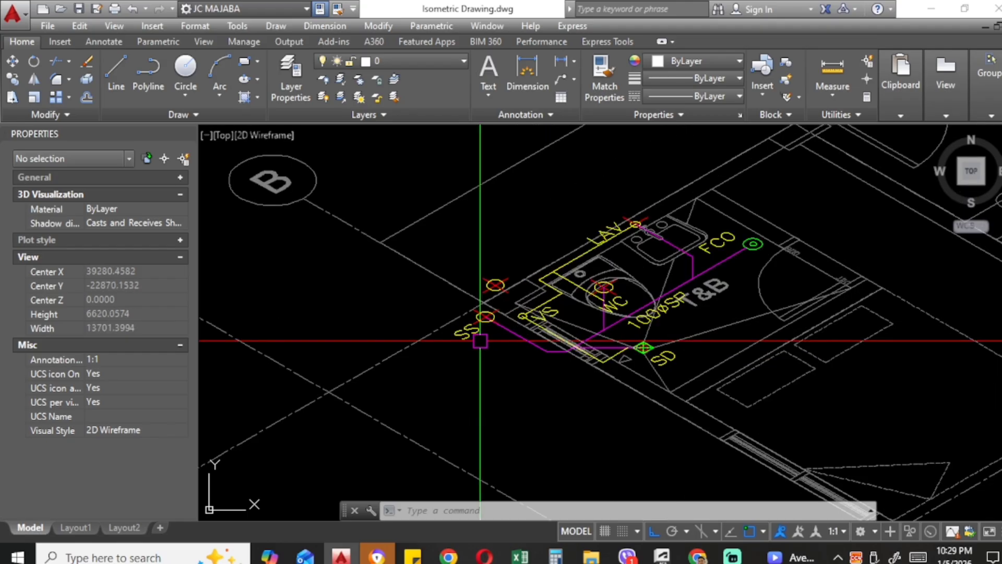
{"action": "scroll", "coordinate": [475, 338], "scroll_direction": "up", "scroll_amount": 2}
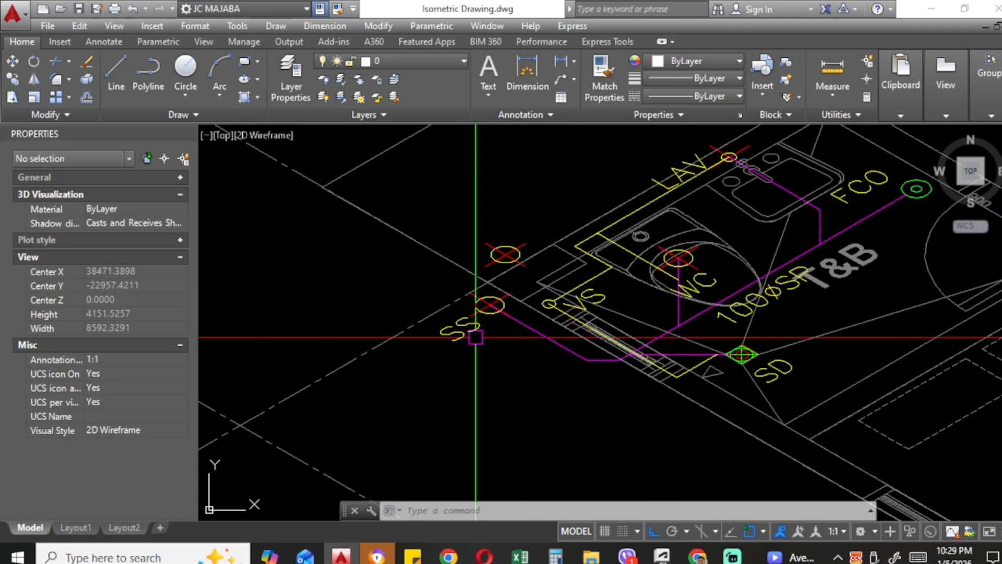
{"action": "scroll", "coordinate": [497, 305], "scroll_direction": "down", "scroll_amount": 4}
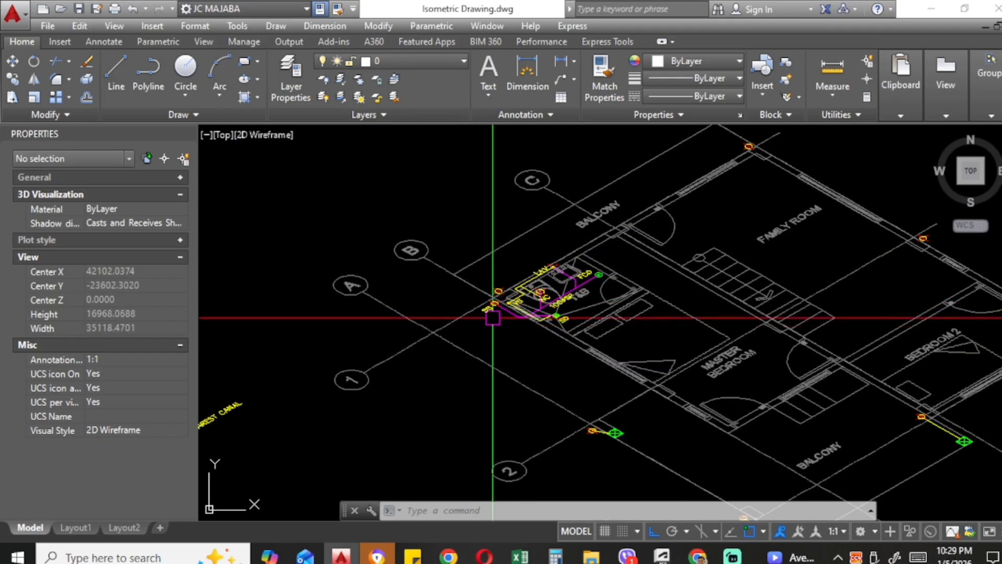
{"action": "scroll", "coordinate": [493, 314], "scroll_direction": "up", "scroll_amount": 4}
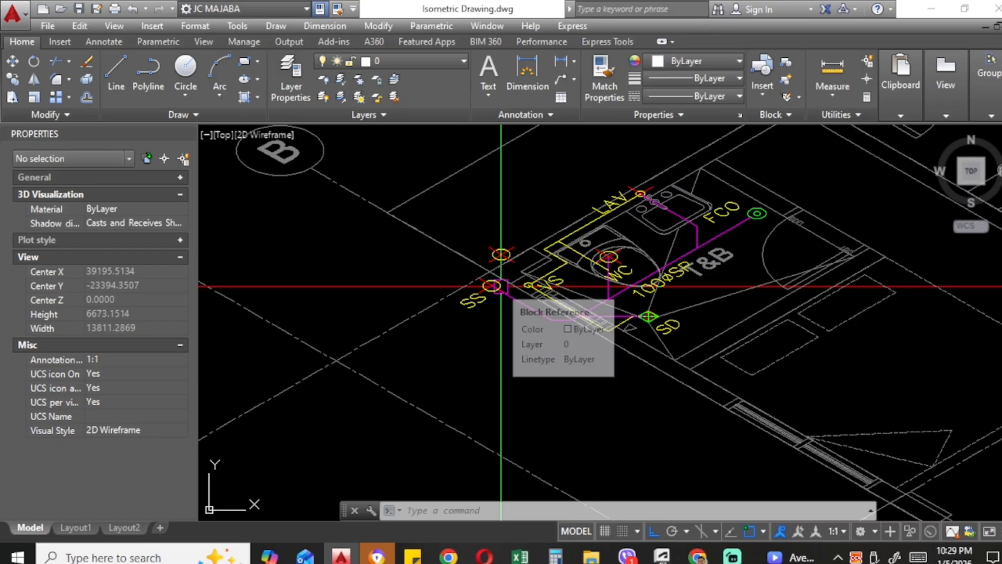
{"action": "scroll", "coordinate": [545, 285], "scroll_direction": "down", "scroll_amount": 2}
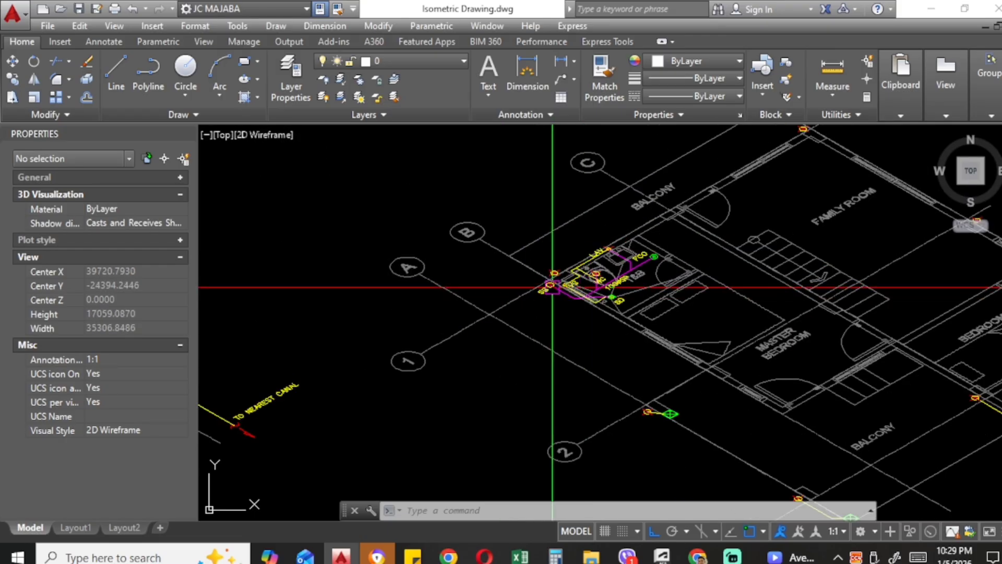
Step: Examine the ground floor isometric's T&B piping near catch basin CB and compare its position with the second floor isometric
{"action": "scroll", "coordinate": [553, 287], "scroll_direction": "down", "scroll_amount": 2}
{"action": "scroll", "coordinate": [679, 300], "scroll_direction": "down", "scroll_amount": 2}
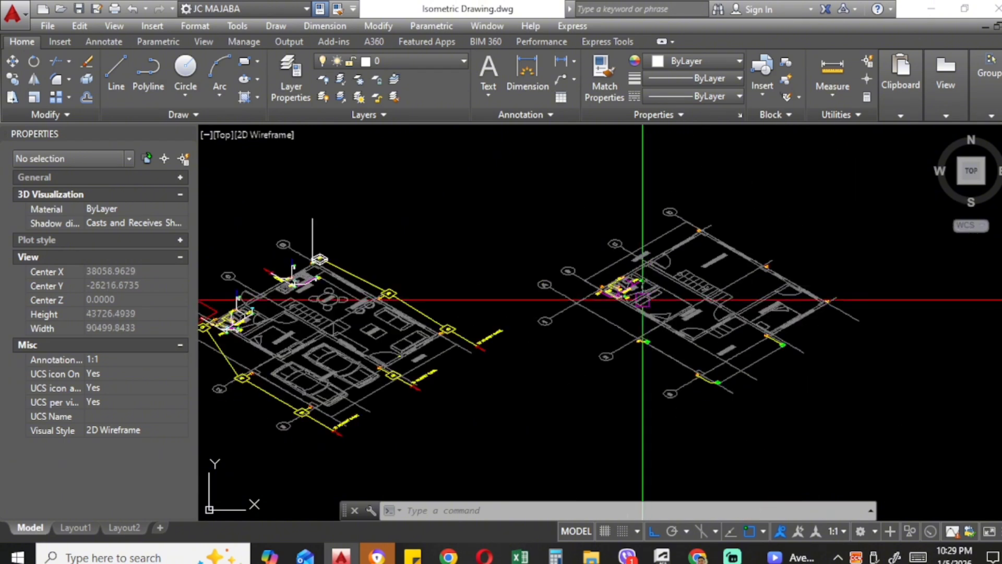
{"action": "middle_click_drag", "start_coordinate": [437, 291], "coordinate": [588, 287]}
{"action": "scroll", "coordinate": [358, 318], "scroll_direction": "up", "scroll_amount": 8}
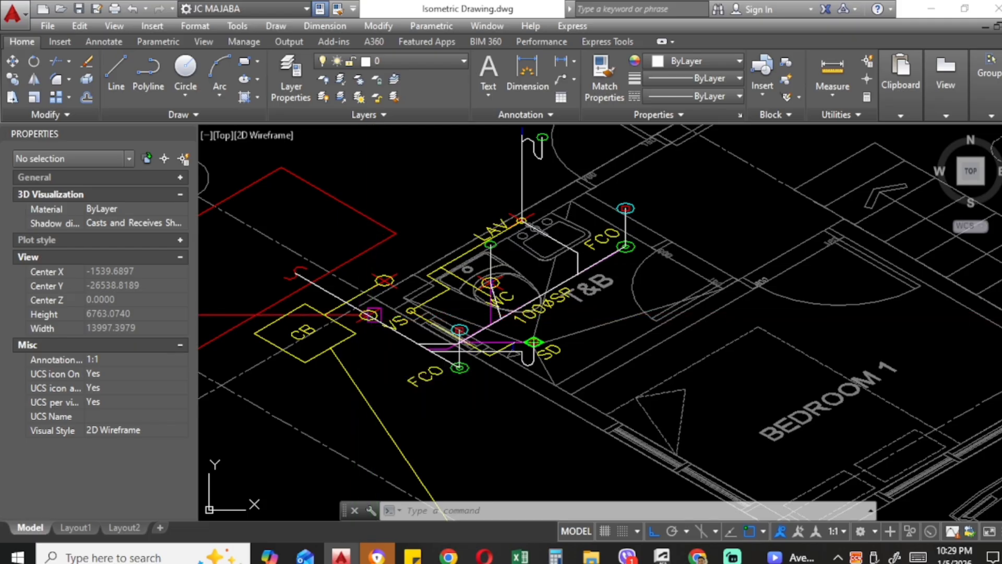
{"action": "scroll", "coordinate": [371, 316], "scroll_direction": "down", "scroll_amount": 6}
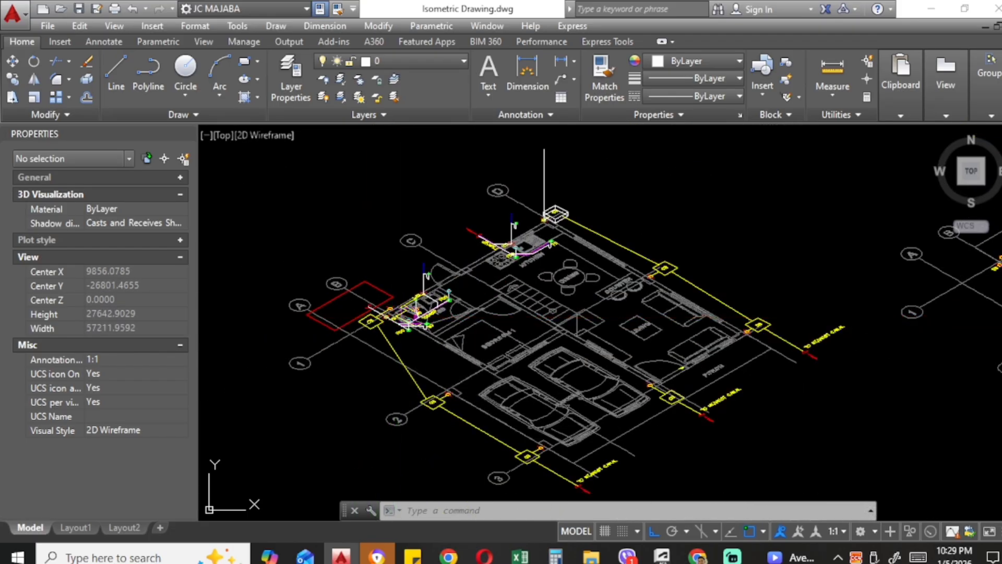
{"action": "scroll", "coordinate": [426, 314], "scroll_direction": "down", "scroll_amount": 4}
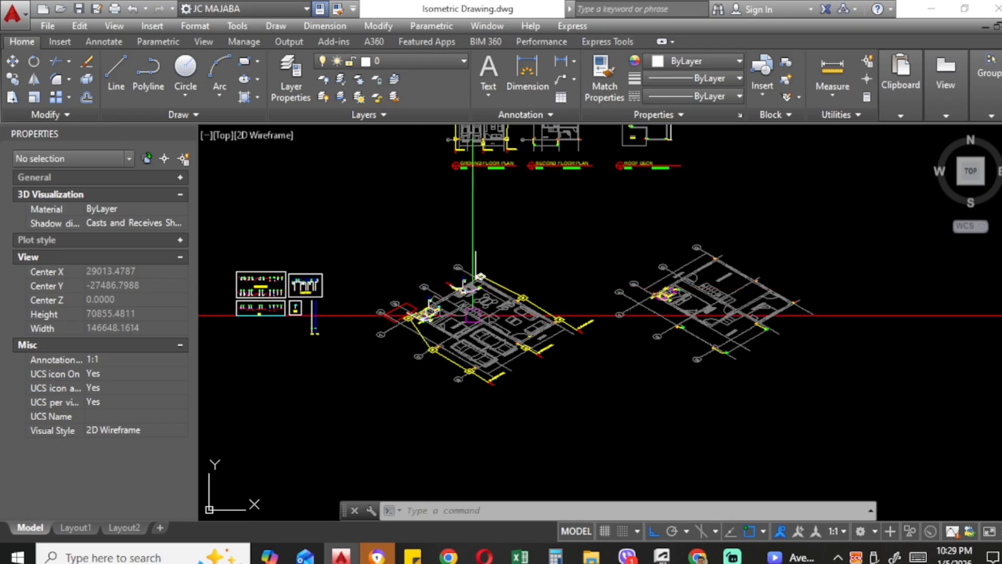
{"action": "scroll", "coordinate": [473, 315], "scroll_direction": "down", "scroll_amount": 2}
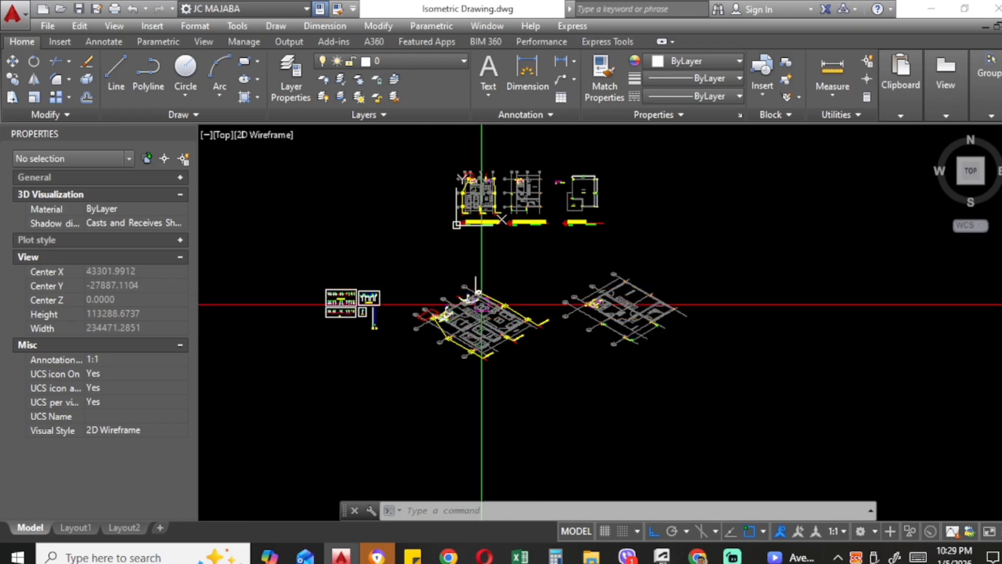
{"action": "scroll", "coordinate": [487, 295], "scroll_direction": "up", "scroll_amount": 6}
{"action": "scroll", "coordinate": [512, 287], "scroll_direction": "down", "scroll_amount": 4}
Step: Draw a short vertical polyline straight down from the centre of the SS soil stack beside the second floor isometric's T&B
{"action": "middle_click_drag", "start_coordinate": [594, 319], "coordinate": [519, 312]}
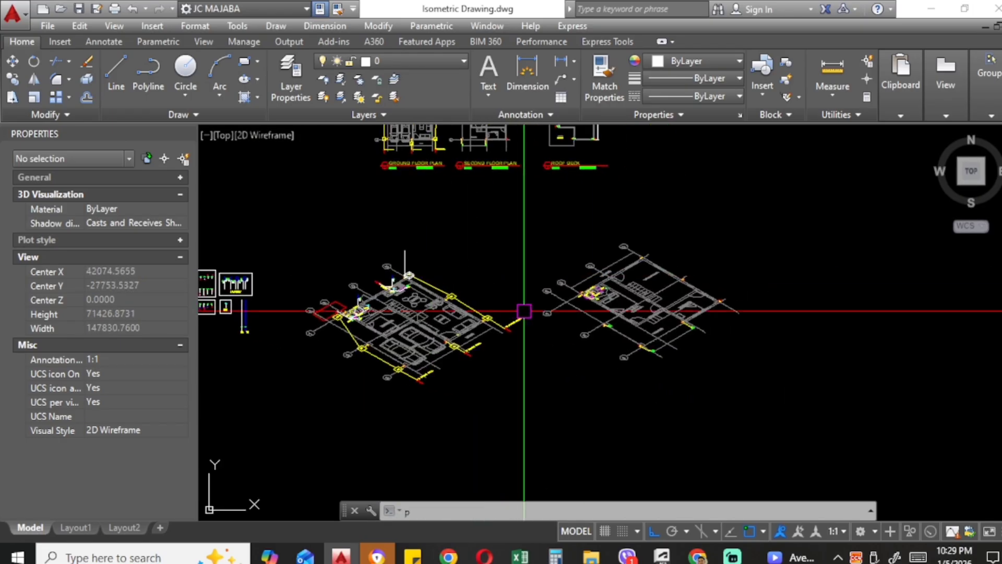
{"action": "type", "text": "l"}
{"action": "key", "text": "Return"}
{"action": "scroll", "coordinate": [575, 296], "scroll_direction": "up", "scroll_amount": 12}
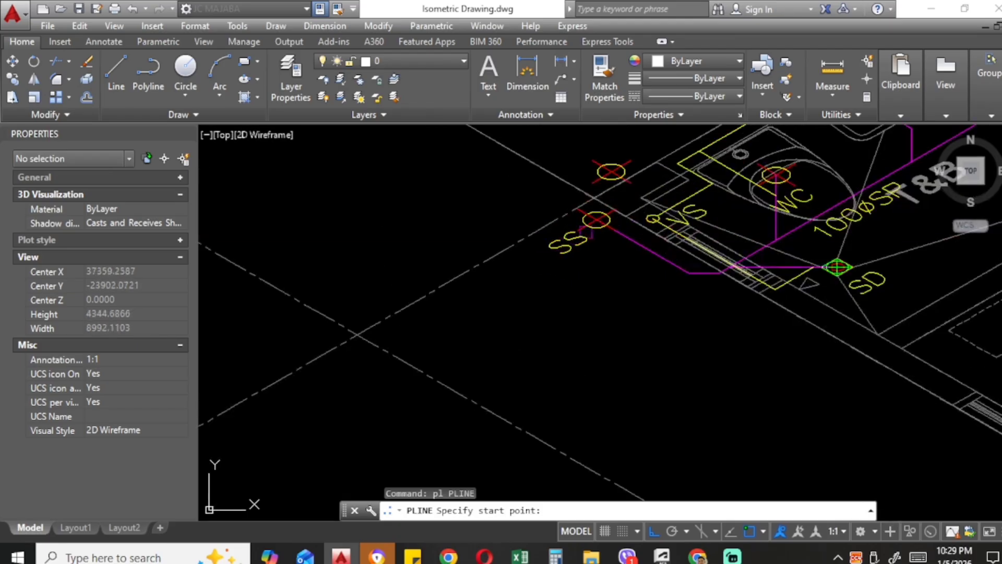
{"action": "left_click", "coordinate": [597, 219]}
{"action": "scroll", "coordinate": [596, 219], "scroll_direction": "down", "scroll_amount": 2}
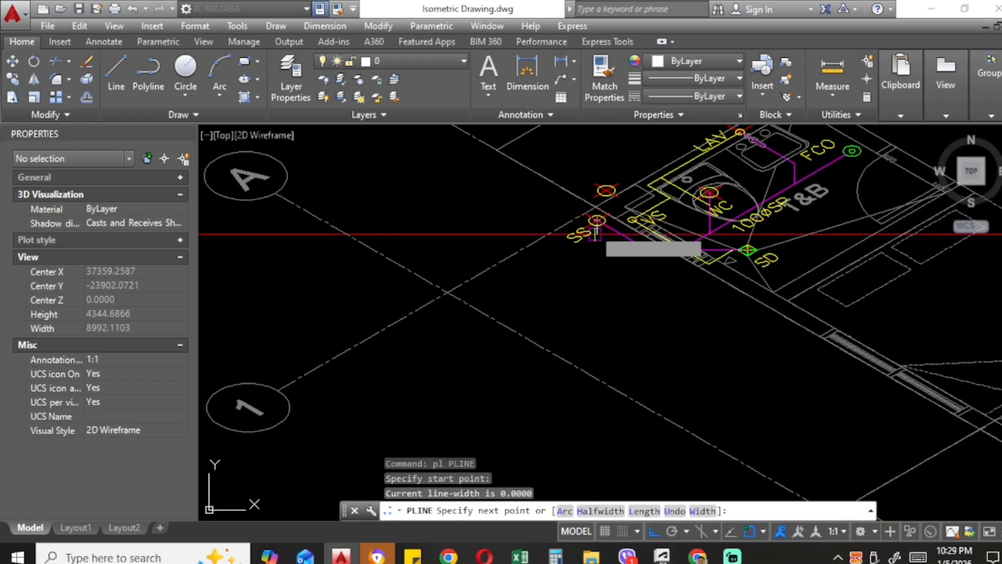
{"action": "left_click", "coordinate": [602, 332]}
{"action": "key", "text": "Escape"}
{"action": "scroll", "coordinate": [616, 315], "scroll_direction": "down", "scroll_amount": 2}
{"action": "scroll", "coordinate": [629, 292], "scroll_direction": "down", "scroll_amount": 2}
{"action": "scroll", "coordinate": [626, 313], "scroll_direction": "up", "scroll_amount": 5}
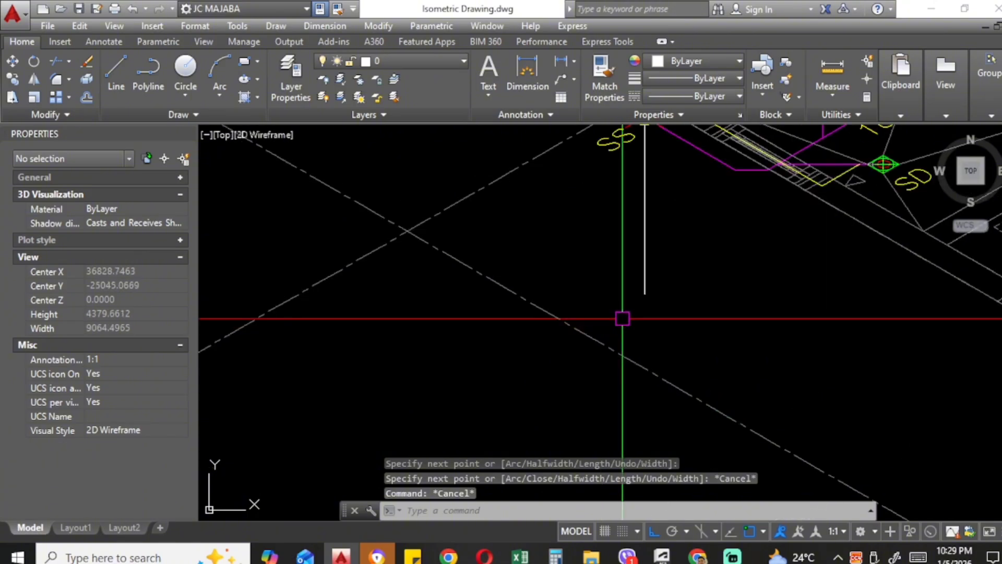
Step: Examine the floor drain, lavatory and SS/VS stack details beside the ground floor isometric
{"action": "scroll", "coordinate": [646, 300], "scroll_direction": "down", "scroll_amount": 8}
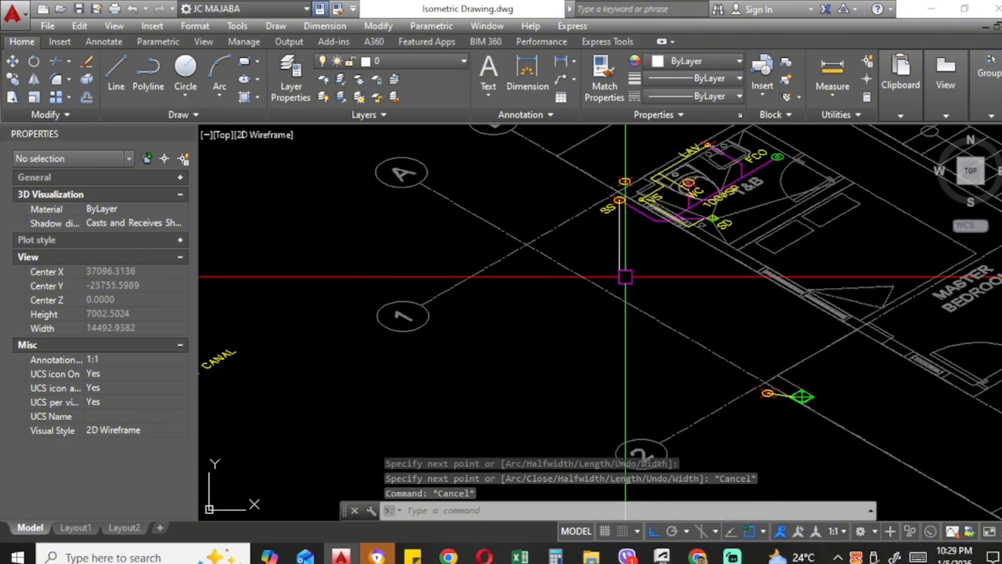
{"action": "middle_click_drag", "start_coordinate": [485, 284], "coordinate": [655, 287]}
{"action": "middle_click_drag", "start_coordinate": [401, 293], "coordinate": [536, 293]}
{"action": "scroll", "coordinate": [352, 250], "scroll_direction": "up", "scroll_amount": 2}
{"action": "scroll", "coordinate": [352, 250], "scroll_direction": "down", "scroll_amount": 4}
{"action": "middle_click_drag", "start_coordinate": [340, 292], "coordinate": [343, 346]}
{"action": "scroll", "coordinate": [343, 346], "scroll_direction": "up", "scroll_amount": 5}
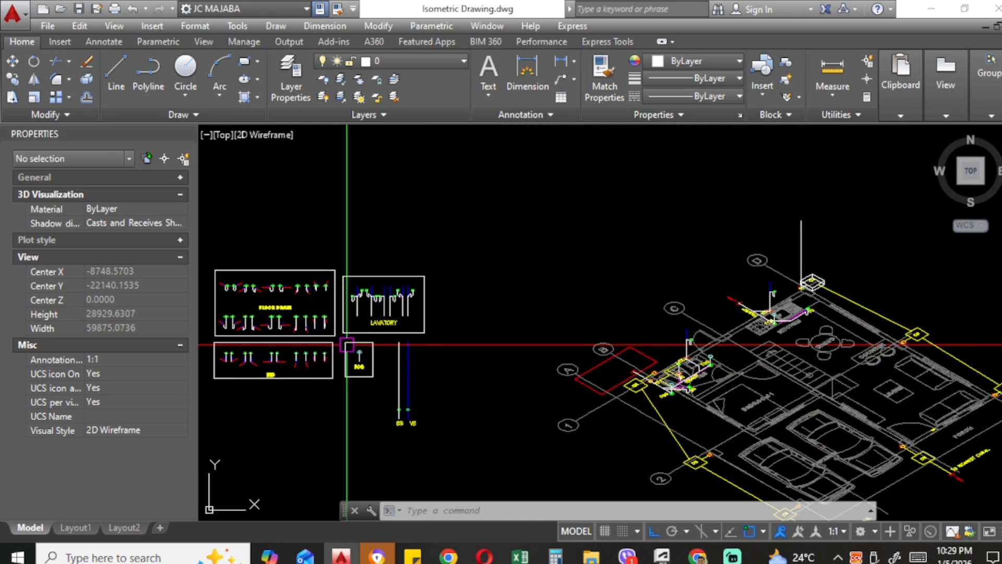
{"action": "scroll", "coordinate": [679, 334], "scroll_direction": "down", "scroll_amount": 2}
{"action": "middle_click_drag", "start_coordinate": [861, 334], "coordinate": [682, 349]}
Step: Examine the vertical line below the second floor soil stack and its relation to the T&B drain piping
{"action": "scroll", "coordinate": [741, 344], "scroll_direction": "up", "scroll_amount": 10}
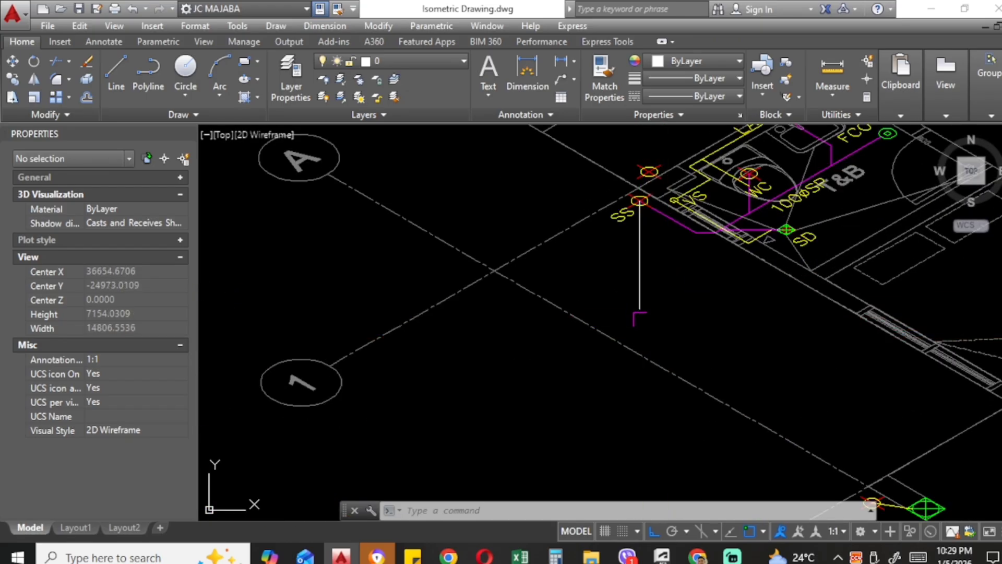
{"action": "scroll", "coordinate": [458, 351], "scroll_direction": "down", "scroll_amount": 4}
{"action": "scroll", "coordinate": [354, 331], "scroll_direction": "up", "scroll_amount": 3}
{"action": "scroll", "coordinate": [609, 329], "scroll_direction": "down", "scroll_amount": 3}
{"action": "scroll", "coordinate": [580, 307], "scroll_direction": "up", "scroll_amount": 2}
{"action": "scroll", "coordinate": [443, 307], "scroll_direction": "up", "scroll_amount": 5}
{"action": "middle_click_drag", "start_coordinate": [443, 307], "coordinate": [510, 304]}
{"action": "scroll", "coordinate": [468, 314], "scroll_direction": "down", "scroll_amount": 3}
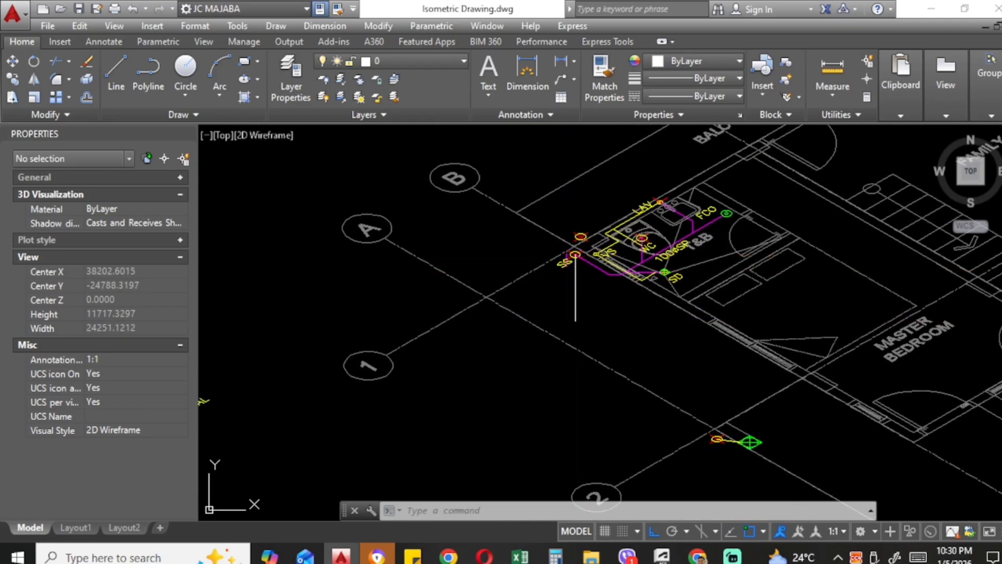
{"action": "scroll", "coordinate": [573, 258], "scroll_direction": "up", "scroll_amount": 2}
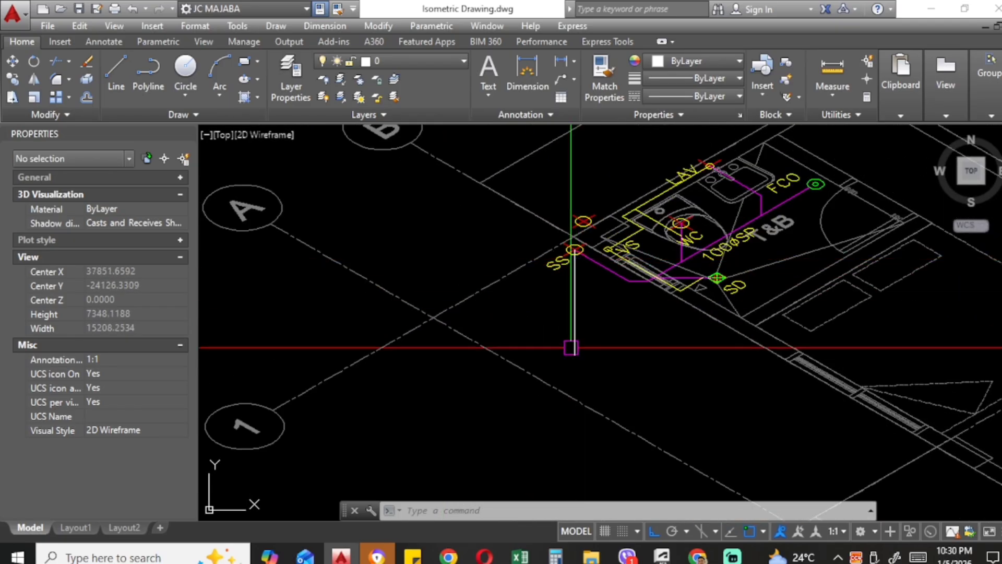
{"action": "scroll", "coordinate": [579, 358], "scroll_direction": "down", "scroll_amount": 13}
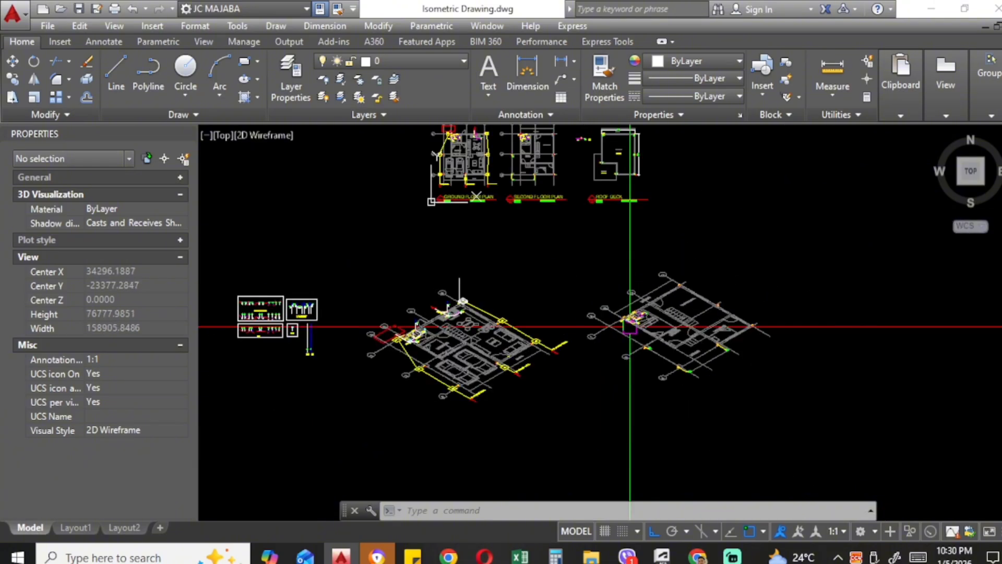
{"action": "scroll", "coordinate": [424, 319], "scroll_direction": "up", "scroll_amount": 8}
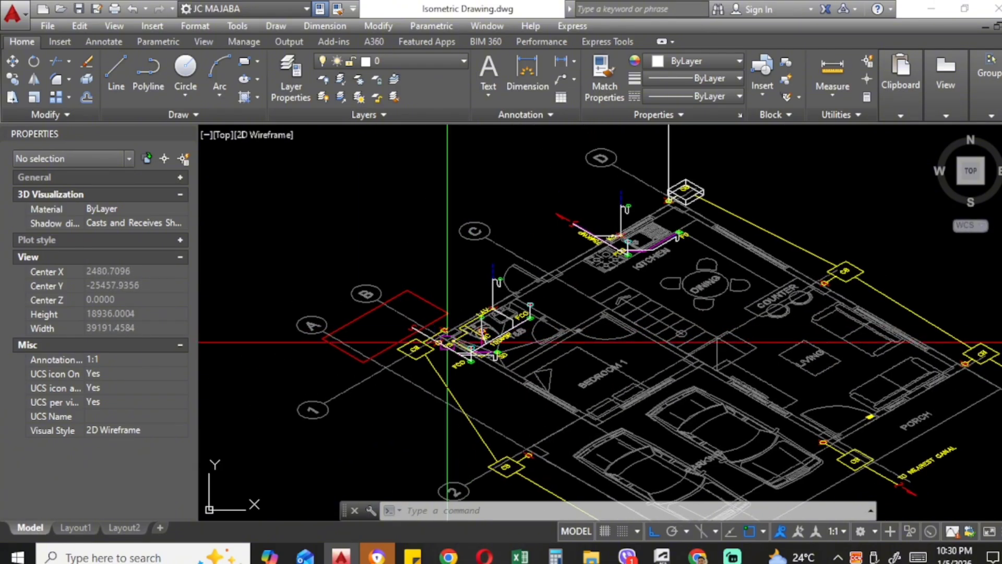
{"action": "type", "text": "pl"}
{"action": "key", "text": "Return"}
{"action": "scroll", "coordinate": [470, 352], "scroll_direction": "up", "scroll_amount": 10}
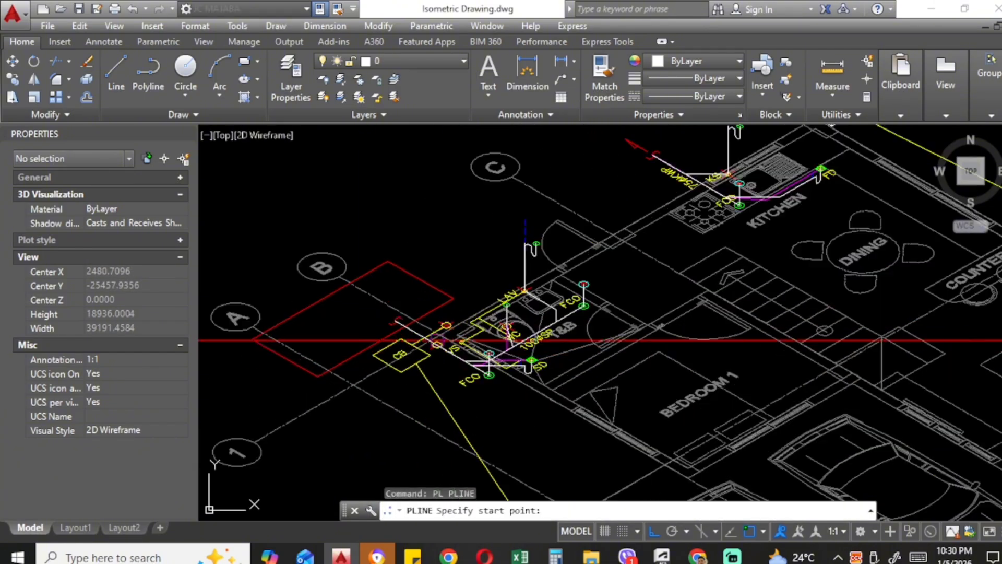
{"action": "left_click", "coordinate": [434, 364]}
{"action": "scroll", "coordinate": [435, 363], "scroll_direction": "down", "scroll_amount": 9}
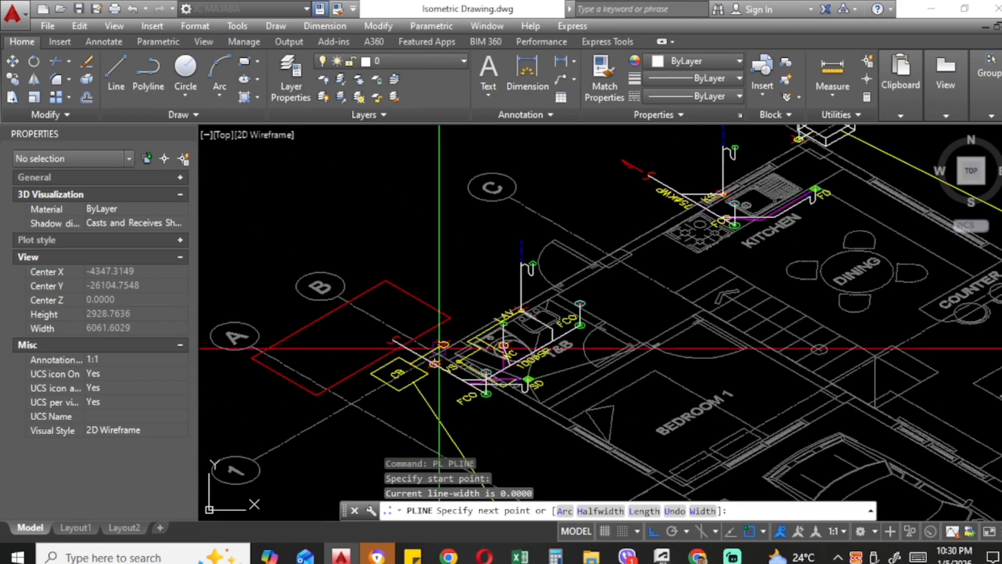
{"action": "scroll", "coordinate": [439, 318], "scroll_direction": "down", "scroll_amount": 2}
{"action": "key", "text": "Escape"}
{"action": "key", "text": "Escape"}
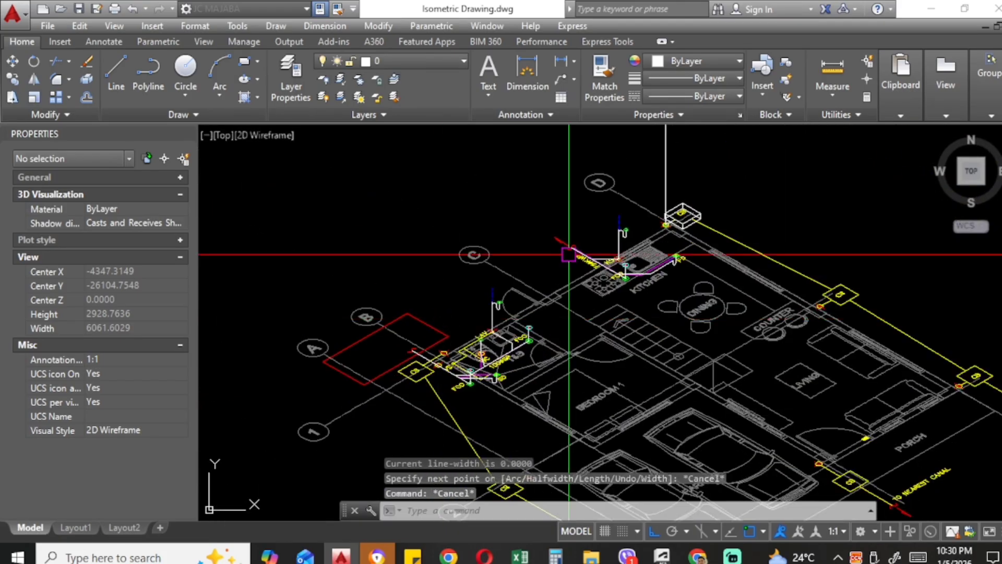
Step: Copy the vertical line at the kitchen corner catch basin from its lower end to the soil stack centre beside the ground floor T&B
{"action": "left_click", "coordinate": [667, 183]}
{"action": "type", "text": "c"}
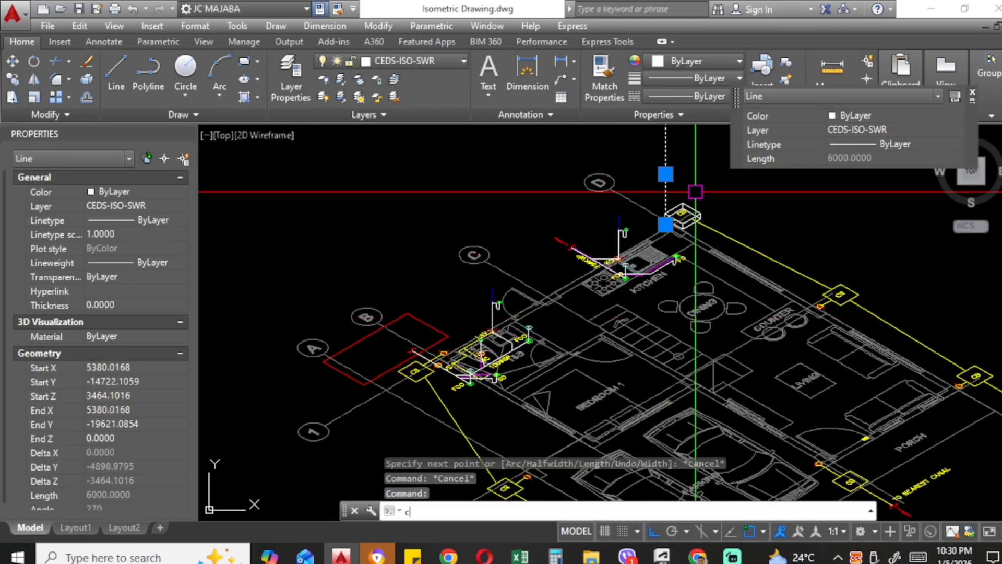
{"action": "type", "text": "o"}
{"action": "key", "text": "Return"}
{"action": "scroll", "coordinate": [695, 191], "scroll_direction": "up", "scroll_amount": 5}
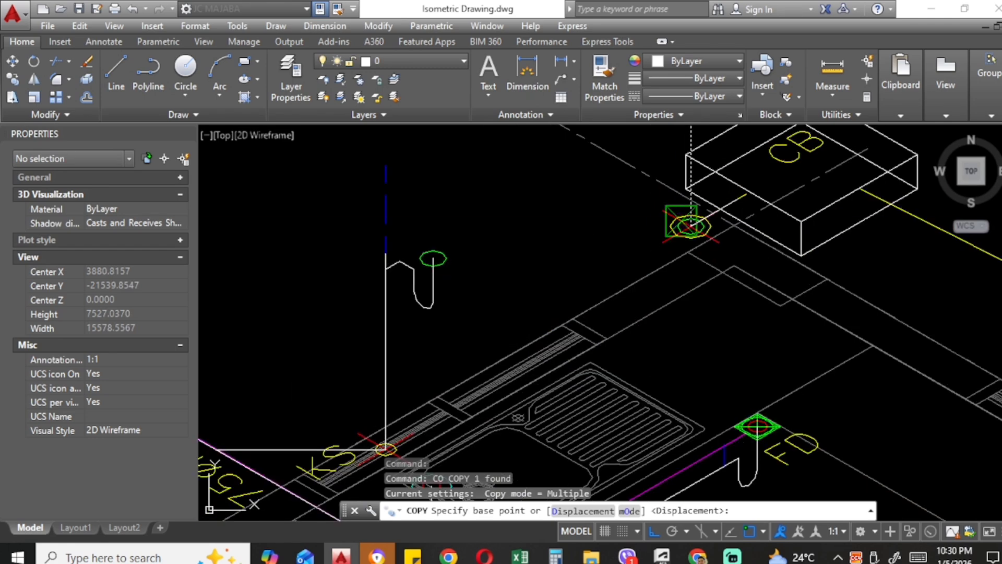
{"action": "left_click", "coordinate": [691, 226]}
{"action": "scroll", "coordinate": [690, 226], "scroll_direction": "down", "scroll_amount": 5}
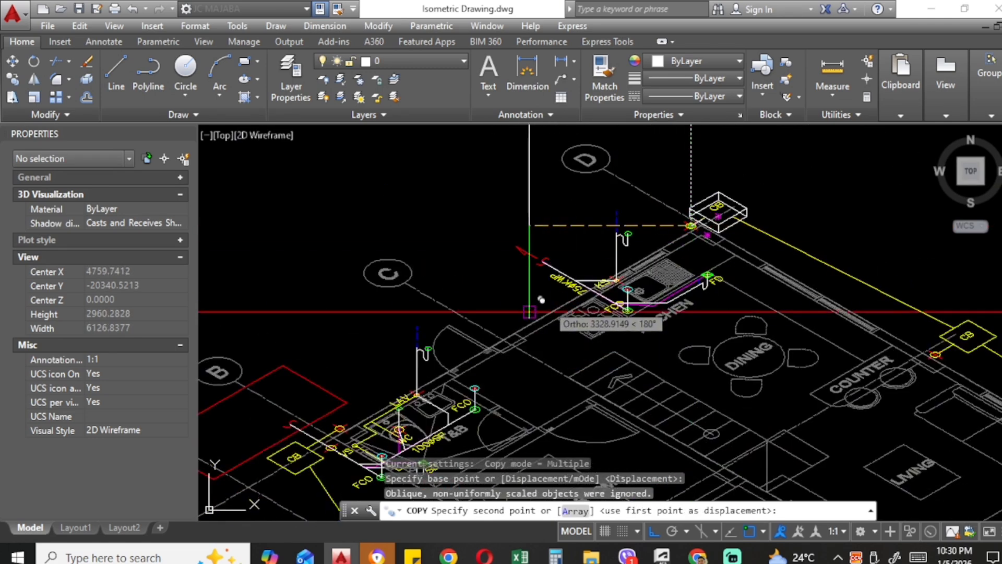
{"action": "scroll", "coordinate": [444, 386], "scroll_direction": "up", "scroll_amount": 6}
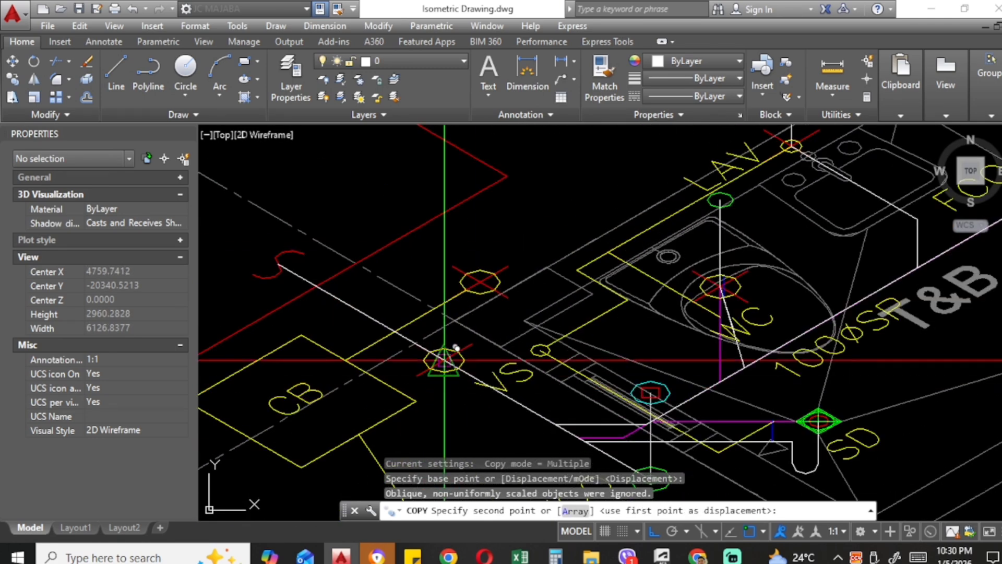
{"action": "left_click", "coordinate": [445, 360]}
{"action": "scroll", "coordinate": [457, 364], "scroll_direction": "down", "scroll_amount": 6}
{"action": "key", "text": "Escape"}
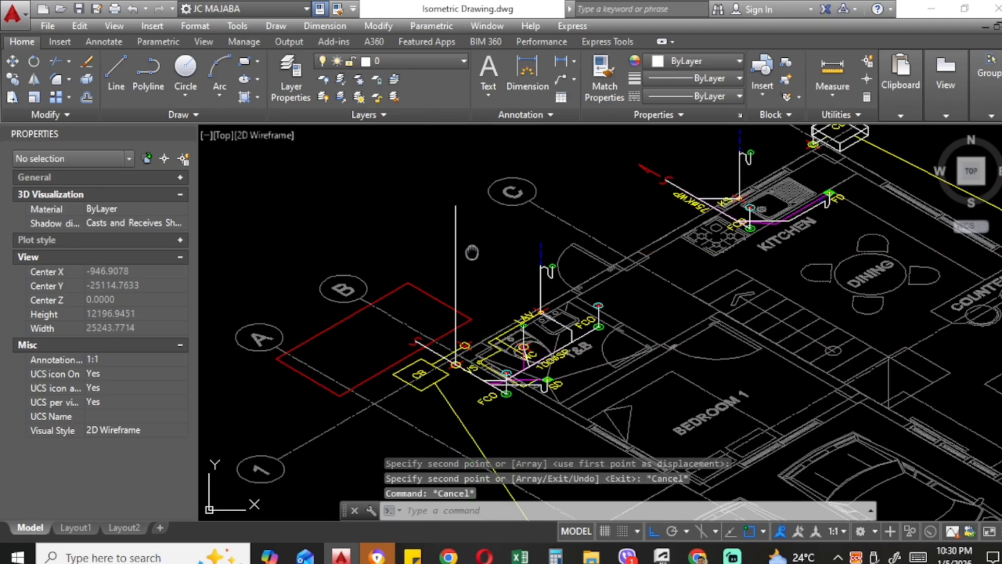
Step: Examine the vertical soil stack line by the ground floor T&B against the kitchen piping, septic tank outline and second floor stack
{"action": "middle_click_drag", "start_coordinate": [472, 253], "coordinate": [459, 217]}
{"action": "scroll", "coordinate": [695, 218], "scroll_direction": "up", "scroll_amount": 5}
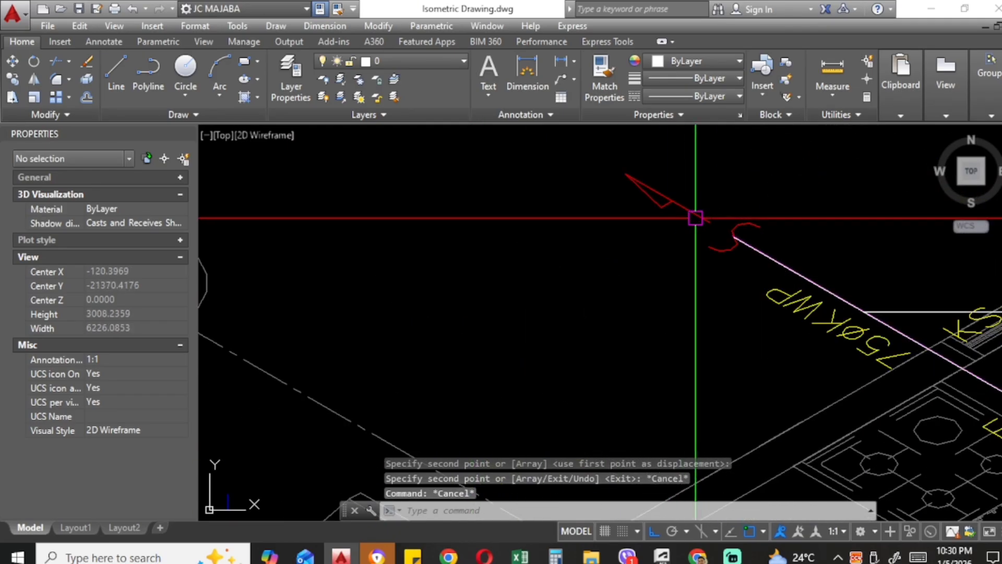
{"action": "scroll", "coordinate": [725, 230], "scroll_direction": "down", "scroll_amount": 4}
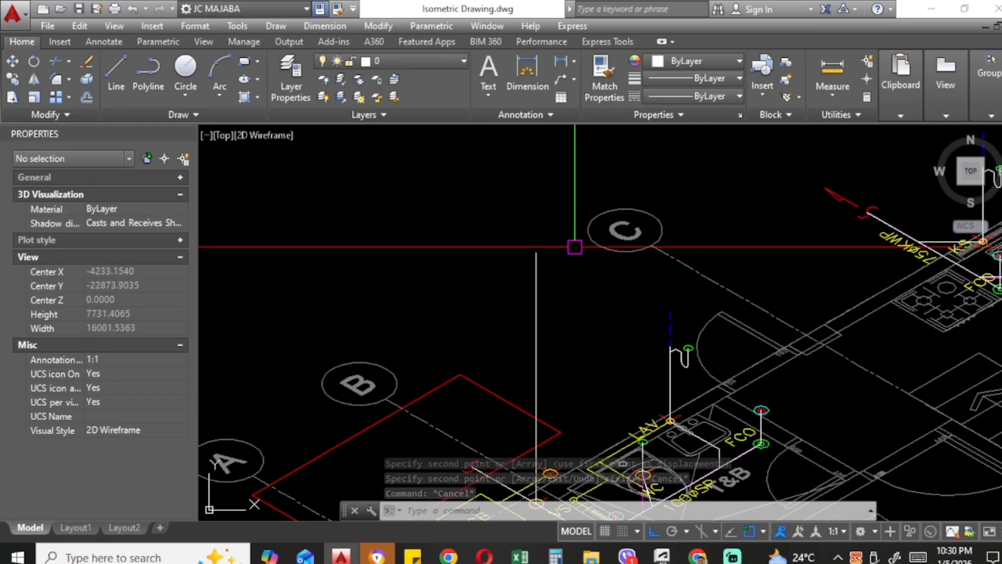
{"action": "scroll", "coordinate": [538, 239], "scroll_direction": "down", "scroll_amount": 2}
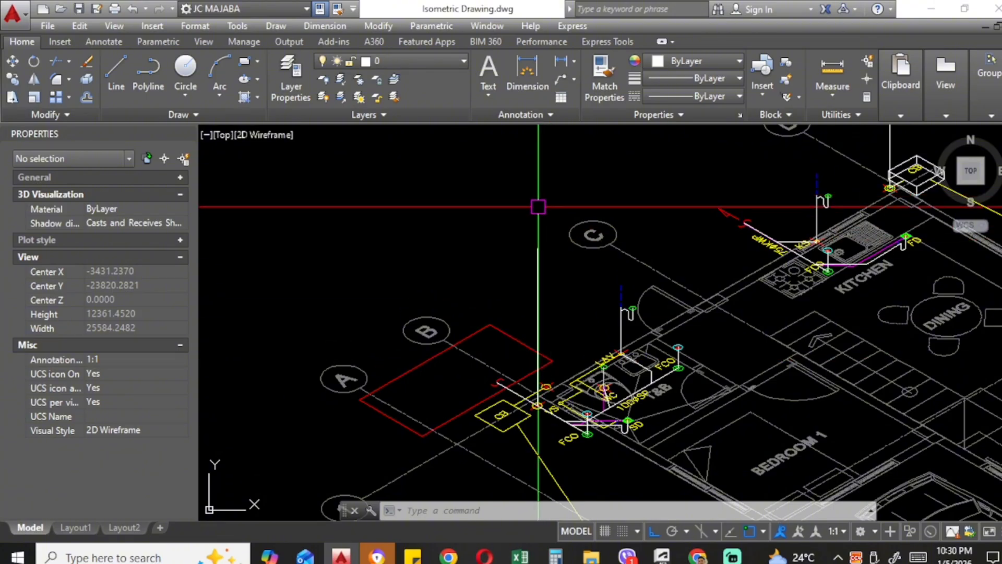
{"action": "scroll", "coordinate": [481, 239], "scroll_direction": "down", "scroll_amount": 2}
{"action": "middle_click_drag", "start_coordinate": [544, 291], "coordinate": [519, 286]}
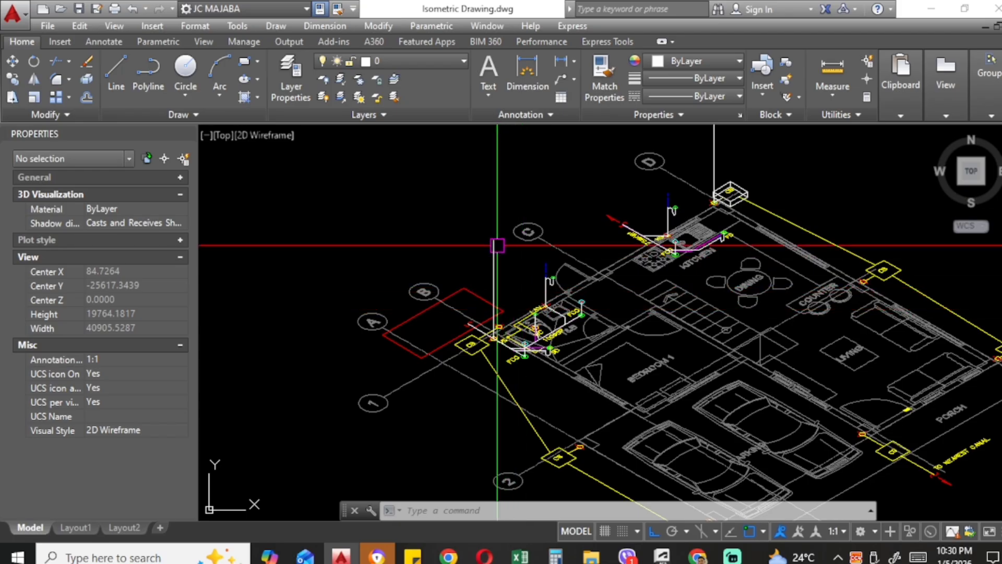
{"action": "scroll", "coordinate": [491, 317], "scroll_direction": "up", "scroll_amount": 2}
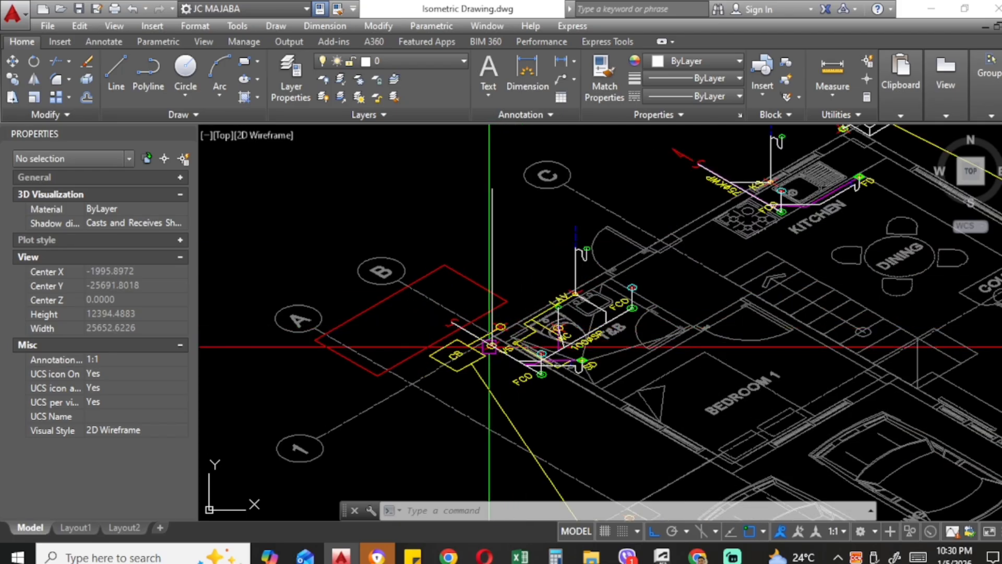
{"action": "scroll", "coordinate": [411, 319], "scroll_direction": "down", "scroll_amount": 2}
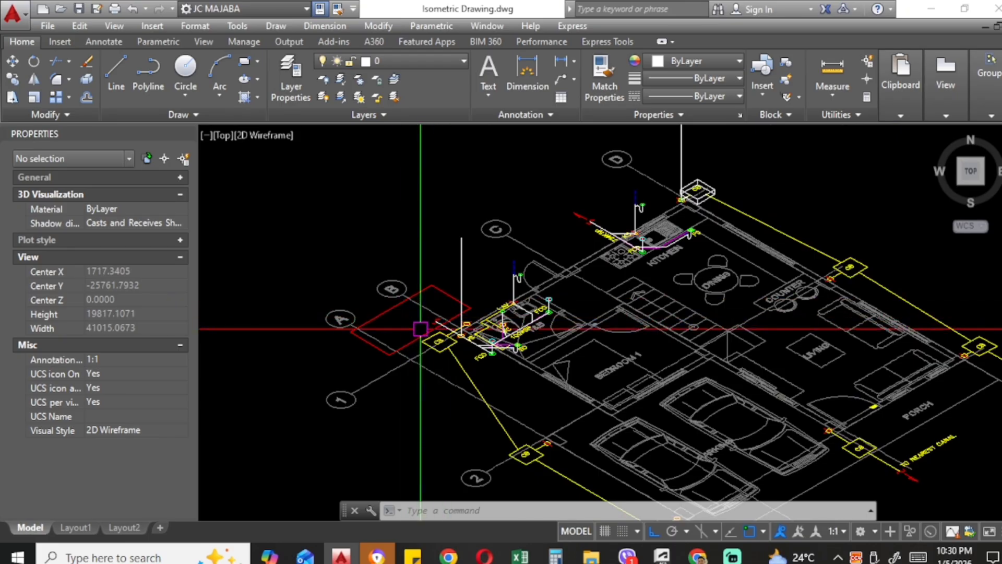
{"action": "scroll", "coordinate": [400, 307], "scroll_direction": "up", "scroll_amount": 2}
{"action": "scroll", "coordinate": [410, 322], "scroll_direction": "down", "scroll_amount": 6}
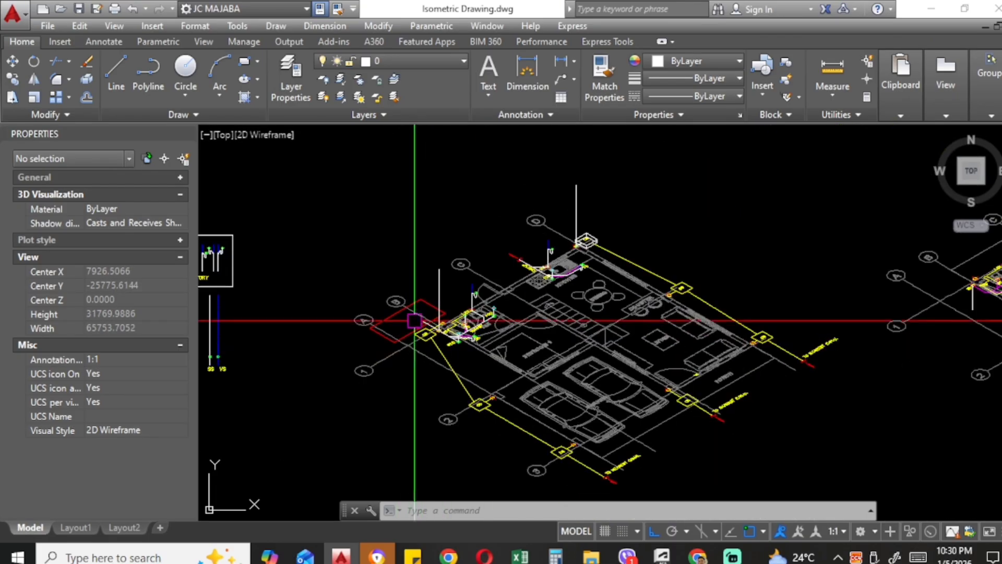
{"action": "scroll", "coordinate": [783, 298], "scroll_direction": "up", "scroll_amount": 8}
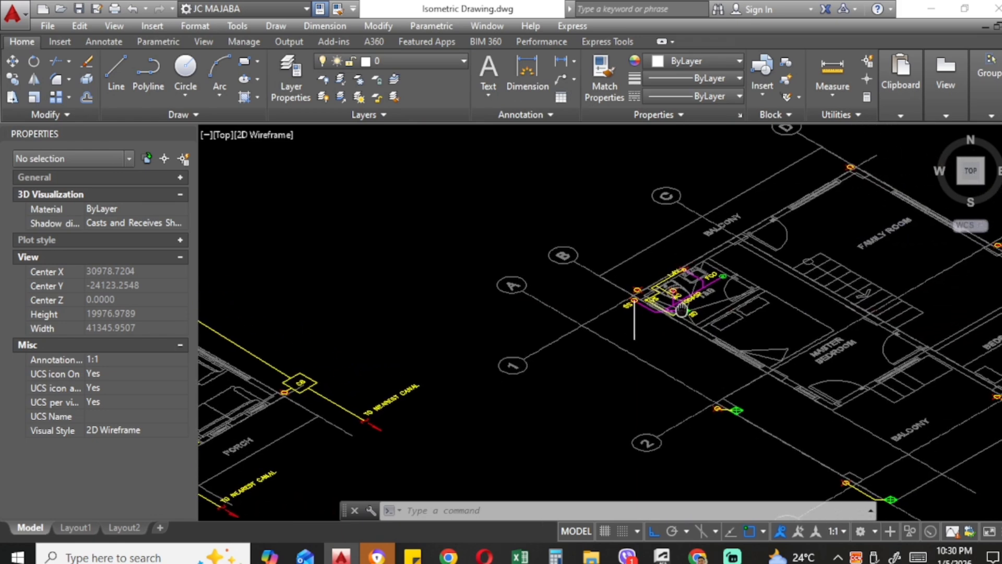
{"action": "scroll", "coordinate": [714, 287], "scroll_direction": "down", "scroll_amount": 8}
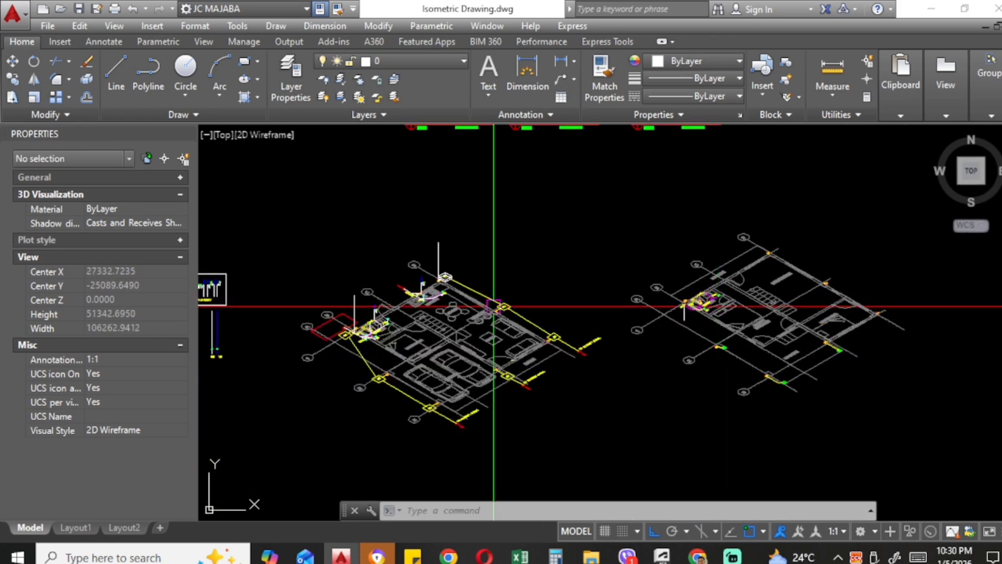
Step: Split the model space into two vertical viewports and close the Properties palette
{"action": "left_click", "coordinate": [208, 136]}
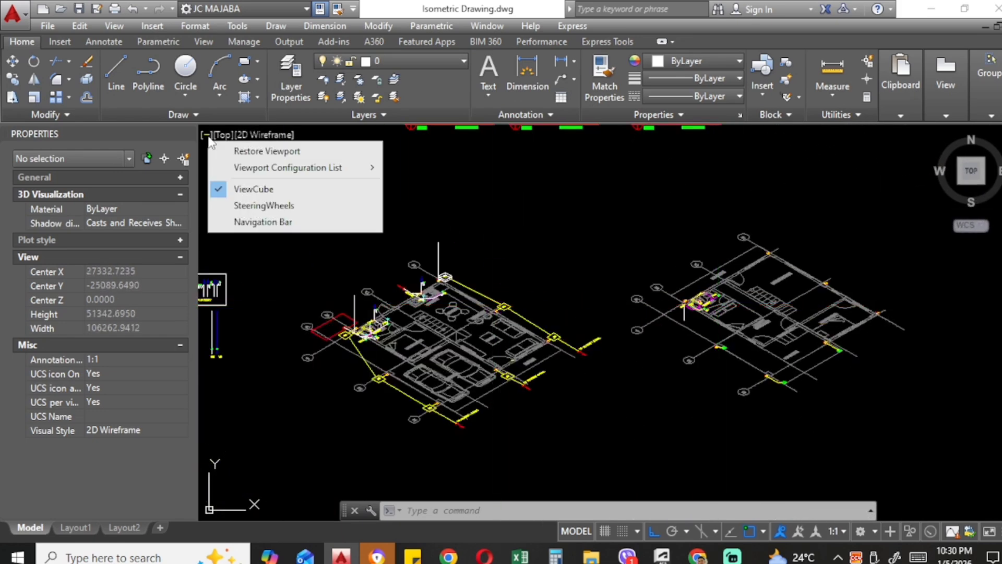
{"action": "mouse_move", "coordinate": [255, 172]}
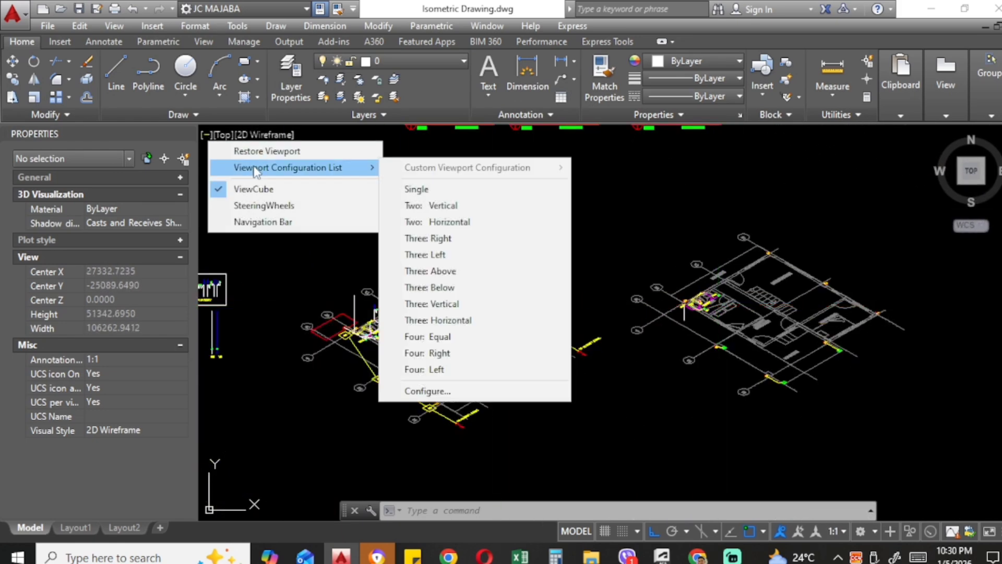
{"action": "left_click", "coordinate": [416, 206]}
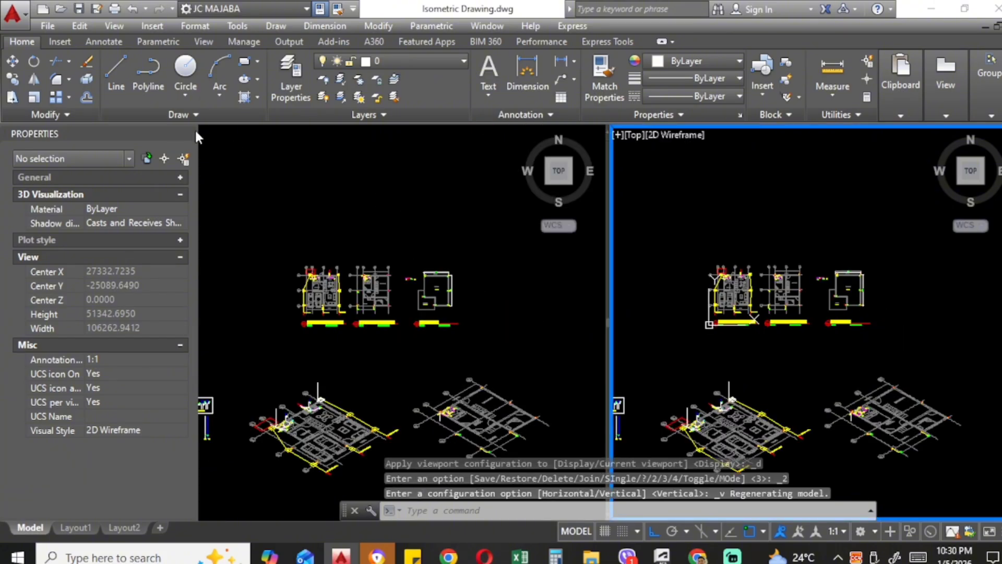
{"action": "left_click", "coordinate": [188, 130]}
{"action": "left_click", "coordinate": [247, 229]}
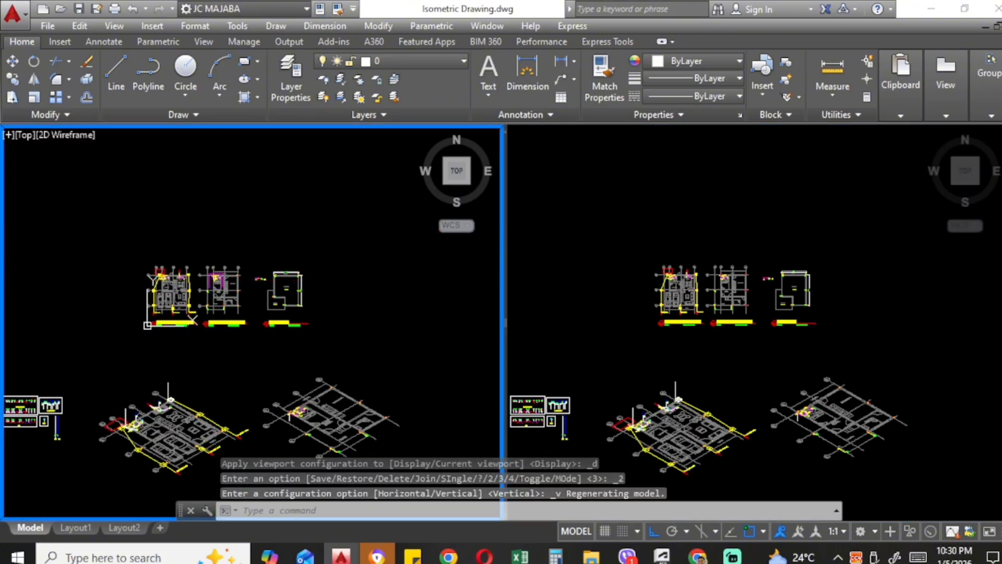
Step: Frame the isometric fixture details in one viewport and the second floor T&B piping in the other
{"action": "middle_click_drag", "start_coordinate": [179, 323], "coordinate": [327, 280]}
{"action": "scroll", "coordinate": [159, 380], "scroll_direction": "up", "scroll_amount": 6}
{"action": "mouse_move", "coordinate": [183, 341]}
{"action": "middle_mouse_down"}
{"action": "mouse_move", "coordinate": [250, 321]}
{"action": "mouse_move", "coordinate": [240, 346]}
{"action": "middle_mouse_up"}
{"action": "scroll", "coordinate": [262, 324], "scroll_direction": "up", "scroll_amount": 2}
{"action": "left_click", "coordinate": [606, 362]}
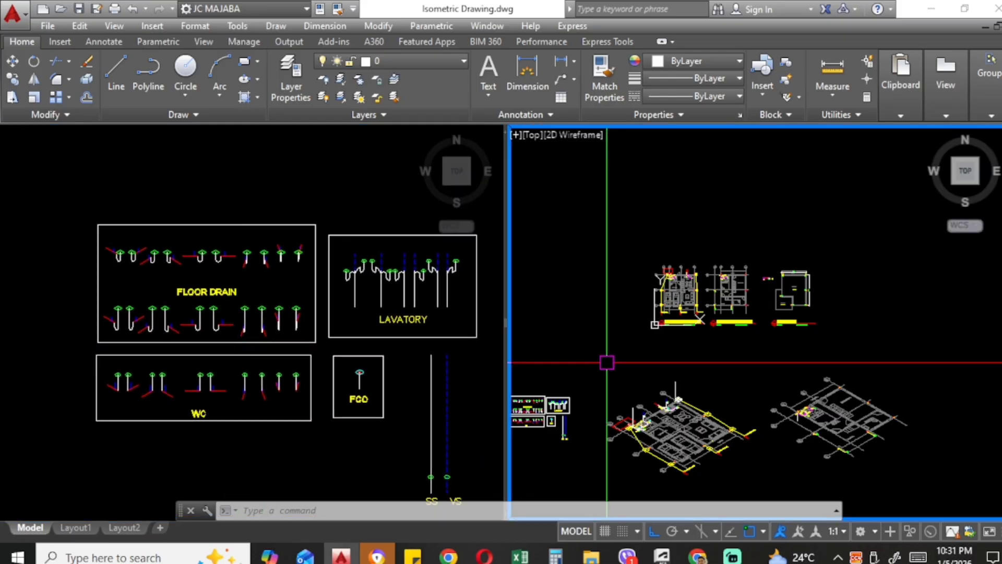
{"action": "middle_click_drag", "start_coordinate": [606, 362], "coordinate": [582, 283]}
{"action": "scroll", "coordinate": [780, 319], "scroll_direction": "up", "scroll_amount": 6}
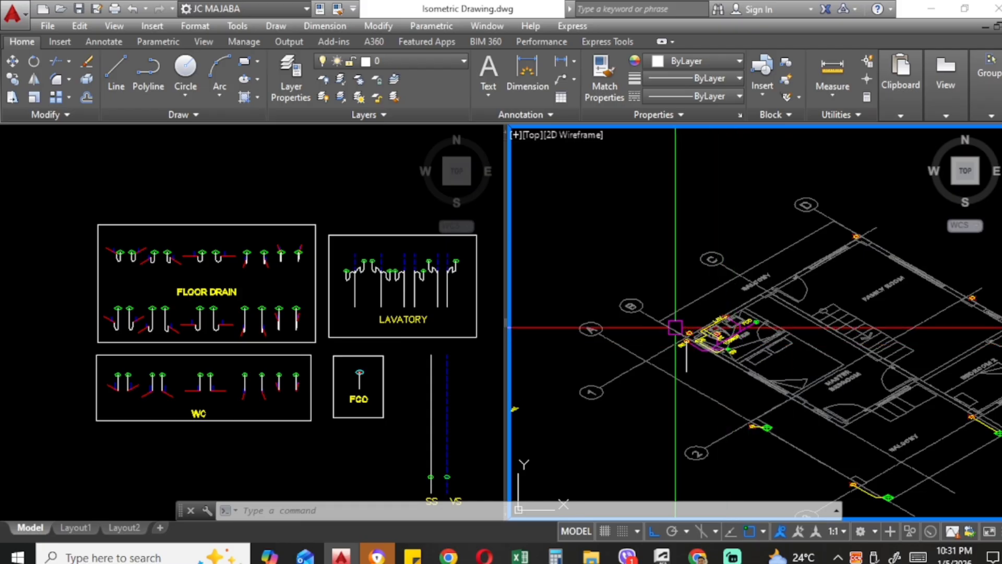
{"action": "scroll", "coordinate": [763, 329], "scroll_direction": "up", "scroll_amount": 2}
{"action": "scroll", "coordinate": [763, 329], "scroll_direction": "up", "scroll_amount": 2}
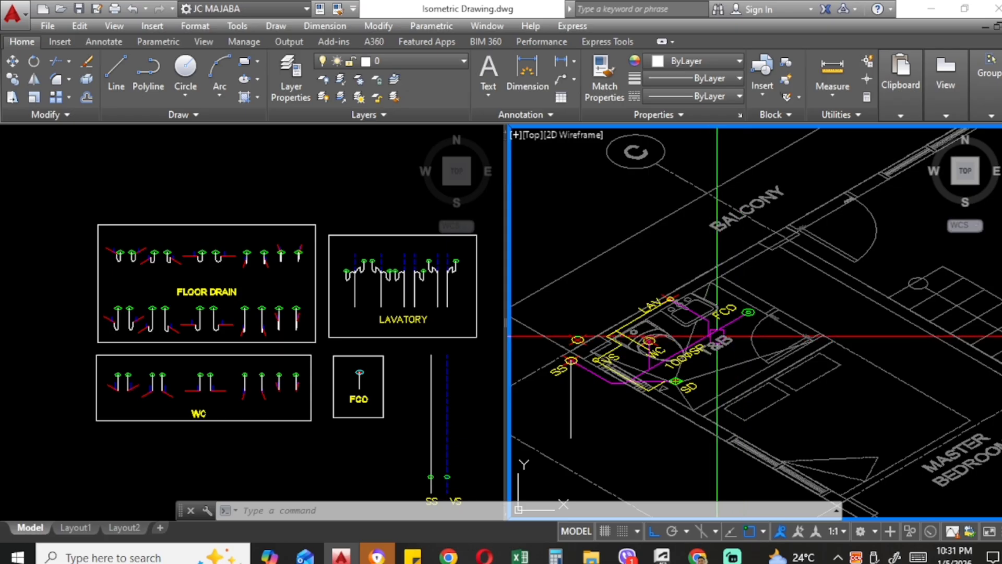
{"action": "middle_click_drag", "start_coordinate": [706, 340], "coordinate": [725, 317]}
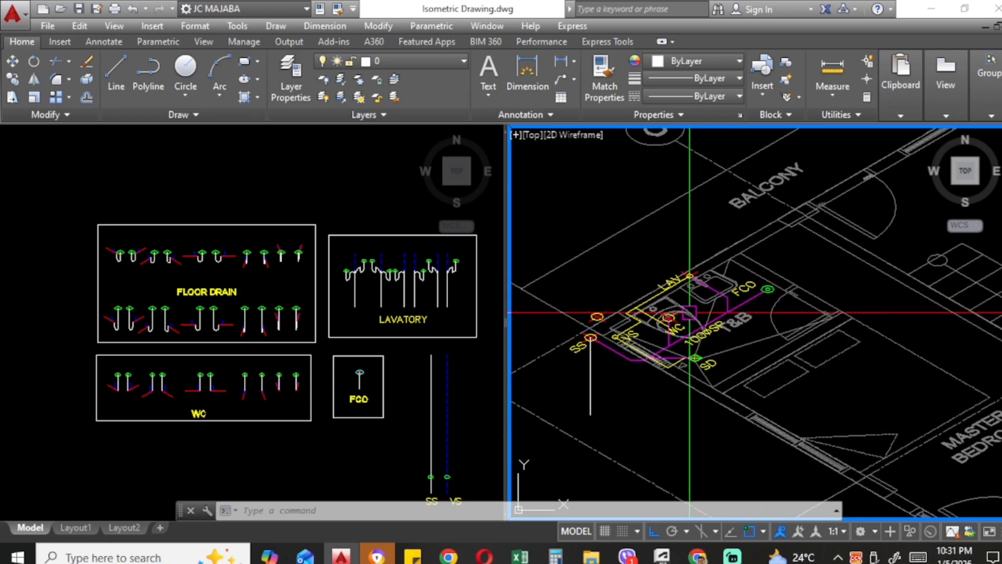
Step: Compare the floor drain, WC, lavatory and FCO details with the fixtures in the second floor T&B
{"action": "left_click", "coordinate": [333, 183]}
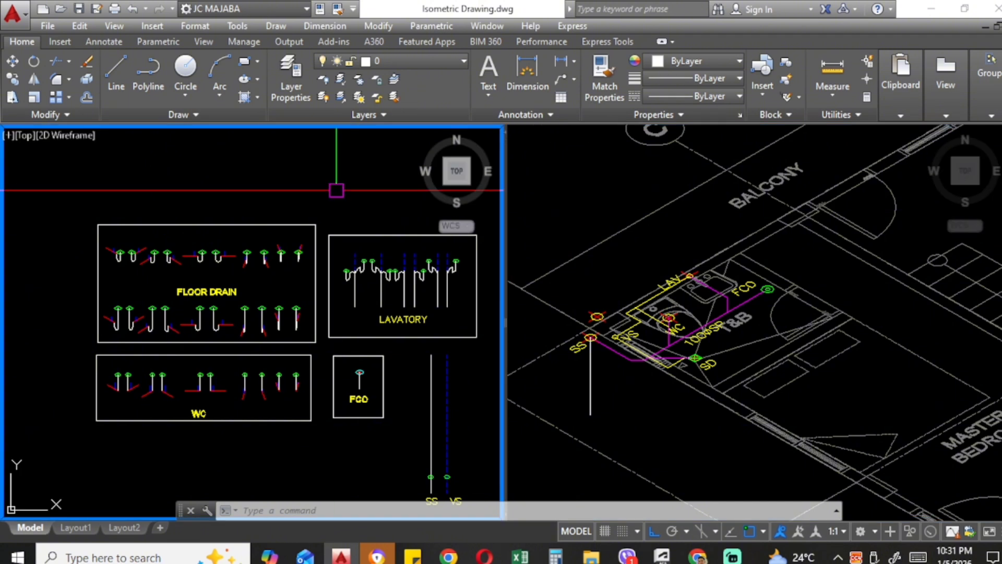
{"action": "left_click", "coordinate": [632, 283]}
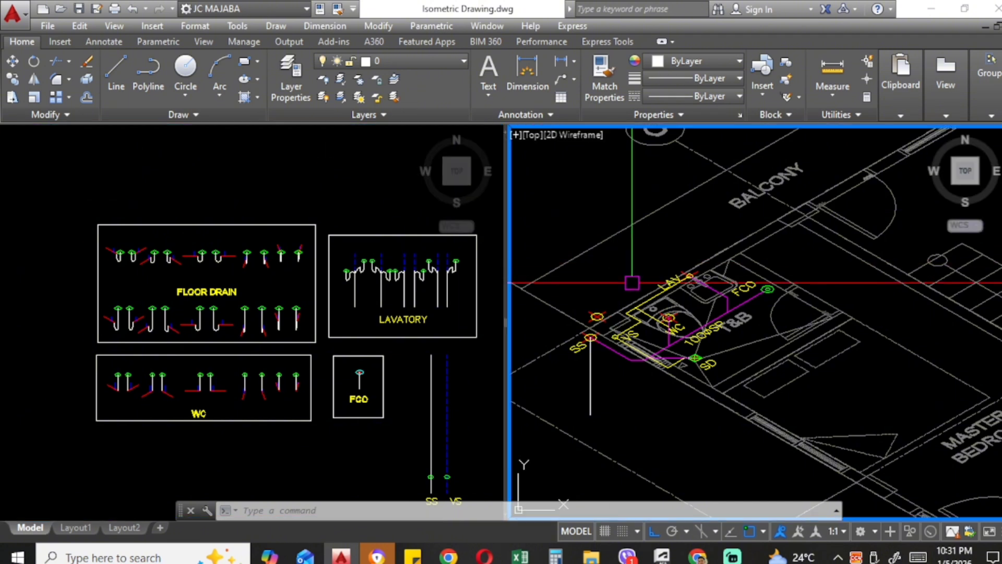
{"action": "left_click", "coordinate": [280, 286]}
{"action": "middle_click_drag", "start_coordinate": [394, 329], "coordinate": [355, 329]}
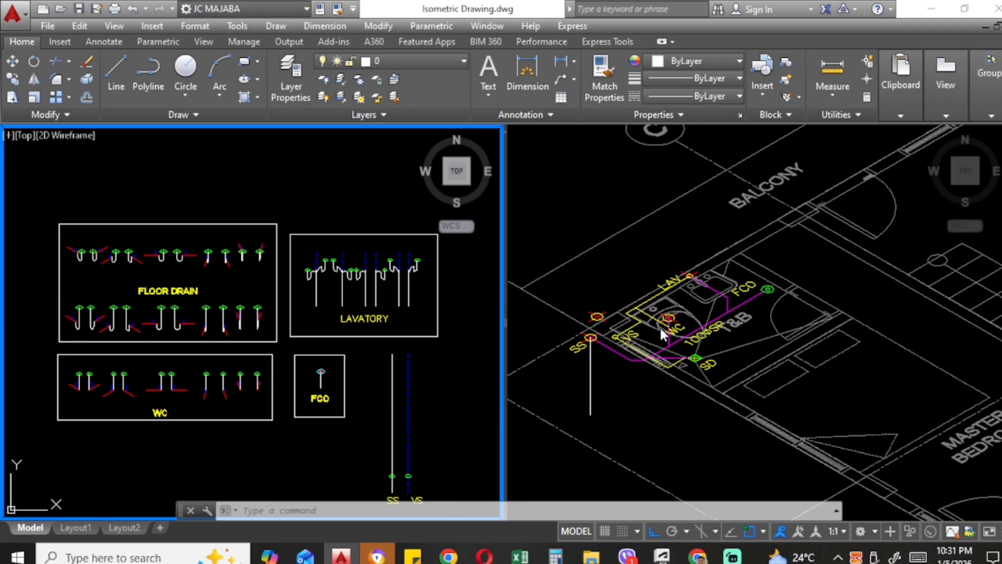
{"action": "left_click", "coordinate": [701, 250]}
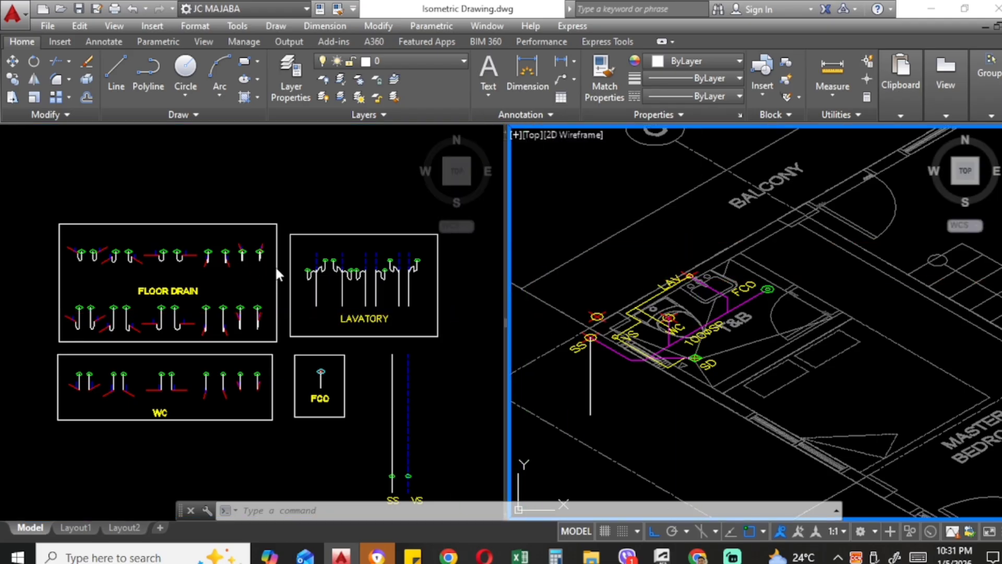
{"action": "middle_click_drag", "start_coordinate": [753, 320], "coordinate": [786, 298]}
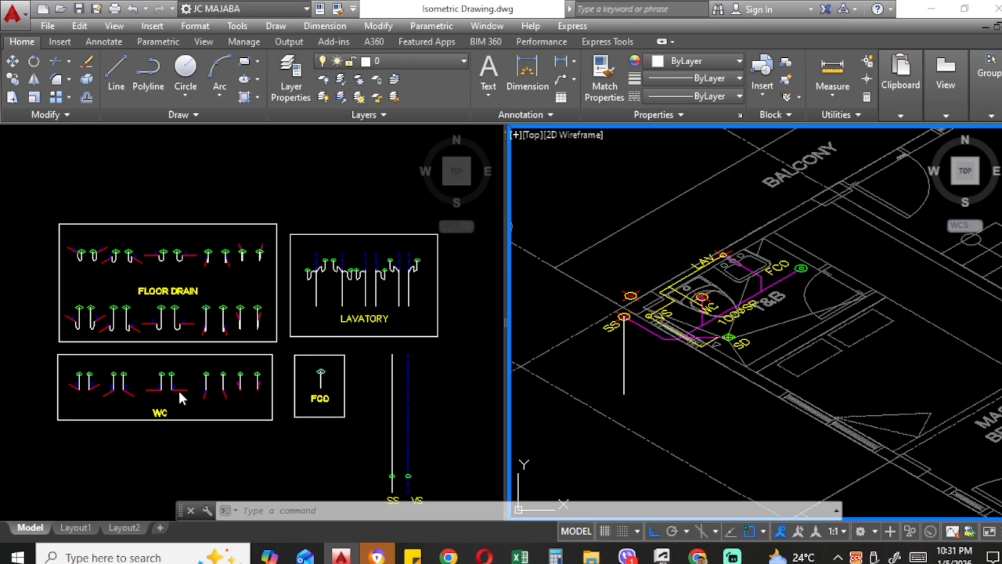
{"action": "left_click", "coordinate": [157, 415]}
{"action": "scroll", "coordinate": [136, 414], "scroll_direction": "up", "scroll_amount": 3}
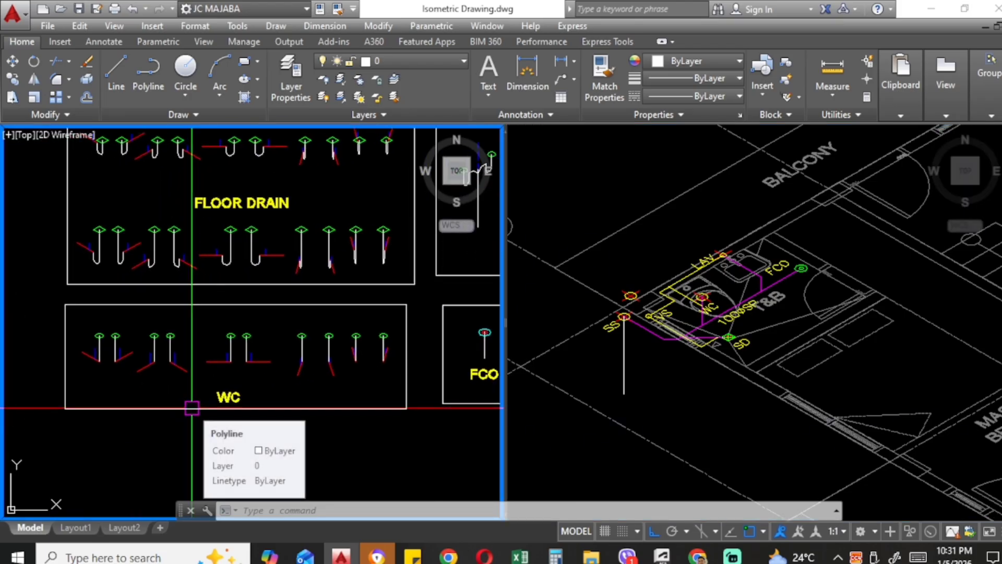
{"action": "scroll", "coordinate": [204, 394], "scroll_direction": "down", "scroll_amount": 2}
{"action": "middle_click_drag", "start_coordinate": [325, 342], "coordinate": [267, 341]}
{"action": "scroll", "coordinate": [329, 374], "scroll_direction": "up", "scroll_amount": 4}
{"action": "middle_click_drag", "start_coordinate": [334, 375], "coordinate": [246, 397]}
{"action": "scroll", "coordinate": [252, 395], "scroll_direction": "down", "scroll_amount": 4}
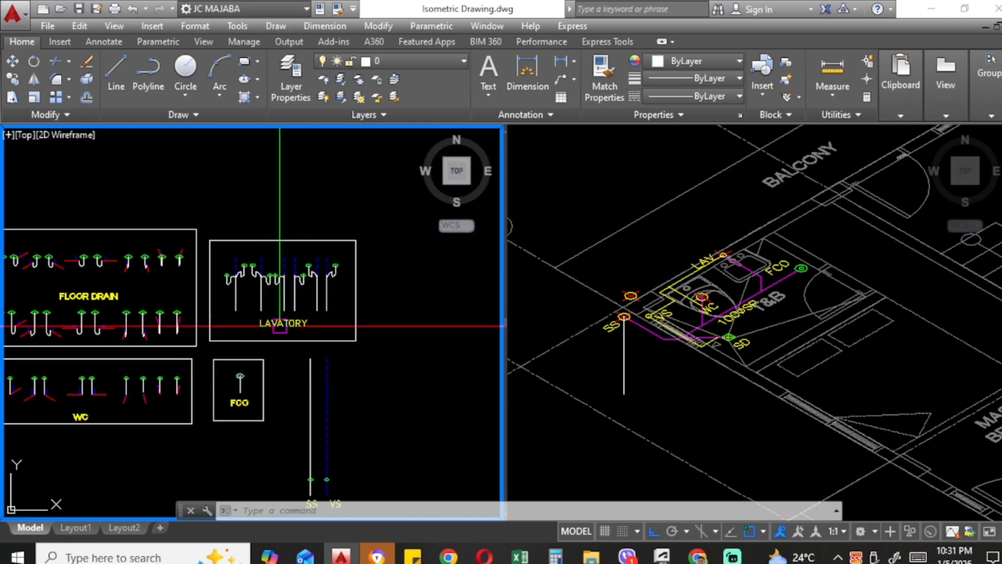
Step: Copy the FCO detail from the lower end of its riser to the FCO centre on the second floor T&B piping
{"action": "scroll", "coordinate": [272, 329], "scroll_direction": "up", "scroll_amount": 2}
{"action": "scroll", "coordinate": [314, 321], "scroll_direction": "down", "scroll_amount": 2}
{"action": "scroll", "coordinate": [314, 321], "scroll_direction": "up", "scroll_amount": 4}
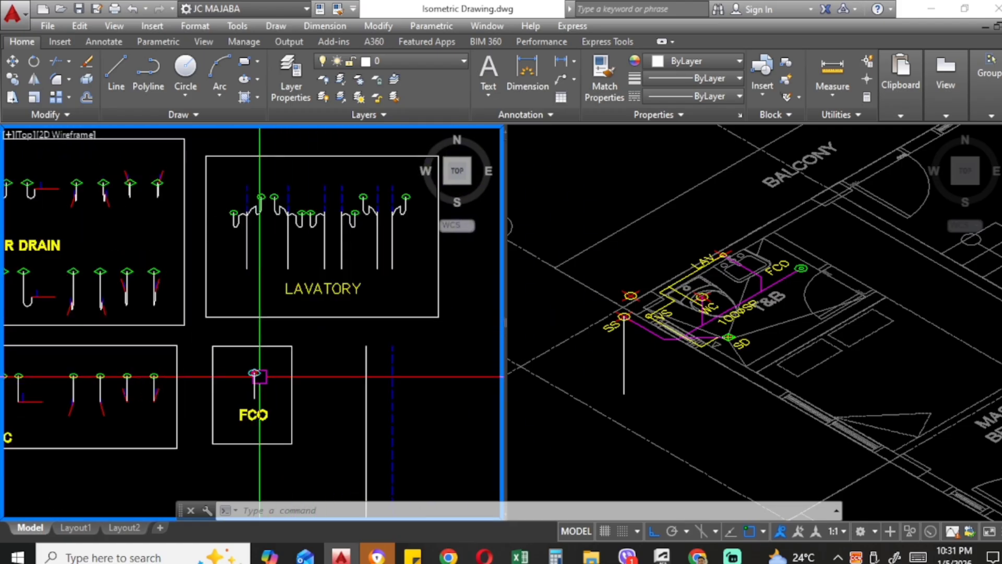
{"action": "left_click", "coordinate": [276, 398]}
{"action": "left_click", "coordinate": [219, 354]}
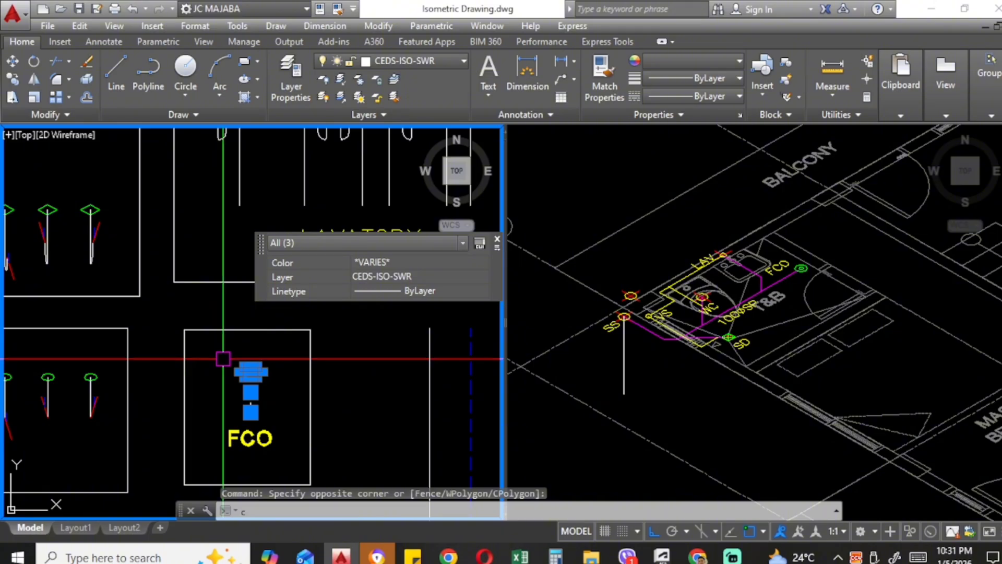
{"action": "type", "text": "co"}
{"action": "key", "text": "Return"}
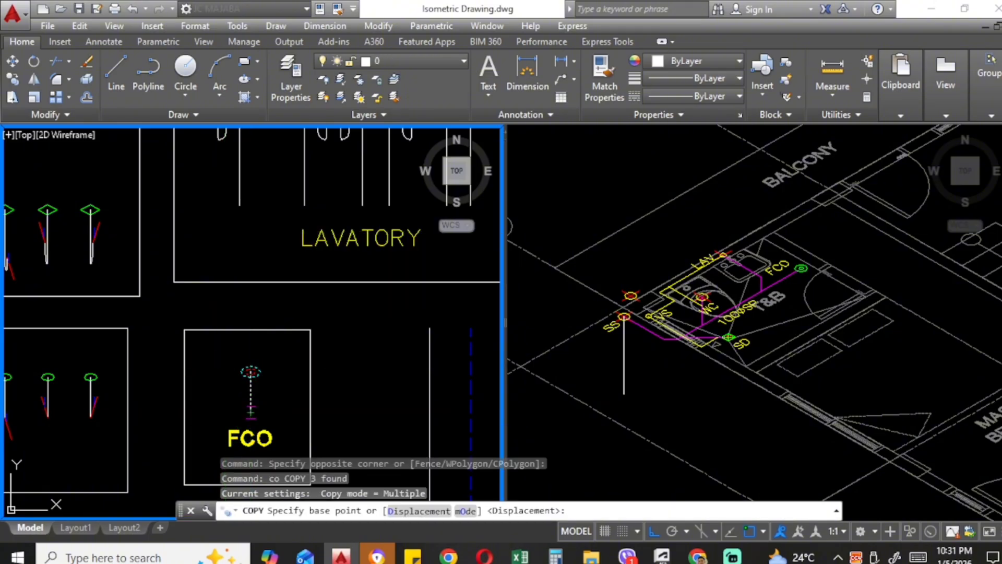
{"action": "left_click", "coordinate": [251, 371]}
{"action": "left_click", "coordinate": [770, 302]}
{"action": "scroll", "coordinate": [833, 246], "scroll_direction": "up", "scroll_amount": 2}
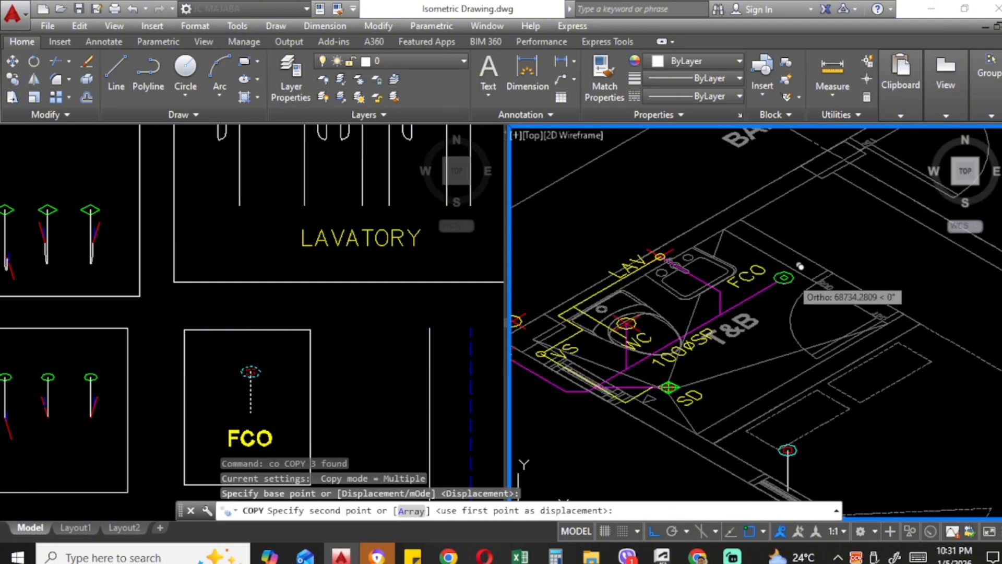
{"action": "scroll", "coordinate": [800, 266], "scroll_direction": "up", "scroll_amount": 3}
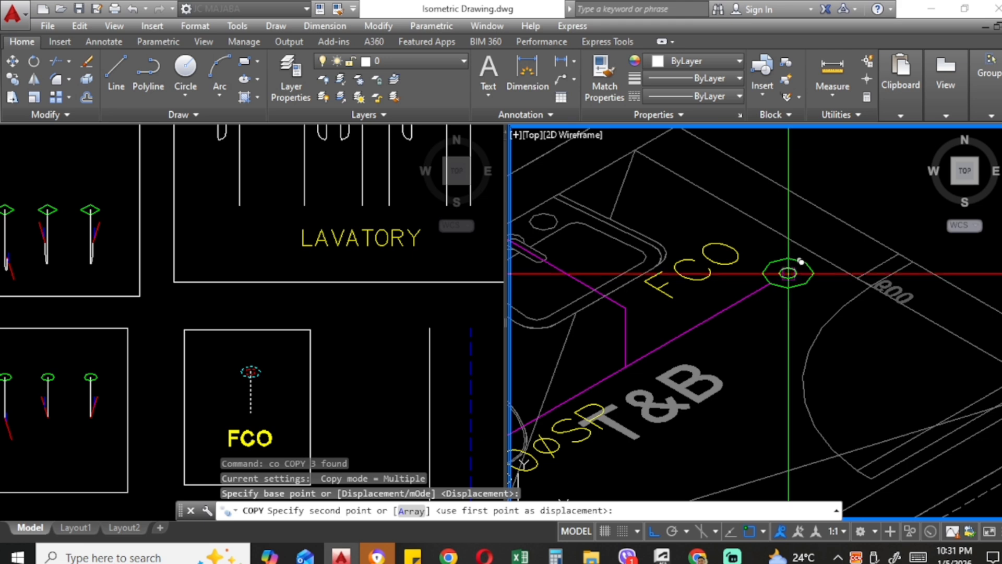
{"action": "middle_click_drag", "start_coordinate": [789, 274], "coordinate": [779, 309]}
{"action": "scroll", "coordinate": [779, 308], "scroll_direction": "up", "scroll_amount": 2}
{"action": "left_click", "coordinate": [779, 307]}
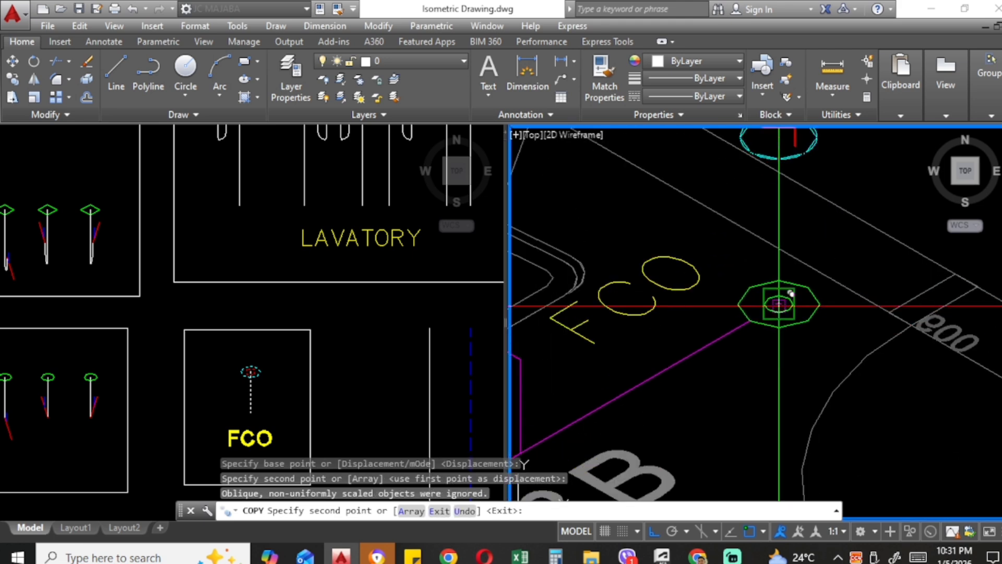
{"action": "scroll", "coordinate": [780, 311], "scroll_direction": "down", "scroll_amount": 2}
{"action": "scroll", "coordinate": [780, 310], "scroll_direction": "down", "scroll_amount": 3}
{"action": "scroll", "coordinate": [744, 365], "scroll_direction": "up", "scroll_amount": 3}
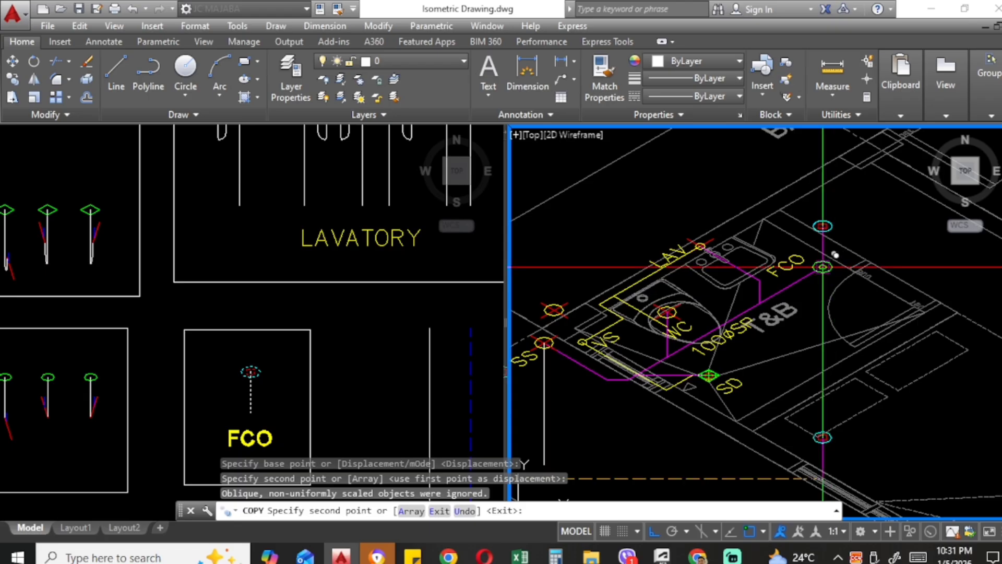
{"action": "key", "text": "Escape"}
{"action": "scroll", "coordinate": [710, 323], "scroll_direction": "down", "scroll_amount": 3}
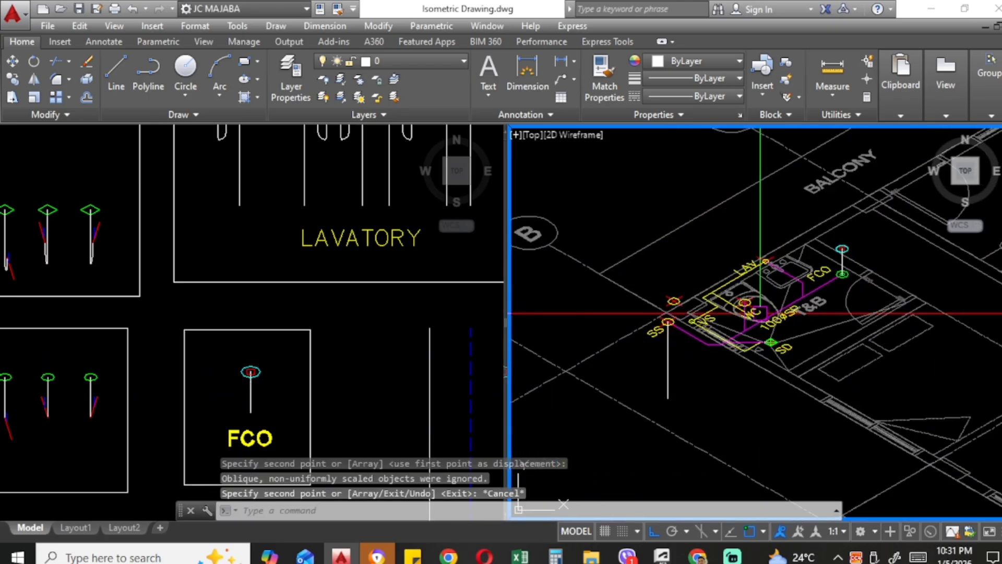
Step: Copy the fourth lavatory detail, including its vent line, from its riser's lower end to the LAV point in the second floor T&B
{"action": "left_click", "coordinate": [402, 340]}
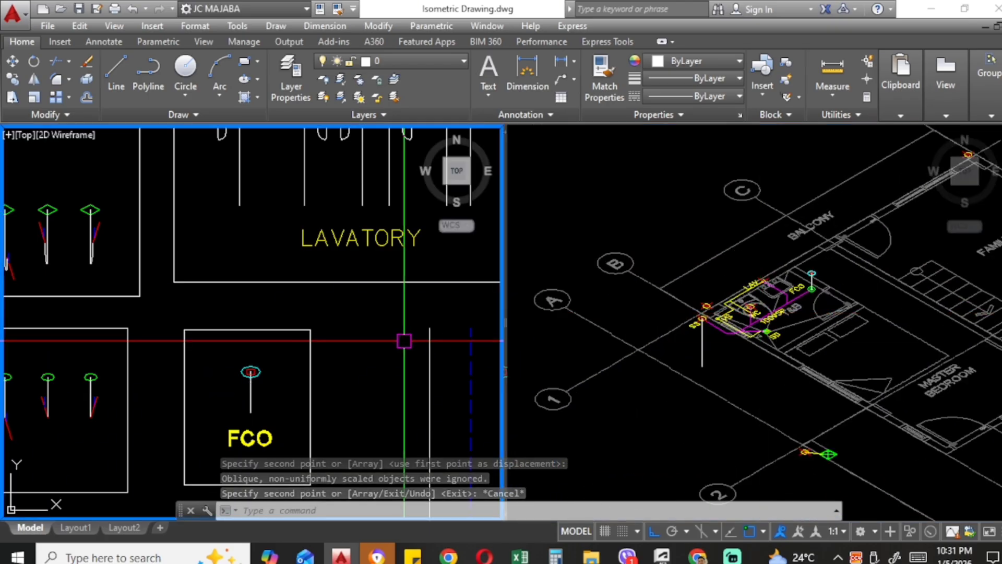
{"action": "scroll", "coordinate": [405, 323], "scroll_direction": "down", "scroll_amount": 5}
{"action": "scroll", "coordinate": [425, 225], "scroll_direction": "up", "scroll_amount": 4}
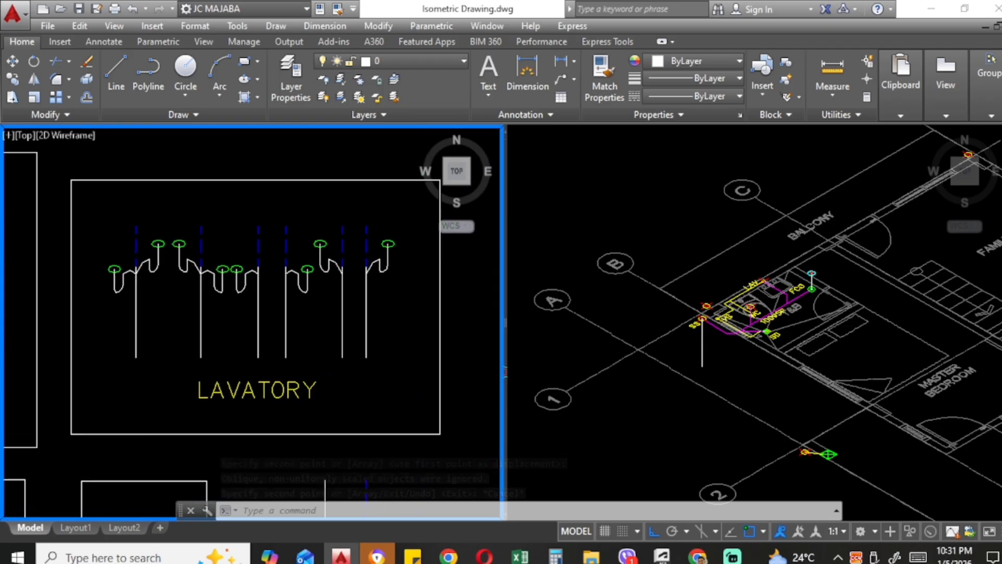
{"action": "left_click", "coordinate": [766, 266]}
{"action": "scroll", "coordinate": [764, 287], "scroll_direction": "up", "scroll_amount": 4}
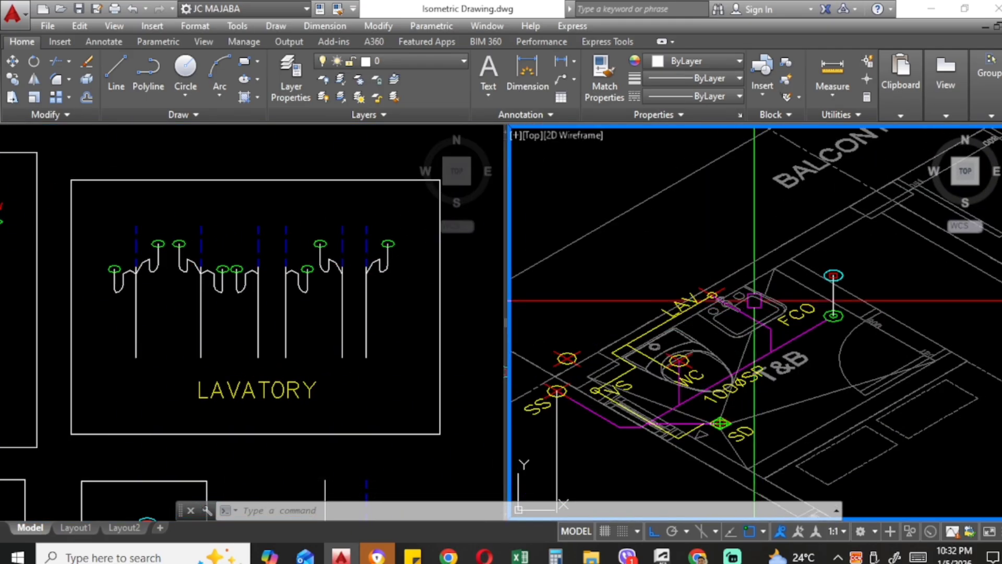
{"action": "left_click", "coordinate": [394, 303]}
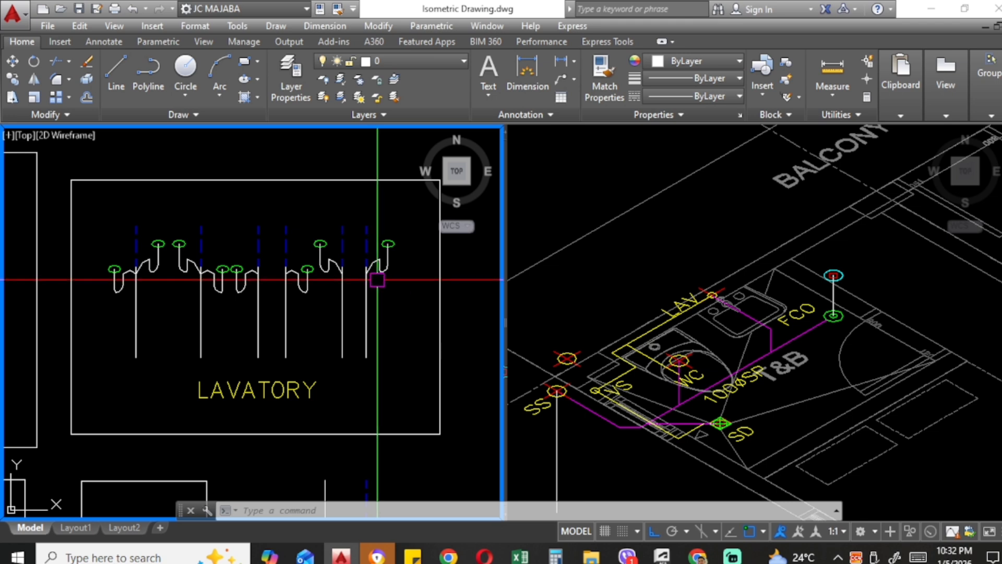
{"action": "scroll", "coordinate": [305, 306], "scroll_direction": "up", "scroll_amount": 2}
{"action": "left_click", "coordinate": [314, 316]}
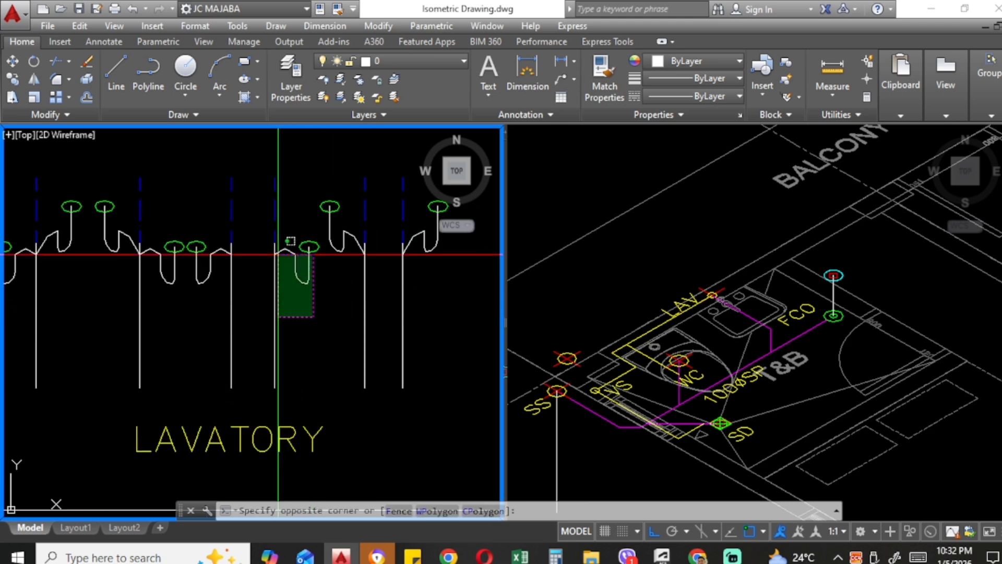
{"action": "left_click", "coordinate": [270, 217]}
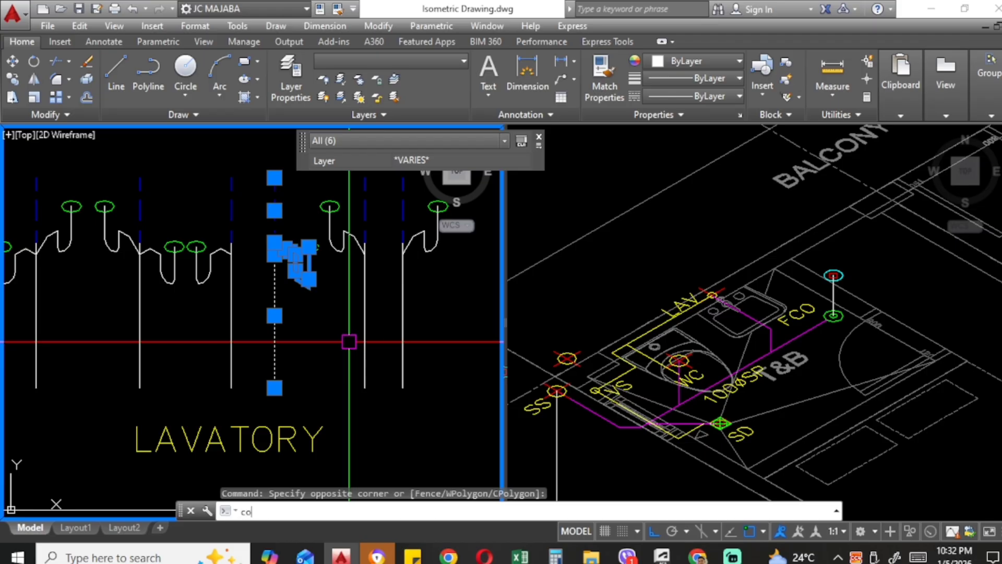
{"action": "key", "text": "Return"}
{"action": "left_click", "coordinate": [275, 388]}
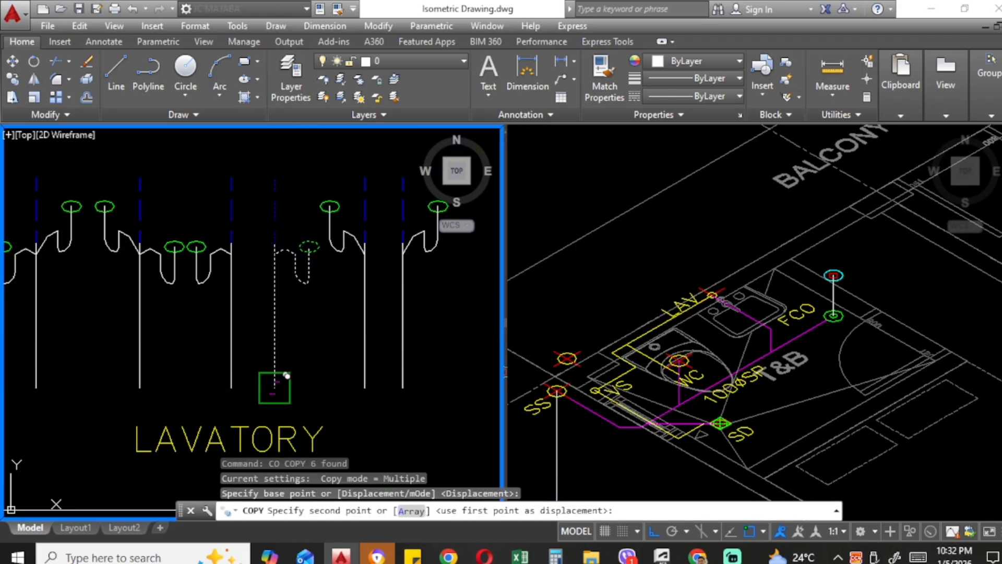
{"action": "left_click", "coordinate": [678, 326]}
{"action": "scroll", "coordinate": [712, 298], "scroll_direction": "up", "scroll_amount": 6}
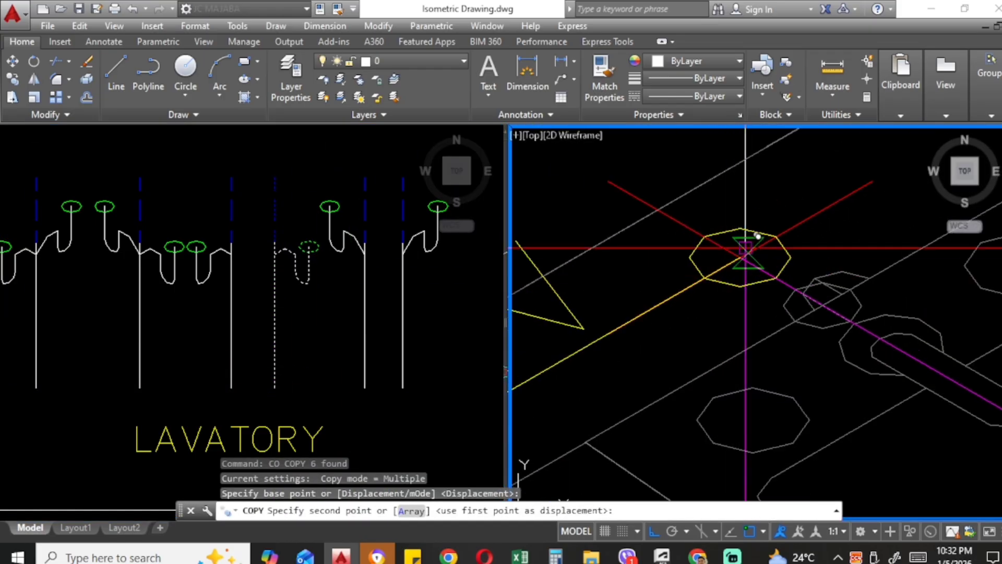
{"action": "left_click", "coordinate": [740, 256]}
{"action": "scroll", "coordinate": [740, 261], "scroll_direction": "down", "scroll_amount": 5}
{"action": "key", "text": "Escape"}
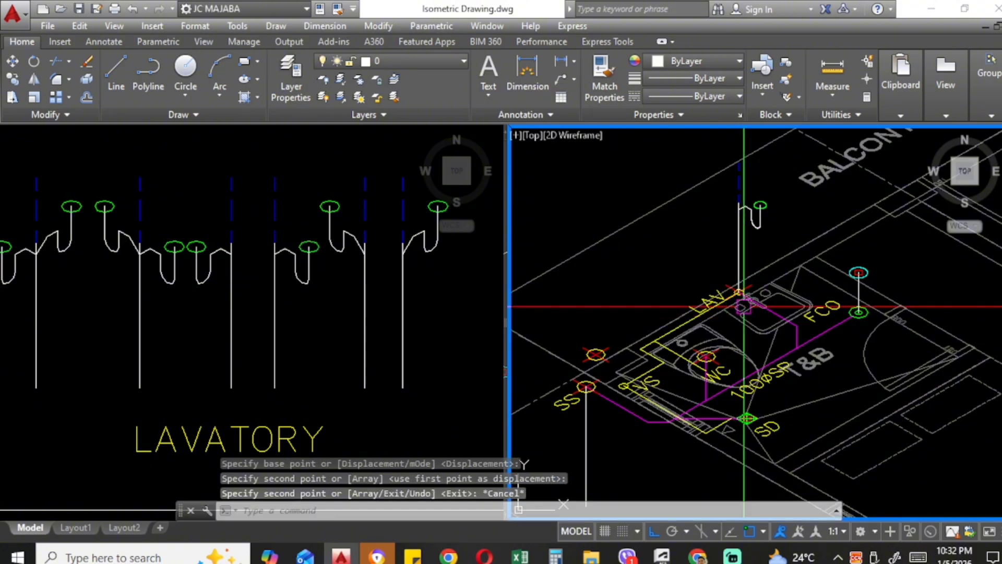
{"action": "middle_click_drag", "start_coordinate": [724, 322], "coordinate": [711, 289]}
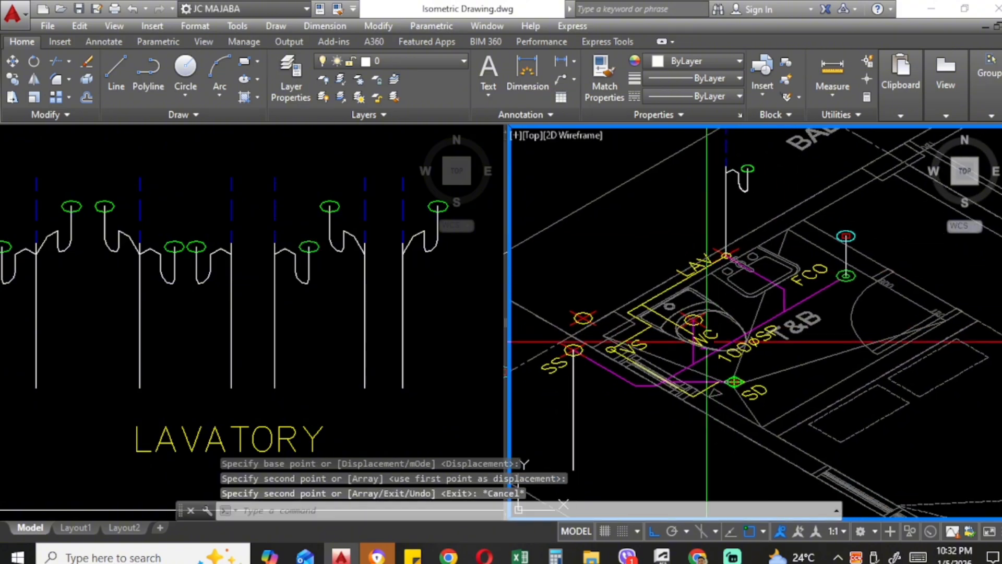
Step: Copy the WC detail whose branch slopes steeply down-left, from its riser's lower end to the WC centre on the second floor T&B piping
{"action": "left_click", "coordinate": [396, 318]}
{"action": "scroll", "coordinate": [396, 318], "scroll_direction": "down", "scroll_amount": 5}
{"action": "scroll", "coordinate": [247, 390], "scroll_direction": "up", "scroll_amount": 4}
{"action": "middle_click_drag", "start_coordinate": [247, 390], "coordinate": [315, 359]}
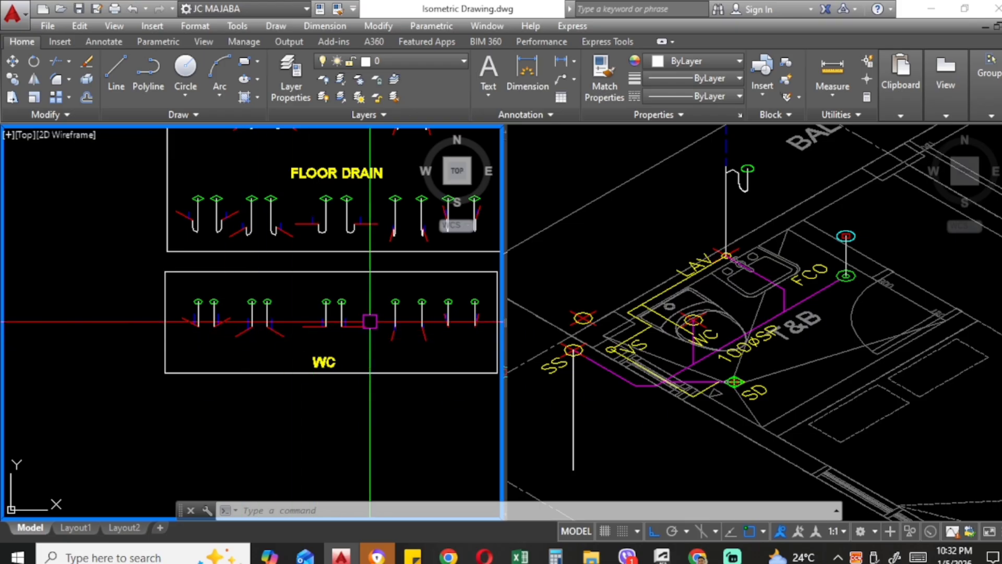
{"action": "middle_click_drag", "start_coordinate": [370, 338], "coordinate": [351, 341]}
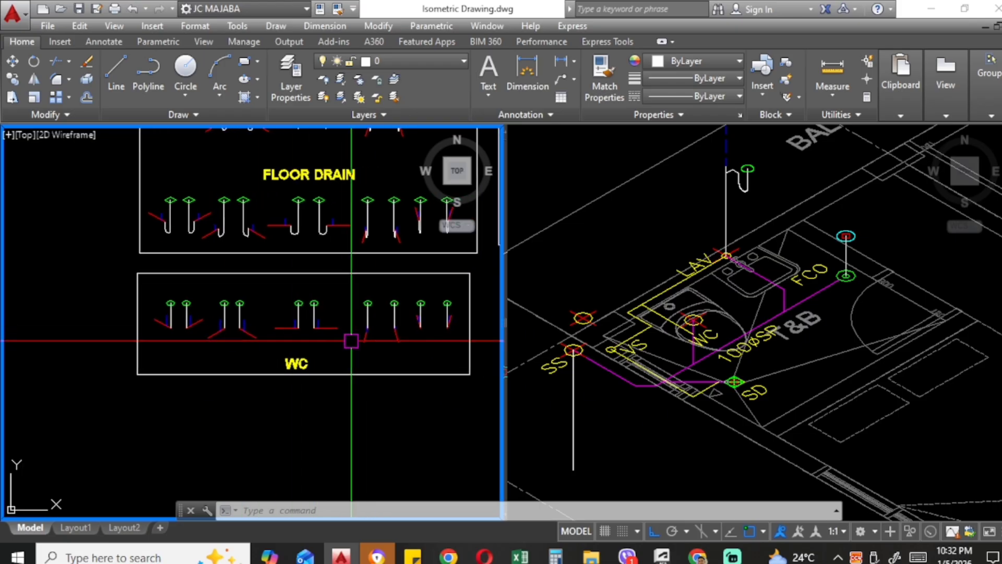
{"action": "scroll", "coordinate": [386, 346], "scroll_direction": "up", "scroll_amount": 2}
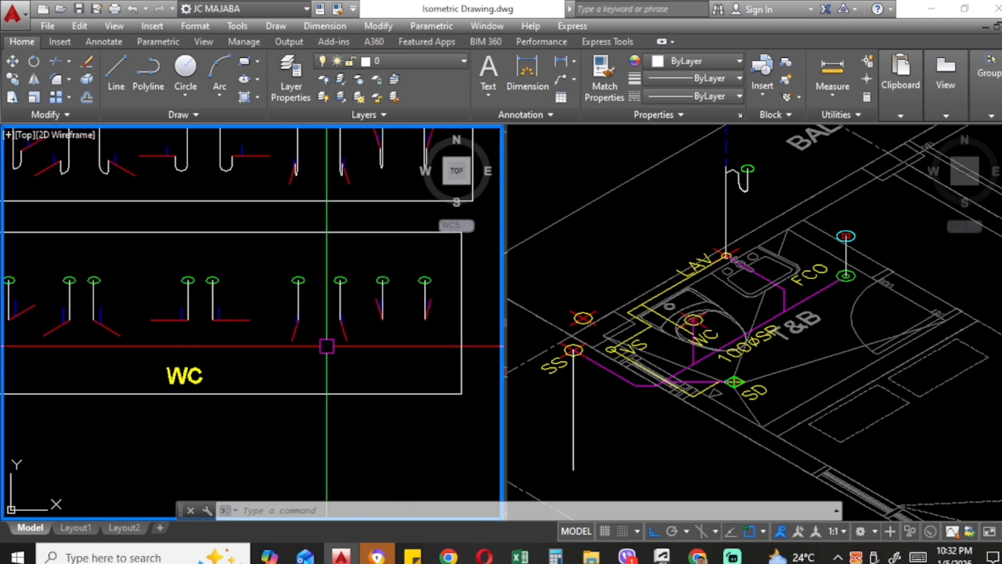
{"action": "scroll", "coordinate": [327, 346], "scroll_direction": "up", "scroll_amount": 2}
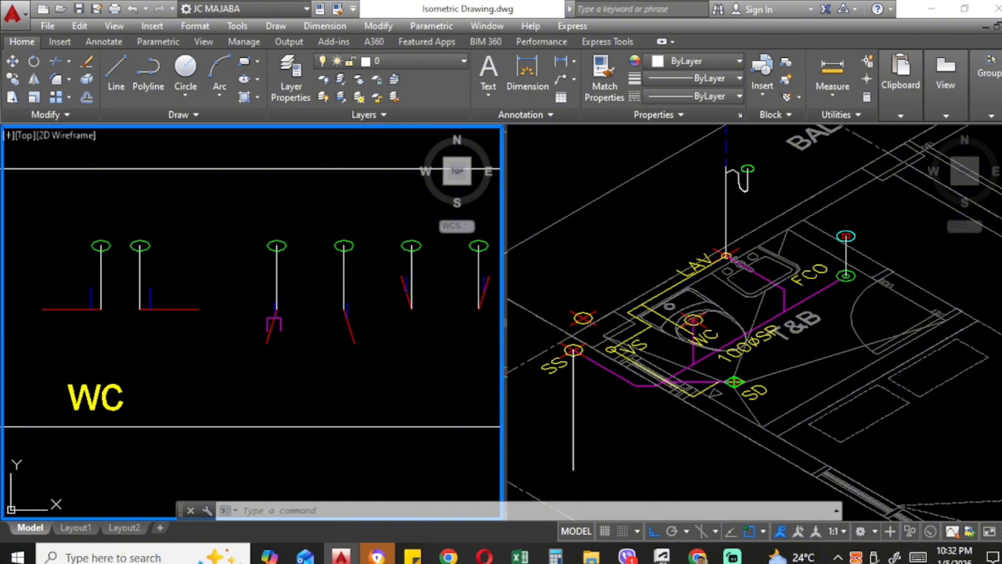
{"action": "left_click", "coordinate": [297, 334]}
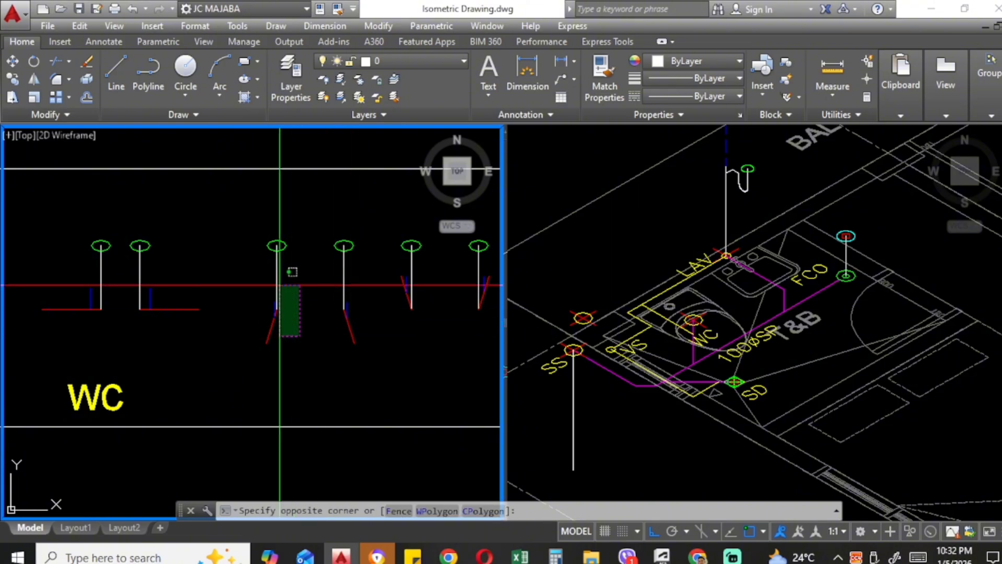
{"action": "left_click", "coordinate": [248, 231]}
{"action": "type", "text": "co"}
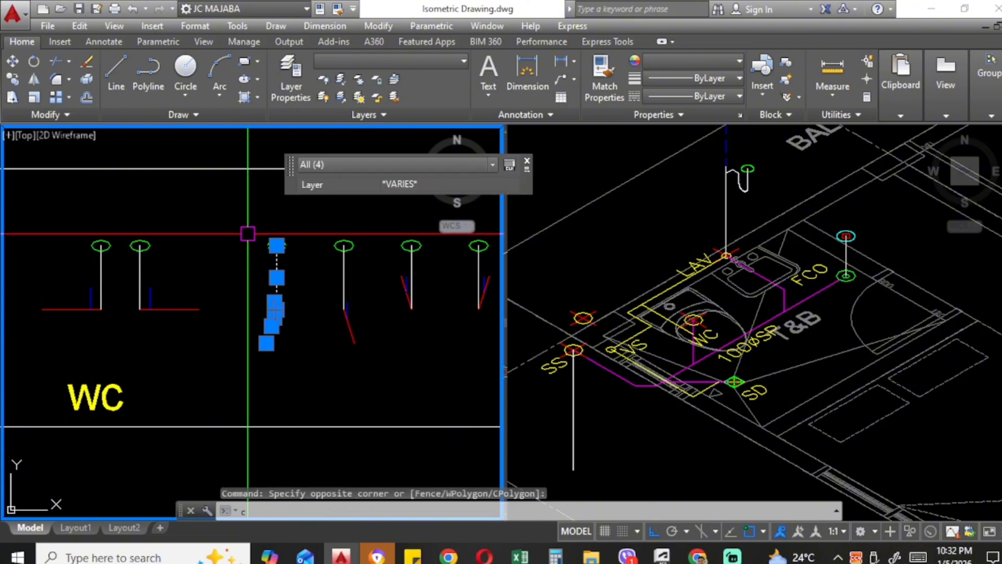
{"action": "key", "text": "Return"}
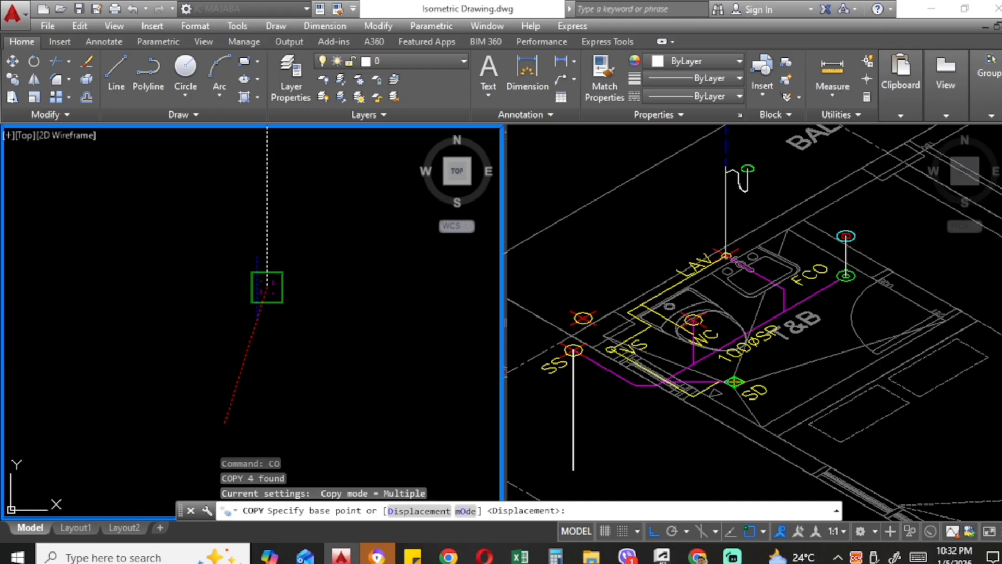
{"action": "left_click", "coordinate": [267, 287]}
{"action": "left_click", "coordinate": [679, 327]}
{"action": "scroll", "coordinate": [694, 316], "scroll_direction": "up", "scroll_amount": 5}
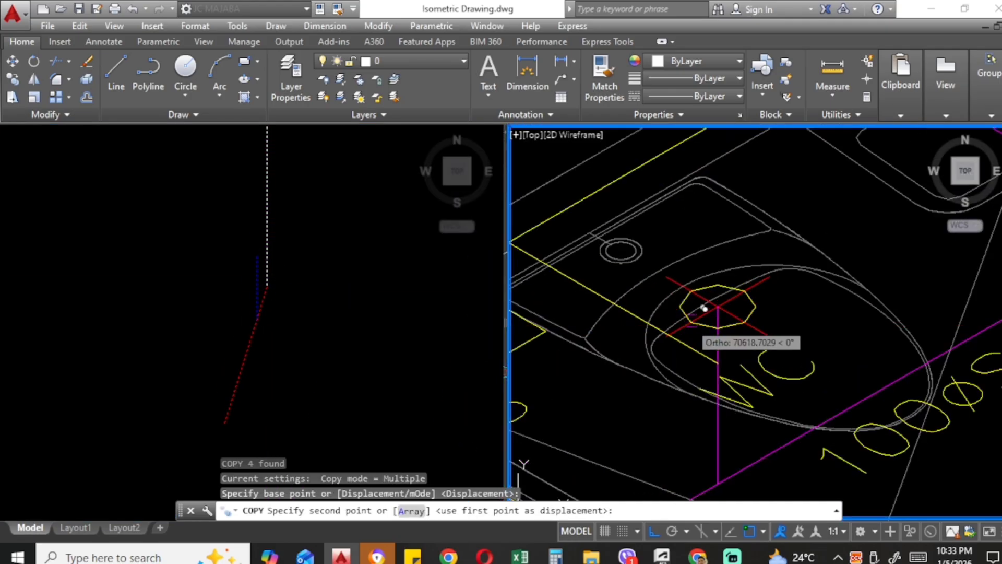
{"action": "left_click", "coordinate": [713, 313]}
{"action": "key", "text": "Escape"}
{"action": "scroll", "coordinate": [699, 298], "scroll_direction": "down", "scroll_amount": 3}
{"action": "scroll", "coordinate": [678, 266], "scroll_direction": "up", "scroll_amount": 3}
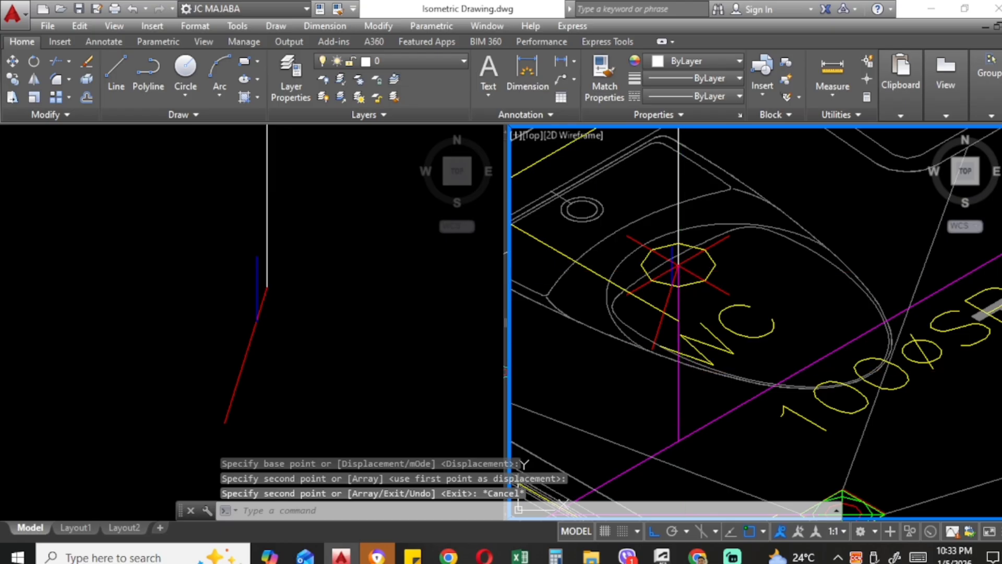
Step: Extend the copied WC detail's red branch line down past the main sanitary pipe run
{"action": "scroll", "coordinate": [676, 292], "scroll_direction": "down", "scroll_amount": 2}
{"action": "type", "text": "ex"}
{"action": "key", "text": "Return"}
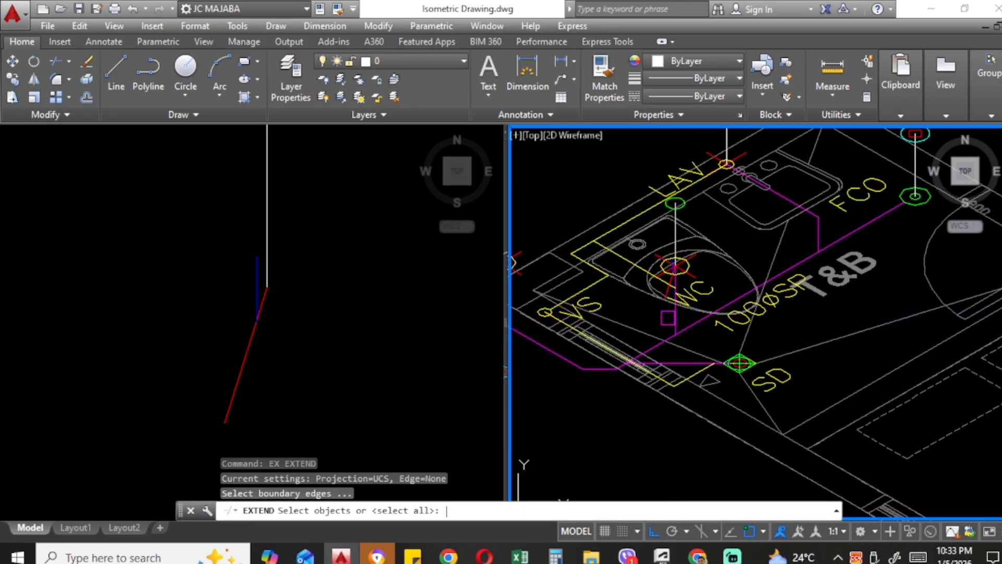
{"action": "key", "text": "Return"}
{"action": "left_click", "coordinate": [666, 300]}
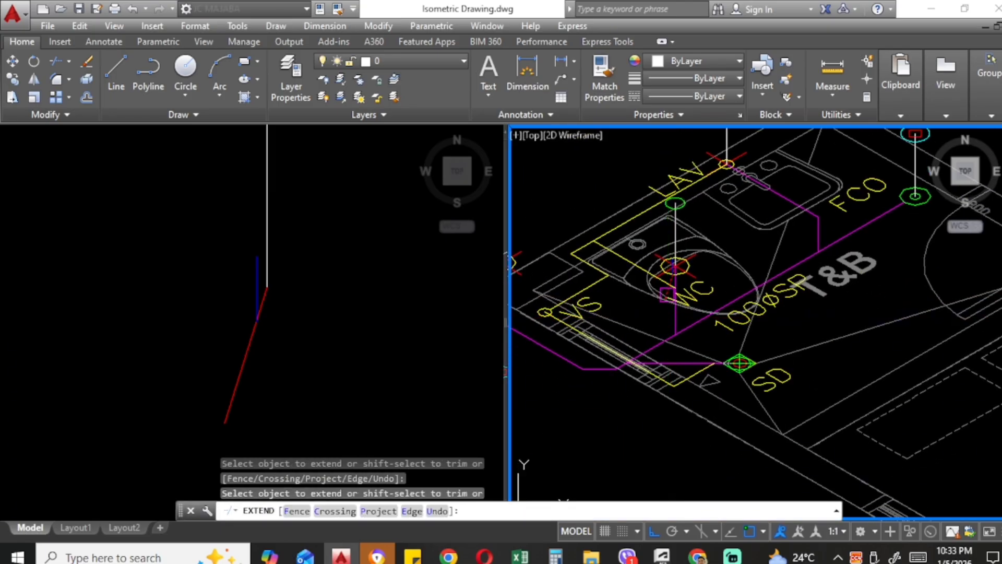
{"action": "scroll", "coordinate": [667, 292], "scroll_direction": "up", "scroll_amount": 4}
{"action": "key", "text": "Escape"}
{"action": "key", "text": "Escape"}
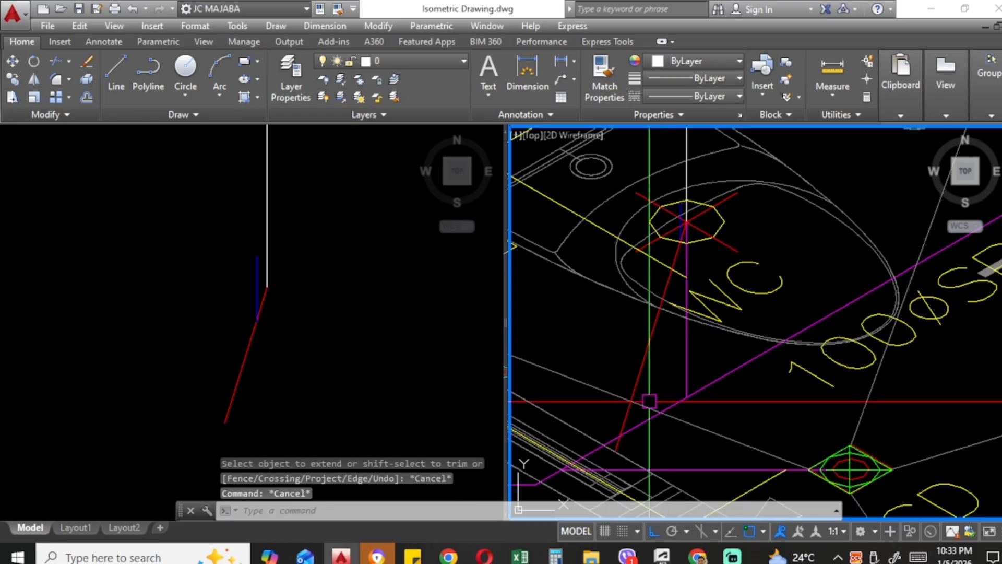
{"action": "scroll", "coordinate": [630, 432], "scroll_direction": "down", "scroll_amount": 3}
{"action": "scroll", "coordinate": [668, 399], "scroll_direction": "down", "scroll_amount": 2}
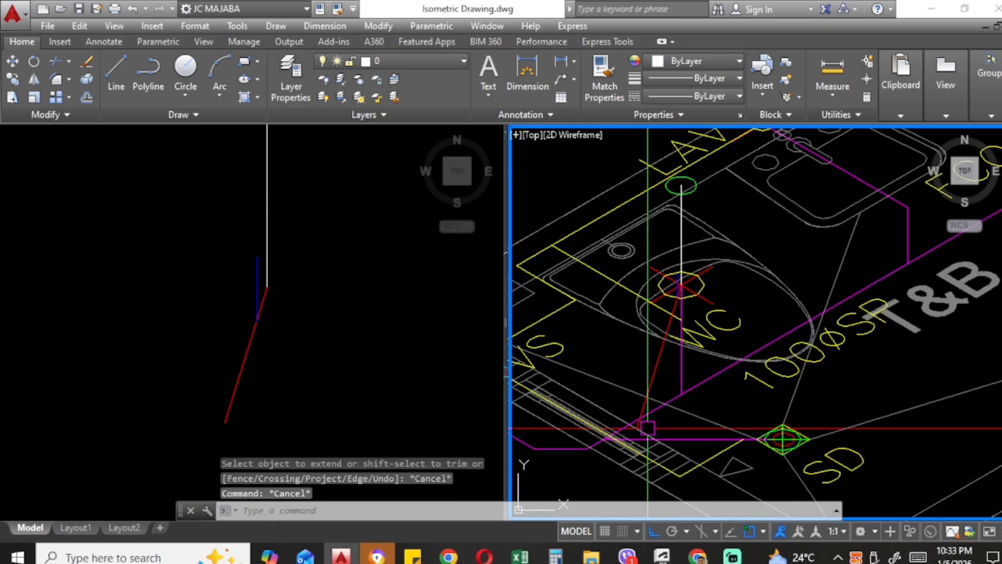
Step: Draw a polyline from the FCO centre along the 100Ø main pipe run and its bends to the soil stack centre
{"action": "type", "text": "p"}
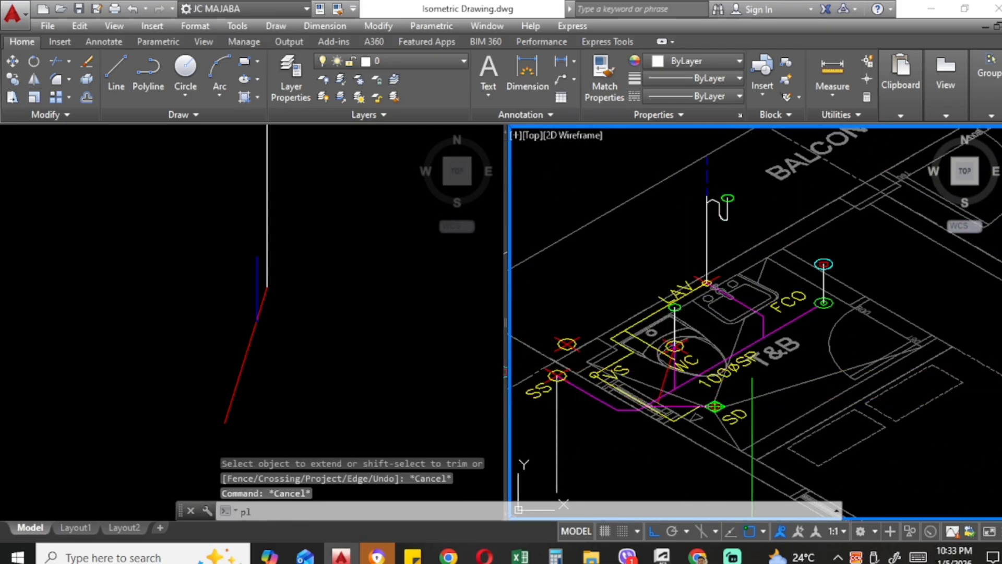
{"action": "type", "text": "l"}
{"action": "key", "text": "Return"}
{"action": "scroll", "coordinate": [825, 303], "scroll_direction": "up", "scroll_amount": 5}
{"action": "left_click", "coordinate": [800, 304]}
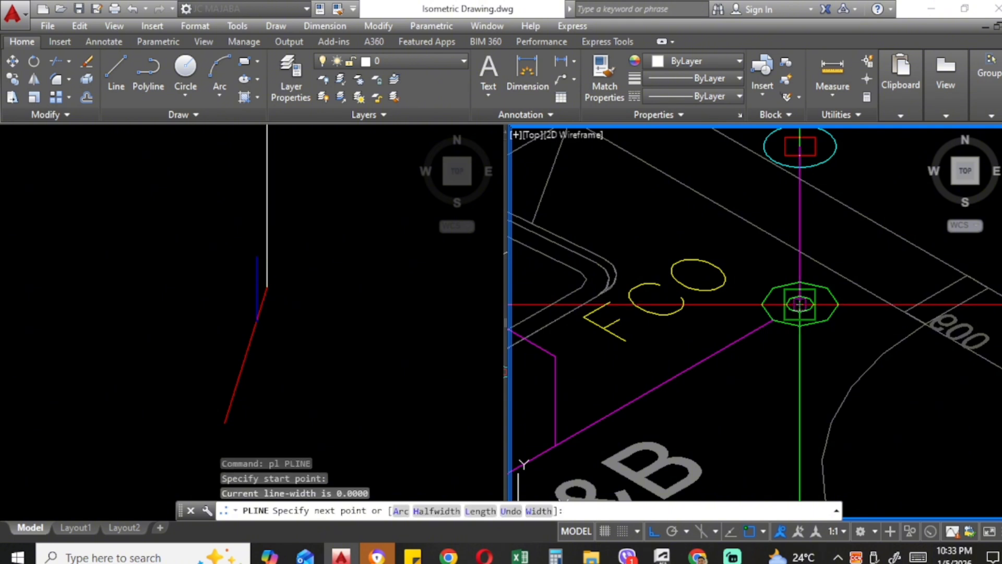
{"action": "scroll", "coordinate": [800, 305], "scroll_direction": "down", "scroll_amount": 4}
{"action": "middle_click_drag", "start_coordinate": [801, 305], "coordinate": [890, 243]}
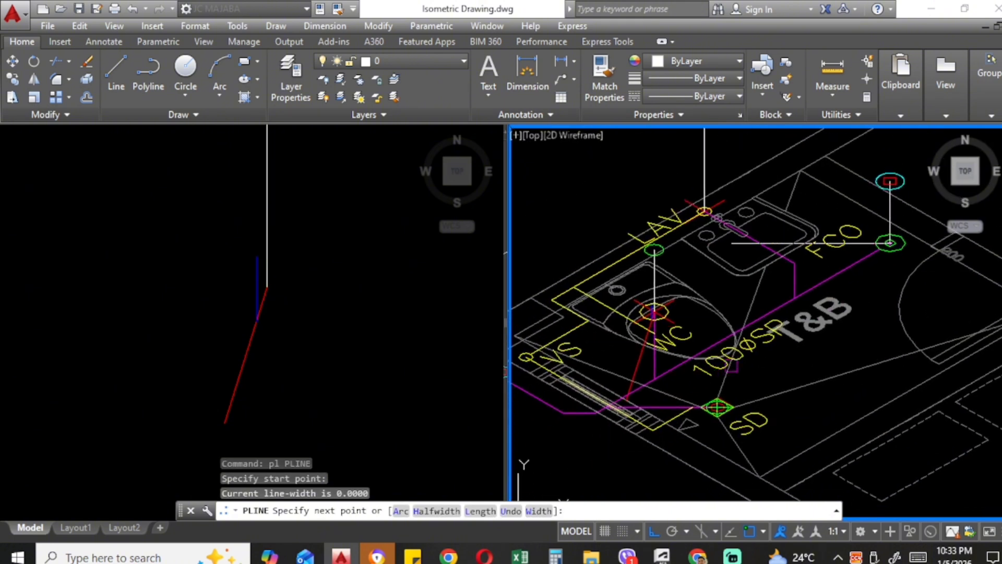
{"action": "scroll", "coordinate": [681, 372], "scroll_direction": "up", "scroll_amount": 6}
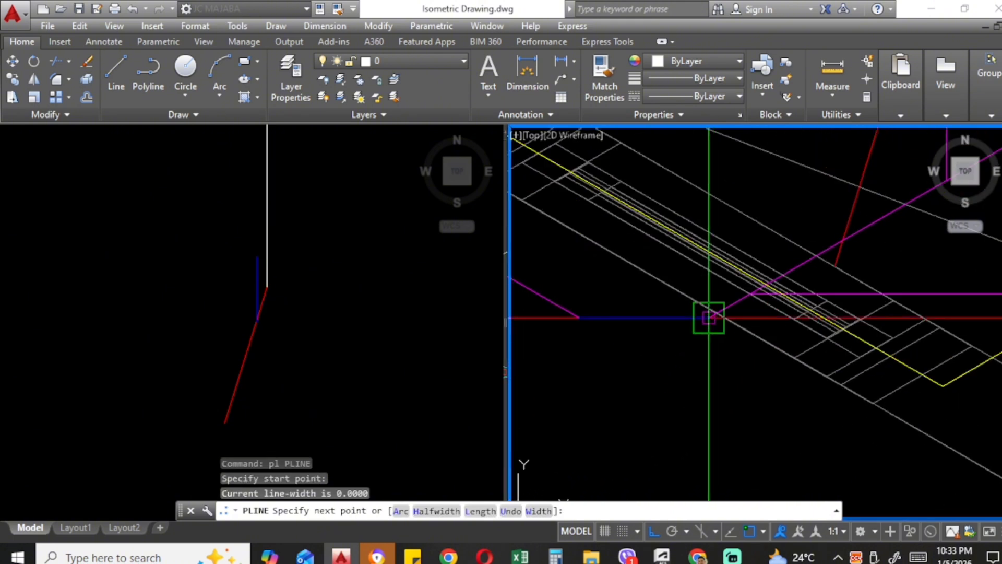
{"action": "left_click", "coordinate": [709, 317]}
{"action": "scroll", "coordinate": [731, 358], "scroll_direction": "down", "scroll_amount": 4}
{"action": "left_click", "coordinate": [672, 342]}
{"action": "mouse_move", "coordinate": [624, 320]}
{"action": "middle_mouse_down"}
{"action": "mouse_move", "coordinate": [694, 349]}
{"action": "mouse_move", "coordinate": [719, 336]}
{"action": "mouse_move", "coordinate": [695, 346]}
{"action": "middle_mouse_up"}
{"action": "left_click", "coordinate": [590, 283]}
{"action": "key", "text": "Escape"}
{"action": "scroll", "coordinate": [604, 320], "scroll_direction": "down", "scroll_amount": 3}
Step: Match the red WC branch line's properties to the new white main pipe polyline and redraw the view
{"action": "scroll", "coordinate": [775, 335], "scroll_direction": "up", "scroll_amount": 6}
{"action": "type", "text": "m"}
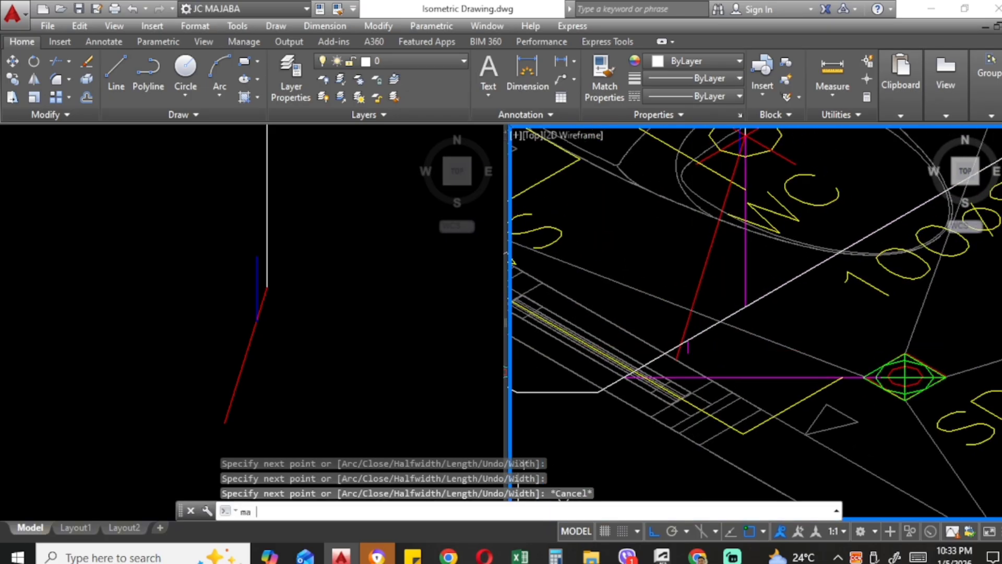
{"action": "type", "text": "a"}
{"action": "key", "text": "Return"}
{"action": "left_click", "coordinate": [685, 334]}
{"action": "key", "text": "Escape"}
{"action": "key", "text": "Escape"}
{"action": "scroll", "coordinate": [700, 350], "scroll_direction": "down", "scroll_amount": 2}
{"action": "middle_click_drag", "start_coordinate": [701, 350], "coordinate": [689, 360]}
{"action": "type", "text": "r"}
{"action": "key", "text": "Return"}
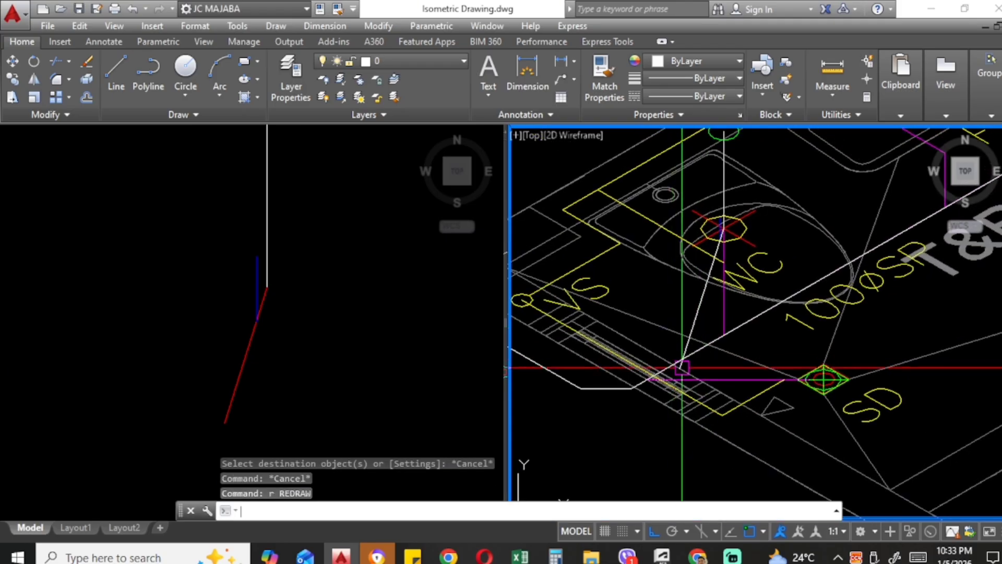
{"action": "key", "text": "Escape"}
Step: Stretch the WC branch line's lower end back to its intersection with the main pipe polyline
{"action": "scroll", "coordinate": [682, 367], "scroll_direction": "up", "scroll_amount": 3}
{"action": "left_click", "coordinate": [674, 354]}
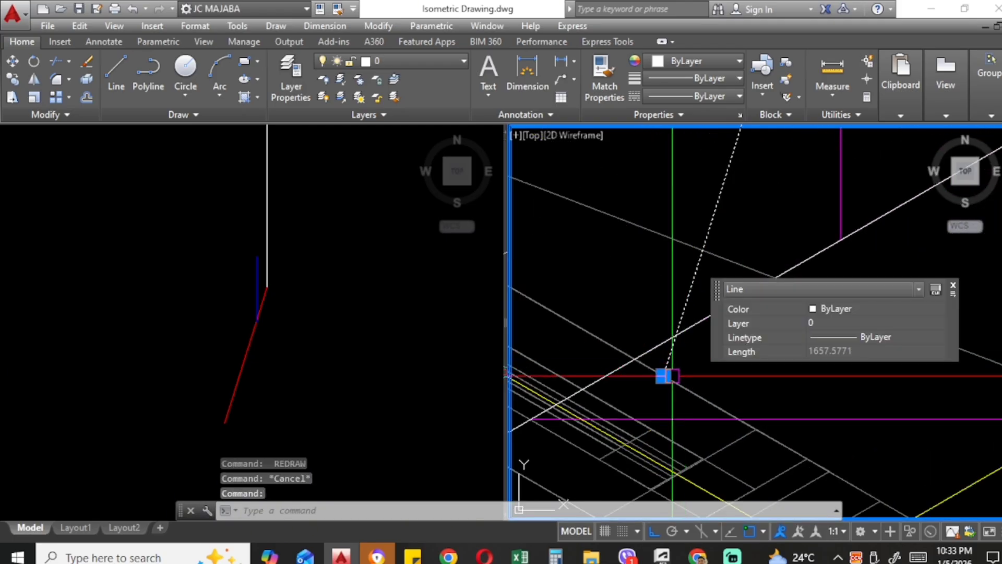
{"action": "left_click", "coordinate": [663, 376]}
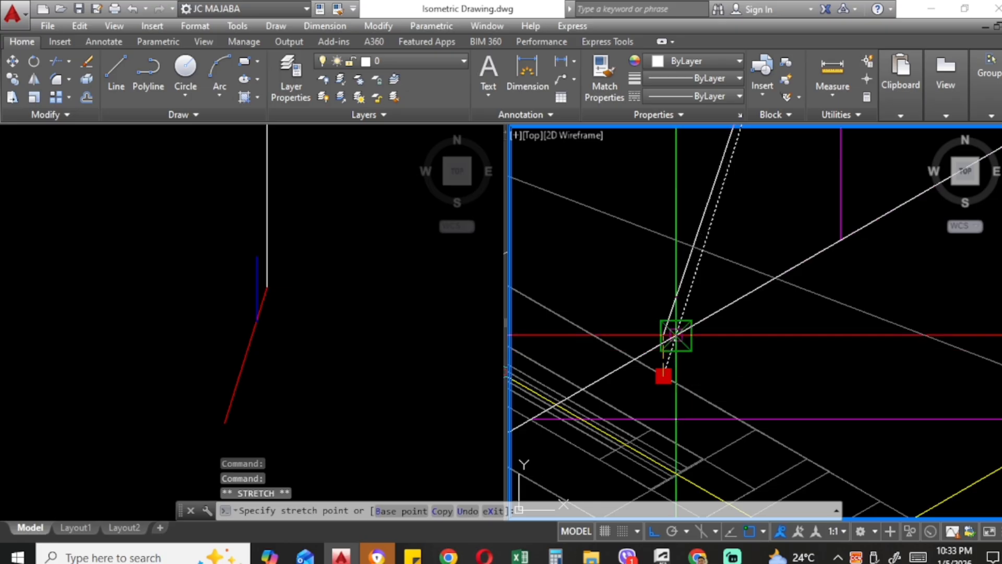
{"action": "left_click", "coordinate": [677, 333]}
{"action": "key", "text": "Escape"}
{"action": "key", "text": "Escape"}
{"action": "scroll", "coordinate": [689, 366], "scroll_direction": "down", "scroll_amount": 4}
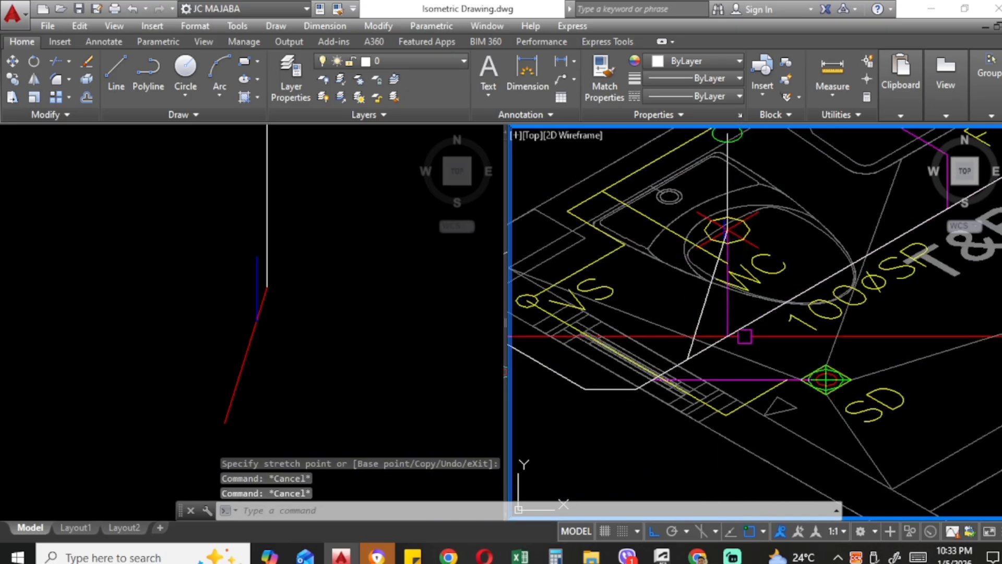
{"action": "scroll", "coordinate": [740, 341], "scroll_direction": "down", "scroll_amount": 2}
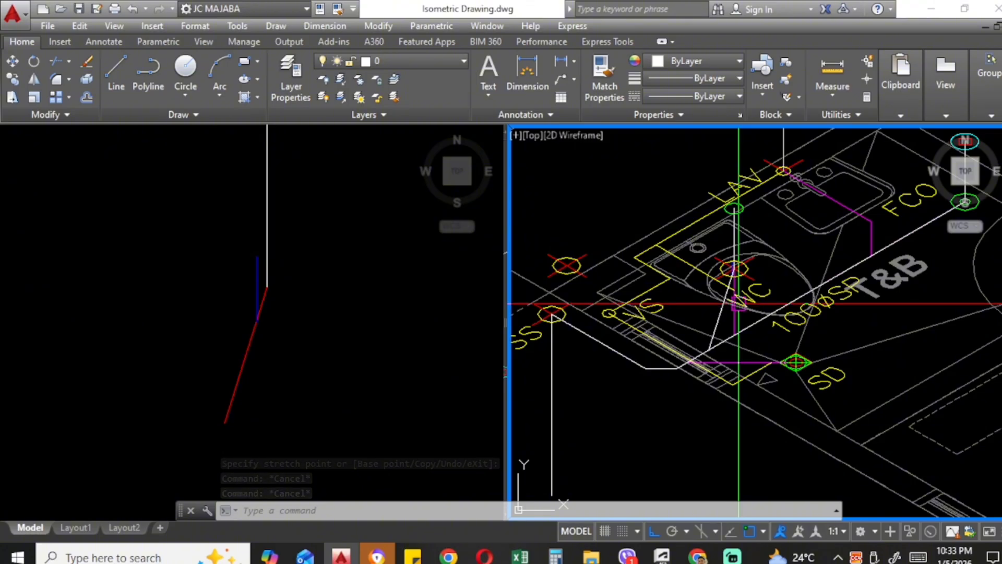
Step: Draw a polyline from the LAV centre through the branch's bend to the main pipe polyline
{"action": "scroll", "coordinate": [744, 343], "scroll_direction": "down", "scroll_amount": 2}
{"action": "middle_click_drag", "start_coordinate": [797, 282], "coordinate": [767, 304]}
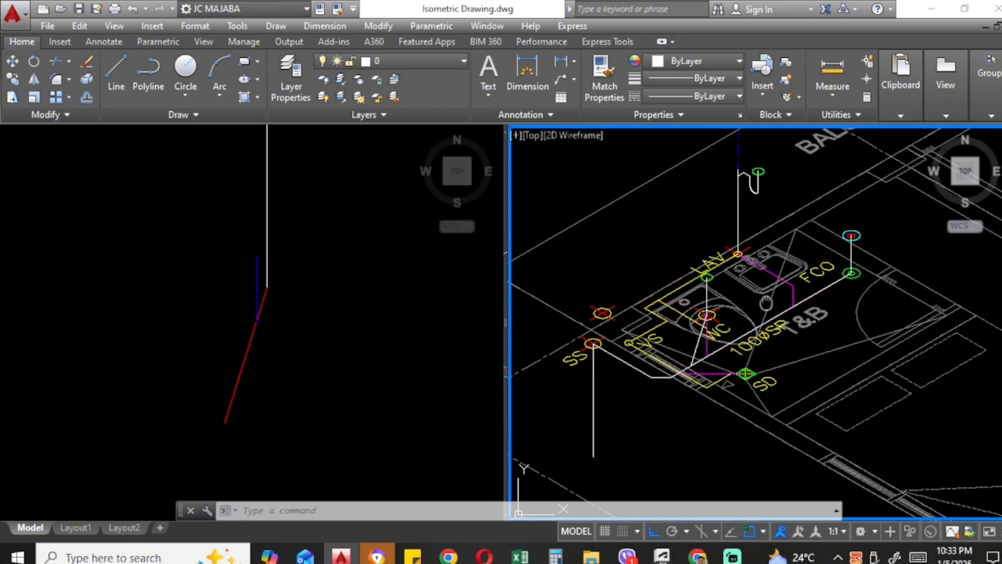
{"action": "type", "text": "pl"}
{"action": "key", "text": "Return"}
{"action": "scroll", "coordinate": [749, 249], "scroll_direction": "up", "scroll_amount": 6}
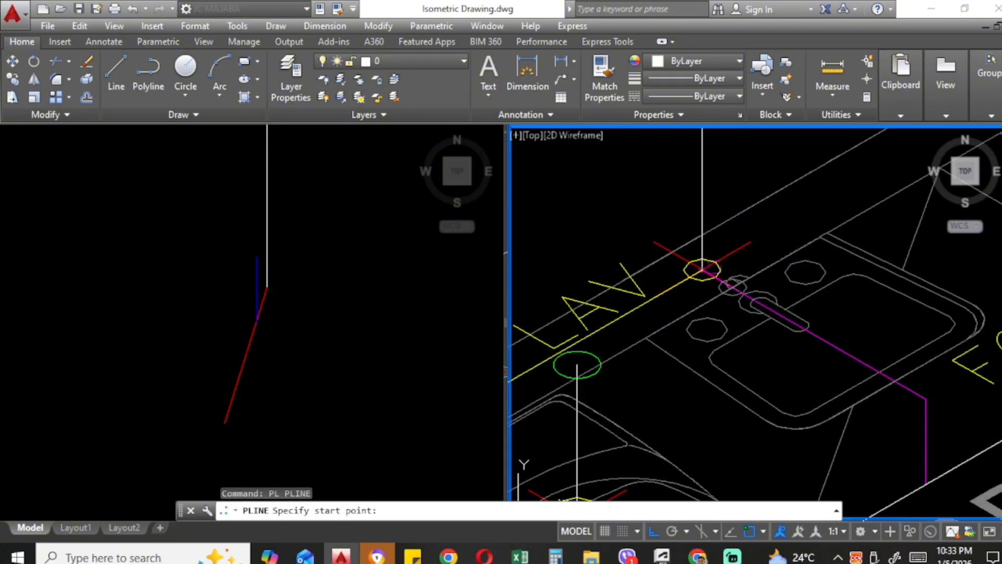
{"action": "left_click", "coordinate": [702, 269]}
{"action": "scroll", "coordinate": [700, 269], "scroll_direction": "down", "scroll_amount": 2}
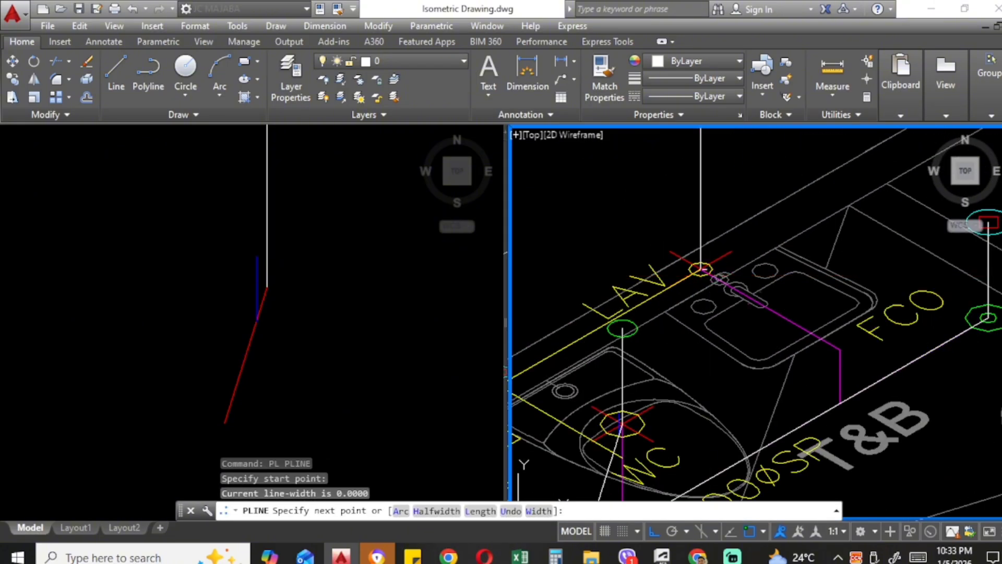
{"action": "left_click", "coordinate": [840, 349]}
{"action": "left_click", "coordinate": [840, 403]}
{"action": "key", "text": "Escape"}
{"action": "scroll", "coordinate": [788, 305], "scroll_direction": "down", "scroll_amount": 4}
{"action": "mouse_move", "coordinate": [775, 393]}
{"action": "middle_mouse_down"}
{"action": "mouse_move", "coordinate": [769, 343]}
{"action": "mouse_move", "coordinate": [776, 380]}
{"action": "middle_mouse_up"}
{"action": "scroll", "coordinate": [728, 373], "scroll_direction": "up", "scroll_amount": 2}
Step: Copy the upper-row floor drain detail with the horizontal branch pointing left, from its diamond's centre to the SD centre on the T&B piping
{"action": "left_click", "coordinate": [359, 314]}
{"action": "scroll", "coordinate": [340, 315], "scroll_direction": "down", "scroll_amount": 5}
{"action": "scroll", "coordinate": [313, 313], "scroll_direction": "up", "scroll_amount": 1}
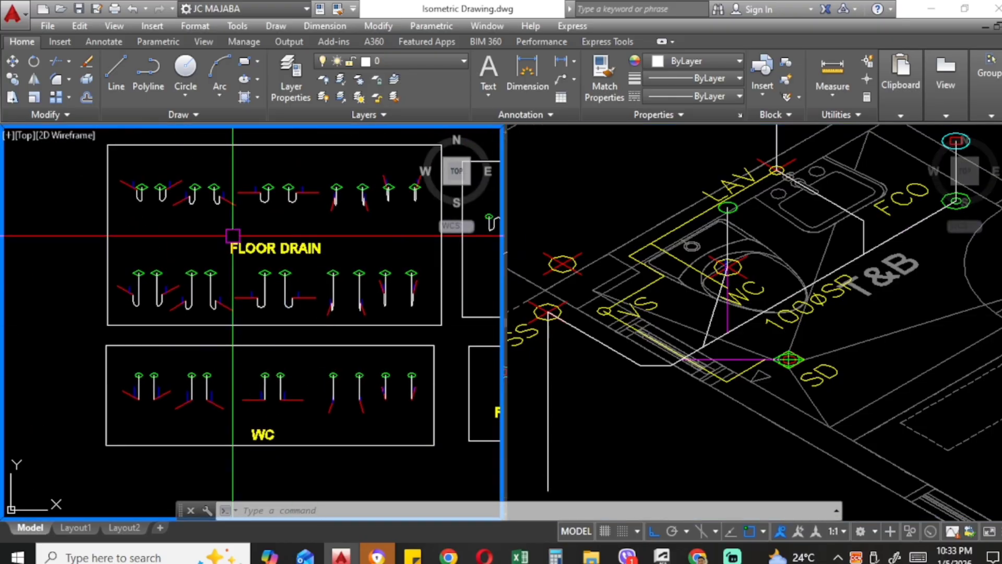
{"action": "middle_click_drag", "start_coordinate": [233, 236], "coordinate": [208, 274]}
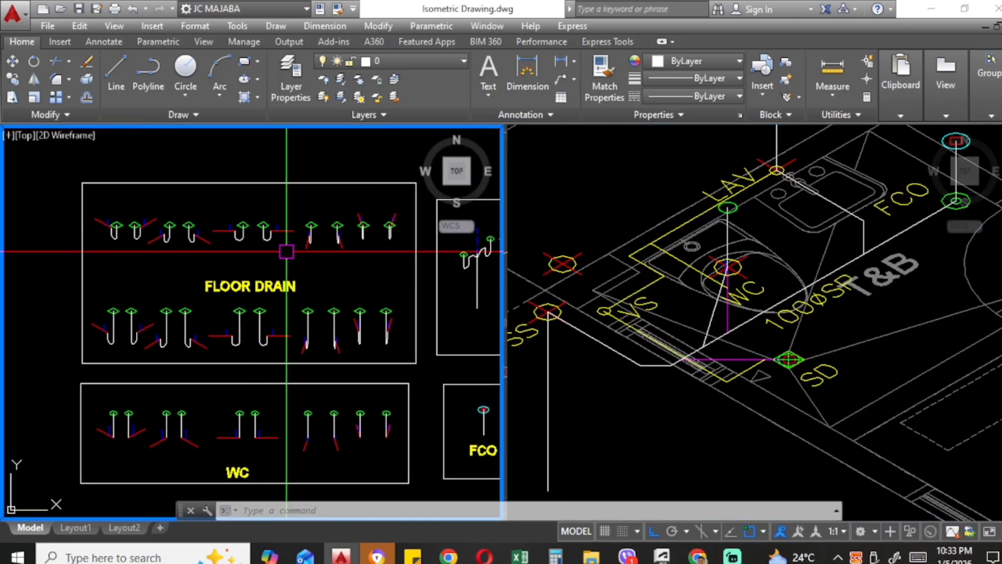
{"action": "scroll", "coordinate": [286, 253], "scroll_direction": "up", "scroll_amount": 4}
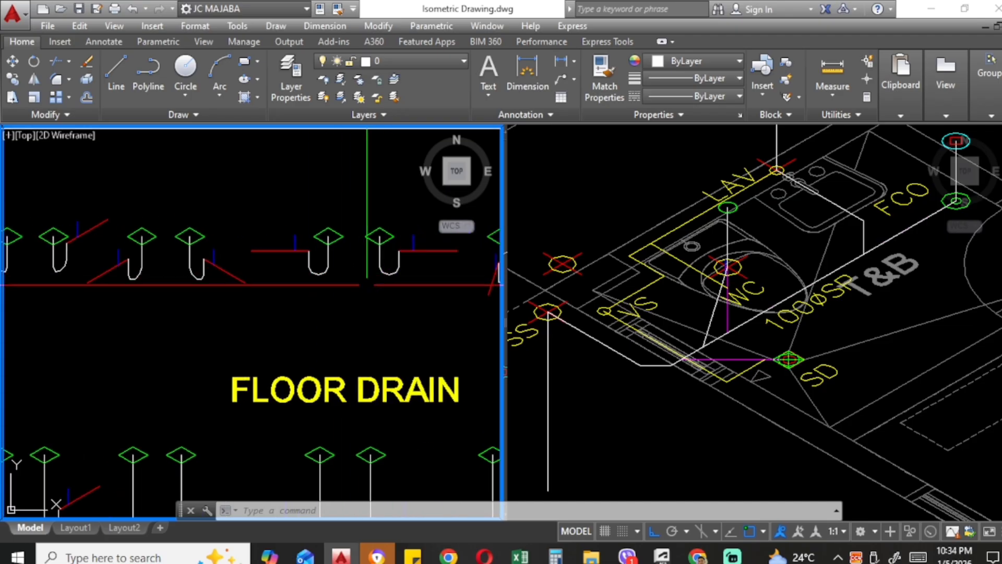
{"action": "left_click", "coordinate": [353, 290]}
{"action": "left_click", "coordinate": [304, 207]}
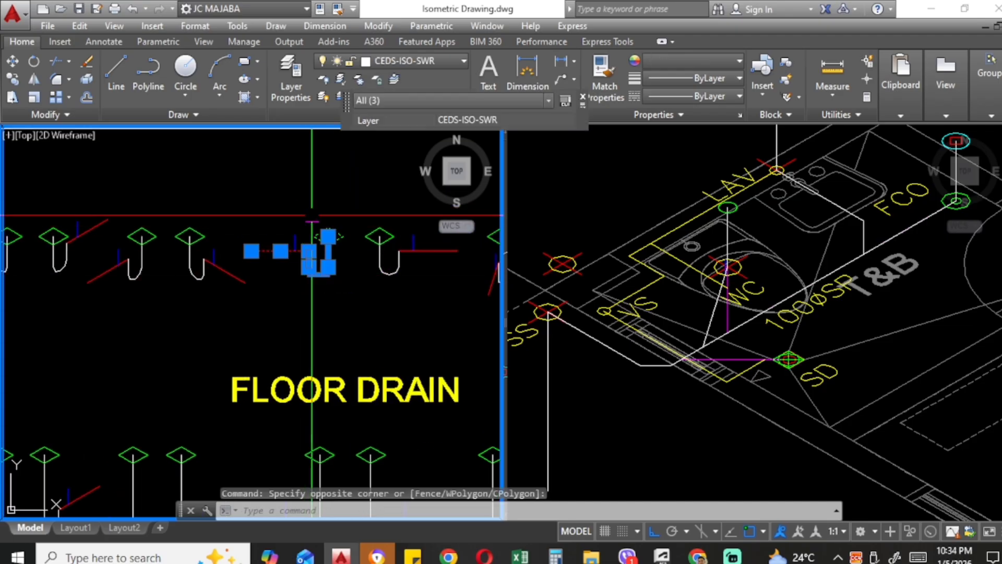
{"action": "type", "text": "co"}
{"action": "key", "text": "Return"}
{"action": "left_click", "coordinate": [328, 236]}
{"action": "left_click", "coordinate": [791, 349]}
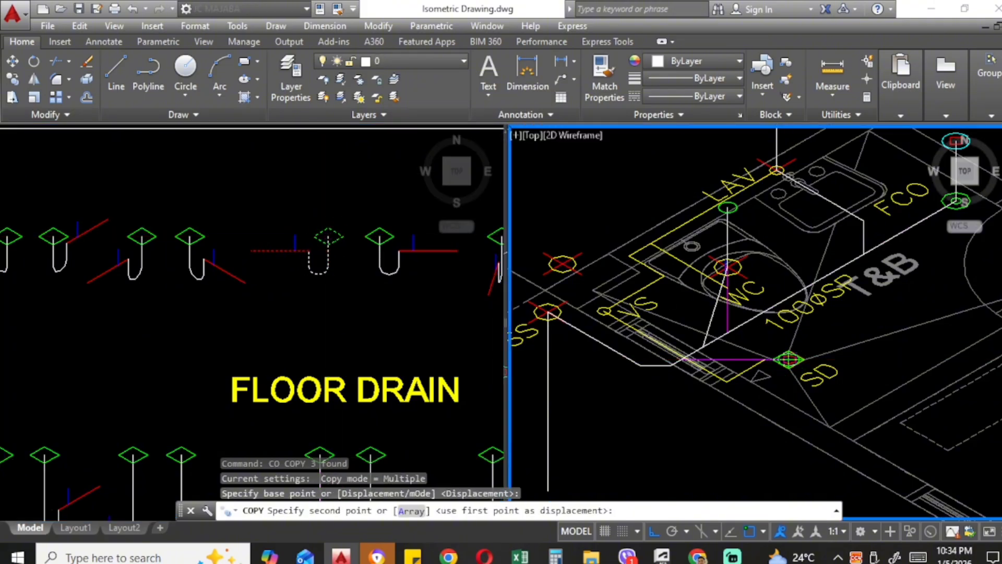
{"action": "scroll", "coordinate": [791, 352], "scroll_direction": "up", "scroll_amount": 4}
{"action": "left_click", "coordinate": [787, 369]}
{"action": "key", "text": "Escape"}
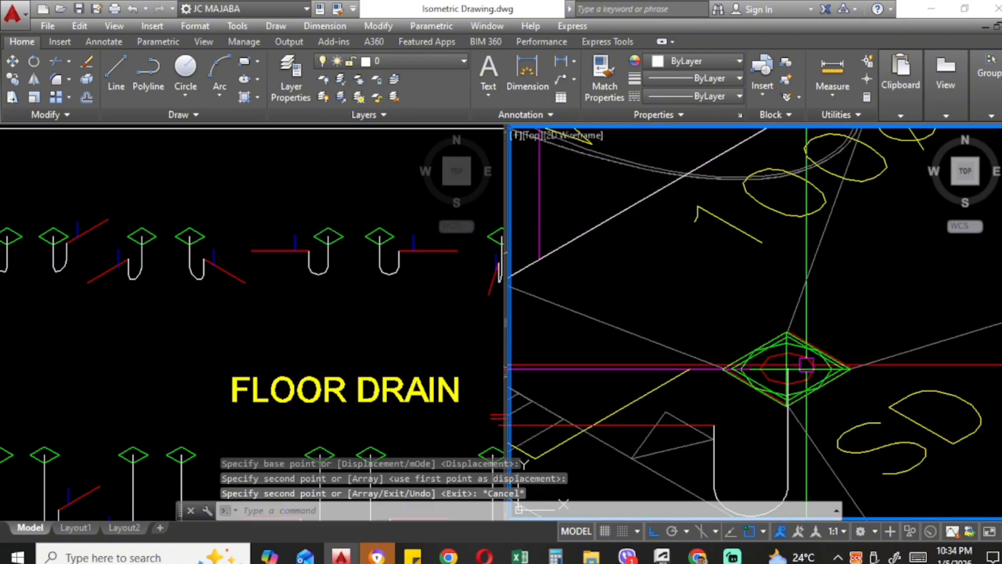
{"action": "scroll", "coordinate": [835, 349], "scroll_direction": "down", "scroll_amount": 6}
{"action": "scroll", "coordinate": [824, 376], "scroll_direction": "up", "scroll_amount": 4}
{"action": "scroll", "coordinate": [839, 353], "scroll_direction": "down", "scroll_amount": 2}
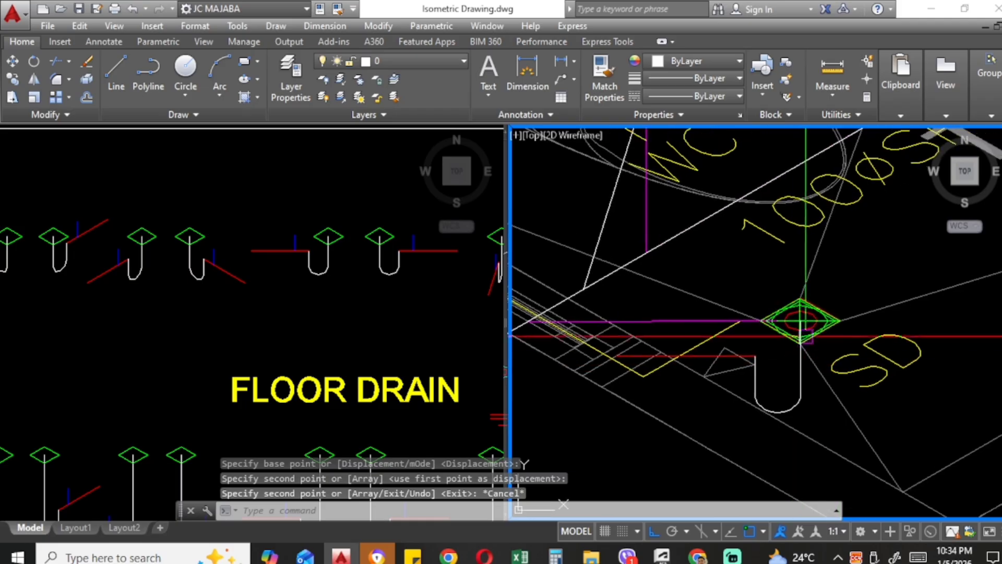
{"action": "scroll", "coordinate": [781, 348], "scroll_direction": "down", "scroll_amount": 2}
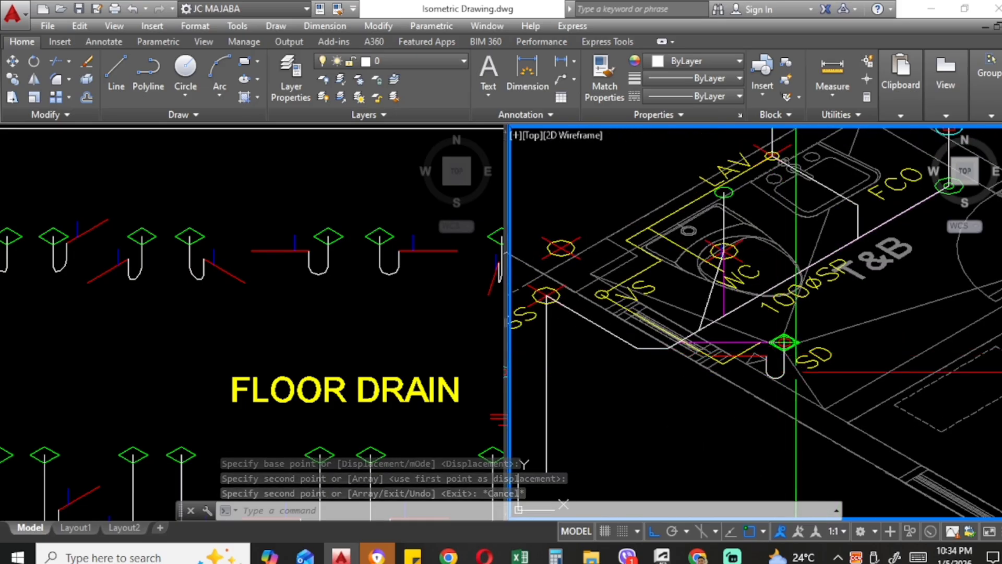
{"action": "scroll", "coordinate": [781, 340], "scroll_direction": "up", "scroll_amount": 2}
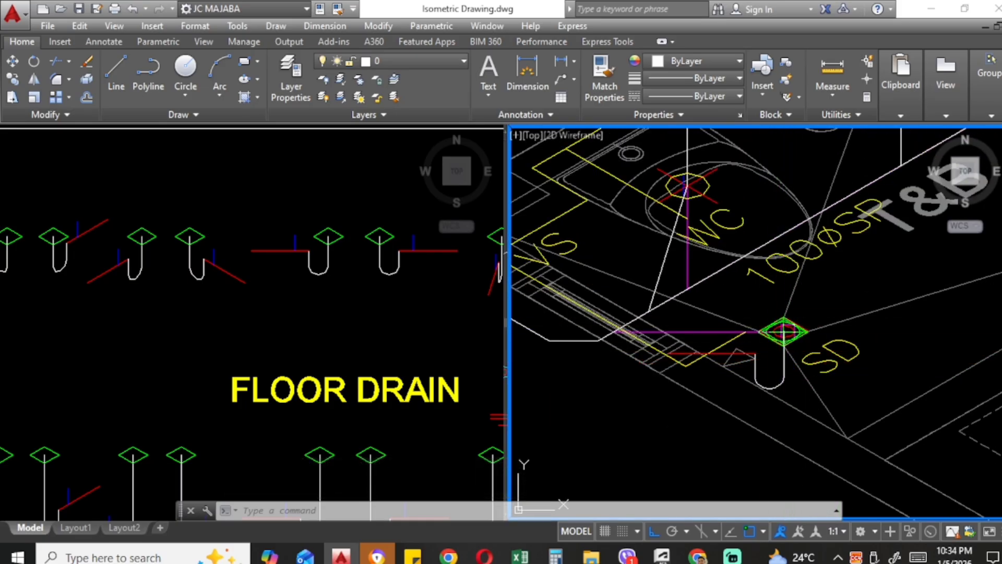
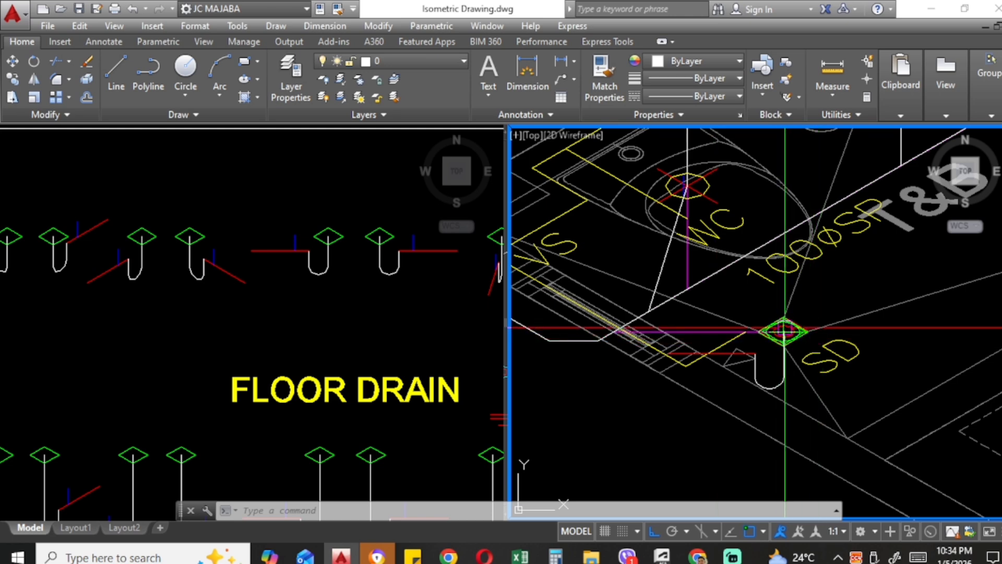
Step: Examine the second floor T&B piping around the WC, main pipe and SD floor drain branch
{"action": "scroll", "coordinate": [786, 330], "scroll_direction": "down", "scroll_amount": 4}
{"action": "scroll", "coordinate": [786, 330], "scroll_direction": "up", "scroll_amount": 3}
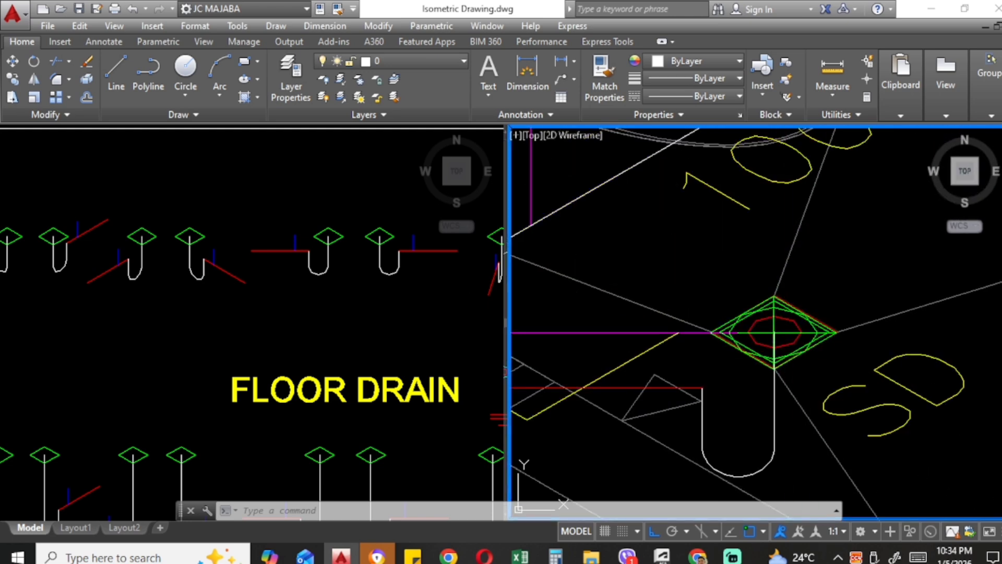
{"action": "scroll", "coordinate": [789, 334], "scroll_direction": "down", "scroll_amount": 2}
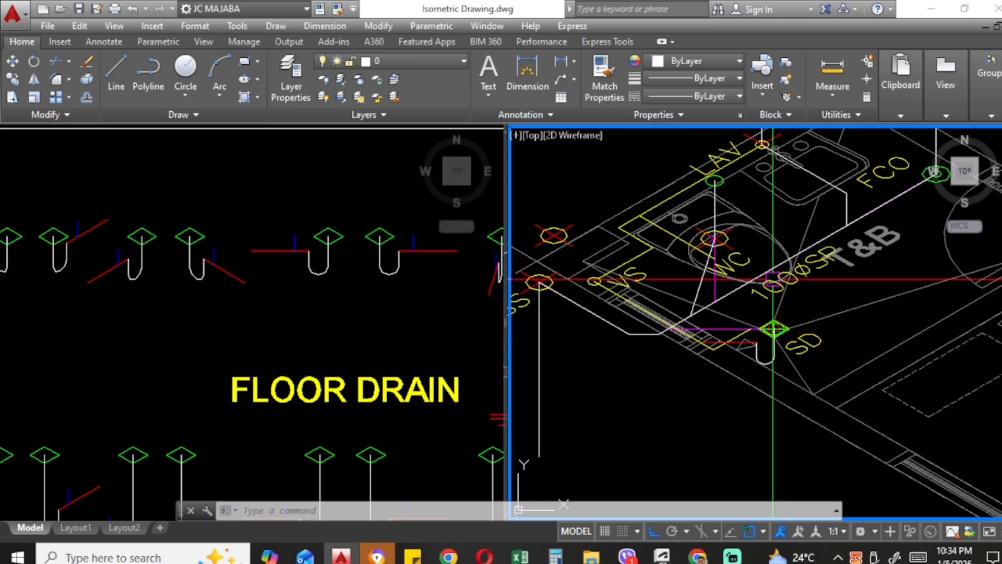
{"action": "mouse_move", "coordinate": [724, 262]}
{"action": "middle_mouse_down"}
{"action": "mouse_move", "coordinate": [739, 291]}
{"action": "mouse_move", "coordinate": [704, 292]}
{"action": "mouse_move", "coordinate": [699, 327]}
{"action": "middle_mouse_up"}
{"action": "scroll", "coordinate": [701, 327], "scroll_direction": "down", "scroll_amount": 2}
{"action": "scroll", "coordinate": [702, 337], "scroll_direction": "up", "scroll_amount": 2}
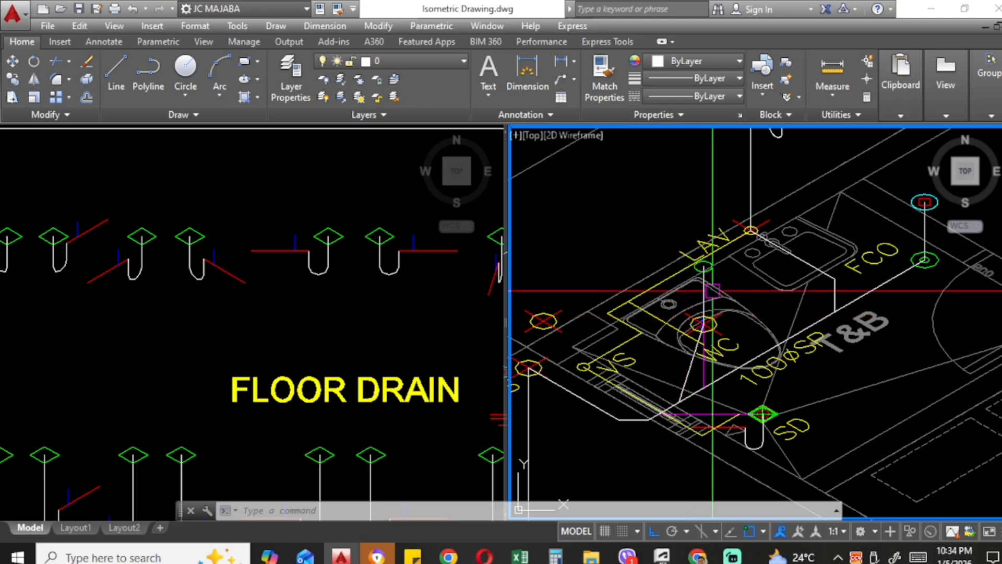
{"action": "scroll", "coordinate": [710, 272], "scroll_direction": "up", "scroll_amount": 2}
{"action": "scroll", "coordinate": [684, 251], "scroll_direction": "down", "scroll_amount": 2}
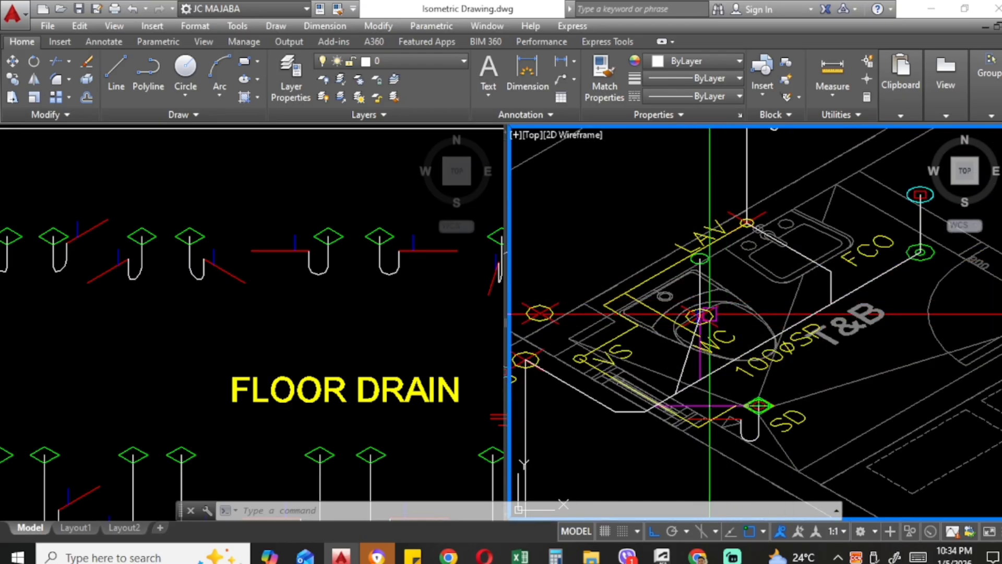
{"action": "scroll", "coordinate": [758, 362], "scroll_direction": "down", "scroll_amount": 3}
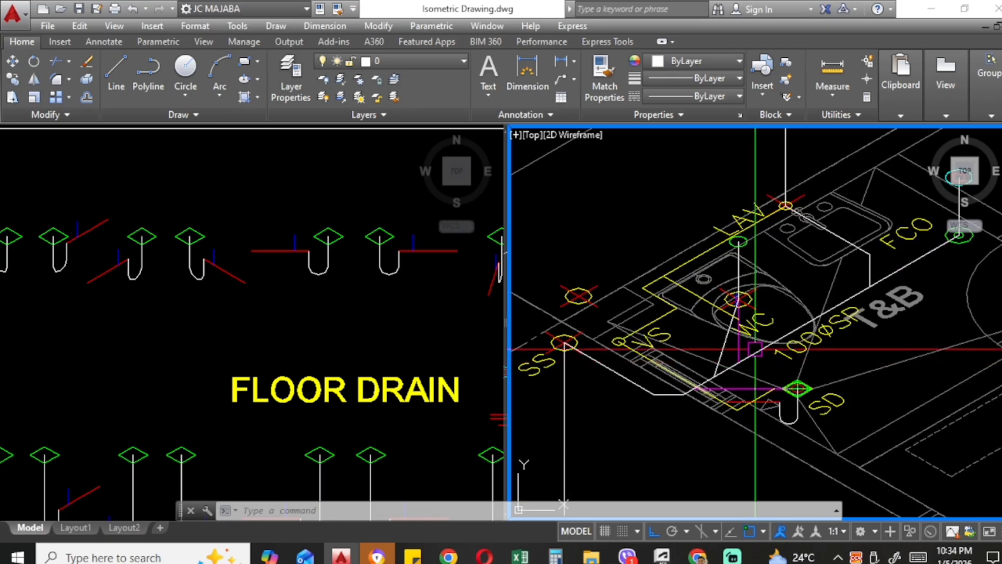
{"action": "scroll", "coordinate": [783, 353], "scroll_direction": "up", "scroll_amount": 3}
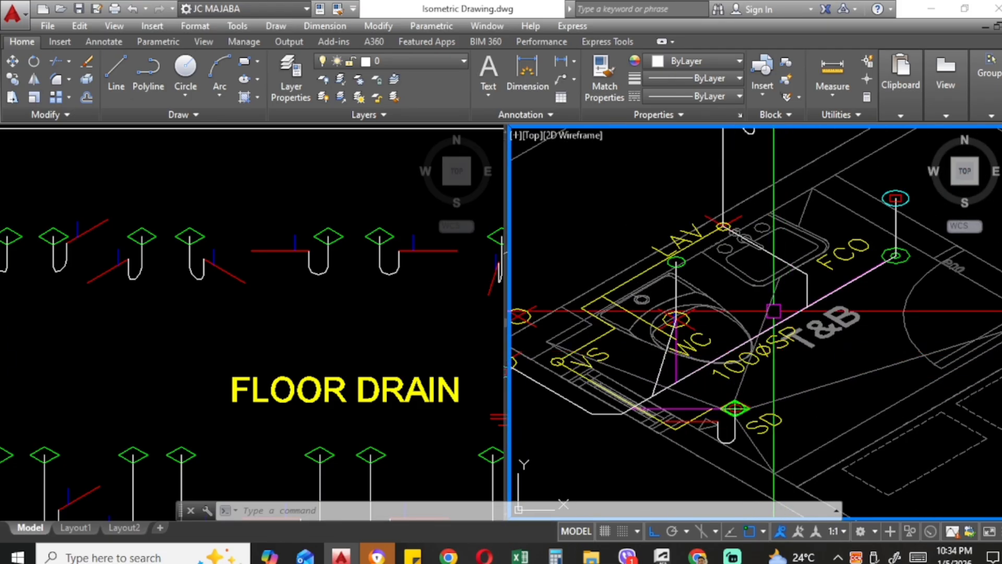
{"action": "scroll", "coordinate": [784, 350], "scroll_direction": "down", "scroll_amount": 3}
{"action": "scroll", "coordinate": [771, 332], "scroll_direction": "up", "scroll_amount": 3}
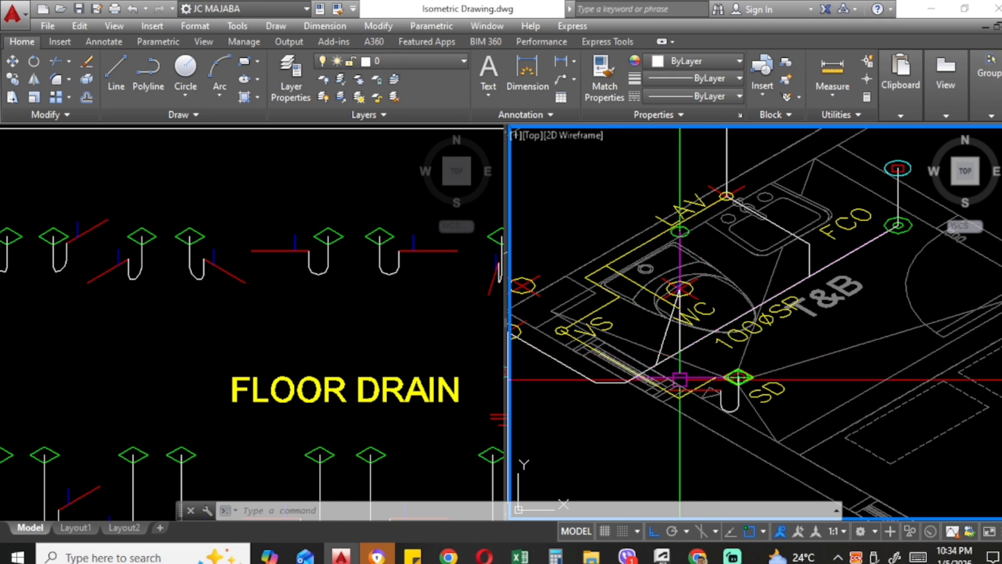
{"action": "scroll", "coordinate": [703, 355], "scroll_direction": "up", "scroll_amount": 4}
{"action": "scroll", "coordinate": [715, 340], "scroll_direction": "down", "scroll_amount": 2}
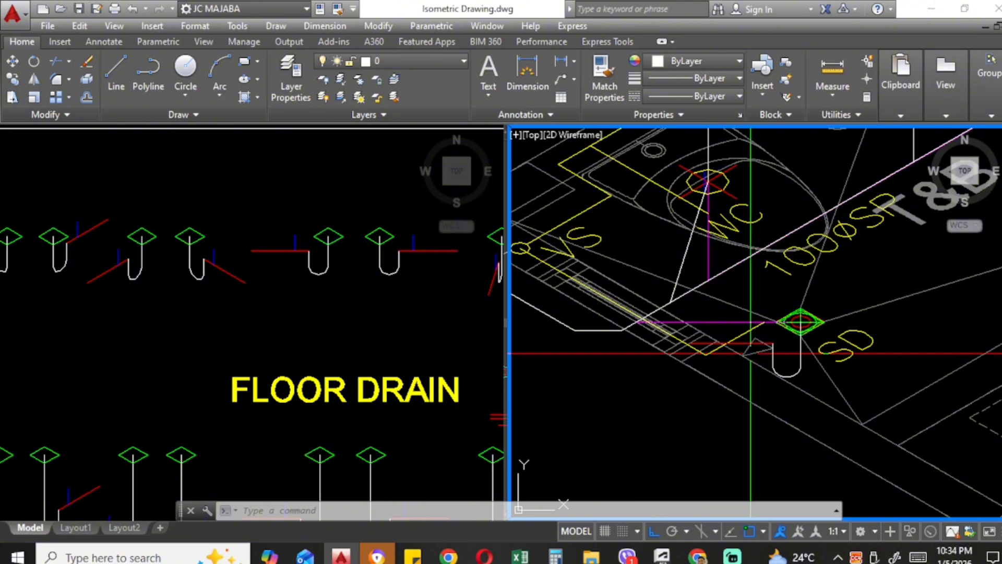
{"action": "scroll", "coordinate": [684, 356], "scroll_direction": "up", "scroll_amount": 2}
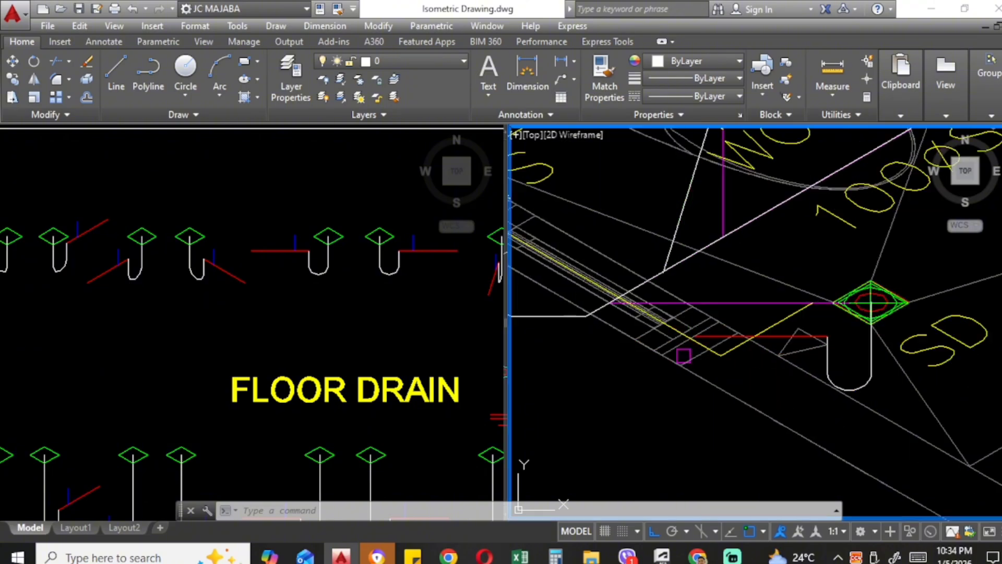
{"action": "scroll", "coordinate": [679, 325], "scroll_direction": "down", "scroll_amount": 2}
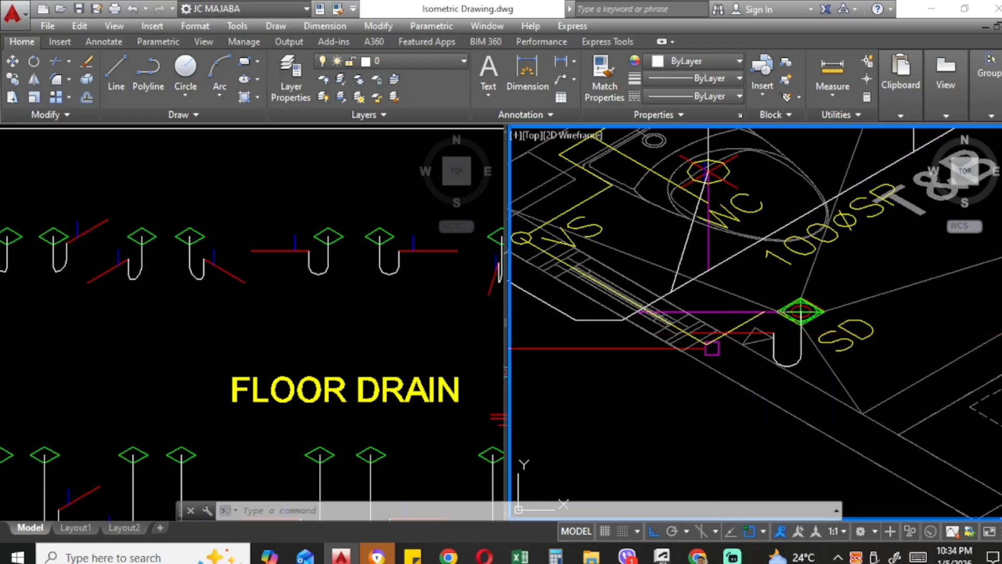
{"action": "scroll", "coordinate": [655, 324], "scroll_direction": "up", "scroll_amount": 2}
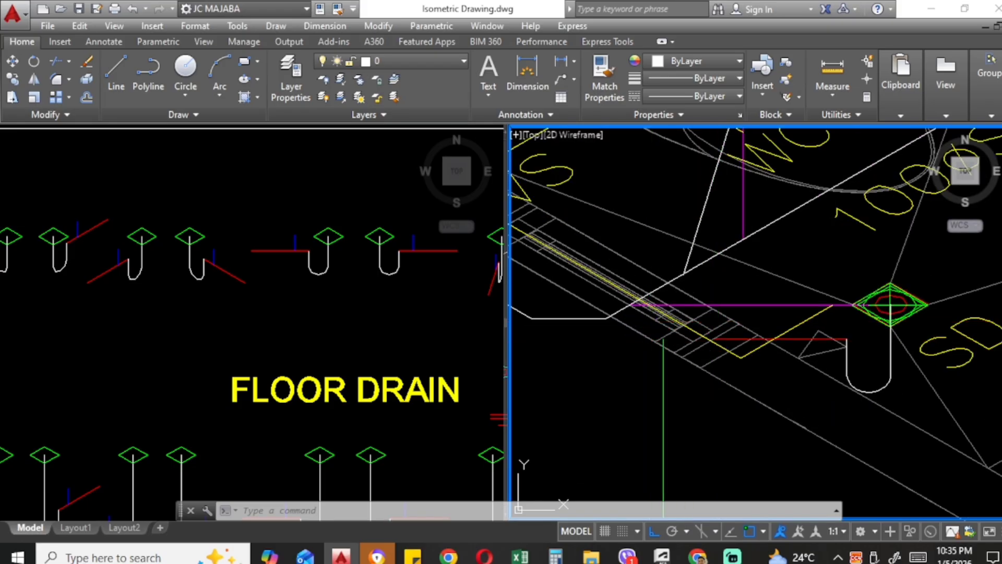
{"action": "middle_click_drag", "start_coordinate": [653, 334], "coordinate": [688, 336]}
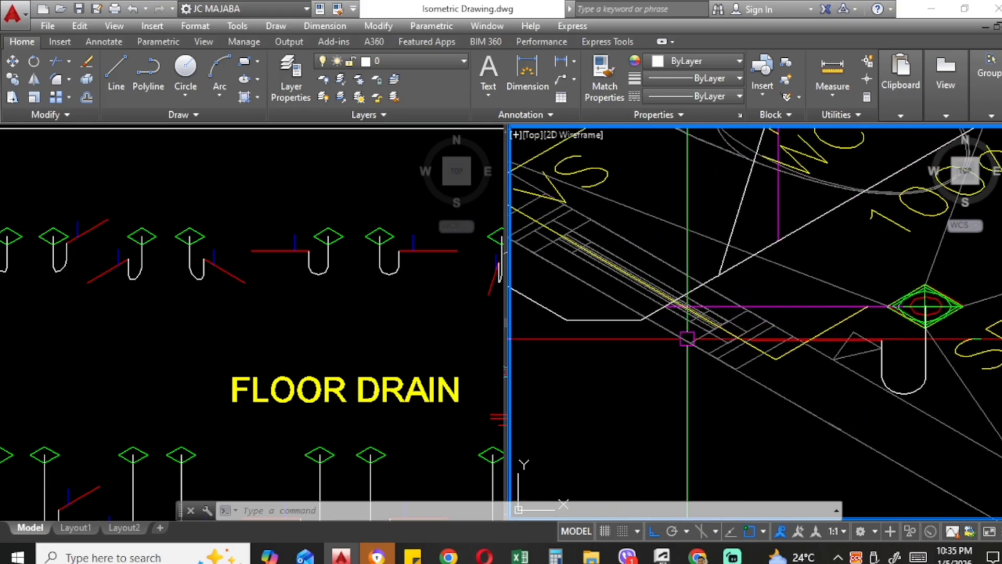
Step: Extend the red horizontal branch line of the SD floor drain detail toward the wall
{"action": "type", "text": "ex"}
{"action": "key", "text": "Return"}
{"action": "key", "text": "Return"}
{"action": "left_click", "coordinate": [711, 338]}
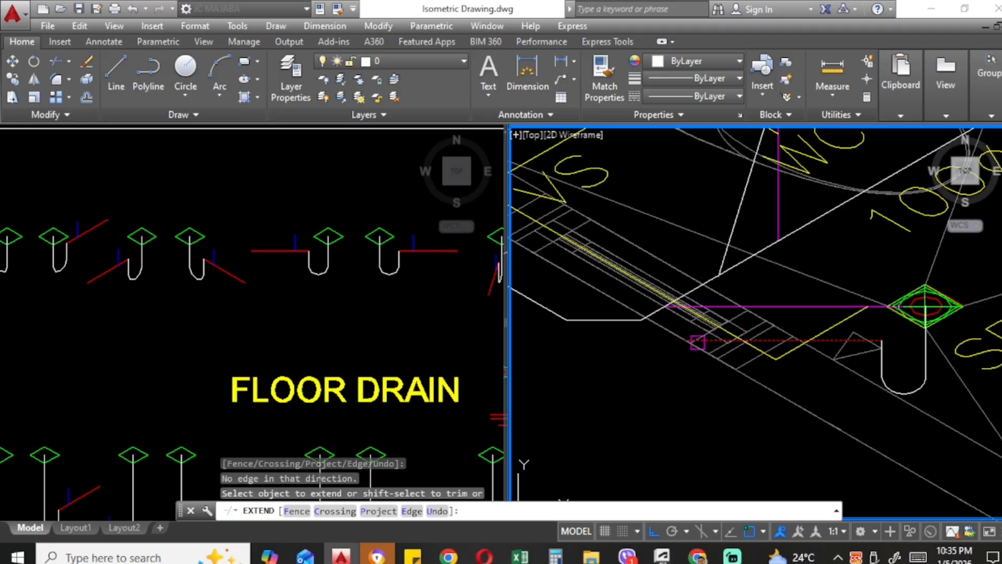
{"action": "key", "text": "Escape"}
{"action": "middle_click_drag", "start_coordinate": [738, 340], "coordinate": [699, 345]}
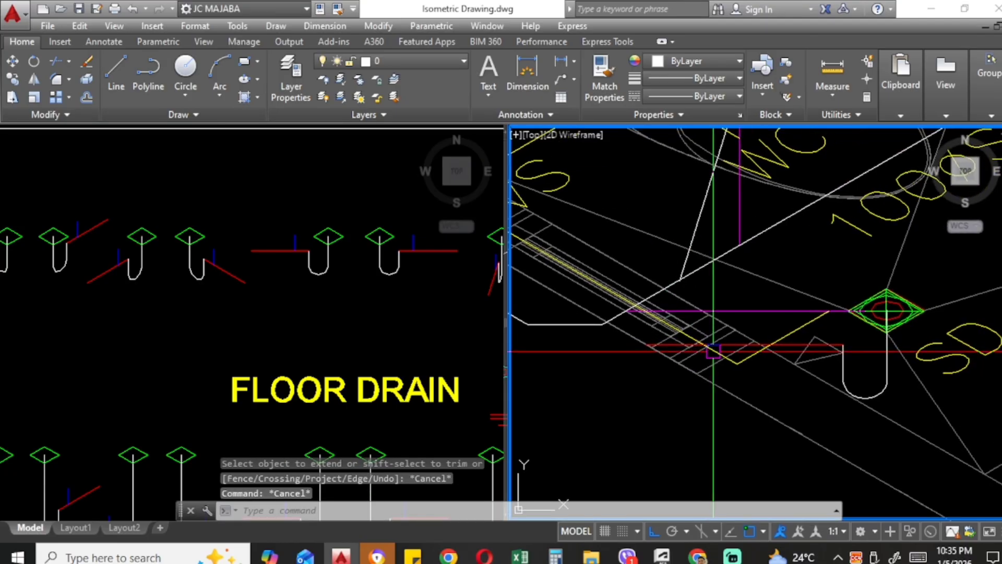
{"action": "type", "text": "pl"}
{"action": "key", "text": "Return"}
{"action": "scroll", "coordinate": [736, 344], "scroll_direction": "up", "scroll_amount": 2}
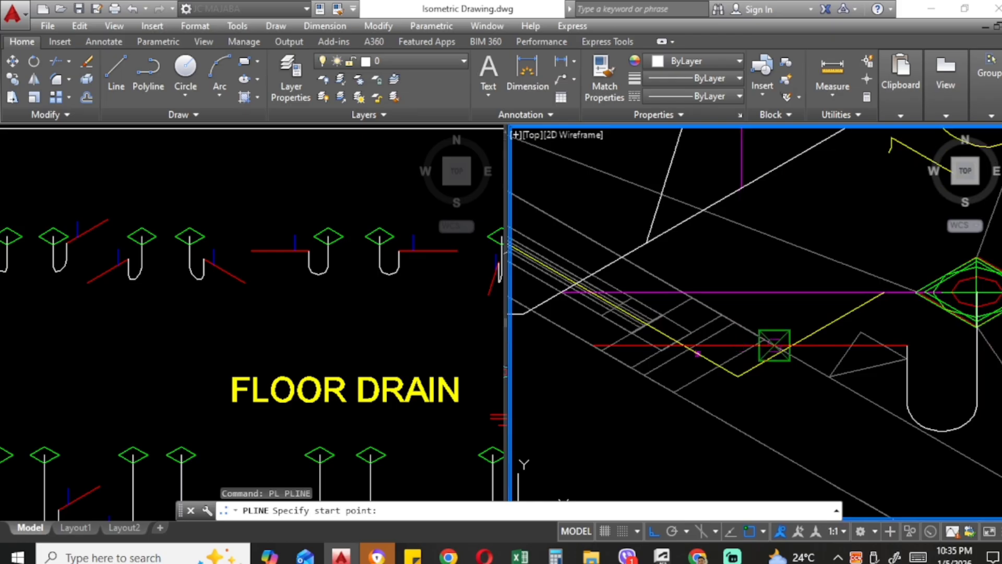
{"action": "left_click", "coordinate": [775, 345]}
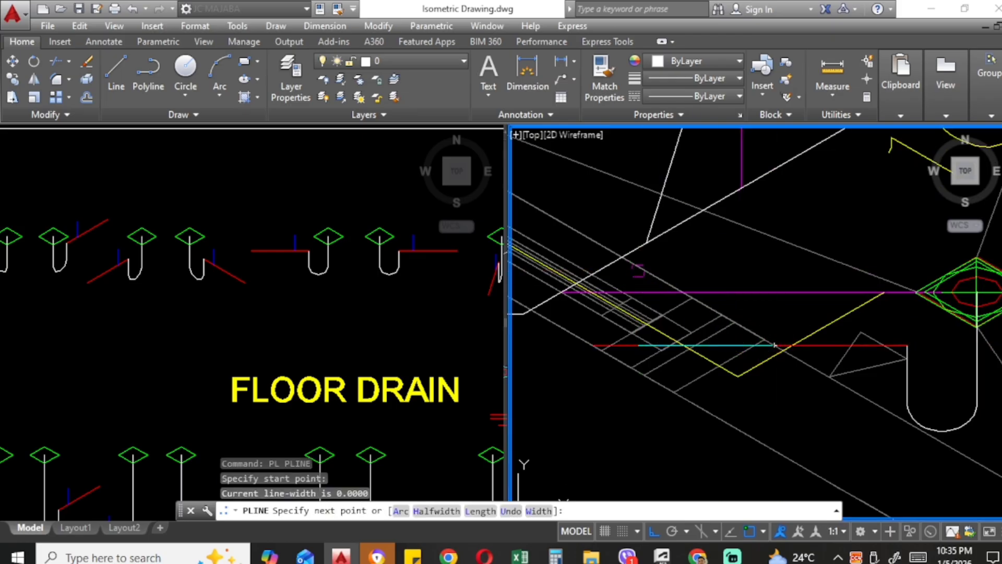
{"action": "scroll", "coordinate": [775, 346], "scroll_direction": "down", "scroll_amount": 2}
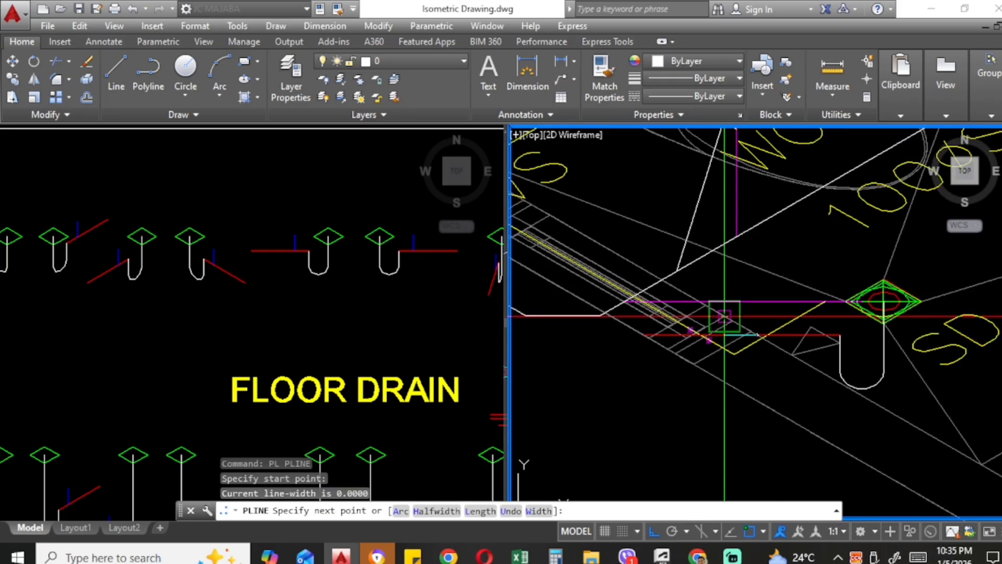
{"action": "key", "text": "Escape"}
{"action": "key", "text": "Escape"}
{"action": "scroll", "coordinate": [724, 317], "scroll_direction": "down", "scroll_amount": 2}
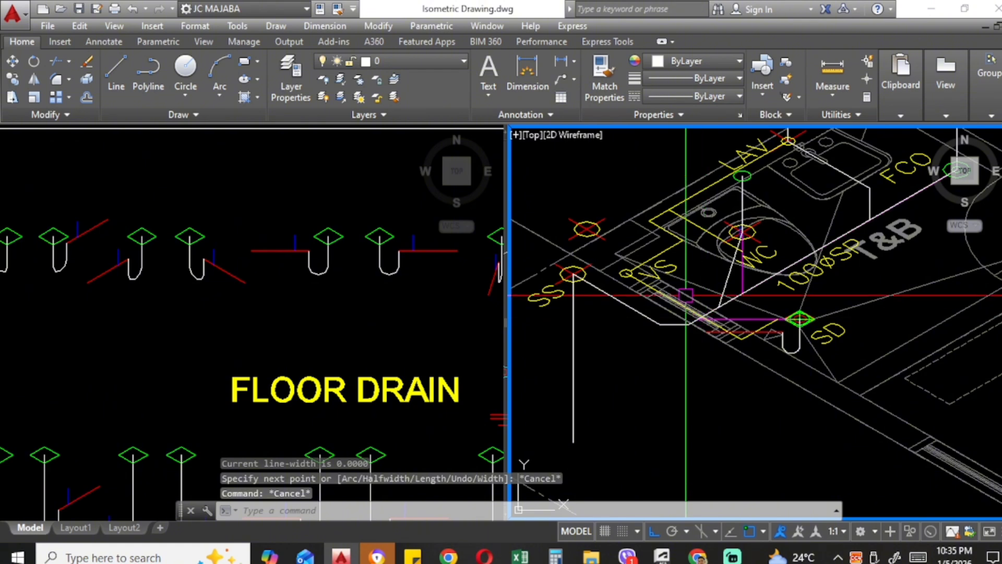
{"action": "key", "text": "Escape"}
{"action": "scroll", "coordinate": [726, 320], "scroll_direction": "up", "scroll_amount": 4}
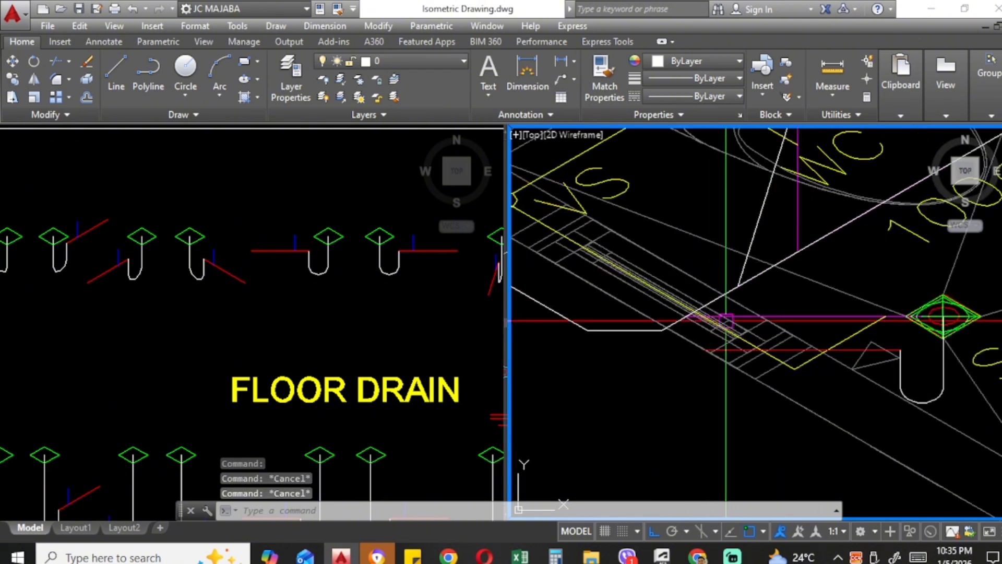
{"action": "left_click", "coordinate": [718, 354]}
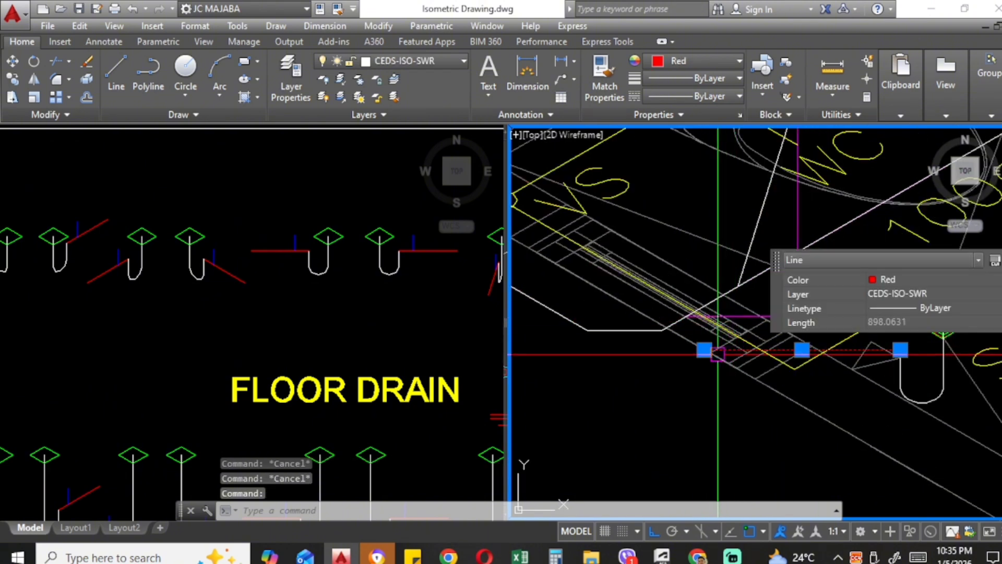
{"action": "key", "text": "Escape"}
{"action": "scroll", "coordinate": [652, 334], "scroll_direction": "down", "scroll_amount": 2}
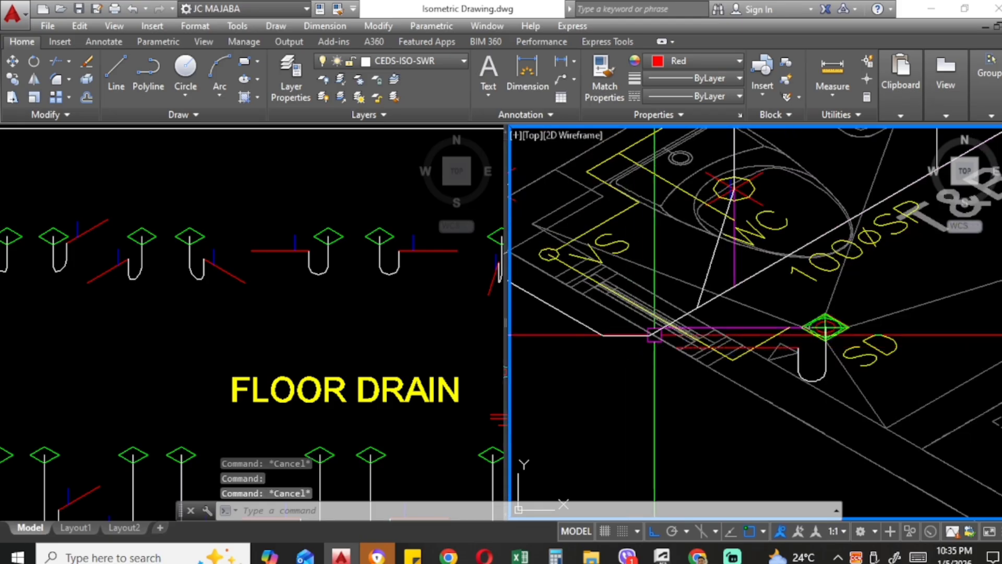
Step: Erase the copied floor drain detail with the horizontal branch at the SD location
{"action": "left_click", "coordinate": [649, 264]}
{"action": "left_click", "coordinate": [881, 403]}
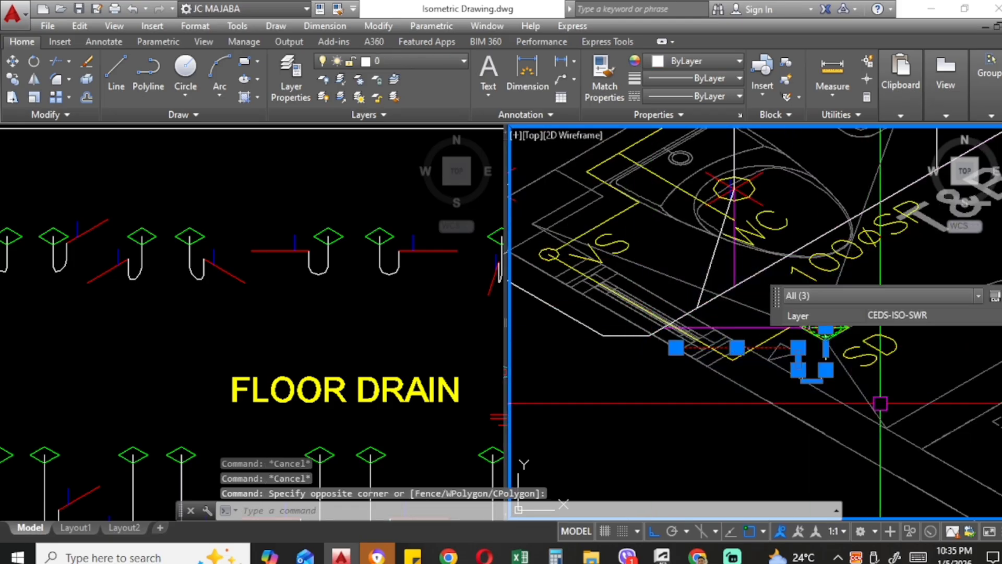
{"action": "type", "text": "e"}
{"action": "key", "text": "Return"}
{"action": "left_click", "coordinate": [779, 299]}
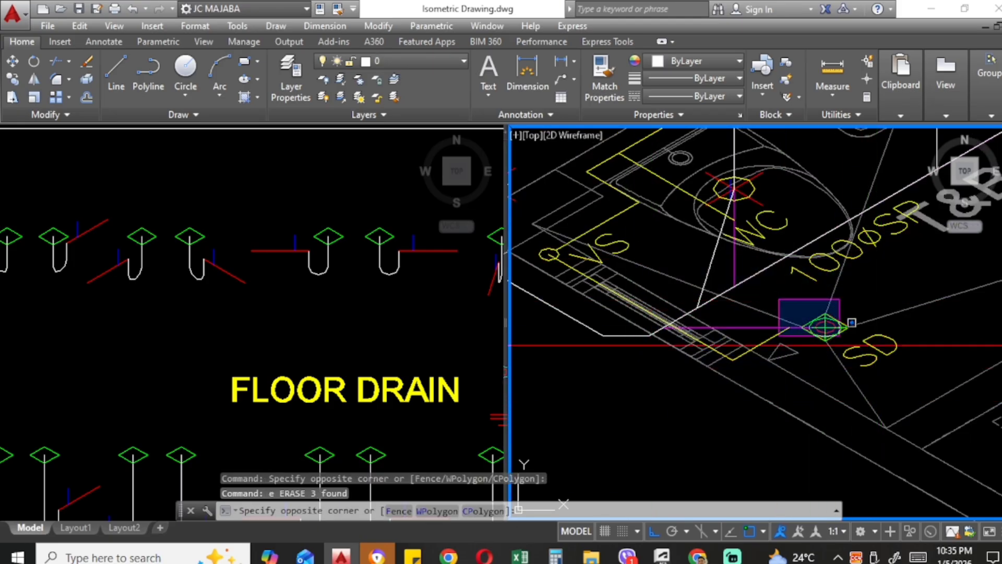
{"action": "key", "text": "Escape"}
Step: Copy the floor drain detail whose branch slopes up to the left, from its diamond's centre to the SD centre on the T&B piping
{"action": "left_click", "coordinate": [347, 296]}
{"action": "scroll", "coordinate": [340, 297], "scroll_direction": "down", "scroll_amount": 2}
{"action": "mouse_move", "coordinate": [397, 287]}
{"action": "middle_mouse_down"}
{"action": "mouse_move", "coordinate": [296, 297]}
{"action": "mouse_move", "coordinate": [430, 301]}
{"action": "middle_mouse_up"}
{"action": "scroll", "coordinate": [140, 271], "scroll_direction": "up", "scroll_amount": 4}
{"action": "left_click", "coordinate": [216, 349]}
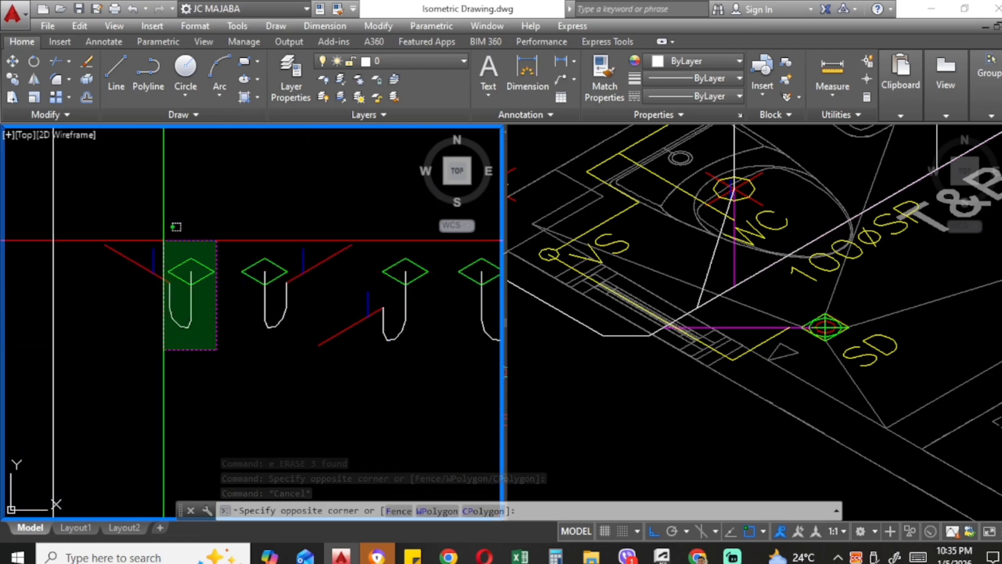
{"action": "left_click", "coordinate": [177, 242]}
{"action": "type", "text": "co"}
{"action": "key", "text": "Return"}
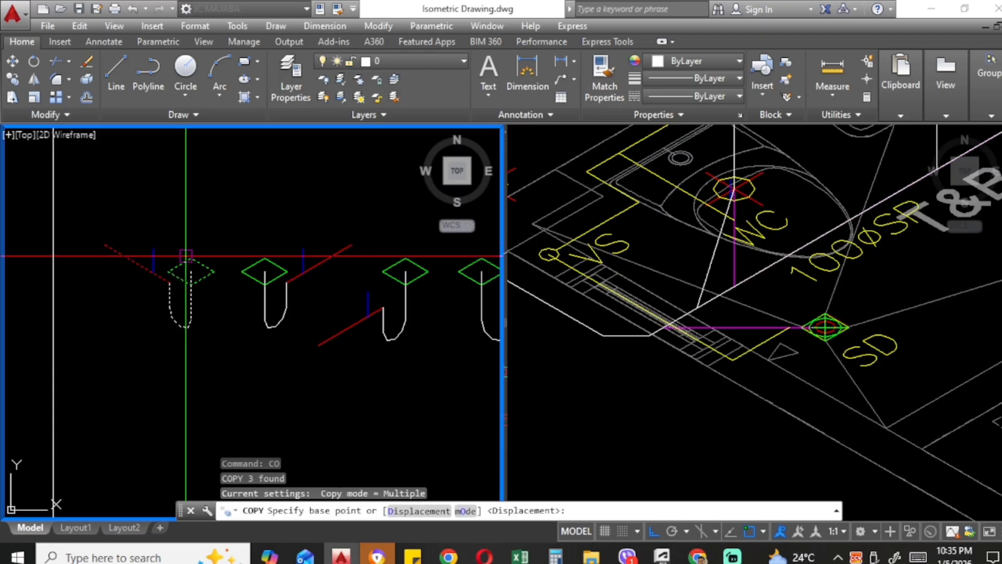
{"action": "left_click", "coordinate": [192, 272]}
{"action": "left_click", "coordinate": [827, 326]}
{"action": "scroll", "coordinate": [833, 322], "scroll_direction": "up", "scroll_amount": 3}
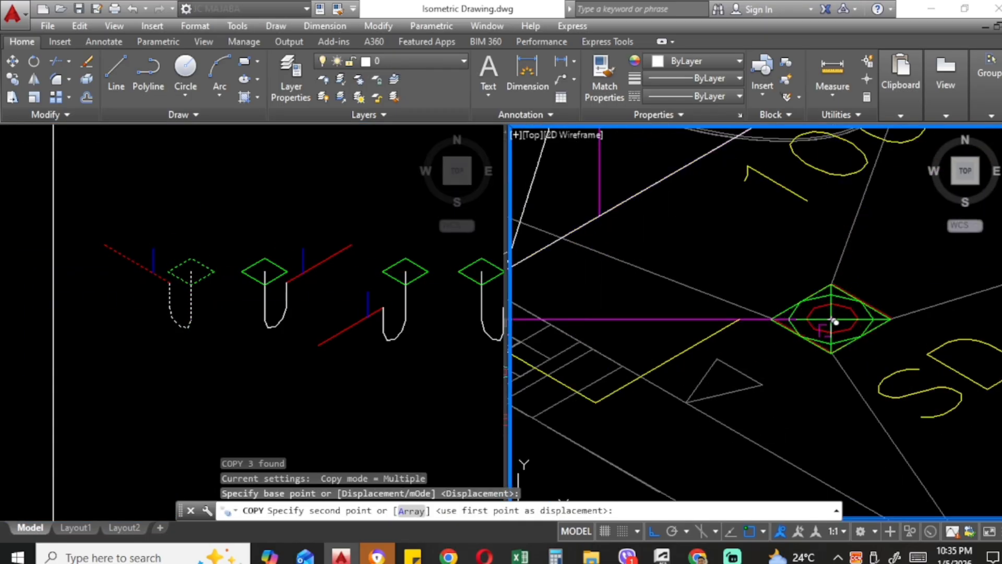
{"action": "left_click", "coordinate": [832, 316]}
{"action": "scroll", "coordinate": [856, 372], "scroll_direction": "down", "scroll_amount": 2}
{"action": "key", "text": "Escape"}
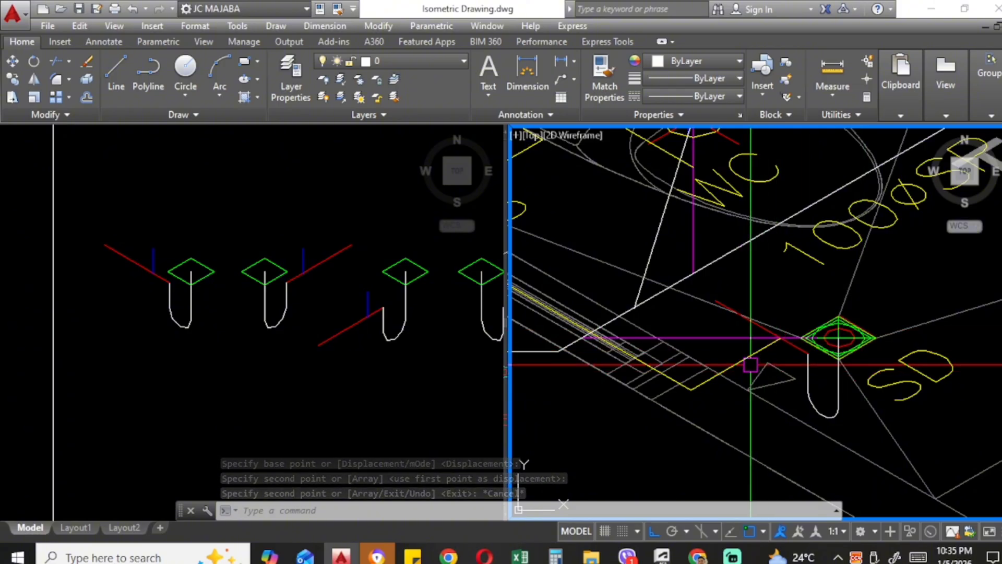
Step: Draw a horizontal polyline from the upper end of the SD drain's red branch leftward to the main pipe
{"action": "scroll", "coordinate": [791, 368], "scroll_direction": "down", "scroll_amount": 1}
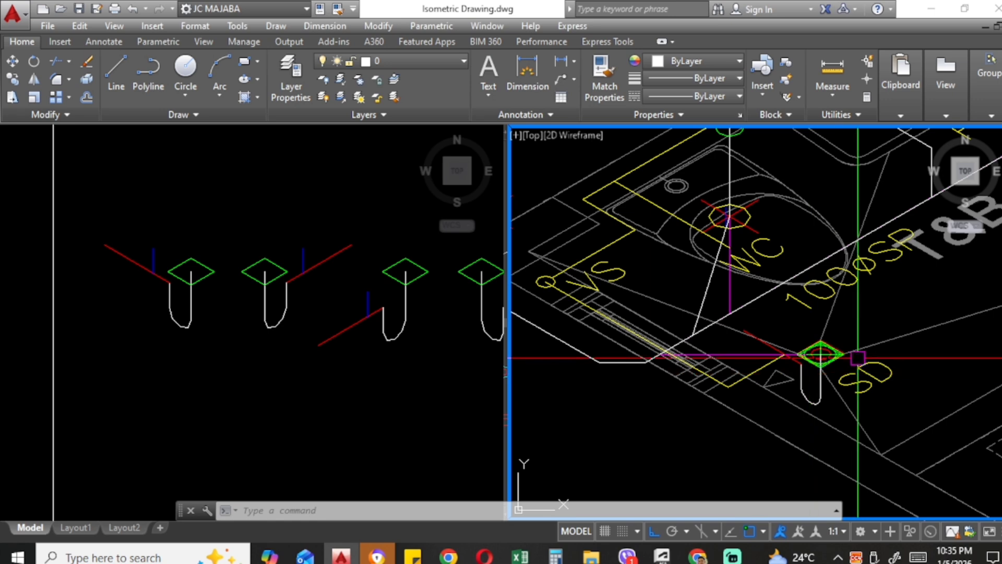
{"action": "scroll", "coordinate": [859, 372], "scroll_direction": "up", "scroll_amount": 2}
{"action": "scroll", "coordinate": [695, 346], "scroll_direction": "up", "scroll_amount": 2}
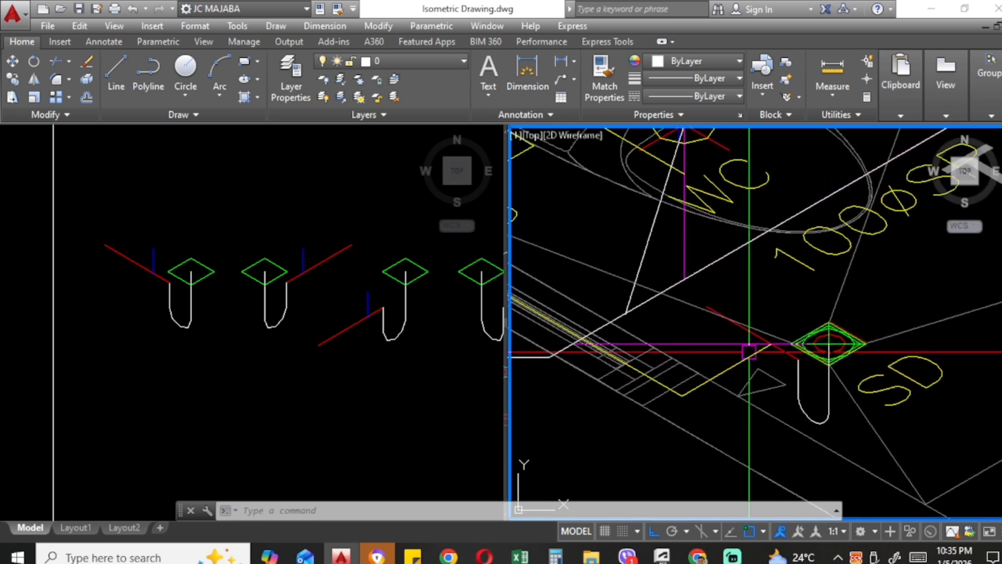
{"action": "type", "text": "pl"}
{"action": "middle_click_drag", "start_coordinate": [748, 339], "coordinate": [842, 354]}
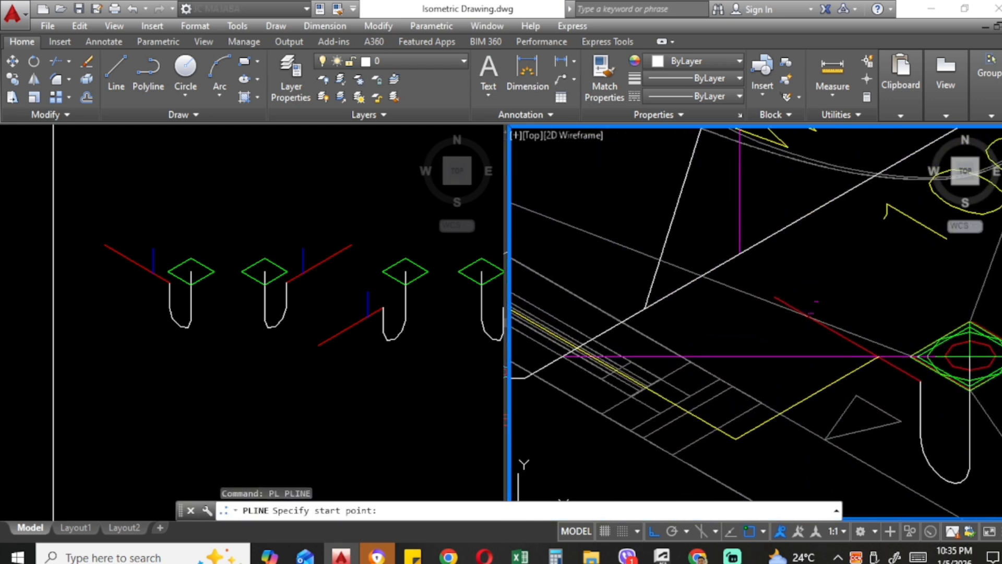
{"action": "left_click", "coordinate": [774, 296]}
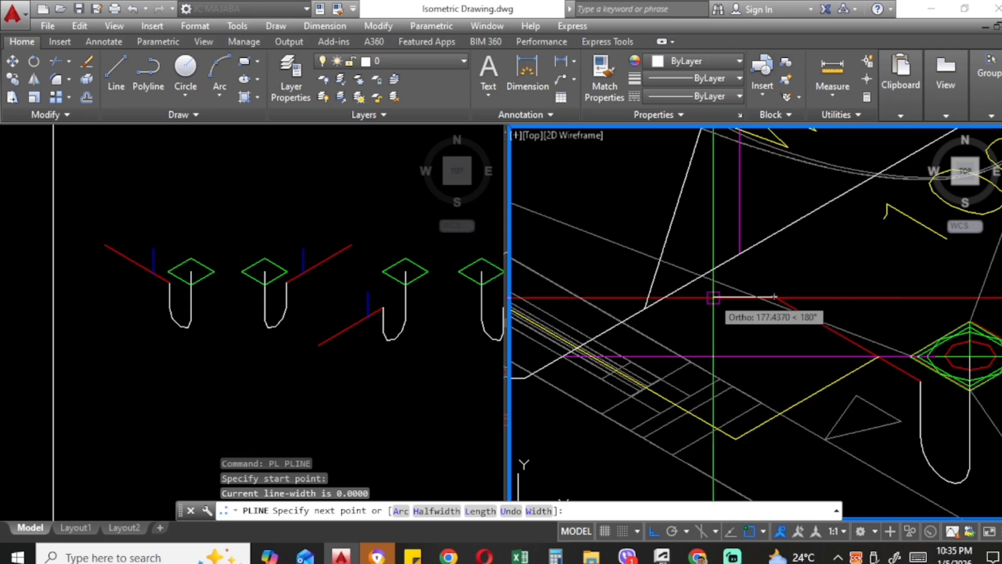
{"action": "scroll", "coordinate": [774, 296], "scroll_direction": "up", "scroll_amount": 3}
{"action": "left_click", "coordinate": [604, 287]}
{"action": "key", "text": "Escape"}
Step: Redraw the view and stretch the new horizontal polyline's left end onto the main pipe polyline
{"action": "type", "text": "r"}
{"action": "key", "text": "Return"}
{"action": "key", "text": "Return"}
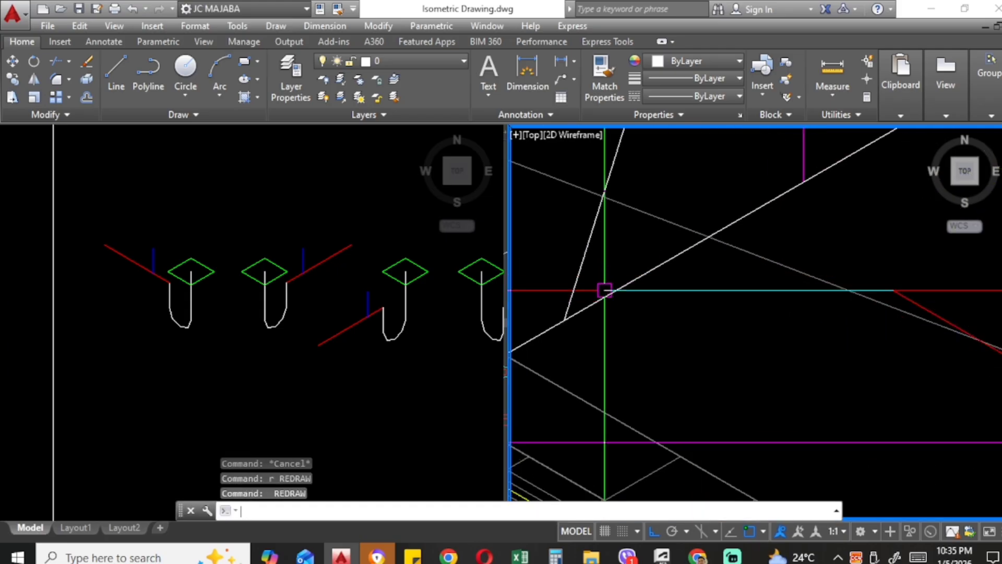
{"action": "scroll", "coordinate": [605, 291], "scroll_direction": "up", "scroll_amount": 3}
{"action": "left_click", "coordinate": [602, 290]}
{"action": "scroll", "coordinate": [648, 291], "scroll_direction": "down", "scroll_amount": 5}
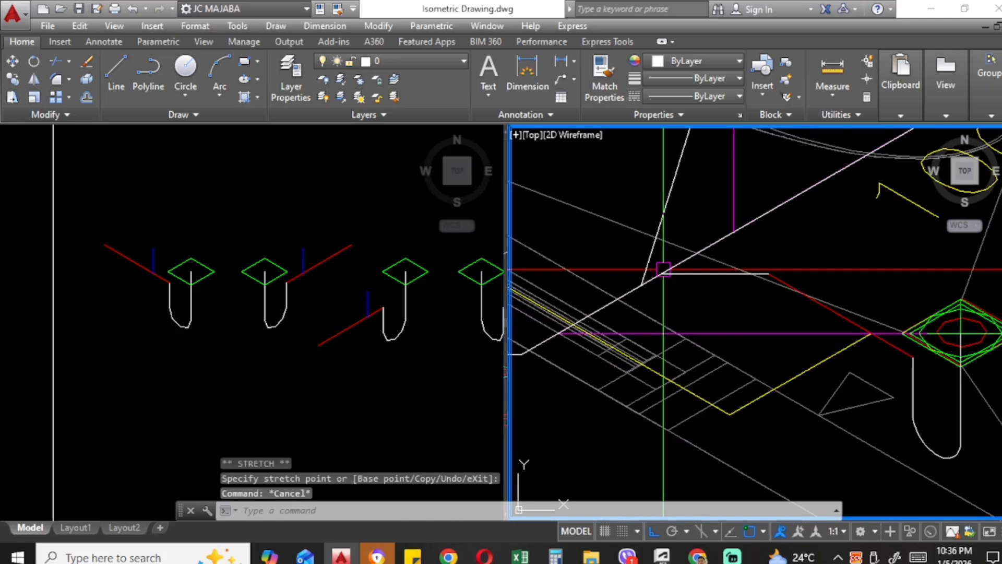
{"action": "scroll", "coordinate": [670, 331], "scroll_direction": "down", "scroll_amount": 3}
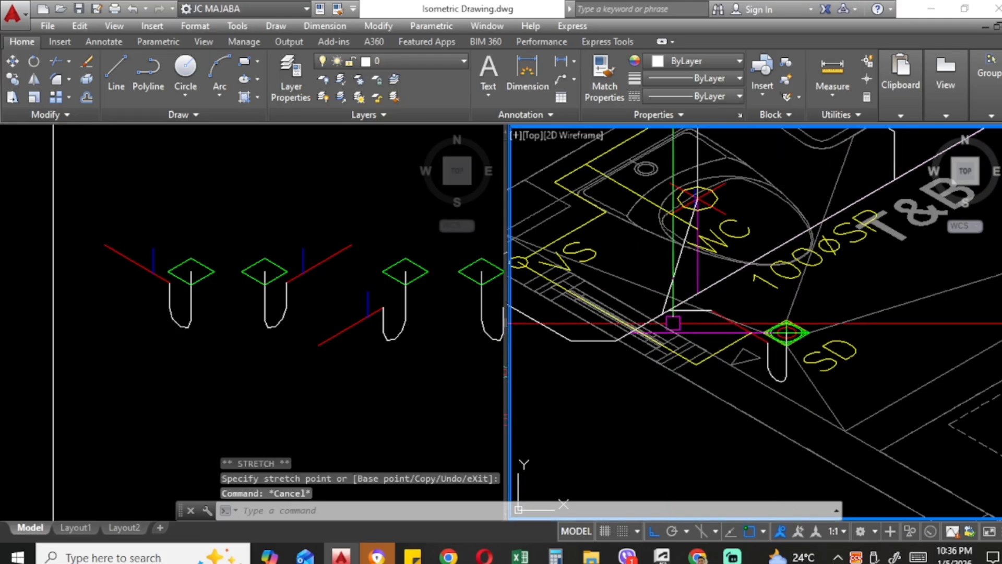
Step: Move the horizontal polyline between the main pipe and the SD drain straight down by about 120 units
{"action": "scroll", "coordinate": [716, 324], "scroll_direction": "up", "scroll_amount": 2}
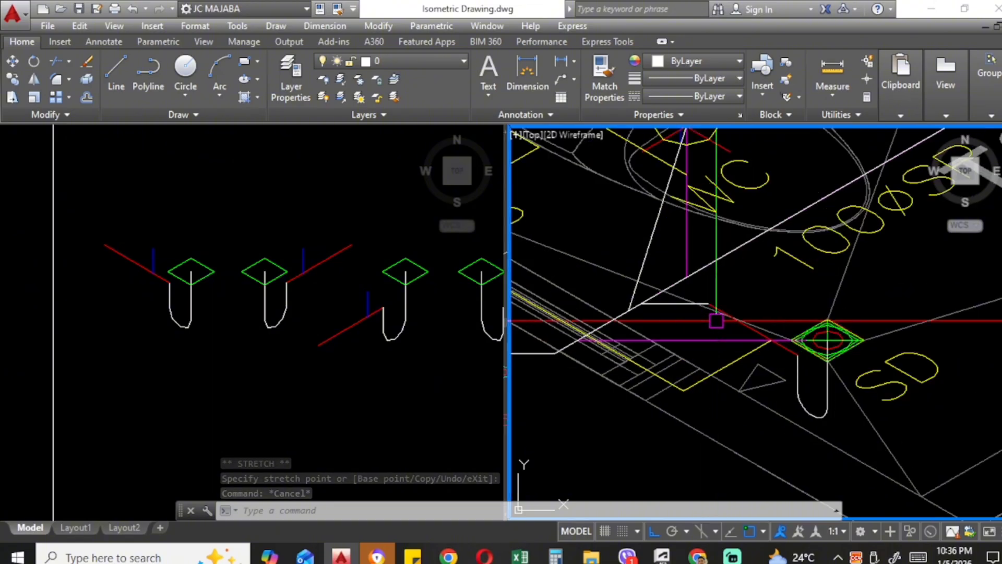
{"action": "scroll", "coordinate": [645, 319], "scroll_direction": "up", "scroll_amount": 2}
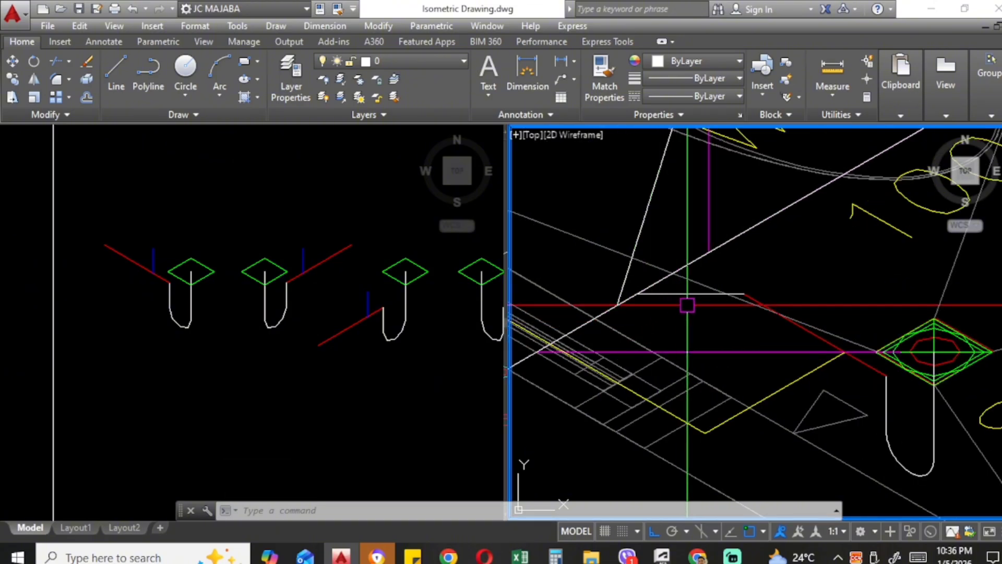
{"action": "scroll", "coordinate": [697, 326], "scroll_direction": "down", "scroll_amount": 2}
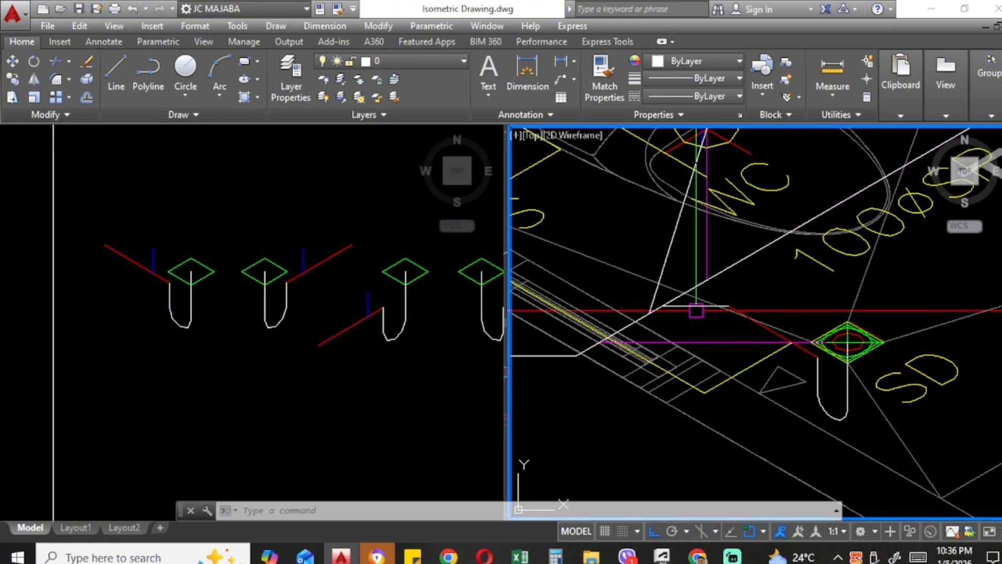
{"action": "left_click", "coordinate": [697, 308]}
{"action": "type", "text": "m"}
{"action": "key", "text": "Return"}
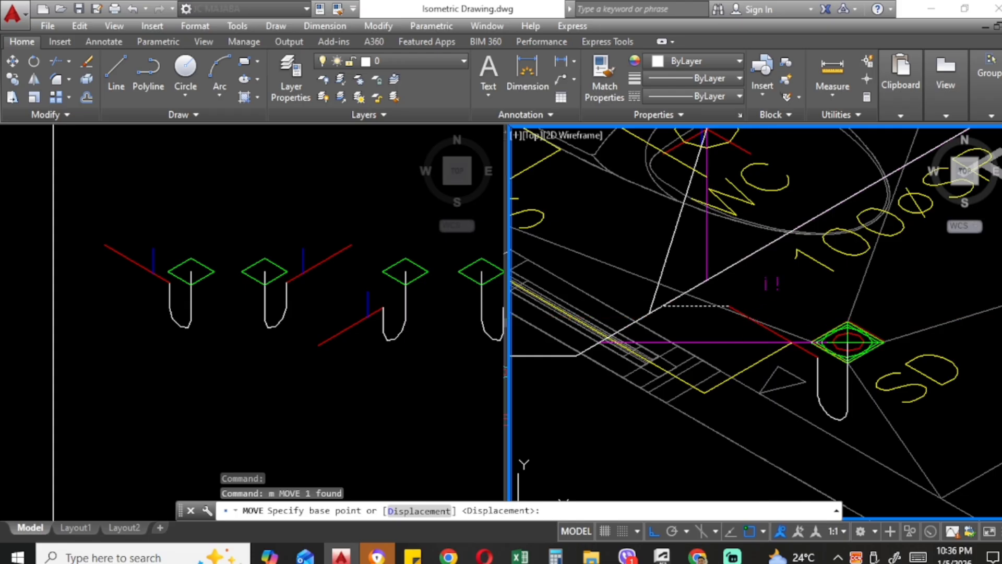
{"action": "left_click", "coordinate": [775, 275]}
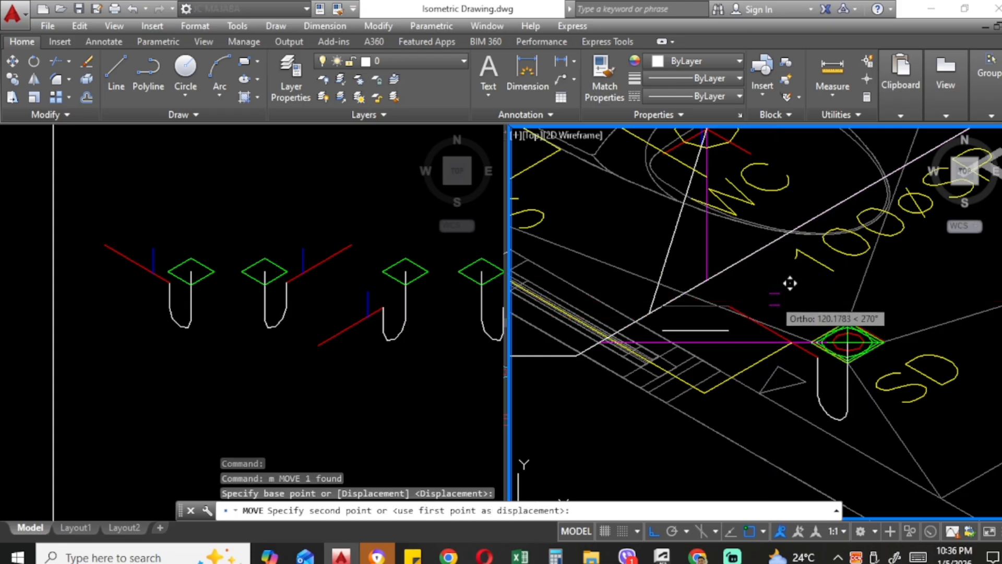
{"action": "key", "text": "Escape"}
{"action": "key", "text": "Escape"}
Step: Shorten the SD drain's red branch by stretching its upper end to the right end of the horizontal polyline
{"action": "type", "text": "ex"}
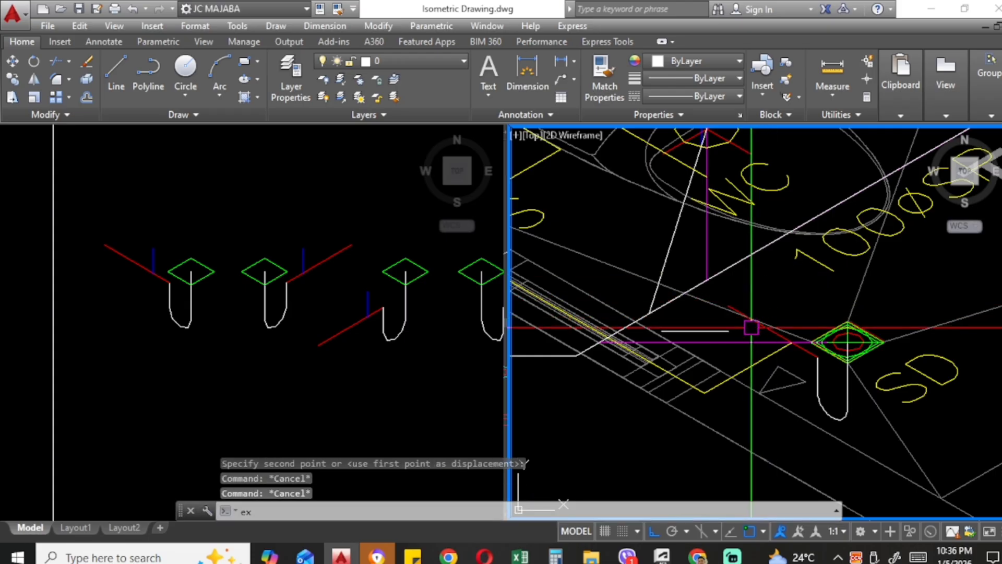
{"action": "key", "text": "Return"}
{"action": "key", "text": "Escape"}
{"action": "scroll", "coordinate": [754, 329], "scroll_direction": "up", "scroll_amount": 5}
{"action": "left_click", "coordinate": [749, 312]}
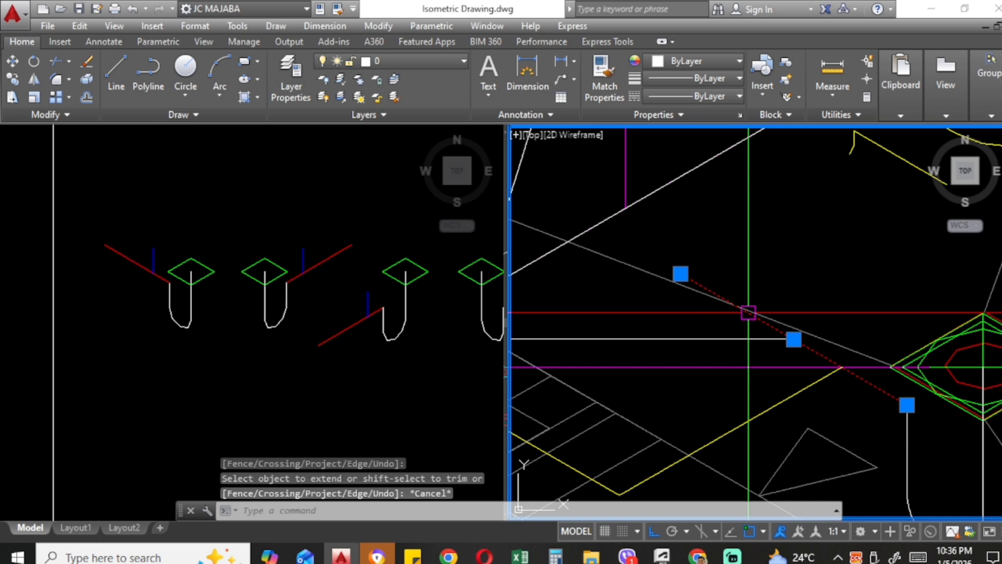
{"action": "left_click", "coordinate": [686, 275]}
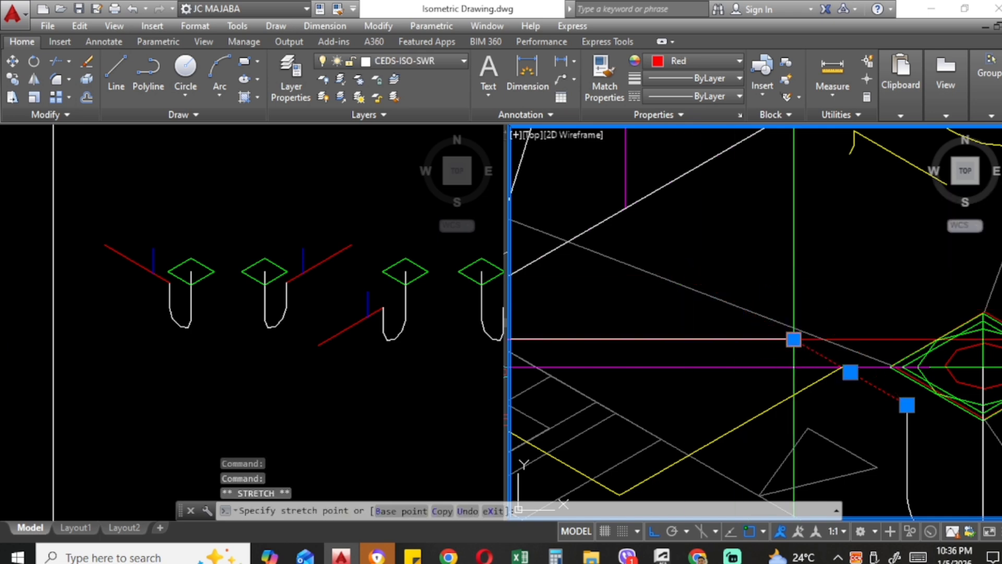
{"action": "left_click", "coordinate": [794, 340]}
Step: Extend the left end of the horizontal polyline to the main pipe
{"action": "scroll", "coordinate": [794, 340], "scroll_direction": "down", "scroll_amount": 3}
{"action": "key", "text": "Escape"}
{"action": "key", "text": "Escape"}
{"action": "type", "text": "ex"}
{"action": "key", "text": "Return"}
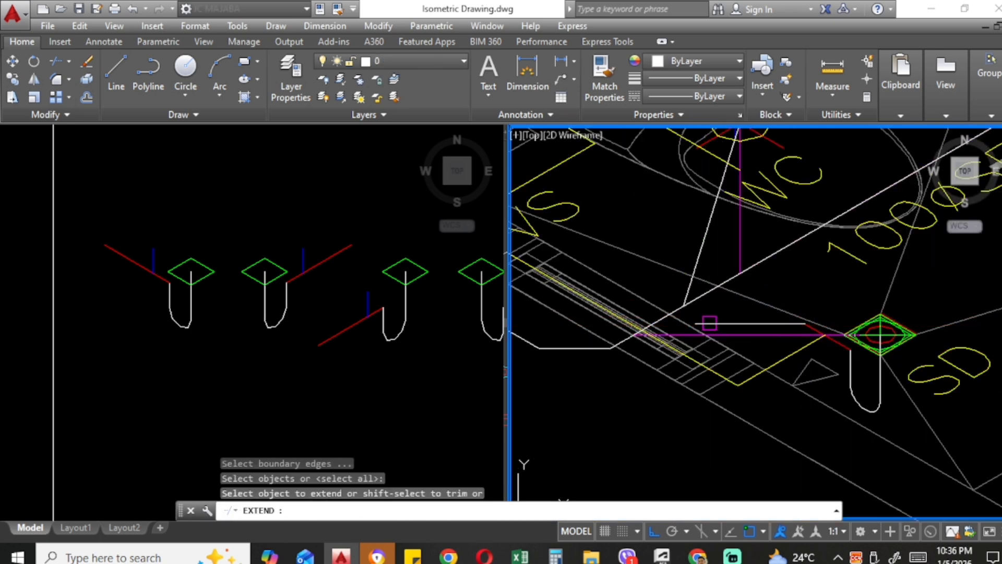
{"action": "key", "text": "Escape"}
Step: Match the SD drain's red branch to the properties of the white piping
{"action": "scroll", "coordinate": [708, 322], "scroll_direction": "down", "scroll_amount": 2}
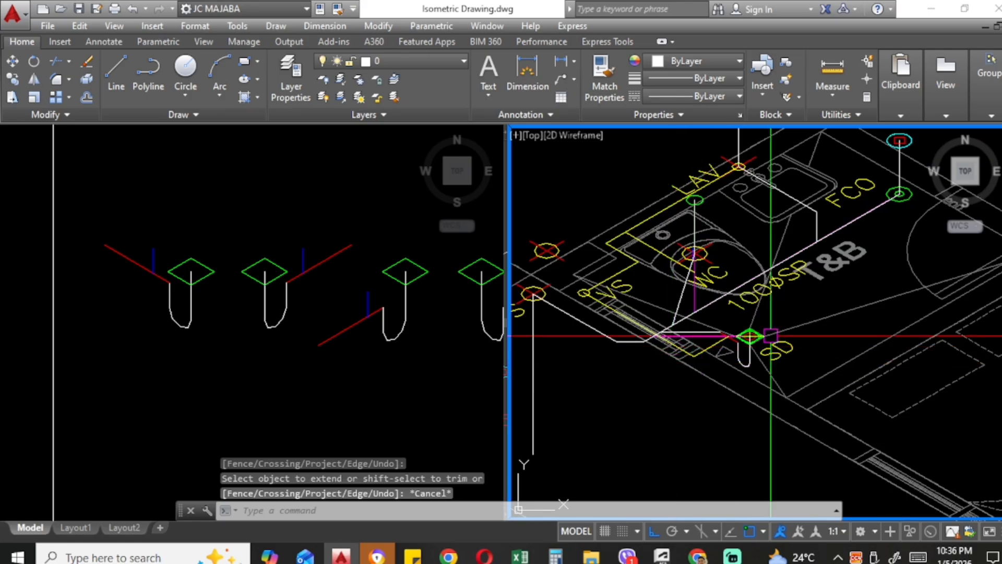
{"action": "type", "text": "ma"}
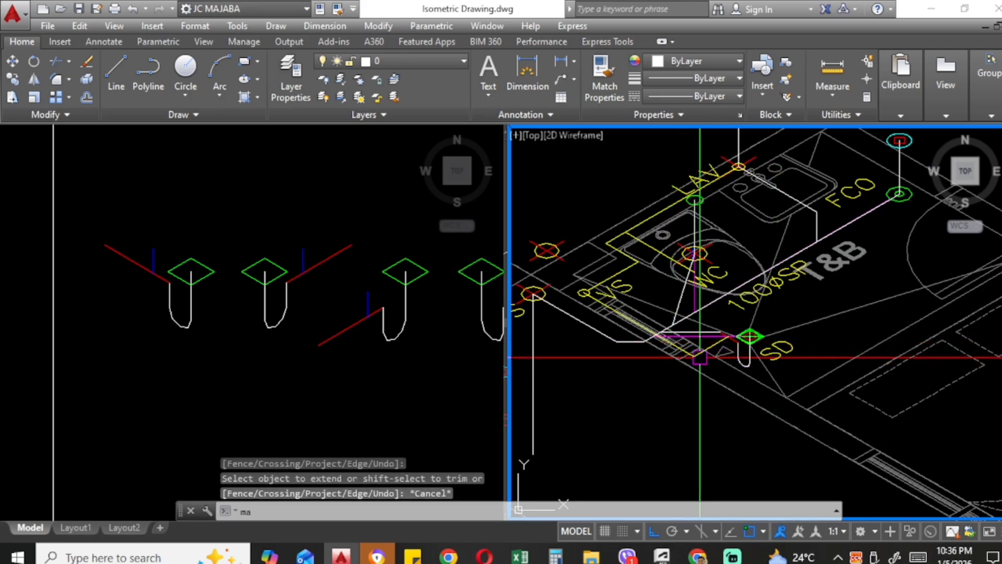
{"action": "key", "text": "Return"}
{"action": "scroll", "coordinate": [740, 360], "scroll_direction": "up", "scroll_amount": 3}
{"action": "left_click", "coordinate": [728, 311]}
{"action": "key", "text": "Escape"}
{"action": "scroll", "coordinate": [711, 307], "scroll_direction": "down", "scroll_amount": 5}
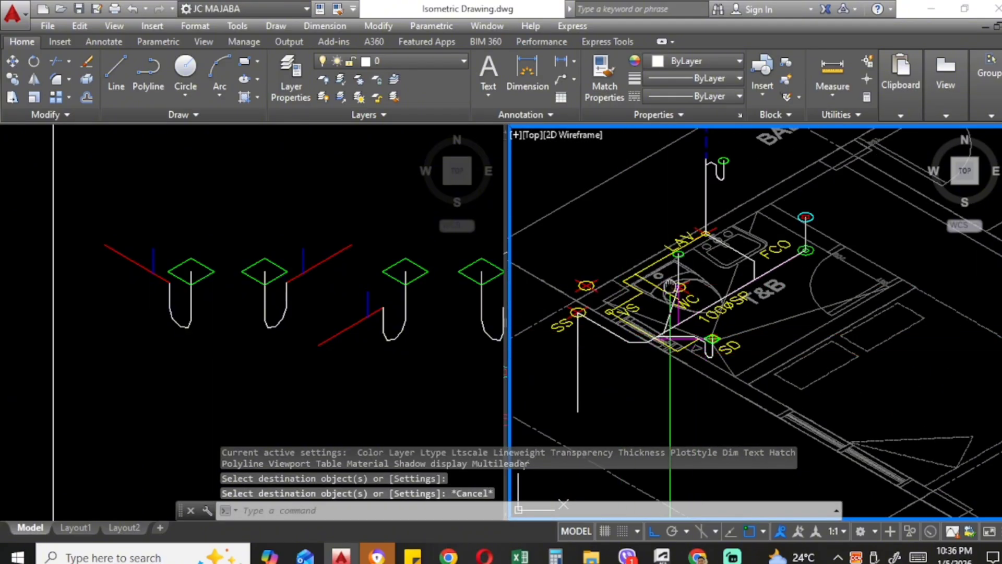
Step: Examine the second floor T&B piping, the floor isometrics and the DS and DD locations on the roof deck plan
{"action": "middle_click_drag", "start_coordinate": [670, 285], "coordinate": [662, 303]}
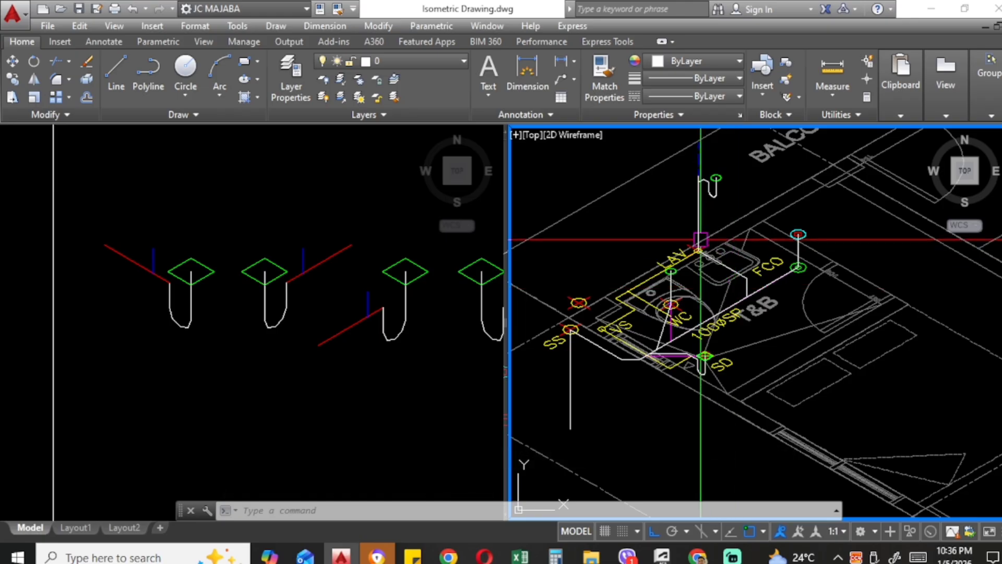
{"action": "middle_click_drag", "start_coordinate": [709, 281], "coordinate": [737, 297]}
{"action": "scroll", "coordinate": [749, 276], "scroll_direction": "up", "scroll_amount": 2}
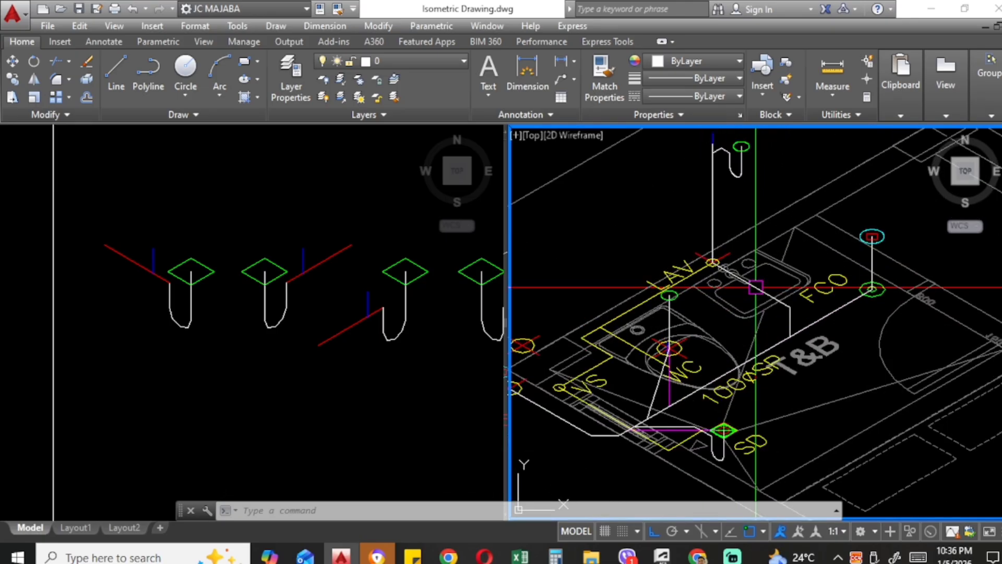
{"action": "scroll", "coordinate": [719, 263], "scroll_direction": "down", "scroll_amount": 2}
{"action": "scroll", "coordinate": [808, 293], "scroll_direction": "up", "scroll_amount": 2}
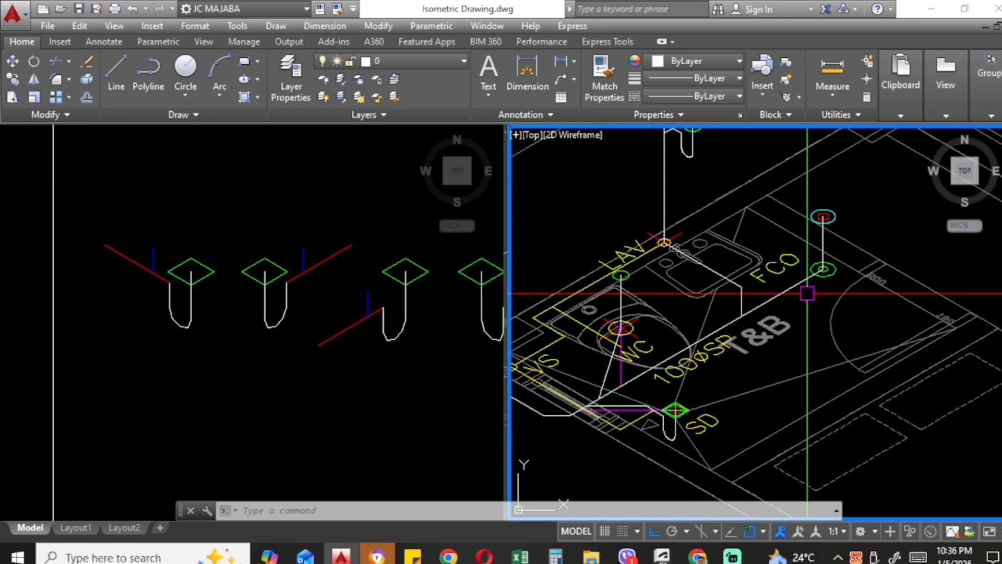
{"action": "scroll", "coordinate": [813, 245], "scroll_direction": "down", "scroll_amount": 2}
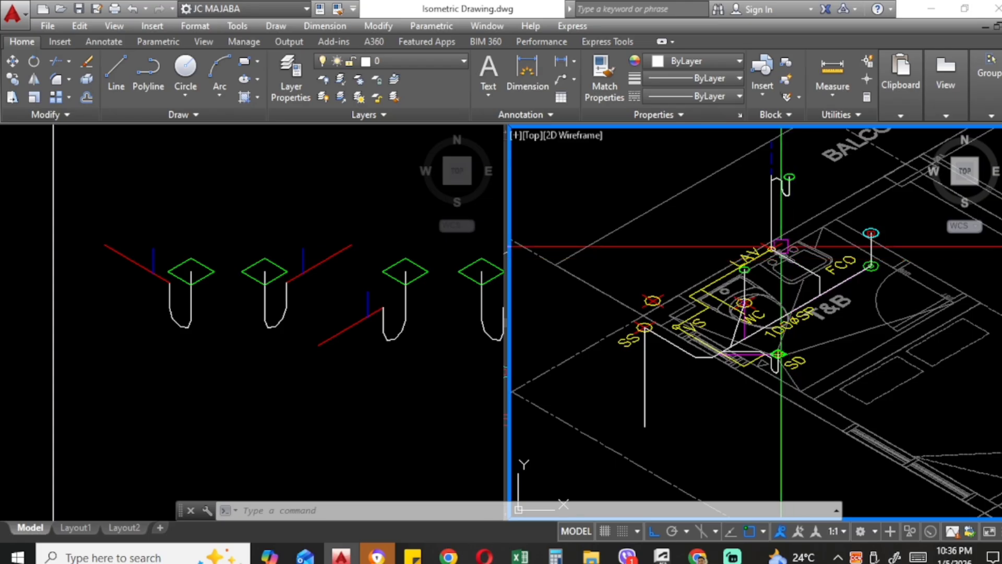
{"action": "scroll", "coordinate": [698, 328], "scroll_direction": "down", "scroll_amount": 3}
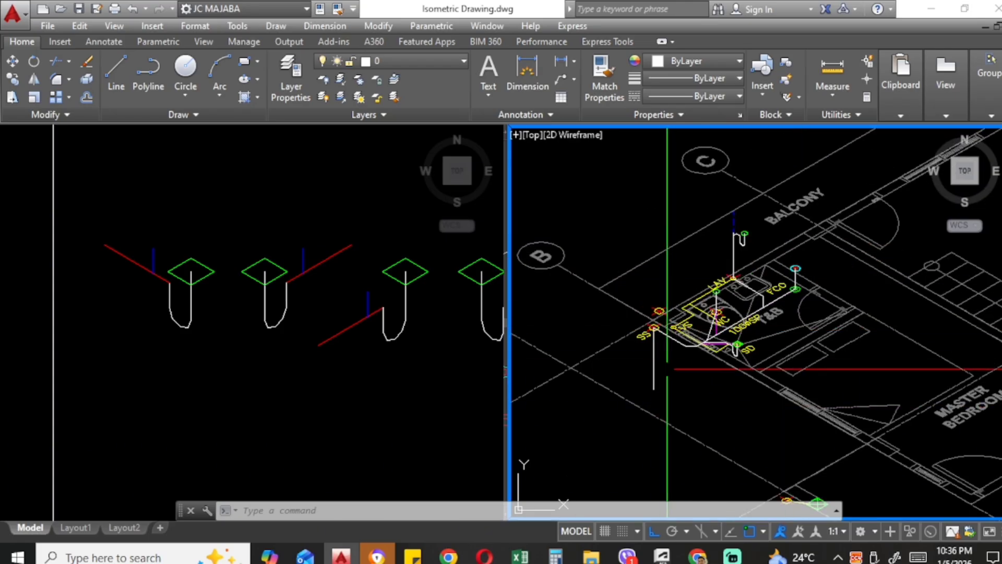
{"action": "scroll", "coordinate": [674, 376], "scroll_direction": "down", "scroll_amount": 4}
{"action": "scroll", "coordinate": [663, 352], "scroll_direction": "up", "scroll_amount": 4}
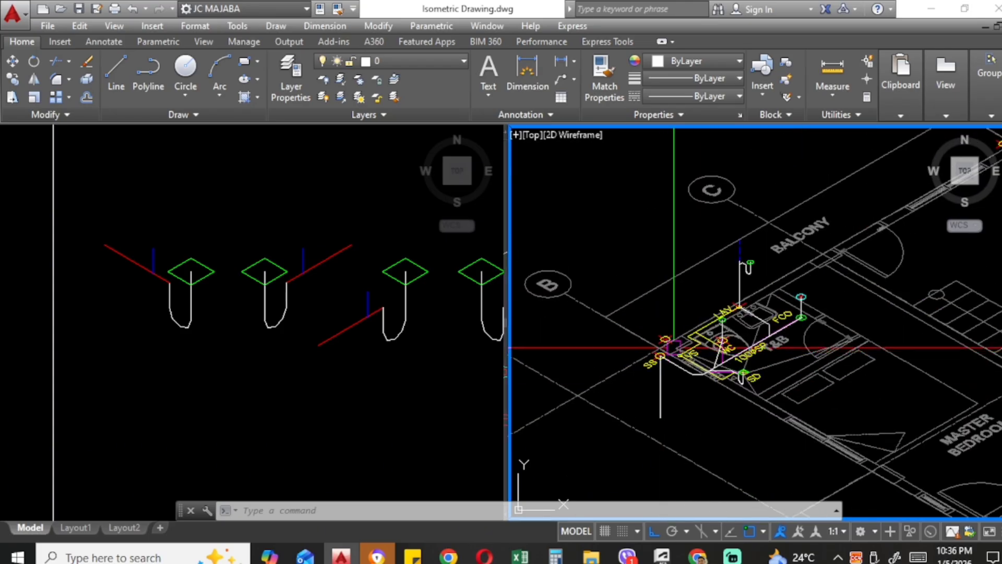
{"action": "scroll", "coordinate": [729, 328], "scroll_direction": "down", "scroll_amount": 3}
{"action": "scroll", "coordinate": [819, 341], "scroll_direction": "down", "scroll_amount": 1}
{"action": "scroll", "coordinate": [733, 308], "scroll_direction": "up", "scroll_amount": 2}
{"action": "scroll", "coordinate": [732, 308], "scroll_direction": "down", "scroll_amount": 6}
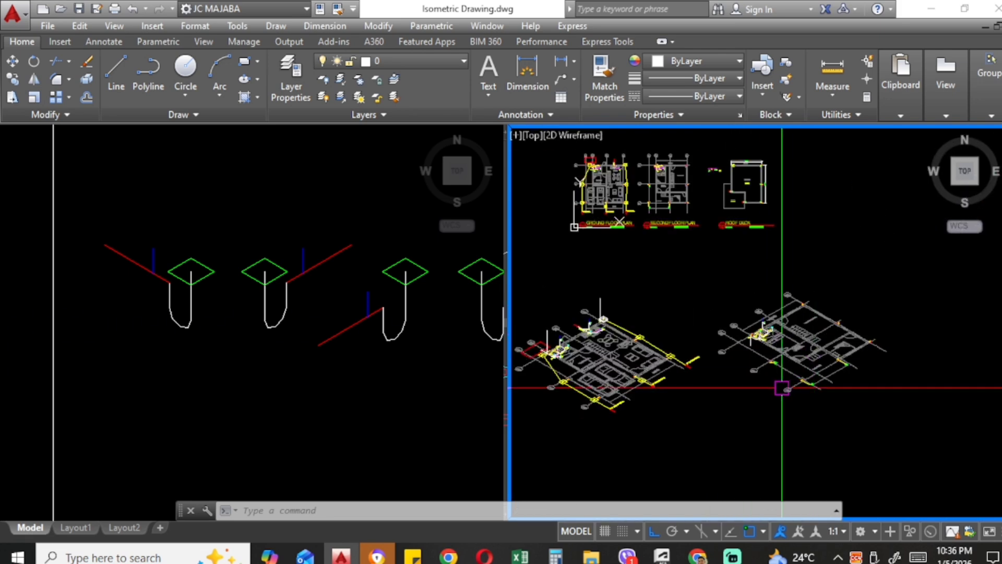
{"action": "scroll", "coordinate": [761, 343], "scroll_direction": "down", "scroll_amount": 3}
{"action": "scroll", "coordinate": [760, 342], "scroll_direction": "up", "scroll_amount": 7}
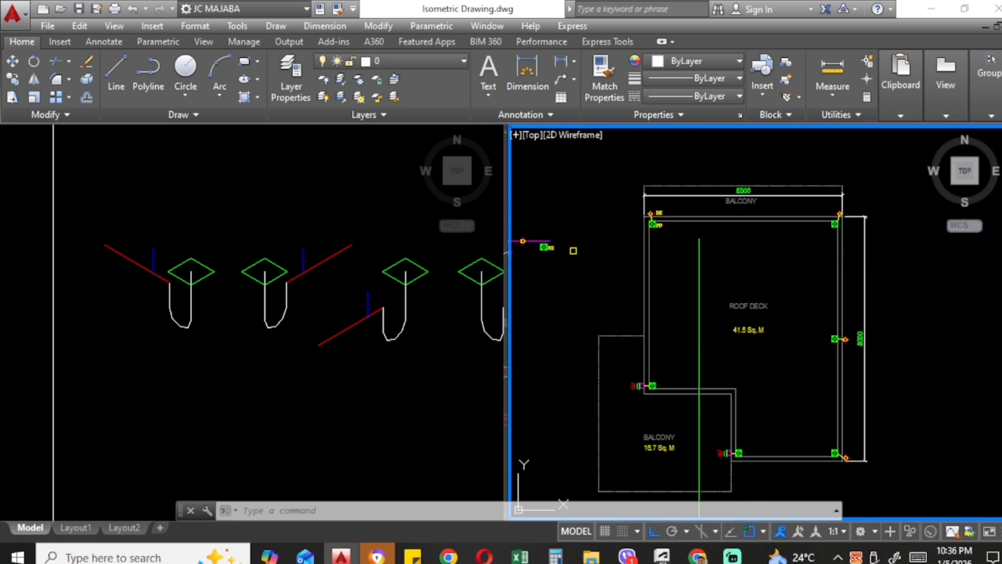
{"action": "scroll", "coordinate": [667, 212], "scroll_direction": "up", "scroll_amount": 4}
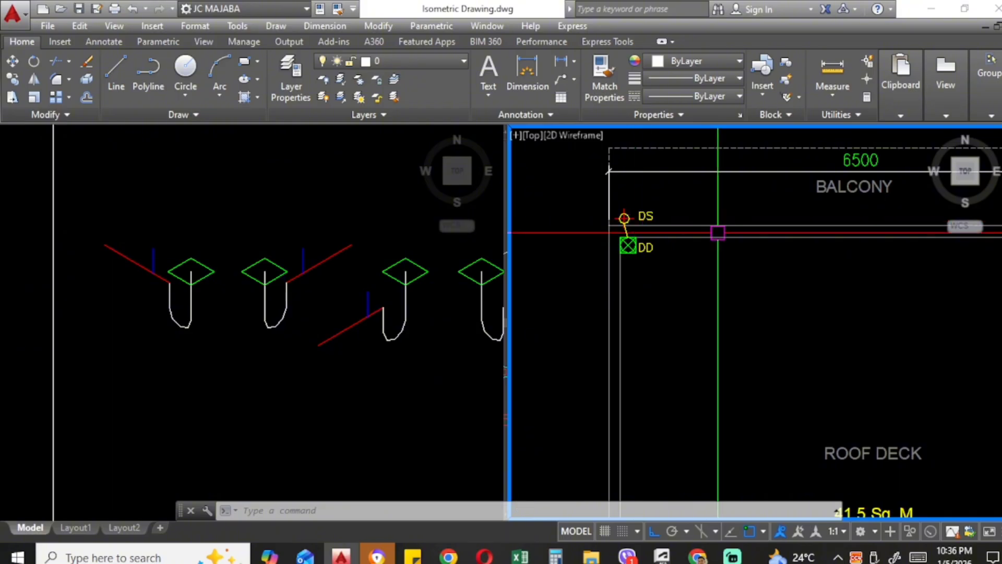
{"action": "scroll", "coordinate": [718, 232], "scroll_direction": "down", "scroll_amount": 6}
{"action": "scroll", "coordinate": [773, 309], "scroll_direction": "up", "scroll_amount": 2}
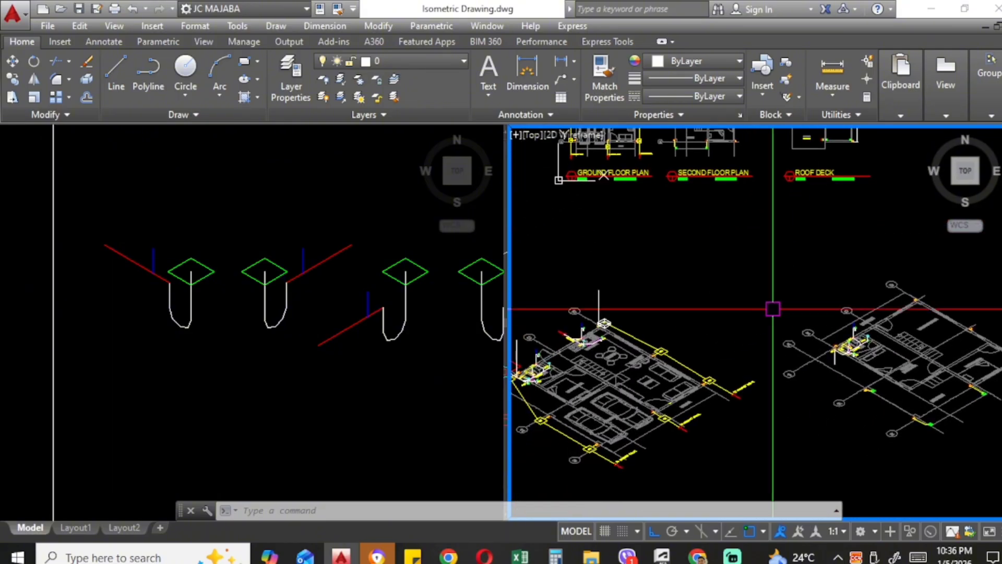
Step: Copy the 6000-long vertical line at the grid D catch basin from its lower end to the centre of the next downspout
{"action": "scroll", "coordinate": [580, 300], "scroll_direction": "up", "scroll_amount": 3}
{"action": "left_click", "coordinate": [568, 295]}
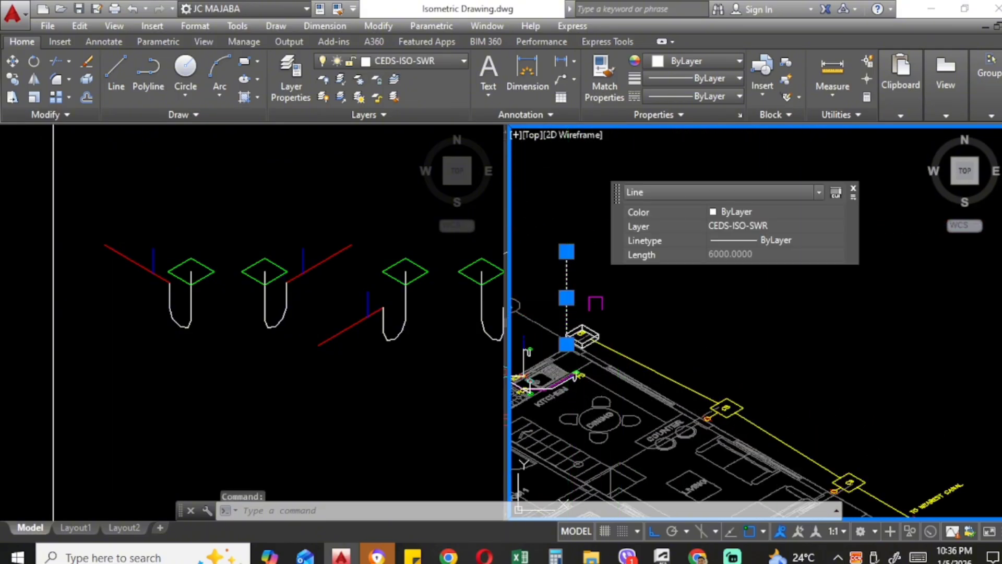
{"action": "middle_click_drag", "start_coordinate": [595, 302], "coordinate": [680, 293]}
{"action": "type", "text": "co"}
{"action": "key", "text": "Return"}
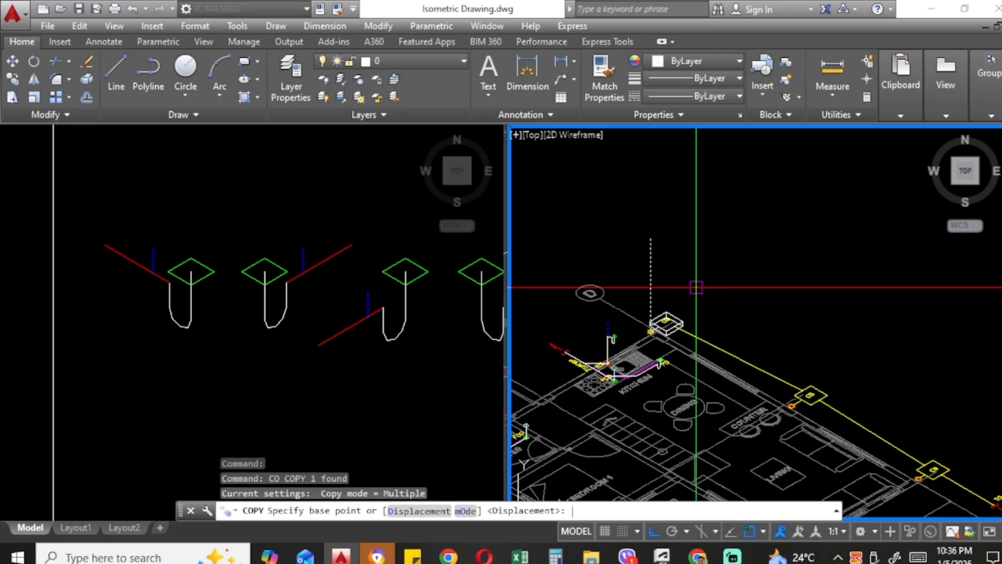
{"action": "scroll", "coordinate": [659, 315], "scroll_direction": "up", "scroll_amount": 10}
{"action": "left_click", "coordinate": [632, 340]}
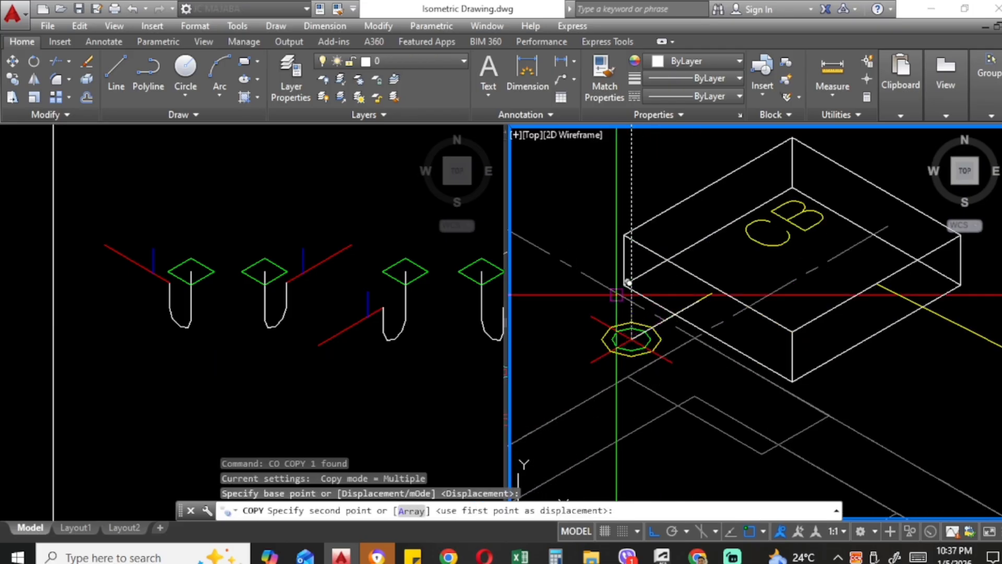
{"action": "scroll", "coordinate": [632, 341], "scroll_direction": "down", "scroll_amount": 8}
{"action": "middle_click_drag", "start_coordinate": [937, 449], "coordinate": [825, 370]}
{"action": "scroll", "coordinate": [847, 405], "scroll_direction": "up", "scroll_amount": 6}
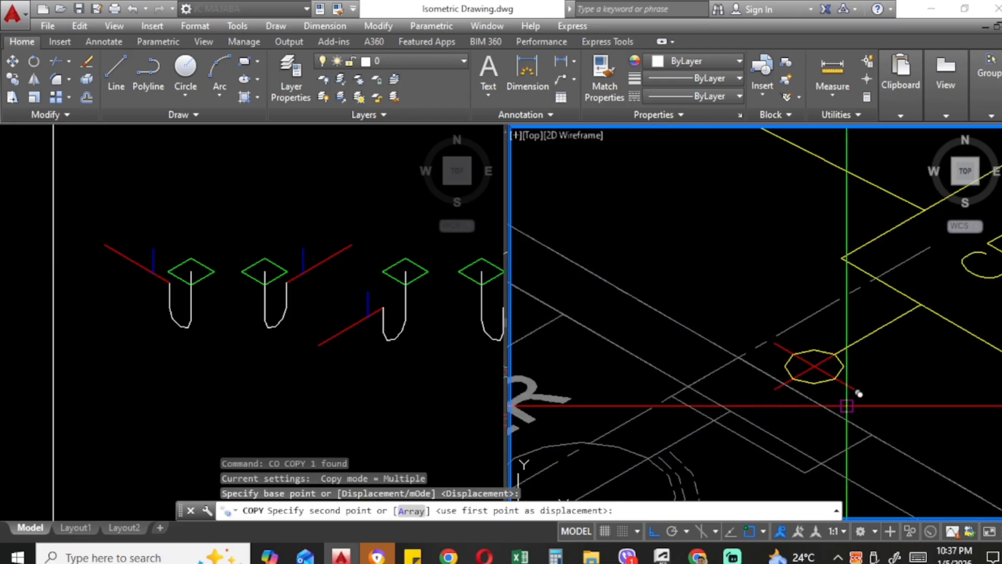
{"action": "left_click", "coordinate": [813, 365]}
Step: Place two more copies of the vertical line at the downspout centres by the living room corner and the porch
{"action": "scroll", "coordinate": [705, 328], "scroll_direction": "down", "scroll_amount": 2}
{"action": "scroll", "coordinate": [703, 314], "scroll_direction": "down", "scroll_amount": 6}
{"action": "middle_click_drag", "start_coordinate": [822, 369], "coordinate": [710, 308]}
{"action": "scroll", "coordinate": [805, 360], "scroll_direction": "up", "scroll_amount": 10}
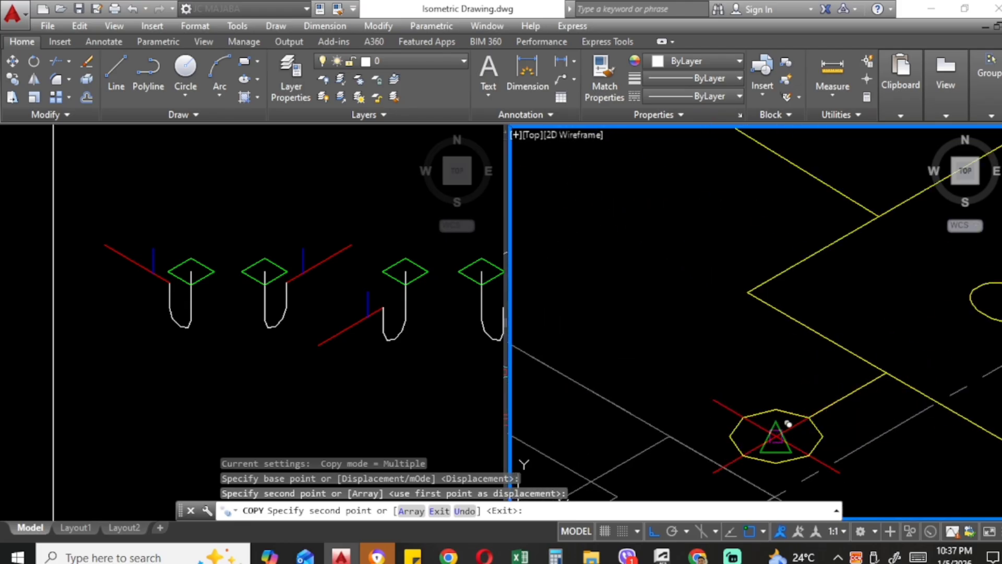
{"action": "left_click", "coordinate": [788, 424]}
{"action": "scroll", "coordinate": [804, 350], "scroll_direction": "down", "scroll_amount": 8}
{"action": "scroll", "coordinate": [679, 381], "scroll_direction": "up", "scroll_amount": 8}
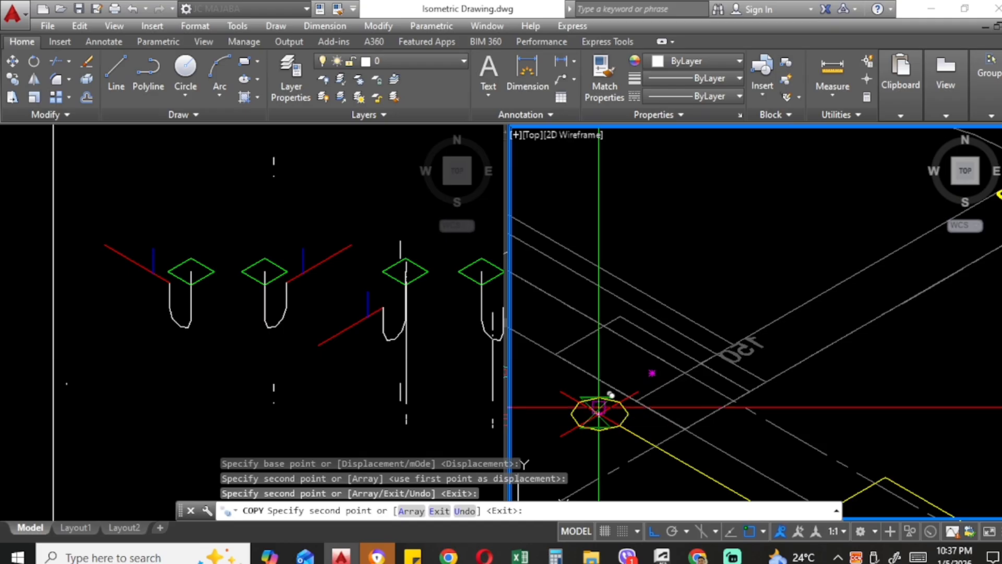
{"action": "left_click", "coordinate": [611, 403]}
Step: Place two further copies of the vertical line at the downspout centres beside the catch basins on the car park side
{"action": "scroll", "coordinate": [610, 408], "scroll_direction": "down", "scroll_amount": 8}
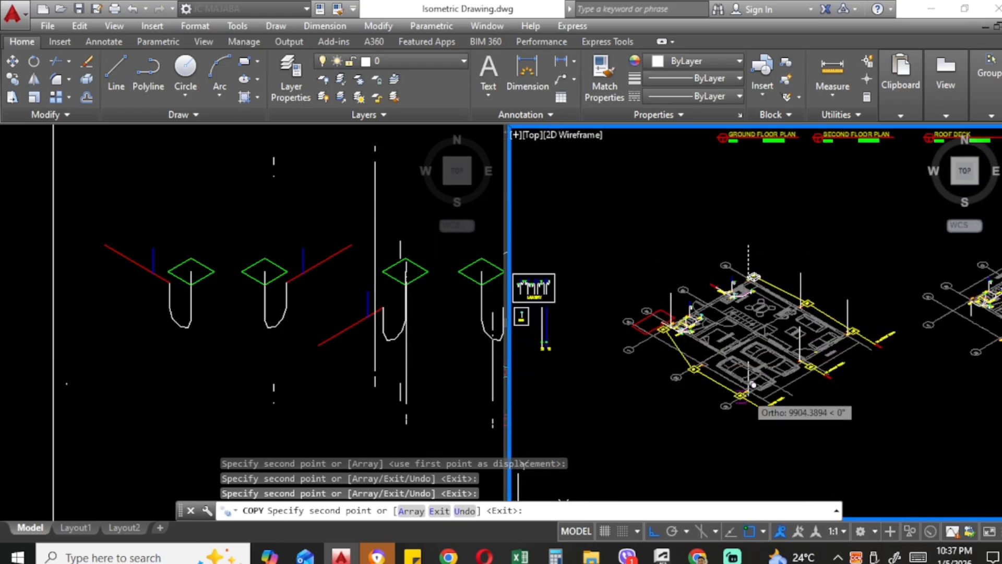
{"action": "scroll", "coordinate": [762, 373], "scroll_direction": "up", "scroll_amount": 10}
{"action": "scroll", "coordinate": [778, 395], "scroll_direction": "up", "scroll_amount": 6}
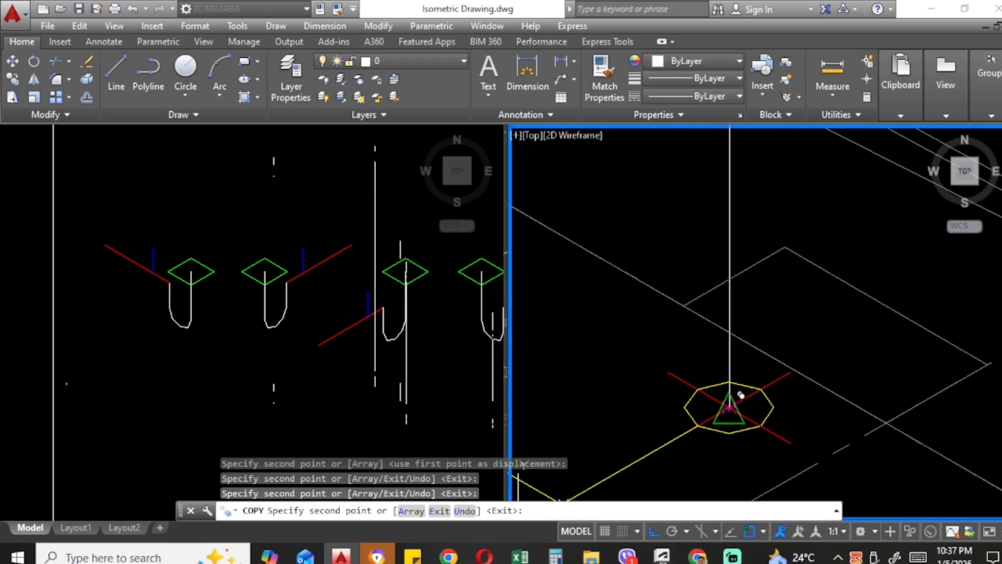
{"action": "left_click", "coordinate": [742, 396]}
{"action": "scroll", "coordinate": [783, 387], "scroll_direction": "down", "scroll_amount": 5}
{"action": "scroll", "coordinate": [755, 344], "scroll_direction": "up", "scroll_amount": 8}
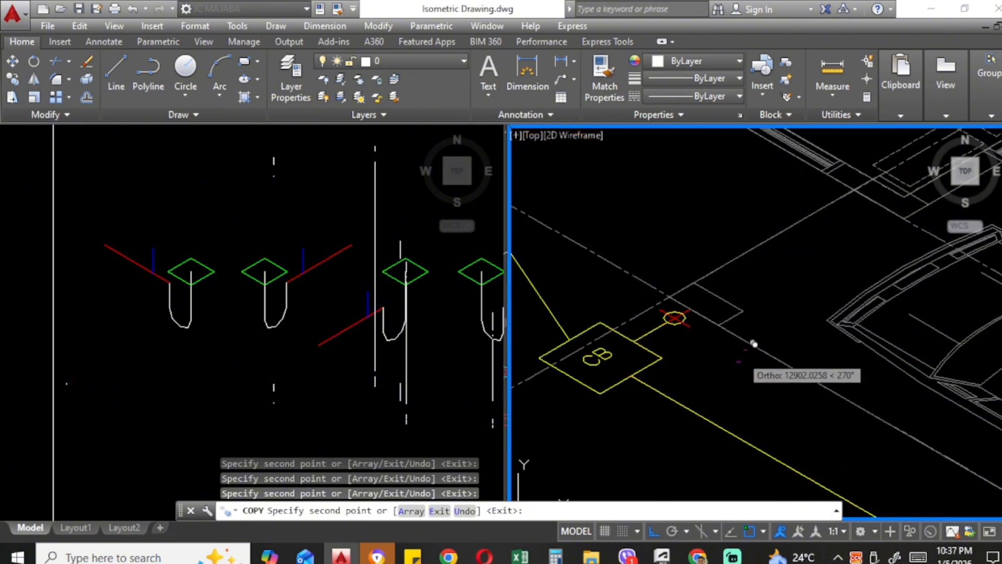
{"action": "scroll", "coordinate": [752, 345], "scroll_direction": "up", "scroll_amount": 2}
{"action": "left_click", "coordinate": [647, 284]}
Step: Place the last copy of the vertical line at the downspout beside the ground floor T&B soil stack and finish copying
{"action": "scroll", "coordinate": [647, 284], "scroll_direction": "down", "scroll_amount": 5}
{"action": "scroll", "coordinate": [702, 285], "scroll_direction": "up", "scroll_amount": 6}
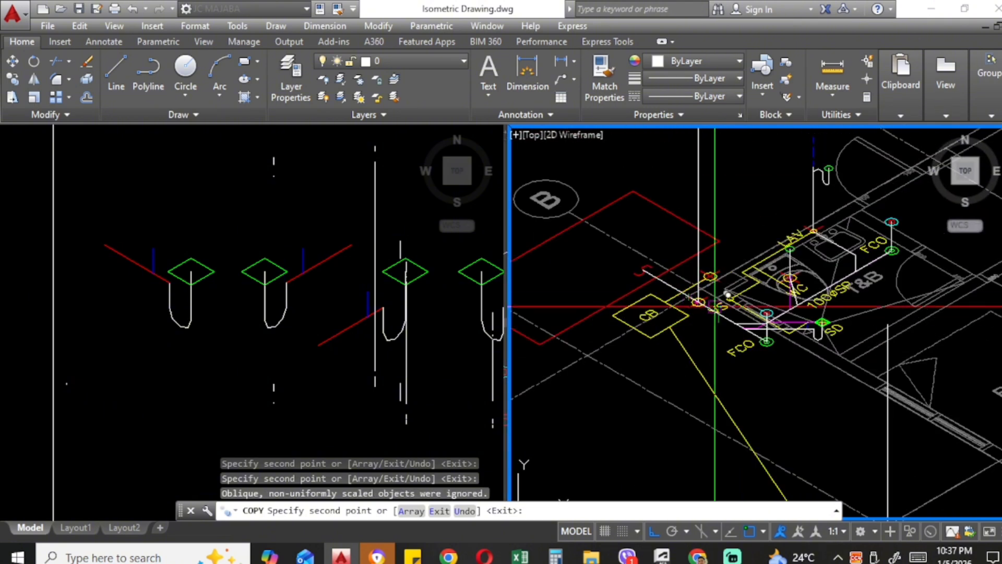
{"action": "scroll", "coordinate": [709, 230], "scroll_direction": "up", "scroll_amount": 4}
{"action": "scroll", "coordinate": [690, 251], "scroll_direction": "down", "scroll_amount": 6}
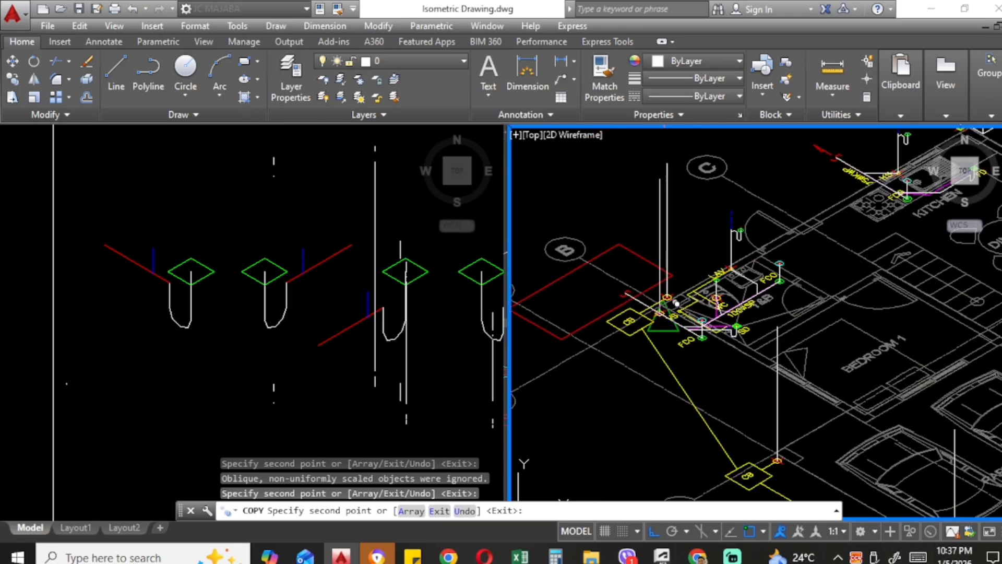
{"action": "key", "text": "Escape"}
{"action": "scroll", "coordinate": [668, 211], "scroll_direction": "up", "scroll_amount": 5}
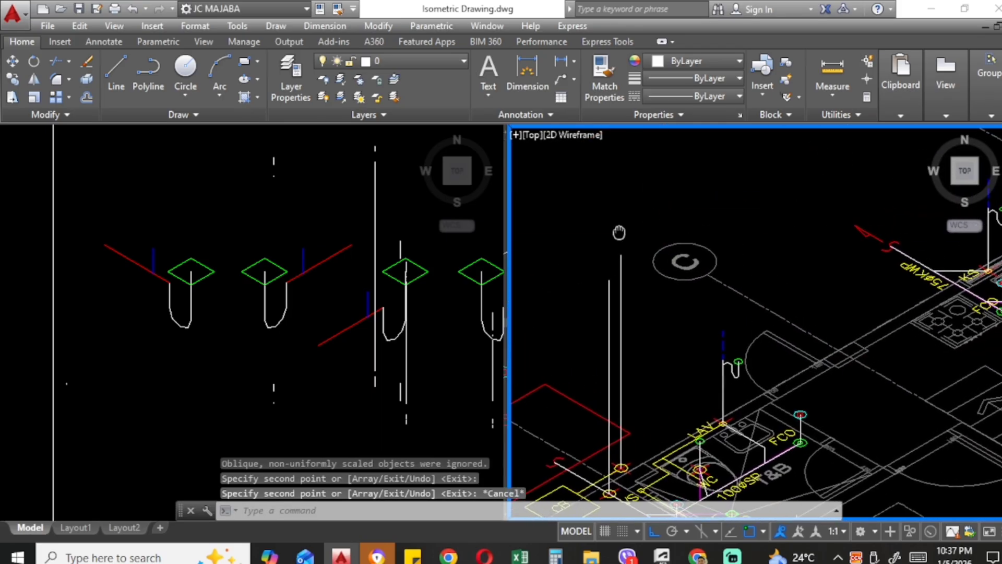
{"action": "scroll", "coordinate": [634, 243], "scroll_direction": "down", "scroll_amount": 6}
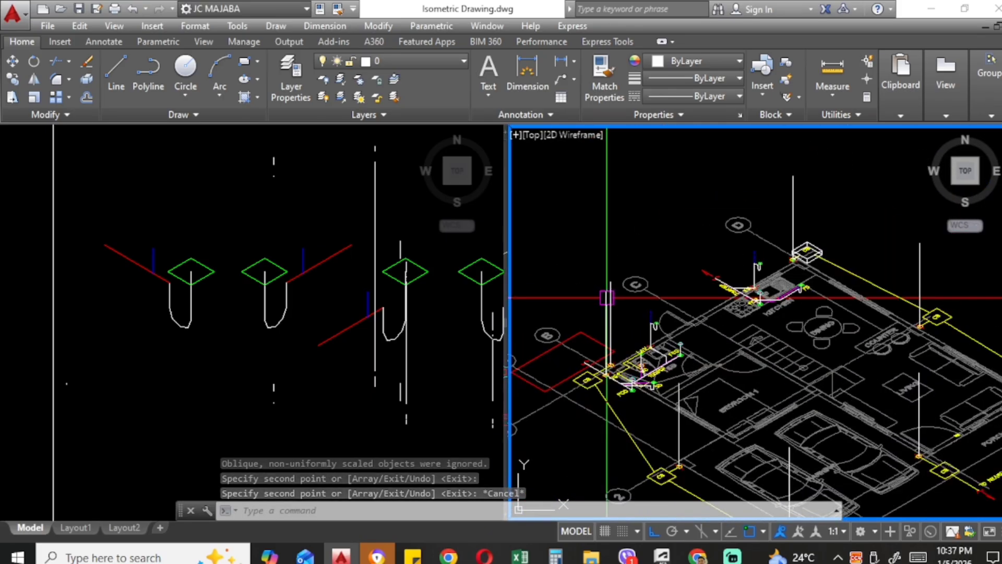
Step: Compare the ground floor risers beside the T&B with the vertical line below the second floor soil stack (SS)
{"action": "scroll", "coordinate": [659, 286], "scroll_direction": "up", "scroll_amount": 4}
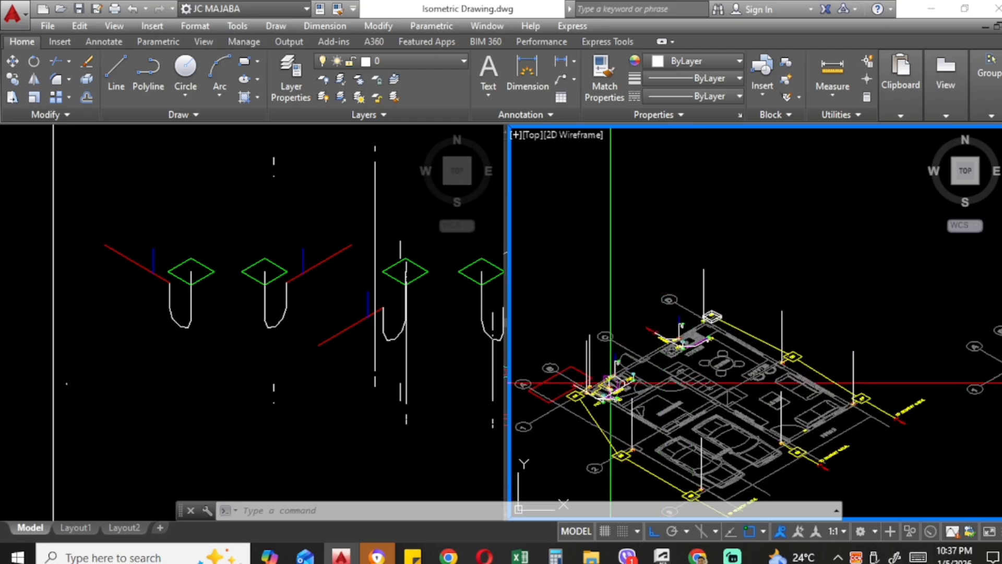
{"action": "scroll", "coordinate": [690, 365], "scroll_direction": "down", "scroll_amount": 3}
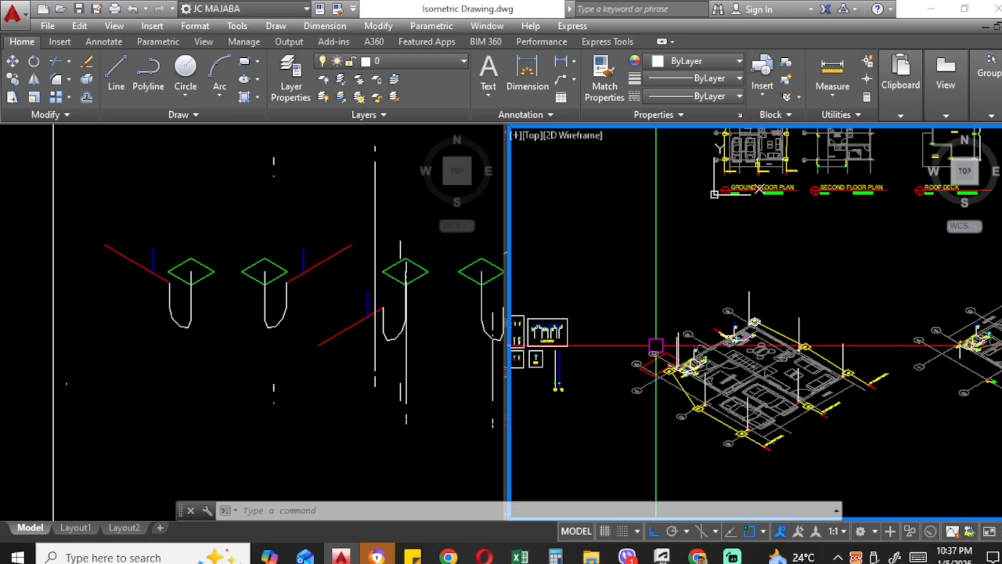
{"action": "scroll", "coordinate": [642, 375], "scroll_direction": "up", "scroll_amount": 5}
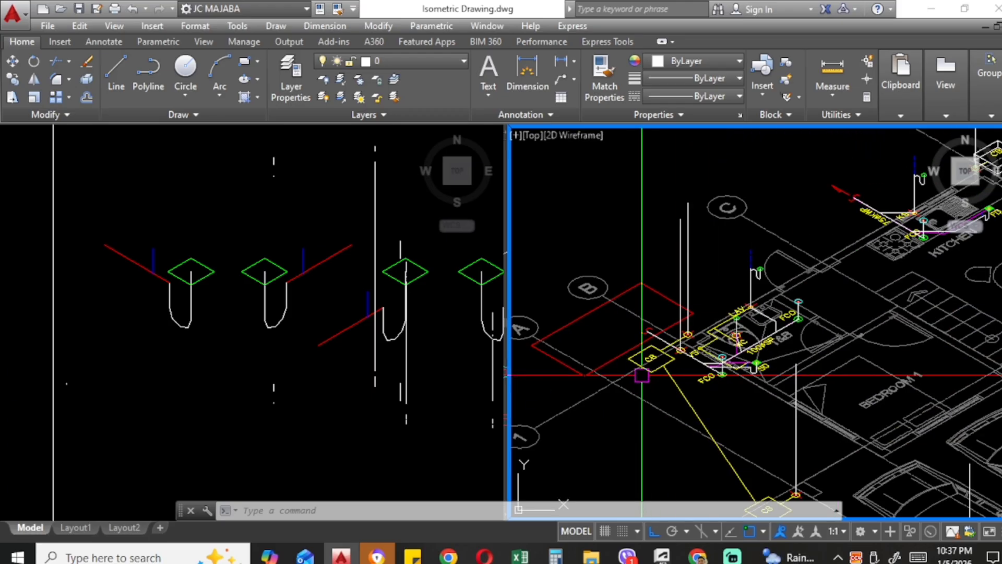
{"action": "scroll", "coordinate": [642, 374], "scroll_direction": "down", "scroll_amount": 4}
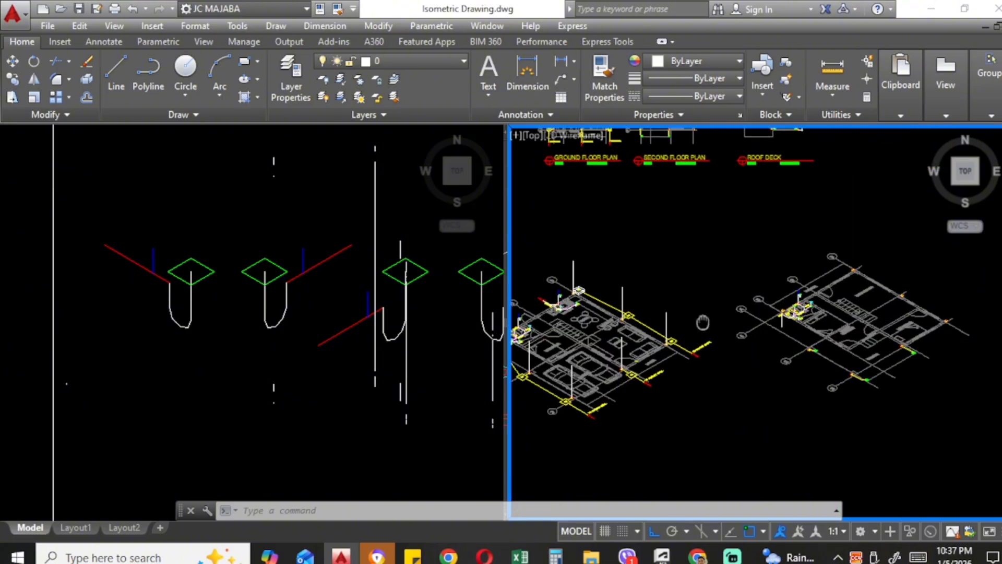
{"action": "scroll", "coordinate": [780, 295], "scroll_direction": "up", "scroll_amount": 5}
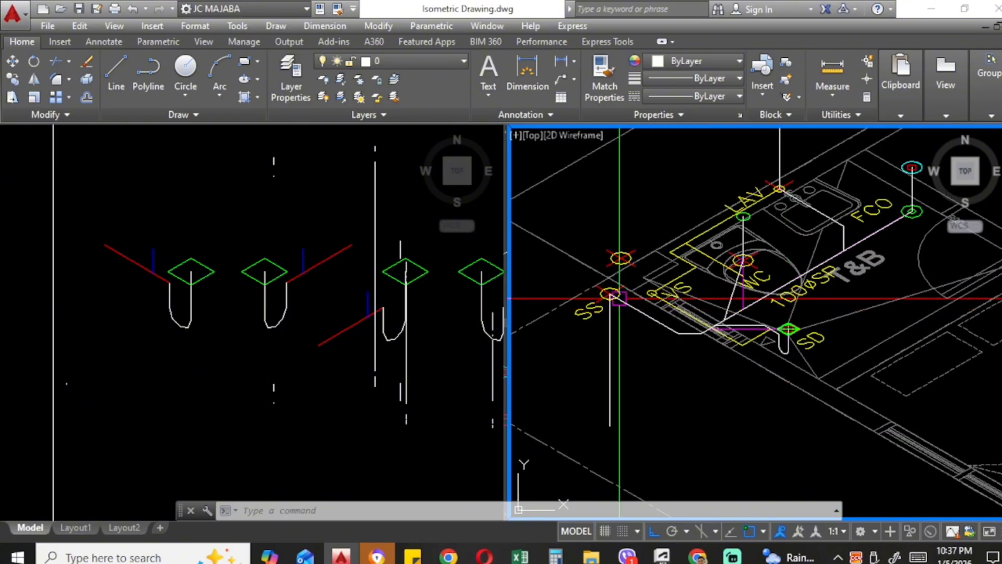
{"action": "middle_click_drag", "start_coordinate": [622, 362], "coordinate": [688, 336]}
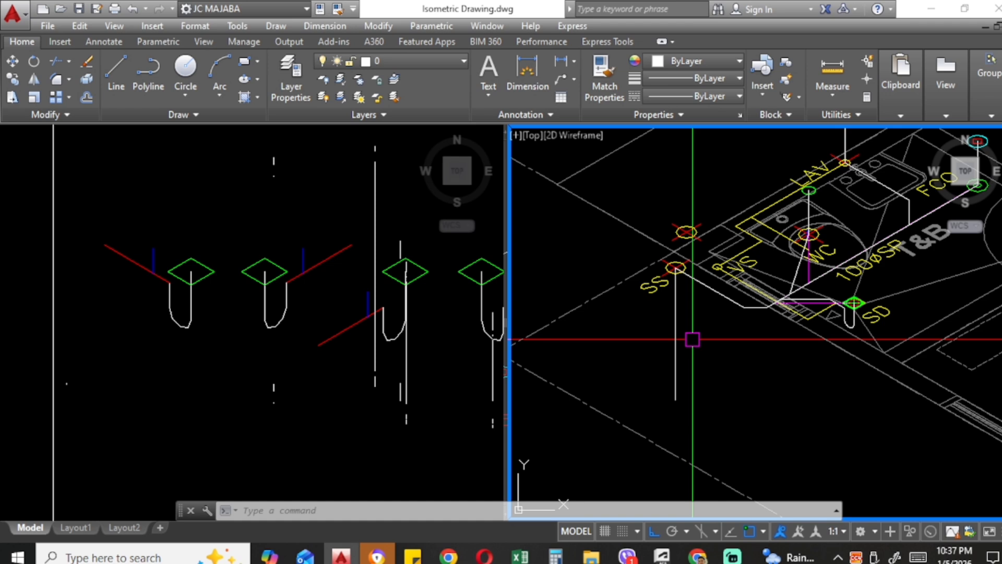
{"action": "middle_click_drag", "start_coordinate": [671, 374], "coordinate": [698, 329]}
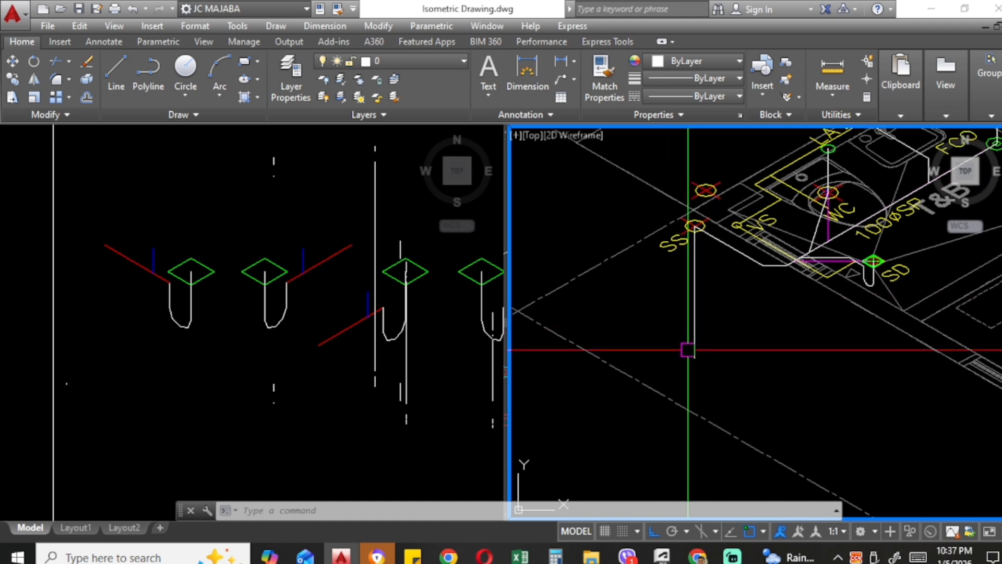
{"action": "scroll", "coordinate": [698, 341], "scroll_direction": "down", "scroll_amount": 5}
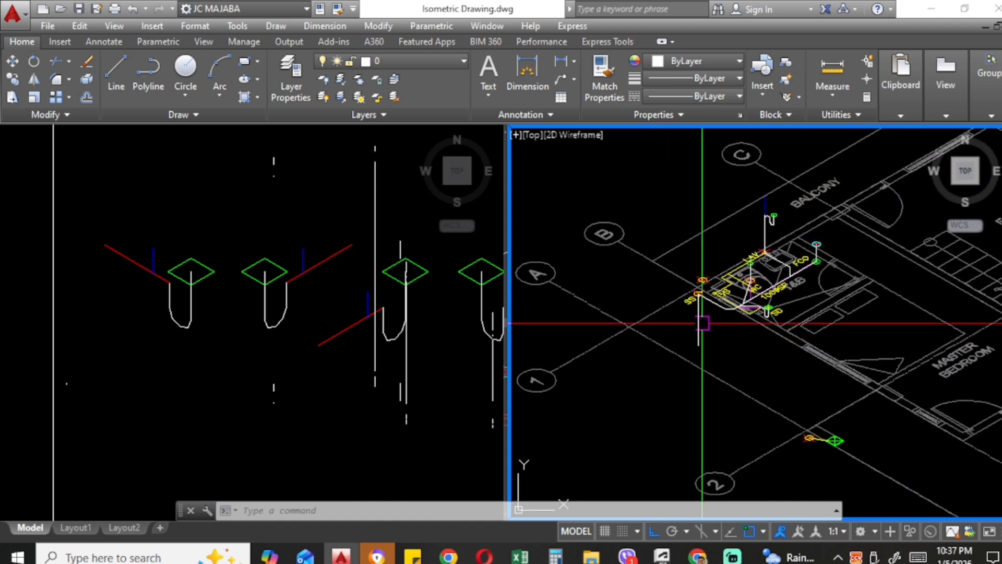
{"action": "scroll", "coordinate": [702, 323], "scroll_direction": "down", "scroll_amount": 5}
{"action": "scroll", "coordinate": [631, 323], "scroll_direction": "up", "scroll_amount": 5}
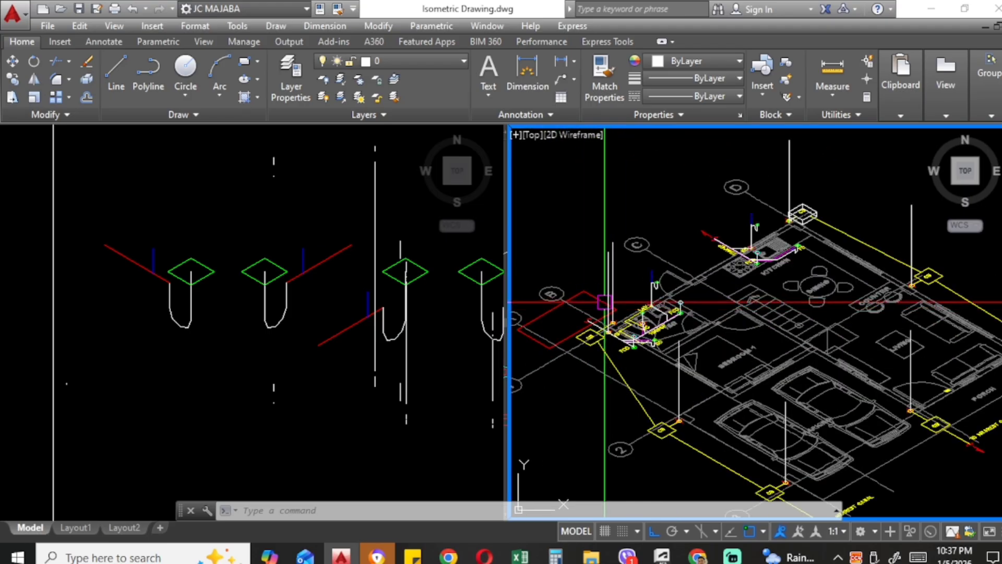
{"action": "scroll", "coordinate": [604, 302], "scroll_direction": "up", "scroll_amount": 3}
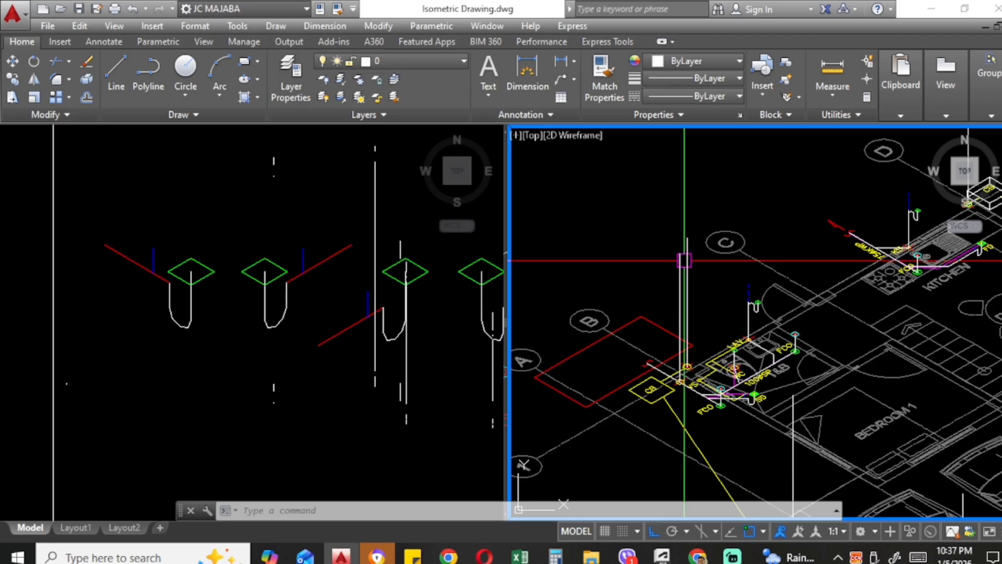
{"action": "scroll", "coordinate": [627, 309], "scroll_direction": "down", "scroll_amount": 4}
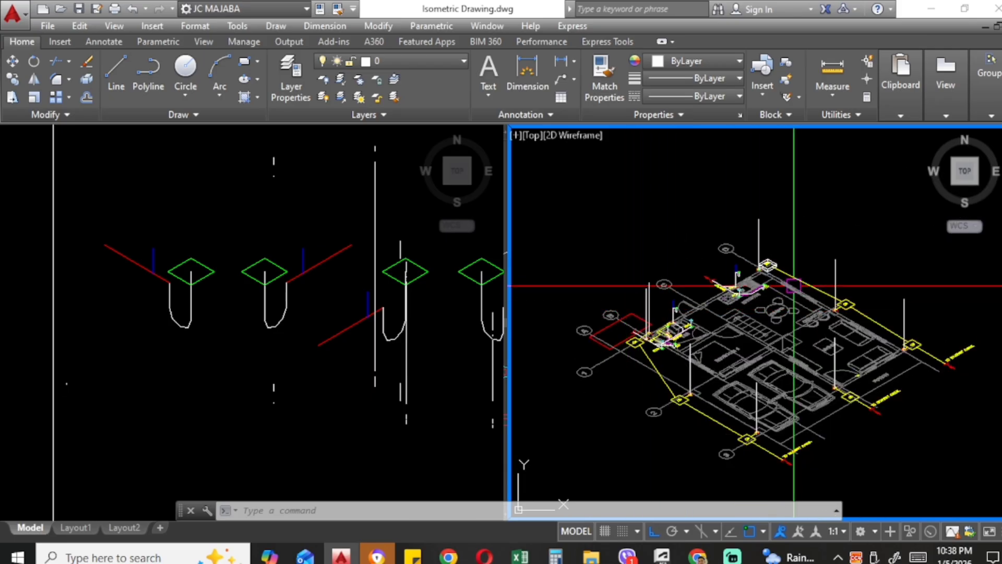
Step: Examine the second floor isometric's T&B piping and downspout positions against the ground floor layout
{"action": "scroll", "coordinate": [780, 336], "scroll_direction": "up", "scroll_amount": 5}
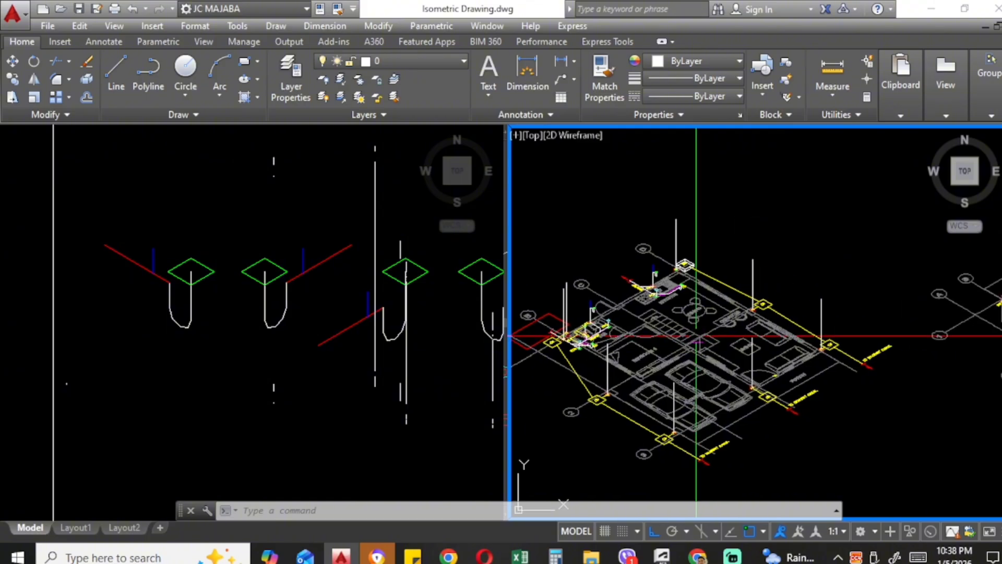
{"action": "scroll", "coordinate": [798, 321], "scroll_direction": "up", "scroll_amount": 2}
{"action": "middle_click_drag", "start_coordinate": [781, 327], "coordinate": [684, 343]}
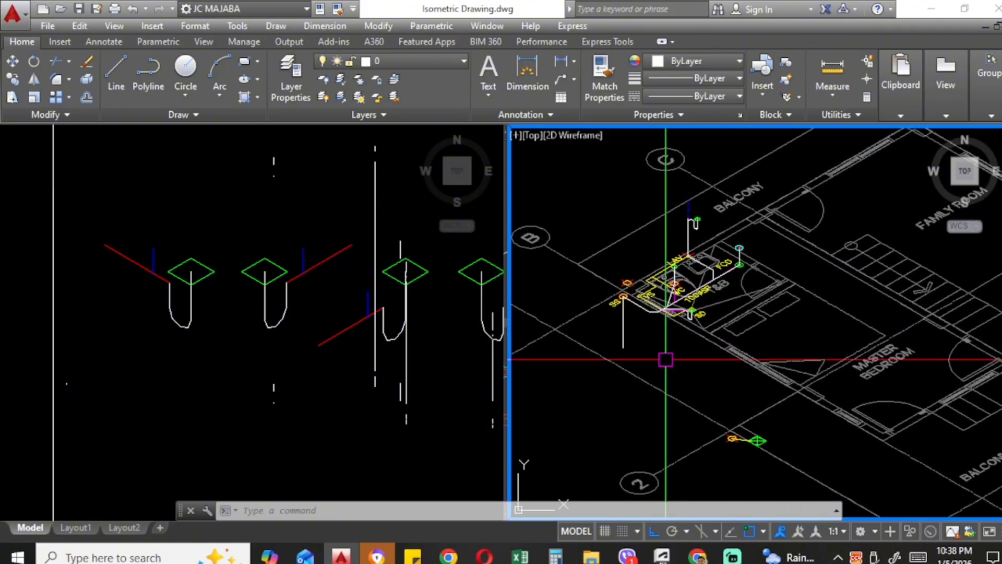
{"action": "scroll", "coordinate": [665, 359], "scroll_direction": "down", "scroll_amount": 3}
{"action": "scroll", "coordinate": [663, 359], "scroll_direction": "up", "scroll_amount": 2}
{"action": "scroll", "coordinate": [658, 358], "scroll_direction": "down", "scroll_amount": 2}
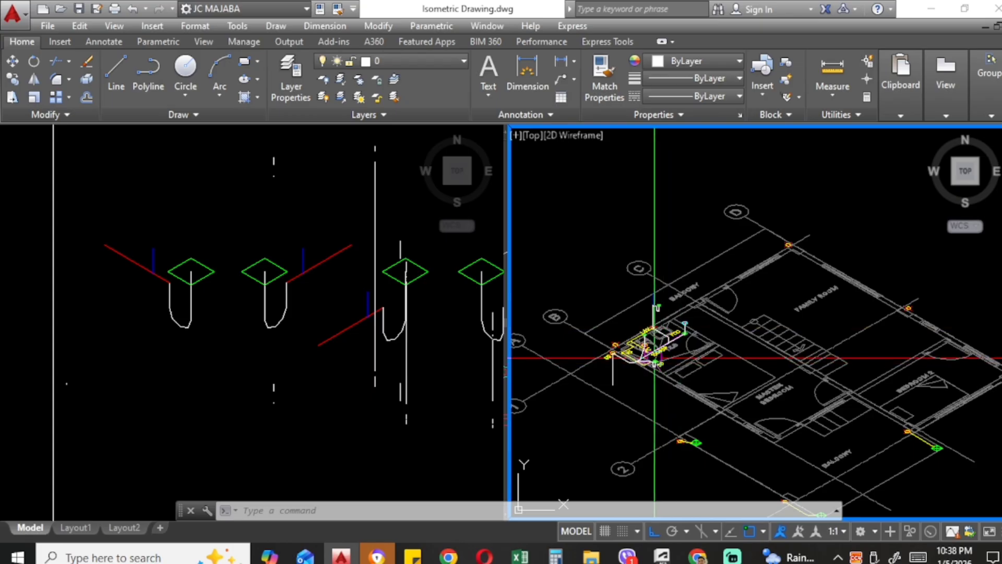
{"action": "scroll", "coordinate": [654, 359], "scroll_direction": "up", "scroll_amount": 1}
{"action": "scroll", "coordinate": [716, 338], "scroll_direction": "down", "scroll_amount": 3}
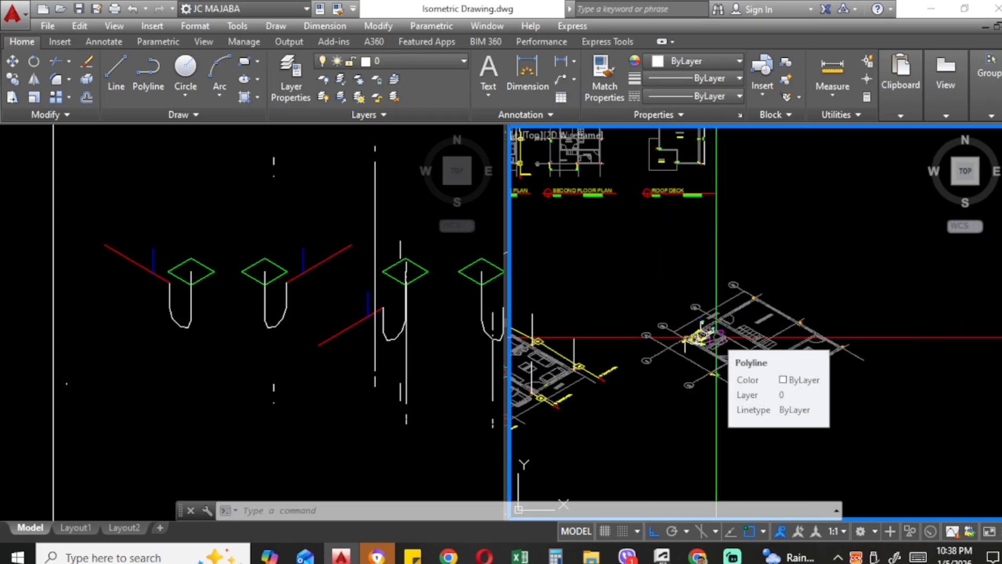
{"action": "scroll", "coordinate": [716, 337], "scroll_direction": "up", "scroll_amount": 3}
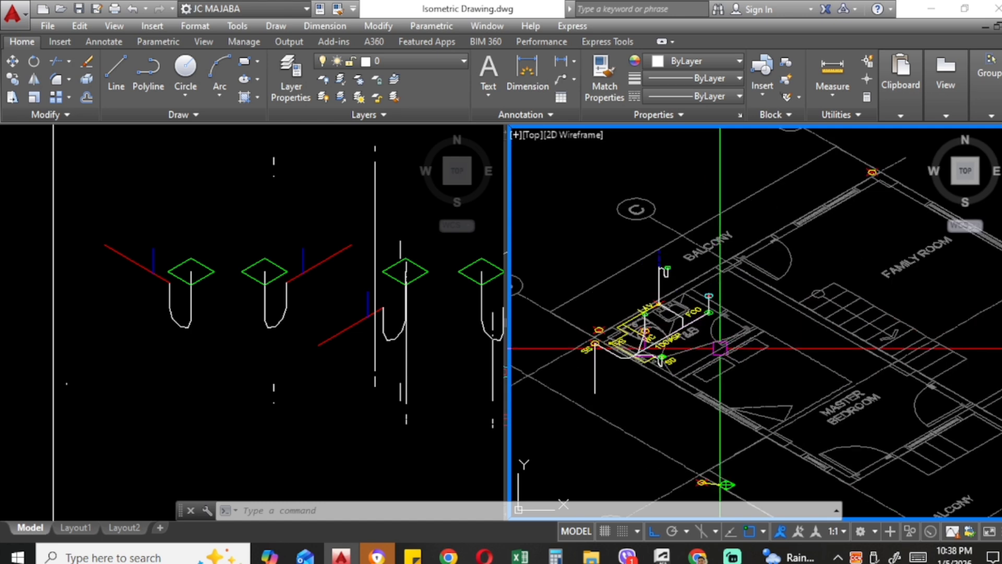
{"action": "scroll", "coordinate": [683, 337], "scroll_direction": "down", "scroll_amount": 1}
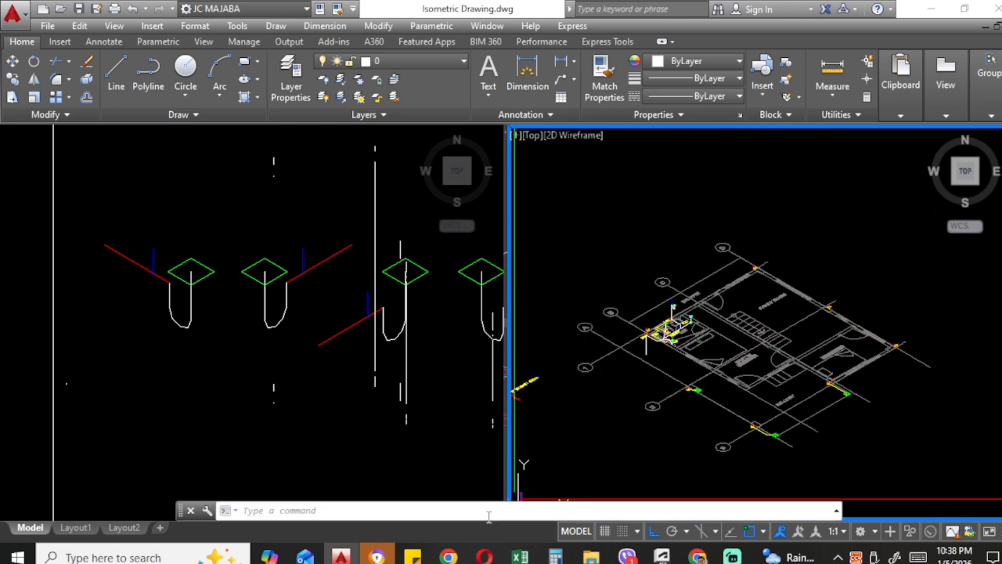
{"action": "scroll", "coordinate": [681, 335], "scroll_direction": "up", "scroll_amount": 5}
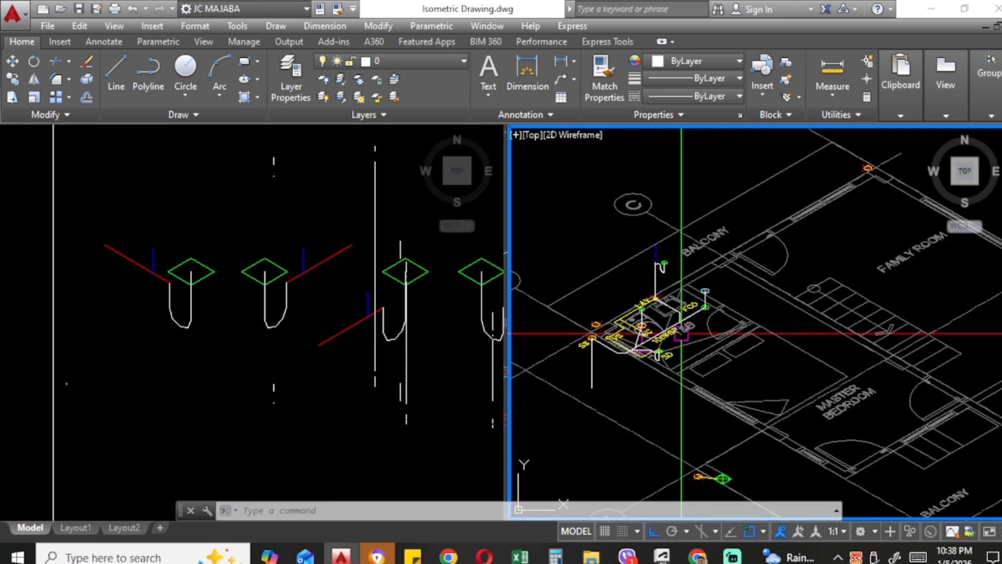
Step: Inspect the vertical line that drops from the second floor T&B soil stack
{"action": "left_click", "coordinate": [308, 319]}
{"action": "left_click", "coordinate": [647, 345]}
{"action": "middle_click_drag", "start_coordinate": [624, 367], "coordinate": [680, 371]}
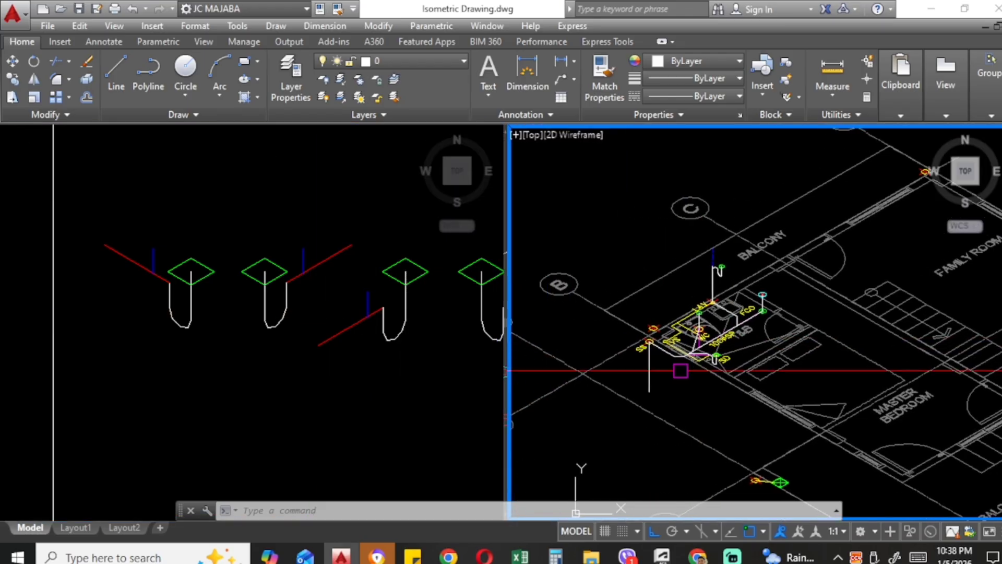
{"action": "scroll", "coordinate": [636, 372], "scroll_direction": "up", "scroll_amount": 2}
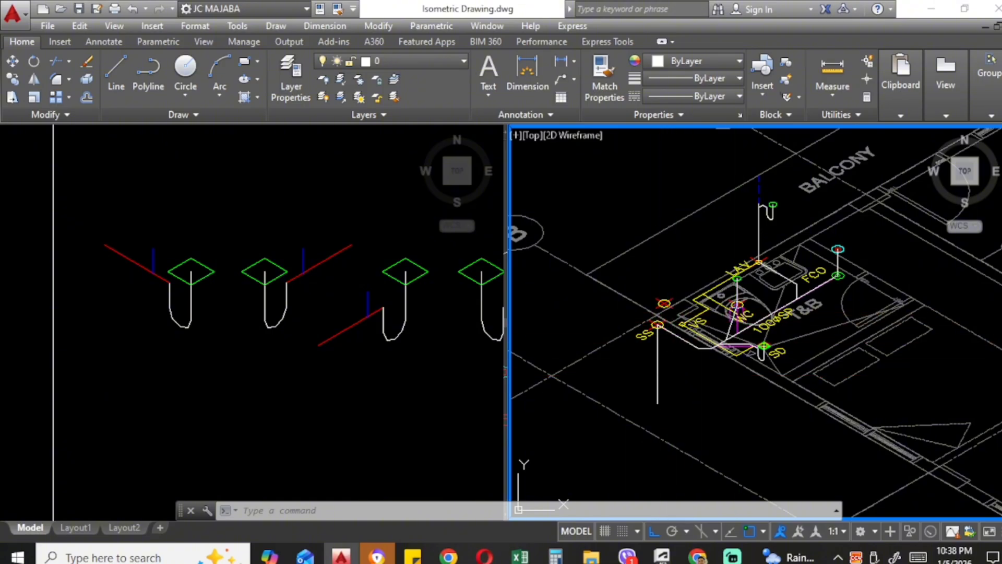
{"action": "scroll", "coordinate": [702, 321], "scroll_direction": "down", "scroll_amount": 4}
{"action": "scroll", "coordinate": [765, 353], "scroll_direction": "up", "scroll_amount": 2}
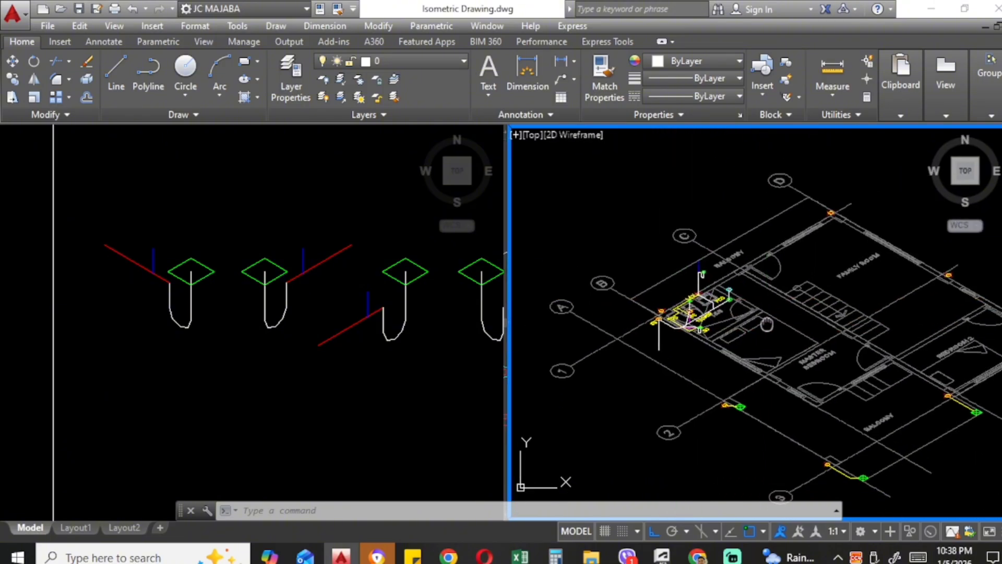
{"action": "middle_click_drag", "start_coordinate": [676, 333], "coordinate": [713, 328]}
{"action": "scroll", "coordinate": [643, 329], "scroll_direction": "up", "scroll_amount": 2}
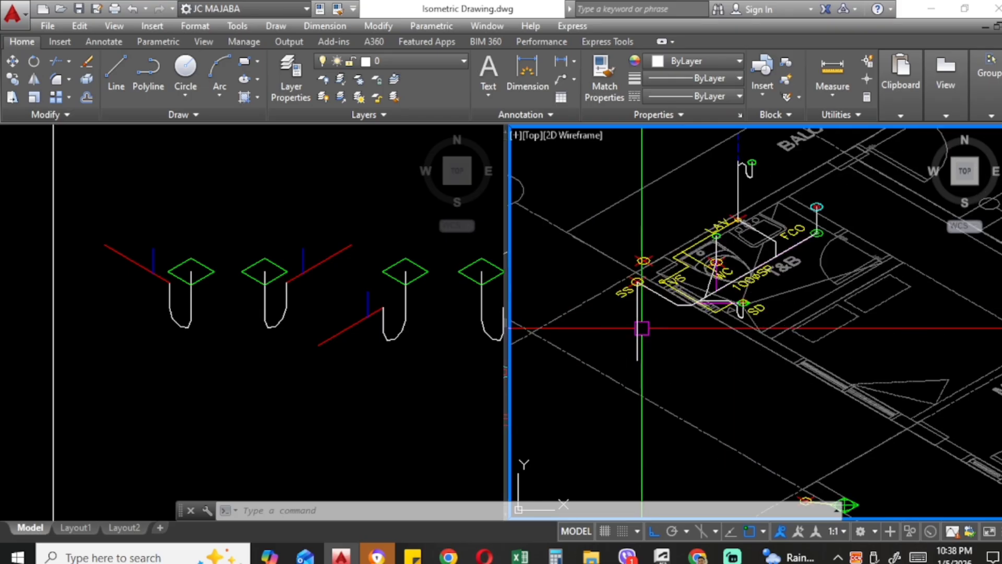
{"action": "left_click", "coordinate": [639, 324]}
{"action": "scroll", "coordinate": [798, 324], "scroll_direction": "down", "scroll_amount": 2}
{"action": "scroll", "coordinate": [814, 318], "scroll_direction": "down", "scroll_amount": 2}
{"action": "key", "text": "Escape"}
{"action": "key", "text": "Escape"}
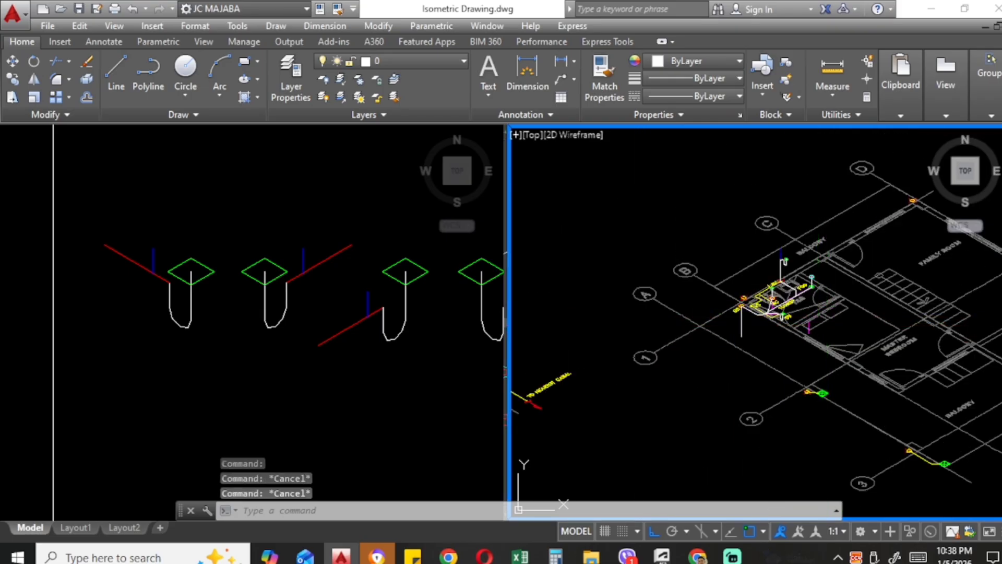
Step: Select the vertical polyline below the second floor T&B soil stack (SS)
{"action": "scroll", "coordinate": [809, 327], "scroll_direction": "down", "scroll_amount": 2}
{"action": "scroll", "coordinate": [789, 315], "scroll_direction": "up", "scroll_amount": 1}
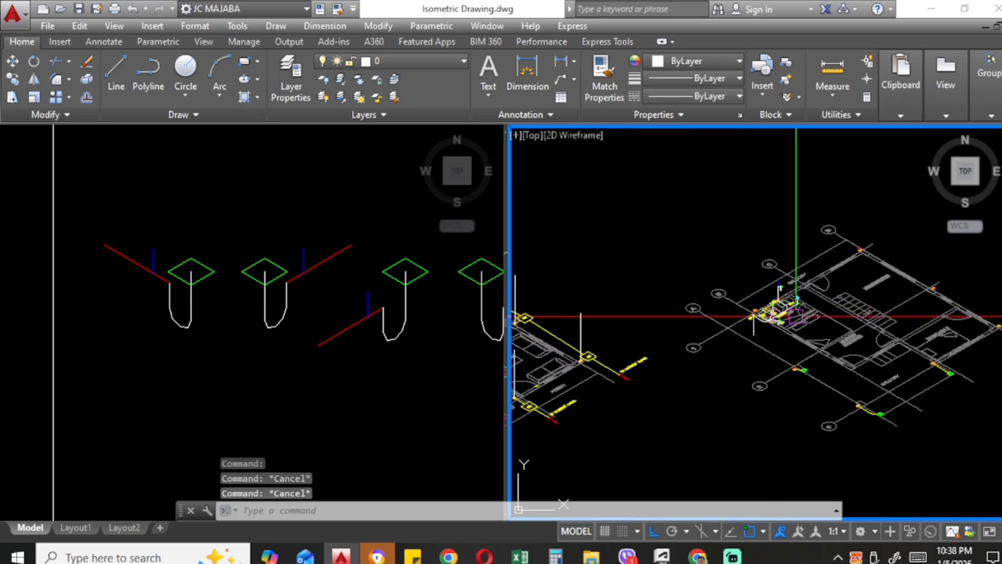
{"action": "scroll", "coordinate": [796, 316], "scroll_direction": "down", "scroll_amount": 2}
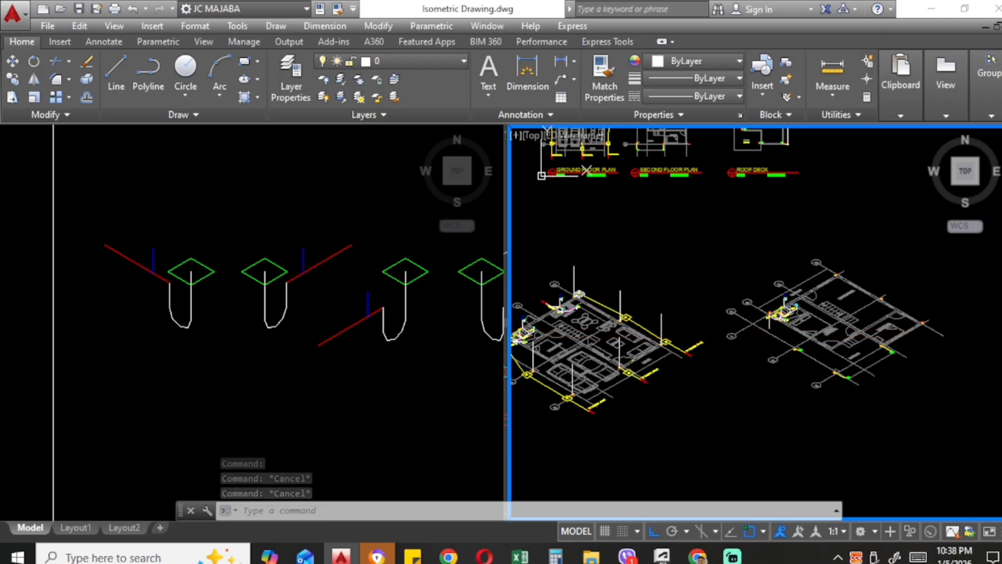
{"action": "scroll", "coordinate": [783, 316], "scroll_direction": "up", "scroll_amount": 4}
{"action": "left_click", "coordinate": [741, 314]}
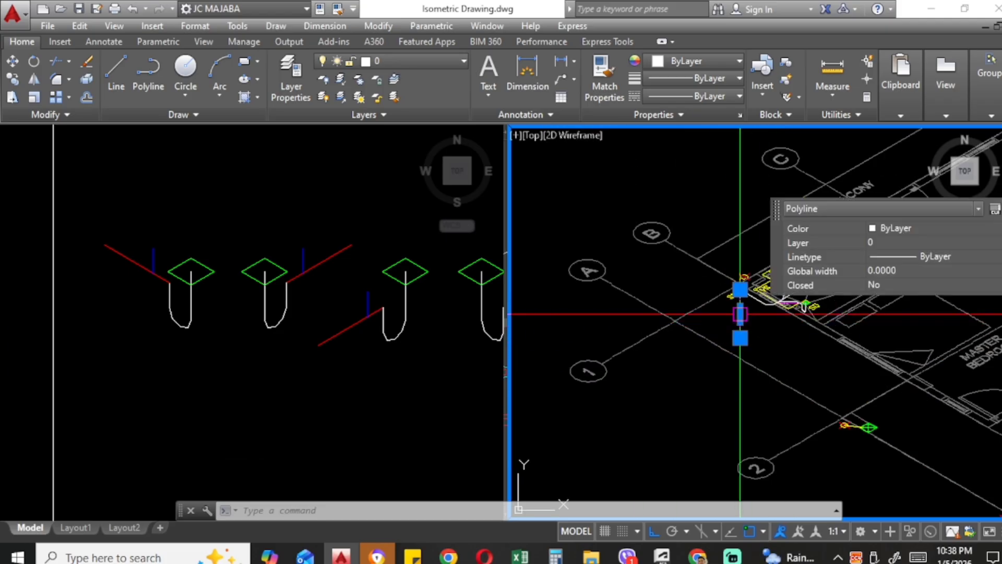
Step: Copy the vertical pipe line at the SS stack from its upper end to the downspout at the family room corner near grid D
{"action": "type", "text": "co"}
{"action": "key", "text": "Return"}
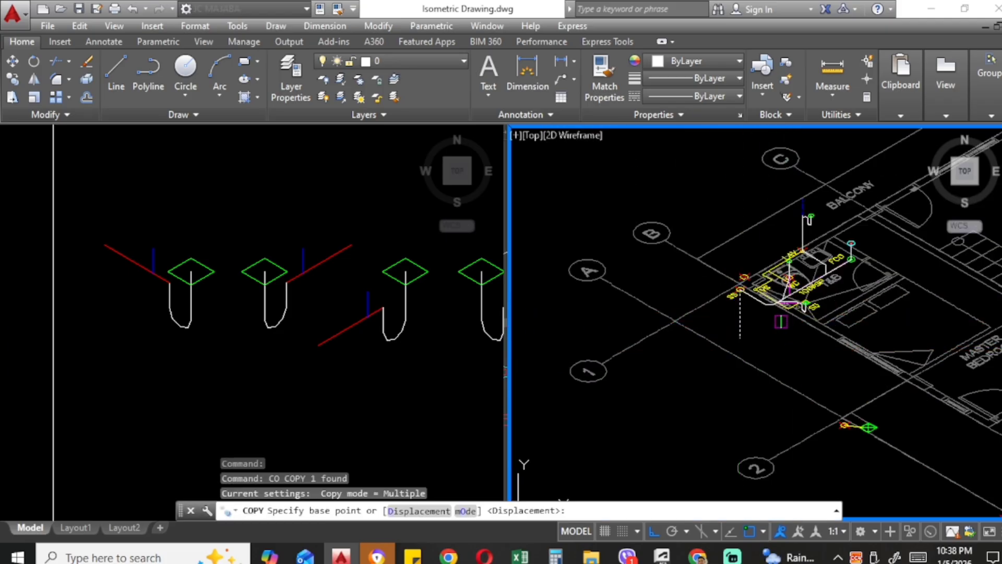
{"action": "scroll", "coordinate": [744, 271], "scroll_direction": "up", "scroll_amount": 4}
{"action": "left_click", "coordinate": [746, 295]}
{"action": "scroll", "coordinate": [731, 313], "scroll_direction": "down", "scroll_amount": 4}
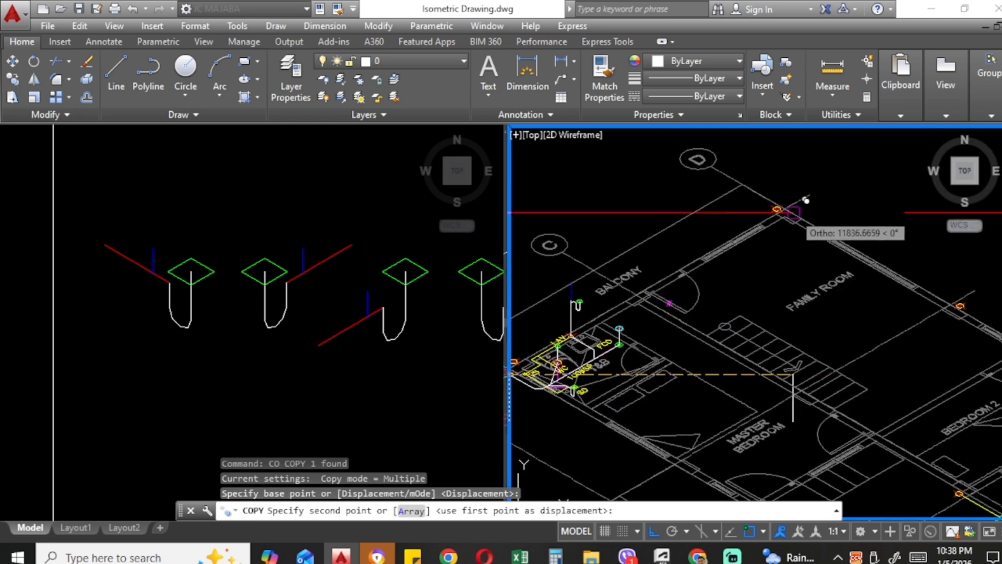
{"action": "scroll", "coordinate": [775, 216], "scroll_direction": "up", "scroll_amount": 4}
{"action": "left_click", "coordinate": [775, 223]}
{"action": "key", "text": "Escape"}
{"action": "scroll", "coordinate": [761, 264], "scroll_direction": "down", "scroll_amount": 4}
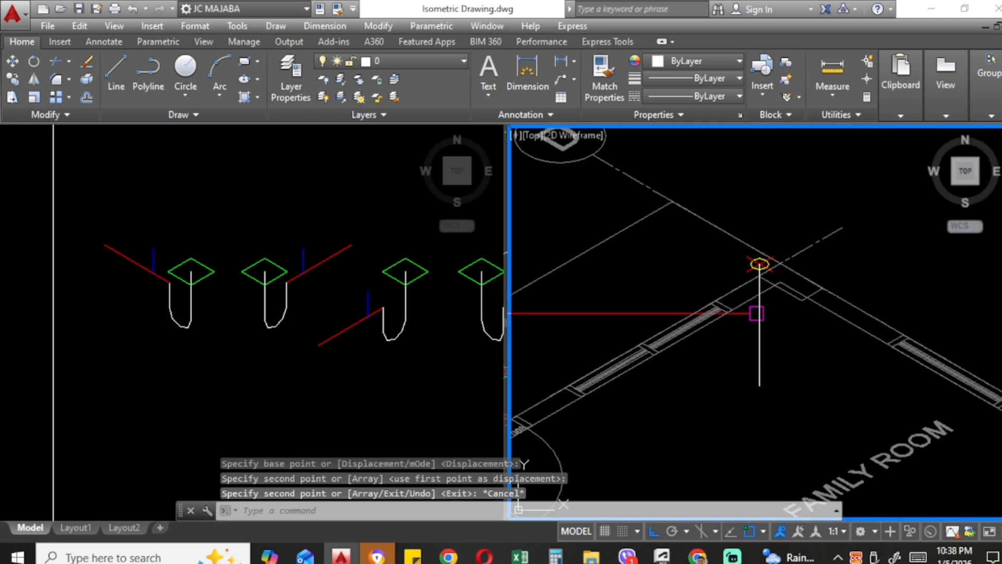
Step: Stretch the upper end of the copied vertical line straight up above the downspout near grid D
{"action": "left_click", "coordinate": [761, 270]}
{"action": "left_click", "coordinate": [759, 284]}
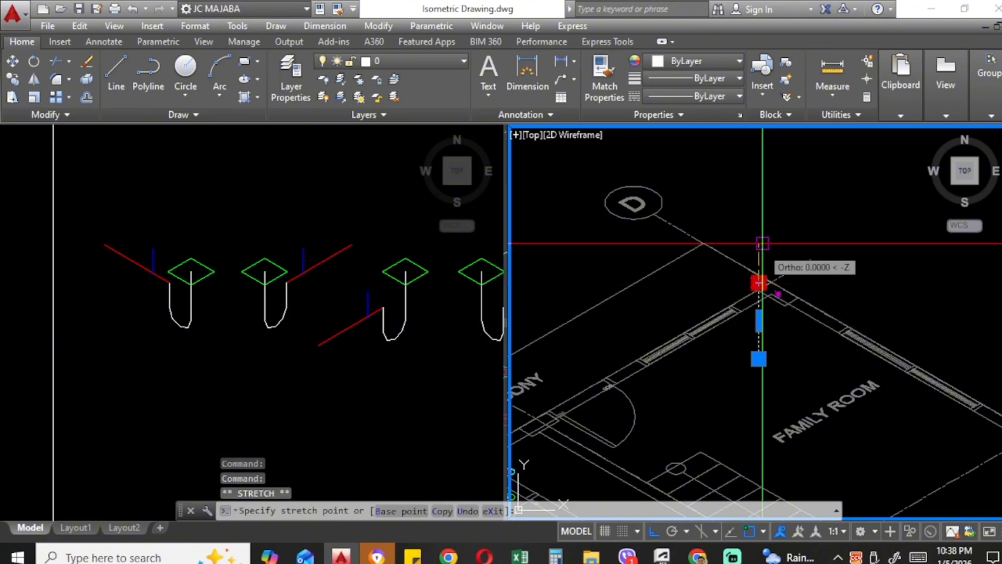
{"action": "left_click", "coordinate": [761, 197]}
{"action": "key", "text": "Escape"}
{"action": "key", "text": "Escape"}
{"action": "scroll", "coordinate": [772, 276], "scroll_direction": "up", "scroll_amount": 2}
{"action": "middle_click_drag", "start_coordinate": [771, 275], "coordinate": [716, 301]}
{"action": "scroll", "coordinate": [716, 301], "scroll_direction": "down", "scroll_amount": 2}
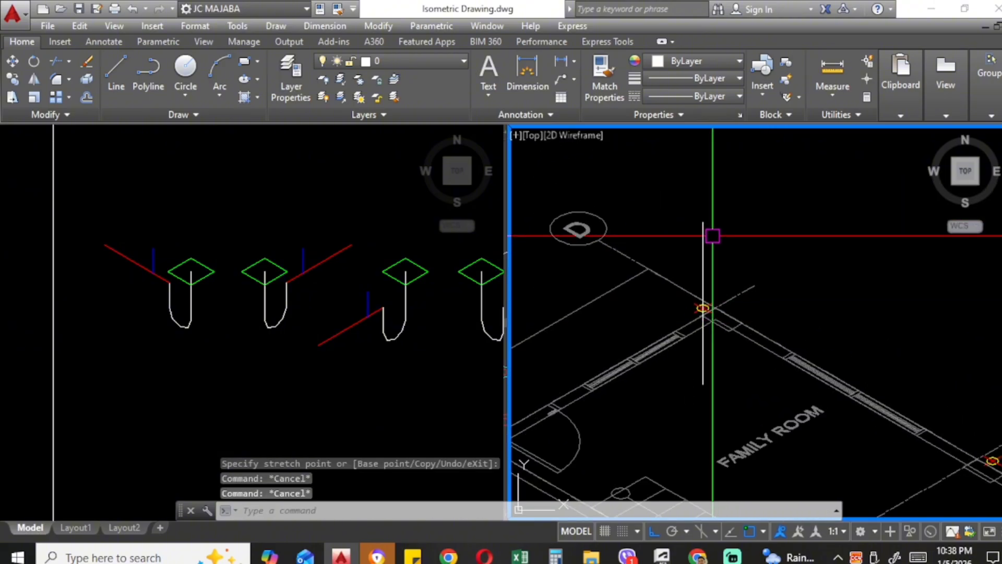
{"action": "scroll", "coordinate": [710, 225], "scroll_direction": "up", "scroll_amount": 2}
{"action": "scroll", "coordinate": [715, 221], "scroll_direction": "down", "scroll_amount": 2}
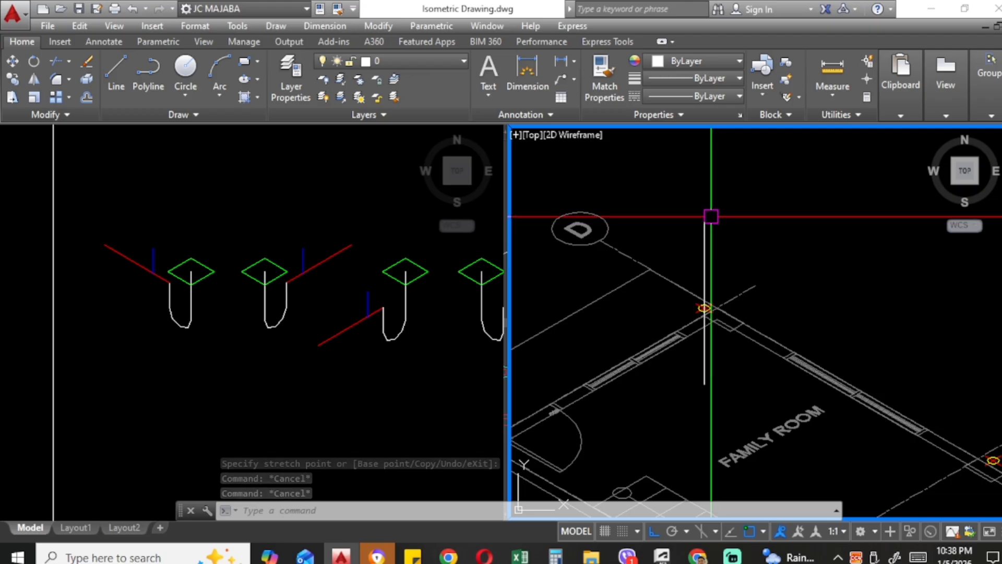
{"action": "scroll", "coordinate": [710, 215], "scroll_direction": "up", "scroll_amount": 2}
{"action": "scroll", "coordinate": [714, 225], "scroll_direction": "down", "scroll_amount": 2}
{"action": "middle_click_drag", "start_coordinate": [729, 263], "coordinate": [739, 217]}
{"action": "scroll", "coordinate": [725, 347], "scroll_direction": "up", "scroll_amount": 2}
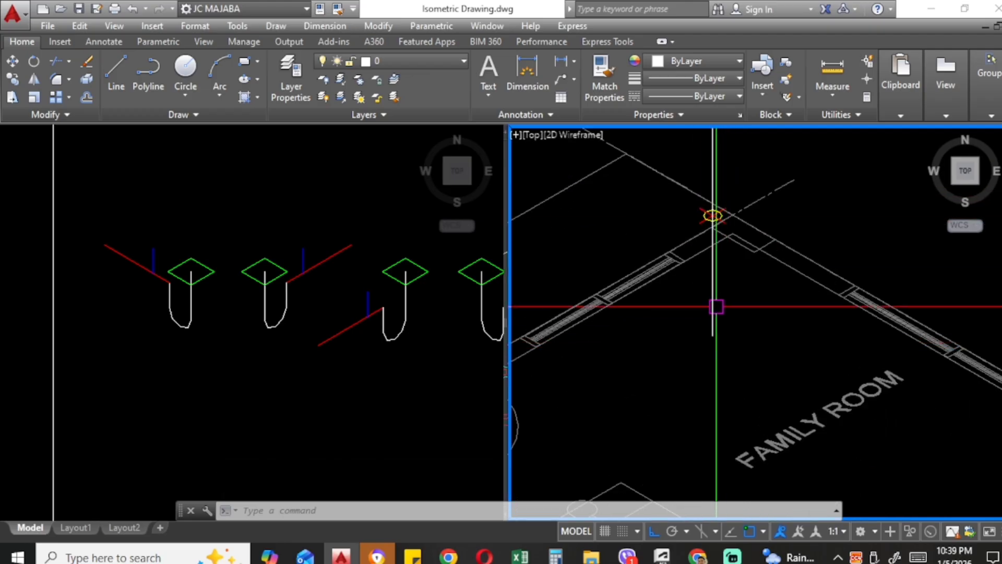
Step: Copy the extended vertical line from the grid D downspout's centre to the downspout on the outer wall between the family room and bedroom 2
{"action": "scroll", "coordinate": [715, 337], "scroll_direction": "down", "scroll_amount": 3}
{"action": "left_click", "coordinate": [715, 241]}
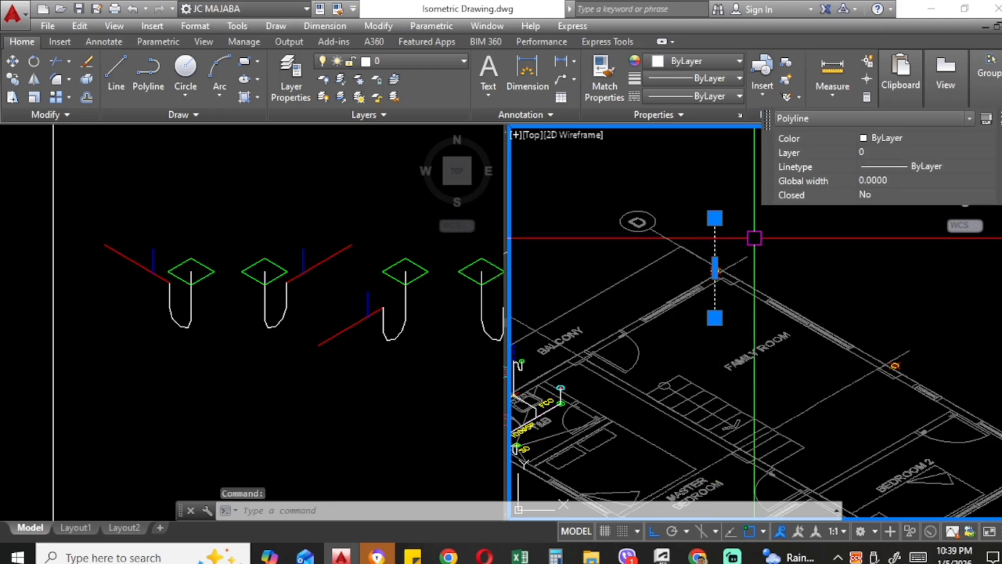
{"action": "type", "text": "co"}
{"action": "key", "text": "Return"}
{"action": "scroll", "coordinate": [711, 264], "scroll_direction": "up", "scroll_amount": 4}
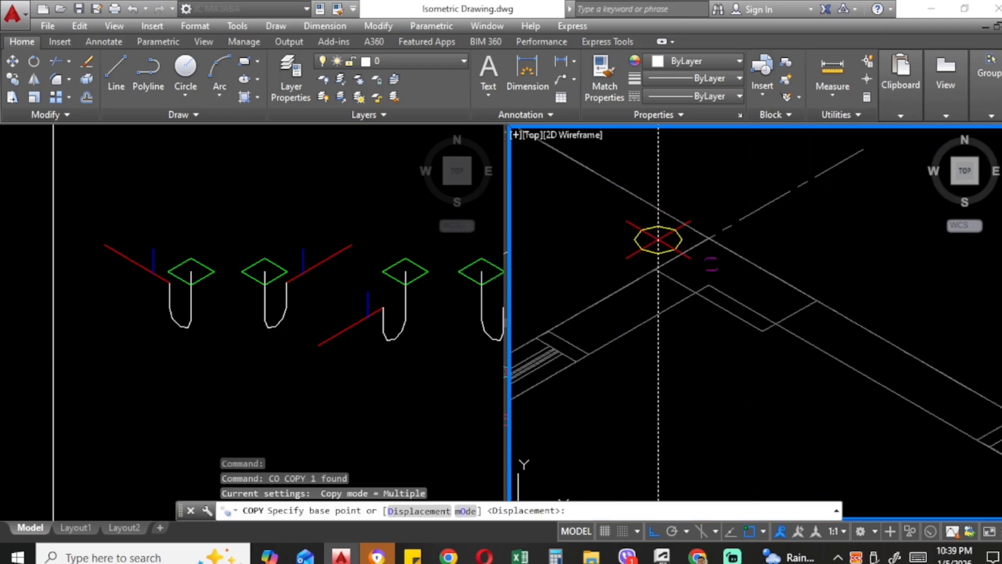
{"action": "left_click", "coordinate": [658, 240]}
{"action": "scroll", "coordinate": [658, 235], "scroll_direction": "down", "scroll_amount": 4}
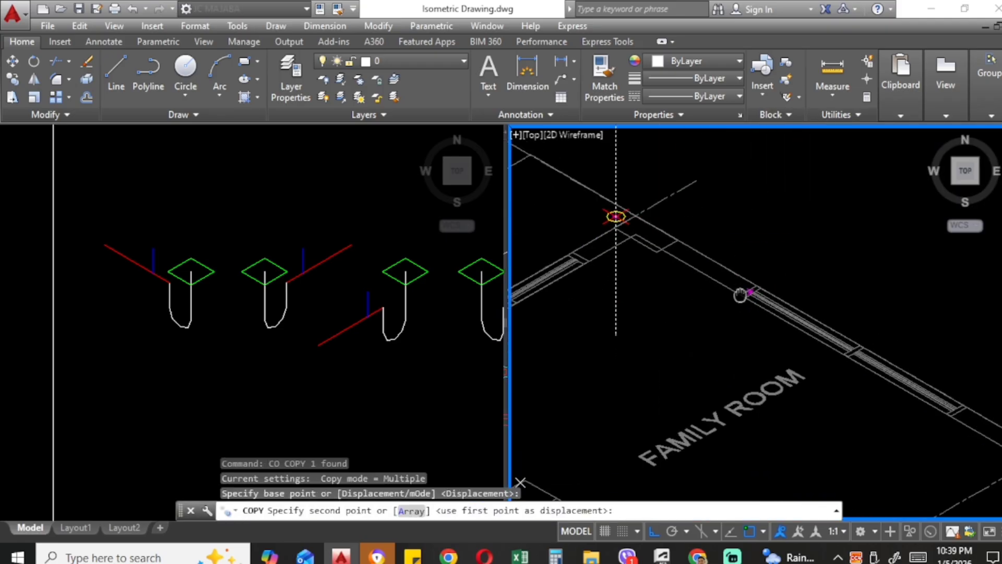
{"action": "scroll", "coordinate": [785, 316], "scroll_direction": "up", "scroll_amount": 4}
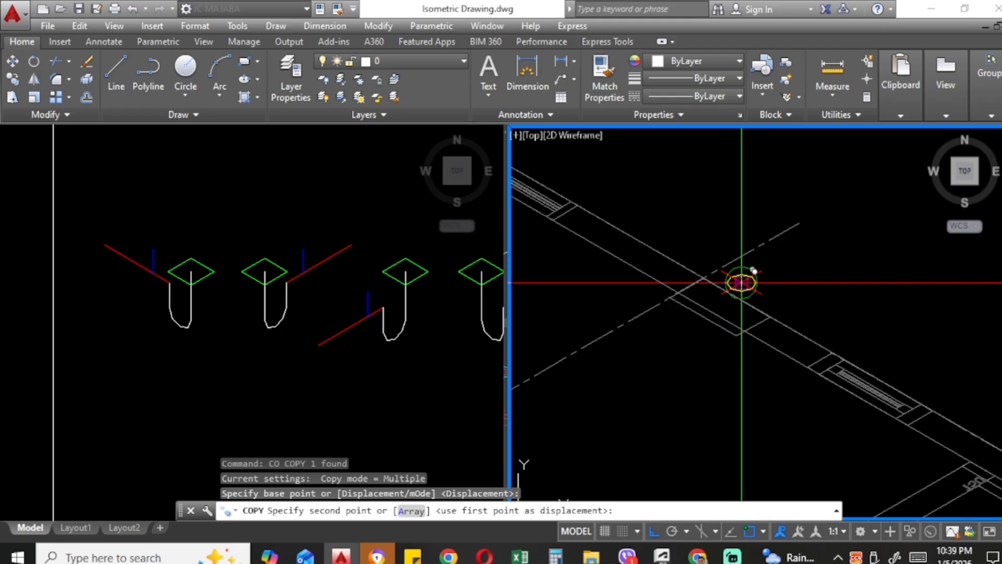
{"action": "left_click", "coordinate": [741, 283]}
Step: Place further copies of the vertical line on the two downspouts at the outer and balcony-side corners of bedroom 2
{"action": "scroll", "coordinate": [783, 313], "scroll_direction": "down", "scroll_amount": 3}
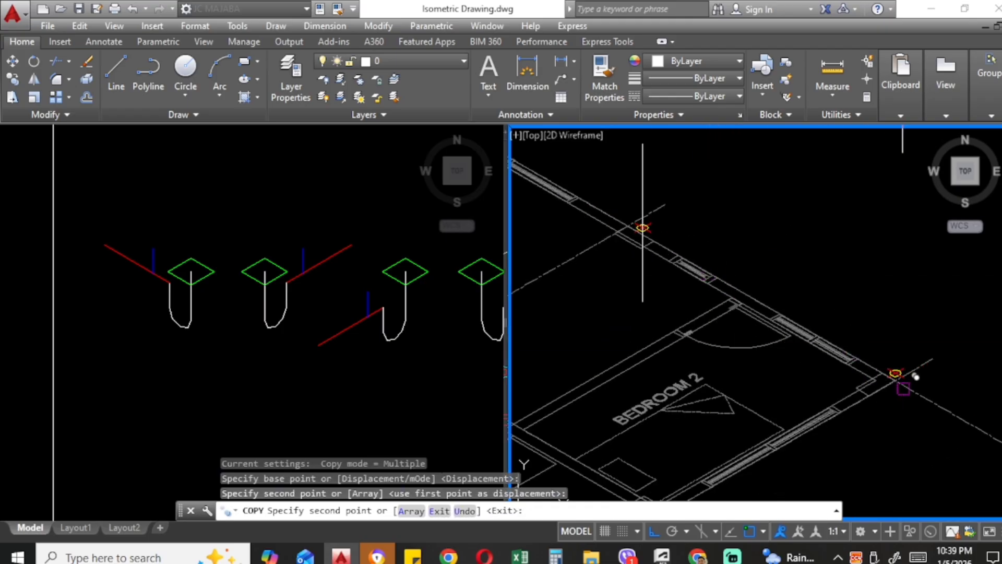
{"action": "scroll", "coordinate": [916, 377], "scroll_direction": "up", "scroll_amount": 3}
{"action": "left_click", "coordinate": [884, 324]}
{"action": "scroll", "coordinate": [888, 318], "scroll_direction": "down", "scroll_amount": 4}
{"action": "scroll", "coordinate": [728, 397], "scroll_direction": "up", "scroll_amount": 4}
{"action": "left_click", "coordinate": [733, 385]}
{"action": "scroll", "coordinate": [732, 387], "scroll_direction": "down", "scroll_amount": 5}
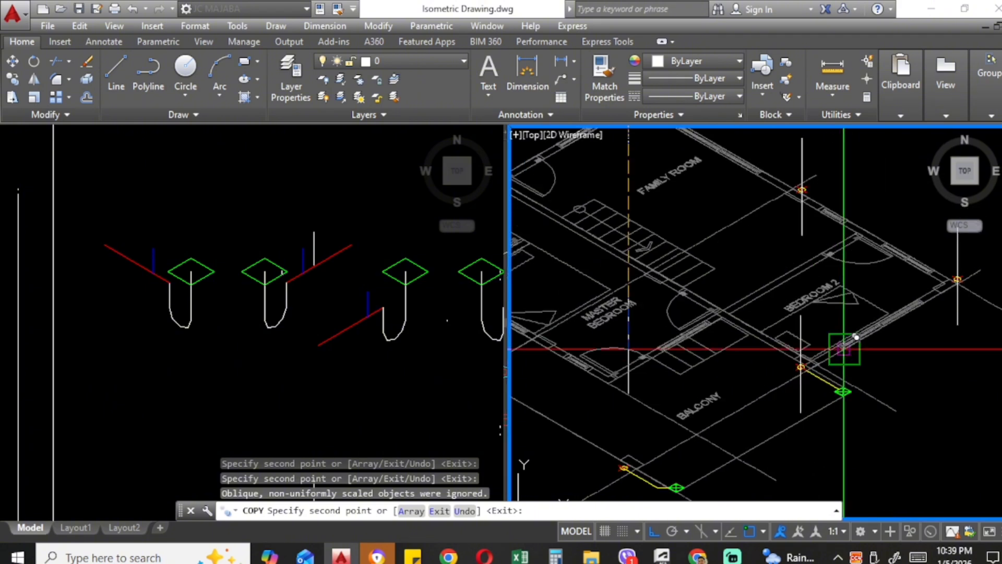
Step: Place copies of the vertical line on the downspouts near grids 3 and 2 and on the one beside the SS stack
{"action": "scroll", "coordinate": [794, 387], "scroll_direction": "up", "scroll_amount": 5}
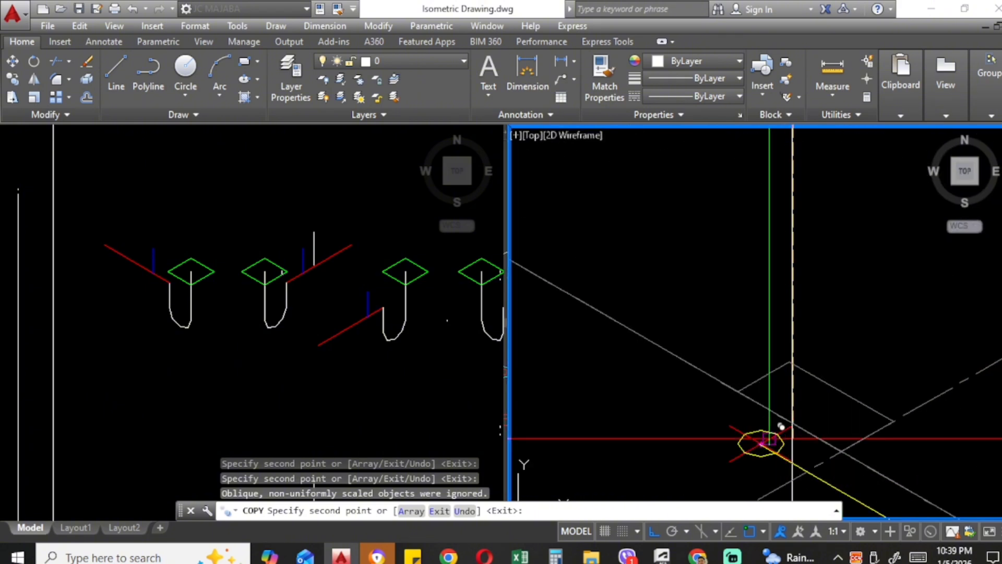
{"action": "left_click", "coordinate": [773, 428]}
{"action": "scroll", "coordinate": [809, 397], "scroll_direction": "down", "scroll_amount": 5}
{"action": "scroll", "coordinate": [679, 298], "scroll_direction": "up", "scroll_amount": 5}
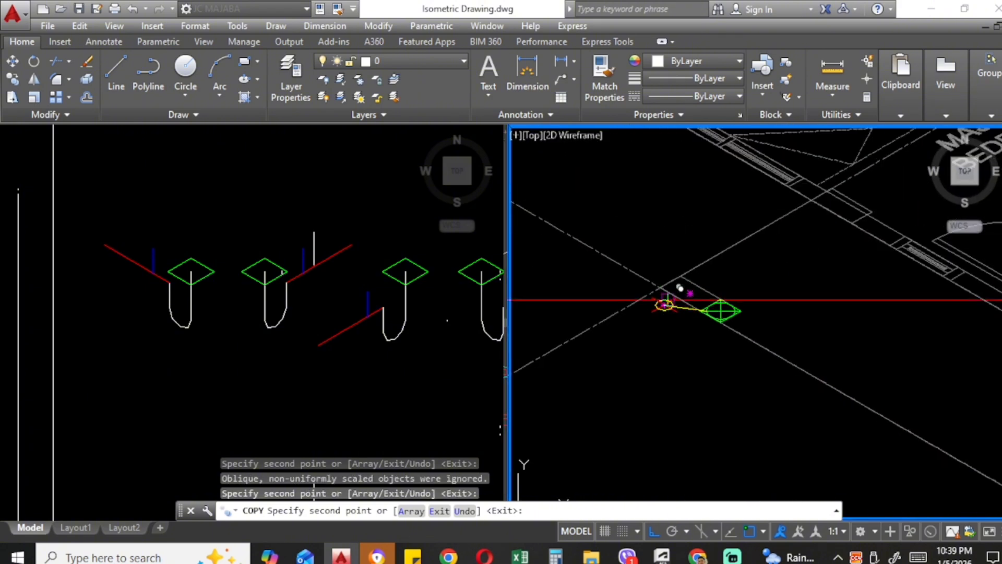
{"action": "left_click", "coordinate": [713, 299]}
{"action": "scroll", "coordinate": [827, 327], "scroll_direction": "down", "scroll_amount": 6}
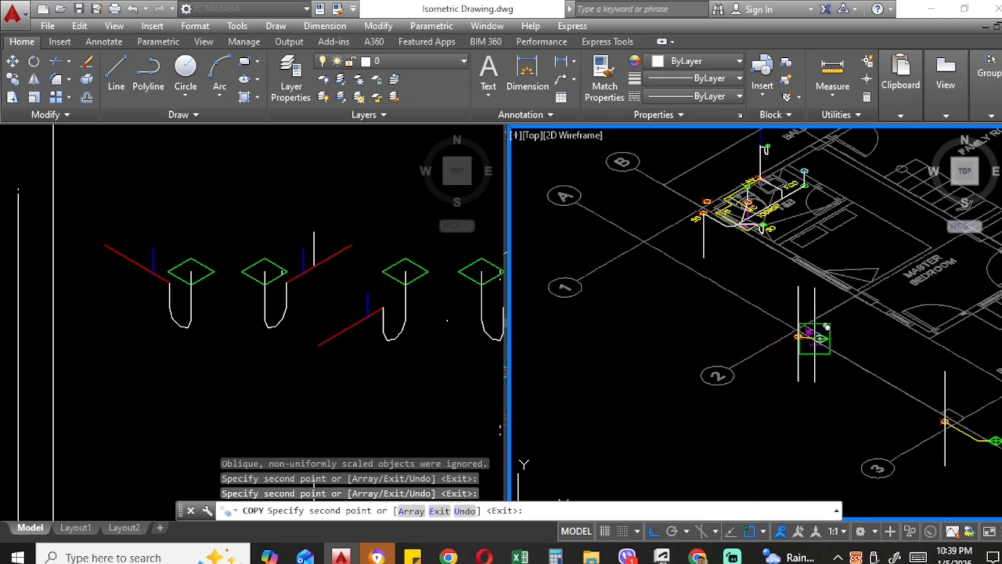
{"action": "scroll", "coordinate": [715, 186], "scroll_direction": "up", "scroll_amount": 5}
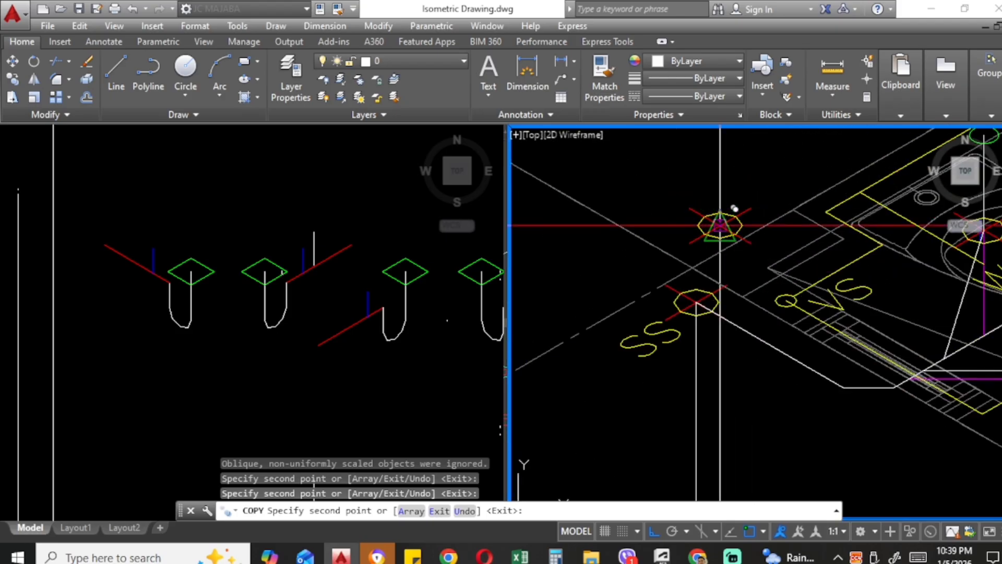
{"action": "key", "text": "Escape"}
{"action": "scroll", "coordinate": [721, 226], "scroll_direction": "down", "scroll_amount": 6}
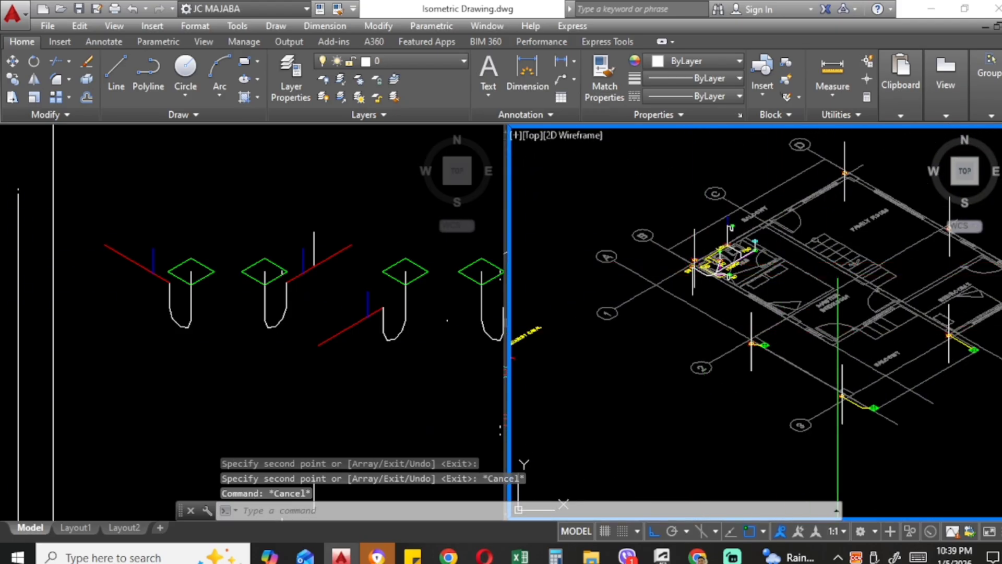
Step: Compare the drain connection beside the grid 2 downspout with the available isometric floor drain symbols
{"action": "scroll", "coordinate": [760, 354], "scroll_direction": "up", "scroll_amount": 4}
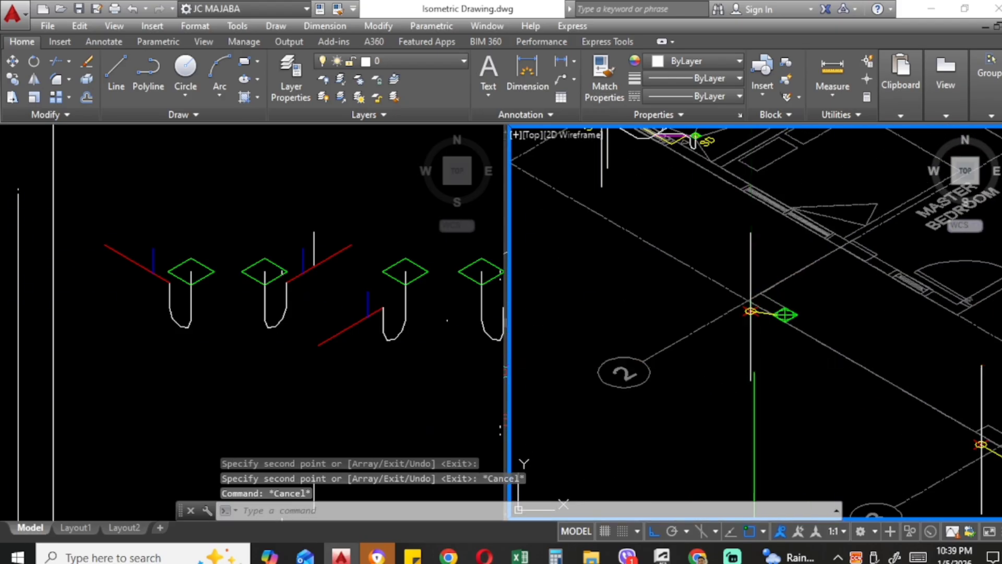
{"action": "left_click", "coordinate": [325, 302]}
{"action": "scroll", "coordinate": [339, 302], "scroll_direction": "down", "scroll_amount": 4}
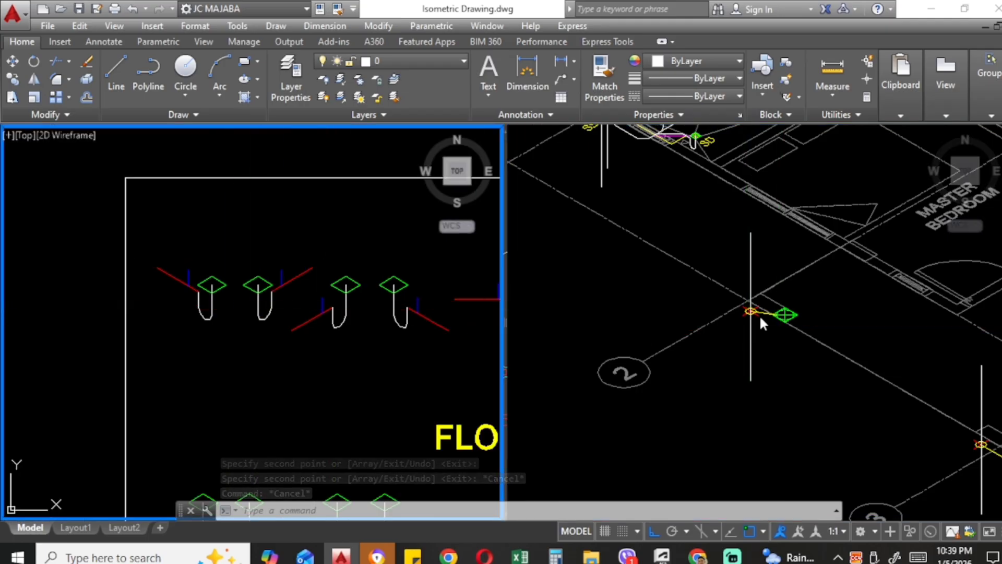
{"action": "left_click", "coordinate": [788, 312]}
{"action": "scroll", "coordinate": [772, 302], "scroll_direction": "up", "scroll_amount": 4}
{"action": "scroll", "coordinate": [739, 312], "scroll_direction": "down", "scroll_amount": 4}
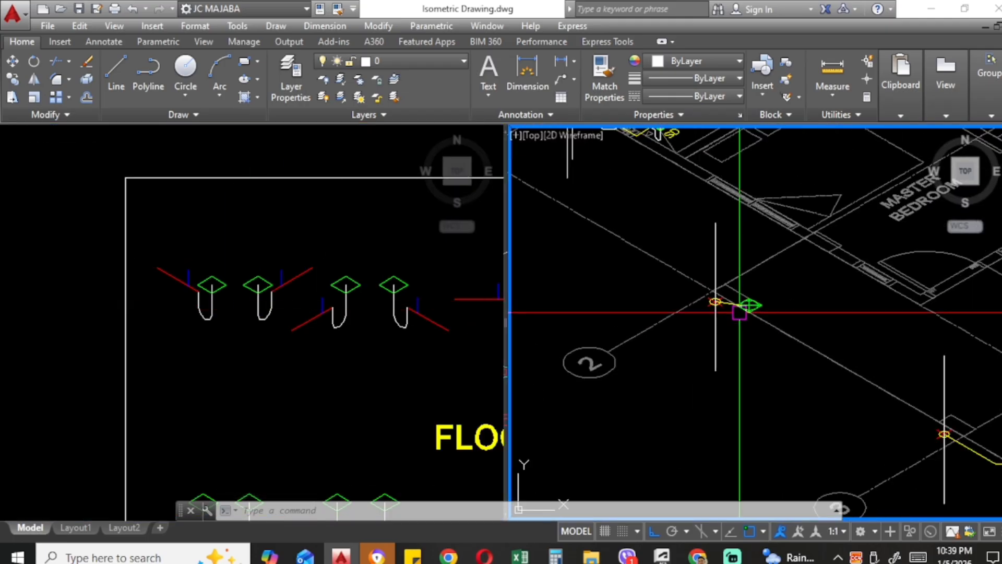
{"action": "scroll", "coordinate": [767, 313], "scroll_direction": "down", "scroll_amount": 3}
{"action": "scroll", "coordinate": [763, 302], "scroll_direction": "up", "scroll_amount": 4}
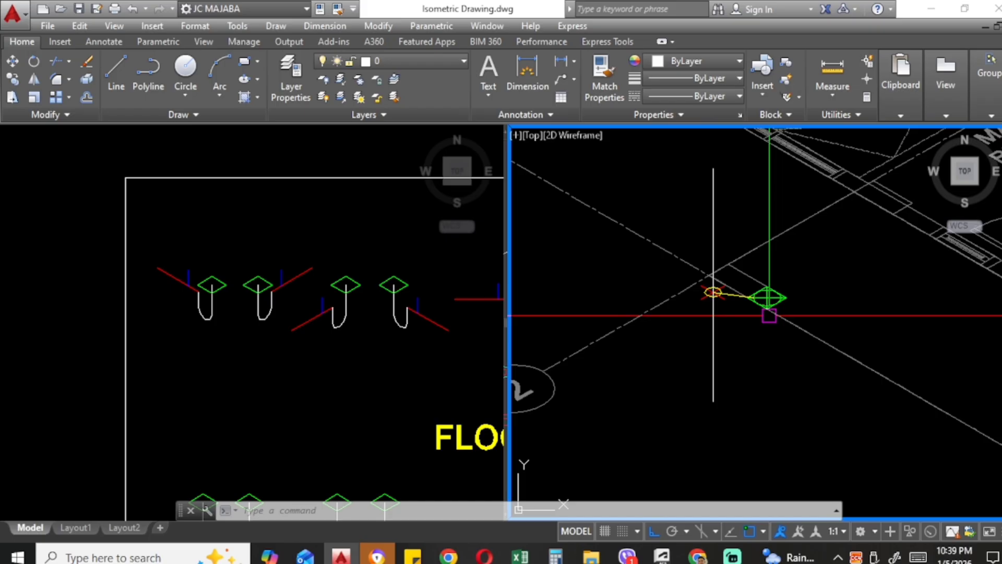
Step: Copy the floor drain symbol with trap and left-running horizontal branch from its diamond's centre onto the drain near grid 2
{"action": "left_click", "coordinate": [326, 336]}
{"action": "scroll", "coordinate": [315, 332], "scroll_direction": "down", "scroll_amount": 2}
{"action": "scroll", "coordinate": [405, 331], "scroll_direction": "up", "scroll_amount": 3}
{"action": "left_click", "coordinate": [401, 331]}
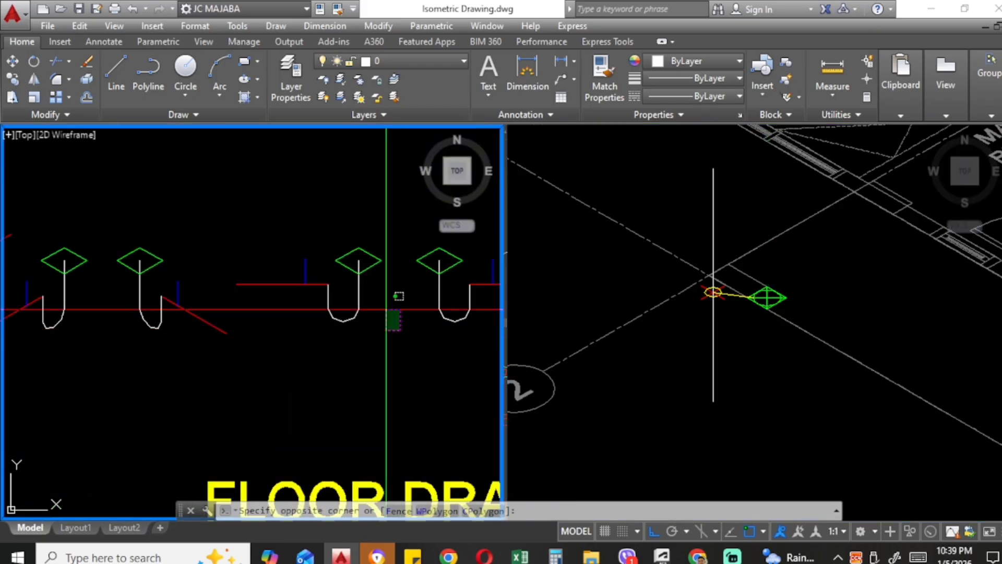
{"action": "left_click", "coordinate": [320, 235]}
{"action": "type", "text": "c"}
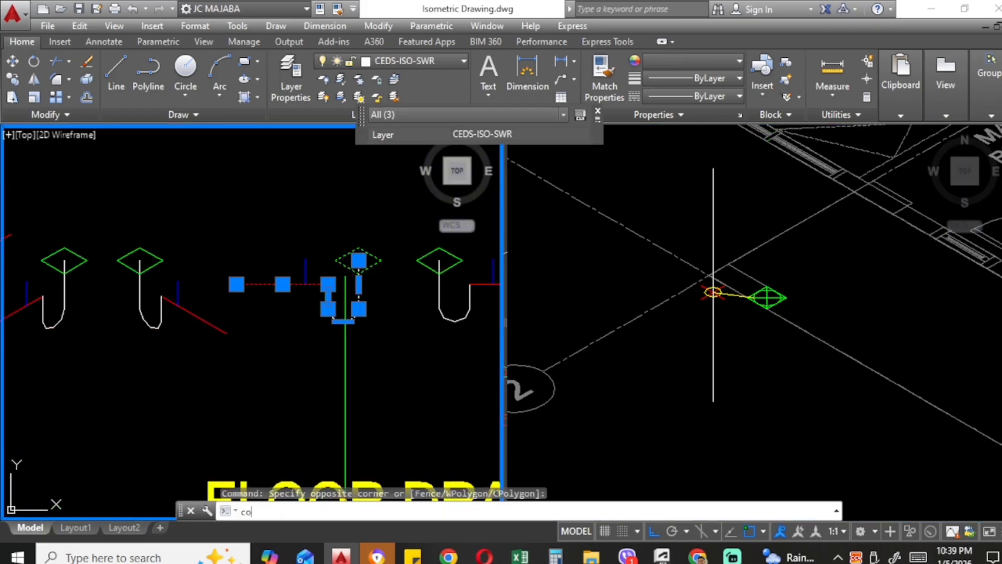
{"action": "type", "text": "o"}
{"action": "key", "text": "Return"}
{"action": "left_click", "coordinate": [359, 260]}
{"action": "left_click", "coordinate": [751, 296]}
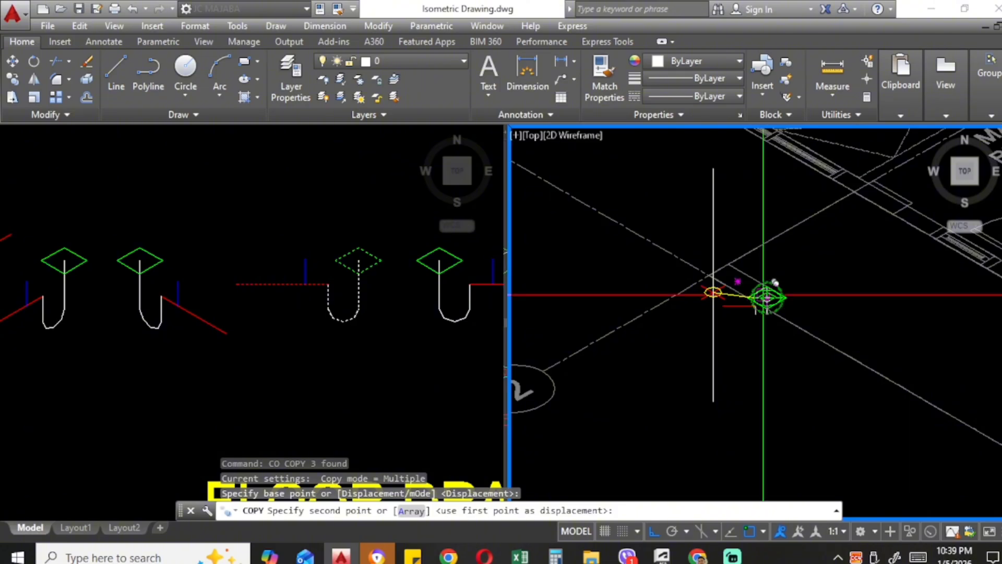
{"action": "left_click", "coordinate": [713, 293]}
{"action": "key", "text": "Escape"}
Step: Draw a polyline connecting the free end of the red drain branch to the vertical downspout line near grid 2
{"action": "scroll", "coordinate": [731, 282], "scroll_direction": "up", "scroll_amount": 1}
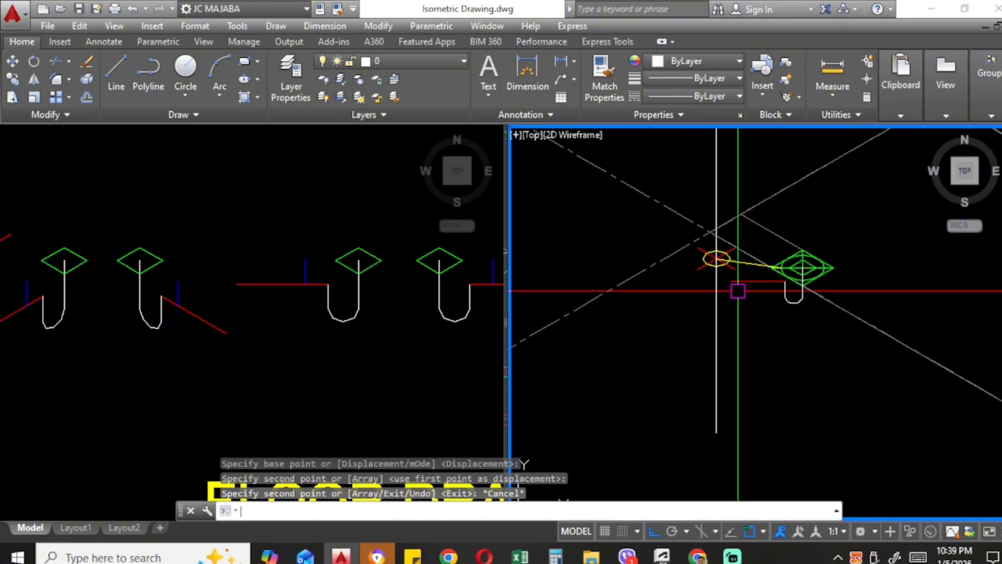
{"action": "type", "text": "pl"}
{"action": "key", "text": "Return"}
{"action": "left_click", "coordinate": [785, 282]}
{"action": "scroll", "coordinate": [730, 282], "scroll_direction": "up", "scroll_amount": 4}
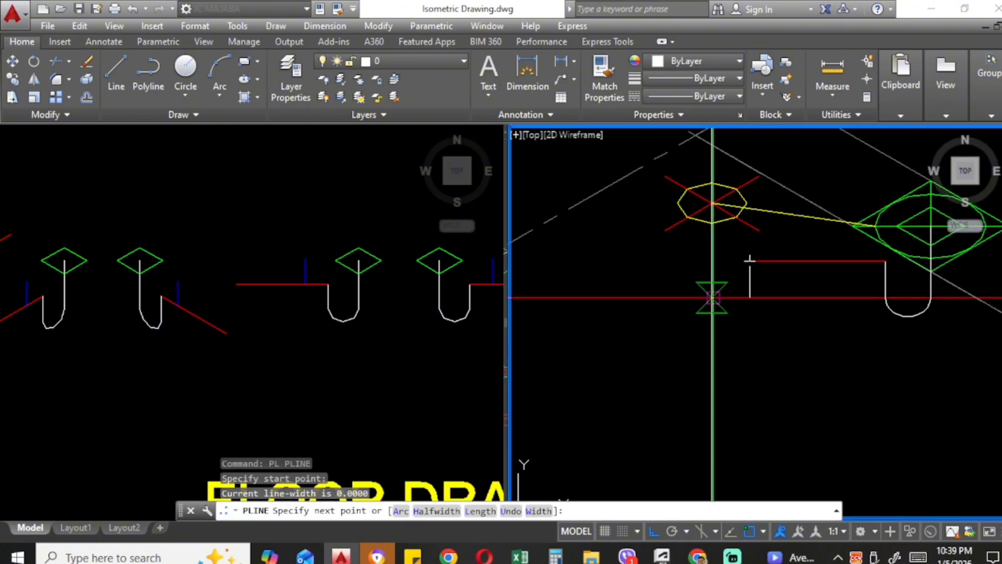
{"action": "key", "text": "Escape"}
{"action": "scroll", "coordinate": [679, 276], "scroll_direction": "down", "scroll_amount": 5}
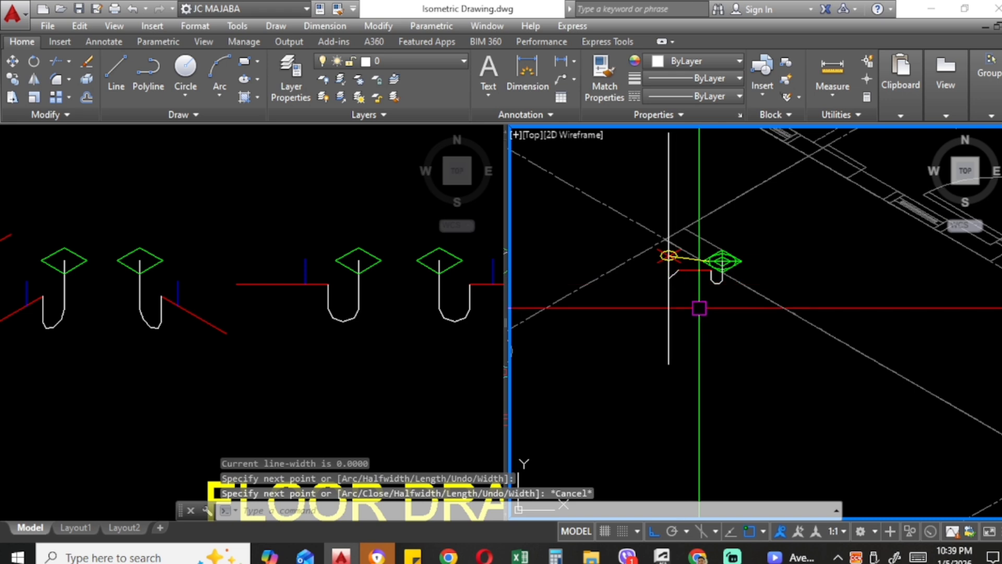
Step: Copy the same floor drain symbol with left-running horizontal branch onto the centre of the drain near grid 3
{"action": "scroll", "coordinate": [730, 319], "scroll_direction": "down", "scroll_amount": 3}
{"action": "scroll", "coordinate": [749, 326], "scroll_direction": "up", "scroll_amount": 4}
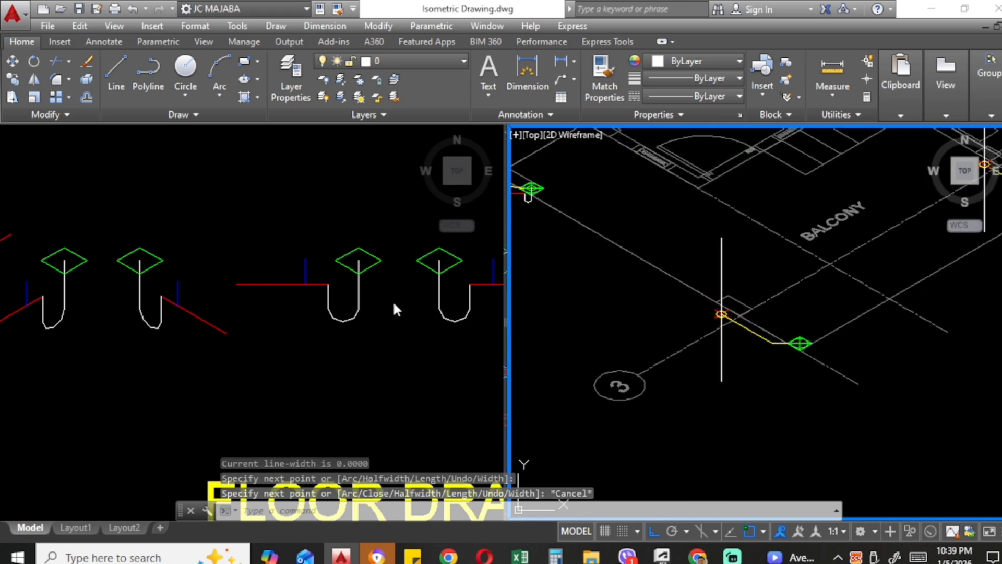
{"action": "left_click", "coordinate": [421, 313]}
{"action": "scroll", "coordinate": [366, 314], "scroll_direction": "down", "scroll_amount": 3}
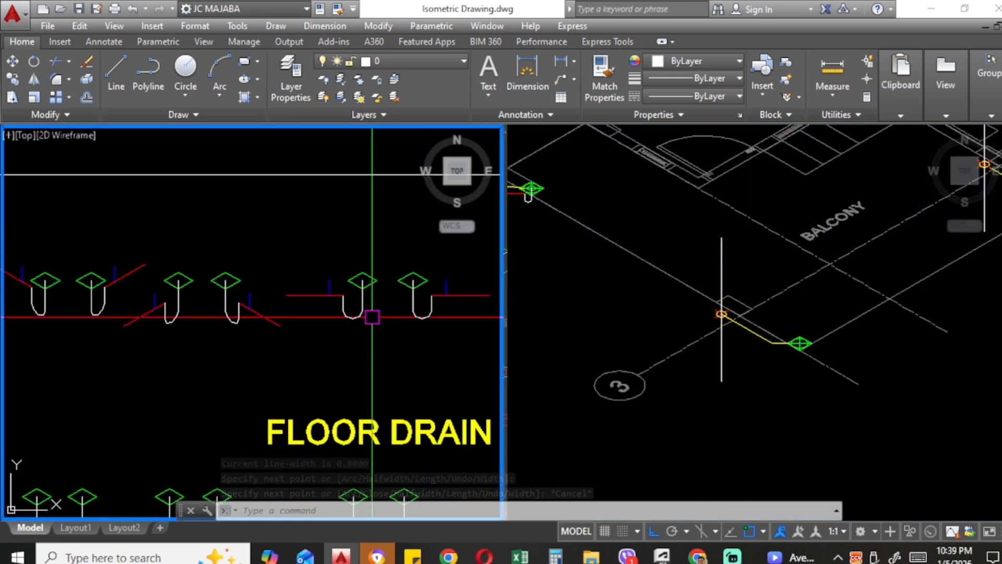
{"action": "scroll", "coordinate": [375, 318], "scroll_direction": "down", "scroll_amount": 4}
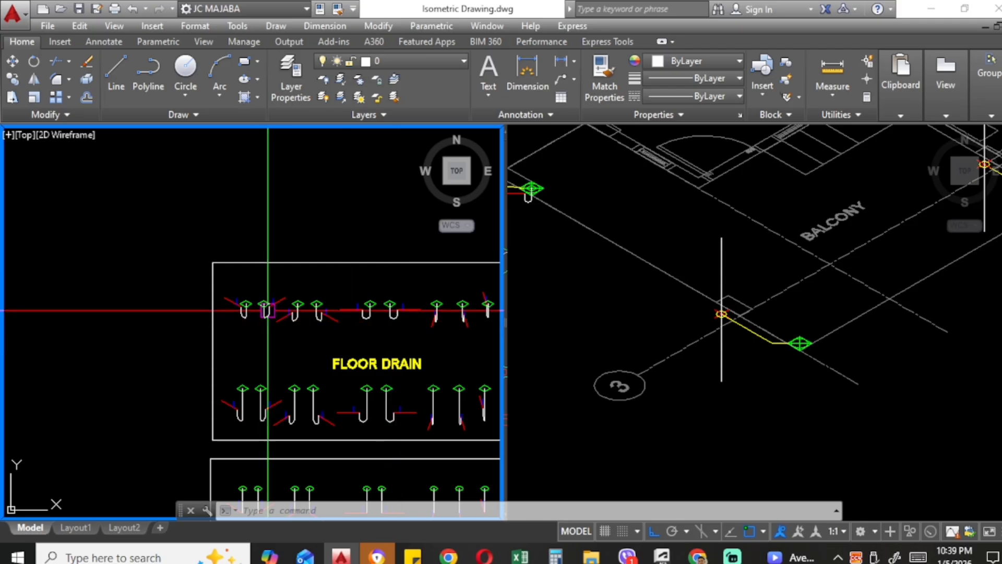
{"action": "scroll", "coordinate": [383, 322], "scroll_direction": "up", "scroll_amount": 5}
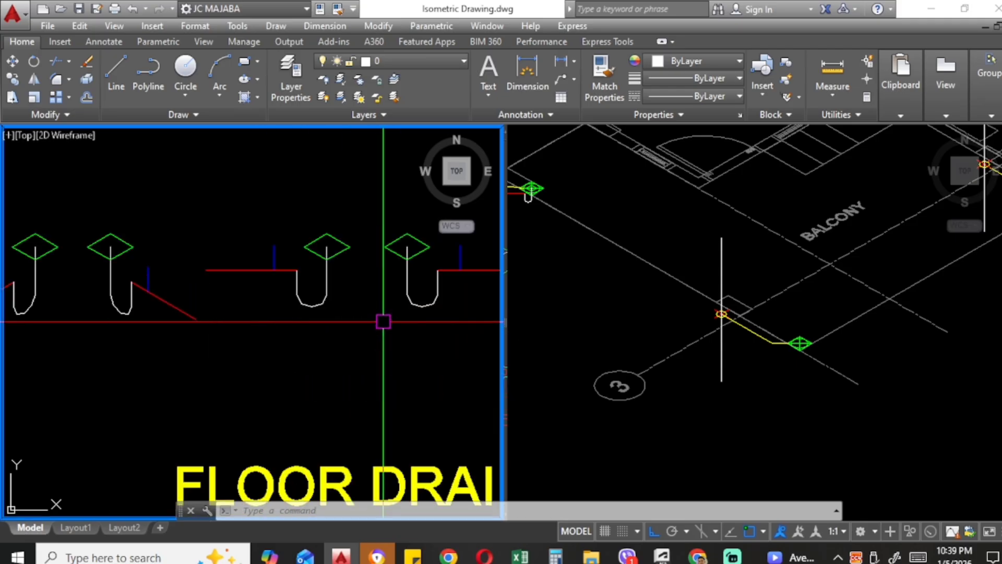
{"action": "left_click", "coordinate": [370, 321]}
{"action": "left_click", "coordinate": [289, 223]}
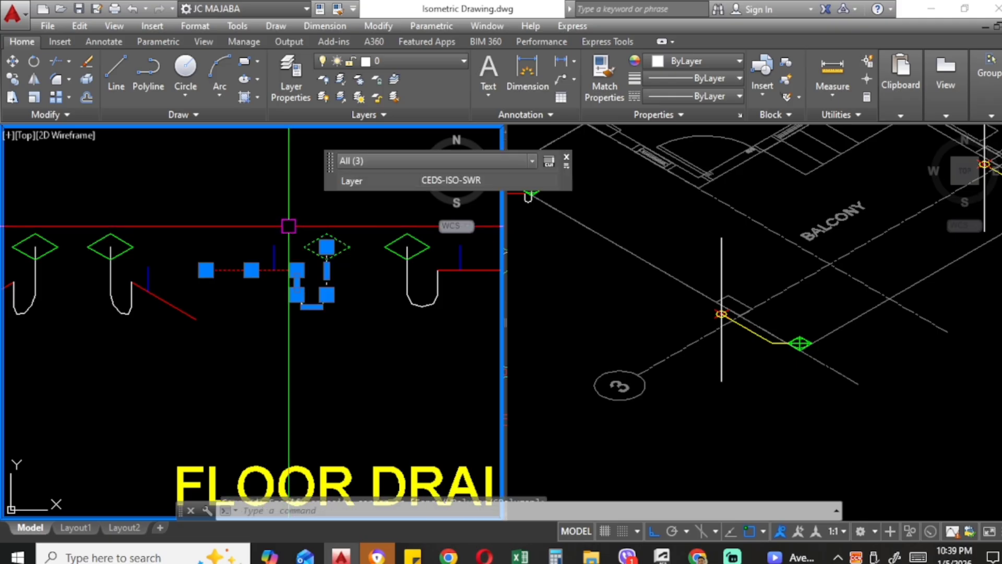
{"action": "type", "text": "co"}
{"action": "key", "text": "Return"}
{"action": "left_click", "coordinate": [327, 248]}
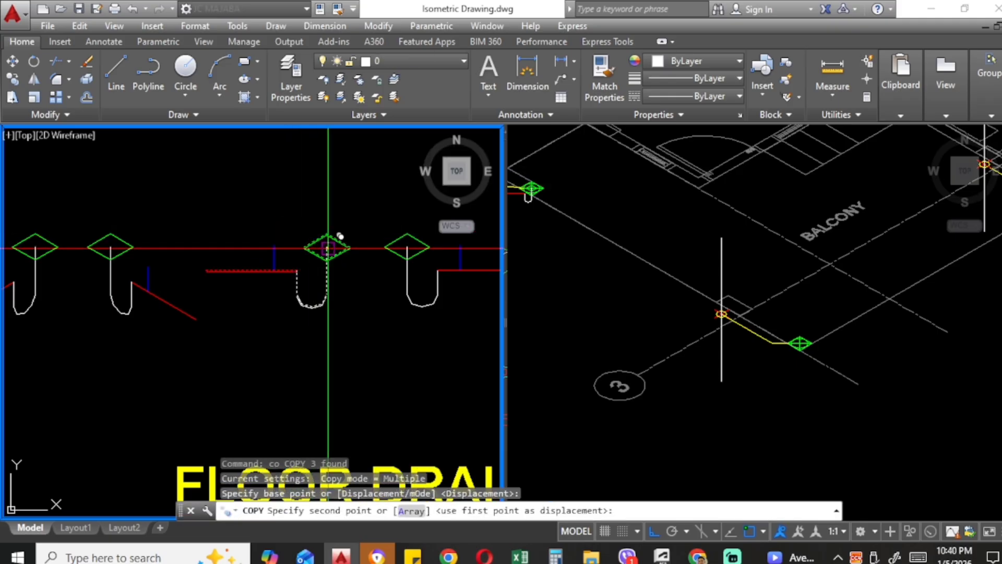
{"action": "scroll", "coordinate": [797, 368], "scroll_direction": "up", "scroll_amount": 4}
{"action": "left_click", "coordinate": [799, 336]}
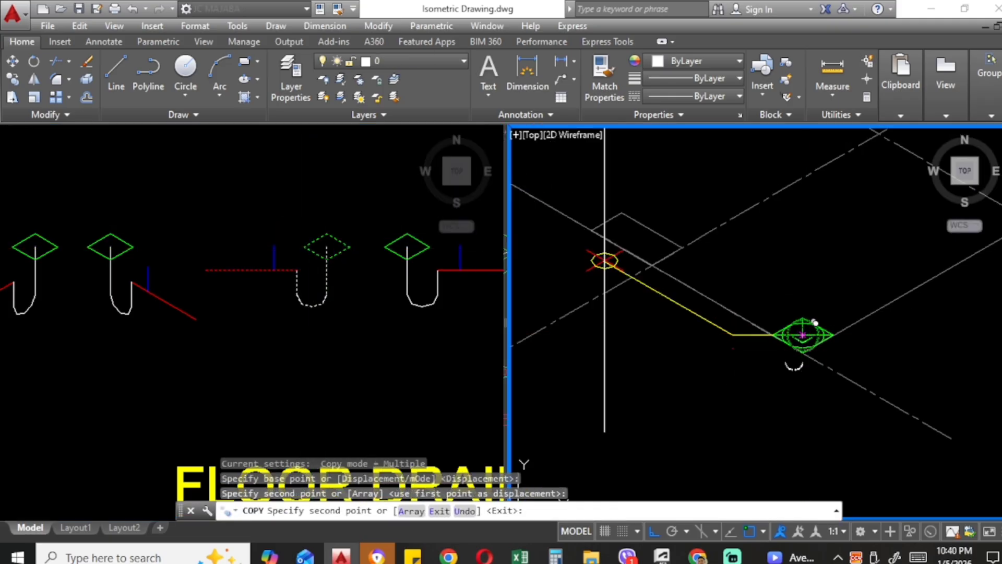
Step: Draw a polyline over the diagonal yellow drain line near grid 3, from the downspout's centre to the bend
{"action": "key", "text": "Escape"}
{"action": "key", "text": "Escape"}
{"action": "middle_click_drag", "start_coordinate": [705, 318], "coordinate": [712, 348]}
{"action": "type", "text": "pl"}
{"action": "key", "text": "Return"}
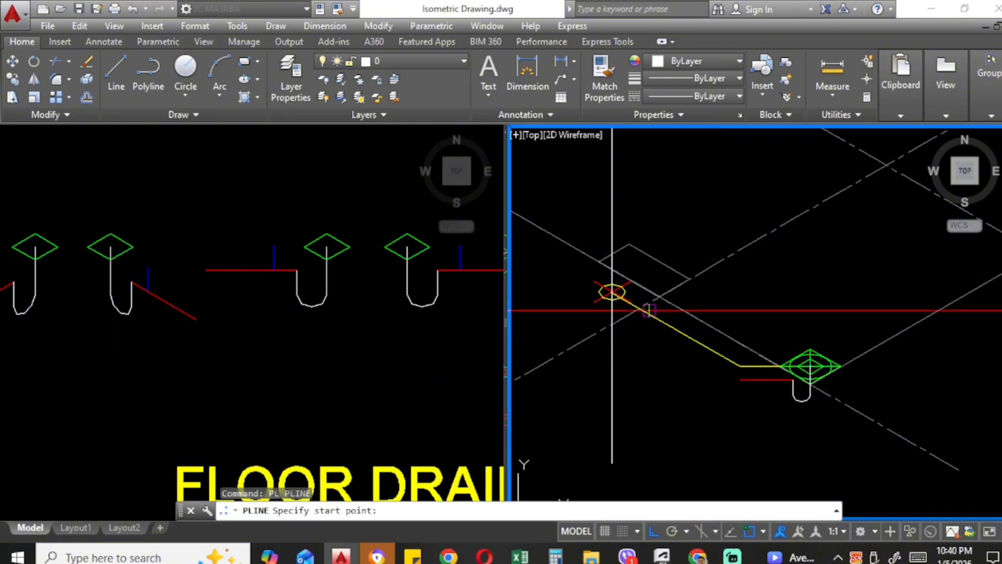
{"action": "left_click", "coordinate": [612, 291]}
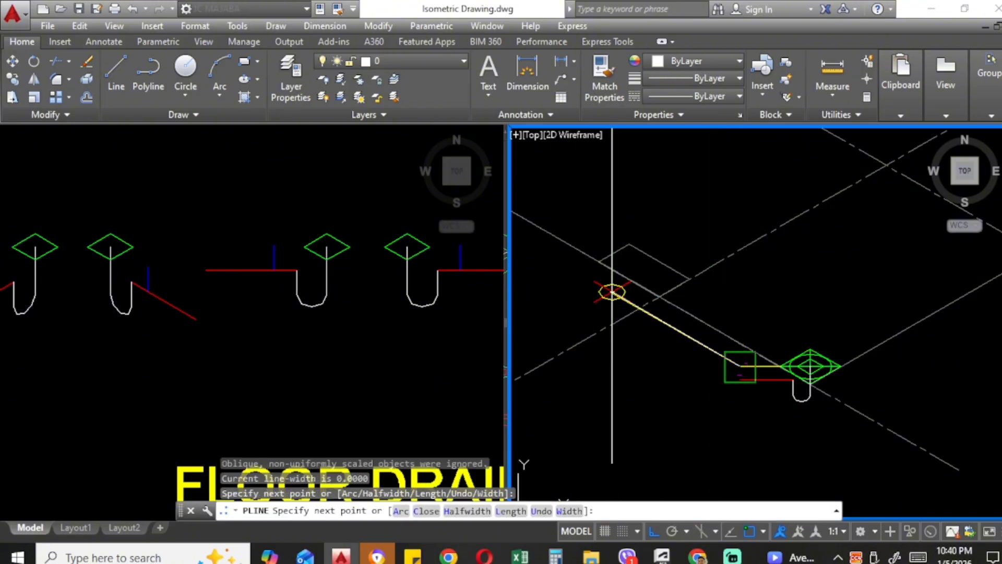
{"action": "key", "text": "Escape"}
Step: Move the new diagonal polyline from the yellow line's bend to the free end of the red drain branch
{"action": "left_click", "coordinate": [713, 349]}
{"action": "type", "text": "m"}
{"action": "key", "text": "Return"}
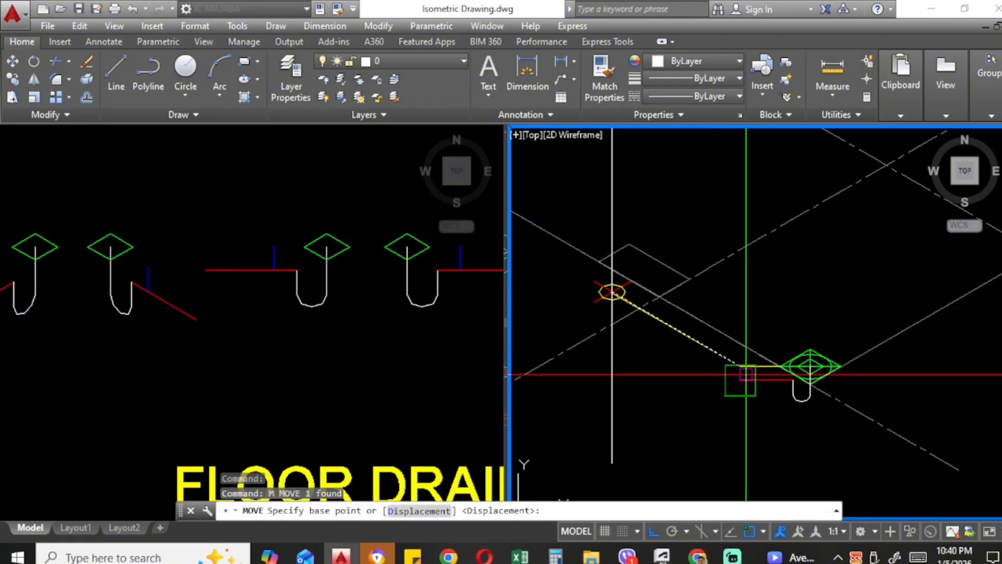
{"action": "left_click", "coordinate": [740, 365]}
{"action": "key", "text": "Escape"}
{"action": "key", "text": "Escape"}
{"action": "key", "text": "Escape"}
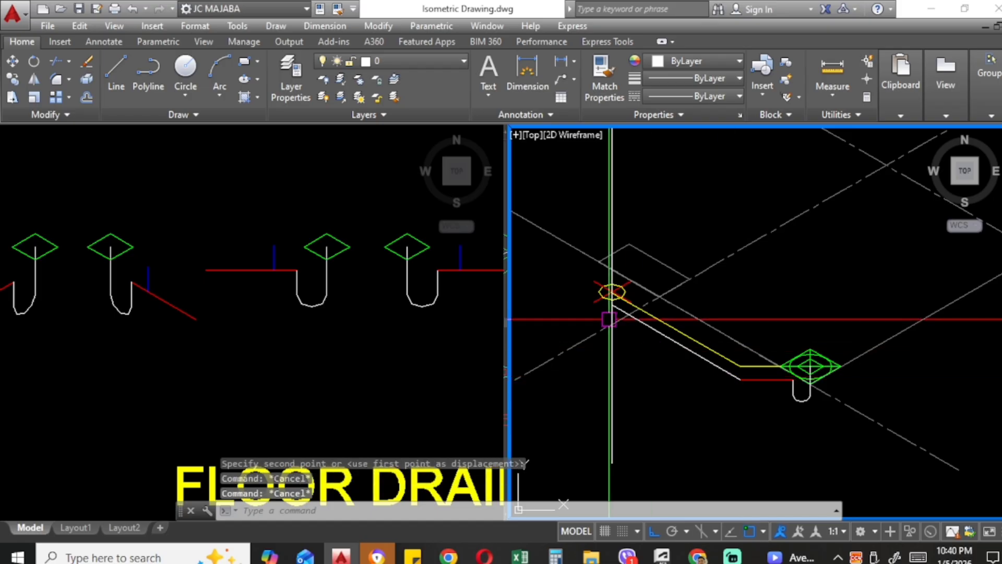
Step: Draw a short angled polyline from the vertical downspout line near grid 3 up to the diagonal branch
{"action": "scroll", "coordinate": [610, 351], "scroll_direction": "up", "scroll_amount": 2}
{"action": "type", "text": "pl"}
{"action": "key", "text": "Return"}
{"action": "scroll", "coordinate": [611, 346], "scroll_direction": "up", "scroll_amount": 5}
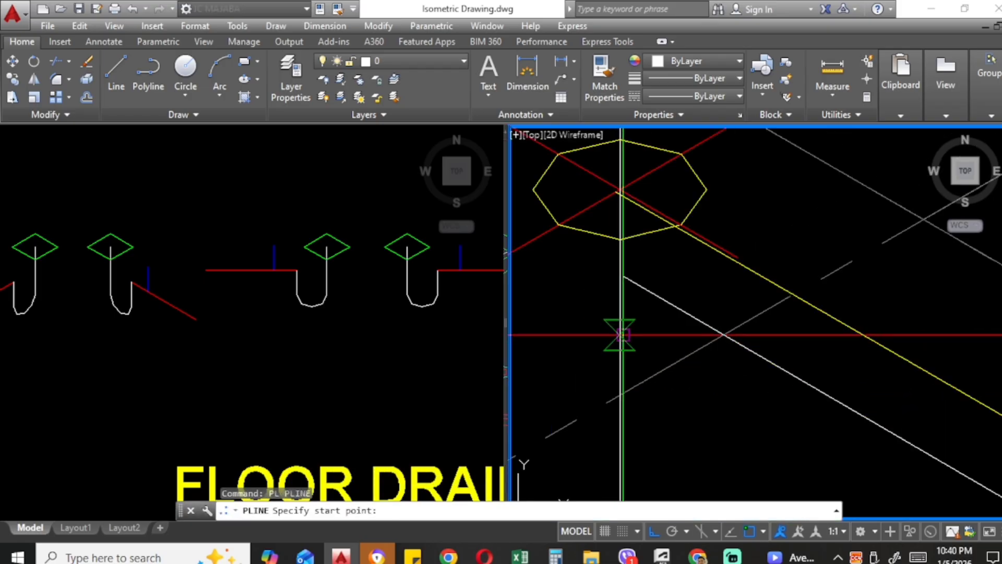
{"action": "left_click", "coordinate": [621, 334]}
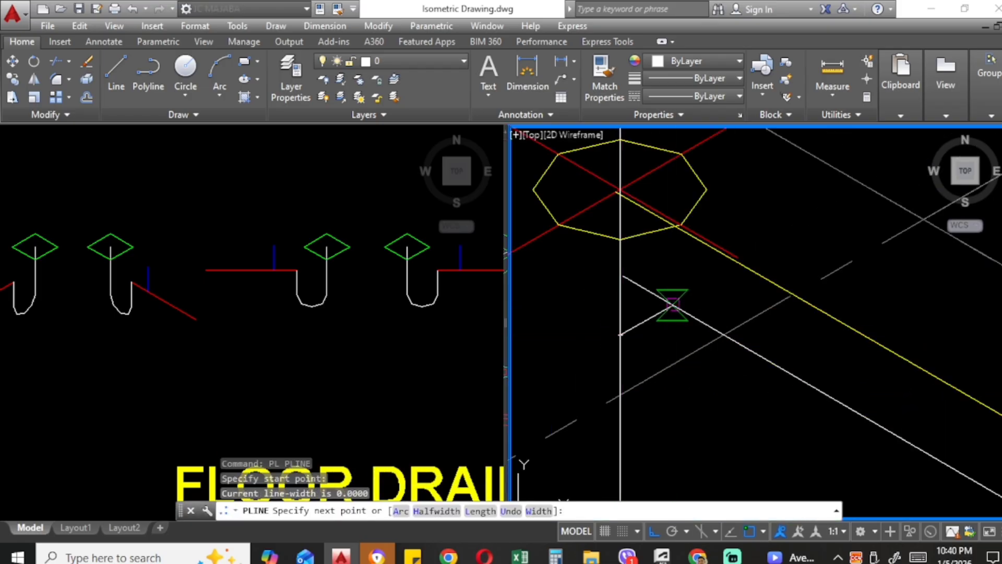
{"action": "left_click", "coordinate": [664, 312]}
{"action": "key", "text": "Escape"}
{"action": "key", "text": "Escape"}
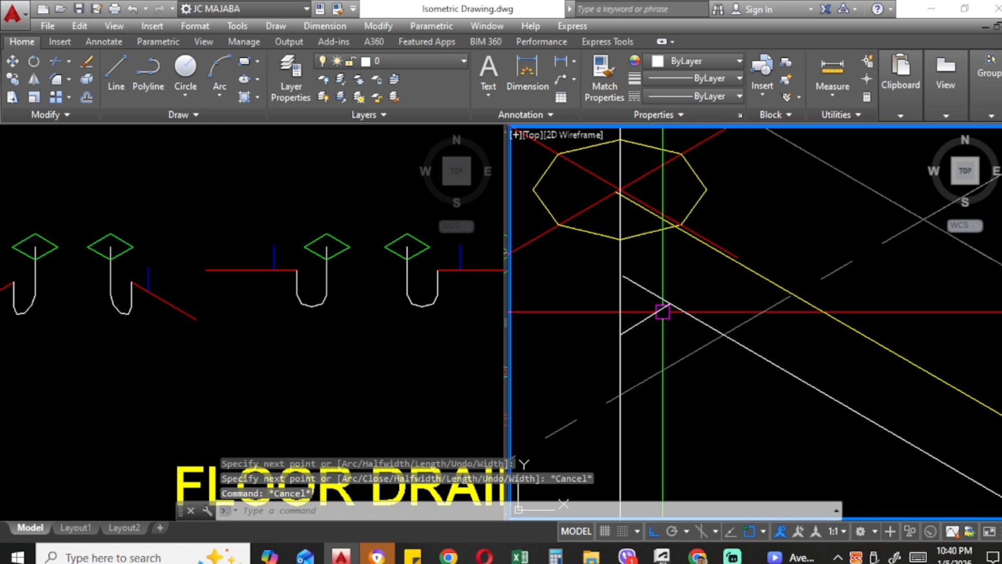
Step: Stretch the diagonal branch's upper end back to its junction with the short angled connector
{"action": "left_click", "coordinate": [667, 303]}
{"action": "left_click", "coordinate": [624, 275]}
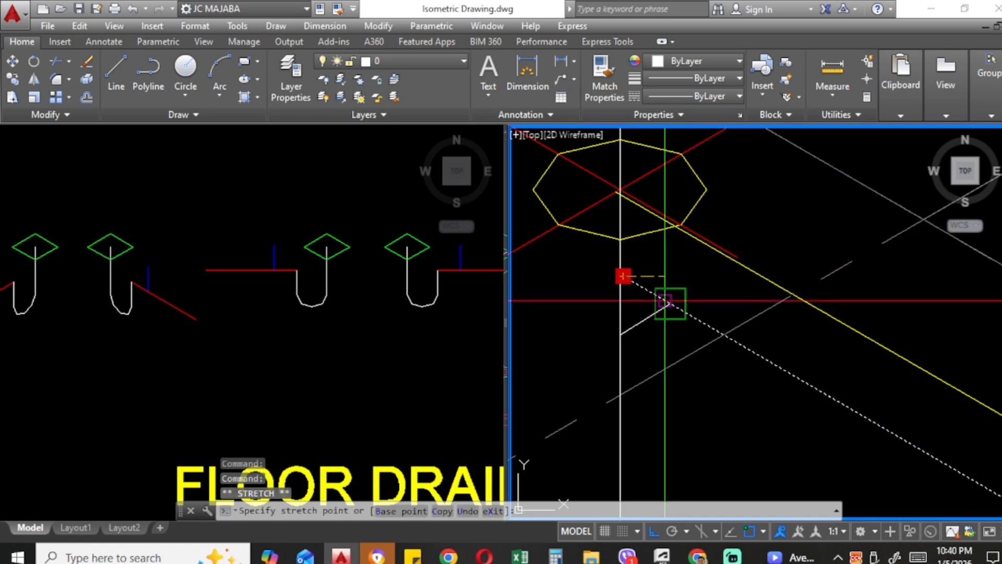
{"action": "left_click", "coordinate": [670, 303]}
{"action": "key", "text": "Escape"}
{"action": "key", "text": "Escape"}
{"action": "scroll", "coordinate": [617, 313], "scroll_direction": "down", "scroll_amount": 8}
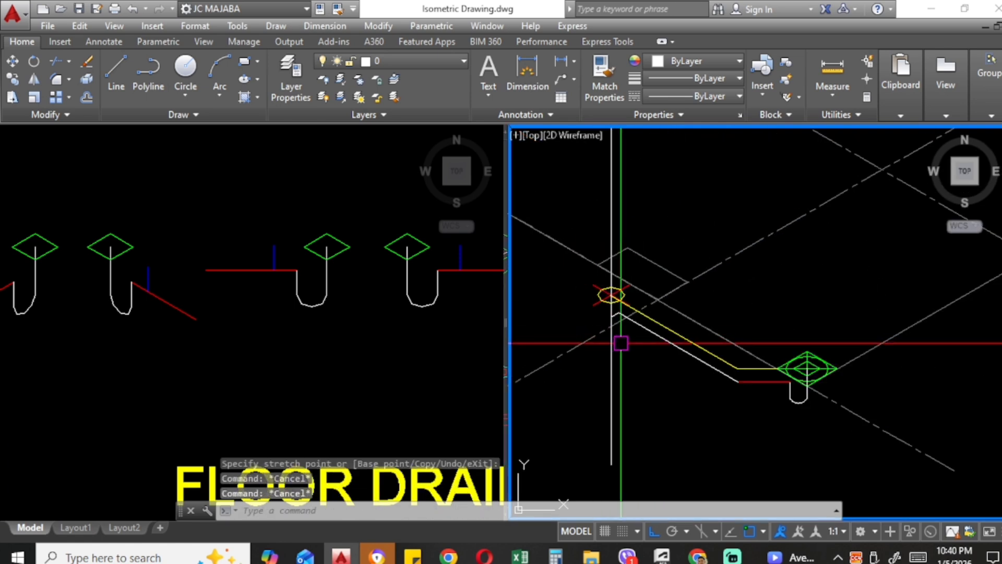
Step: Match the red horizontal drain branch near grid 3 to the properties of the white diagonal line
{"action": "type", "text": "ma"}
{"action": "key", "text": "Return"}
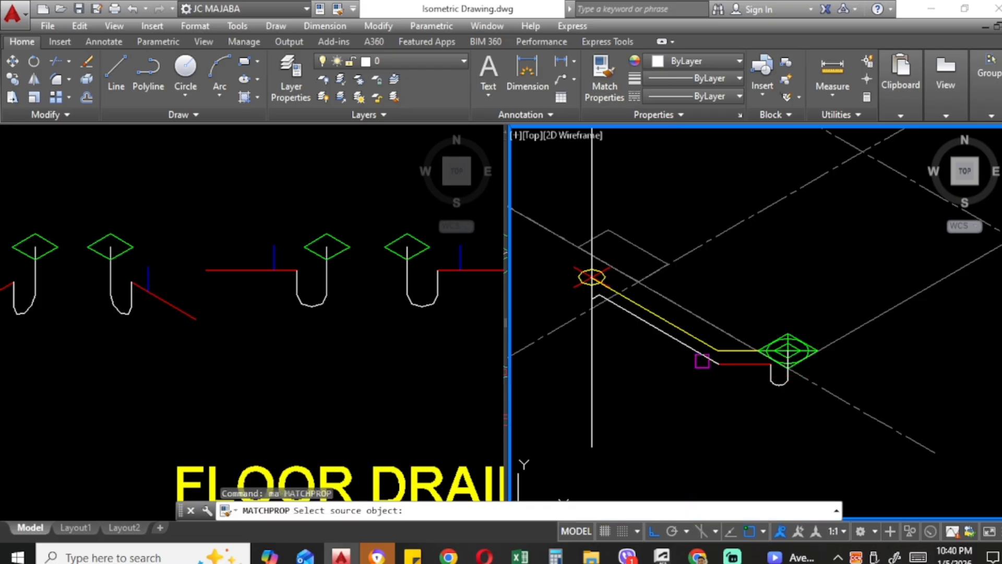
{"action": "left_click", "coordinate": [732, 368]}
{"action": "key", "text": "Escape"}
{"action": "scroll", "coordinate": [732, 368], "scroll_direction": "down", "scroll_amount": 5}
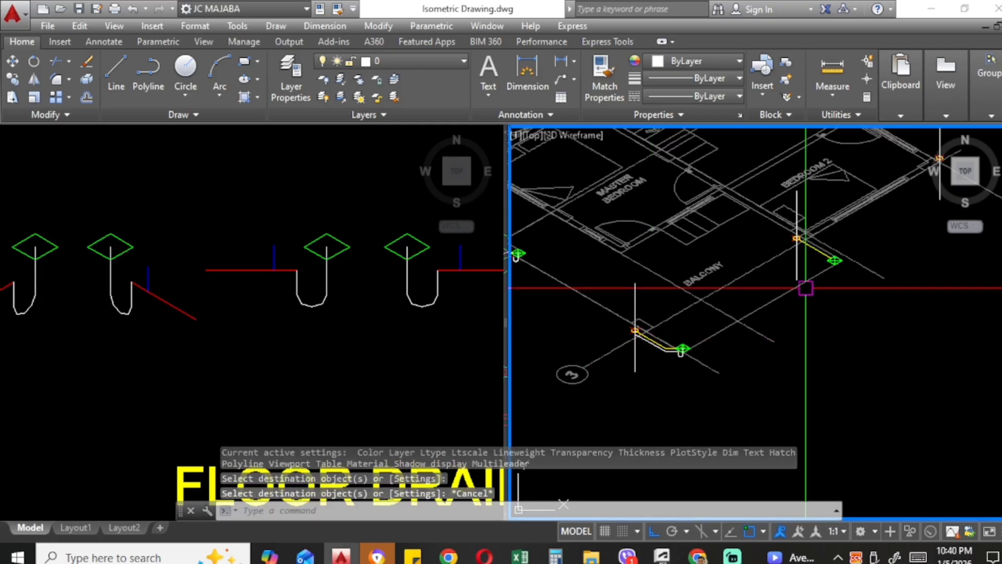
{"action": "scroll", "coordinate": [797, 270], "scroll_direction": "down", "scroll_amount": 5}
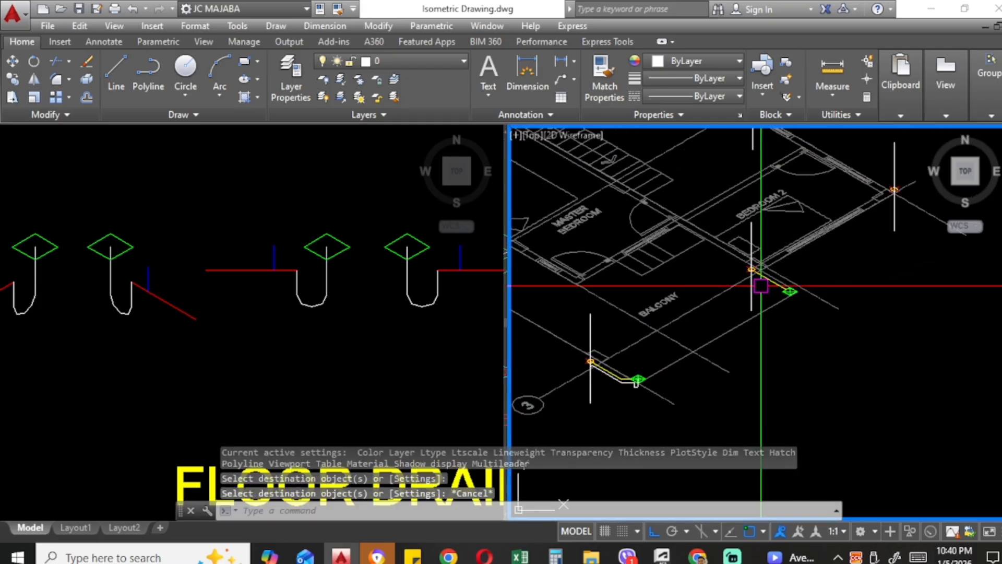
{"action": "scroll", "coordinate": [747, 309], "scroll_direction": "up", "scroll_amount": 3}
{"action": "scroll", "coordinate": [731, 314], "scroll_direction": "down", "scroll_amount": 3}
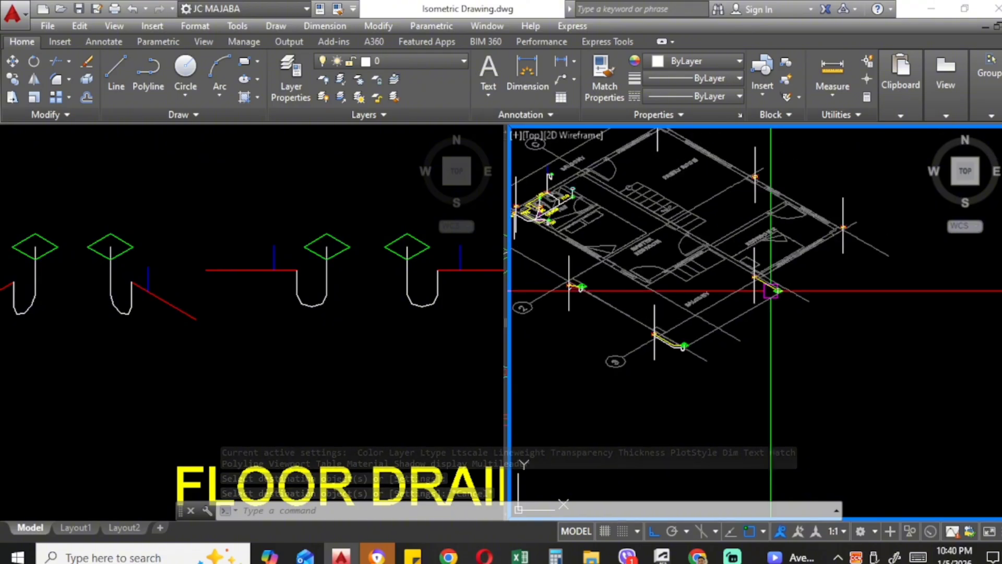
{"action": "scroll", "coordinate": [653, 334], "scroll_direction": "up", "scroll_amount": 3}
{"action": "scroll", "coordinate": [650, 313], "scroll_direction": "up", "scroll_amount": 4}
{"action": "left_click", "coordinate": [592, 224]}
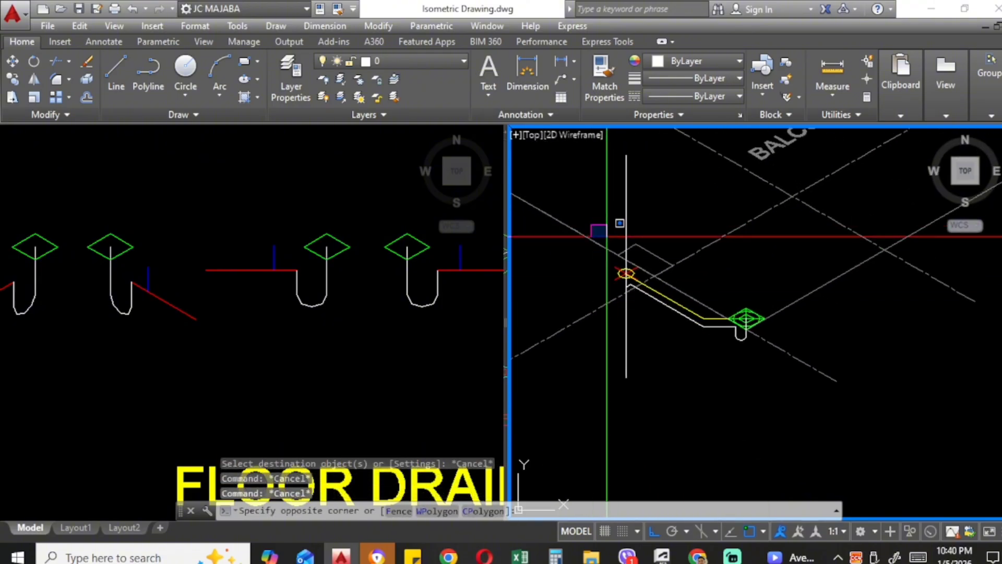
{"action": "left_click", "coordinate": [777, 343]}
{"action": "scroll", "coordinate": [544, 374], "scroll_direction": "down", "scroll_amount": 1}
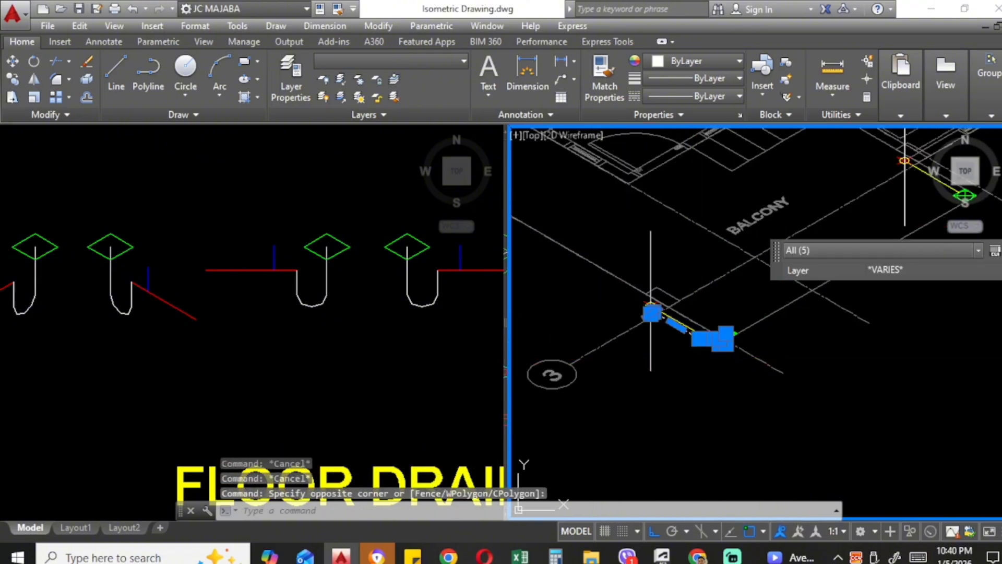
{"action": "middle_click_drag", "start_coordinate": [543, 374], "coordinate": [512, 377]}
{"action": "key", "text": "Escape"}
{"action": "key", "text": "Escape"}
Step: Copy the short-trap floor drain symbol with its branch rising to the left from its diamond's centre onto the balcony drain below Bedroom 2
{"action": "left_click", "coordinate": [351, 321]}
{"action": "scroll", "coordinate": [336, 340], "scroll_direction": "down", "scroll_amount": 4}
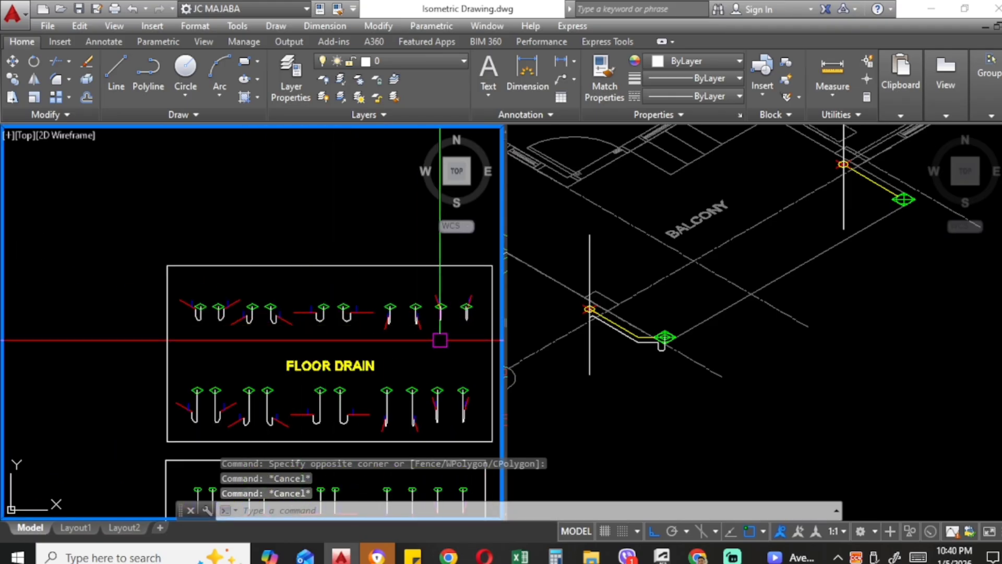
{"action": "scroll", "coordinate": [324, 340], "scroll_direction": "up", "scroll_amount": 3}
{"action": "scroll", "coordinate": [329, 355], "scroll_direction": "down", "scroll_amount": 1}
{"action": "middle_click_drag", "start_coordinate": [367, 355], "coordinate": [376, 378]}
{"action": "scroll", "coordinate": [134, 335], "scroll_direction": "up", "scroll_amount": 3}
{"action": "left_click", "coordinate": [178, 396]}
{"action": "left_click", "coordinate": [122, 307]}
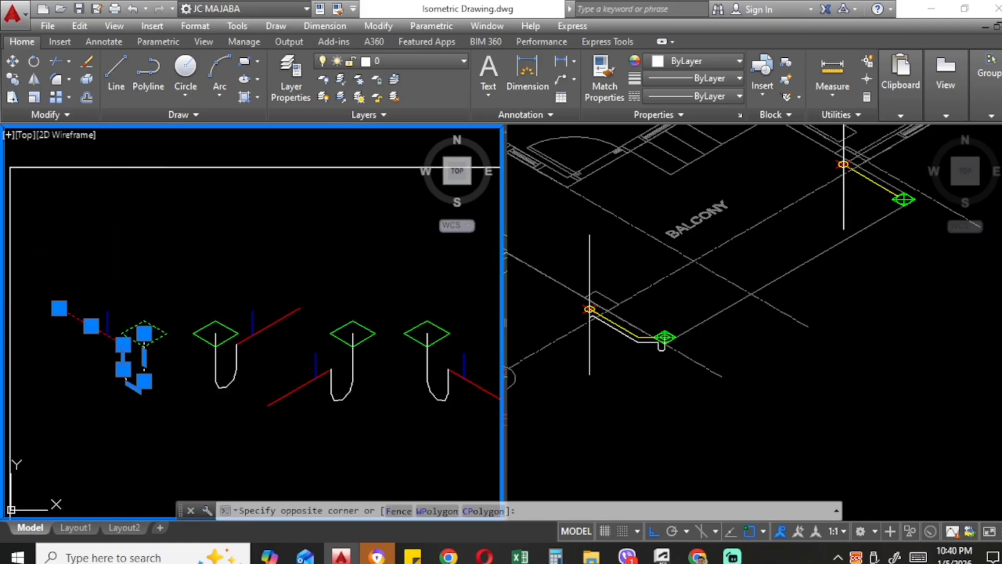
{"action": "type", "text": "co"}
{"action": "key", "text": "Return"}
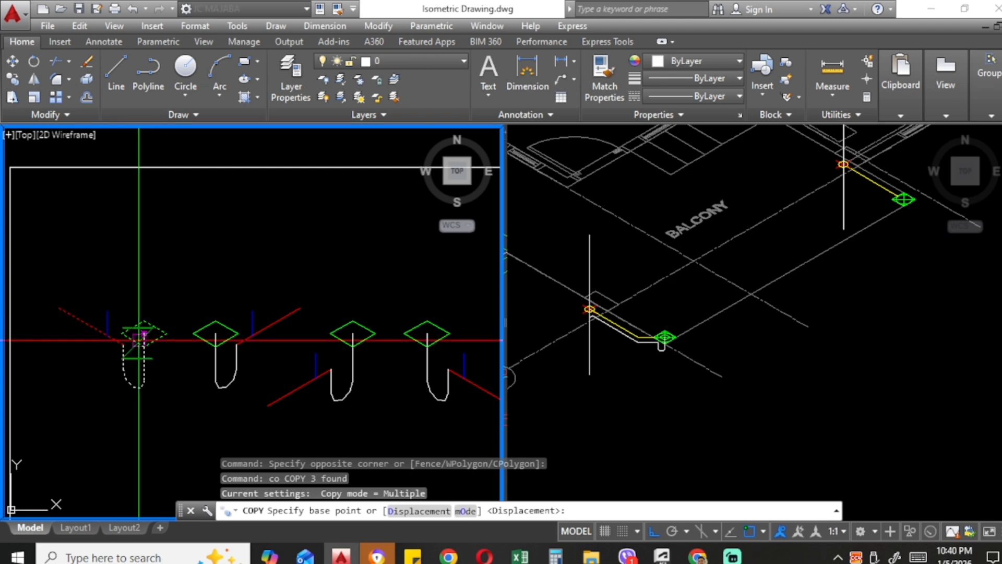
{"action": "left_click", "coordinate": [145, 333]}
{"action": "left_click", "coordinate": [708, 299]}
{"action": "middle_click_drag", "start_coordinate": [777, 277], "coordinate": [693, 329]}
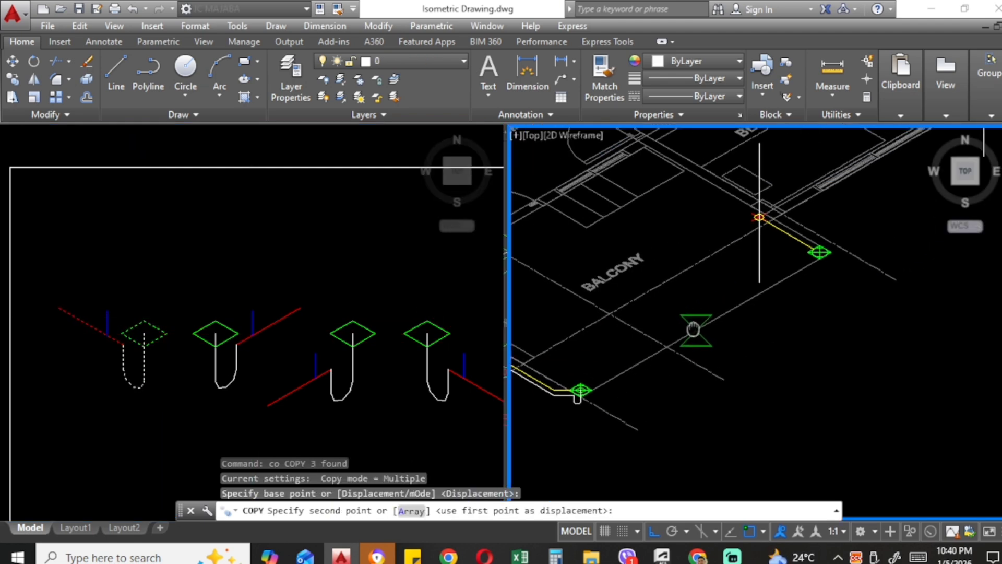
{"action": "scroll", "coordinate": [835, 241], "scroll_direction": "up", "scroll_amount": 3}
{"action": "left_click", "coordinate": [797, 272]}
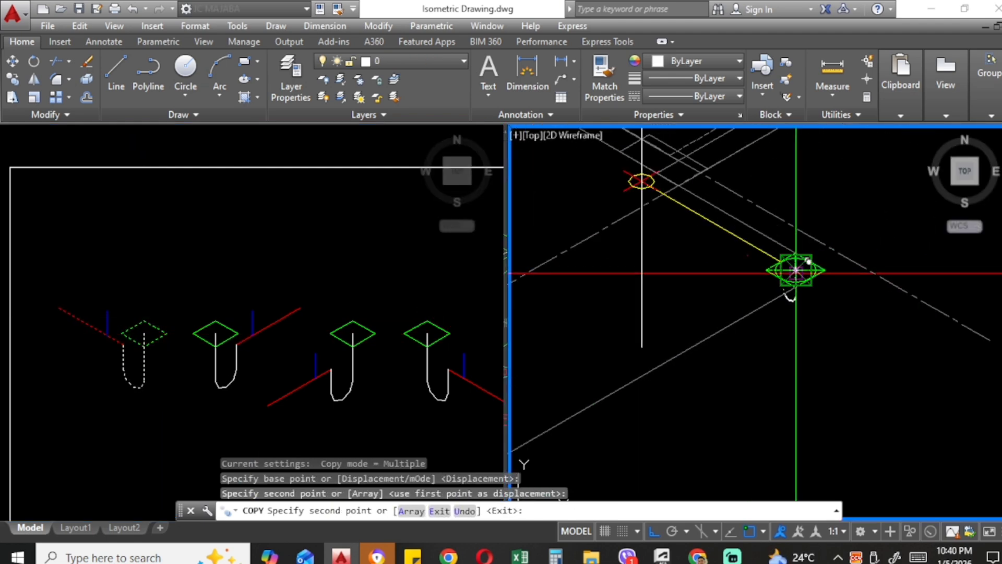
{"action": "key", "text": "Escape"}
Step: Extend the copied symbol's red branch to the vertical downspout line below Bedroom 2
{"action": "middle_click_drag", "start_coordinate": [731, 266], "coordinate": [771, 320]}
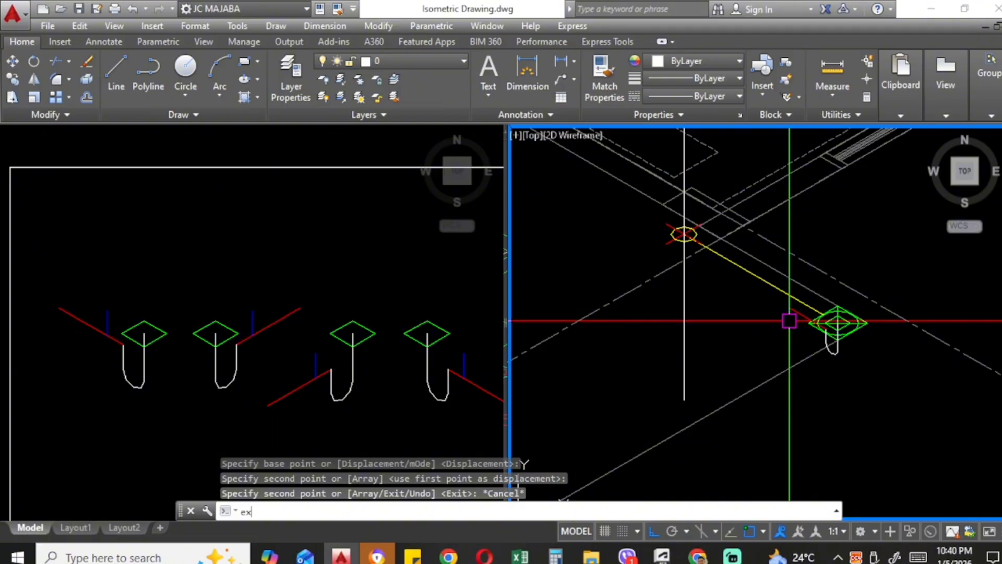
{"action": "type", "text": "ex"}
{"action": "key", "text": "Return"}
{"action": "key", "text": "Escape"}
Step: Draw a short angled polyline connecting the red branch to the vertical downspout line below Bedroom 2
{"action": "scroll", "coordinate": [699, 307], "scroll_direction": "up", "scroll_amount": 3}
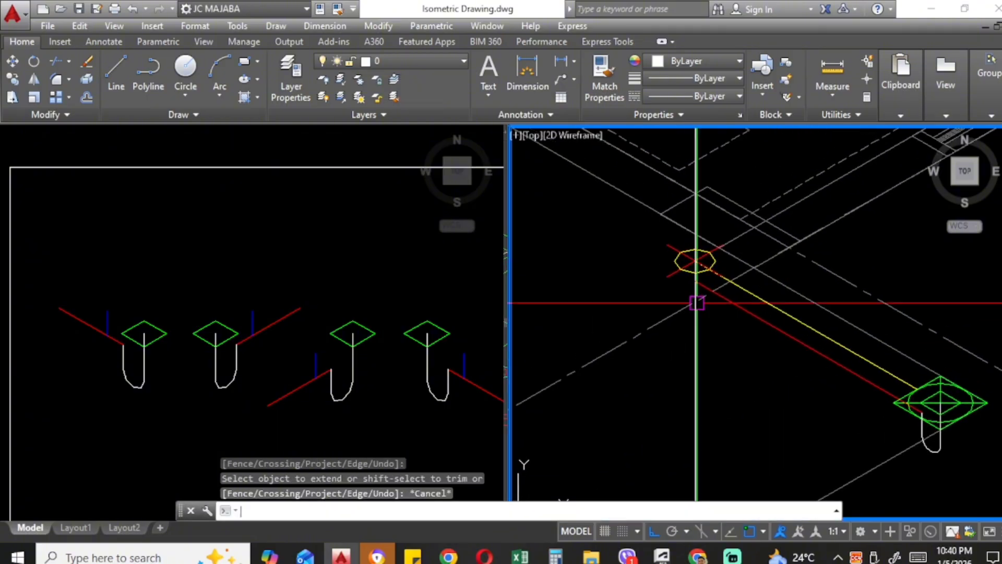
{"action": "scroll", "coordinate": [699, 307], "scroll_direction": "up", "scroll_amount": 3}
{"action": "type", "text": "pl"}
{"action": "key", "text": "Return"}
{"action": "left_click", "coordinate": [712, 280]}
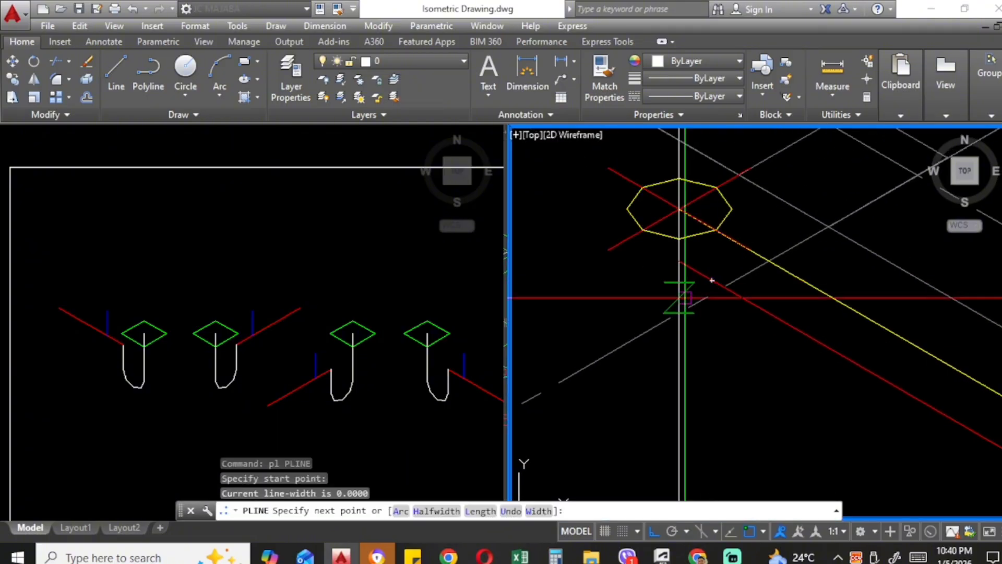
{"action": "key", "text": "Escape"}
{"action": "key", "text": "Escape"}
Step: Stretch the red branch's upper end back to its junction with the short angled connector
{"action": "left_click", "coordinate": [698, 272]}
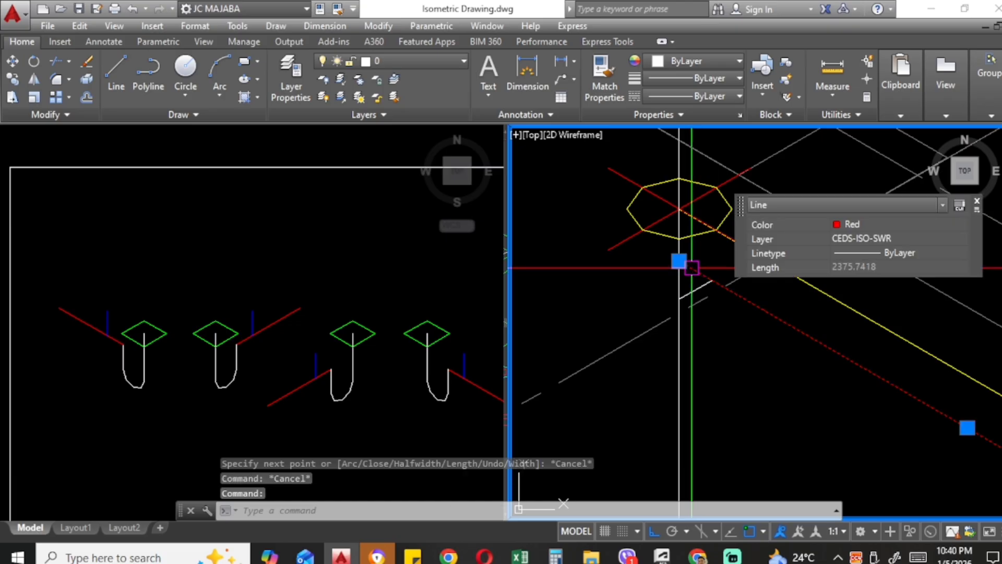
{"action": "left_click", "coordinate": [679, 261]}
{"action": "left_click", "coordinate": [712, 281]}
{"action": "key", "text": "Escape"}
{"action": "scroll", "coordinate": [668, 287], "scroll_direction": "down", "scroll_amount": 2}
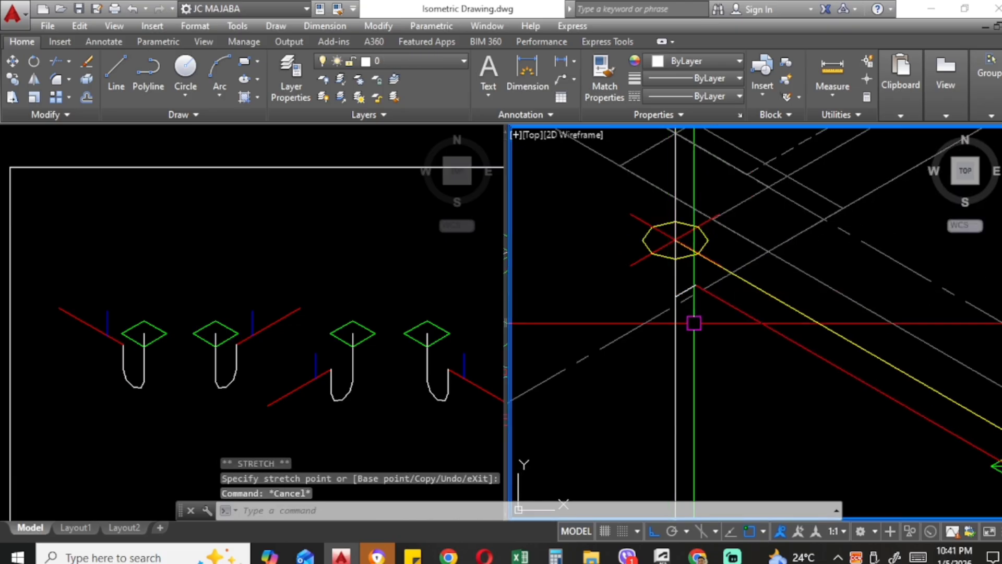
Step: Match the red branch below Bedroom 2 to the properties of the white angled connector
{"action": "type", "text": "ma"}
{"action": "key", "text": "Return"}
{"action": "scroll", "coordinate": [691, 288], "scroll_direction": "up", "scroll_amount": 4}
{"action": "left_click", "coordinate": [689, 286]}
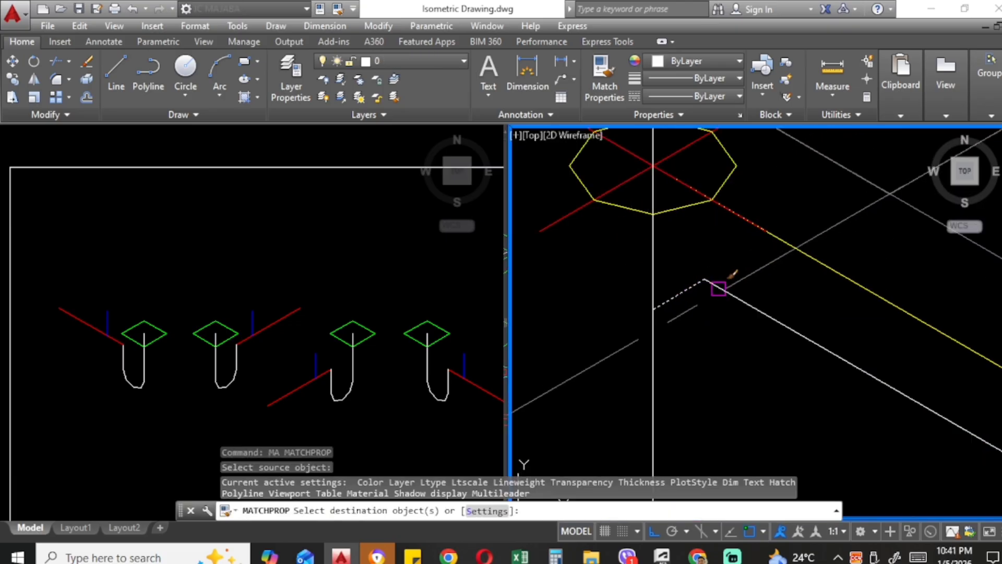
{"action": "left_click", "coordinate": [719, 289]}
{"action": "key", "text": "Escape"}
Step: Review the balcony drain connections, the downspouts and the T&B piping across the second-floor isometric layout
{"action": "scroll", "coordinate": [655, 287], "scroll_direction": "down", "scroll_amount": 2}
{"action": "scroll", "coordinate": [655, 287], "scroll_direction": "down", "scroll_amount": 5}
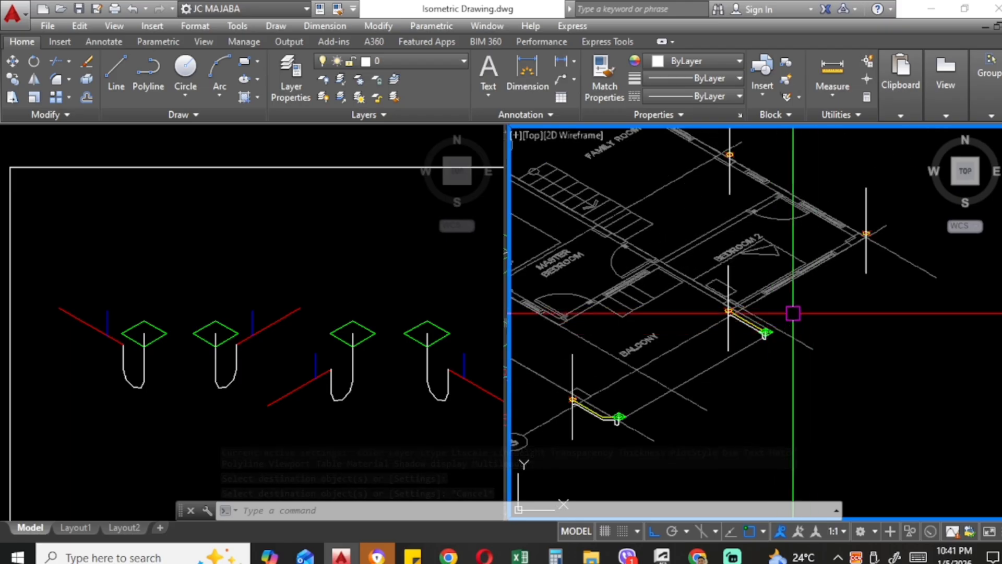
{"action": "scroll", "coordinate": [836, 313], "scroll_direction": "down", "scroll_amount": 2}
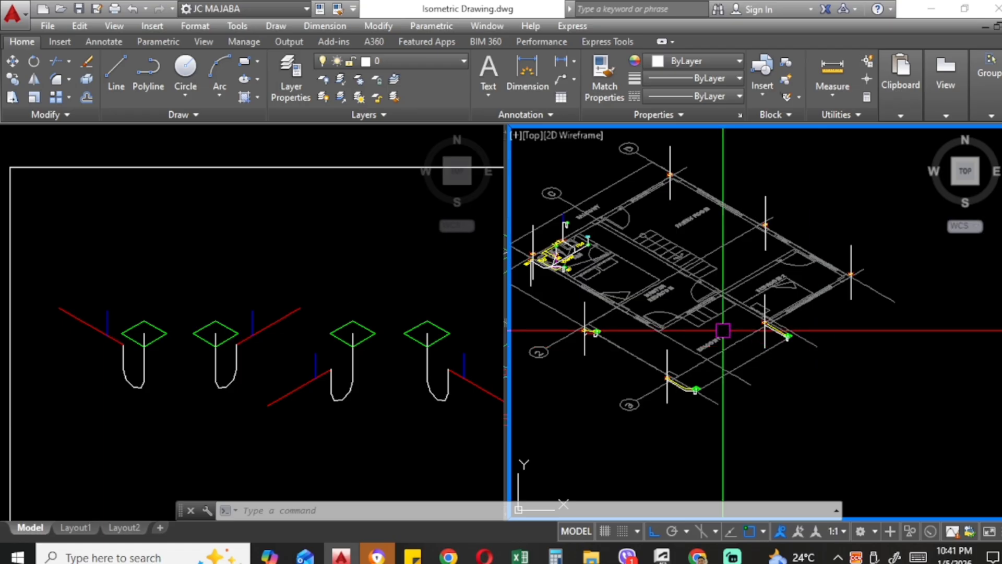
{"action": "middle_click_drag", "start_coordinate": [723, 330], "coordinate": [778, 346]}
{"action": "scroll", "coordinate": [766, 355], "scroll_direction": "up", "scroll_amount": 4}
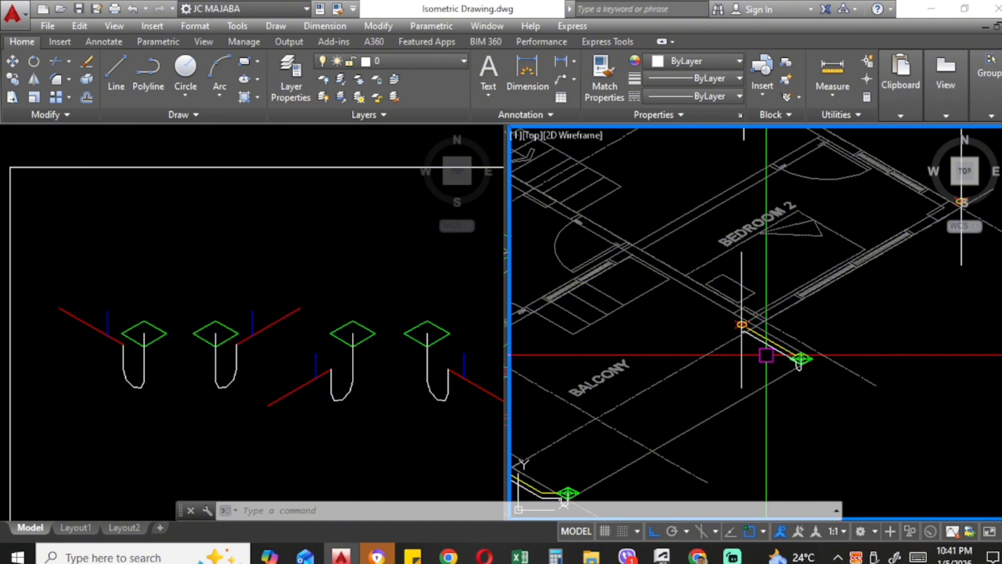
{"action": "scroll", "coordinate": [767, 355], "scroll_direction": "down", "scroll_amount": 5}
{"action": "scroll", "coordinate": [750, 317], "scroll_direction": "up", "scroll_amount": 4}
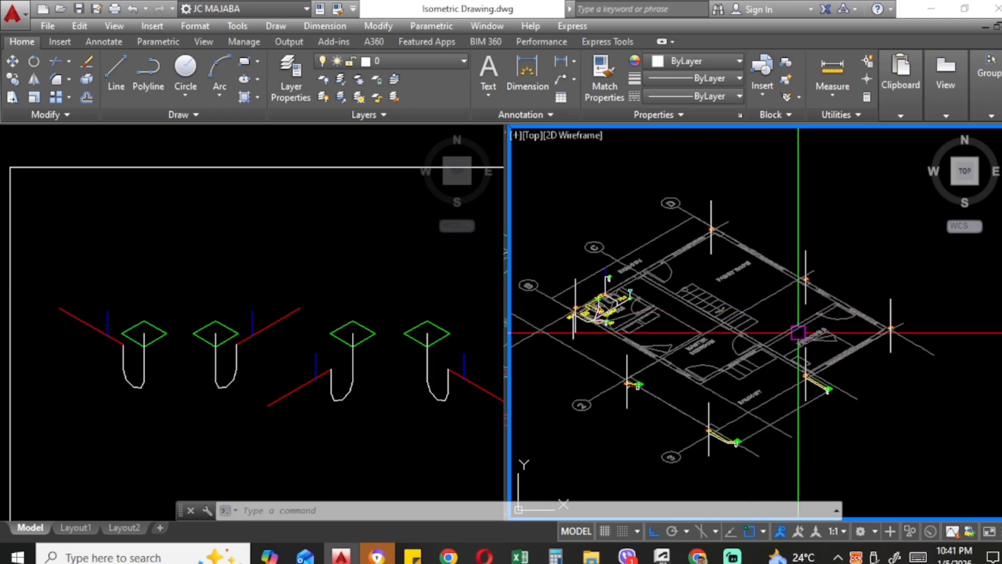
{"action": "middle_click_drag", "start_coordinate": [799, 333], "coordinate": [785, 323]}
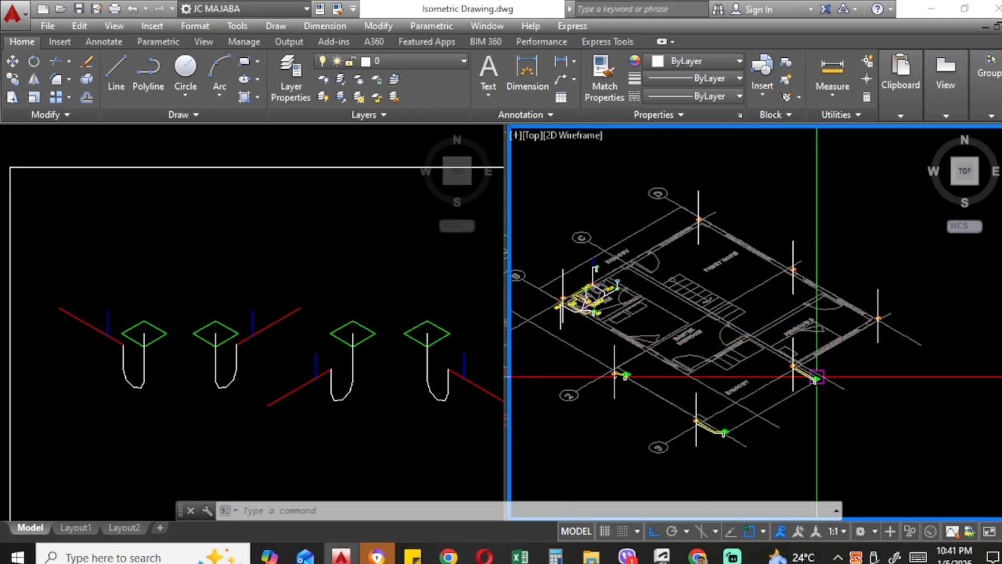
{"action": "scroll", "coordinate": [817, 376], "scroll_direction": "up", "scroll_amount": 2}
{"action": "scroll", "coordinate": [773, 339], "scroll_direction": "down", "scroll_amount": 4}
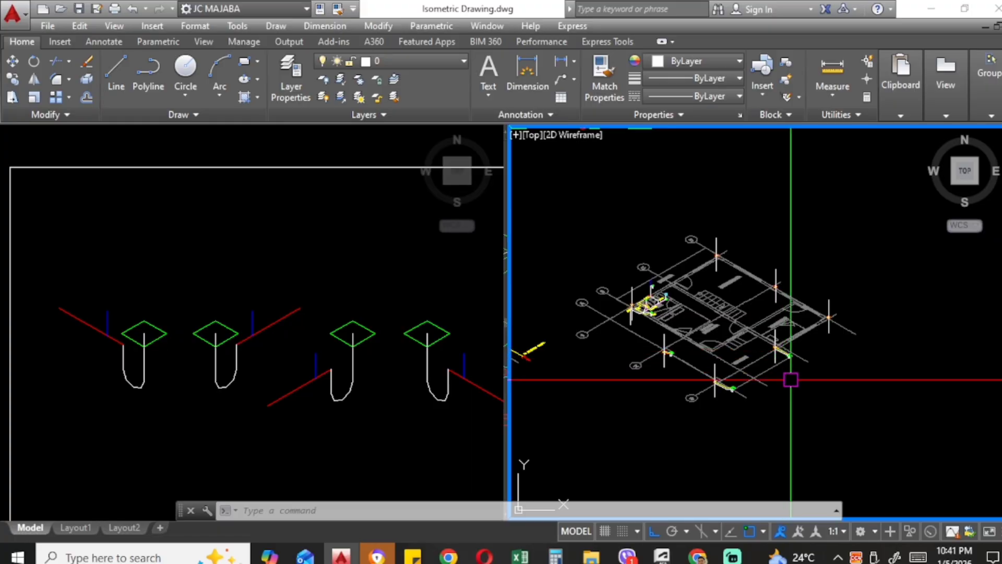
{"action": "scroll", "coordinate": [649, 321], "scroll_direction": "up", "scroll_amount": 5}
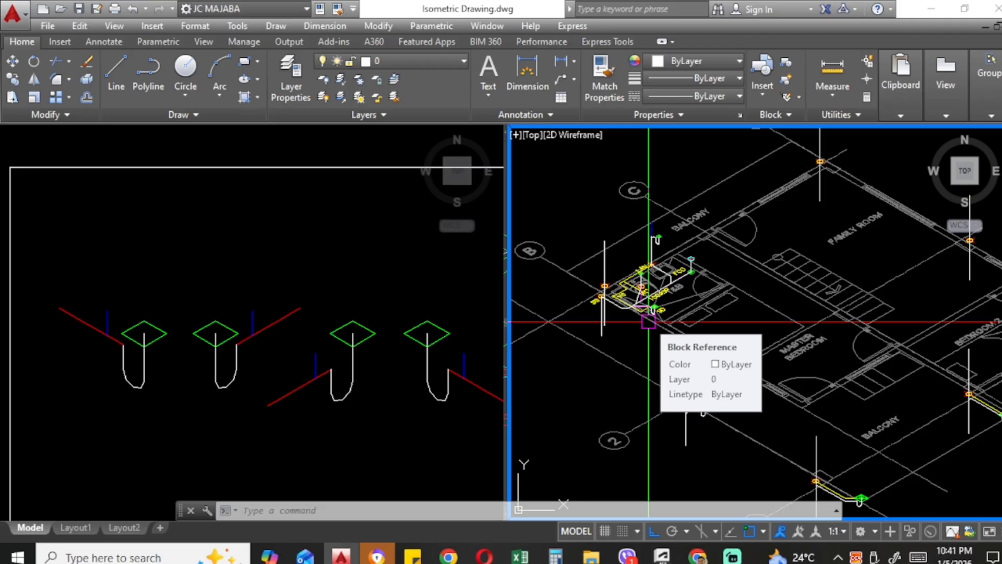
{"action": "scroll", "coordinate": [650, 220], "scroll_direction": "up", "scroll_amount": 4}
{"action": "middle_click_drag", "start_coordinate": [646, 271], "coordinate": [715, 248]}
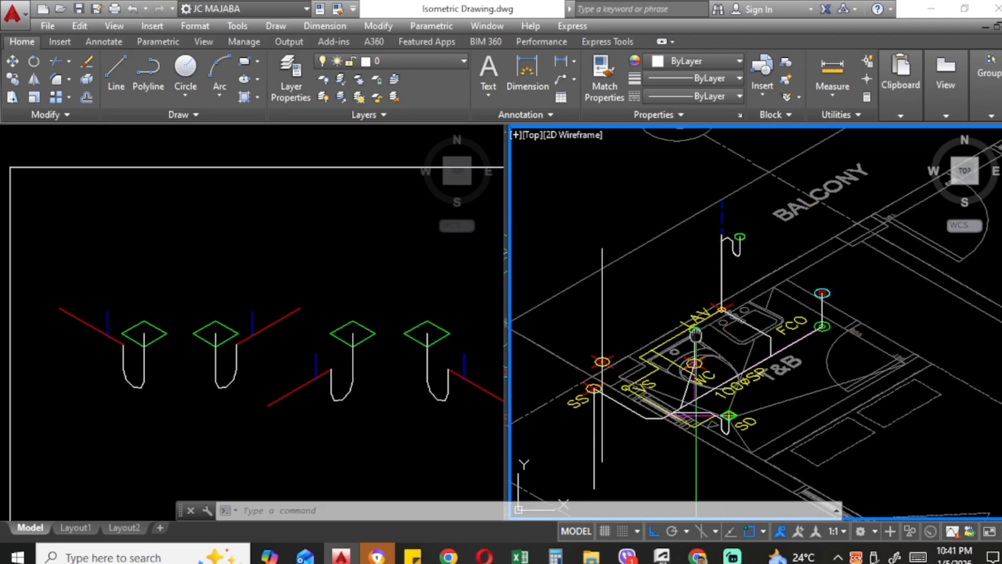
Step: Draw a polyline from the lavatory riser along the yellow vent route to the VS point in the T&B
{"action": "middle_click_drag", "start_coordinate": [700, 331], "coordinate": [728, 314]}
{"action": "type", "text": "pl"}
{"action": "key", "text": "Return"}
{"action": "scroll", "coordinate": [746, 298], "scroll_direction": "up", "scroll_amount": 8}
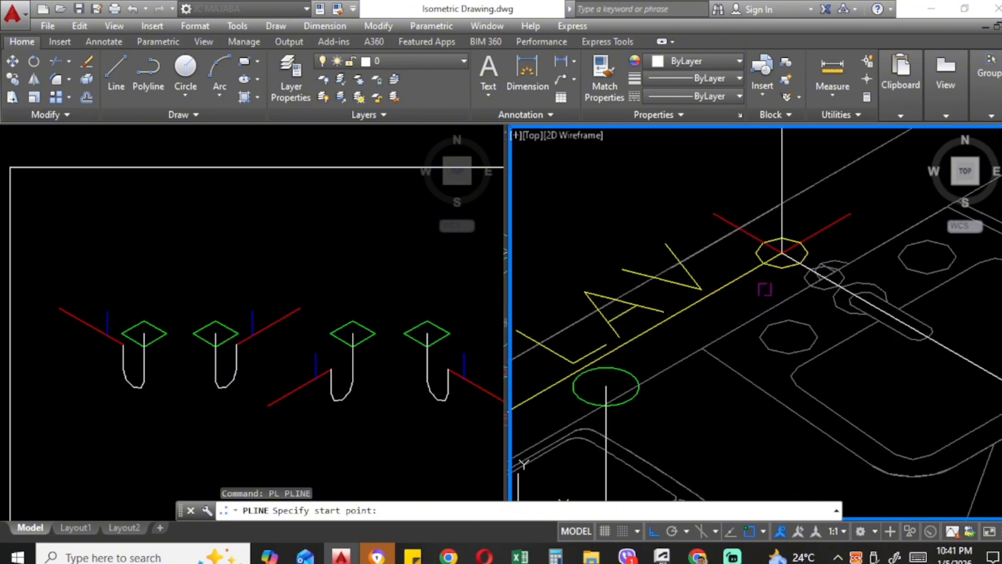
{"action": "left_click", "coordinate": [782, 253]}
{"action": "scroll", "coordinate": [782, 252], "scroll_direction": "down", "scroll_amount": 4}
{"action": "scroll", "coordinate": [742, 355], "scroll_direction": "up", "scroll_amount": 2}
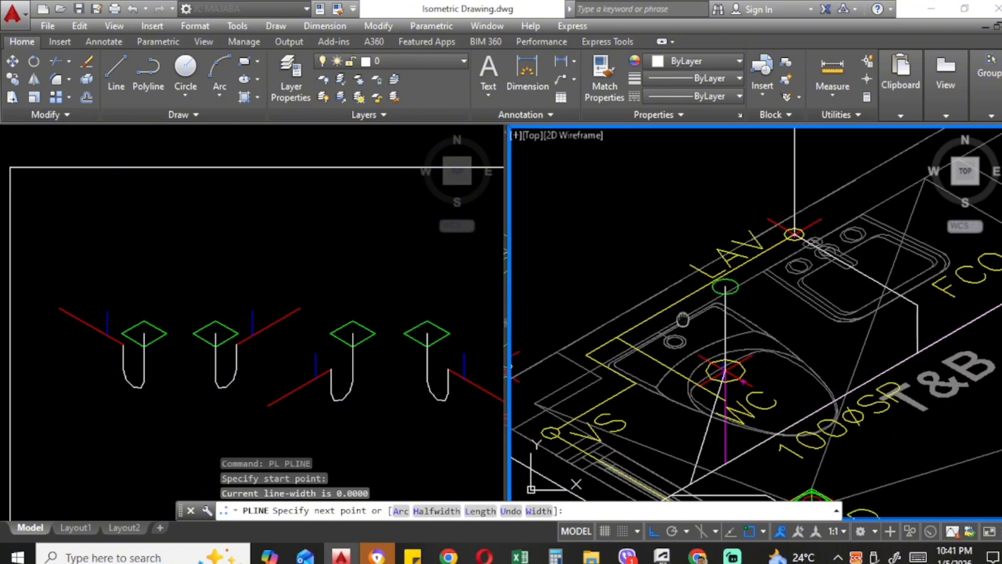
{"action": "left_click", "coordinate": [629, 319]}
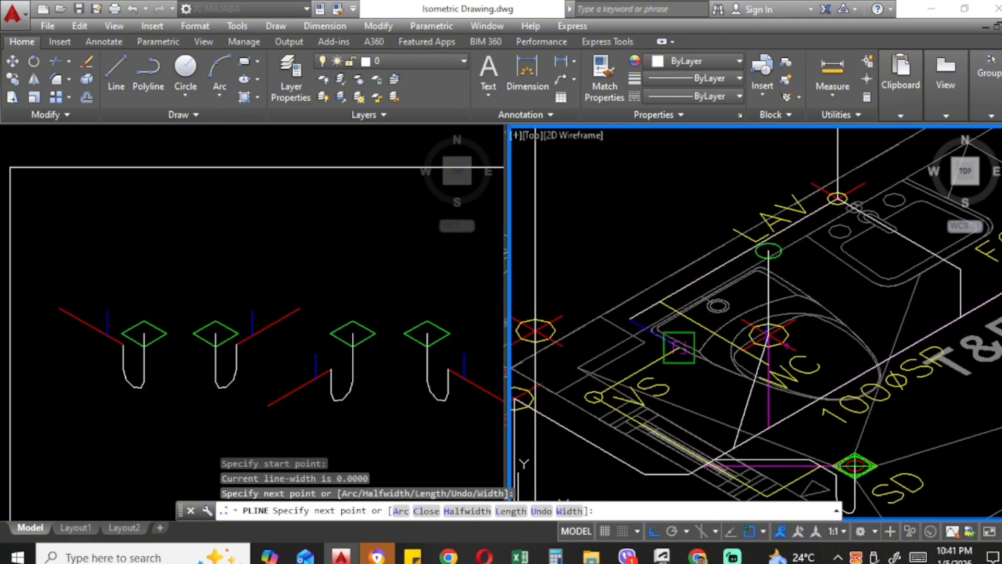
{"action": "left_click", "coordinate": [679, 347]}
{"action": "middle_click_drag", "start_coordinate": [679, 347], "coordinate": [727, 304]}
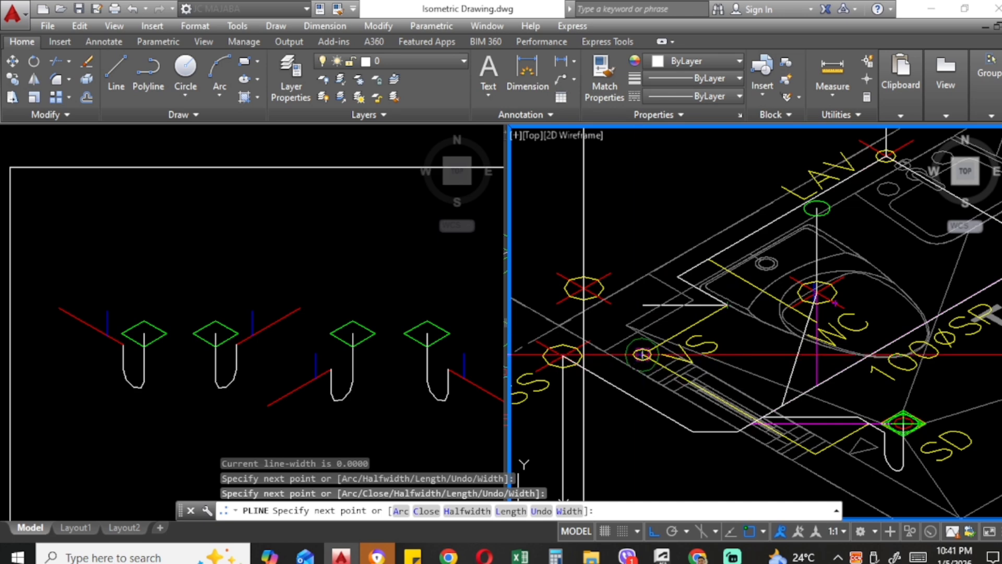
{"action": "left_click", "coordinate": [642, 354]}
{"action": "scroll", "coordinate": [642, 354], "scroll_direction": "down", "scroll_amount": 4}
{"action": "key", "text": "Escape"}
Step: Move the new vent polyline straight up from the lavatory riser's base to the upper end of the blue dashed line
{"action": "left_click", "coordinate": [694, 305]}
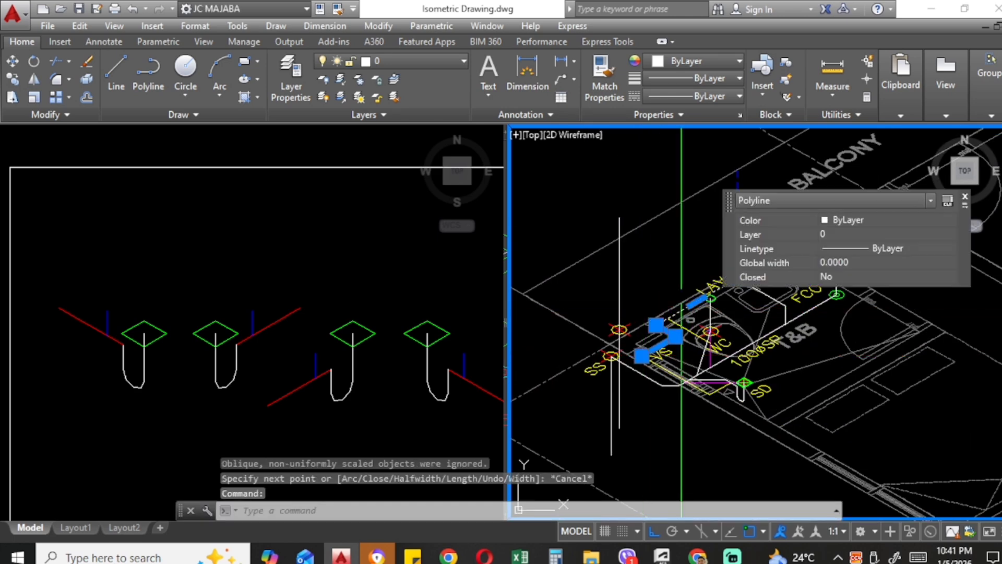
{"action": "type", "text": "m"}
{"action": "key", "text": "Return"}
{"action": "scroll", "coordinate": [781, 300], "scroll_direction": "up", "scroll_amount": 5}
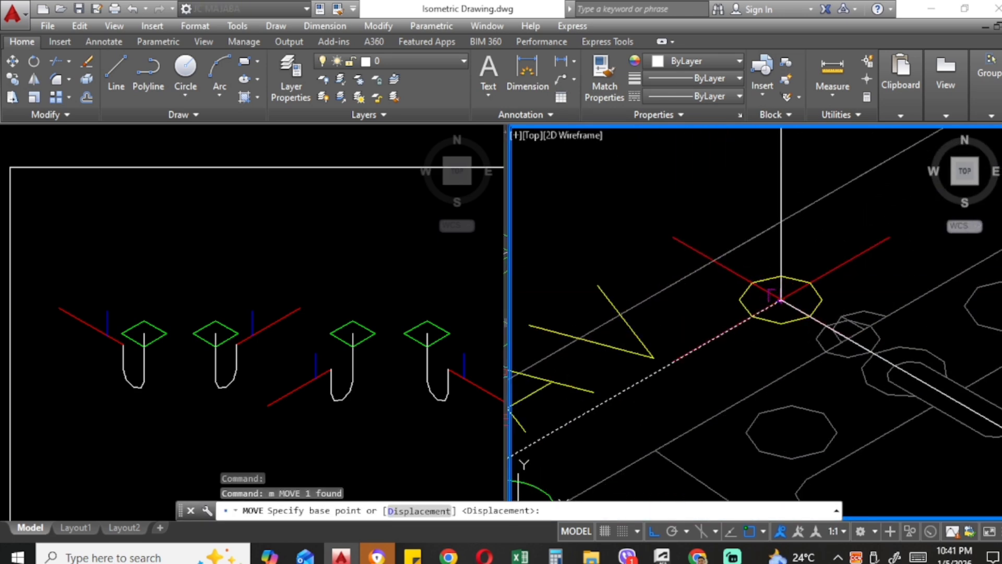
{"action": "left_click", "coordinate": [782, 300]}
{"action": "scroll", "coordinate": [754, 308], "scroll_direction": "down", "scroll_amount": 5}
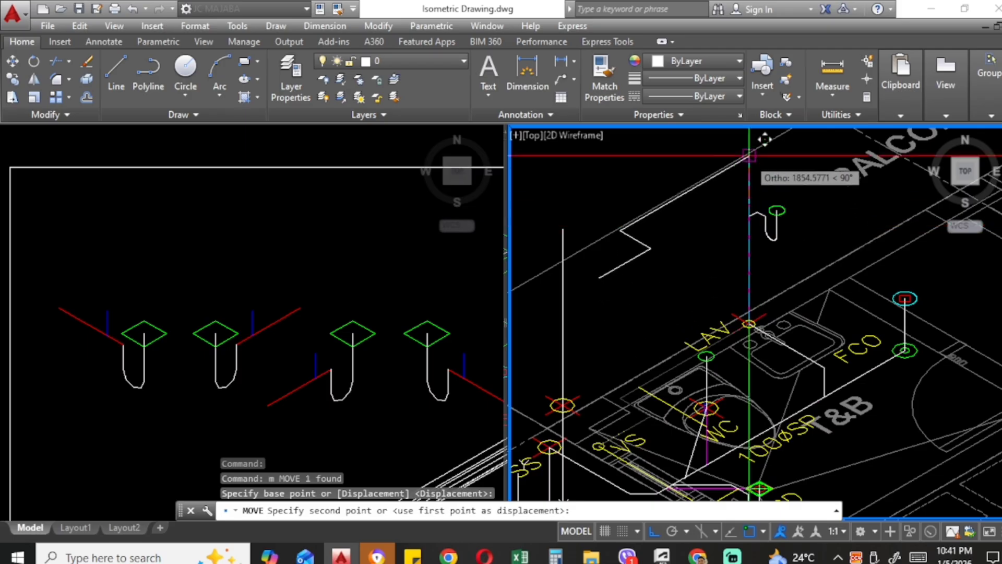
{"action": "left_click", "coordinate": [749, 156]}
{"action": "key", "text": "Escape"}
{"action": "scroll", "coordinate": [693, 265], "scroll_direction": "down", "scroll_amount": 2}
{"action": "middle_click_drag", "start_coordinate": [647, 265], "coordinate": [684, 312]}
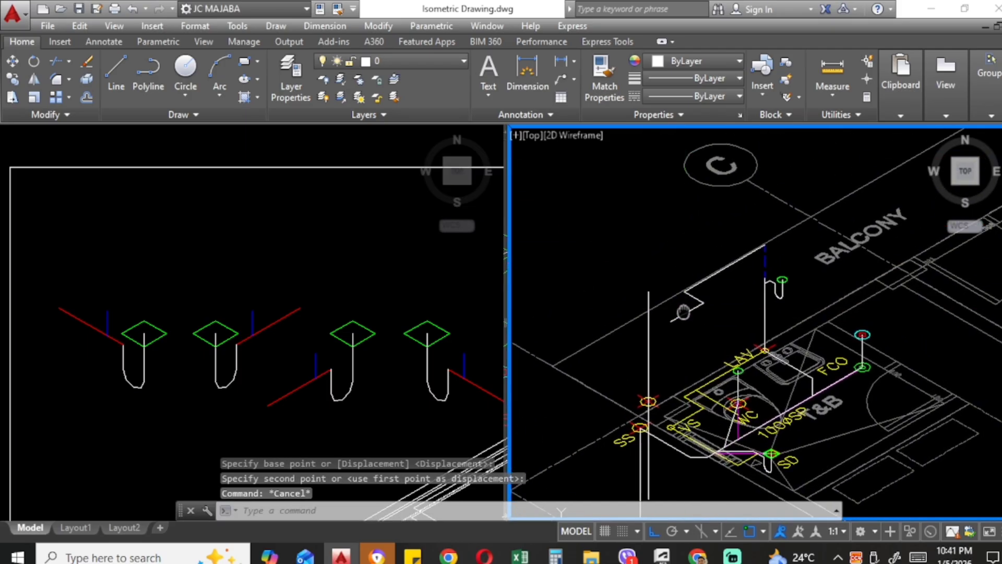
Step: Draw a vertical polyline upward from the free lower end of the raised vent pipe
{"action": "type", "text": "pl"}
{"action": "key", "text": "Return"}
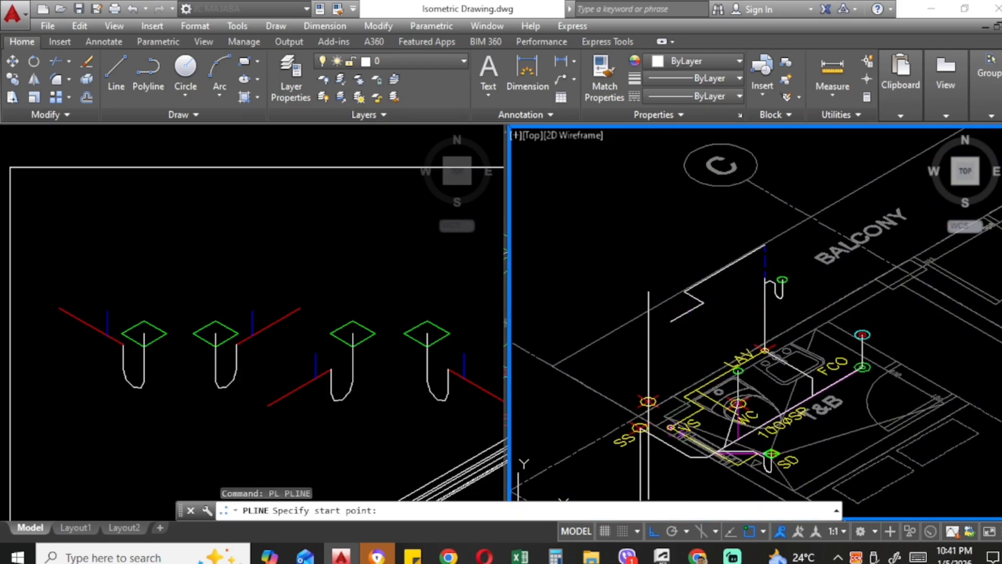
{"action": "scroll", "coordinate": [680, 432], "scroll_direction": "up", "scroll_amount": 4}
{"action": "scroll", "coordinate": [711, 424], "scroll_direction": "down", "scroll_amount": 2}
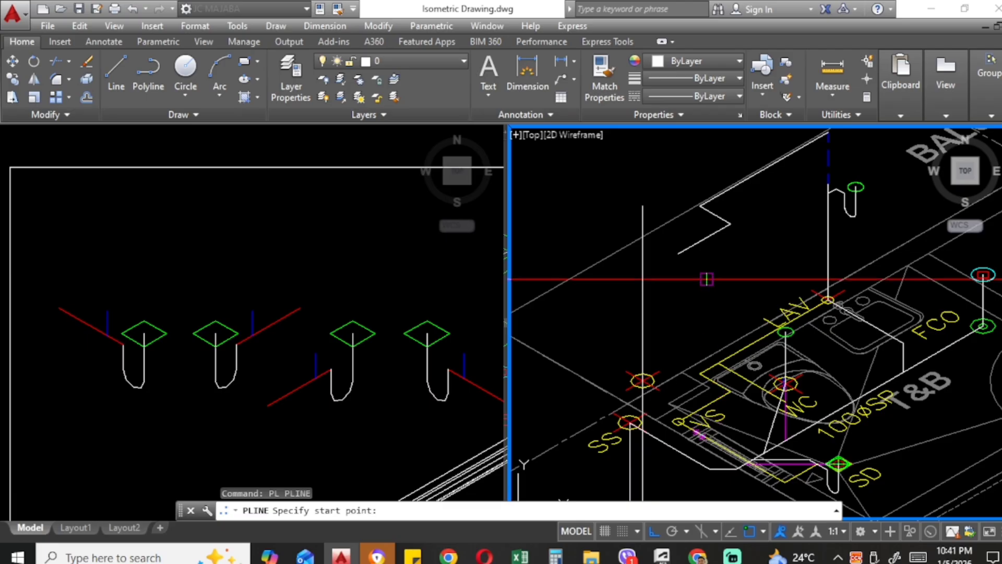
{"action": "left_click", "coordinate": [678, 253]}
{"action": "scroll", "coordinate": [679, 254], "scroll_direction": "down", "scroll_amount": 1}
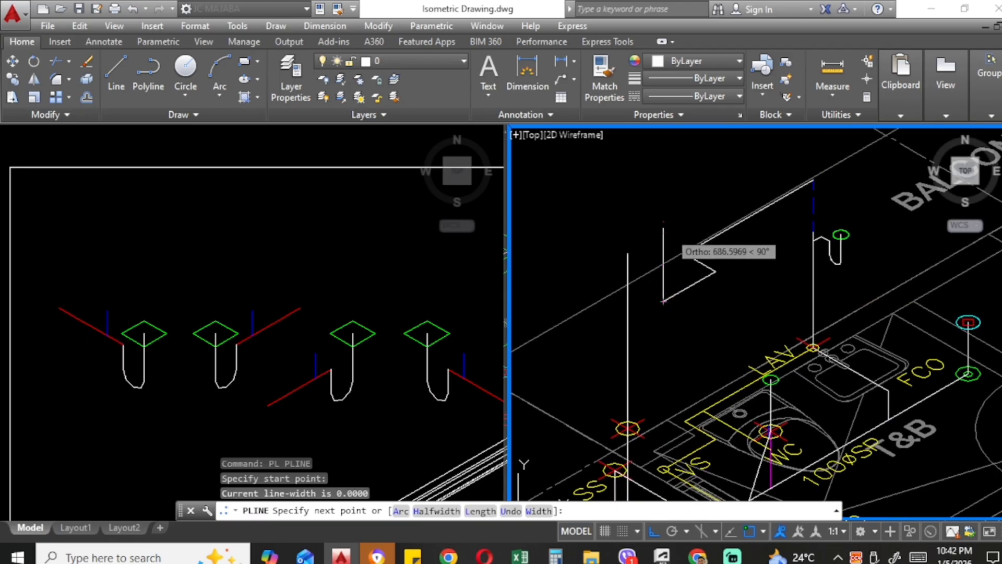
{"action": "scroll", "coordinate": [672, 221], "scroll_direction": "down", "scroll_amount": 2}
{"action": "middle_click_drag", "start_coordinate": [672, 221], "coordinate": [662, 259]}
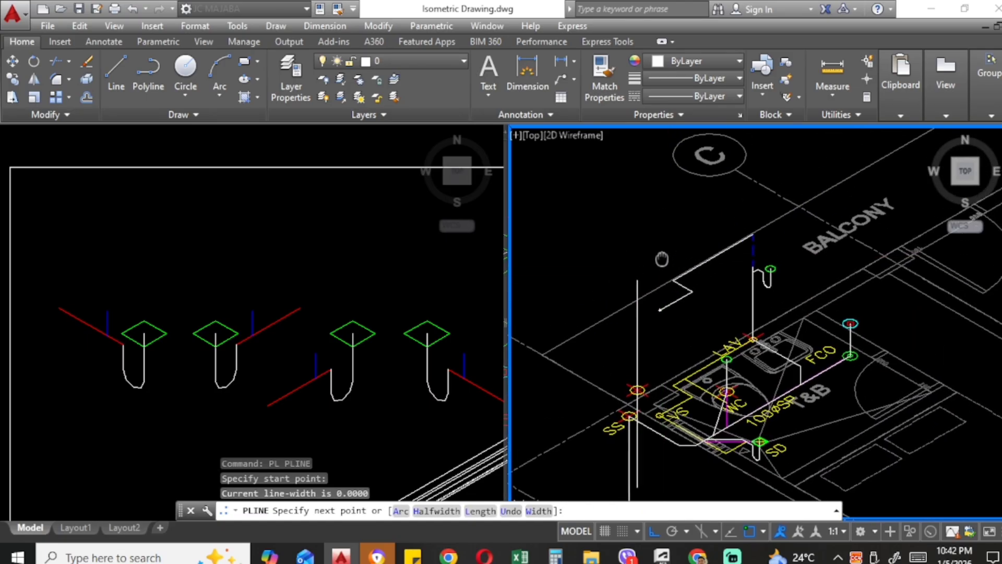
{"action": "left_click", "coordinate": [661, 233]}
{"action": "key", "text": "Escape"}
{"action": "key", "text": "Escape"}
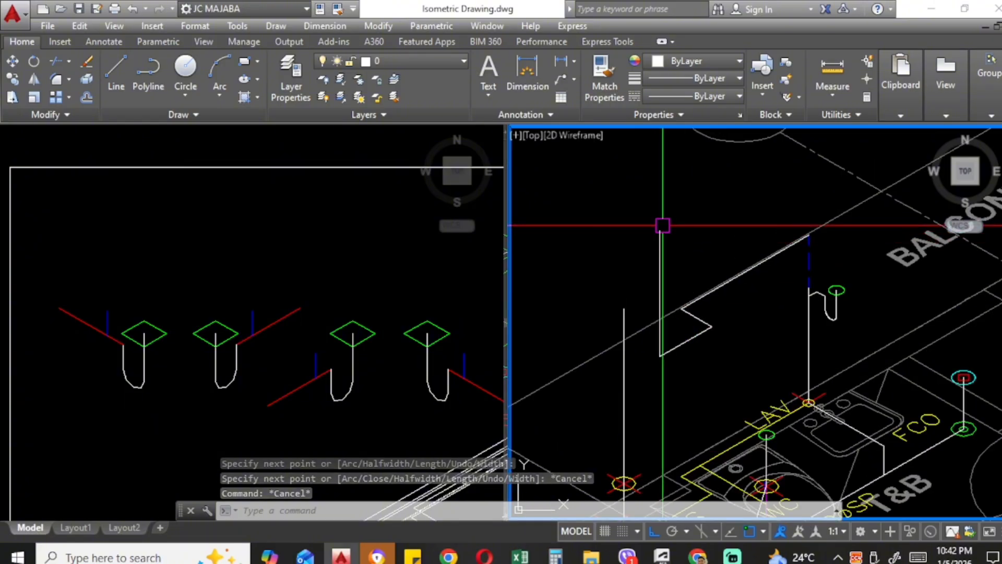
{"action": "scroll", "coordinate": [655, 245], "scroll_direction": "up", "scroll_amount": 1}
{"action": "scroll", "coordinate": [656, 253], "scroll_direction": "down", "scroll_amount": 1}
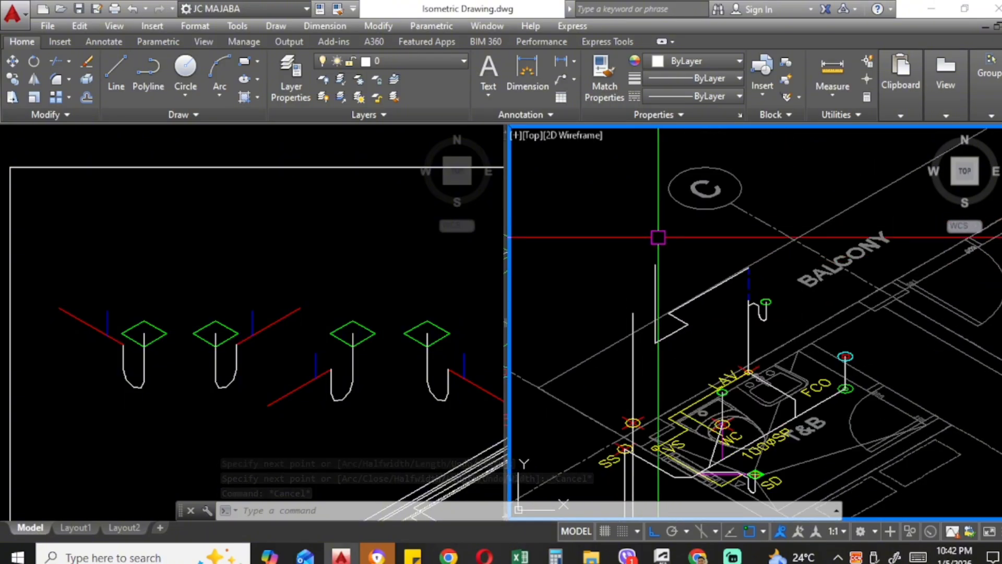
{"action": "scroll", "coordinate": [657, 253], "scroll_direction": "down", "scroll_amount": 2}
{"action": "scroll", "coordinate": [715, 375], "scroll_direction": "up", "scroll_amount": 4}
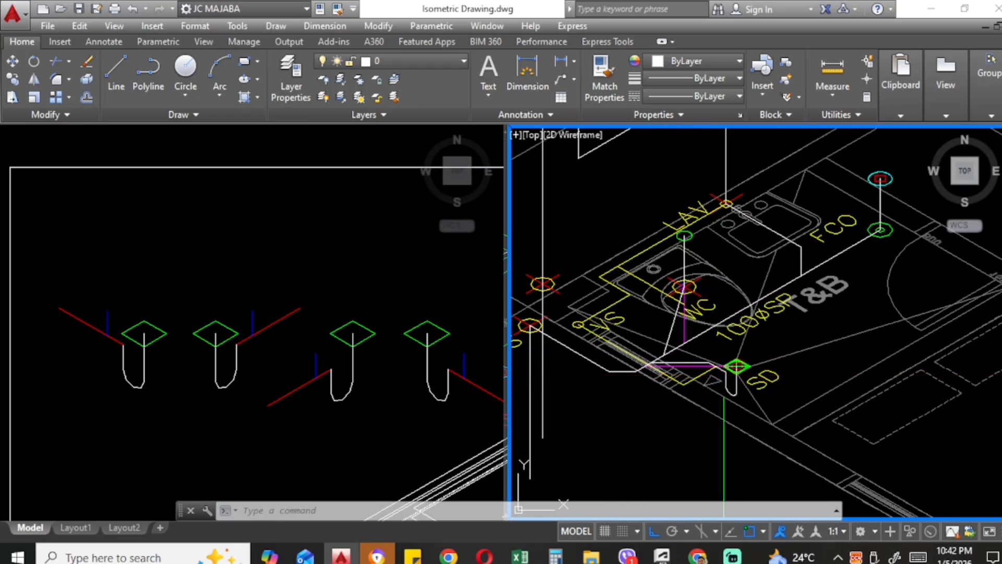
{"action": "type", "text": "PLINE"}
{"action": "key", "text": "Return"}
{"action": "scroll", "coordinate": [736, 390], "scroll_direction": "up", "scroll_amount": 5}
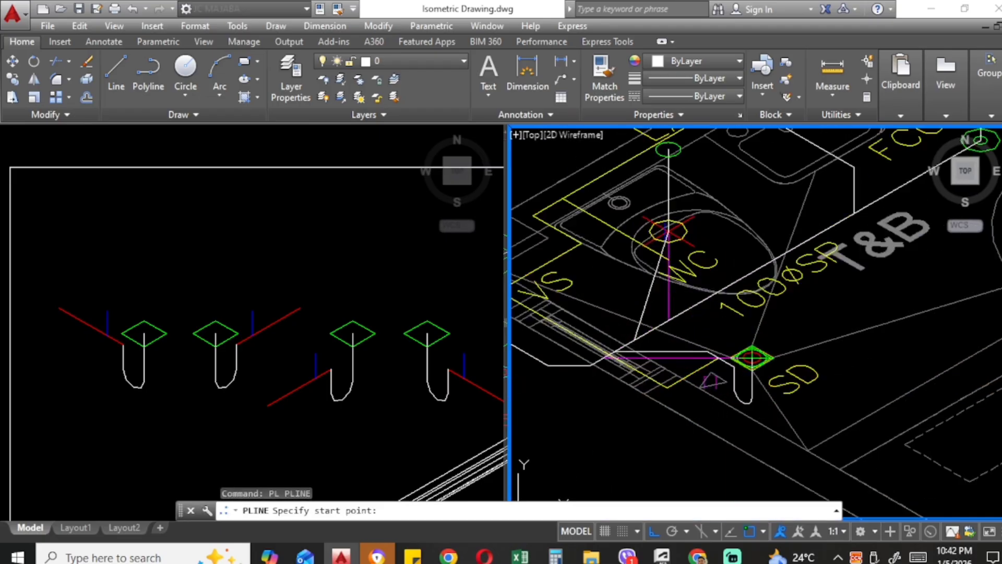
{"action": "left_click", "coordinate": [730, 323]}
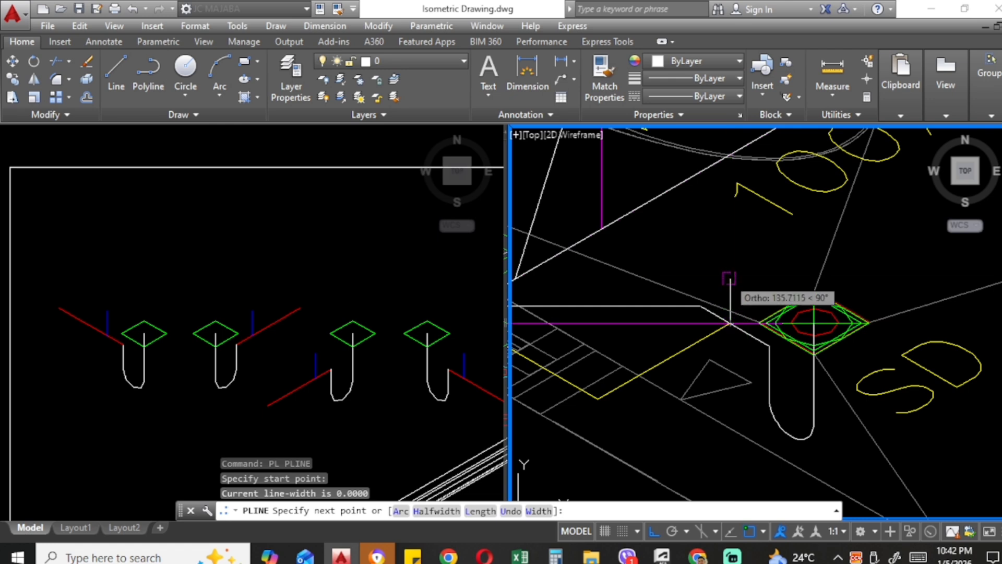
{"action": "scroll", "coordinate": [748, 353], "scroll_direction": "down", "scroll_amount": 5}
{"action": "key", "text": "Escape"}
{"action": "scroll", "coordinate": [708, 303], "scroll_direction": "down", "scroll_amount": 5}
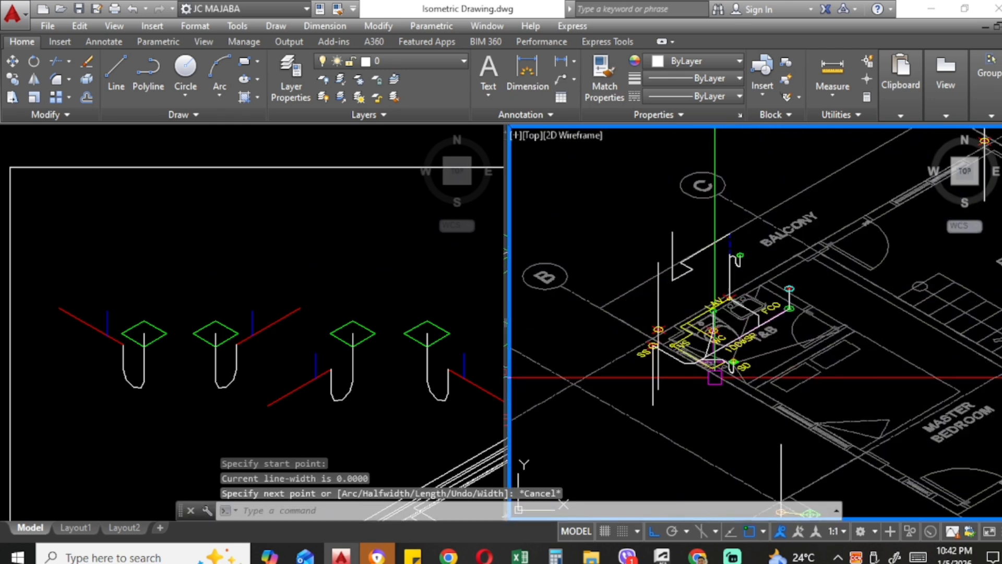
{"action": "key", "text": "Escape"}
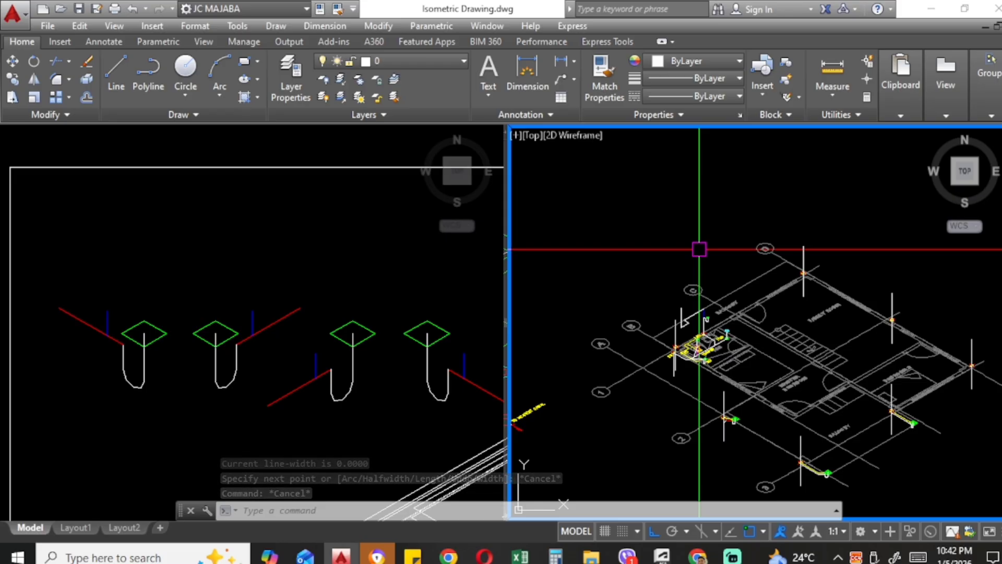
Step: Set the grid snap type to Isometric snap in the drafting settings
{"action": "type", "text": "os"}
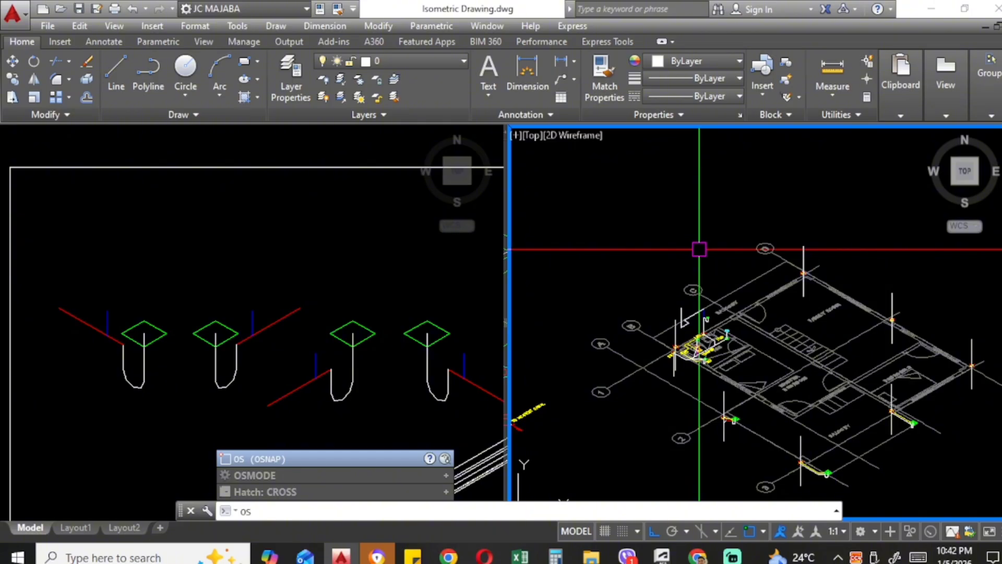
{"action": "left_click", "coordinate": [397, 458]}
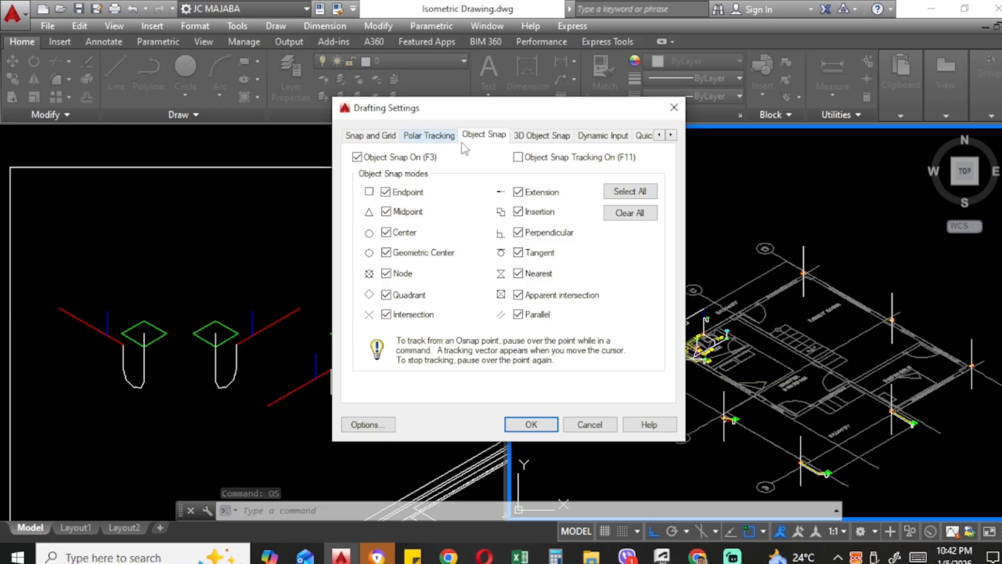
{"action": "left_click", "coordinate": [369, 137]}
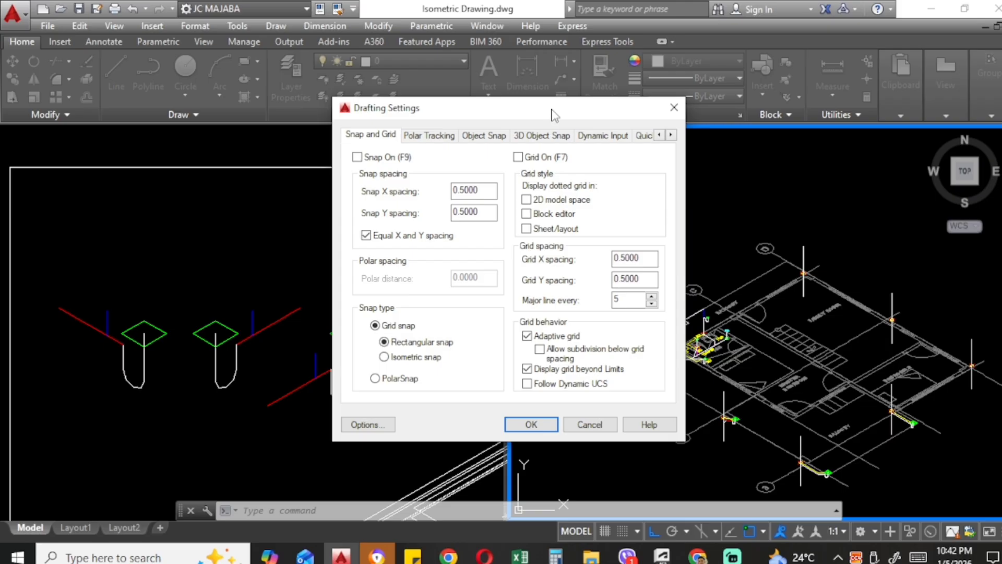
{"action": "left_click_drag", "start_coordinate": [551, 109], "coordinate": [554, 121]}
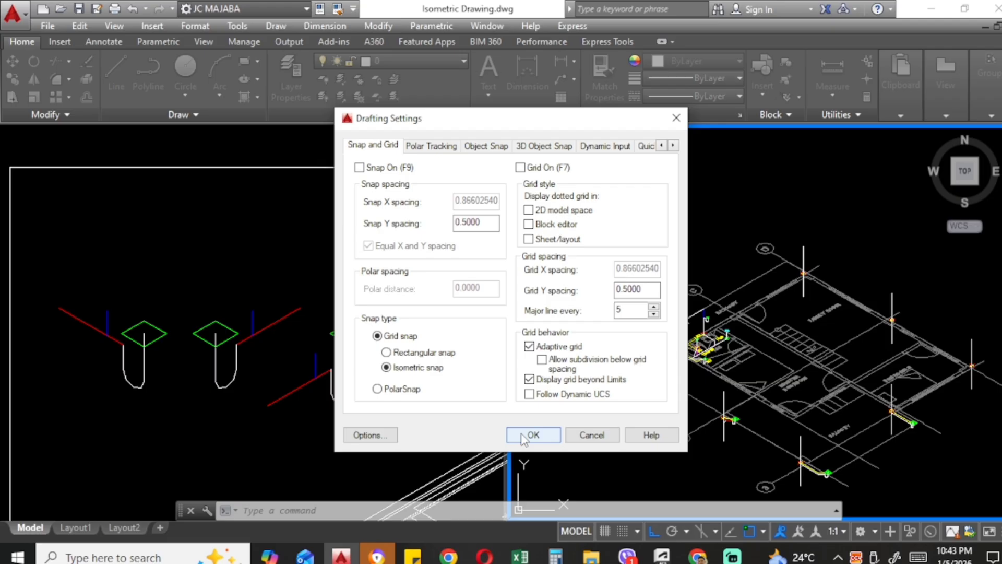
{"action": "left_click", "coordinate": [524, 435]}
Step: Start a demonstration polyline in the empty space above the second-floor isometric, drawing three connected segments along the isometric axes
{"action": "scroll", "coordinate": [694, 287], "scroll_direction": "down", "scroll_amount": 3}
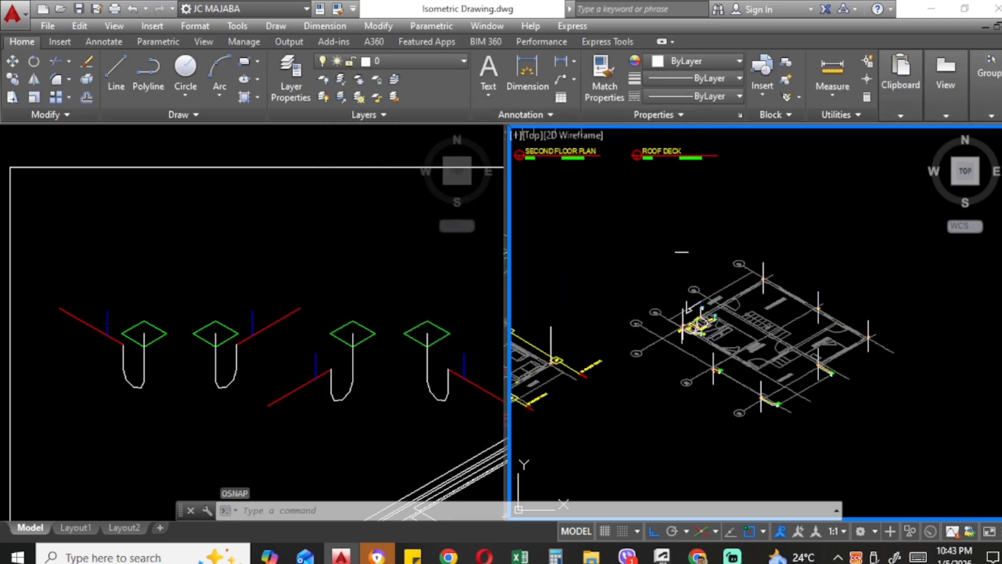
{"action": "scroll", "coordinate": [684, 261], "scroll_direction": "up", "scroll_amount": 2}
{"action": "scroll", "coordinate": [689, 282], "scroll_direction": "down", "scroll_amount": 2}
{"action": "scroll", "coordinate": [693, 292], "scroll_direction": "up", "scroll_amount": 5}
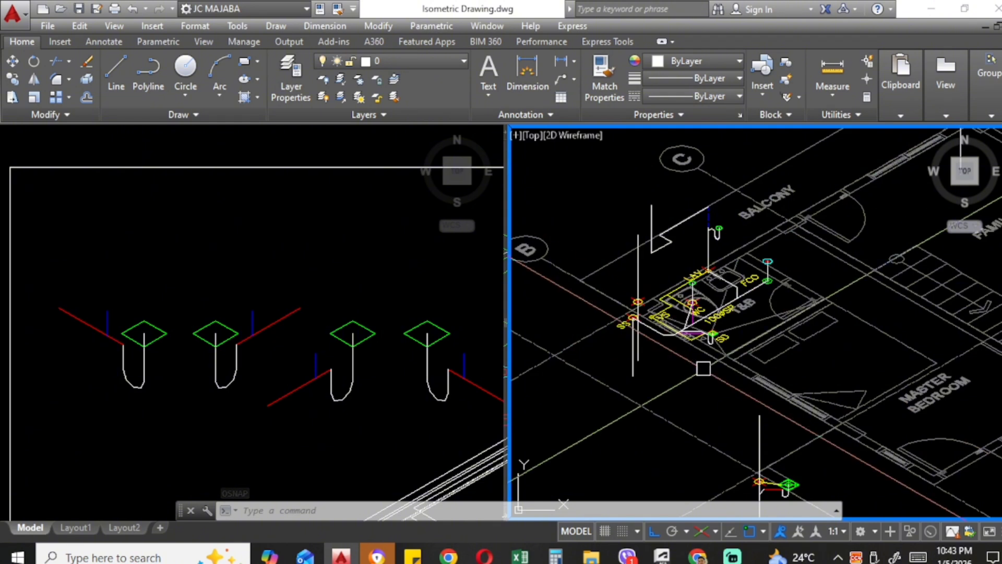
{"action": "scroll", "coordinate": [704, 369], "scroll_direction": "down", "scroll_amount": 5}
{"action": "type", "text": "p"}
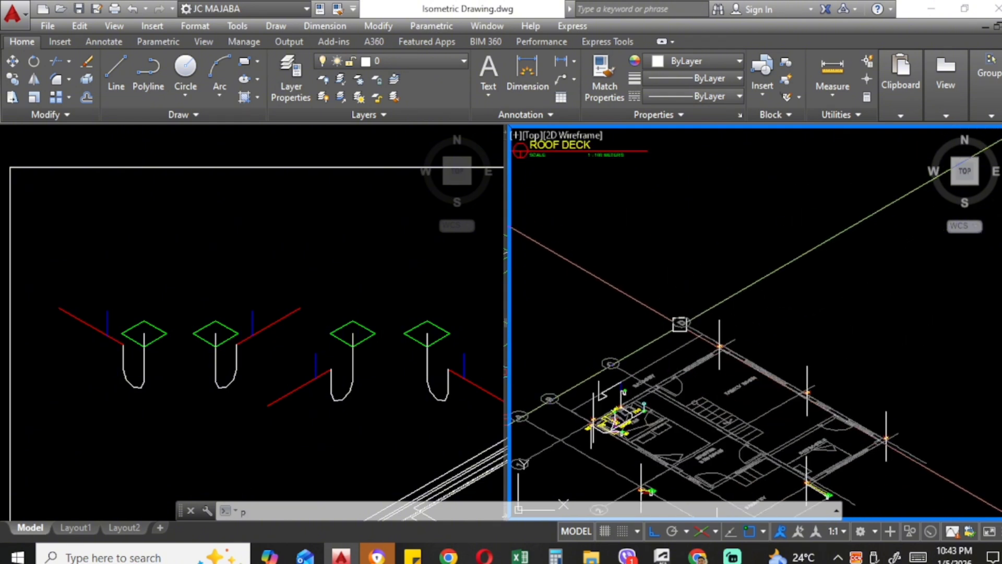
{"action": "type", "text": "l"}
{"action": "key", "text": "Return"}
{"action": "left_click", "coordinate": [702, 279]}
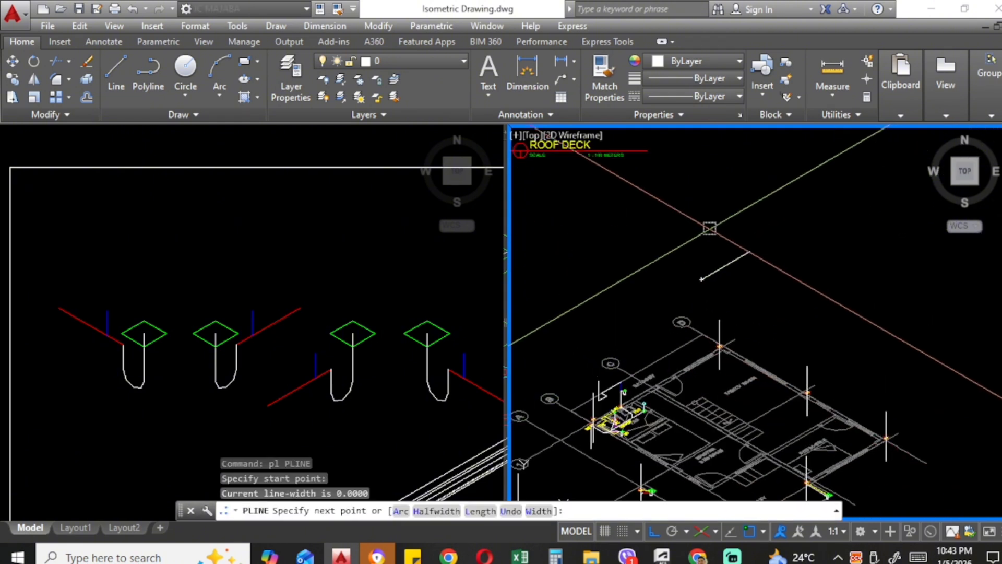
{"action": "left_click", "coordinate": [750, 251]}
{"action": "left_click", "coordinate": [700, 223]}
{"action": "left_click", "coordinate": [659, 241]}
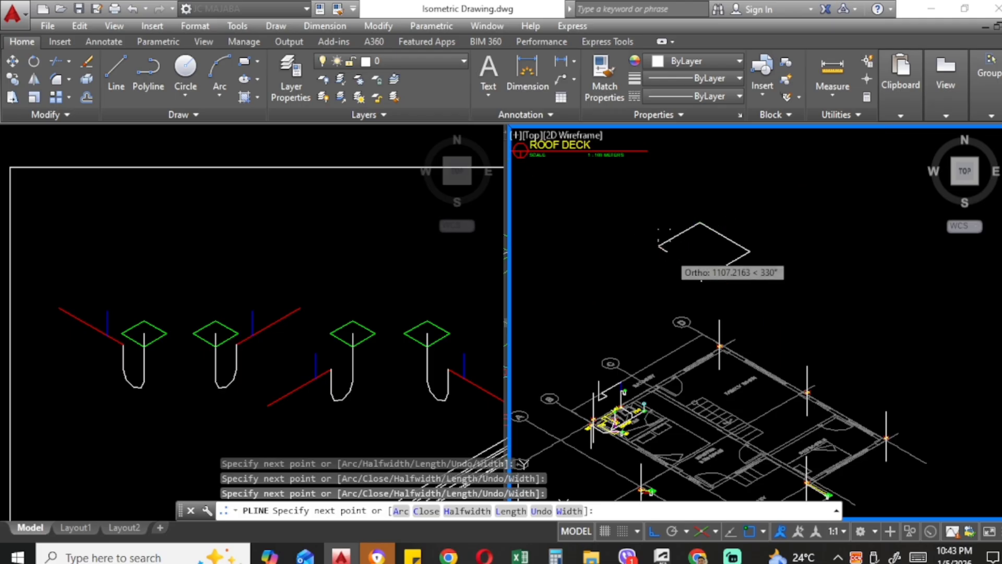
Step: Switch to the right isoplane and extend the demonstration polyline with further vertical and 30-degree segments, ending the polyline
{"action": "middle_click_drag", "start_coordinate": [659, 246], "coordinate": [669, 289]}
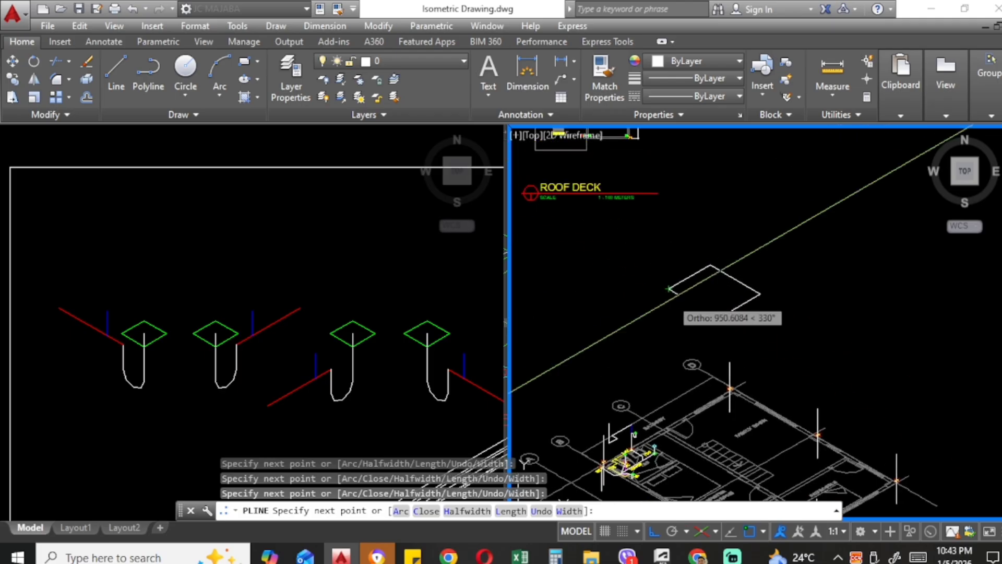
{"action": "scroll", "coordinate": [675, 284], "scroll_direction": "up", "scroll_amount": 2}
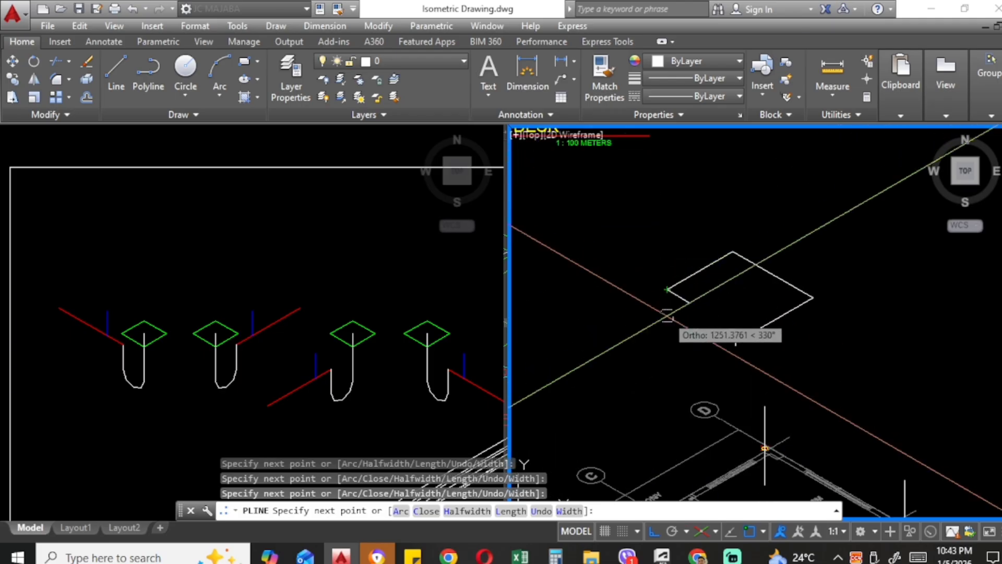
{"action": "scroll", "coordinate": [657, 264], "scroll_direction": "up", "scroll_amount": 2}
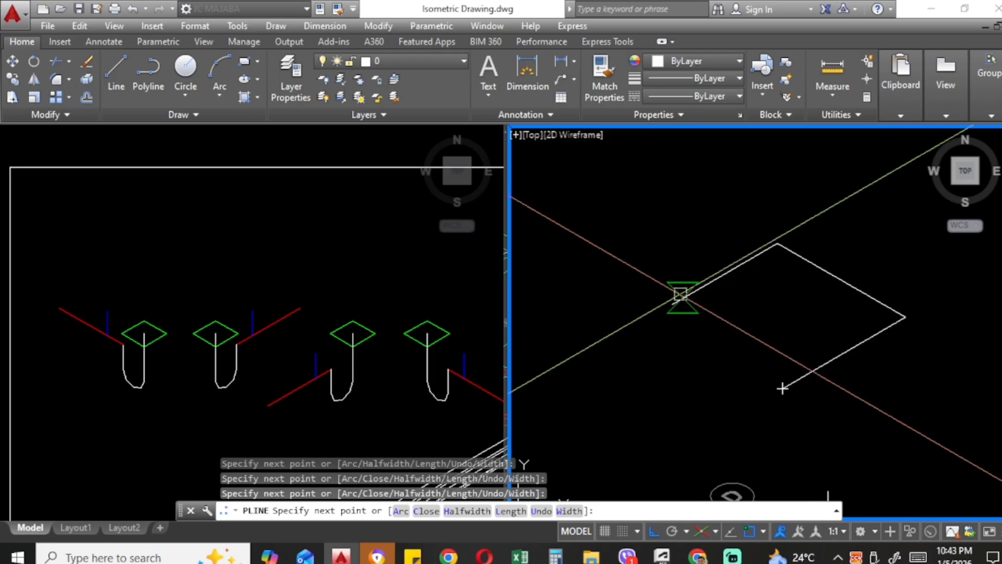
{"action": "scroll", "coordinate": [782, 388], "scroll_direction": "down", "scroll_amount": 4}
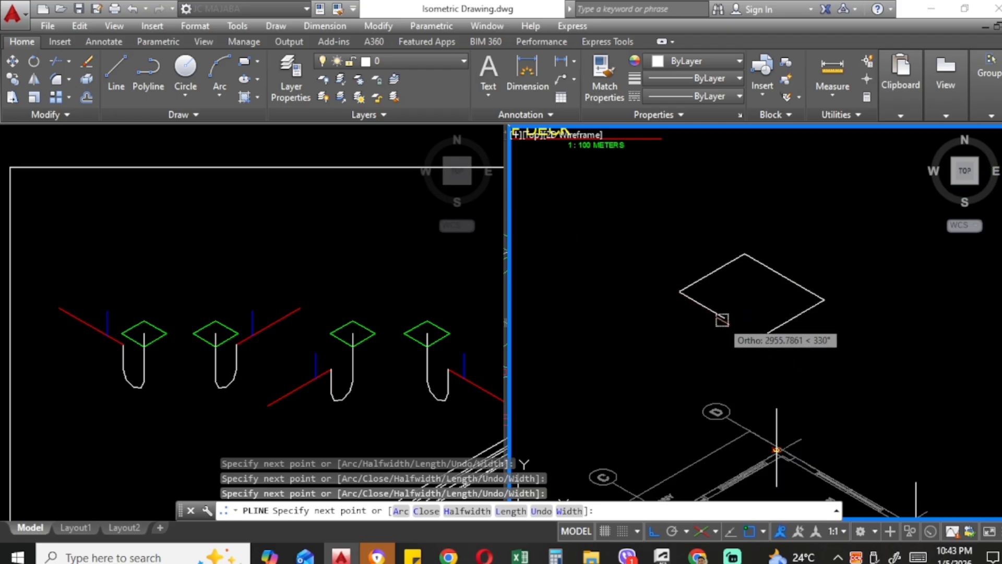
{"action": "key", "text": "F5"}
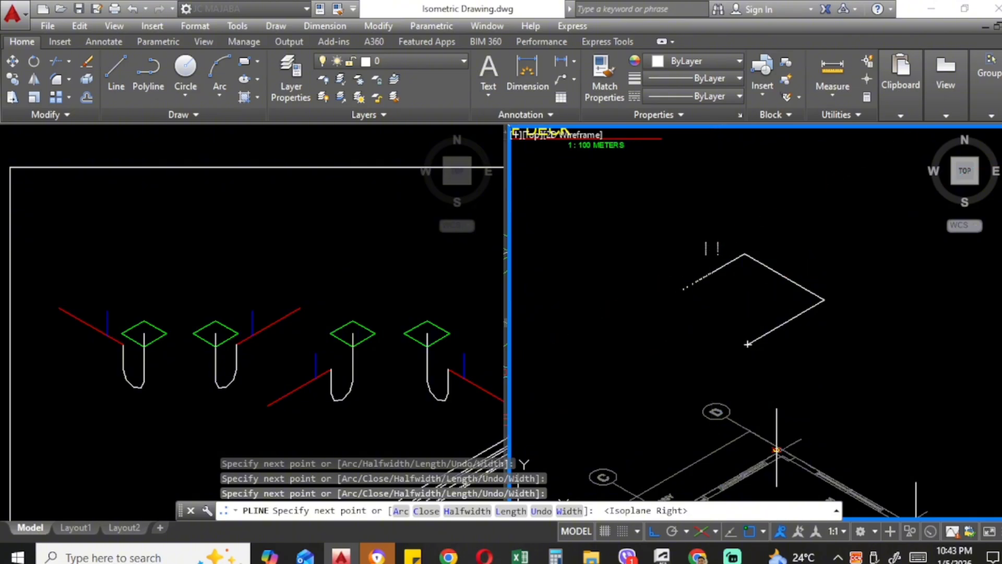
{"action": "left_click", "coordinate": [679, 344]}
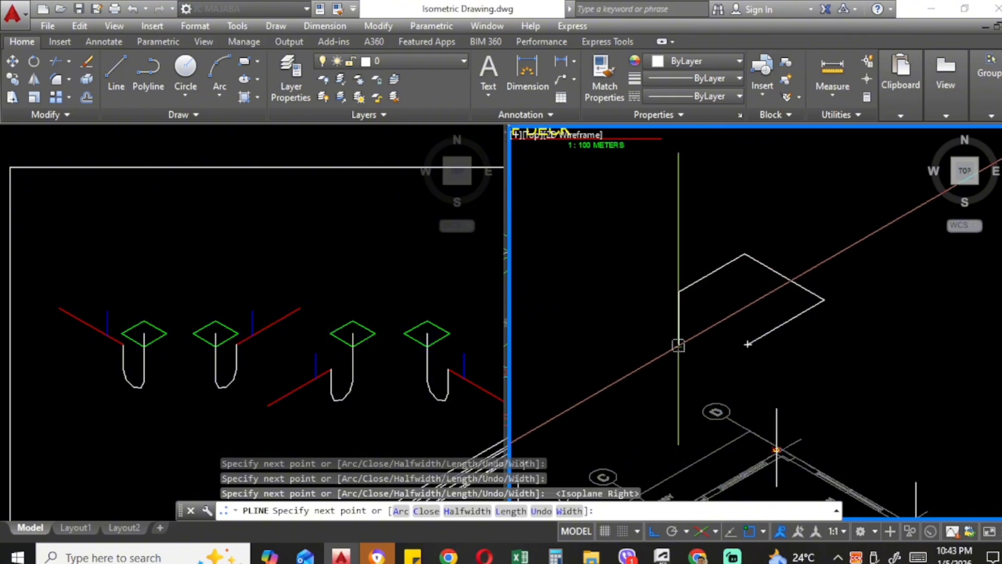
{"action": "left_click", "coordinate": [637, 330]}
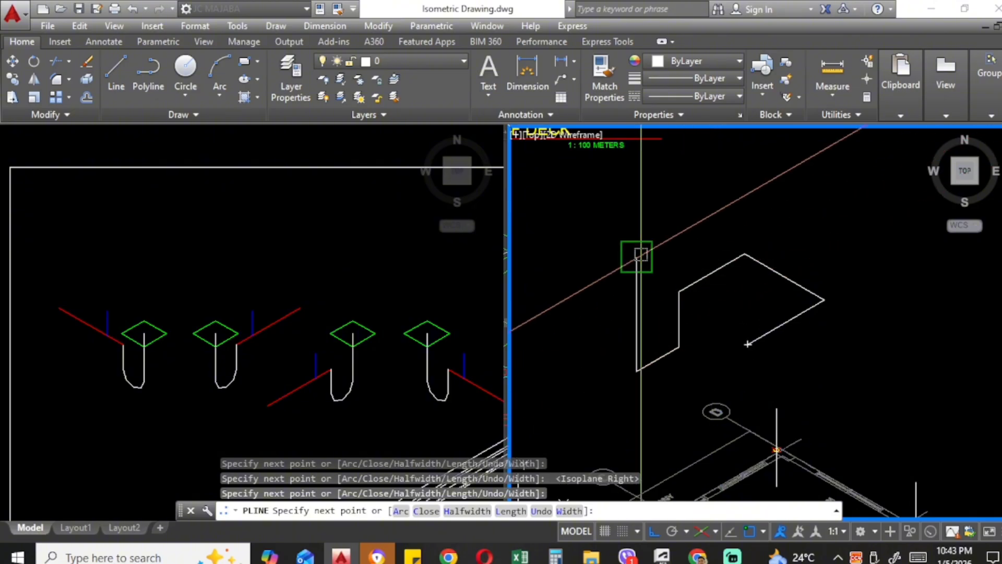
{"action": "key", "text": "Escape"}
{"action": "key", "text": "Escape"}
Step: Erase the demonstration polyline above the second-floor isometric
{"action": "scroll", "coordinate": [686, 294], "scroll_direction": "down", "scroll_amount": 2}
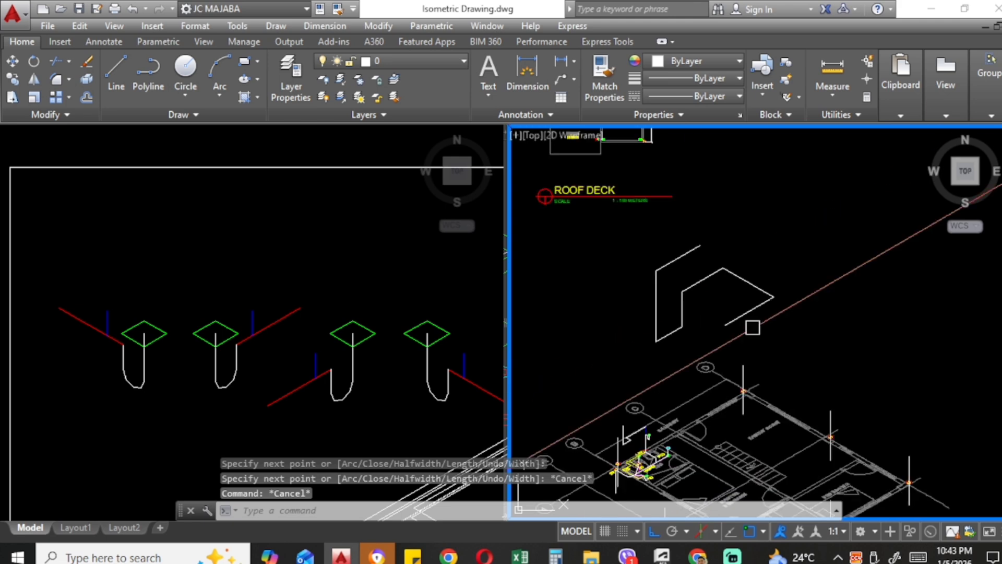
{"action": "left_click", "coordinate": [753, 327]}
{"action": "left_click", "coordinate": [643, 242]}
{"action": "type", "text": "e"}
{"action": "key", "text": "Return"}
{"action": "scroll", "coordinate": [736, 326], "scroll_direction": "down", "scroll_amount": 2}
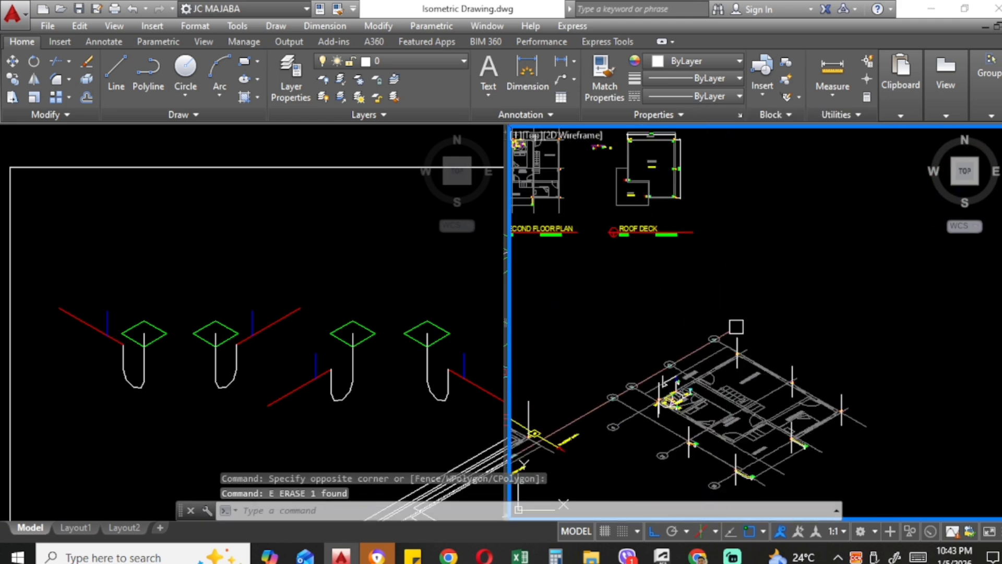
Step: Set the isoplane to Top and trace the yellow vent line with a polyline from the SD branch around its corner to the VS symbol
{"action": "scroll", "coordinate": [736, 327], "scroll_direction": "up", "scroll_amount": 5}
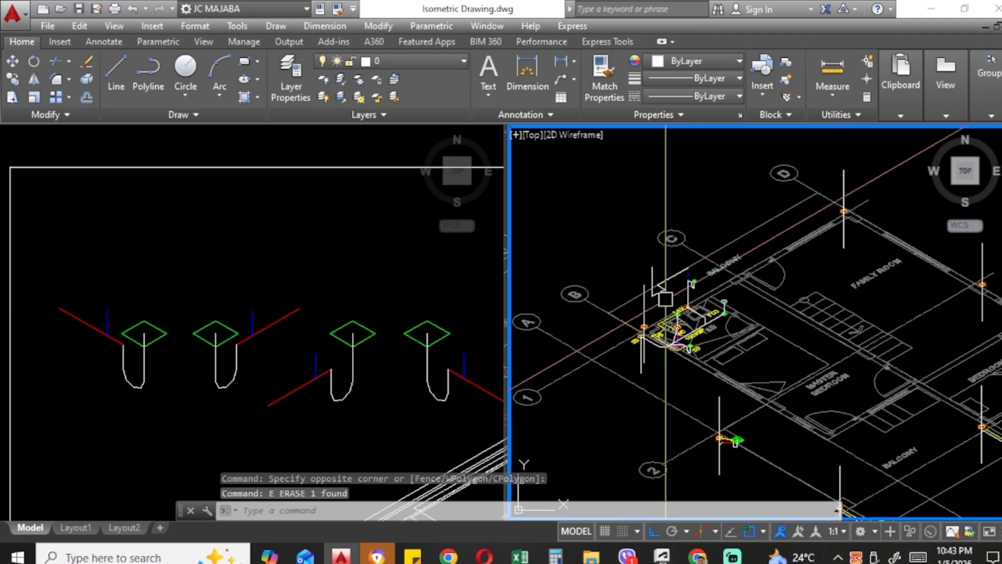
{"action": "scroll", "coordinate": [666, 299], "scroll_direction": "up", "scroll_amount": 2}
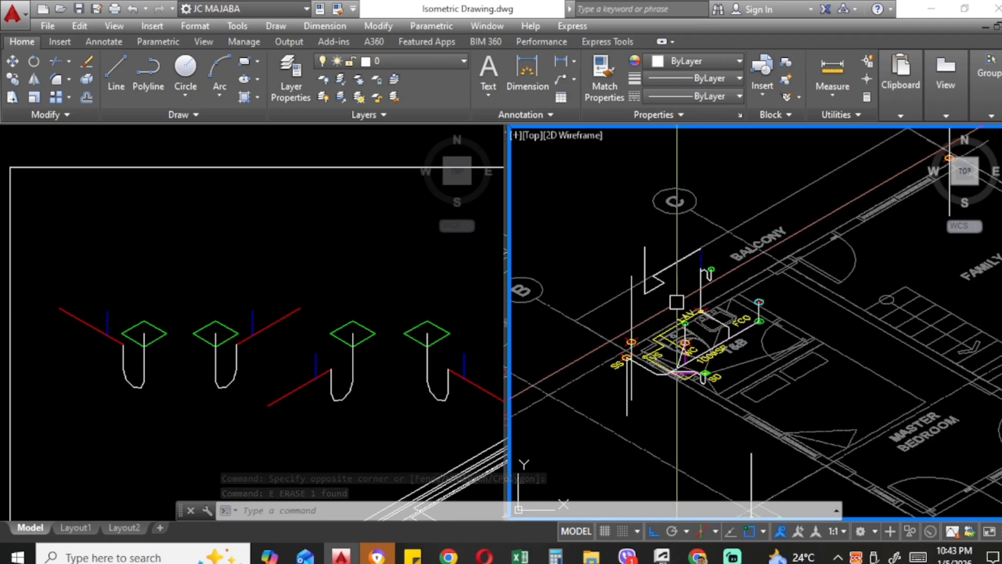
{"action": "key", "text": "F5"}
{"action": "key", "text": "F5"}
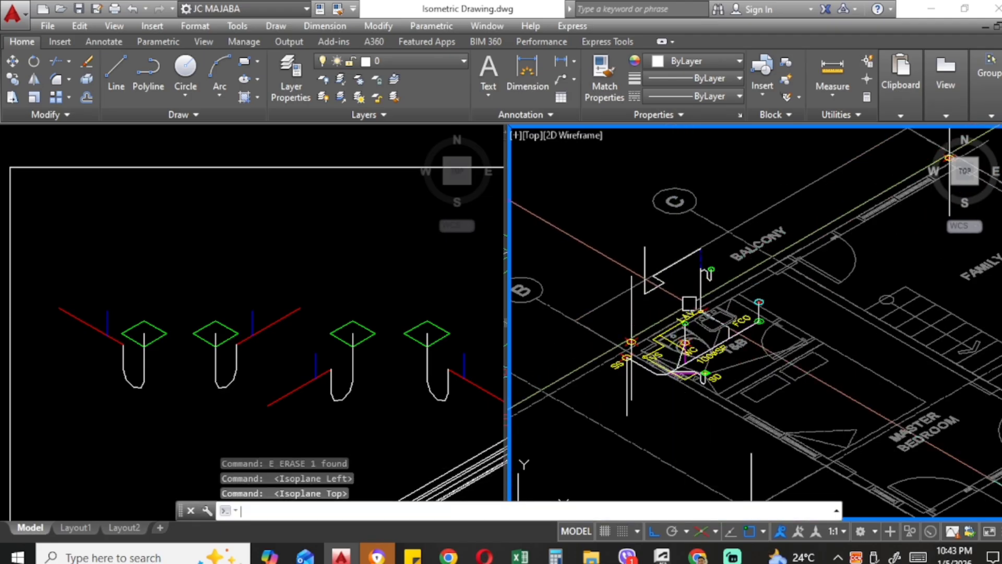
{"action": "middle_click_drag", "start_coordinate": [689, 308], "coordinate": [746, 296]}
{"action": "scroll", "coordinate": [751, 375], "scroll_direction": "up", "scroll_amount": 4}
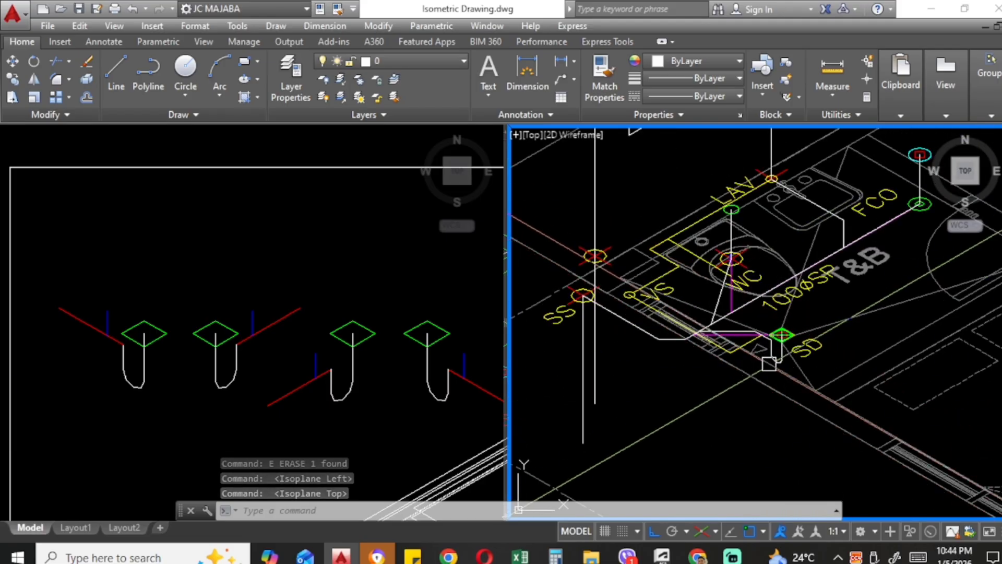
{"action": "type", "text": "pl"}
{"action": "key", "text": "Return"}
{"action": "scroll", "coordinate": [769, 364], "scroll_direction": "up", "scroll_amount": 3}
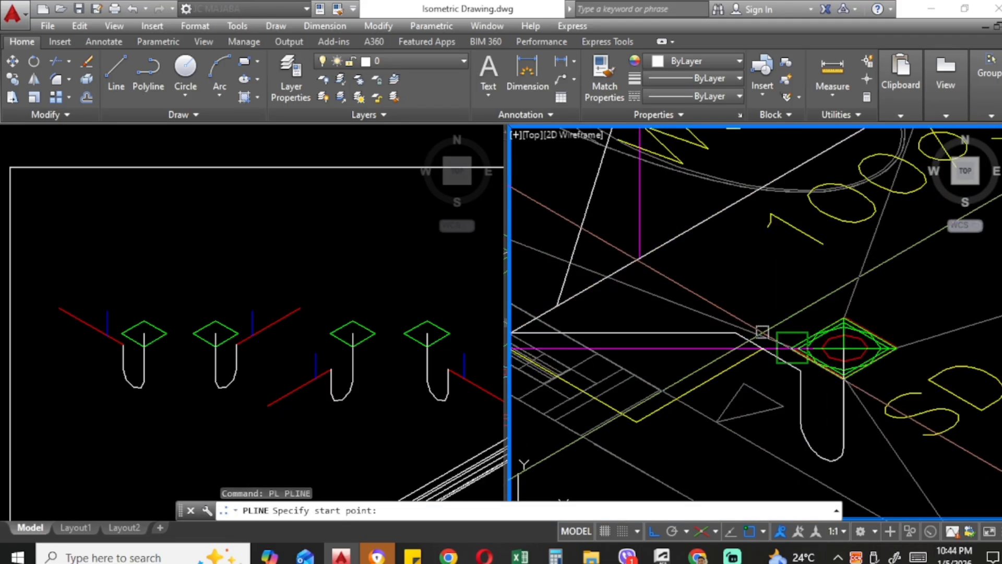
{"action": "left_click", "coordinate": [763, 348]}
{"action": "left_click", "coordinate": [638, 419]}
{"action": "middle_click_drag", "start_coordinate": [639, 417], "coordinate": [787, 411]}
{"action": "scroll", "coordinate": [787, 411], "scroll_direction": "down", "scroll_amount": 2}
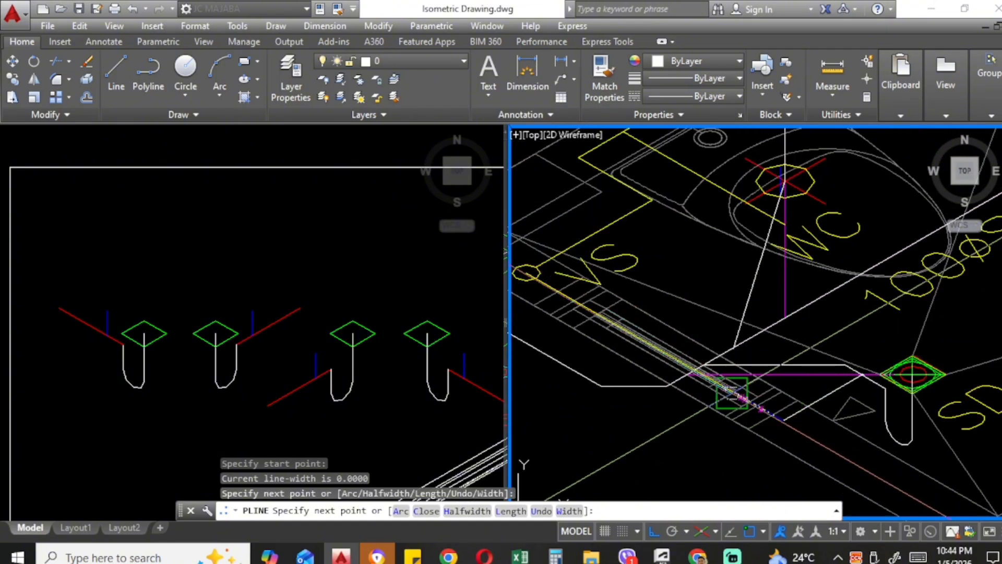
{"action": "scroll", "coordinate": [731, 392], "scroll_direction": "down", "scroll_amount": 2}
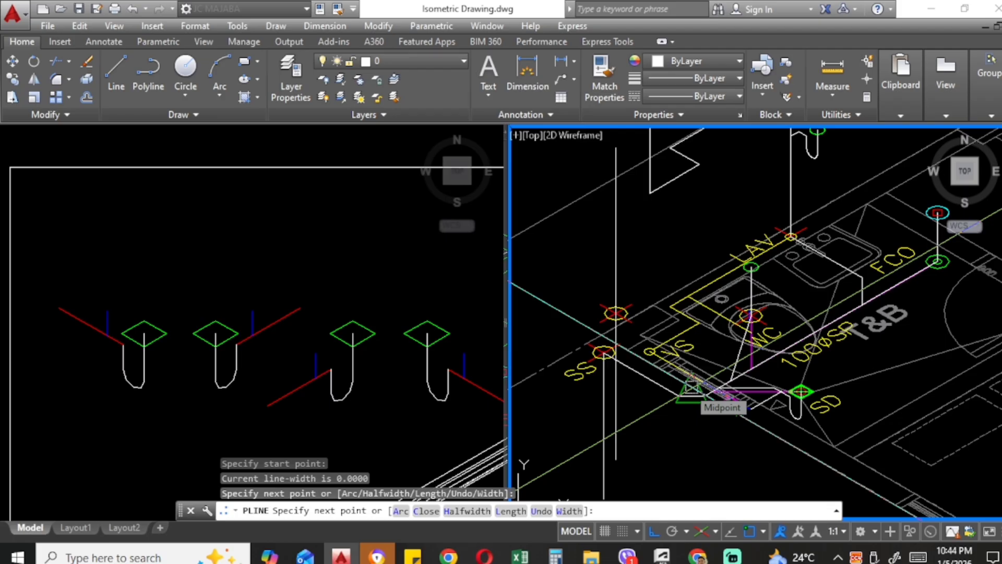
{"action": "left_click", "coordinate": [690, 388]}
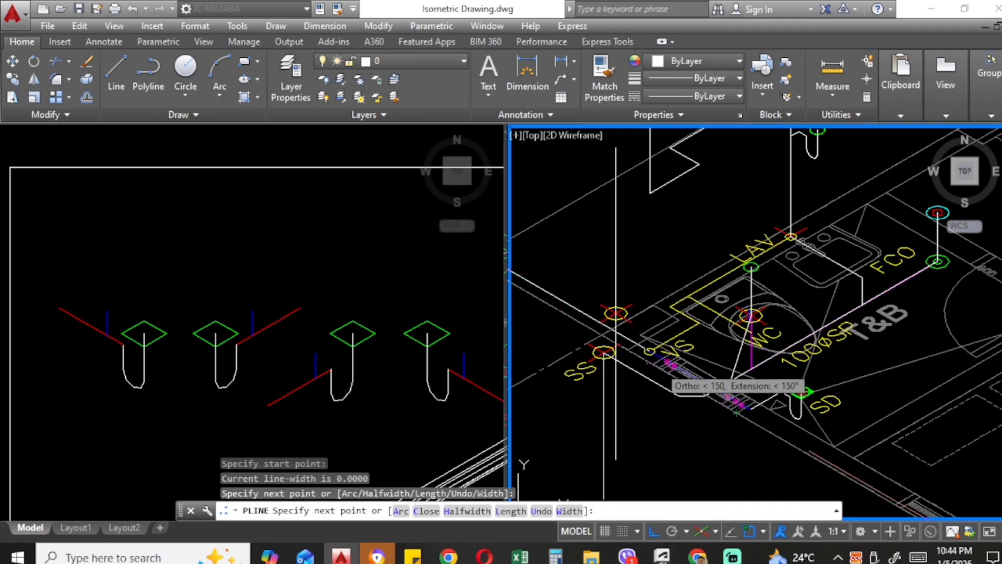
{"action": "scroll", "coordinate": [650, 355], "scroll_direction": "up", "scroll_amount": 2}
{"action": "left_click", "coordinate": [650, 354]}
{"action": "key", "text": "Escape"}
{"action": "scroll", "coordinate": [649, 354], "scroll_direction": "down", "scroll_amount": 3}
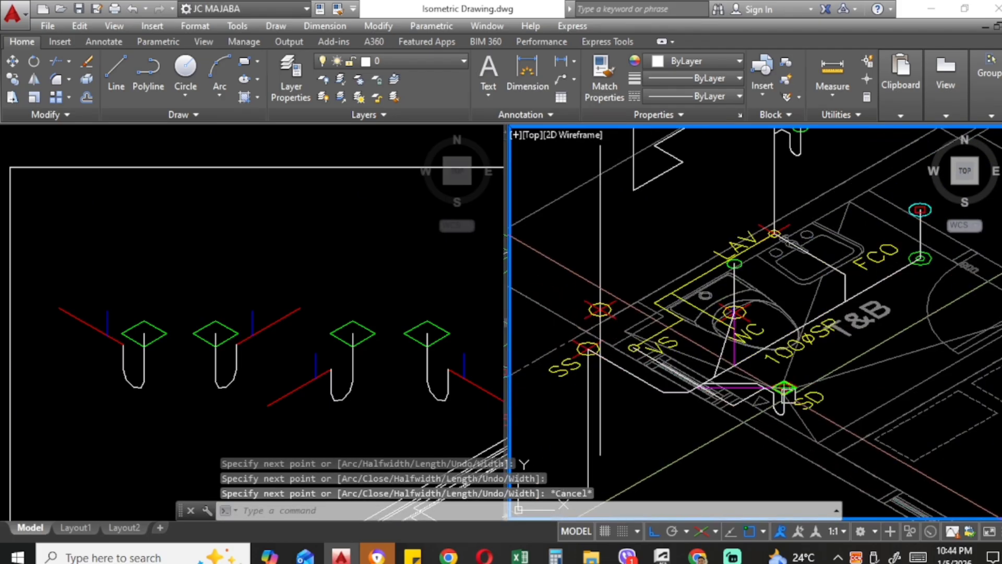
Step: Switch to the right isoplane and draw a short vertical polyline upward from the new vent line's start on the SD branch
{"action": "scroll", "coordinate": [751, 389], "scroll_direction": "up", "scroll_amount": 3}
{"action": "type", "text": "p"}
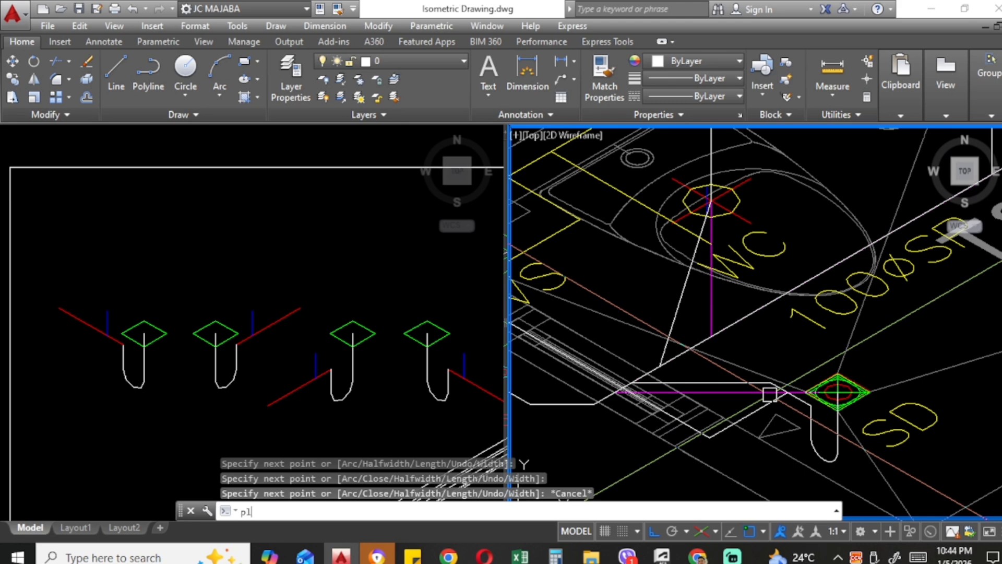
{"action": "type", "text": "l"}
{"action": "key", "text": "Return"}
{"action": "scroll", "coordinate": [786, 391], "scroll_direction": "up", "scroll_amount": 3}
{"action": "left_click", "coordinate": [788, 392]}
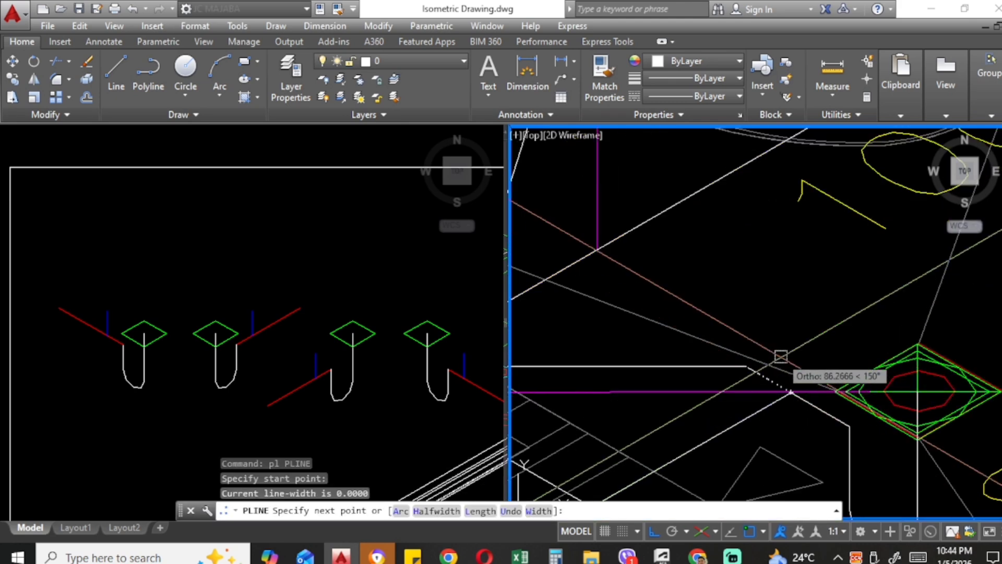
{"action": "key", "text": "F5"}
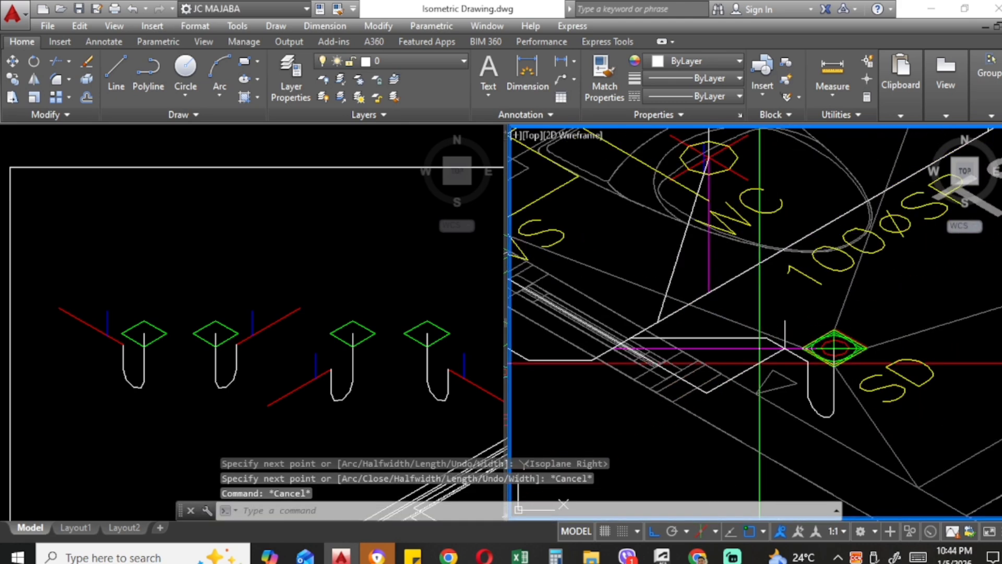
Step: Move the traced SD vent polyline straight up from the branch junction to the upper end of the short vertical line
{"action": "left_click", "coordinate": [761, 362]}
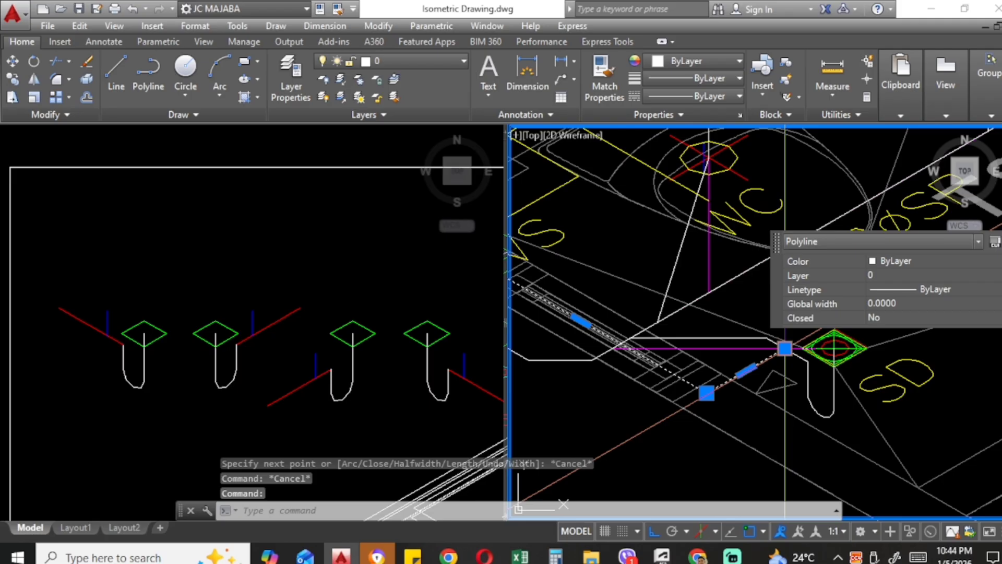
{"action": "type", "text": "m"}
{"action": "key", "text": "Return"}
{"action": "scroll", "coordinate": [791, 353], "scroll_direction": "up", "scroll_amount": 3}
{"action": "left_click", "coordinate": [769, 329]}
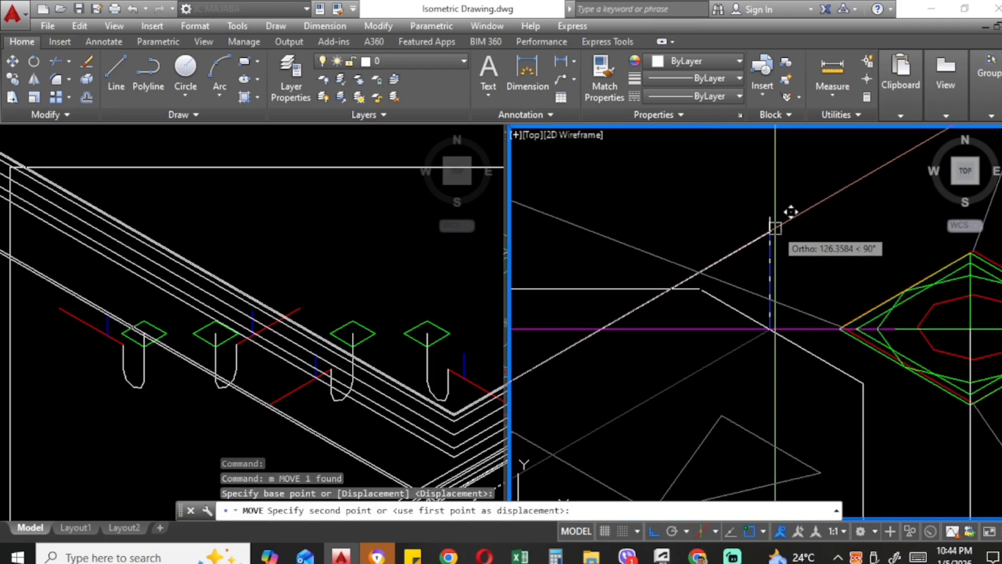
{"action": "left_click", "coordinate": [772, 212]}
{"action": "scroll", "coordinate": [813, 290], "scroll_direction": "down", "scroll_amount": 2}
{"action": "scroll", "coordinate": [813, 290], "scroll_direction": "down", "scroll_amount": 5}
{"action": "key", "text": "Escape"}
{"action": "key", "text": "Escape"}
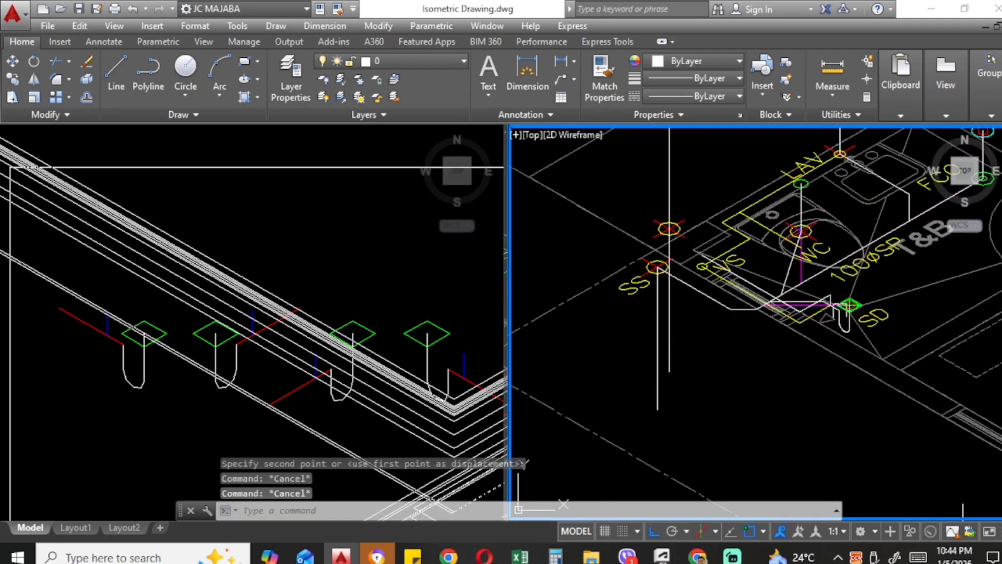
Step: Examine the raised vent pipe and its connection to the SD branch in the T&B isometric
{"action": "scroll", "coordinate": [818, 309], "scroll_direction": "up", "scroll_amount": 3}
{"action": "scroll", "coordinate": [818, 309], "scroll_direction": "up", "scroll_amount": 2}
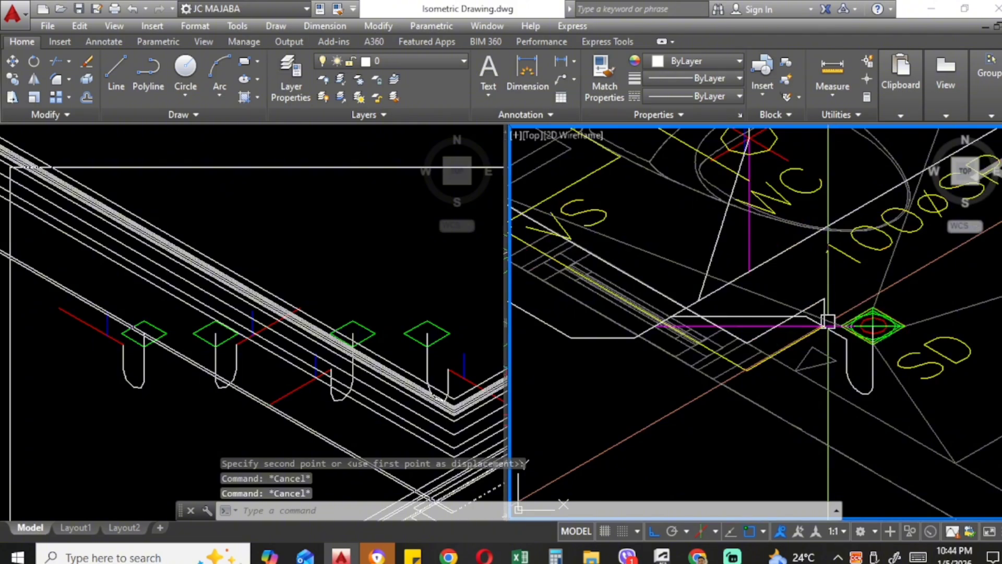
{"action": "scroll", "coordinate": [828, 321], "scroll_direction": "down", "scroll_amount": 2}
{"action": "scroll", "coordinate": [861, 336], "scroll_direction": "up", "scroll_amount": 2}
{"action": "scroll", "coordinate": [864, 336], "scroll_direction": "down", "scroll_amount": 1}
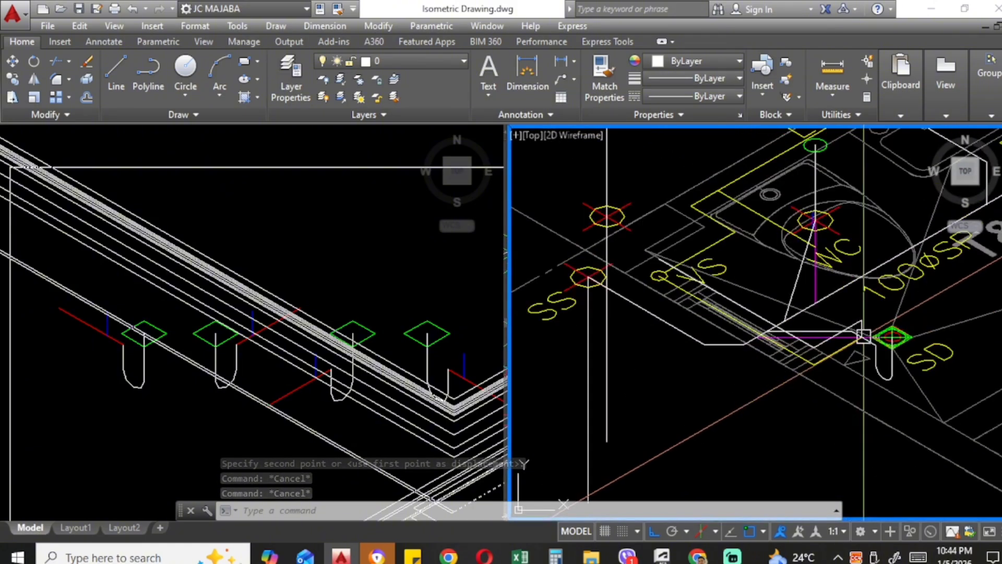
{"action": "scroll", "coordinate": [862, 334], "scroll_direction": "up", "scroll_amount": 1}
{"action": "scroll", "coordinate": [870, 336], "scroll_direction": "down", "scroll_amount": 3}
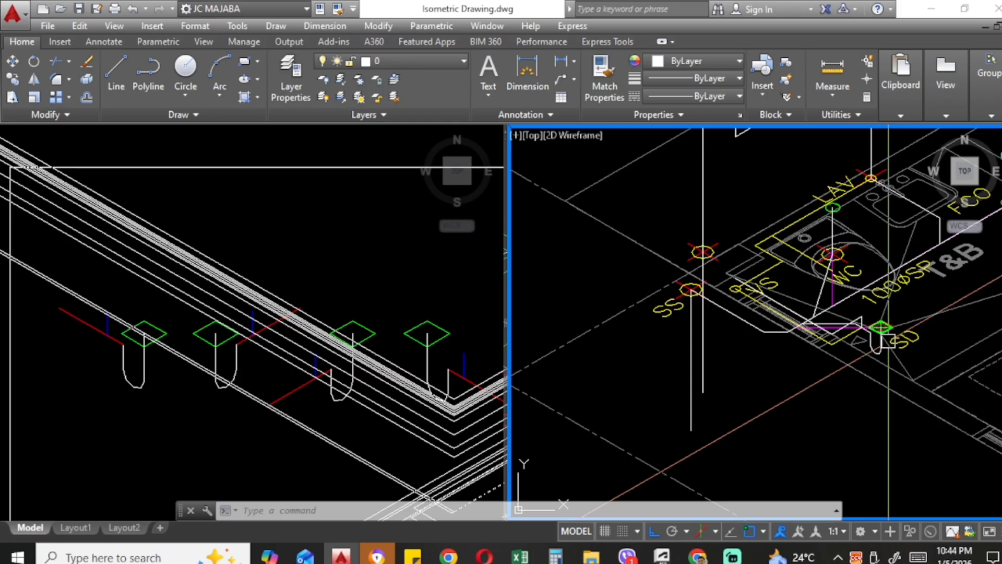
{"action": "scroll", "coordinate": [869, 336], "scroll_direction": "up", "scroll_amount": 4}
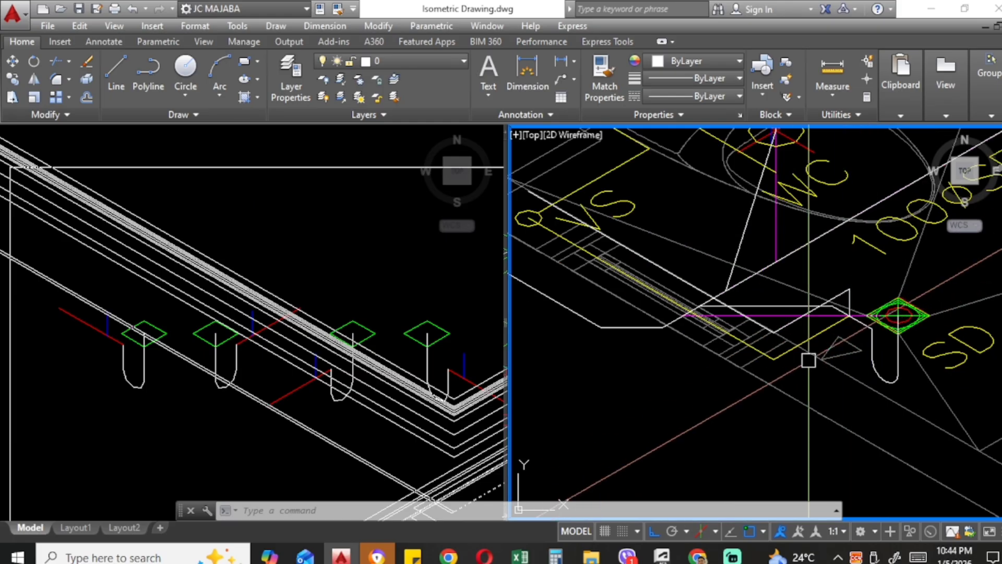
{"action": "scroll", "coordinate": [804, 360], "scroll_direction": "down", "scroll_amount": 4}
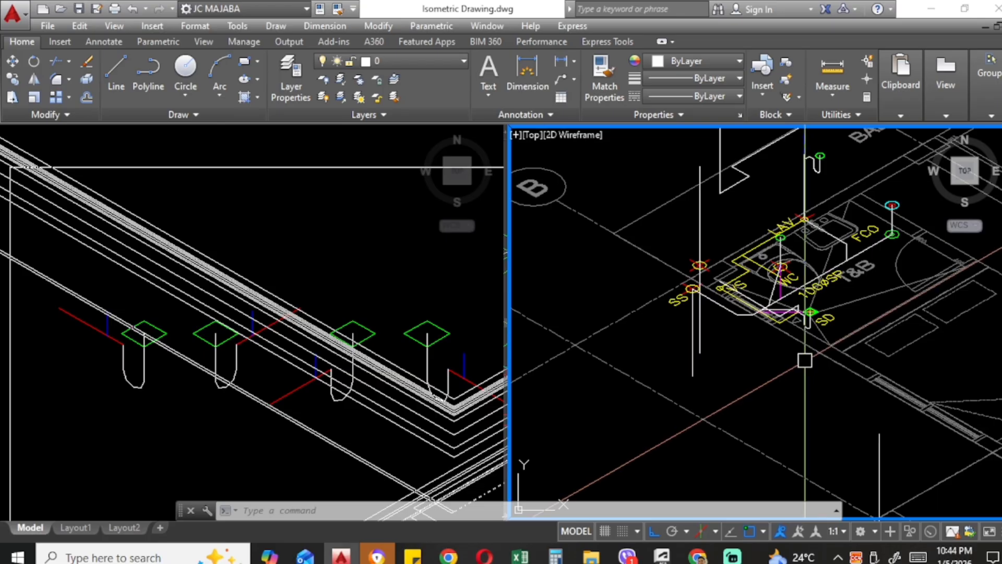
{"action": "scroll", "coordinate": [804, 345], "scroll_direction": "up", "scroll_amount": 4}
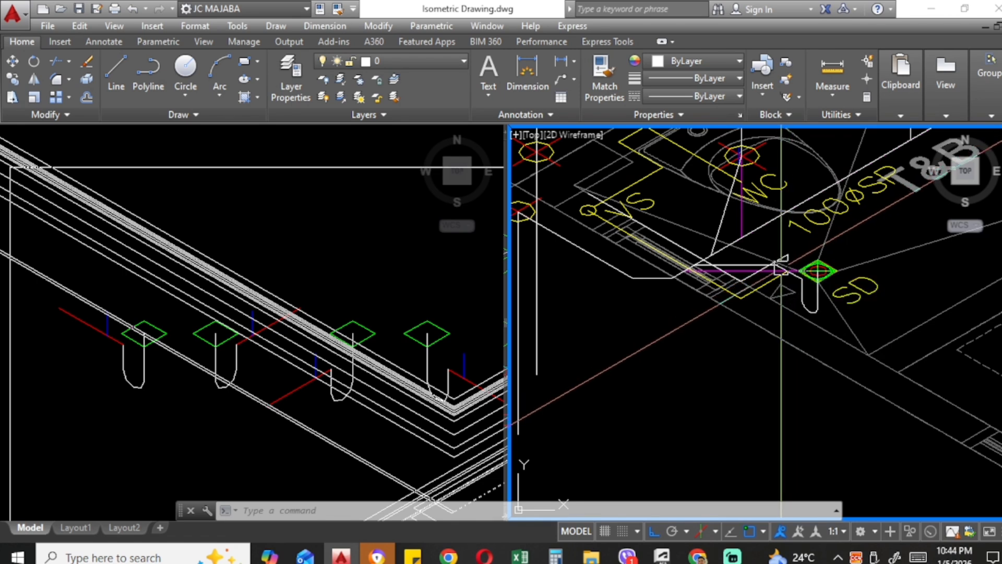
{"action": "middle_click_drag", "start_coordinate": [765, 269], "coordinate": [789, 325]}
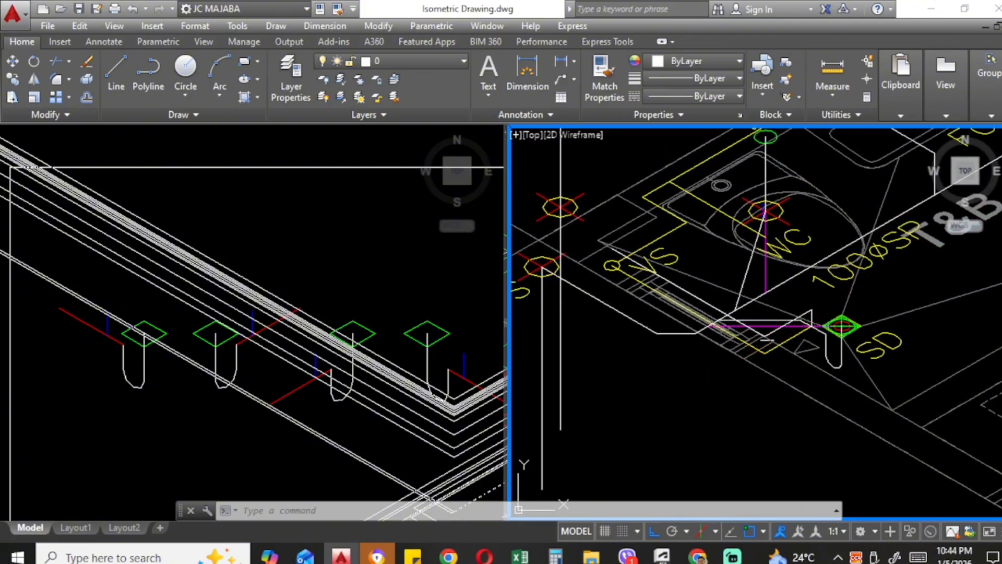
Step: Draw a vertical polyline from the raised SD vent's end above VS up to the lower corner of the lavatory vent pipe
{"action": "middle_click_drag", "start_coordinate": [676, 277], "coordinate": [729, 349]}
{"action": "type", "text": "pl"}
{"action": "key", "text": "Return"}
{"action": "scroll", "coordinate": [679, 342], "scroll_direction": "up", "scroll_amount": 2}
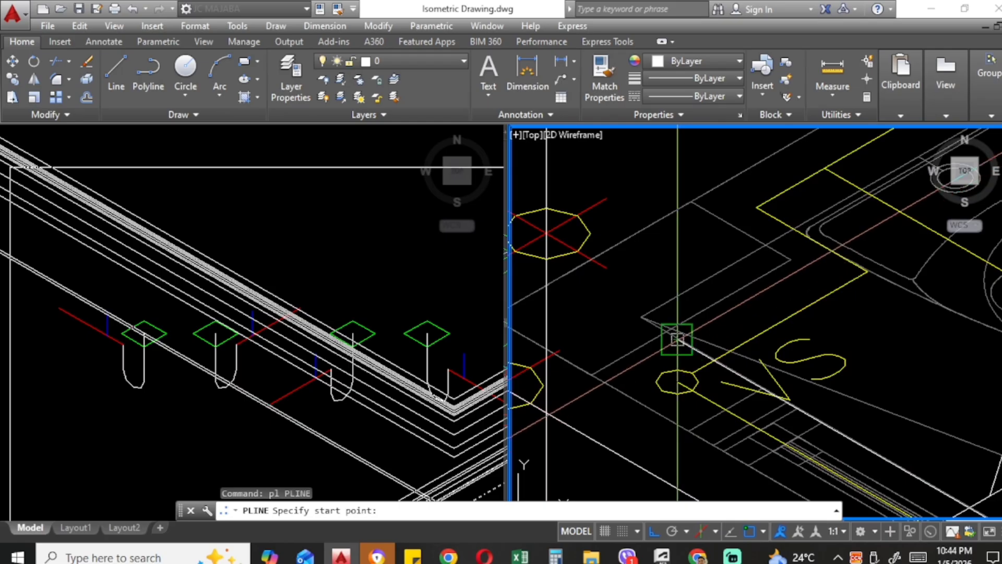
{"action": "left_click", "coordinate": [676, 340]}
{"action": "scroll", "coordinate": [678, 349], "scroll_direction": "down", "scroll_amount": 3}
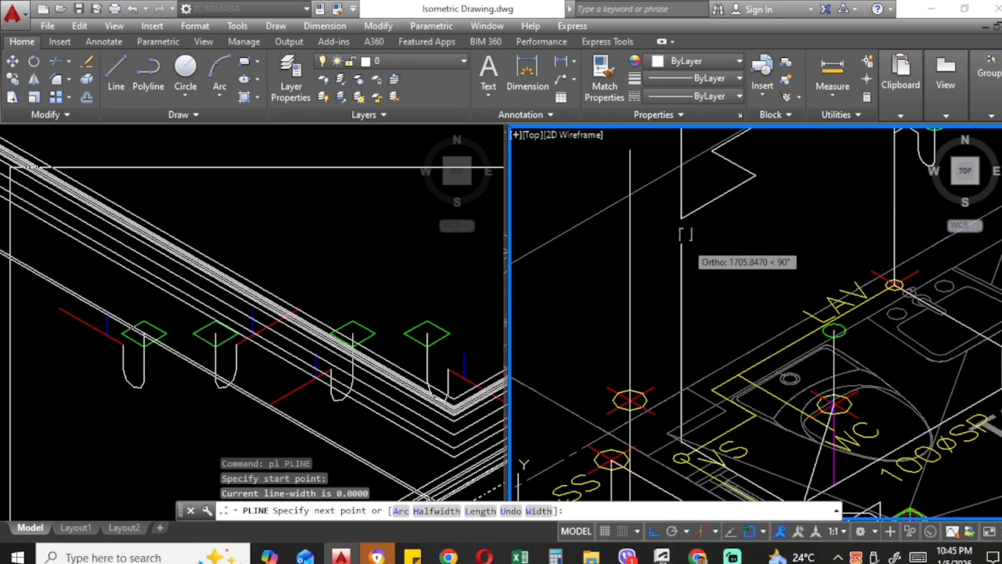
{"action": "left_click", "coordinate": [681, 219]}
{"action": "key", "text": "Escape"}
{"action": "key", "text": "Escape"}
{"action": "scroll", "coordinate": [666, 269], "scroll_direction": "down", "scroll_amount": 4}
{"action": "scroll", "coordinate": [737, 299], "scroll_direction": "up", "scroll_amount": 4}
{"action": "scroll", "coordinate": [755, 312], "scroll_direction": "down", "scroll_amount": 2}
{"action": "middle_click_drag", "start_coordinate": [755, 311], "coordinate": [734, 385]}
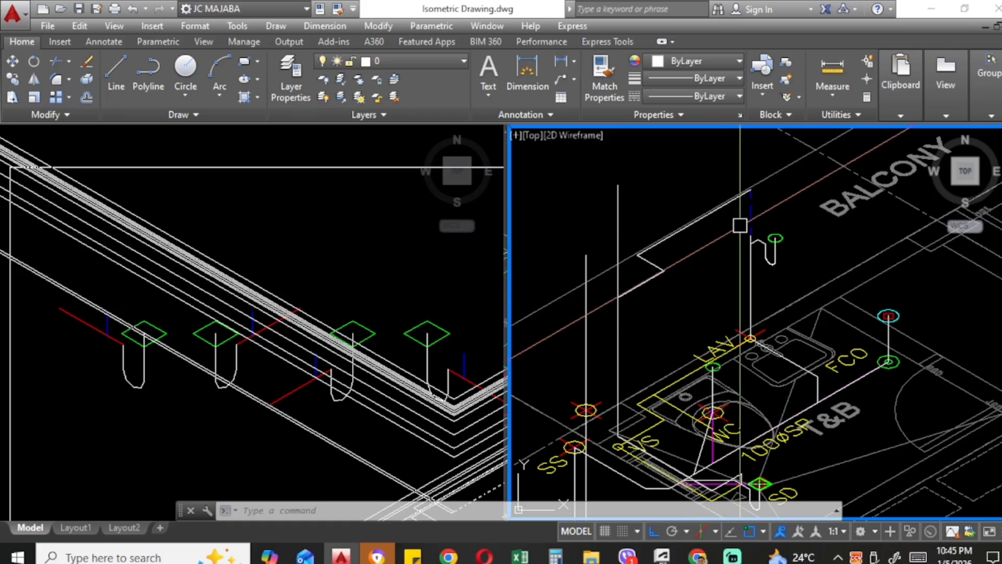
{"action": "scroll", "coordinate": [739, 225], "scroll_direction": "down", "scroll_amount": 2}
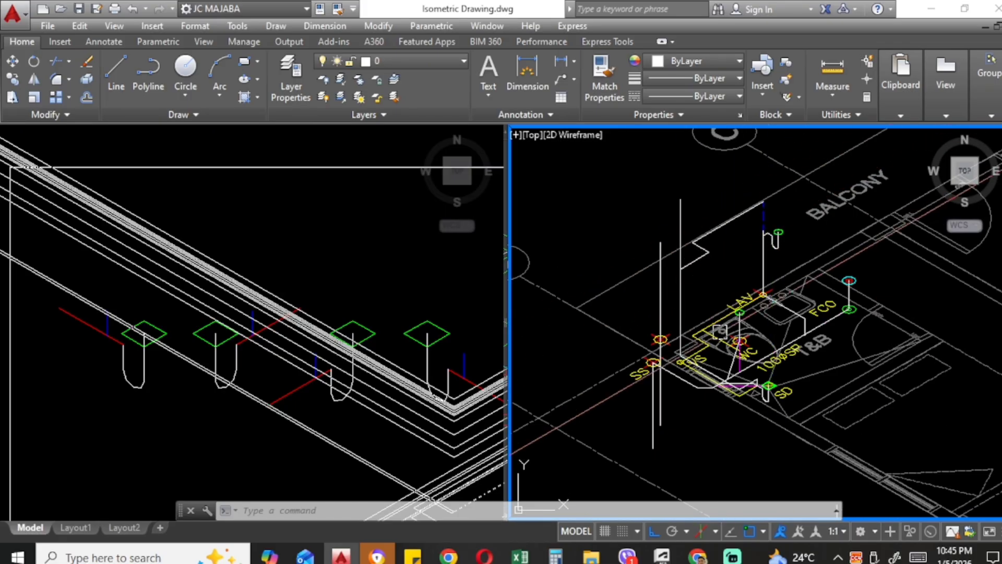
Step: Draw a WC vent polyline from the slanted WC pipe: short rise, left-isoplane run at 150° to the wall, and vertical rise to the lavatory vent run
{"action": "scroll", "coordinate": [719, 331], "scroll_direction": "up", "scroll_amount": 4}
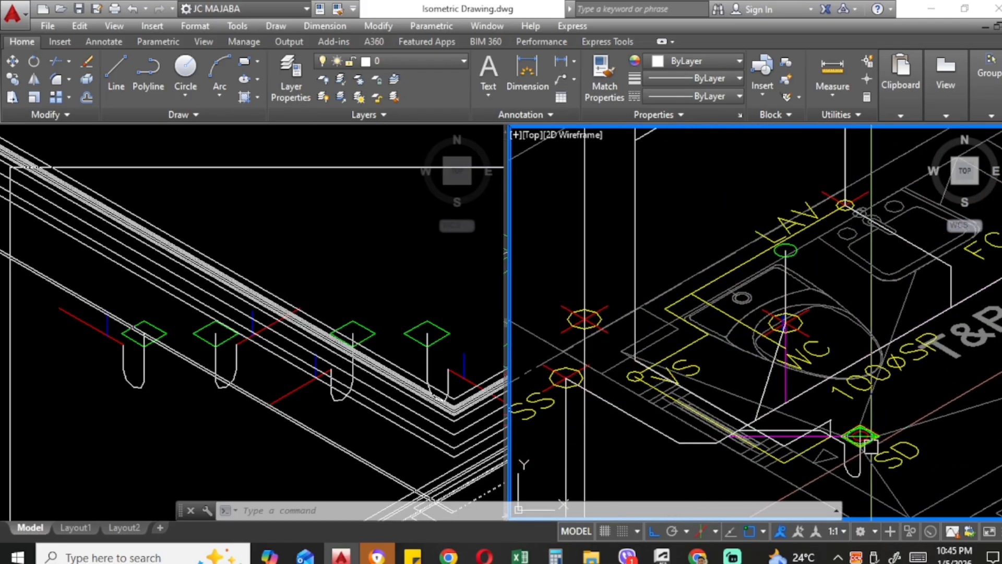
{"action": "type", "text": "p"}
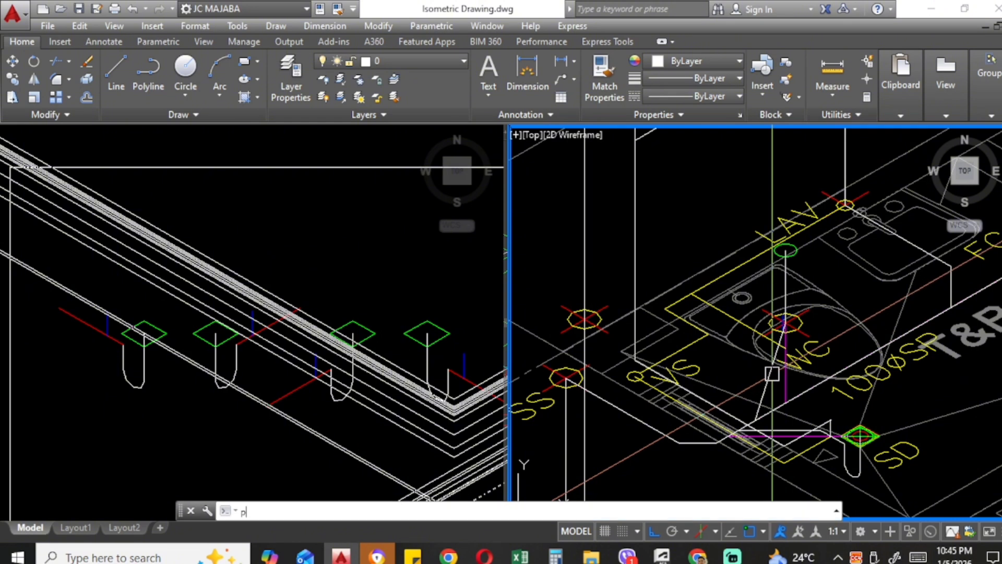
{"action": "scroll", "coordinate": [773, 374], "scroll_direction": "up", "scroll_amount": 3}
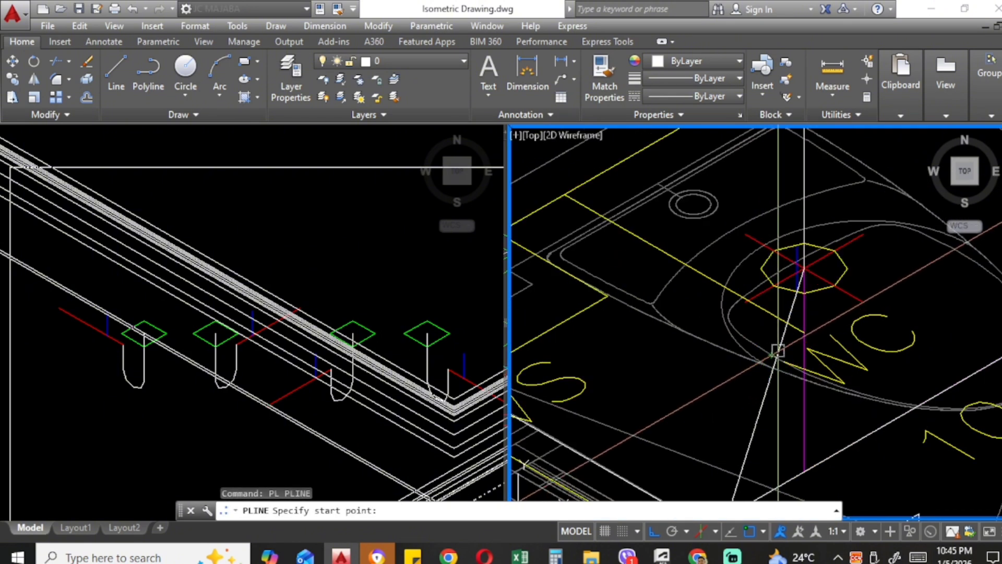
{"action": "left_click", "coordinate": [772, 355]}
{"action": "scroll", "coordinate": [780, 334], "scroll_direction": "up", "scroll_amount": 2}
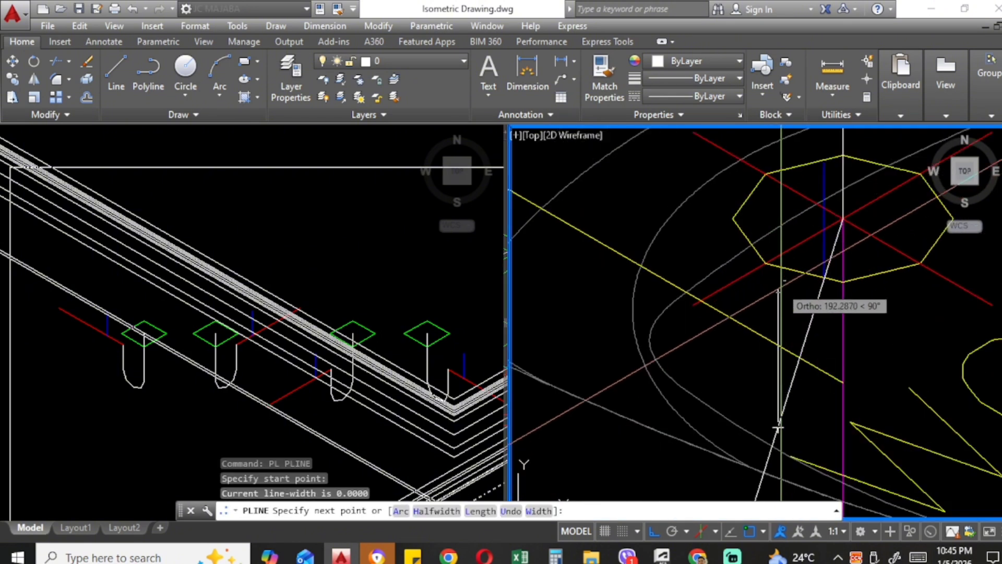
{"action": "scroll", "coordinate": [789, 326], "scroll_direction": "down", "scroll_amount": 3}
{"action": "key", "text": "F5"}
{"action": "middle_click_drag", "start_coordinate": [739, 281], "coordinate": [839, 359]}
{"action": "scroll", "coordinate": [672, 273], "scroll_direction": "down", "scroll_amount": 3}
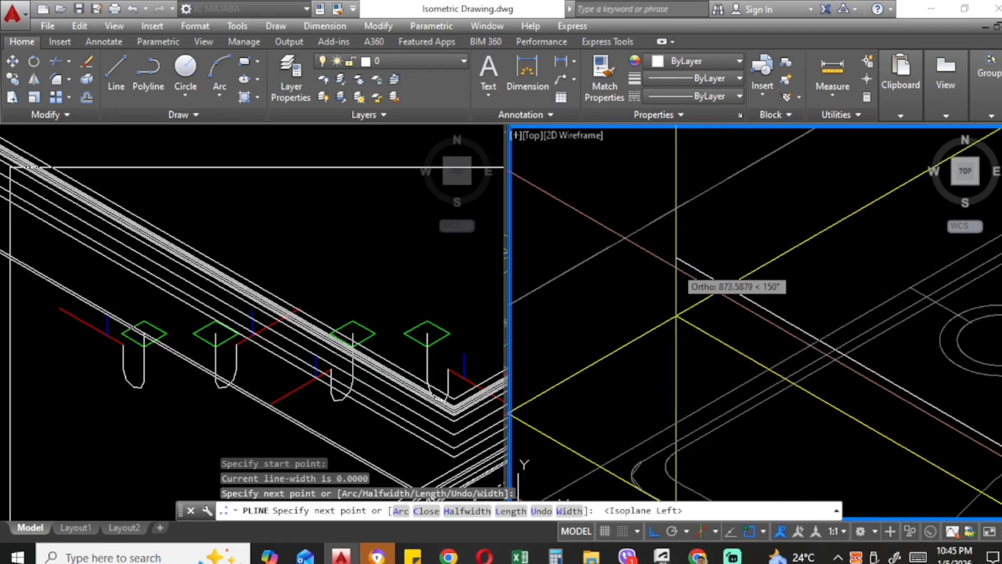
{"action": "left_click", "coordinate": [672, 273]}
{"action": "scroll", "coordinate": [691, 332], "scroll_direction": "up", "scroll_amount": 5}
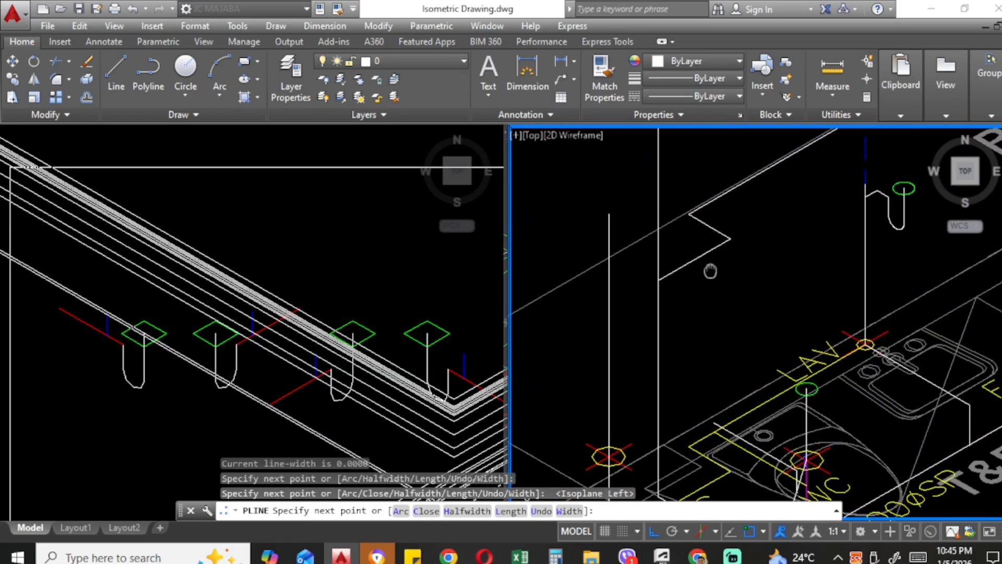
{"action": "key", "text": "Escape"}
Step: Stretch the upper end of the new WC vent riser down onto the sloping lavatory vent run
{"action": "type", "text": "r"}
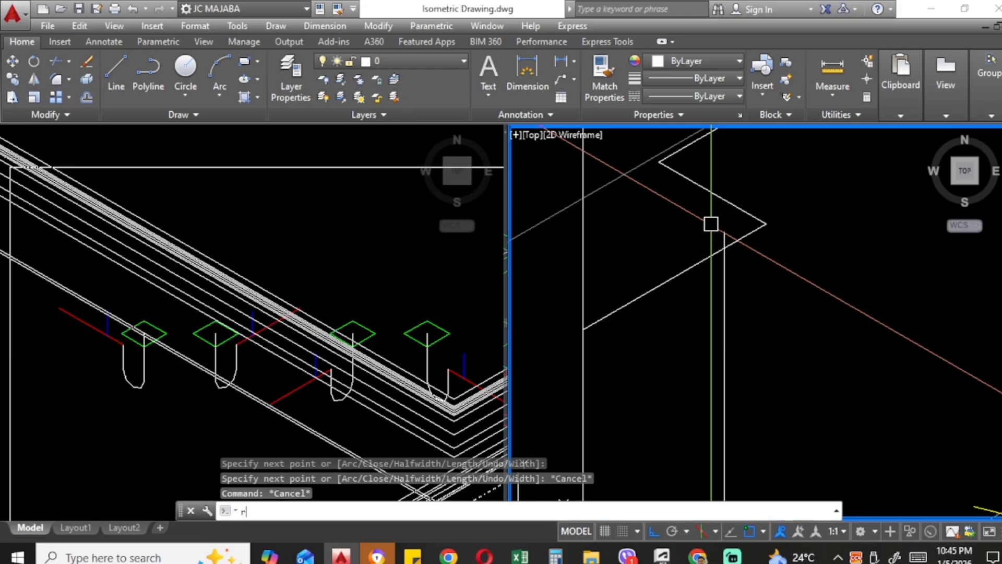
{"action": "key", "text": "Return"}
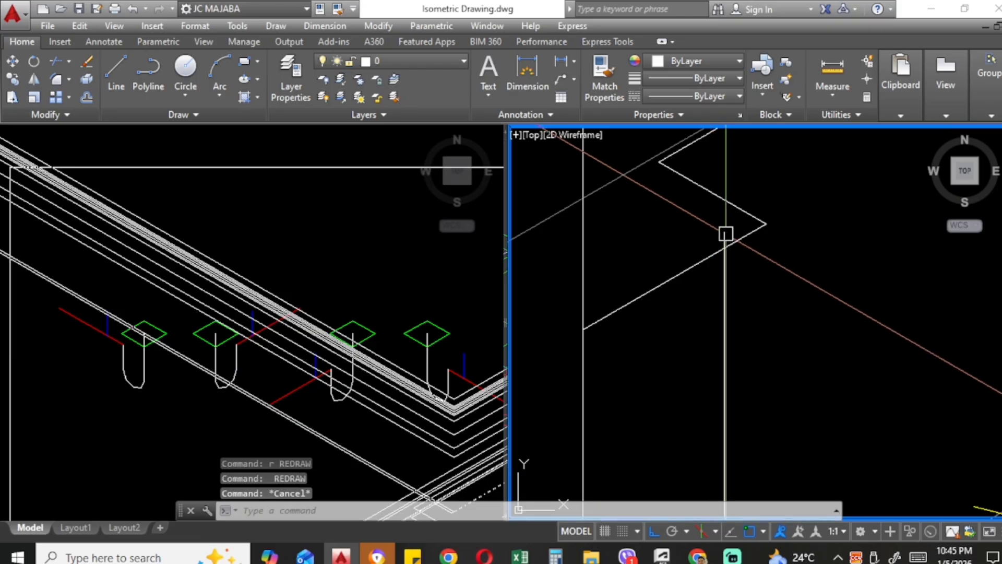
{"action": "left_click", "coordinate": [725, 233]}
{"action": "left_click", "coordinate": [724, 231]}
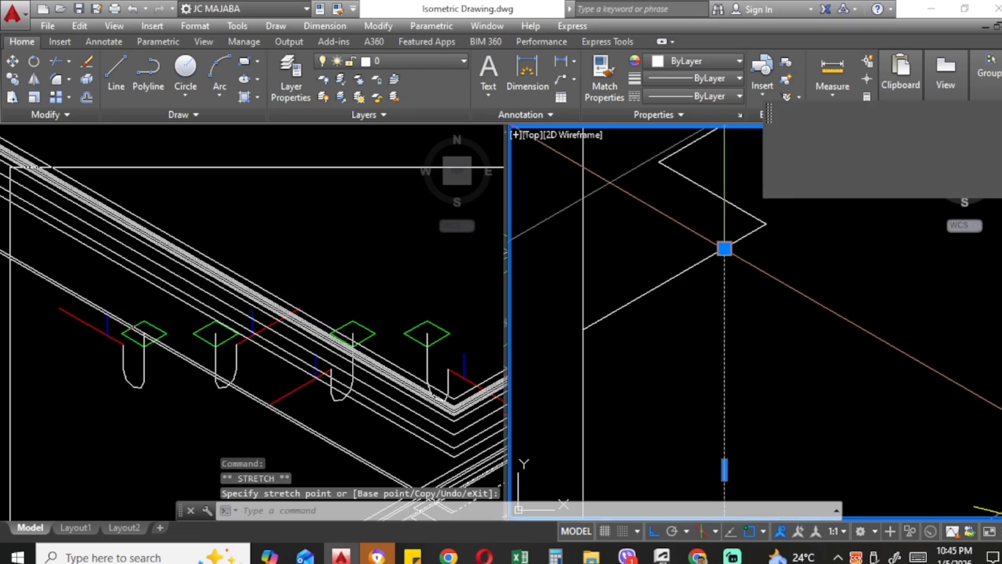
{"action": "key", "text": "Escape"}
{"action": "key", "text": "Escape"}
Step: Examine the WC, lavatory and SD drain and vent connections in the second-floor T&B isometric
{"action": "scroll", "coordinate": [725, 249], "scroll_direction": "down", "scroll_amount": 6}
{"action": "scroll", "coordinate": [725, 248], "scroll_direction": "up", "scroll_amount": 2}
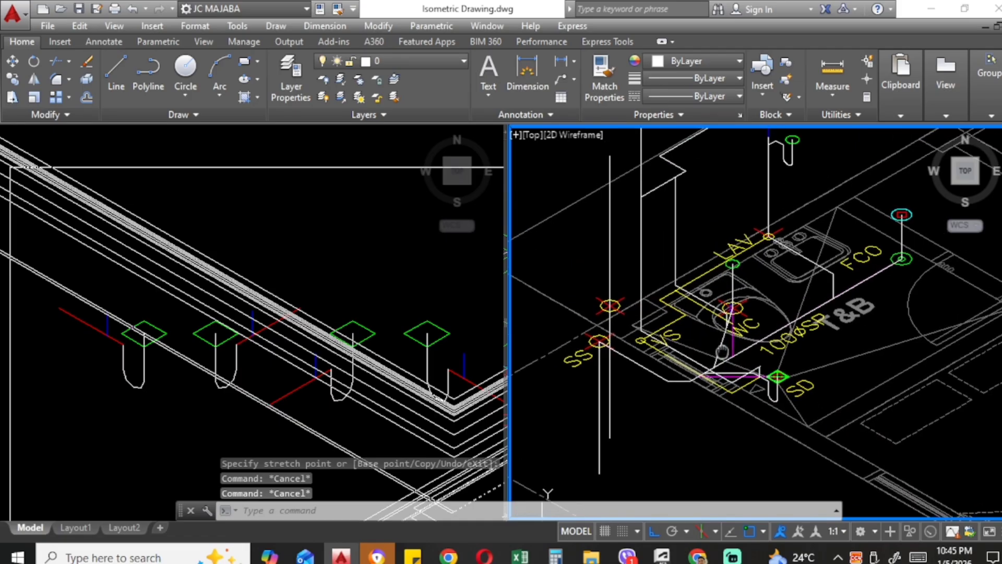
{"action": "scroll", "coordinate": [722, 351], "scroll_direction": "up", "scroll_amount": 3}
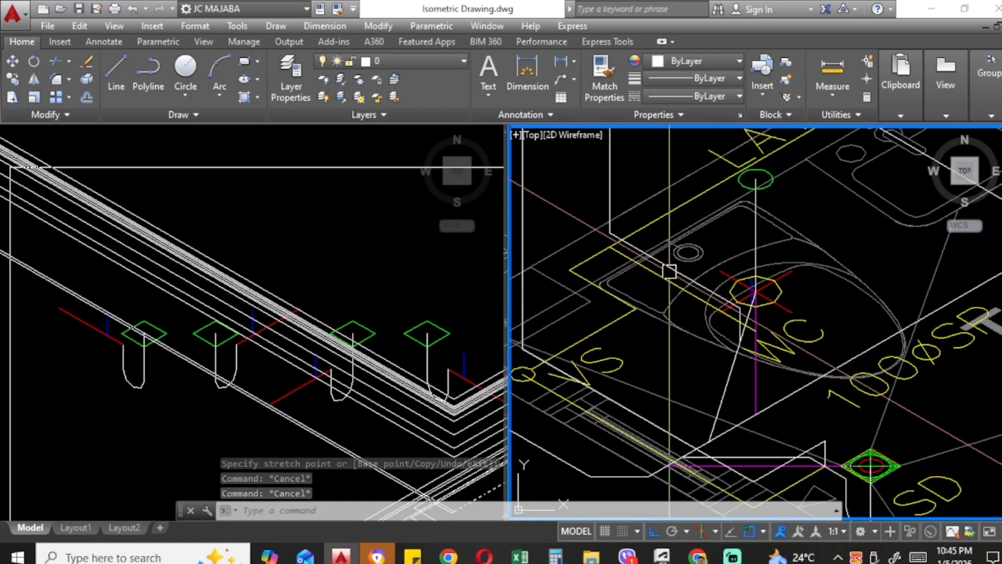
{"action": "scroll", "coordinate": [908, 445], "scroll_direction": "down", "scroll_amount": 3}
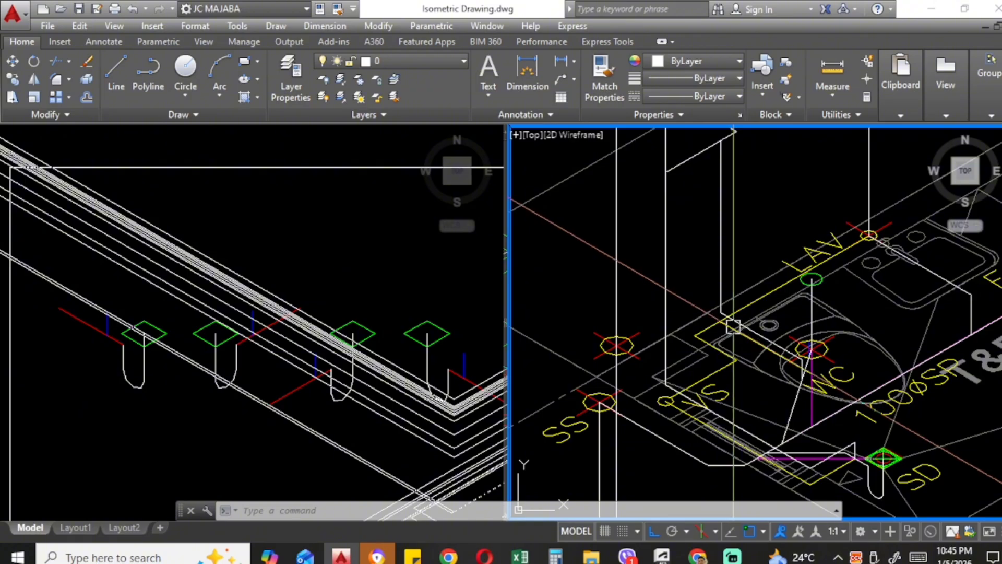
{"action": "scroll", "coordinate": [734, 318], "scroll_direction": "down", "scroll_amount": 5}
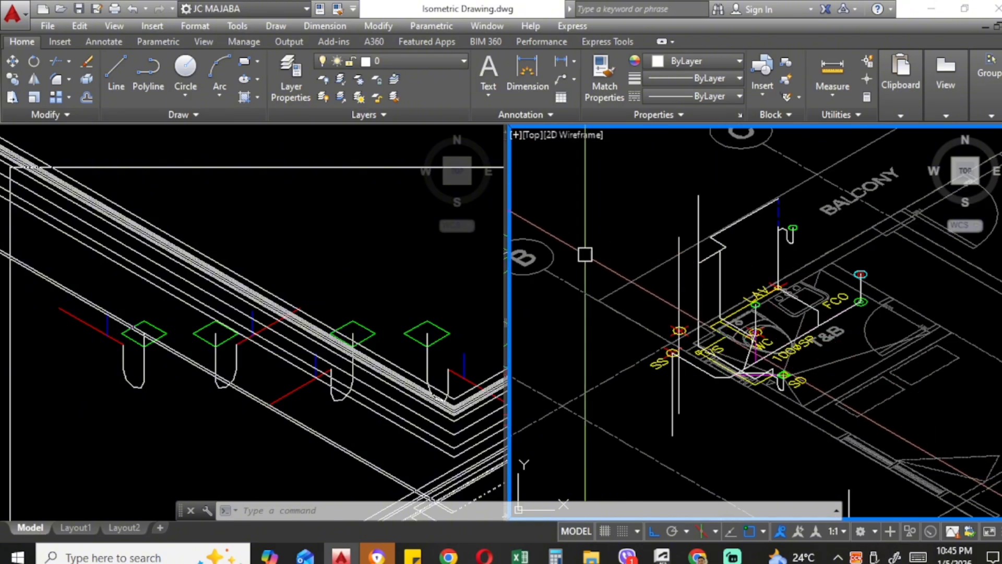
{"action": "left_click", "coordinate": [465, 249]}
{"action": "left_click", "coordinate": [813, 243]}
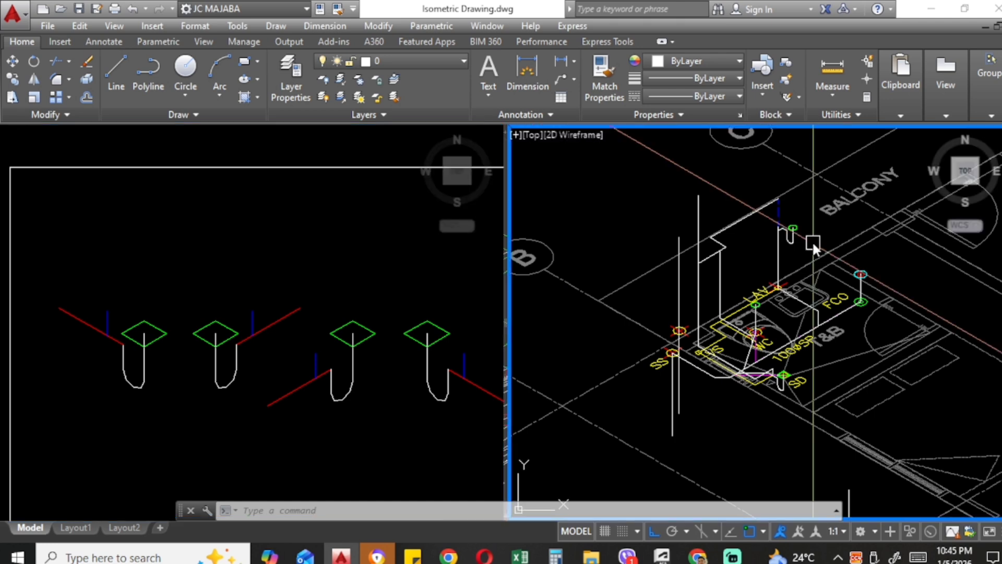
{"action": "scroll", "coordinate": [870, 305], "scroll_direction": "up", "scroll_amount": 5}
{"action": "scroll", "coordinate": [796, 333], "scroll_direction": "down", "scroll_amount": 5}
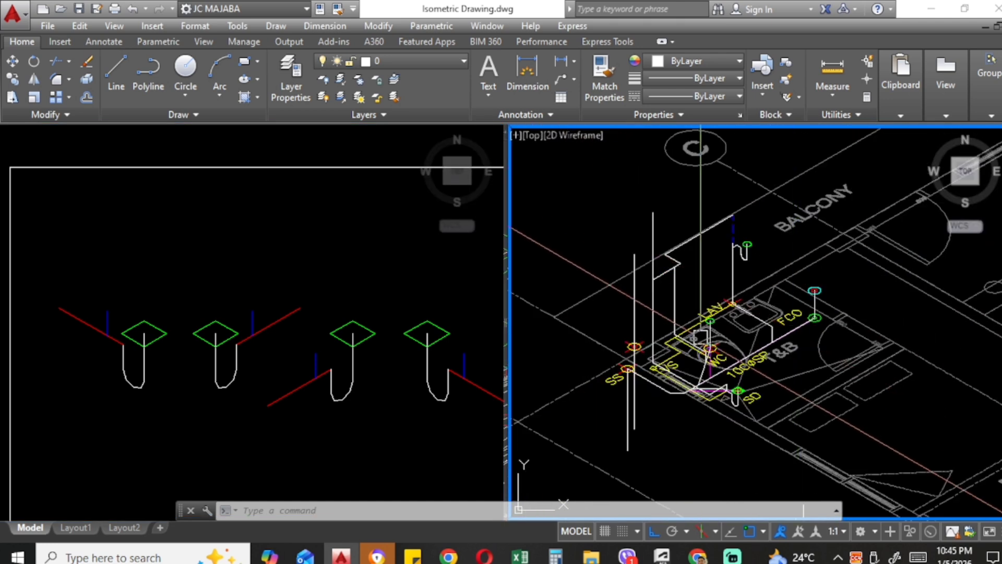
{"action": "middle_click_drag", "start_coordinate": [702, 335], "coordinate": [742, 320]}
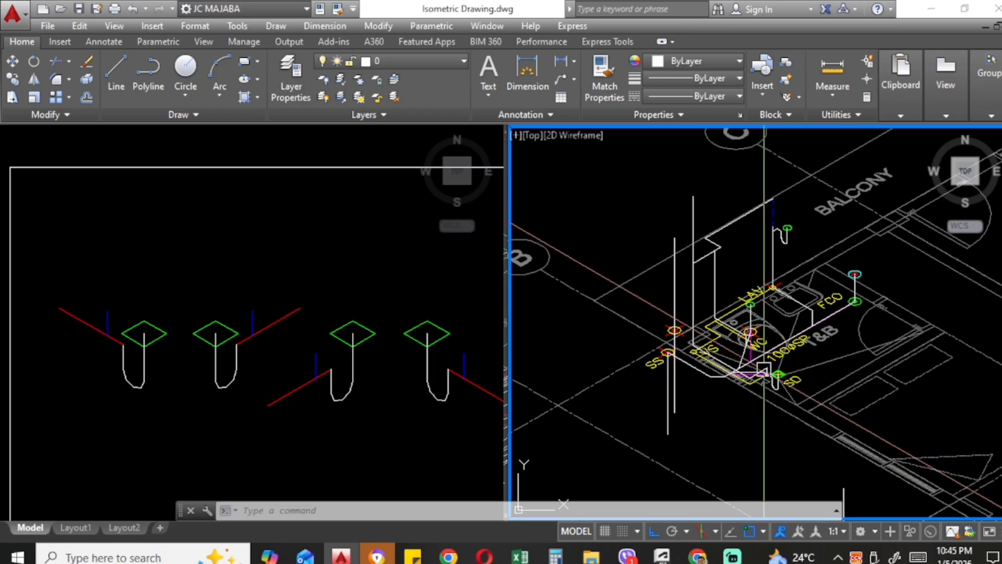
{"action": "scroll", "coordinate": [772, 372], "scroll_direction": "up", "scroll_amount": 4}
{"action": "scroll", "coordinate": [773, 408], "scroll_direction": "down", "scroll_amount": 5}
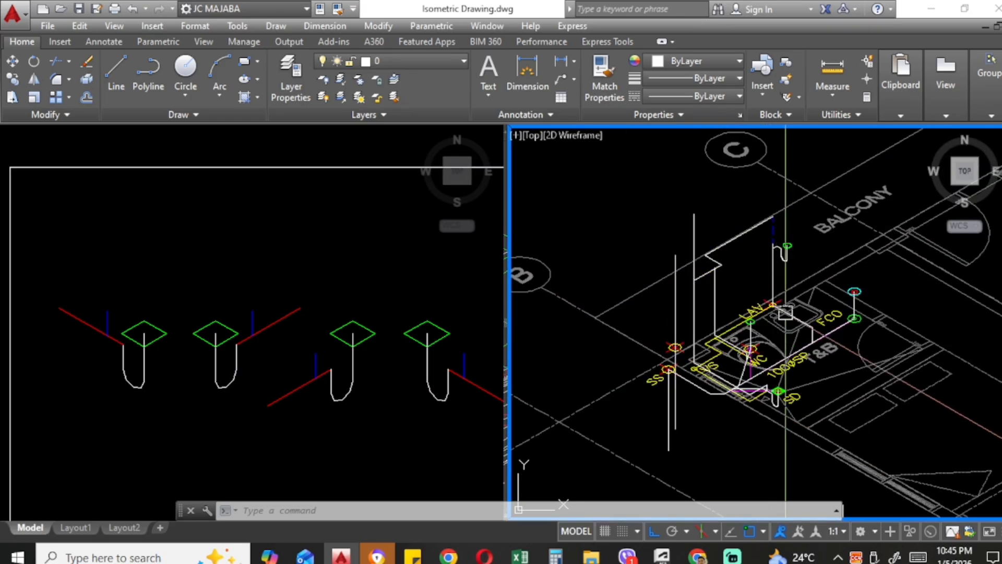
{"action": "scroll", "coordinate": [753, 380], "scroll_direction": "up", "scroll_amount": 2}
{"action": "scroll", "coordinate": [763, 348], "scroll_direction": "down", "scroll_amount": 2}
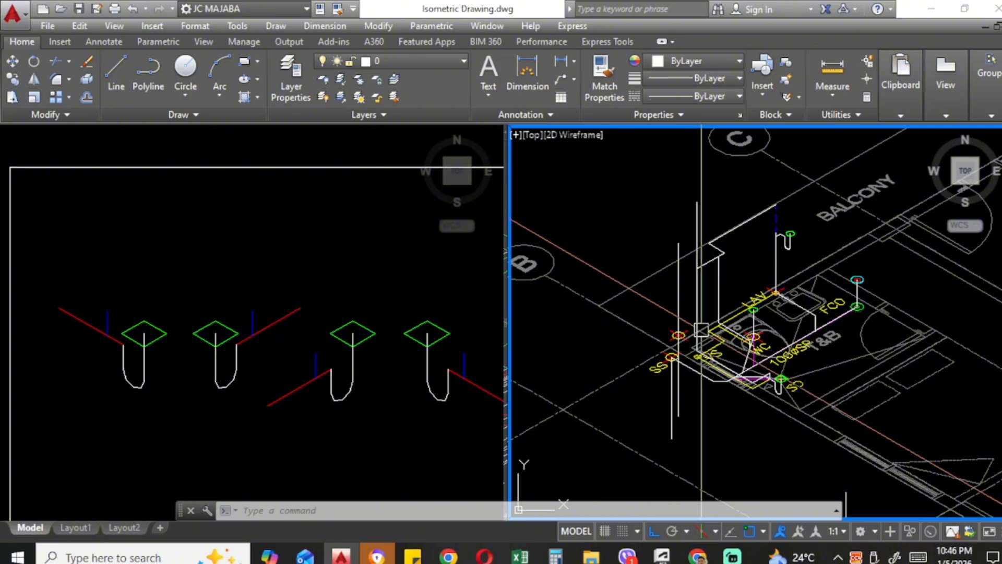
{"action": "scroll", "coordinate": [751, 344], "scroll_direction": "down", "scroll_amount": 6}
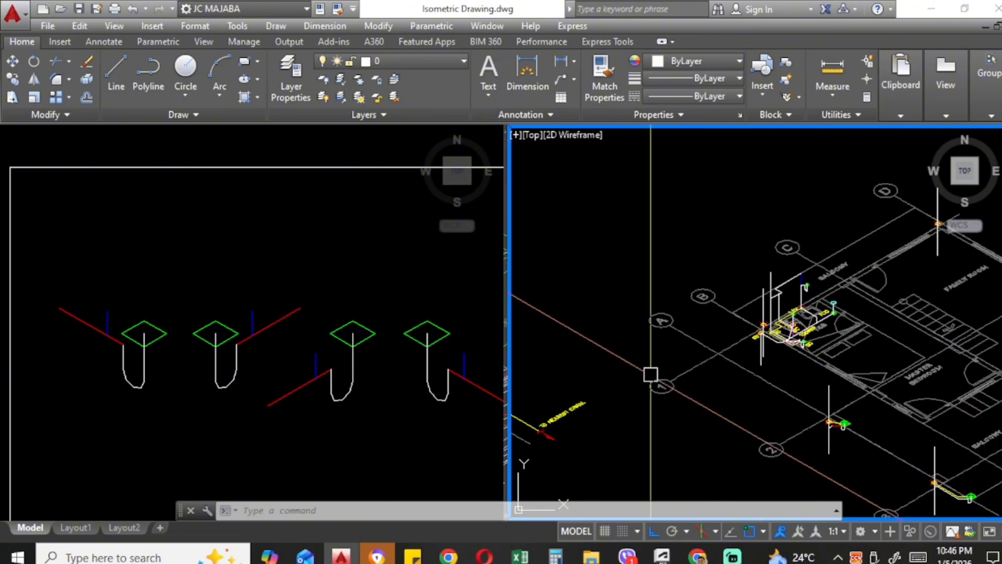
{"action": "scroll", "coordinate": [719, 352], "scroll_direction": "up", "scroll_amount": 6}
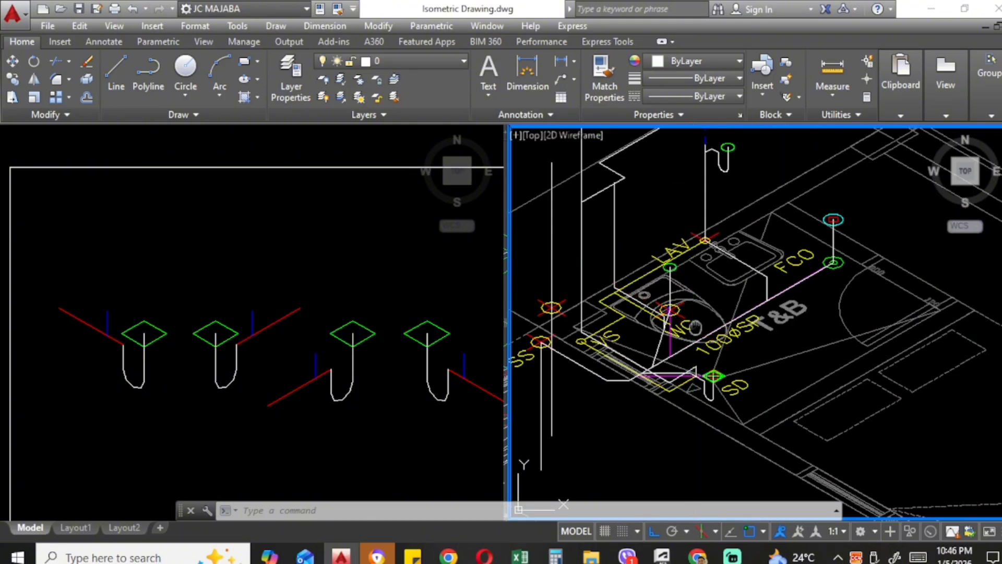
{"action": "middle_click_drag", "start_coordinate": [695, 328], "coordinate": [749, 326]}
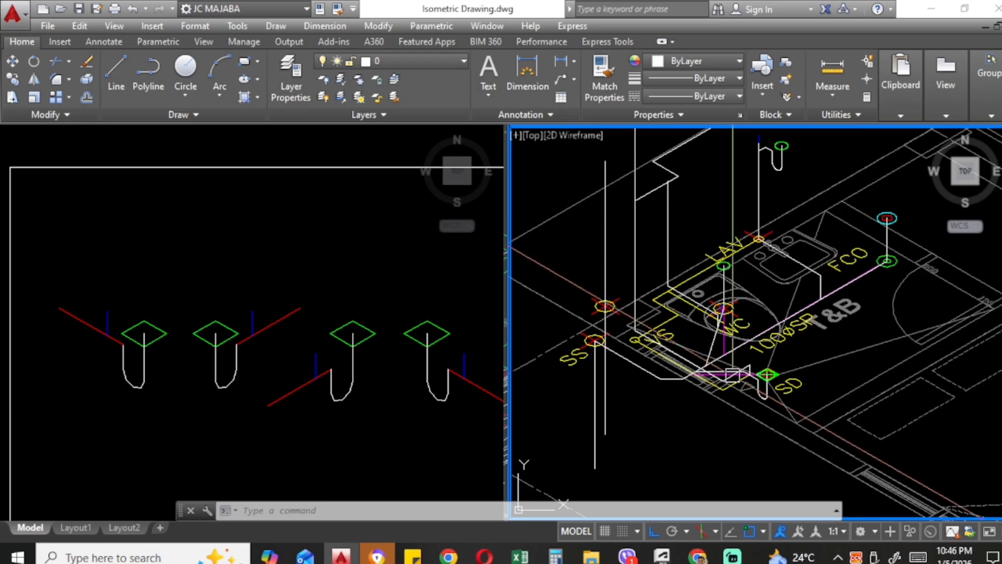
{"action": "scroll", "coordinate": [769, 327], "scroll_direction": "down", "scroll_amount": 2}
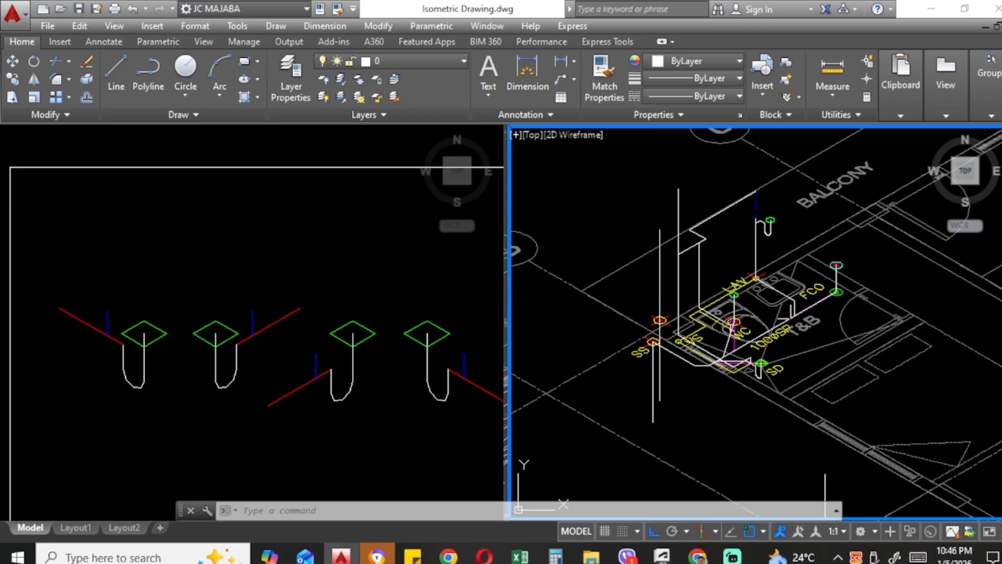
{"action": "scroll", "coordinate": [741, 349], "scroll_direction": "down", "scroll_amount": 3}
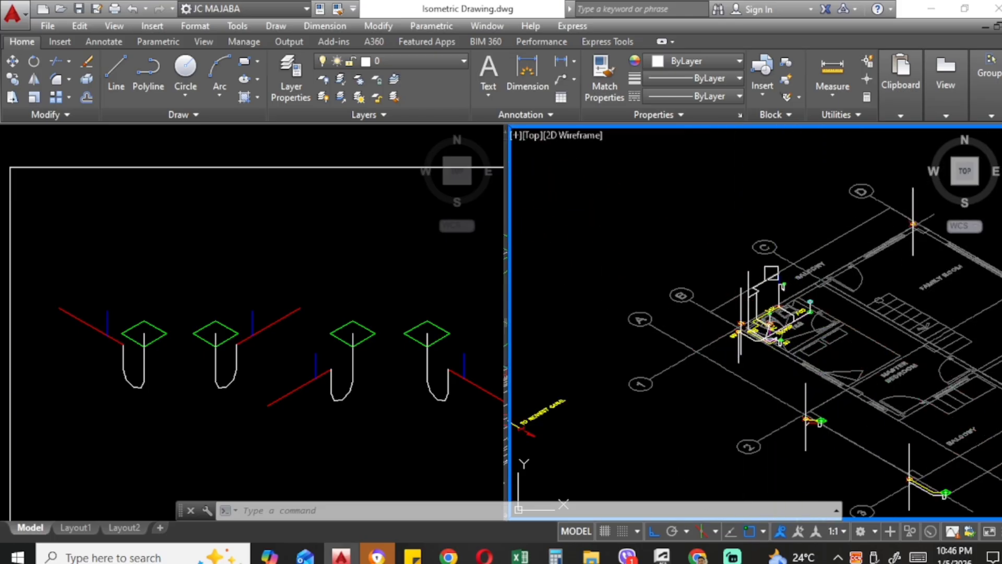
{"action": "scroll", "coordinate": [824, 312], "scroll_direction": "up", "scroll_amount": 3}
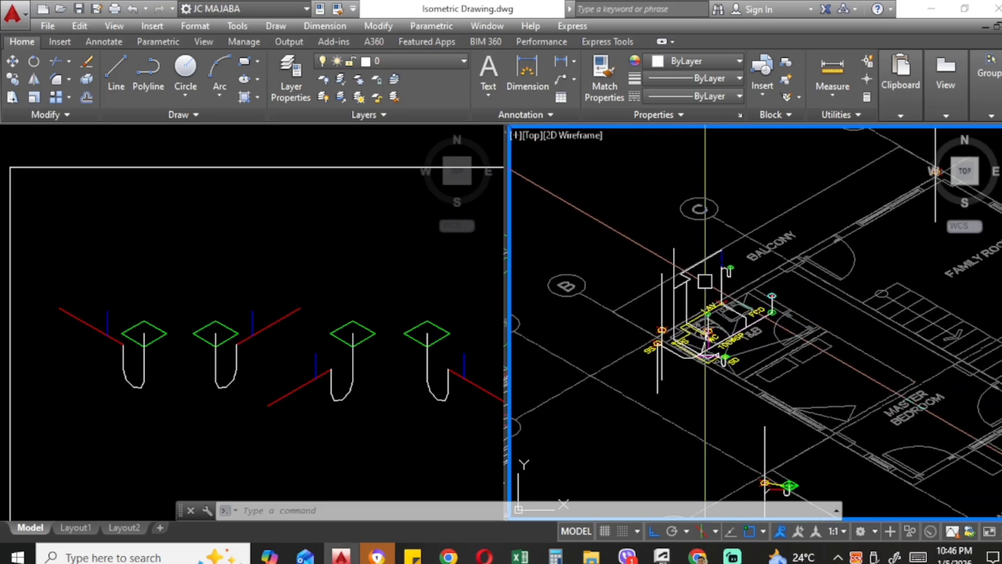
{"action": "scroll", "coordinate": [705, 281], "scroll_direction": "up", "scroll_amount": 3}
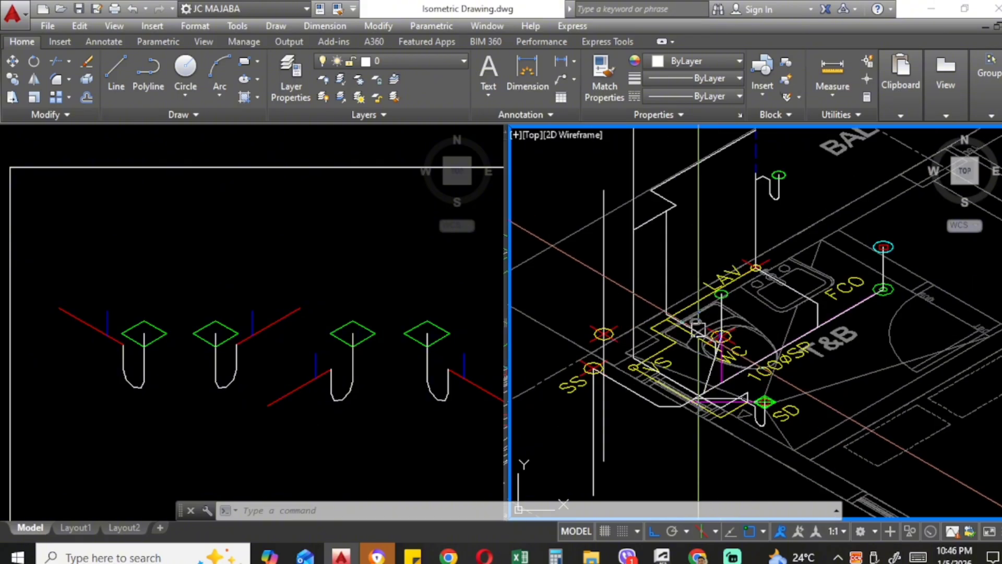
Step: Examine the floor isometrics, the fixture symbol library and the Roof Deck plan with its drains and balconies
{"action": "scroll", "coordinate": [671, 334], "scroll_direction": "down", "scroll_amount": 5}
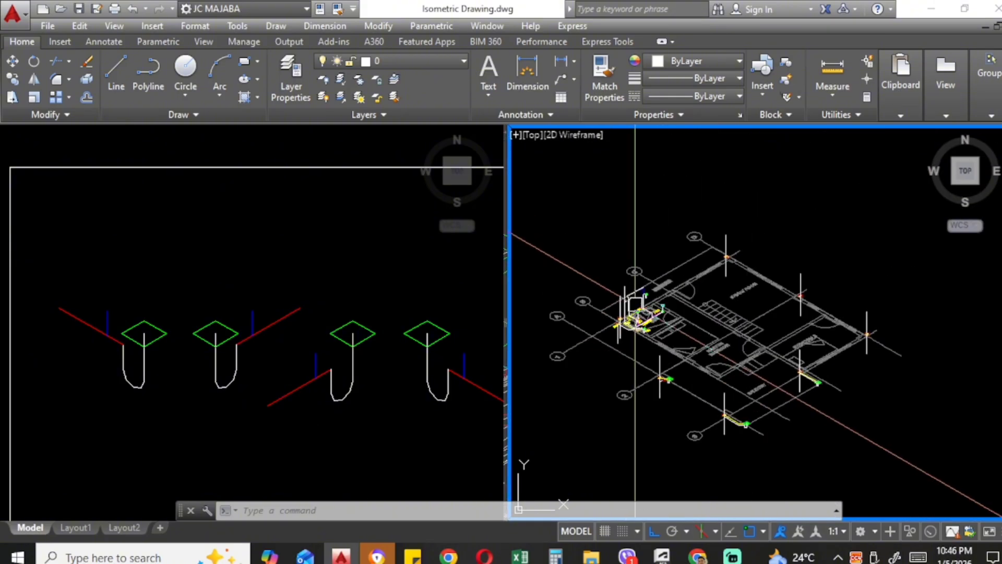
{"action": "scroll", "coordinate": [682, 336], "scroll_direction": "down", "scroll_amount": 5}
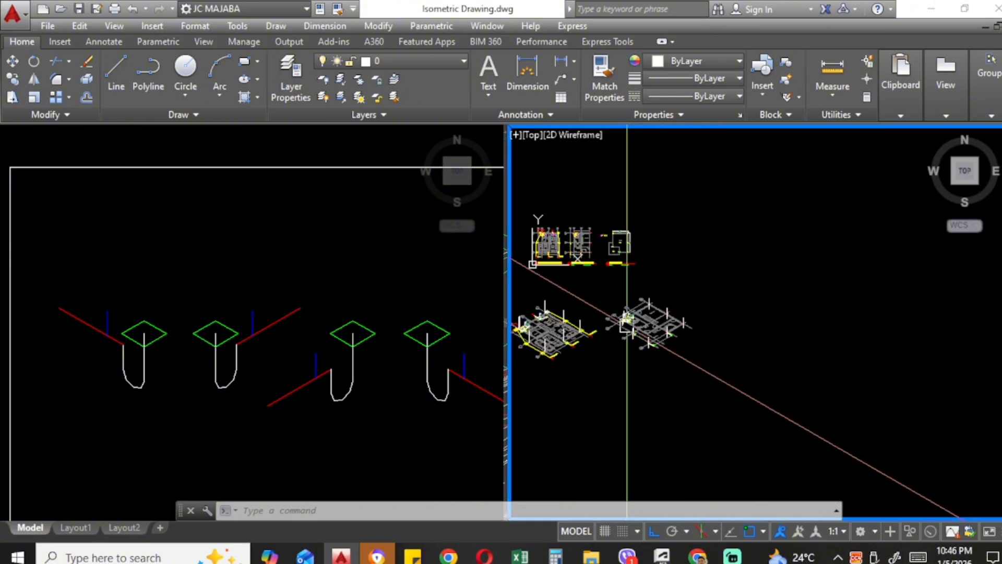
{"action": "scroll", "coordinate": [633, 333], "scroll_direction": "up", "scroll_amount": 3}
{"action": "middle_click_drag", "start_coordinate": [633, 333], "coordinate": [729, 342]}
{"action": "scroll", "coordinate": [741, 332], "scroll_direction": "up", "scroll_amount": 2}
{"action": "scroll", "coordinate": [689, 339], "scroll_direction": "down", "scroll_amount": 4}
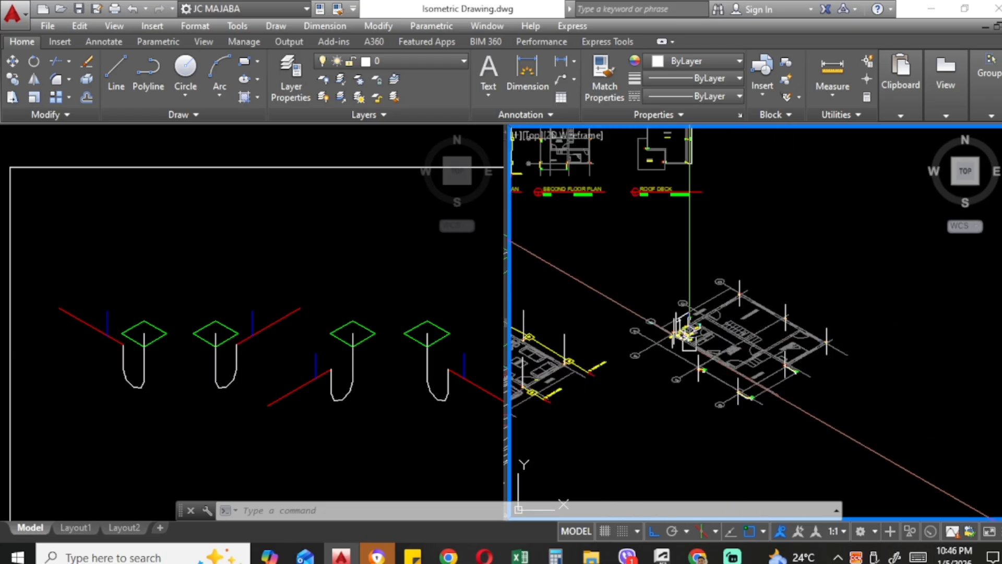
{"action": "scroll", "coordinate": [601, 266], "scroll_direction": "up", "scroll_amount": 2}
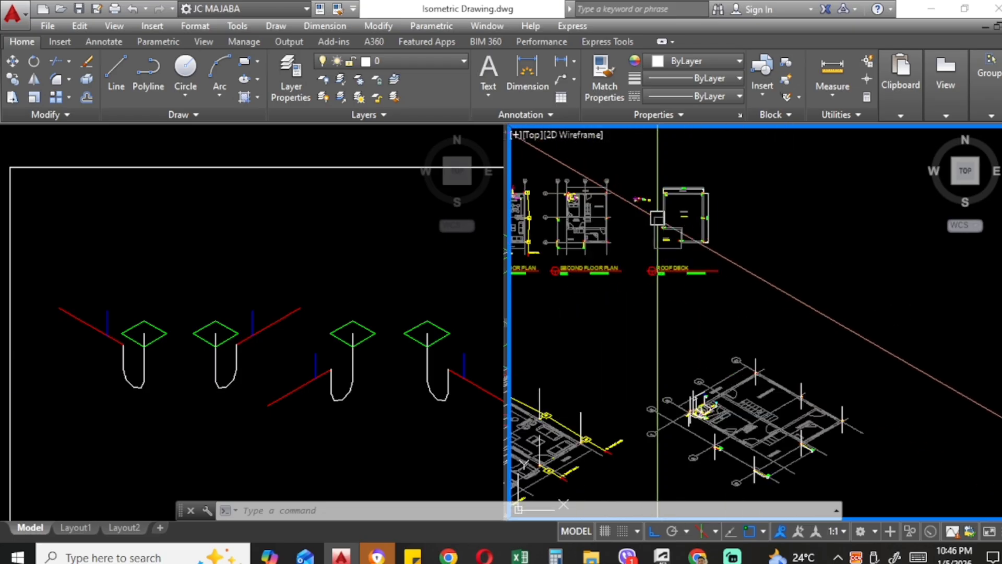
{"action": "left_click", "coordinate": [373, 284]}
{"action": "scroll", "coordinate": [401, 285], "scroll_direction": "down", "scroll_amount": 10}
{"action": "scroll", "coordinate": [368, 316], "scroll_direction": "up", "scroll_amount": 4}
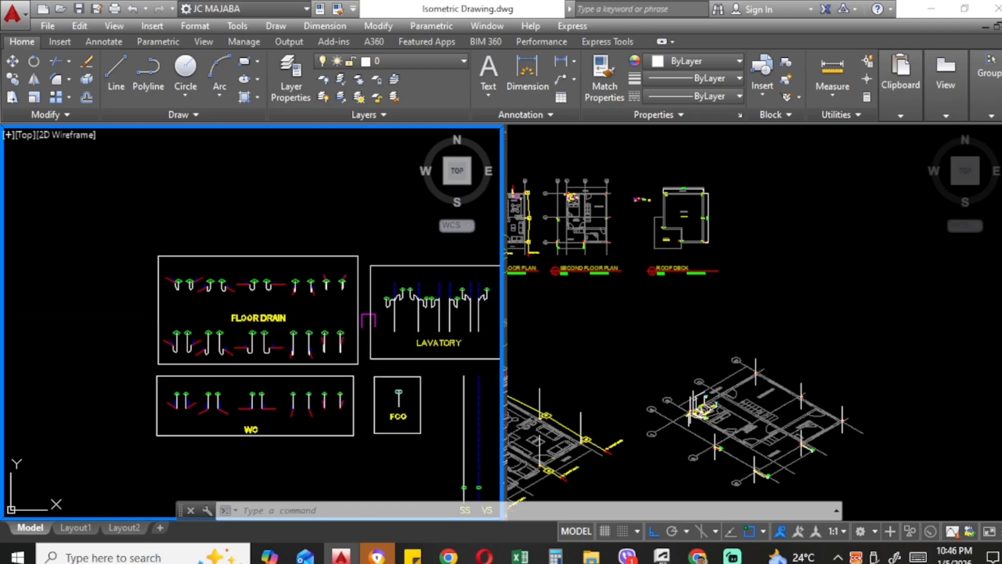
{"action": "left_click", "coordinate": [663, 219]}
{"action": "scroll", "coordinate": [665, 209], "scroll_direction": "up", "scroll_amount": 6}
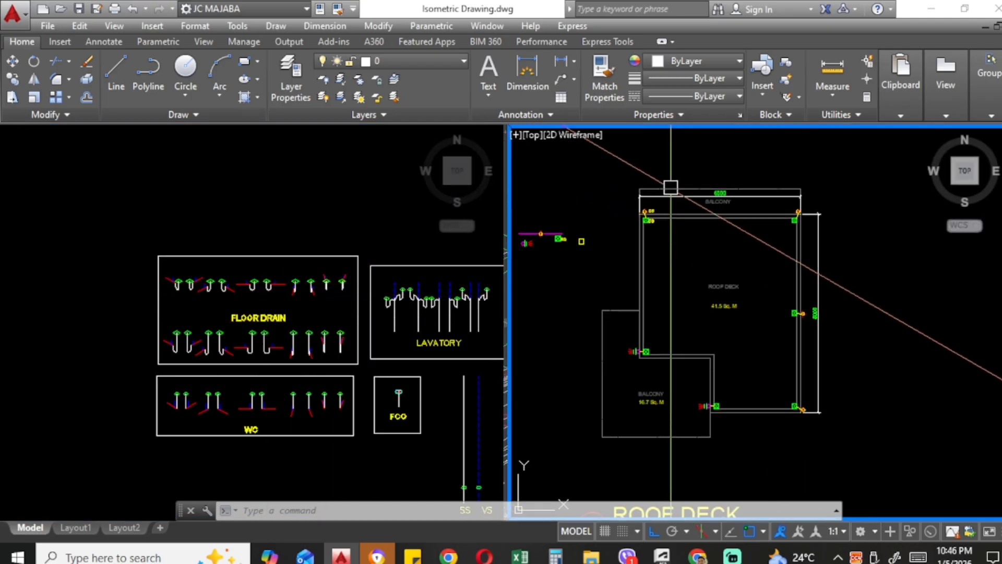
{"action": "scroll", "coordinate": [658, 230], "scroll_direction": "down", "scroll_amount": 7}
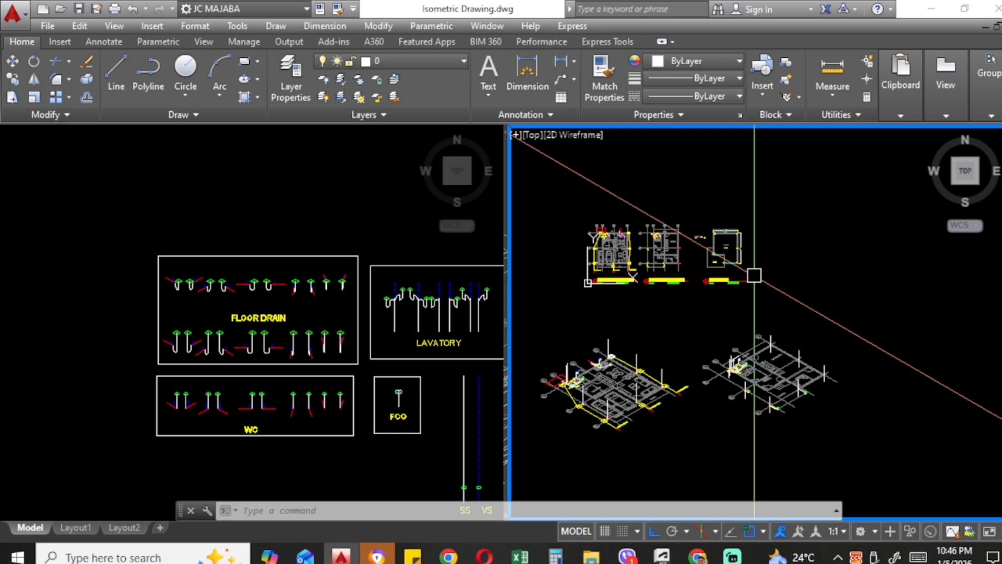
Step: Switch the grid snap type from isometric to rectangular snap in the drafting settings
{"action": "type", "text": "os"}
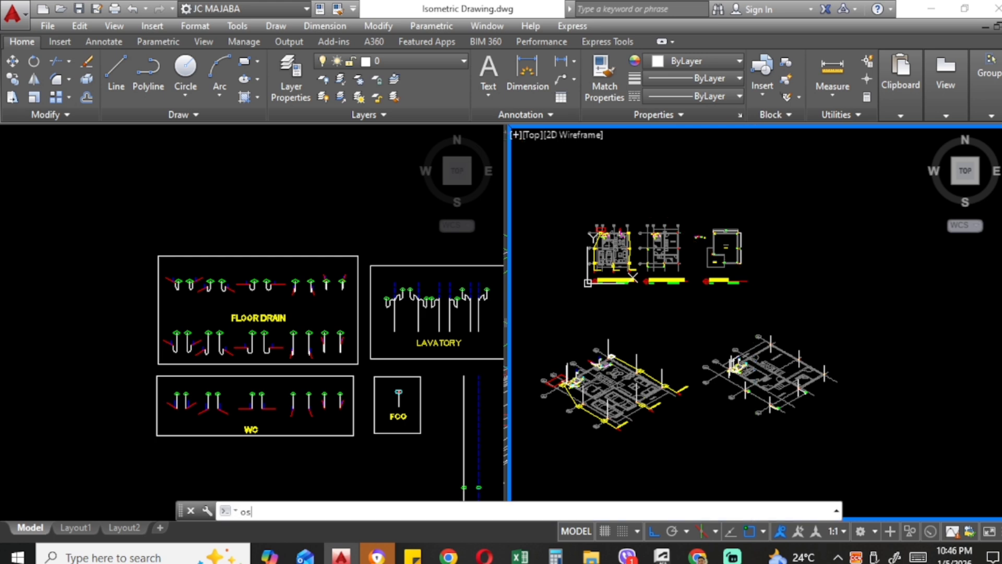
{"action": "key", "text": "Return"}
{"action": "left_click", "coordinate": [373, 145]}
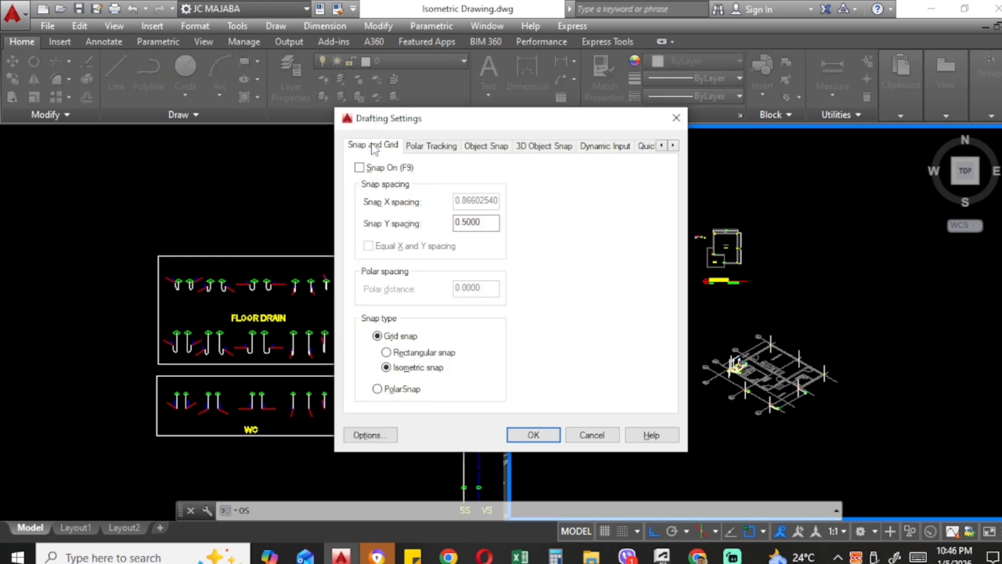
{"action": "left_click", "coordinate": [389, 355]}
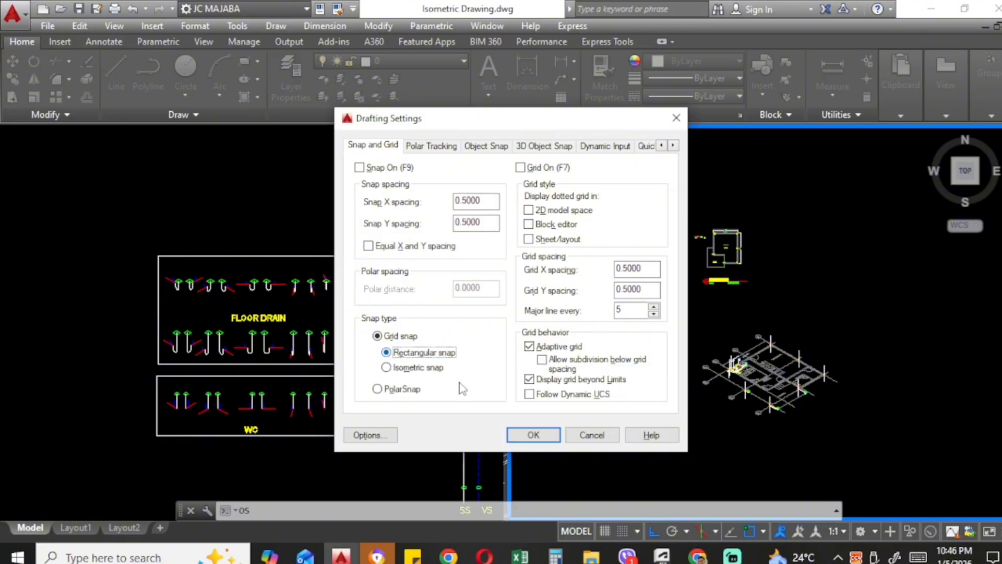
{"action": "left_click", "coordinate": [531, 435]}
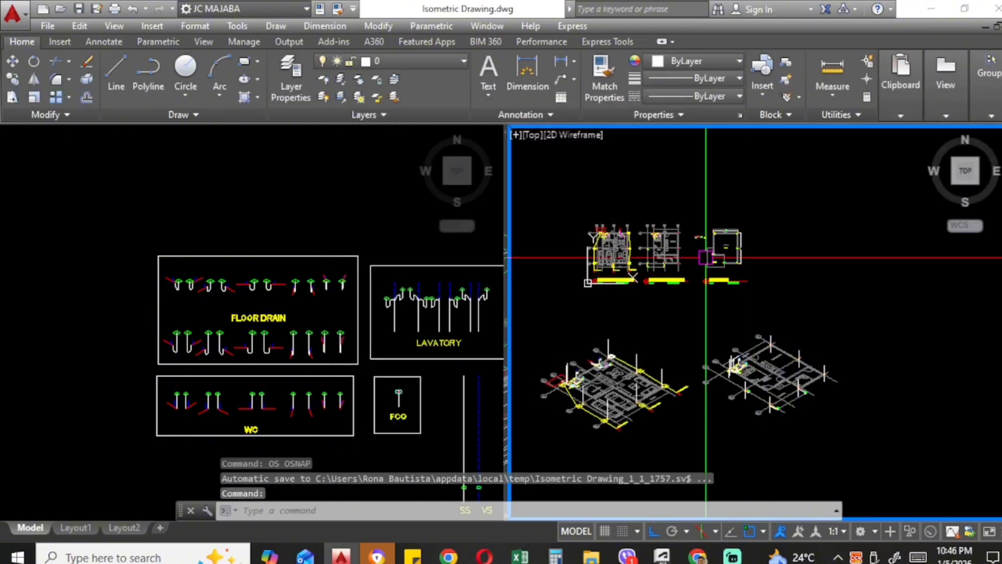
Step: Copy the Roof Deck plan without its title, using the lower balcony's lower-left corner as base point
{"action": "scroll", "coordinate": [776, 285], "scroll_direction": "up", "scroll_amount": 5}
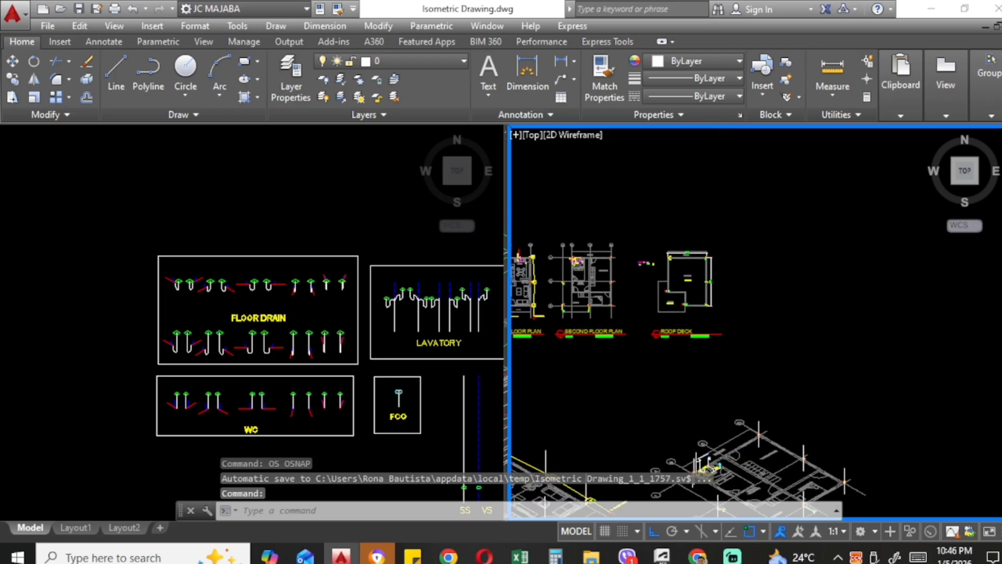
{"action": "middle_click_drag", "start_coordinate": [746, 330], "coordinate": [772, 368]}
{"action": "left_click", "coordinate": [783, 356]}
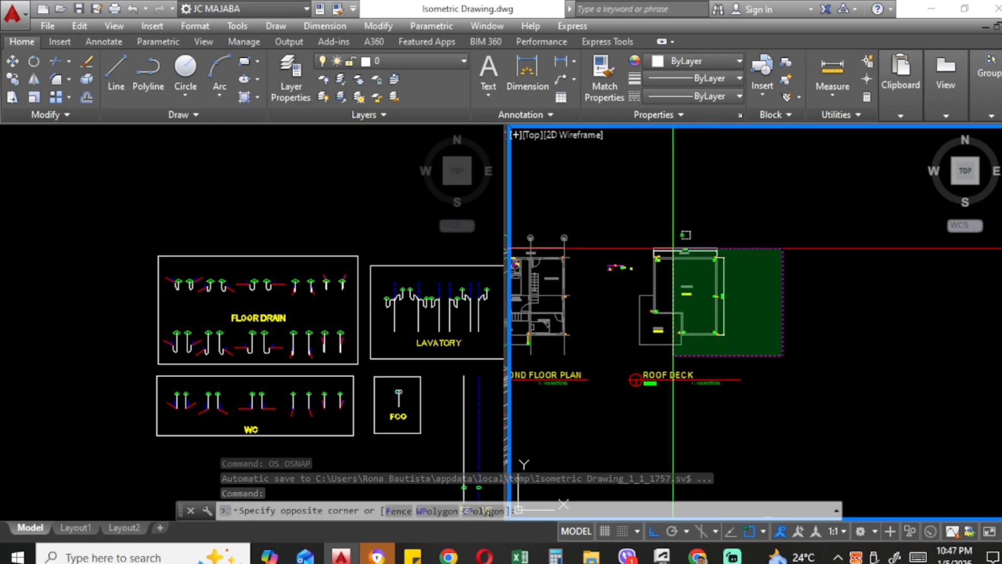
{"action": "left_click", "coordinate": [635, 206]}
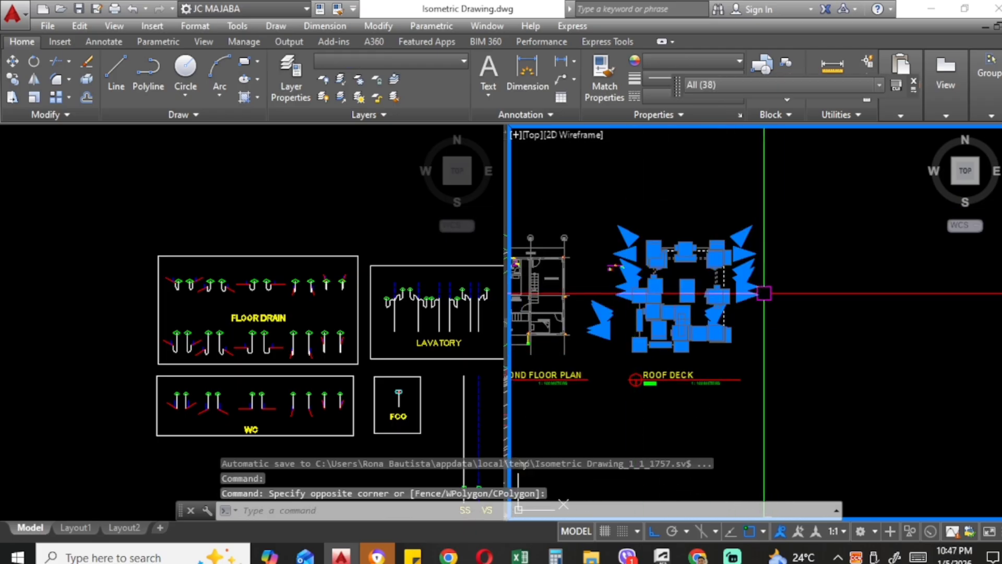
{"action": "key", "text": "ctrl+shift+c"}
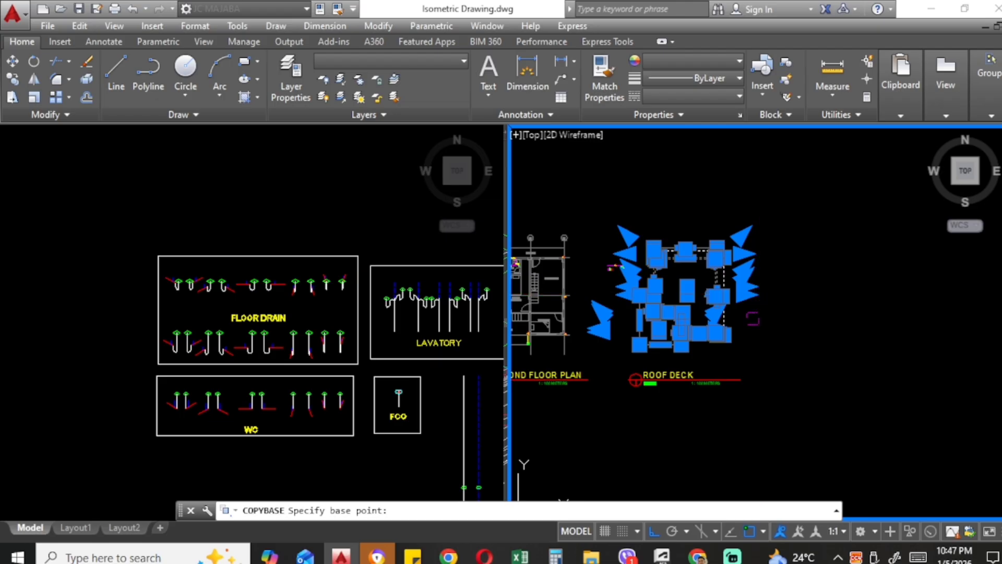
{"action": "scroll", "coordinate": [620, 360], "scroll_direction": "up", "scroll_amount": 4}
{"action": "left_click", "coordinate": [677, 321]}
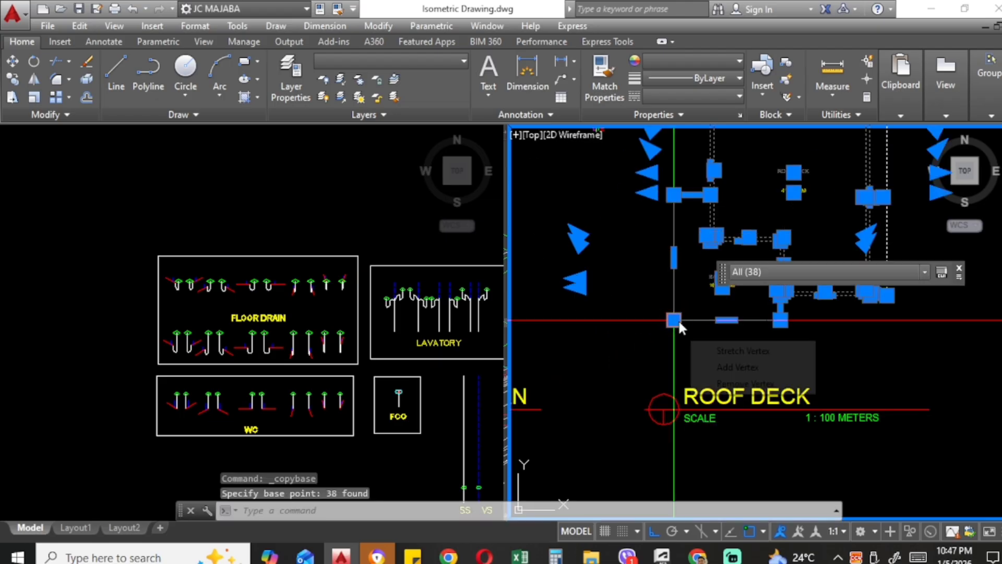
{"action": "scroll", "coordinate": [679, 321], "scroll_direction": "down", "scroll_amount": 6}
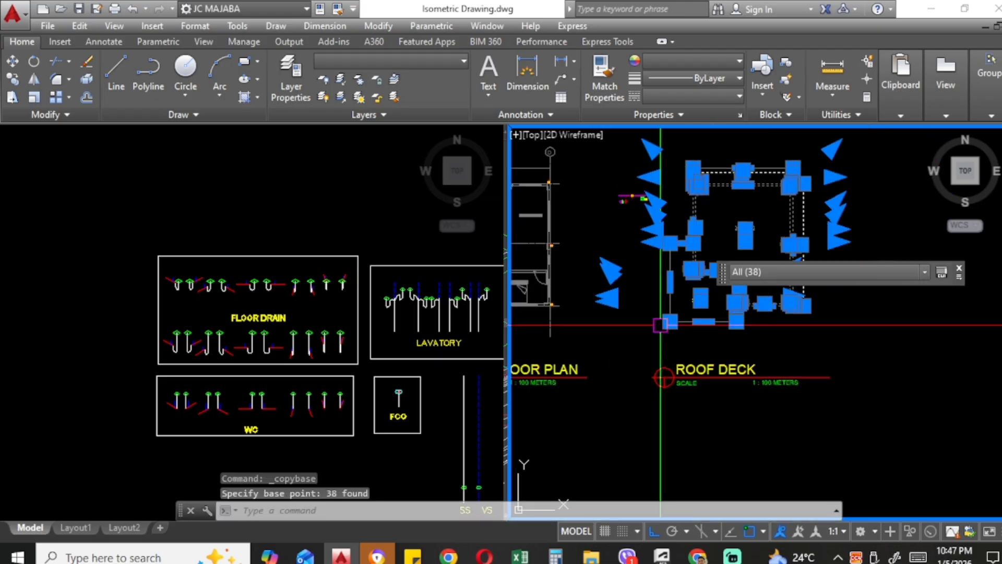
{"action": "key", "text": "Escape"}
Step: Paste the copied roof deck plan as a block in the free space right of the original
{"action": "middle_click_drag", "start_coordinate": [680, 324], "coordinate": [679, 324]}
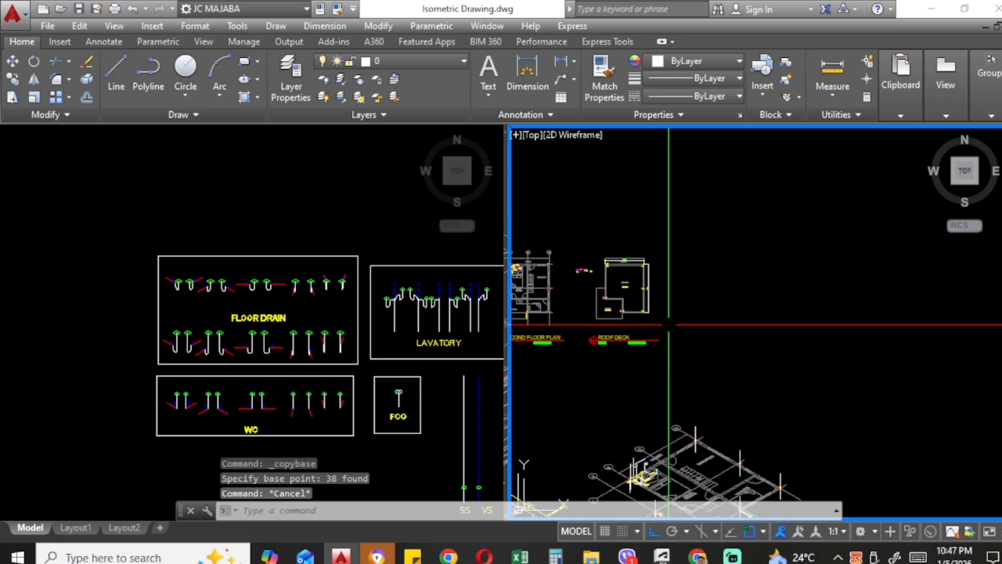
{"action": "key", "text": "ctrl+v"}
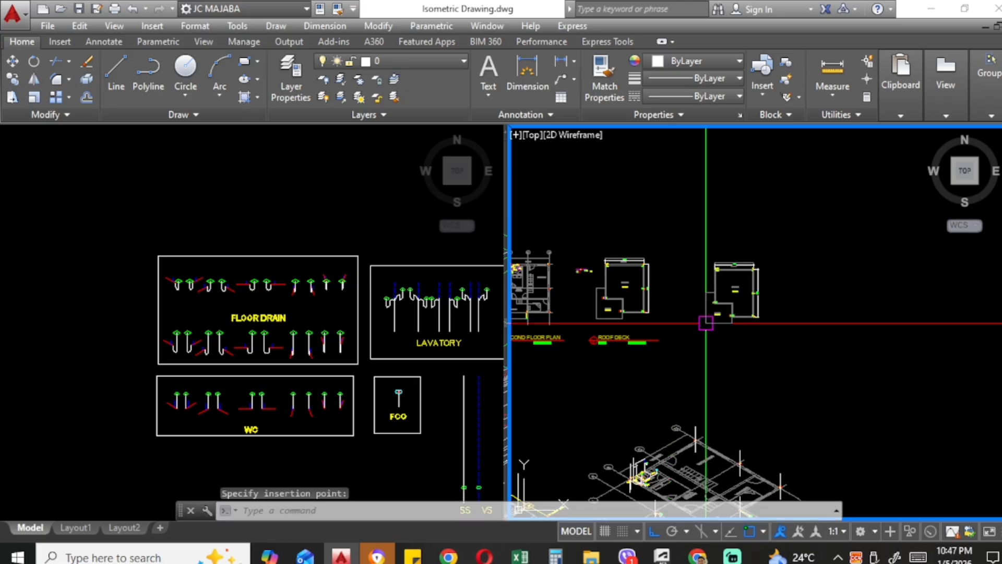
{"action": "left_click", "coordinate": [712, 318]}
Step: Move the pasted roof deck block further right and down, level with the second-floor isometric
{"action": "left_click", "coordinate": [746, 317]}
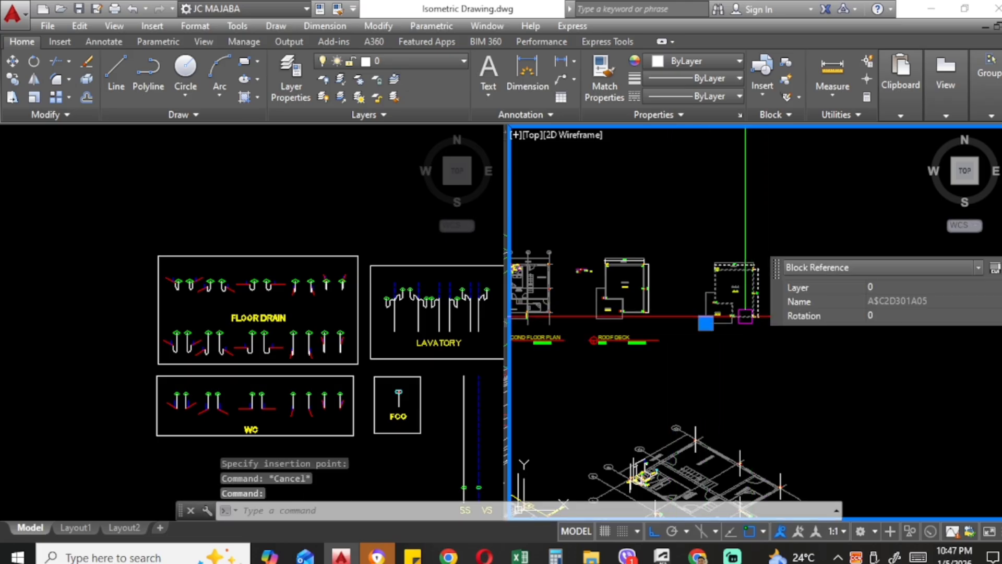
{"action": "left_click", "coordinate": [706, 323]}
{"action": "scroll", "coordinate": [715, 282], "scroll_direction": "down", "scroll_amount": 4}
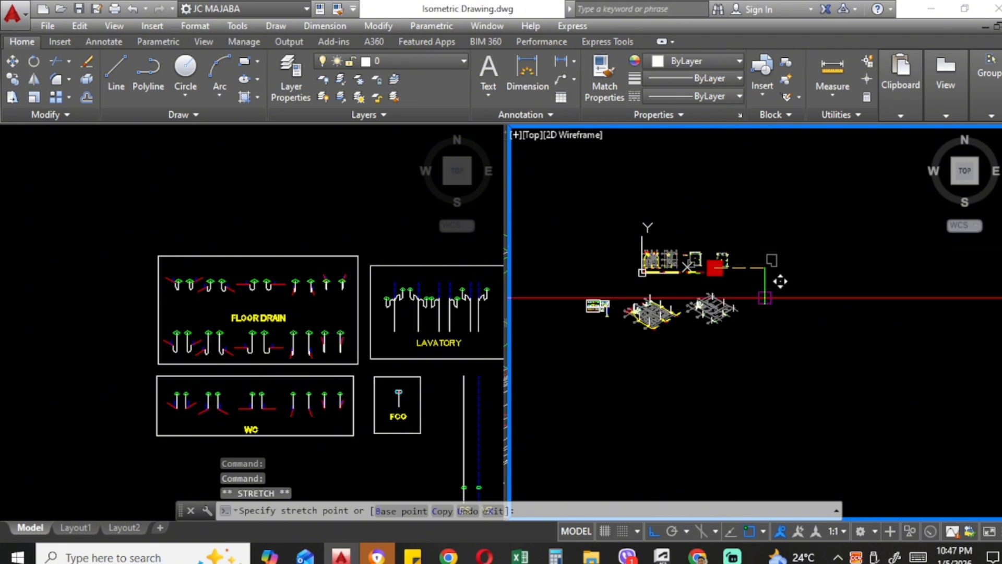
{"action": "key", "text": "Escape"}
{"action": "scroll", "coordinate": [698, 253], "scroll_direction": "up", "scroll_amount": 2}
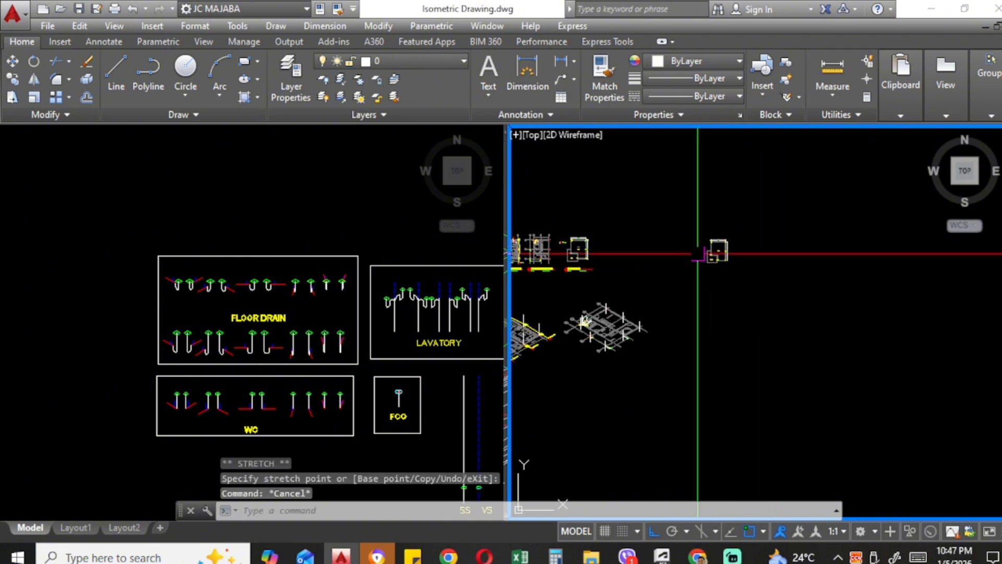
{"action": "left_click", "coordinate": [707, 263]}
{"action": "scroll", "coordinate": [710, 324], "scroll_direction": "up", "scroll_amount": 3}
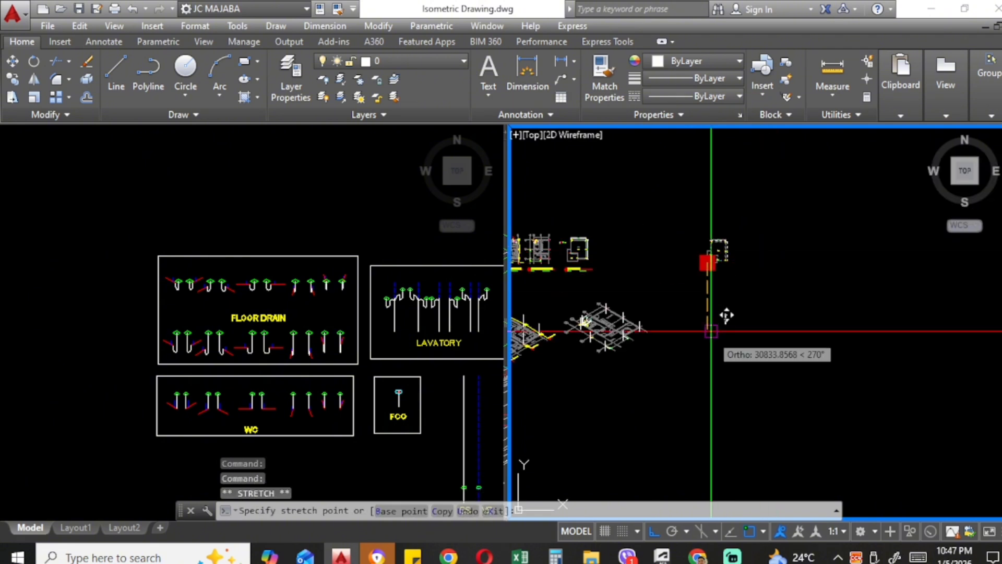
{"action": "scroll", "coordinate": [724, 332], "scroll_direction": "up", "scroll_amount": 4}
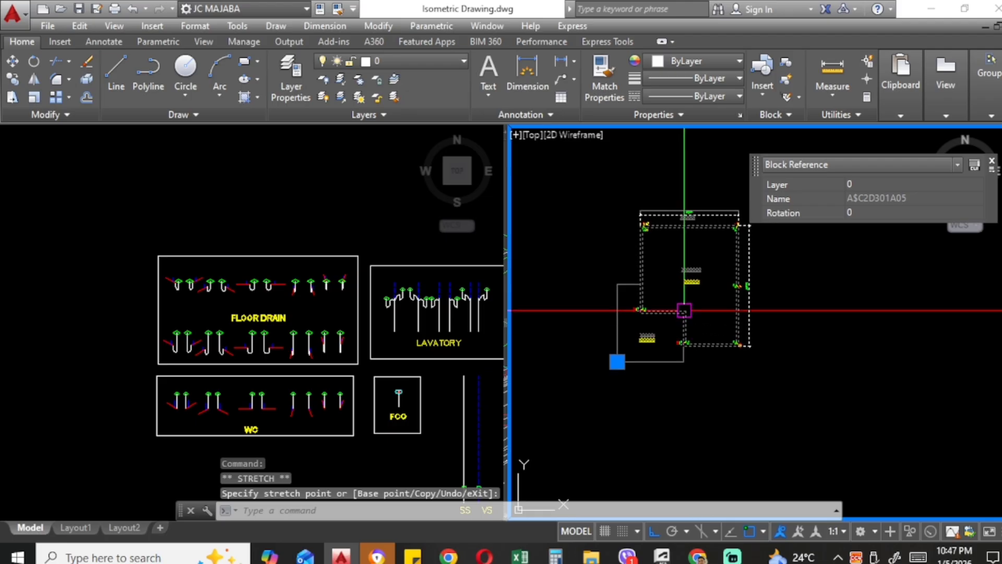
{"action": "scroll", "coordinate": [698, 346], "scroll_direction": "up", "scroll_amount": 2}
{"action": "key", "text": "Escape"}
{"action": "key", "text": "Escape"}
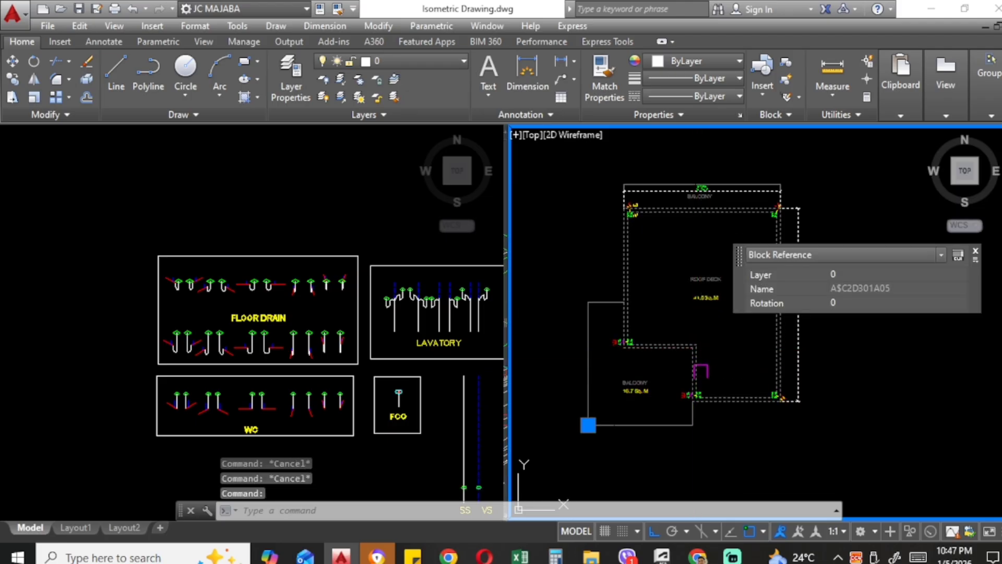
Step: Rotate the roof deck block 45° about the lower balcony's lower-left corner
{"action": "type", "text": "ro"}
{"action": "key", "text": "Return"}
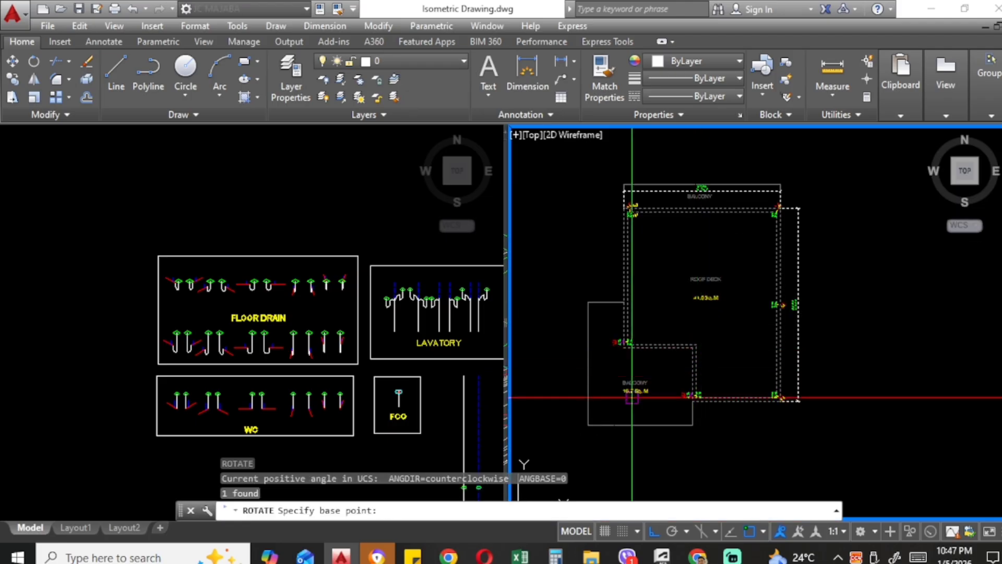
{"action": "left_click", "coordinate": [589, 424]}
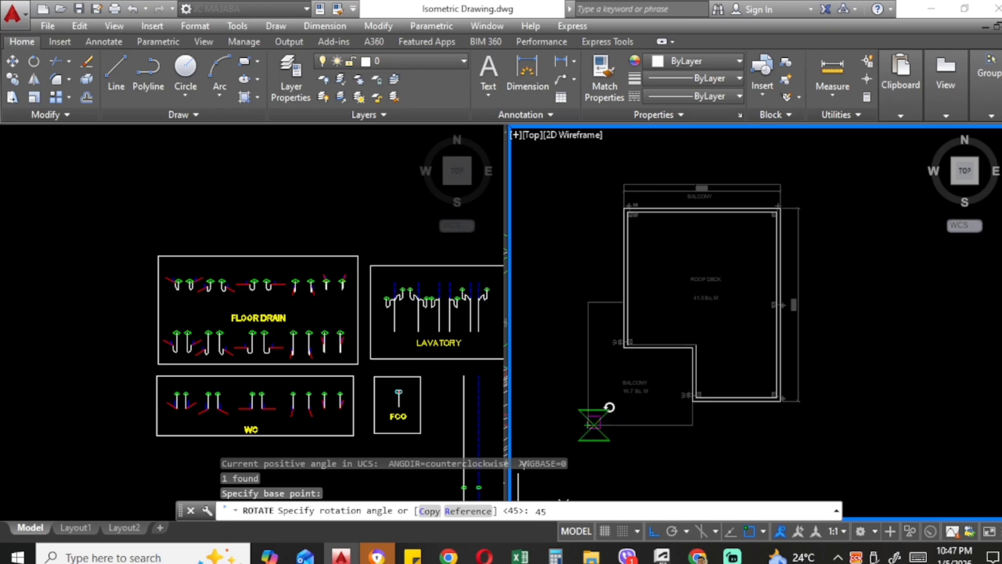
{"action": "key", "text": "Return"}
Step: Scale the rotated roof deck block by a factor of 2 about its lowest corner
{"action": "scroll", "coordinate": [650, 411], "scroll_direction": "down", "scroll_amount": 4}
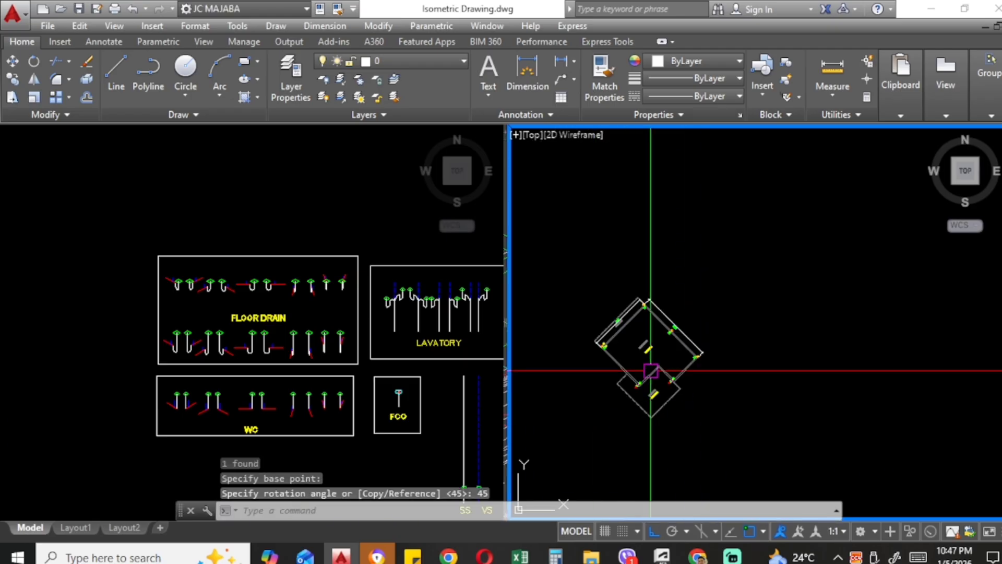
{"action": "left_click", "coordinate": [653, 378]}
{"action": "middle_click_drag", "start_coordinate": [654, 378], "coordinate": [728, 384]}
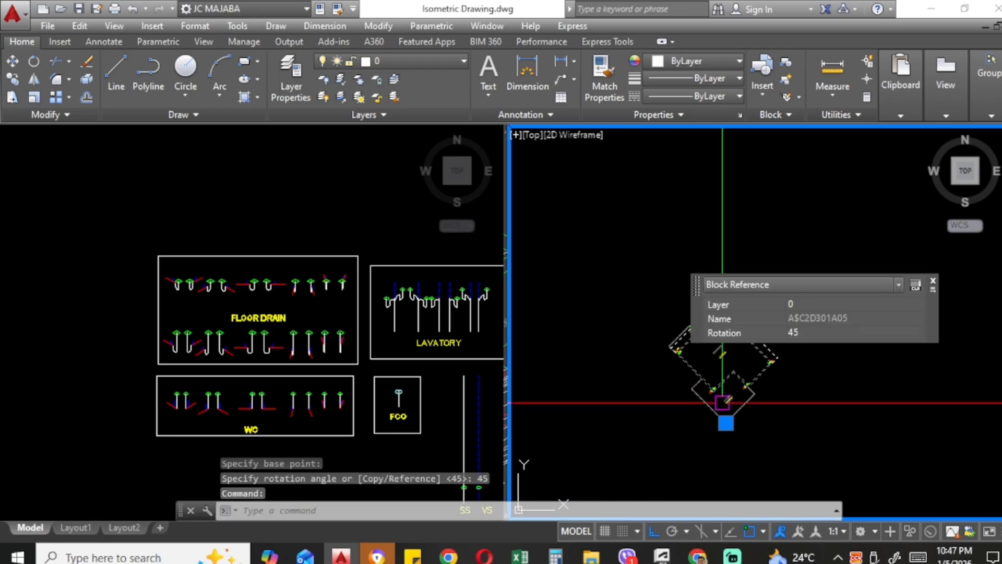
{"action": "type", "text": "sc"}
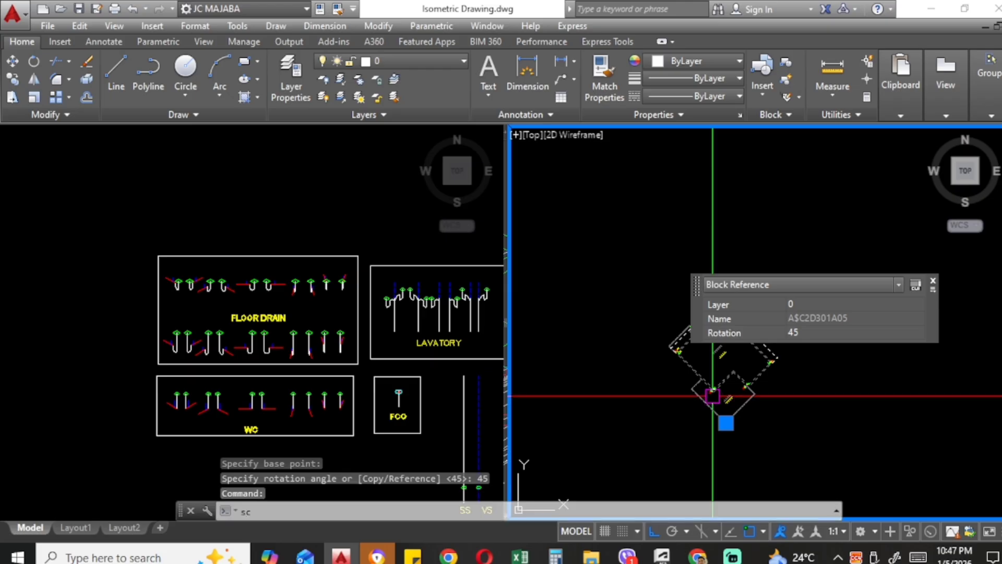
{"action": "key", "text": "Return"}
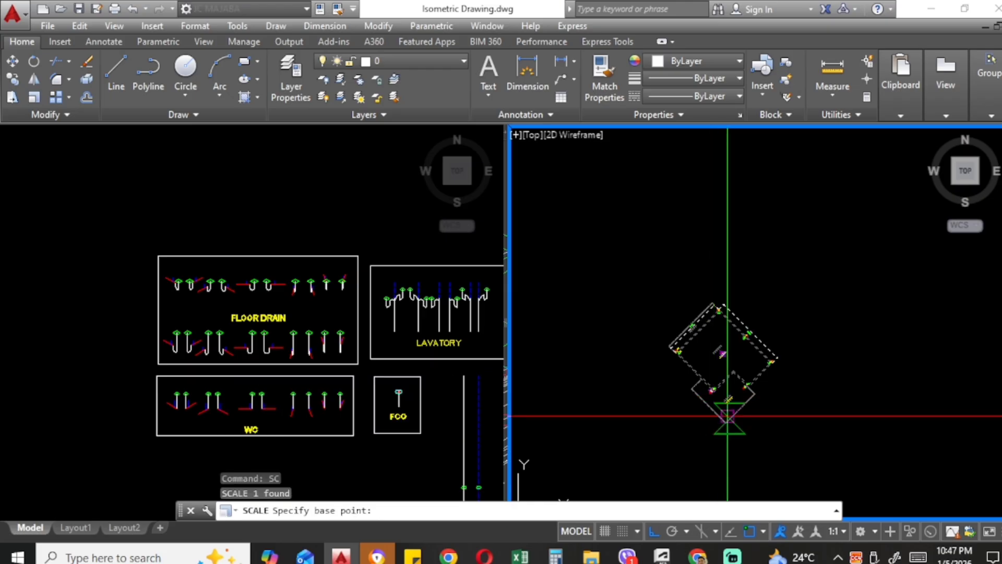
{"action": "left_click", "coordinate": [727, 424]}
{"action": "type", "text": "2"}
{"action": "key", "text": "Return"}
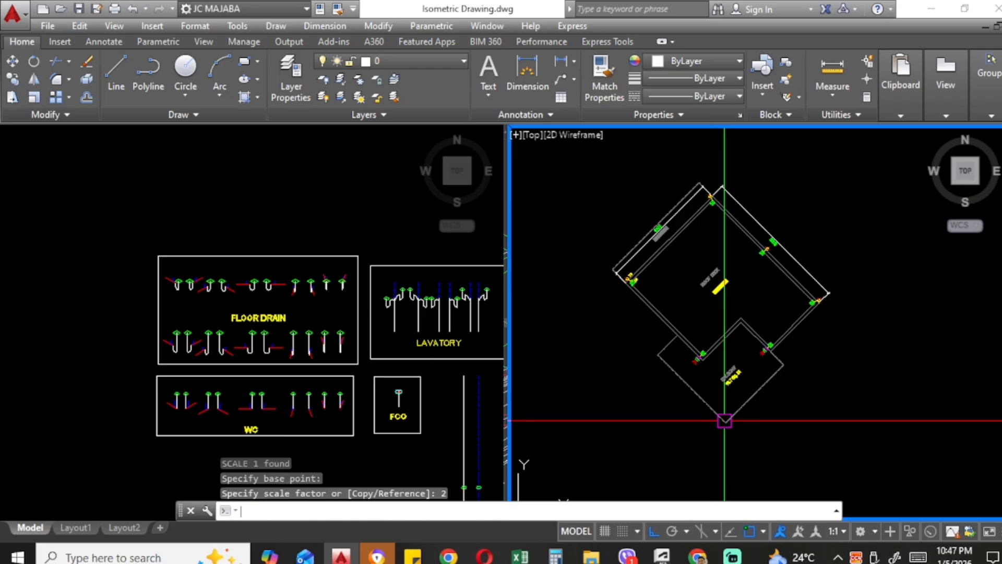
Step: Insert the roof deck block A$C2D301A05 with X scale 1.2247 and Y scale .7071, right of the rotated copy
{"action": "scroll", "coordinate": [726, 384], "scroll_direction": "down", "scroll_amount": 4}
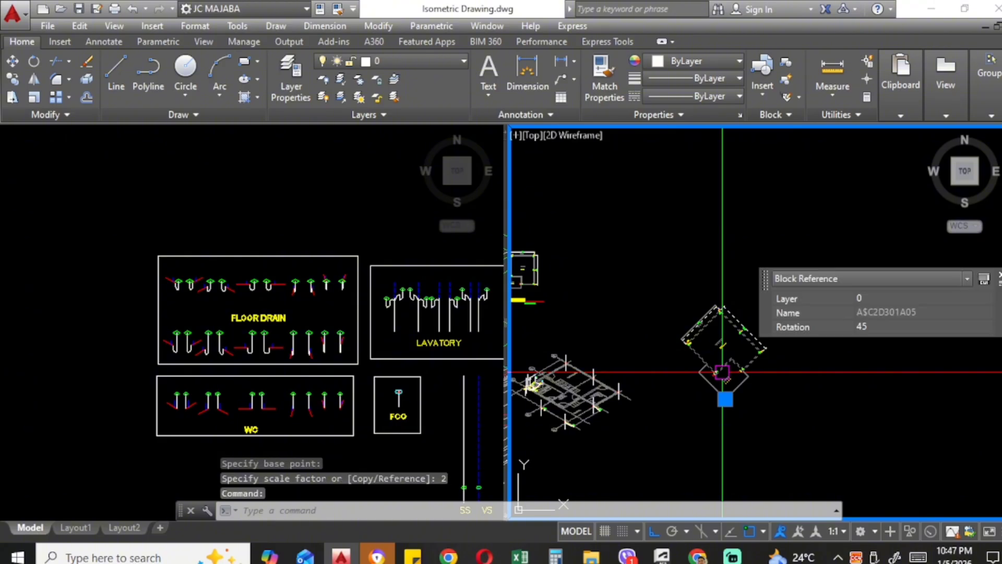
{"action": "type", "text": "i"}
{"action": "key", "text": "Return"}
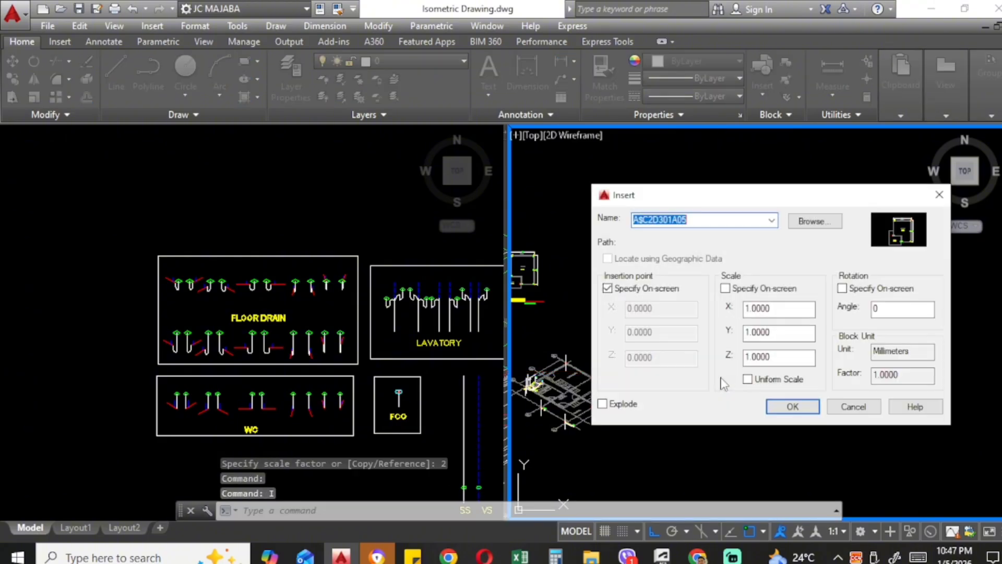
{"action": "type", "text": "2247"}
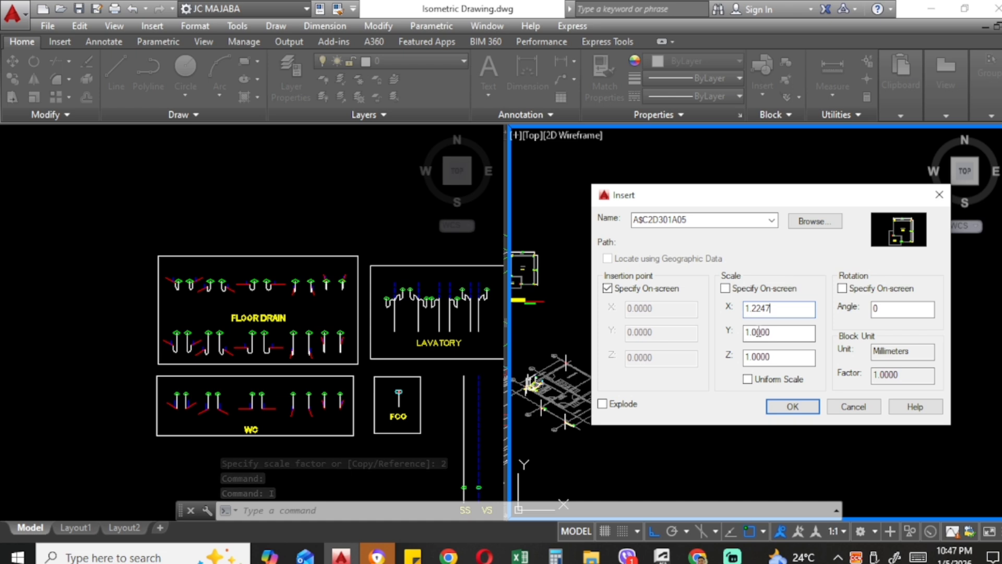
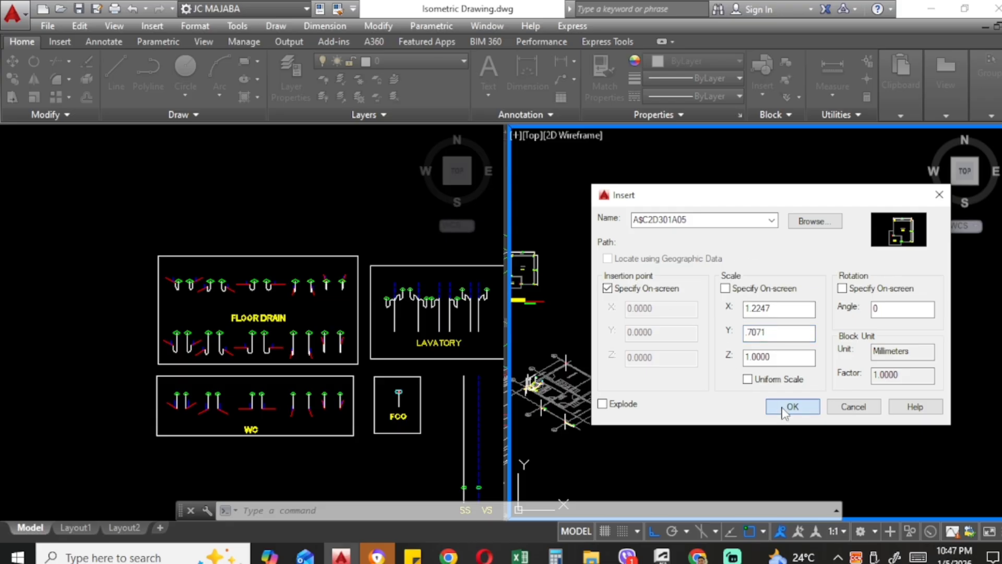
{"action": "left_click", "coordinate": [789, 408]}
{"action": "left_click", "coordinate": [792, 396]}
Step: Erase the rotated roof deck block, keeping the newly inserted one
{"action": "left_click", "coordinate": [761, 366]}
{"action": "left_click", "coordinate": [680, 284]}
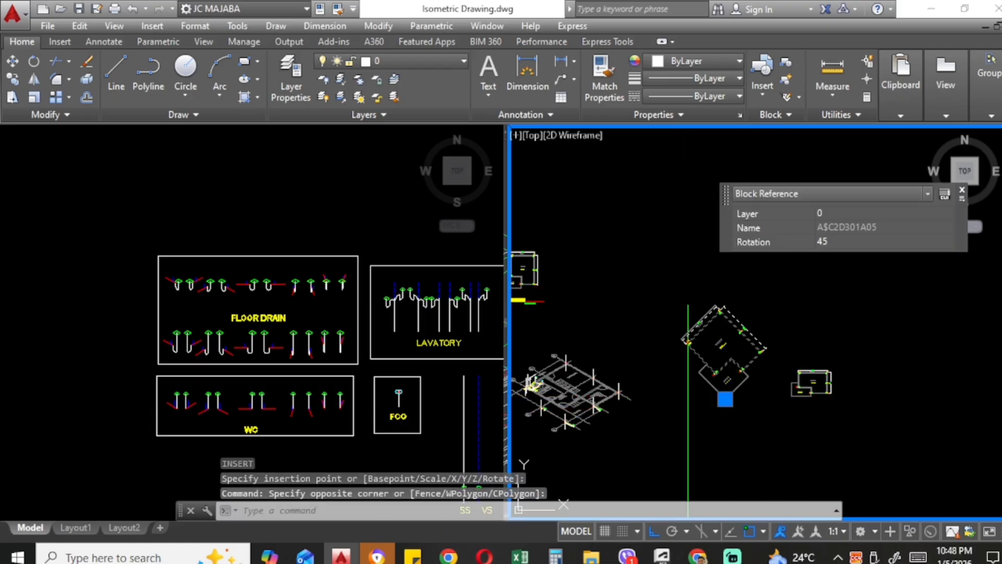
{"action": "type", "text": "e"}
{"action": "key", "text": "Return"}
Step: Open the inserted roof deck block A$C2D301A05 for editing in the Block Editor
{"action": "scroll", "coordinate": [776, 393], "scroll_direction": "up", "scroll_amount": 2}
{"action": "middle_click_drag", "start_coordinate": [776, 393], "coordinate": [734, 387]}
{"action": "double_click", "coordinate": [734, 387]}
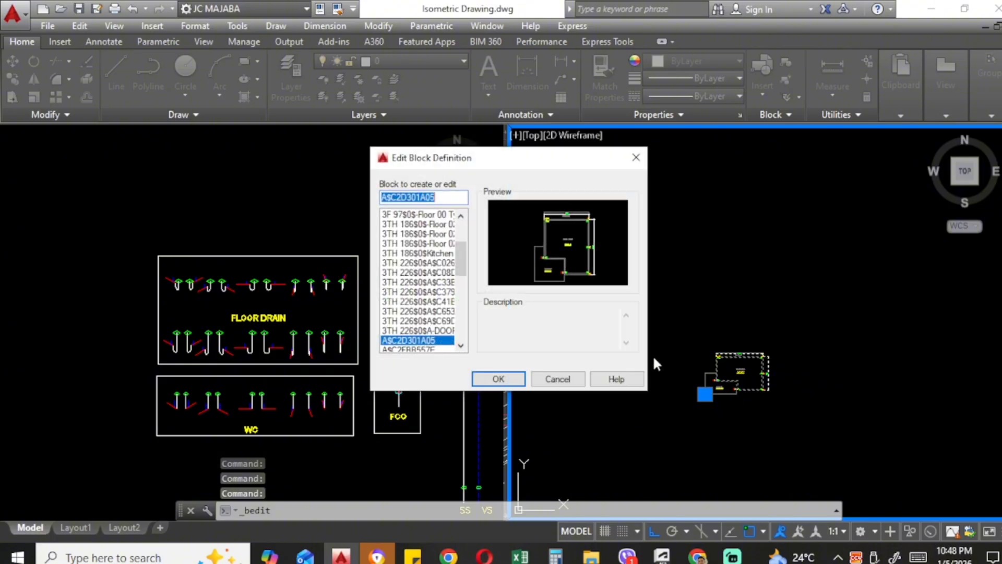
{"action": "left_click", "coordinate": [515, 381]}
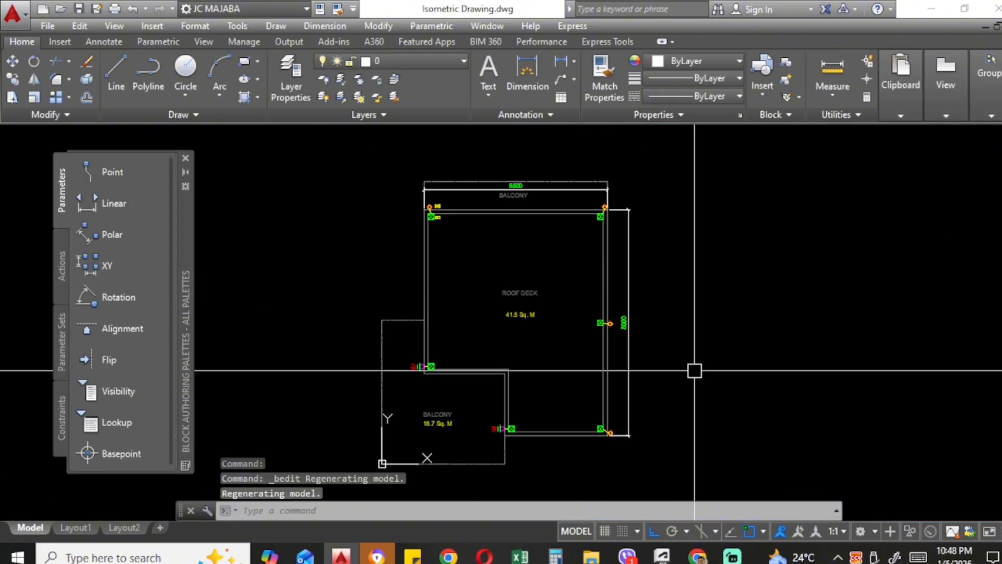
Step: Rotate all the roof deck geometry inside the block 45 degrees about its lower-left corner and close the Block Editor
{"action": "left_click", "coordinate": [719, 453]}
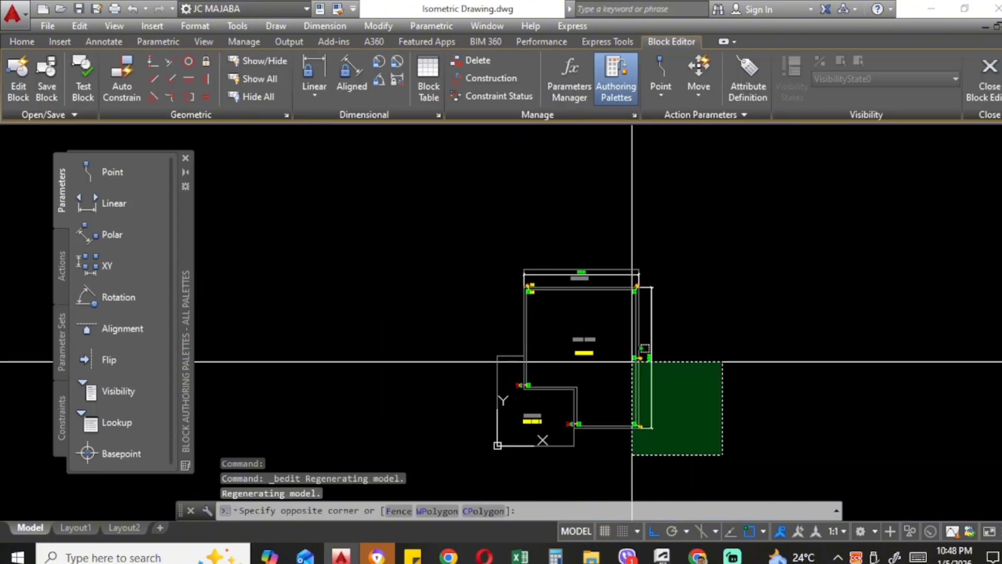
{"action": "left_click", "coordinate": [466, 241]}
{"action": "type", "text": "ro"}
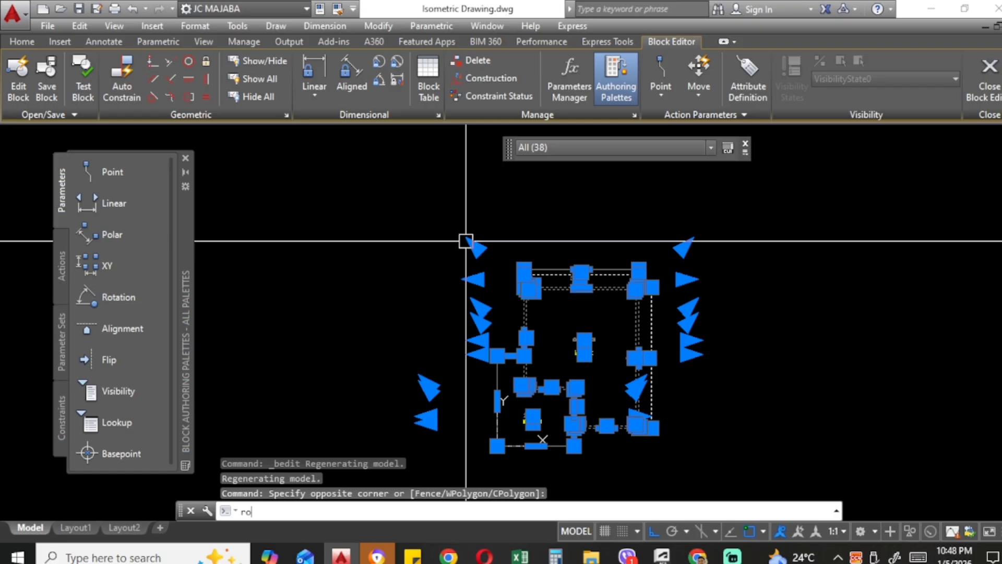
{"action": "key", "text": "Return"}
{"action": "left_click", "coordinate": [497, 445]}
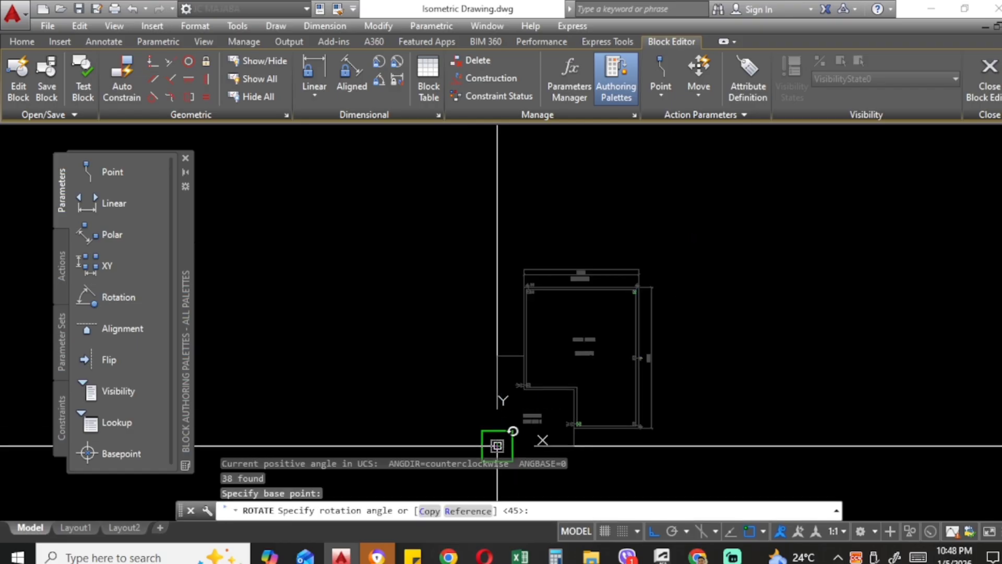
{"action": "type", "text": "45"}
{"action": "key", "text": "Return"}
{"action": "type", "text": "bc"}
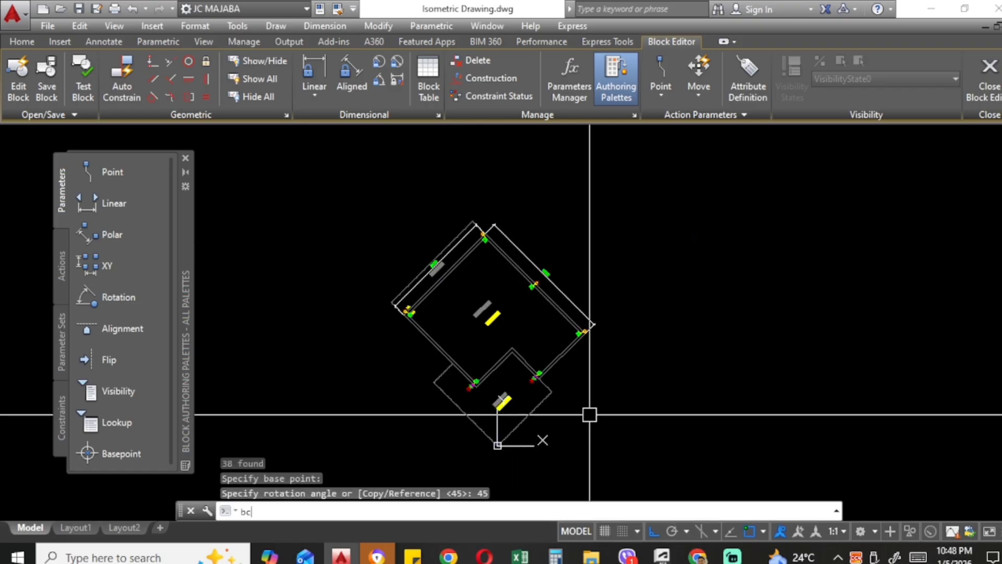
{"action": "key", "text": "Return"}
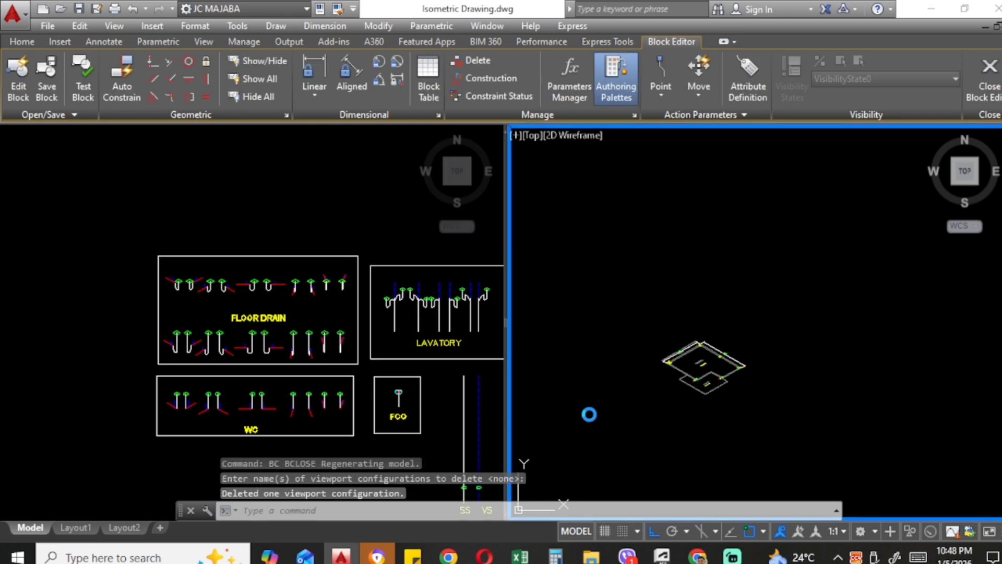
Step: Scale the isometric roof deck block by a factor of 2 about its lowest corner
{"action": "left_click", "coordinate": [694, 377]}
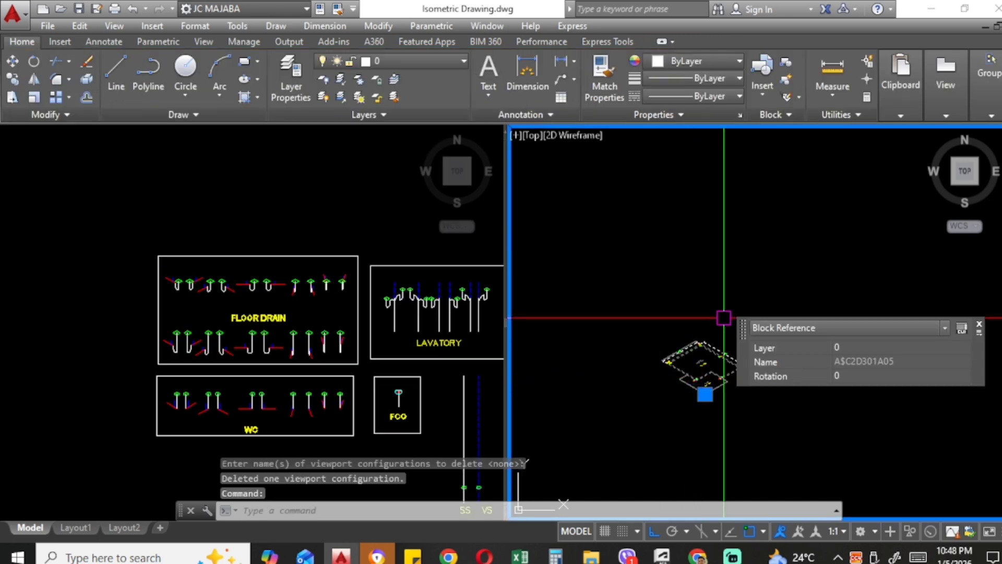
{"action": "scroll", "coordinate": [781, 301], "scroll_direction": "down", "scroll_amount": 2}
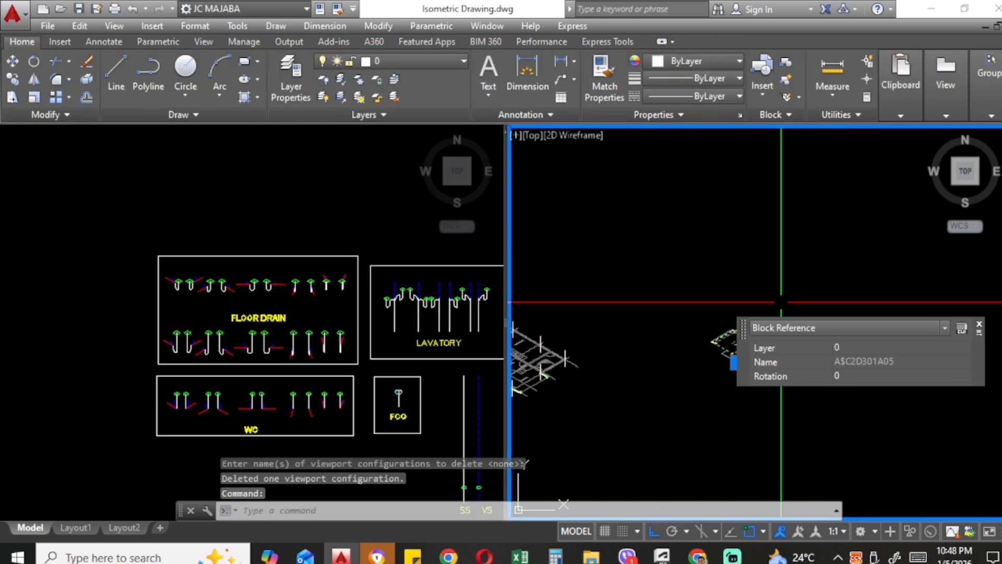
{"action": "left_click", "coordinate": [979, 327]}
{"action": "type", "text": "sc"}
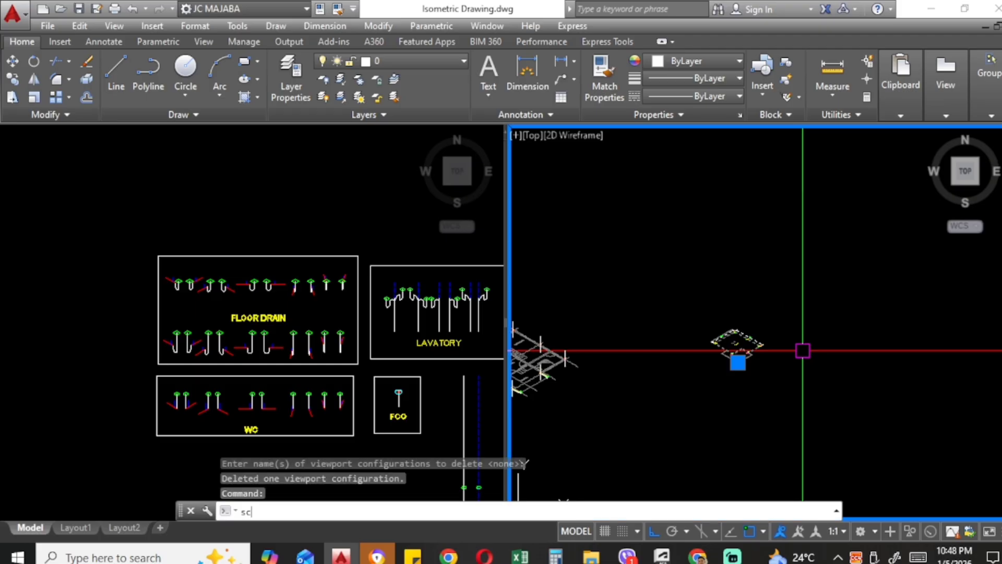
{"action": "key", "text": "Return"}
{"action": "left_click", "coordinate": [752, 350]}
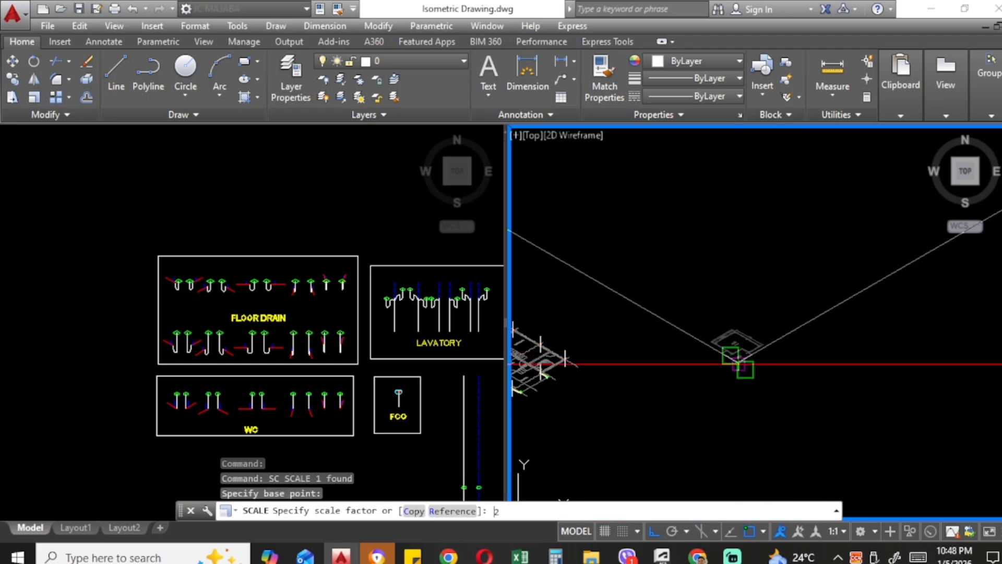
{"action": "key", "text": "Return"}
Step: Move the enlarged roof deck block closer to the last floor isometric, roughly level with it
{"action": "scroll", "coordinate": [739, 361], "scroll_direction": "down", "scroll_amount": 2}
{"action": "left_click", "coordinate": [746, 349]}
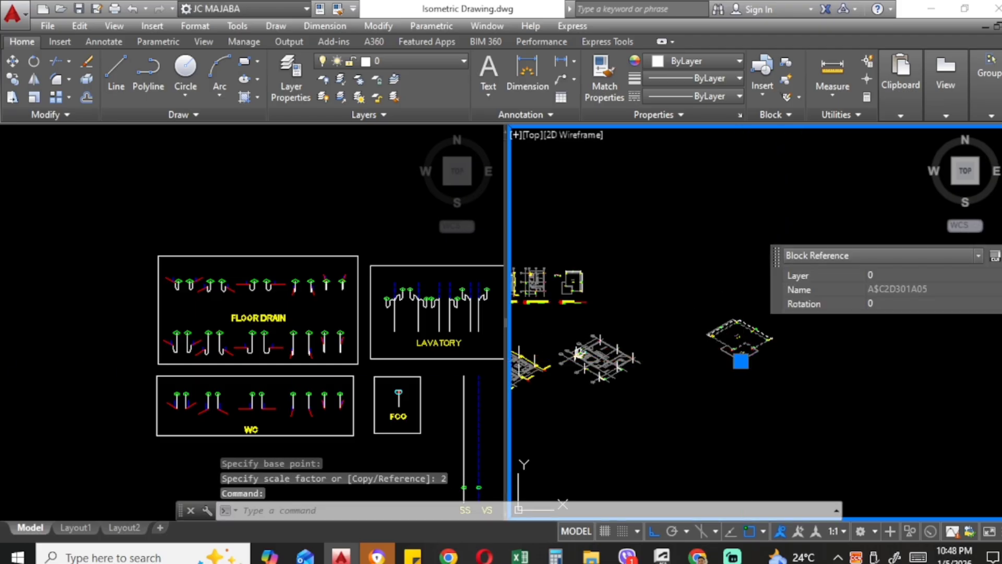
{"action": "left_click", "coordinate": [741, 361]}
{"action": "left_click", "coordinate": [679, 371]}
{"action": "scroll", "coordinate": [679, 360], "scroll_direction": "up", "scroll_amount": 2}
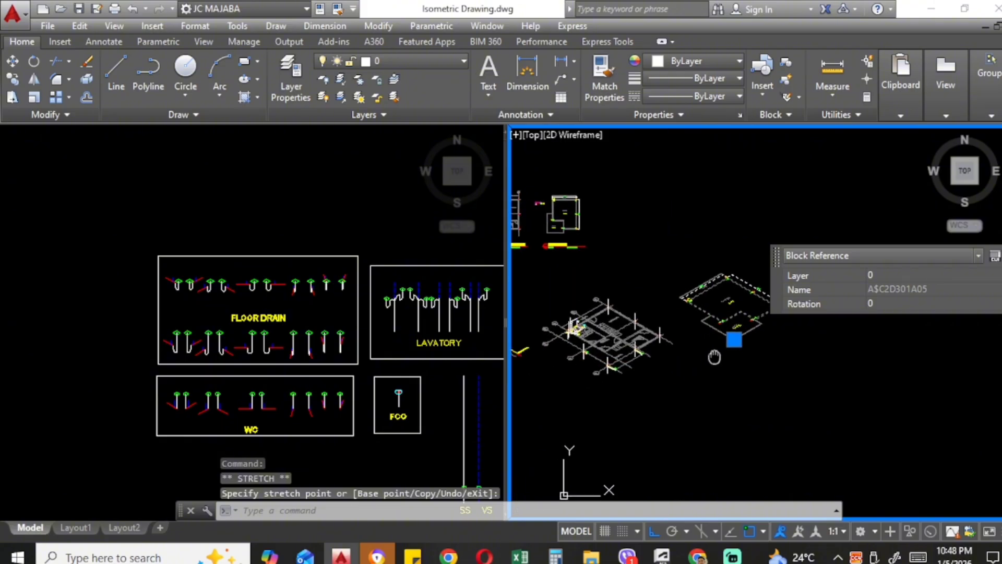
{"action": "left_click", "coordinate": [733, 337]}
{"action": "left_click", "coordinate": [733, 367]}
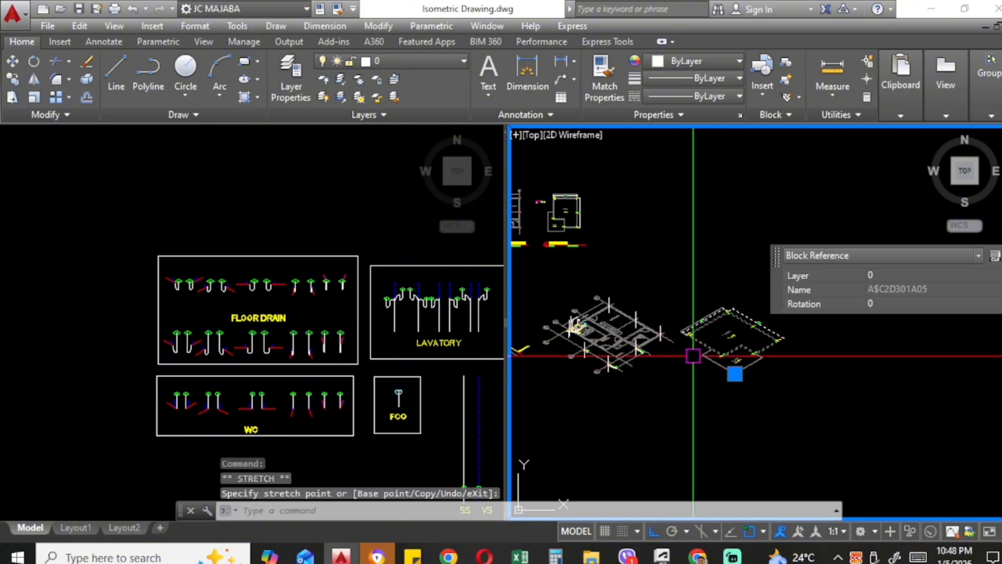
{"action": "scroll", "coordinate": [736, 381], "scroll_direction": "up", "scroll_amount": 2}
{"action": "left_click", "coordinate": [744, 384]}
{"action": "left_click", "coordinate": [772, 390]}
{"action": "key", "text": "Escape"}
Step: Examine the roof deck block and the DS and DD symbols at its leftmost corner
{"action": "scroll", "coordinate": [770, 344], "scroll_direction": "up", "scroll_amount": 3}
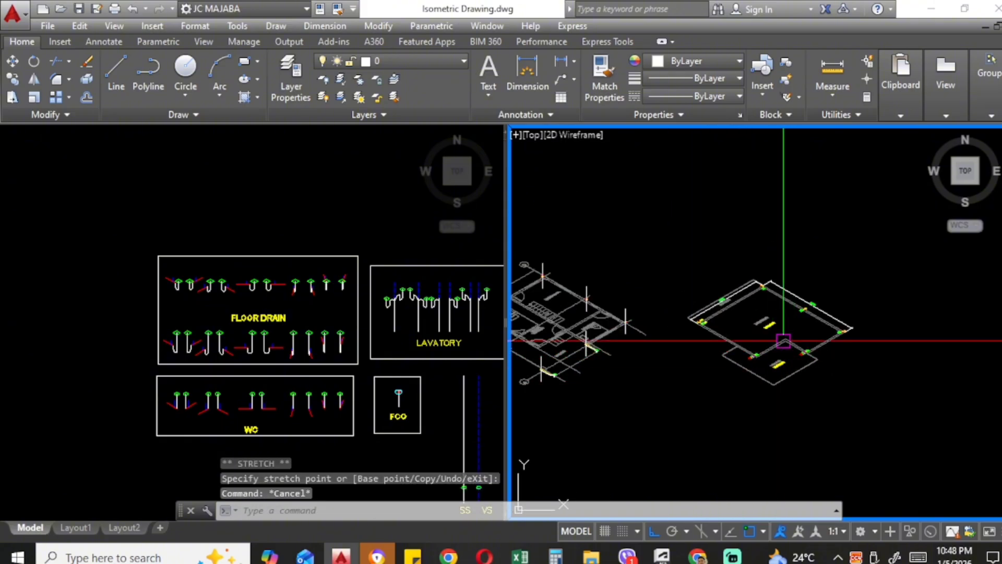
{"action": "middle_click_drag", "start_coordinate": [670, 338], "coordinate": [726, 343]}
{"action": "scroll", "coordinate": [720, 341], "scroll_direction": "down", "scroll_amount": 1}
{"action": "scroll", "coordinate": [752, 334], "scroll_direction": "up", "scroll_amount": 2}
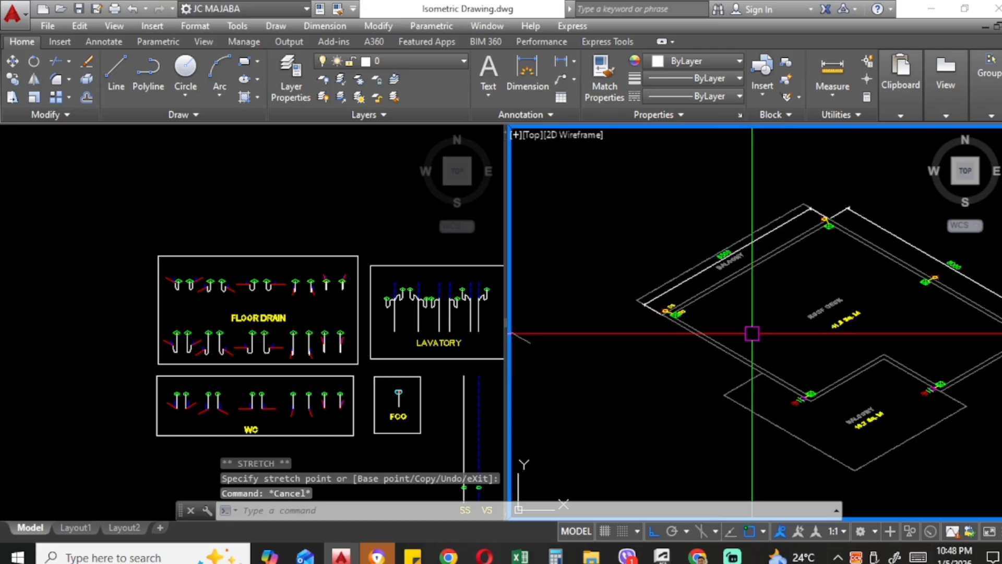
{"action": "scroll", "coordinate": [714, 300], "scroll_direction": "up", "scroll_amount": 1}
{"action": "scroll", "coordinate": [706, 303], "scroll_direction": "down", "scroll_amount": 4}
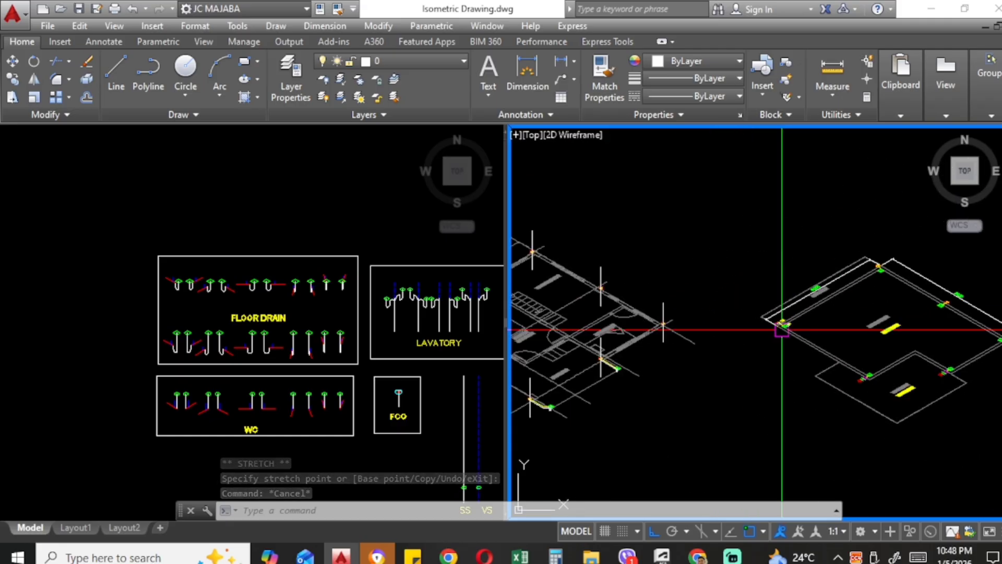
{"action": "scroll", "coordinate": [659, 349], "scroll_direction": "up", "scroll_amount": 6}
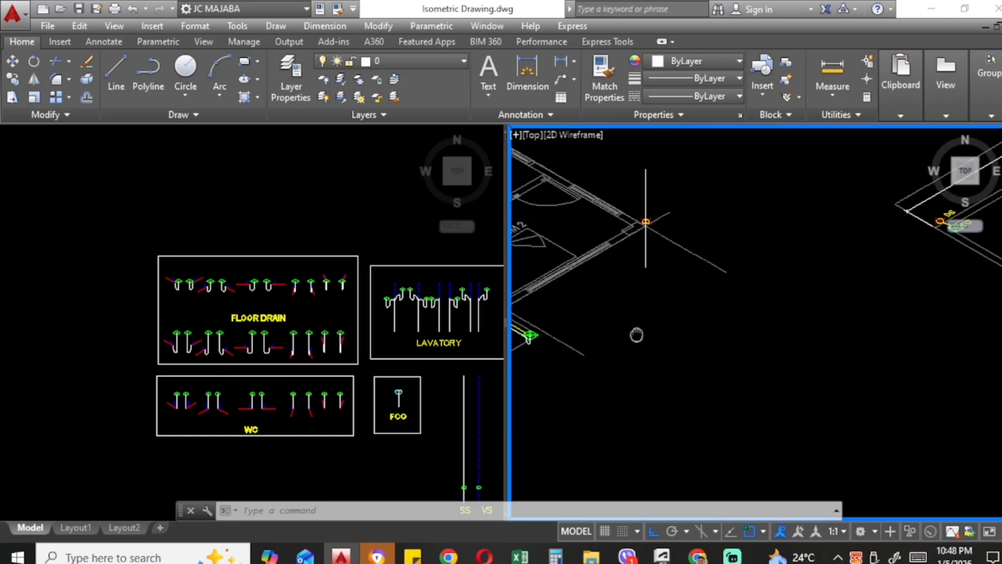
{"action": "middle_click_drag", "start_coordinate": [797, 262], "coordinate": [749, 283]}
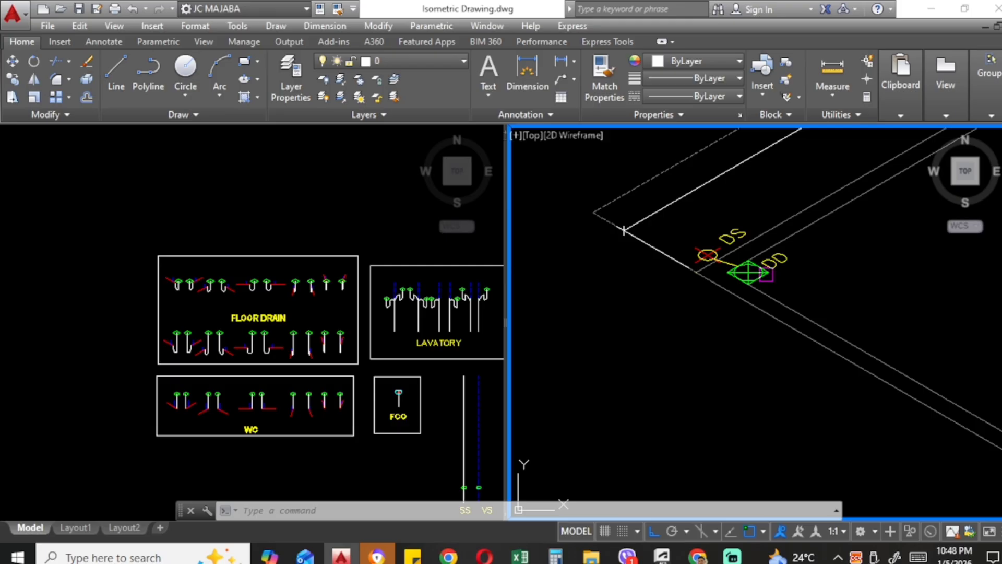
Step: Copy the first floor drain symbol, with its pipe running up-left, from the symbol library onto the DD drain at the roof deck's leftmost corner
{"action": "left_click", "coordinate": [252, 278]}
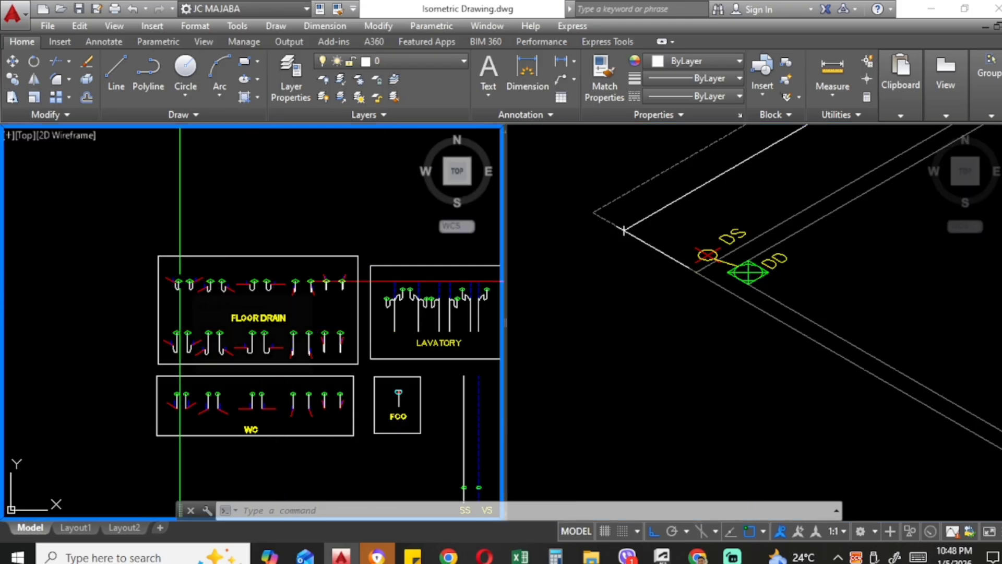
{"action": "scroll", "coordinate": [180, 281], "scroll_direction": "up", "scroll_amount": 10}
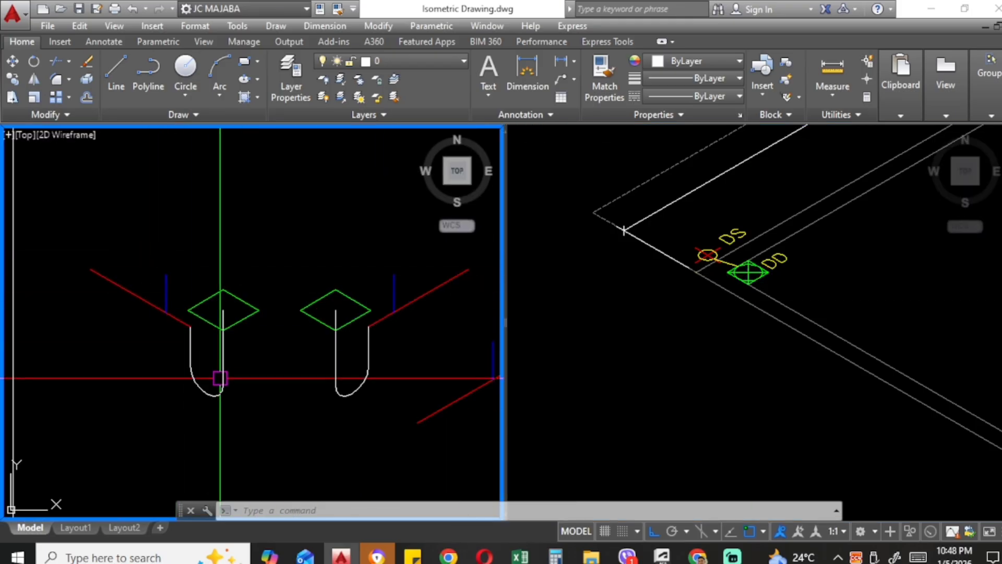
{"action": "left_click", "coordinate": [196, 362]}
{"action": "key", "text": "Escape"}
{"action": "left_click", "coordinate": [243, 376]}
{"action": "left_click", "coordinate": [182, 287]}
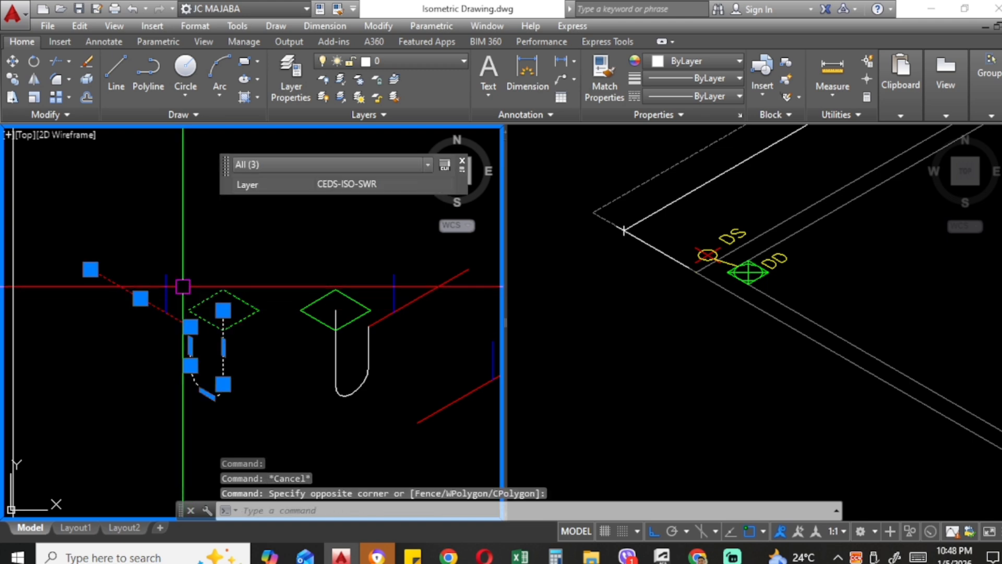
{"action": "type", "text": "c"}
{"action": "key", "text": "Return"}
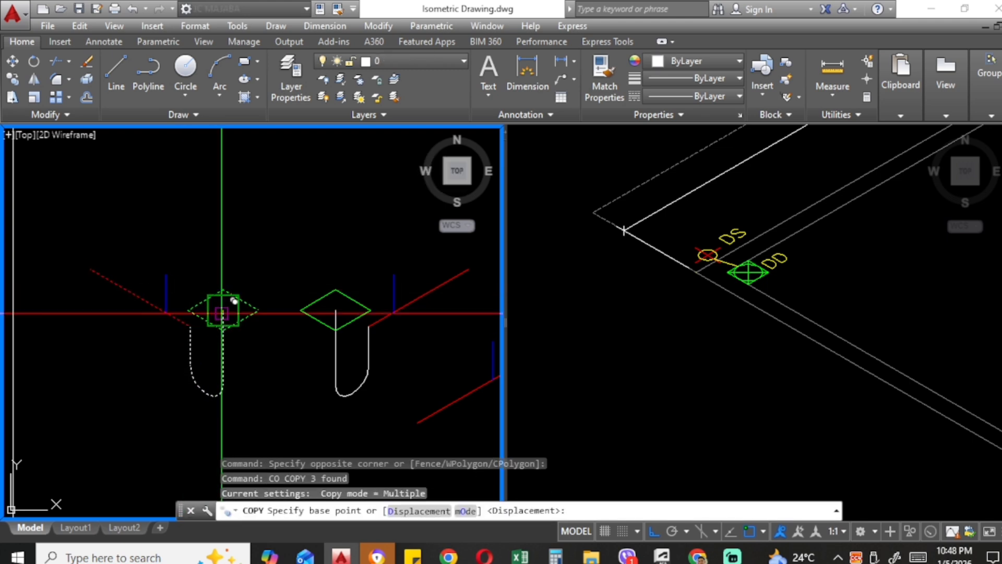
{"action": "left_click", "coordinate": [224, 302]}
{"action": "left_click", "coordinate": [747, 271]}
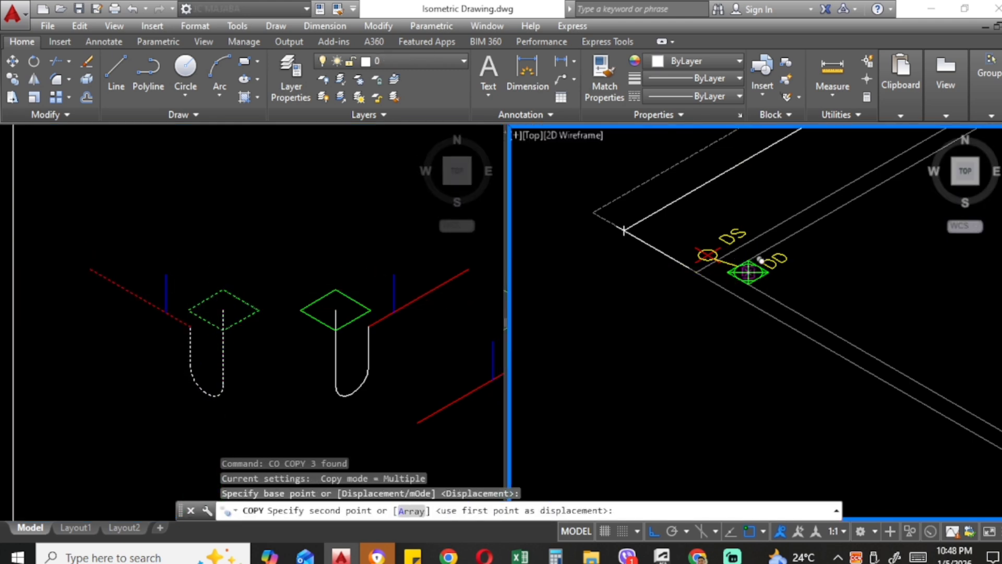
{"action": "left_click", "coordinate": [747, 272]}
{"action": "scroll", "coordinate": [741, 292], "scroll_direction": "down", "scroll_amount": 5}
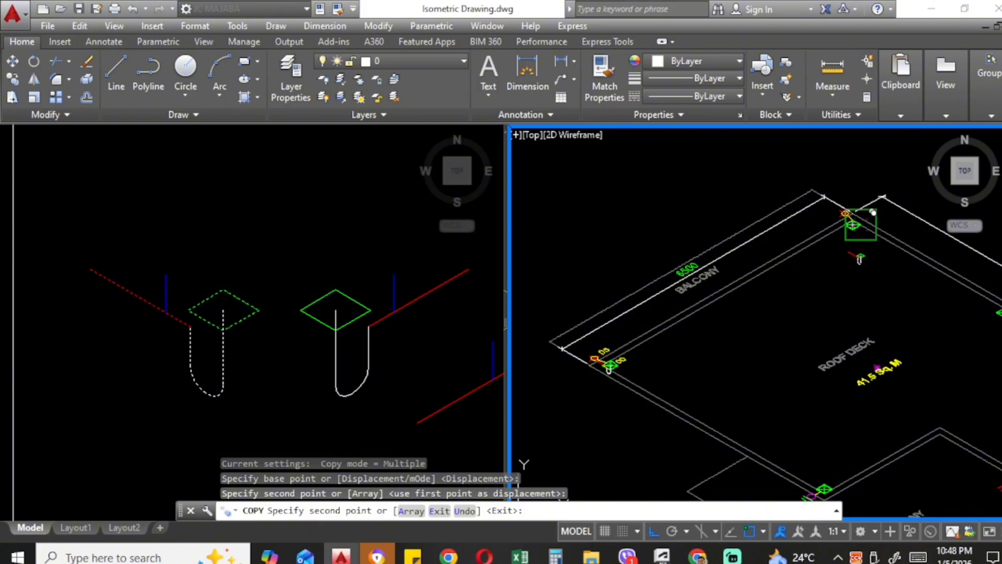
{"action": "key", "text": "Escape"}
{"action": "key", "text": "Escape"}
Step: Compare the drain at the roof deck's uppermost corner with the floor drain variants in the symbol library
{"action": "scroll", "coordinate": [263, 279], "scroll_direction": "down", "scroll_amount": 8}
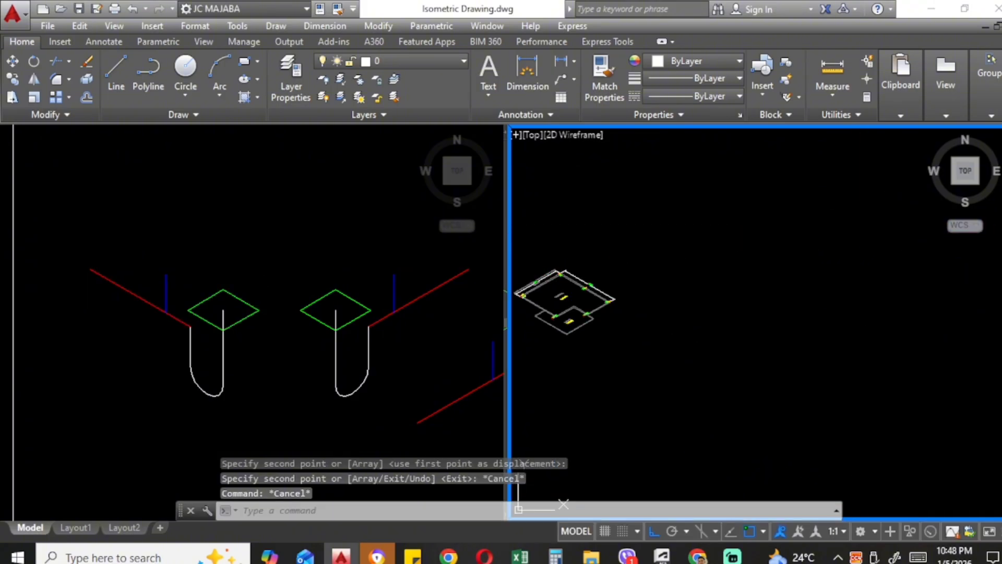
{"action": "left_click", "coordinate": [230, 290]}
{"action": "scroll", "coordinate": [230, 290], "scroll_direction": "down", "scroll_amount": 2}
{"action": "left_click", "coordinate": [629, 311]}
{"action": "scroll", "coordinate": [528, 266], "scroll_direction": "up", "scroll_amount": 6}
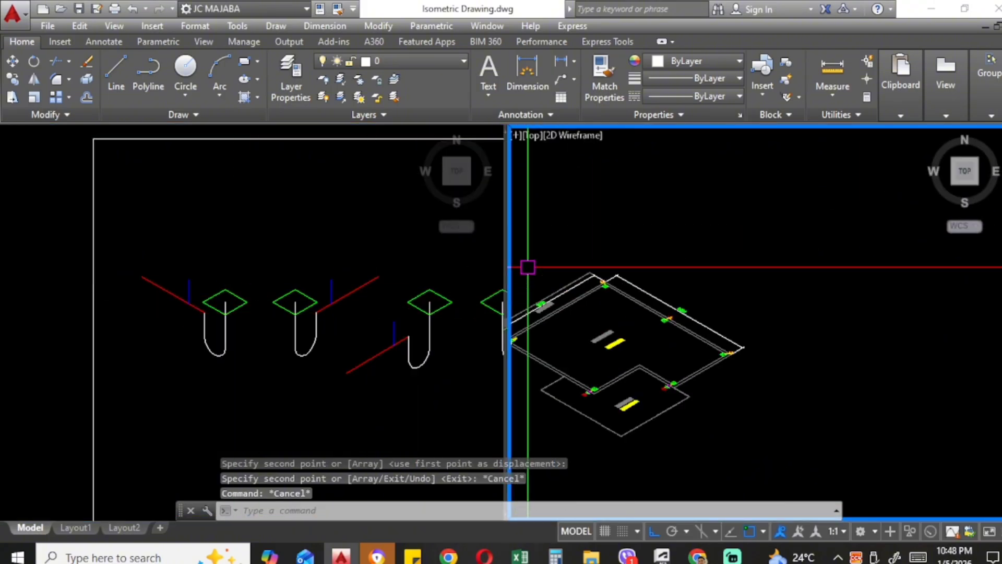
{"action": "left_click", "coordinate": [357, 302]}
{"action": "scroll", "coordinate": [411, 307], "scroll_direction": "down", "scroll_amount": 5}
{"action": "middle_click_drag", "start_coordinate": [444, 307], "coordinate": [318, 301]}
{"action": "middle_click_drag", "start_coordinate": [396, 312], "coordinate": [263, 308]}
{"action": "middle_click_drag", "start_coordinate": [416, 325], "coordinate": [290, 332]}
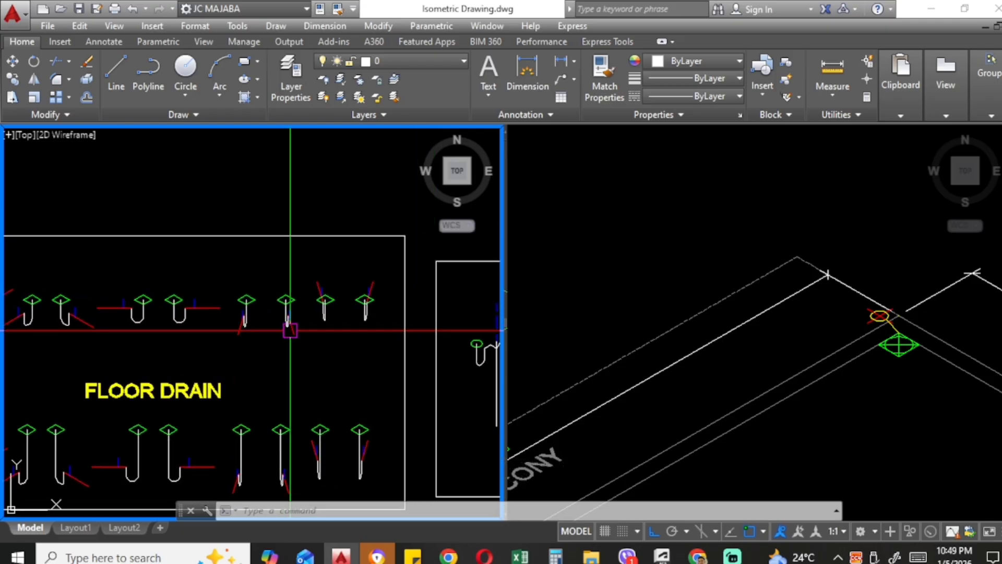
{"action": "scroll", "coordinate": [334, 337], "scroll_direction": "up", "scroll_amount": 2}
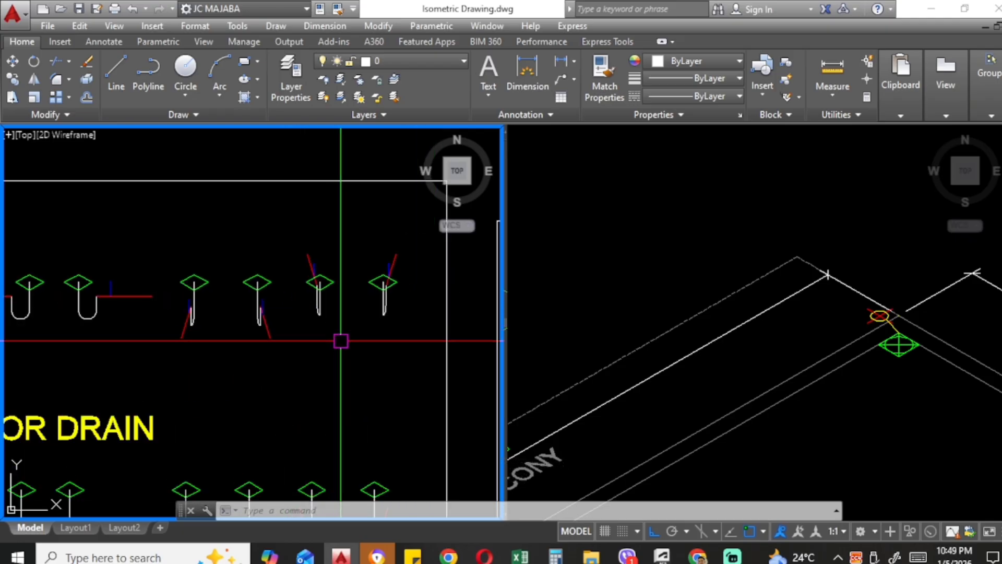
Step: Copy the floor drain symbol with the steep up-left pipe from the library onto the drain at the roof deck's uppermost corner
{"action": "left_click", "coordinate": [341, 341]}
{"action": "left_click", "coordinate": [303, 268]}
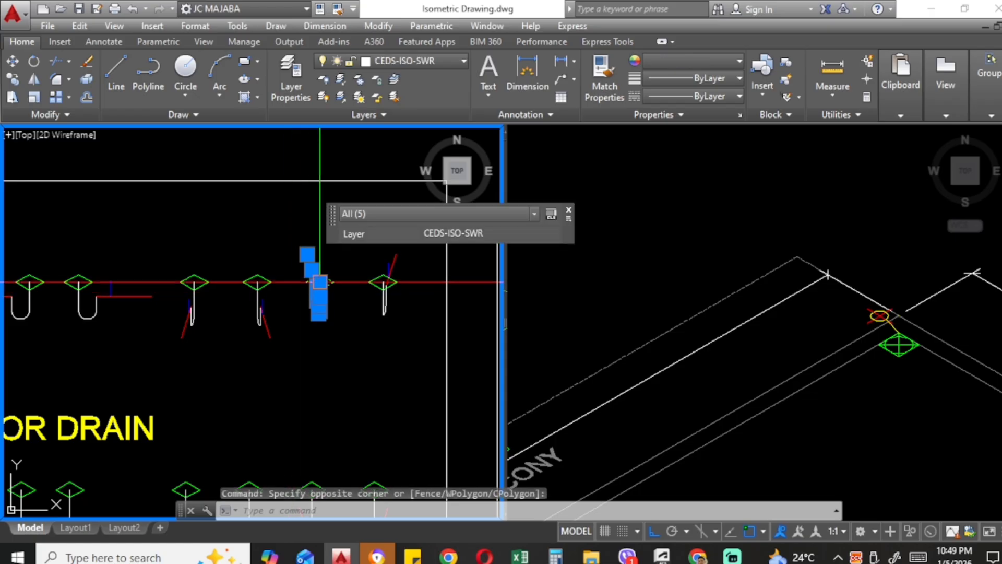
{"action": "scroll", "coordinate": [337, 279], "scroll_direction": "up", "scroll_amount": 5}
{"action": "type", "text": "co"}
{"action": "key", "text": "Return"}
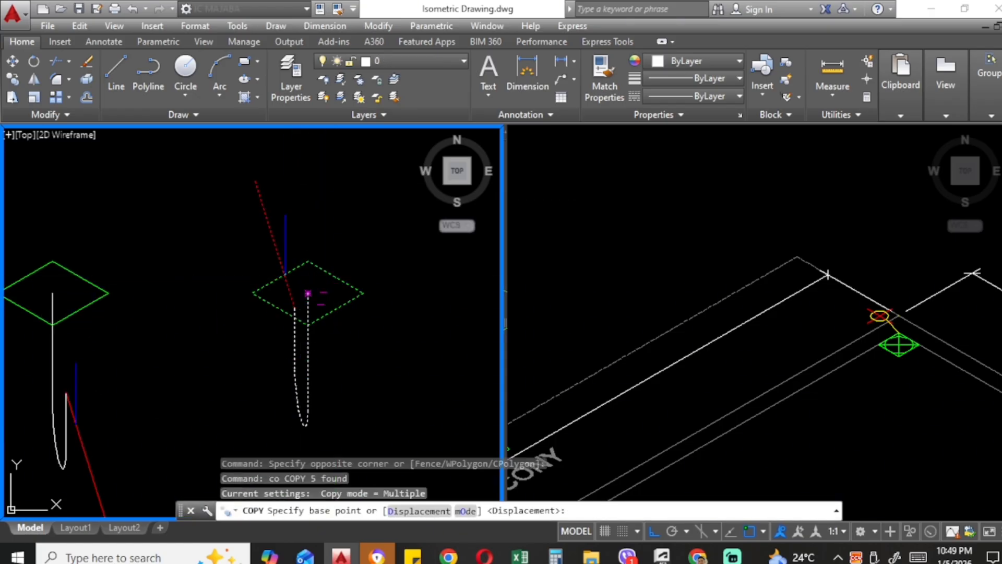
{"action": "left_click", "coordinate": [308, 294]}
{"action": "left_click", "coordinate": [822, 340]}
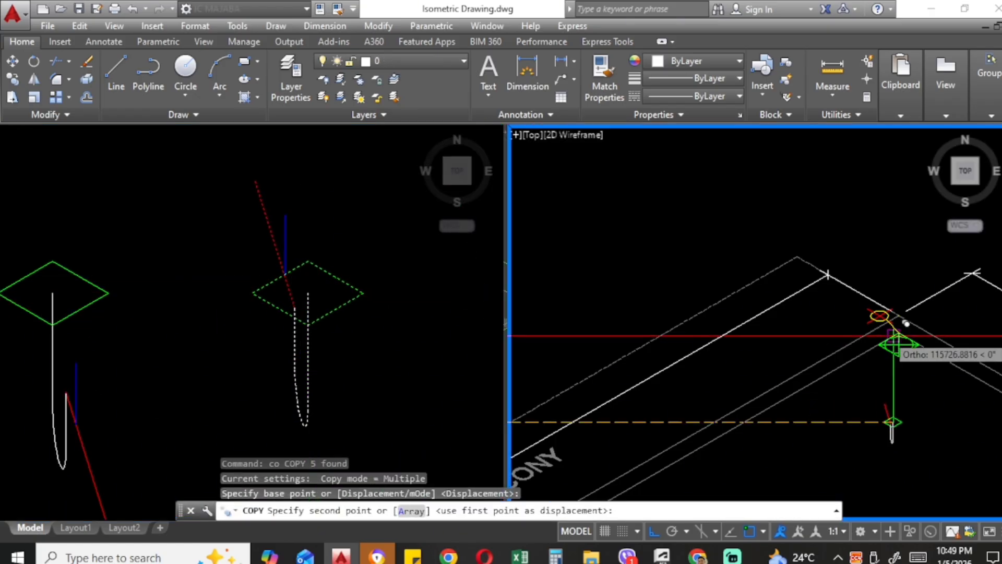
{"action": "left_click", "coordinate": [899, 345]}
{"action": "scroll", "coordinate": [731, 266], "scroll_direction": "down", "scroll_amount": 5}
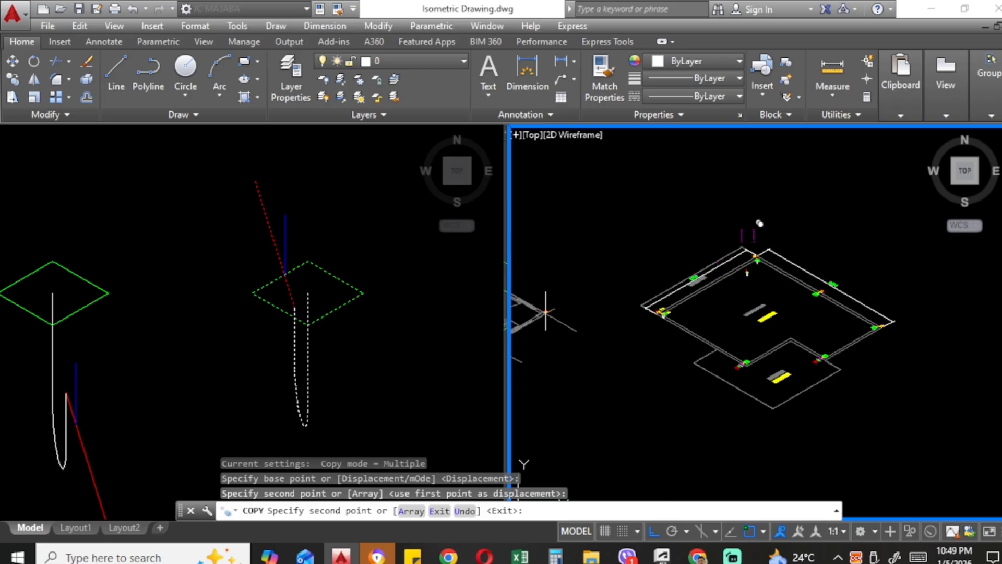
{"action": "scroll", "coordinate": [758, 356], "scroll_direction": "up", "scroll_amount": 3}
{"action": "key", "text": "Escape"}
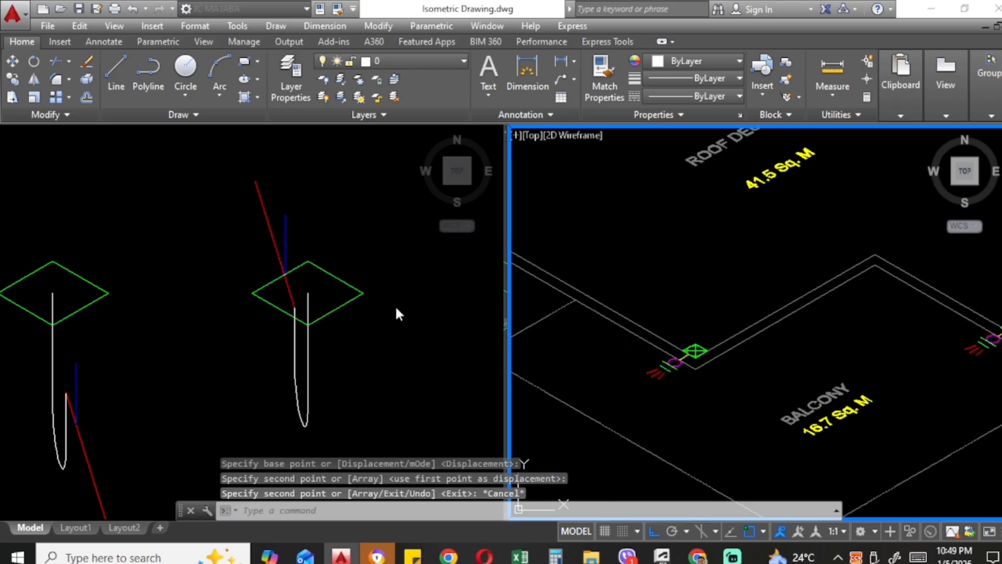
Step: Copy the short floor drain symbol with the down-left pipe from the library onto the left drain bordering the 16.7 Sq. M balcony
{"action": "left_click", "coordinate": [389, 308]}
{"action": "scroll", "coordinate": [381, 303], "scroll_direction": "down", "scroll_amount": 8}
{"action": "middle_click_drag", "start_coordinate": [275, 327], "coordinate": [398, 315]}
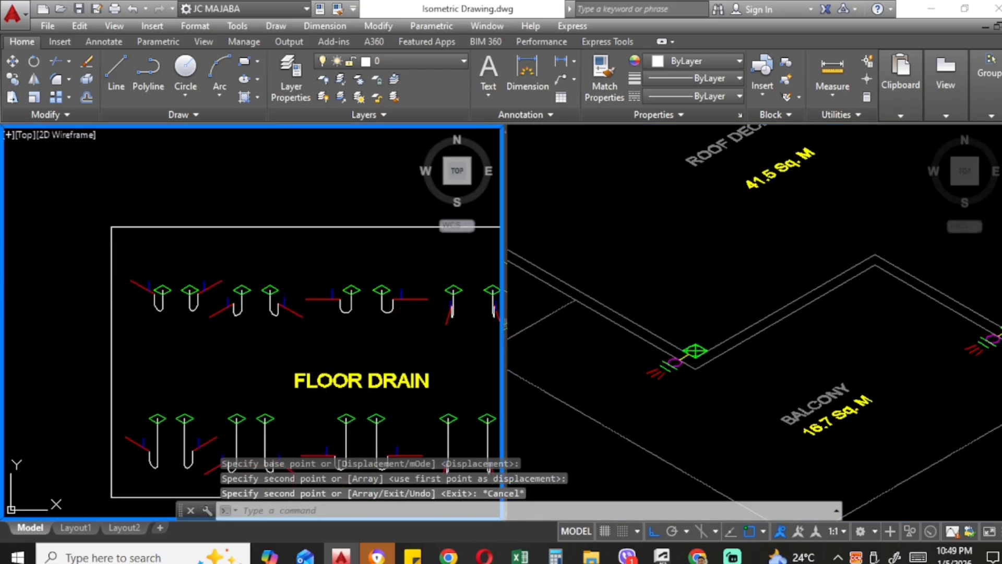
{"action": "scroll", "coordinate": [181, 317], "scroll_direction": "up", "scroll_amount": 4}
{"action": "left_click", "coordinate": [290, 335]}
{"action": "left_click", "coordinate": [241, 227]}
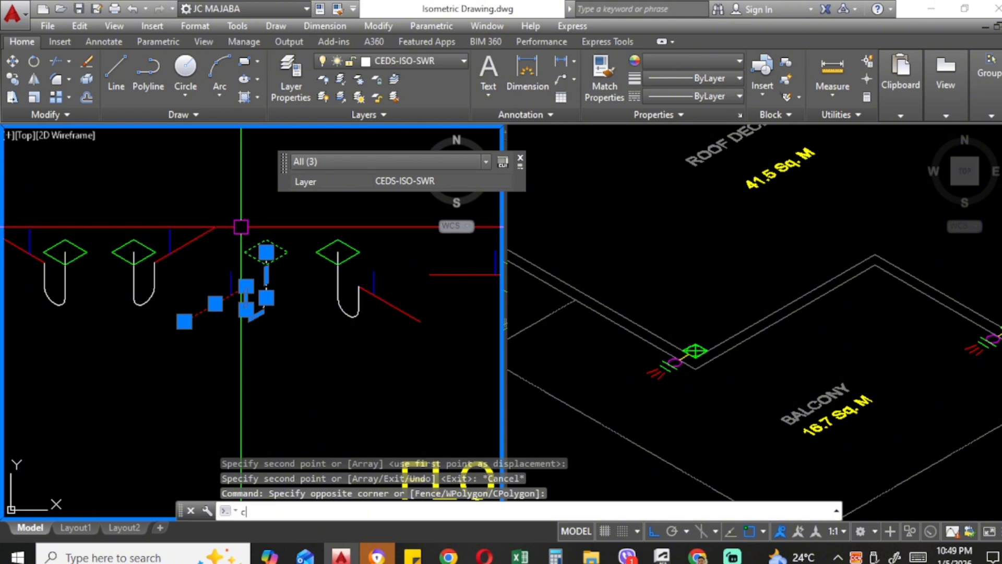
{"action": "type", "text": "co"}
{"action": "key", "text": "Return"}
{"action": "left_click", "coordinate": [267, 252]}
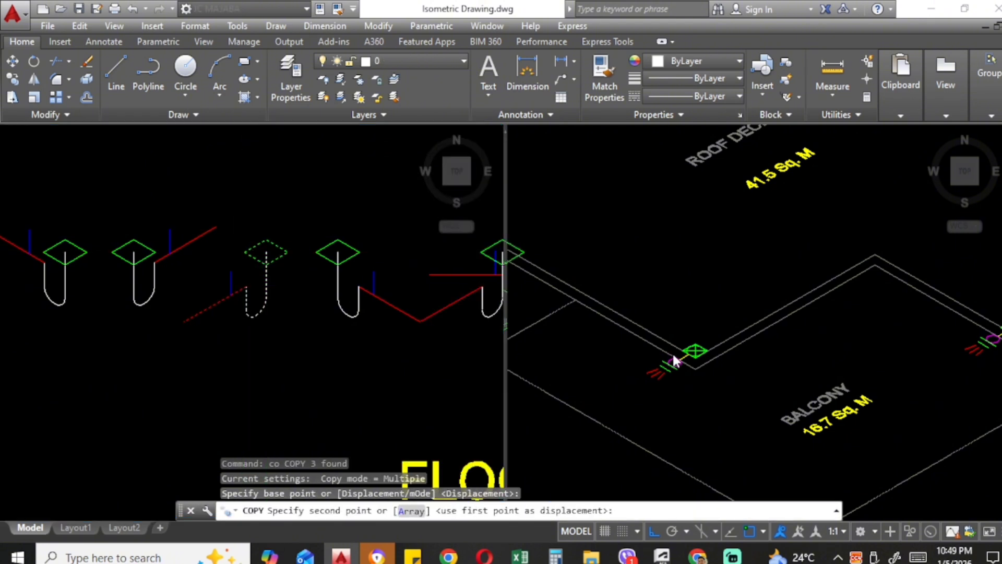
{"action": "left_click", "coordinate": [695, 352]}
{"action": "scroll", "coordinate": [695, 352], "scroll_direction": "up", "scroll_amount": 3}
{"action": "scroll", "coordinate": [699, 355], "scroll_direction": "up", "scroll_amount": 2}
{"action": "left_click", "coordinate": [704, 360]}
Step: Place another copy of the down-left floor drain symbol on the right drain bordering the 16.7 Sq. M balcony
{"action": "scroll", "coordinate": [747, 355], "scroll_direction": "down", "scroll_amount": 3}
{"action": "scroll", "coordinate": [783, 320], "scroll_direction": "up", "scroll_amount": 3}
{"action": "left_click", "coordinate": [764, 290]}
{"action": "scroll", "coordinate": [711, 332], "scroll_direction": "down", "scroll_amount": 5}
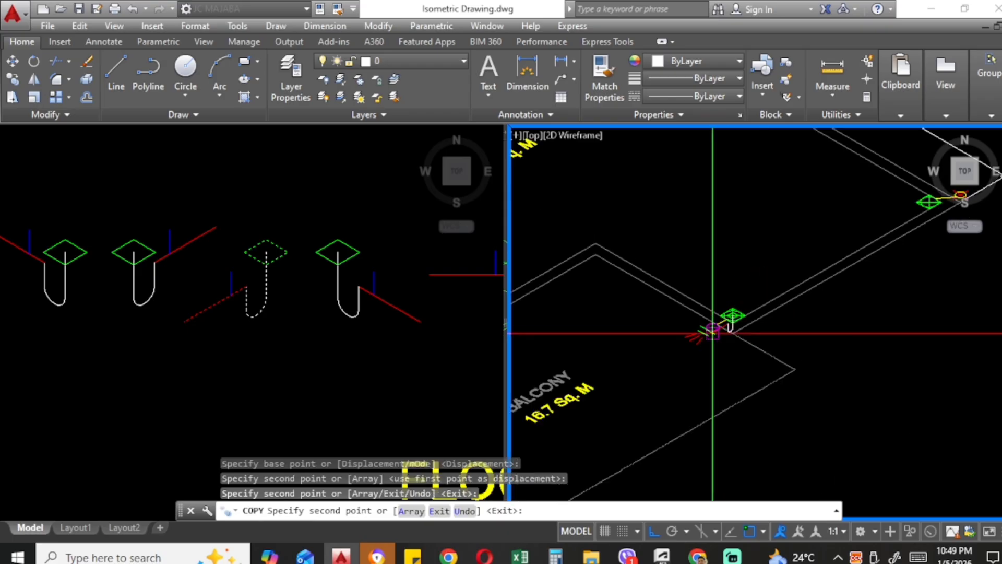
{"action": "scroll", "coordinate": [787, 295], "scroll_direction": "up", "scroll_amount": 3}
{"action": "middle_click_drag", "start_coordinate": [739, 311], "coordinate": [764, 320]}
{"action": "key", "text": "Escape"}
{"action": "key", "text": "Escape"}
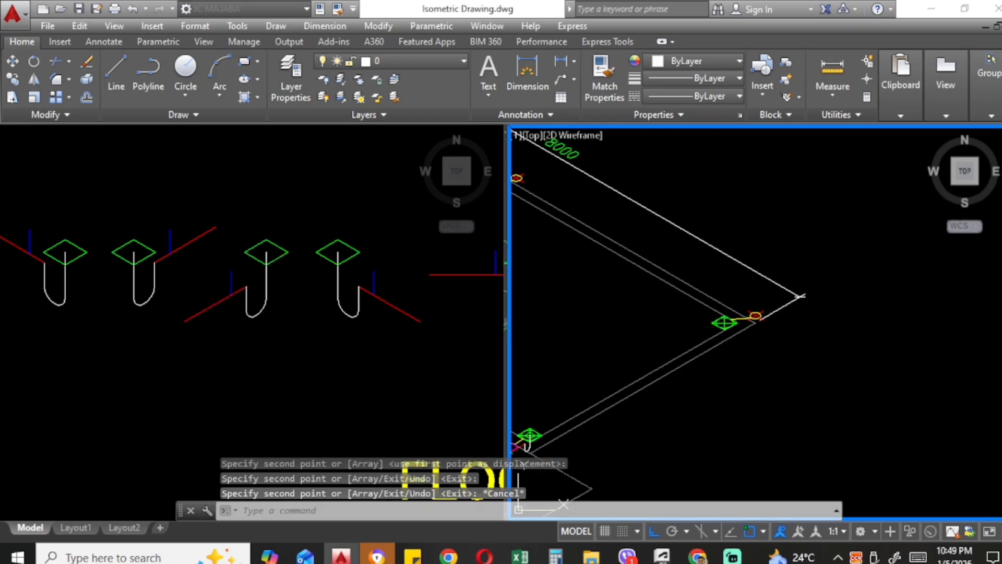
Step: Copy the short floor drain symbol with the horizontal pipe running right from the library onto the drain at the roof deck's rightmost corner
{"action": "left_click", "coordinate": [345, 325]}
{"action": "scroll", "coordinate": [345, 325], "scroll_direction": "down", "scroll_amount": 3}
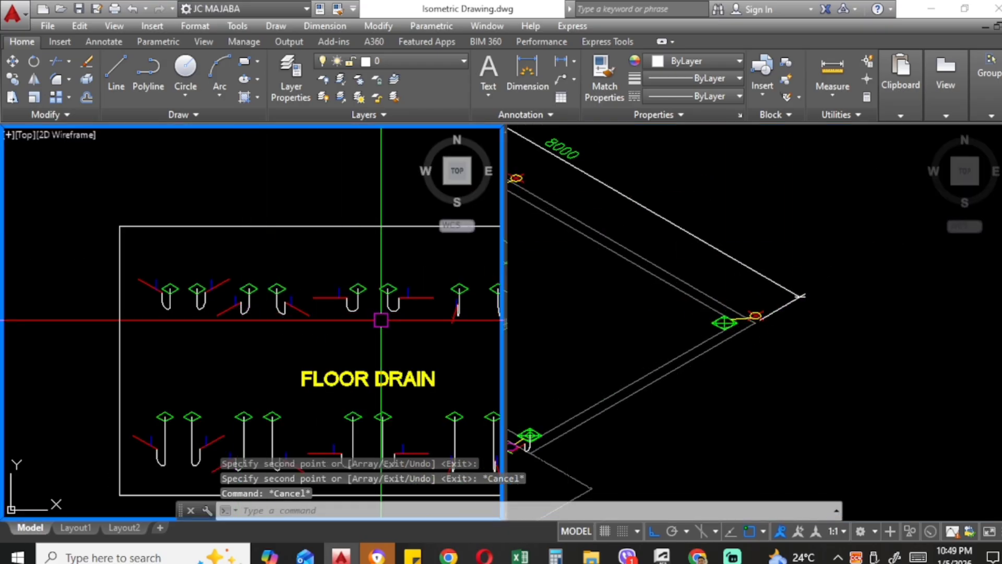
{"action": "scroll", "coordinate": [414, 327], "scroll_direction": "up", "scroll_amount": 2}
{"action": "left_click", "coordinate": [379, 282]}
{"action": "type", "text": "co"}
{"action": "key", "text": "Return"}
{"action": "left_click", "coordinate": [385, 274]}
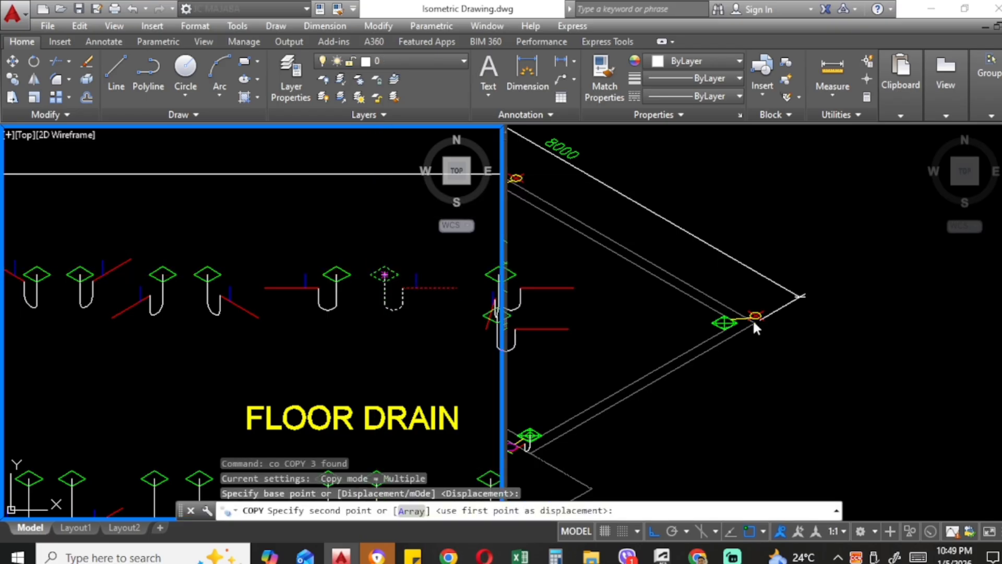
{"action": "left_click", "coordinate": [753, 318]}
{"action": "scroll", "coordinate": [752, 318], "scroll_direction": "up", "scroll_amount": 3}
{"action": "scroll", "coordinate": [784, 336], "scroll_direction": "down", "scroll_amount": 3}
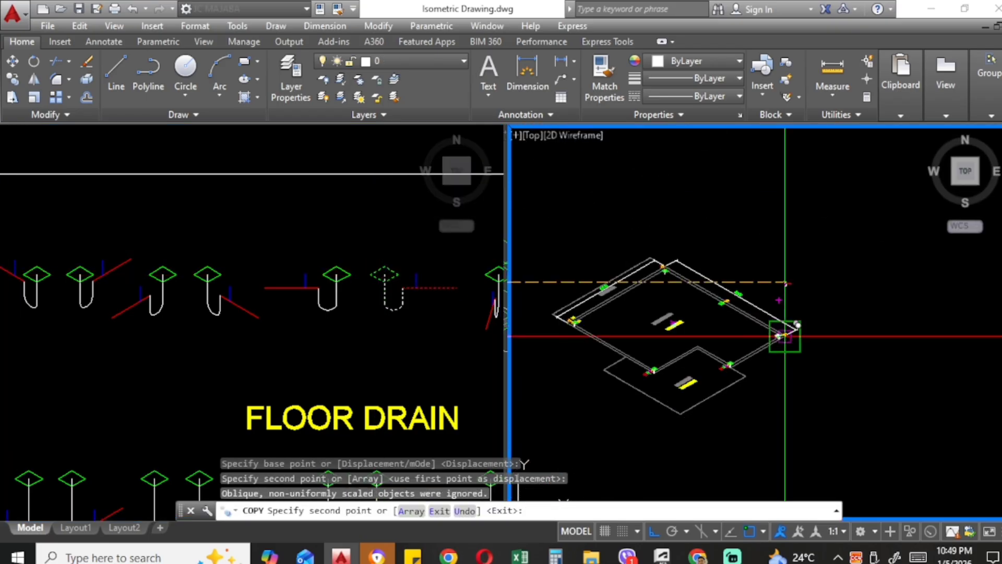
{"action": "scroll", "coordinate": [757, 313], "scroll_direction": "up", "scroll_amount": 2}
{"action": "key", "text": "Escape"}
Step: Copy the short floor drain symbol with the up-right pipe from the library onto the drain midway along the roof deck's 8000 side
{"action": "left_click", "coordinate": [209, 313]}
{"action": "middle_click_drag", "start_coordinate": [99, 279], "coordinate": [237, 301]}
{"action": "scroll", "coordinate": [237, 301], "scroll_direction": "up", "scroll_amount": 2}
{"action": "left_click", "coordinate": [233, 328]}
{"action": "left_click", "coordinate": [184, 281]}
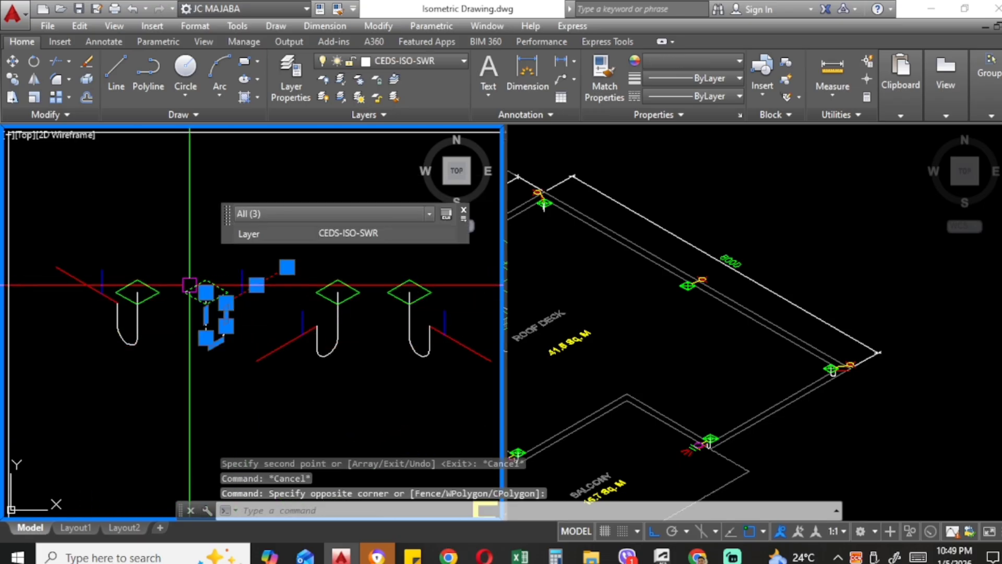
{"action": "type", "text": "o"}
{"action": "key", "text": "Return"}
{"action": "left_click", "coordinate": [206, 291]}
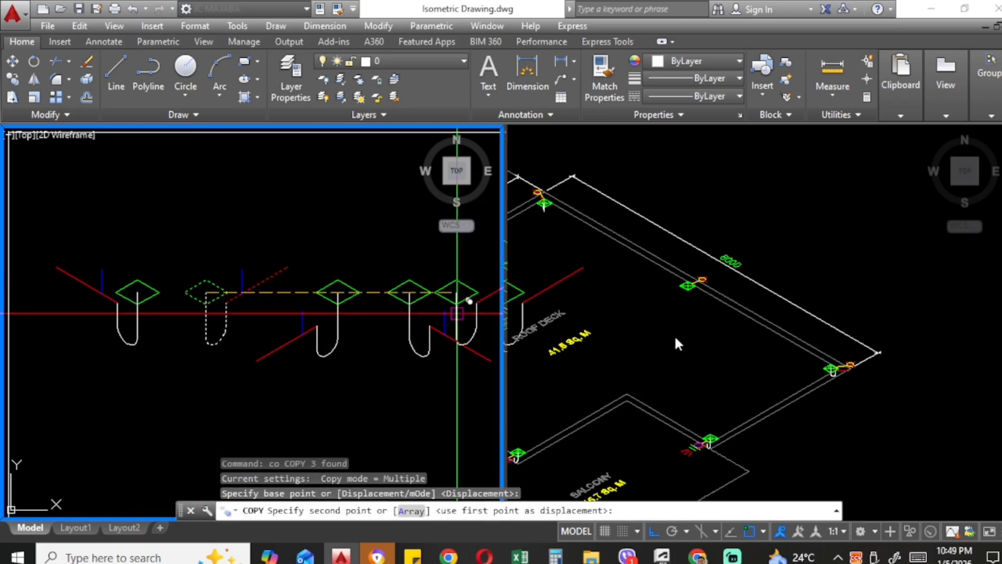
{"action": "left_click", "coordinate": [674, 334]}
{"action": "scroll", "coordinate": [688, 285], "scroll_direction": "up", "scroll_amount": 5}
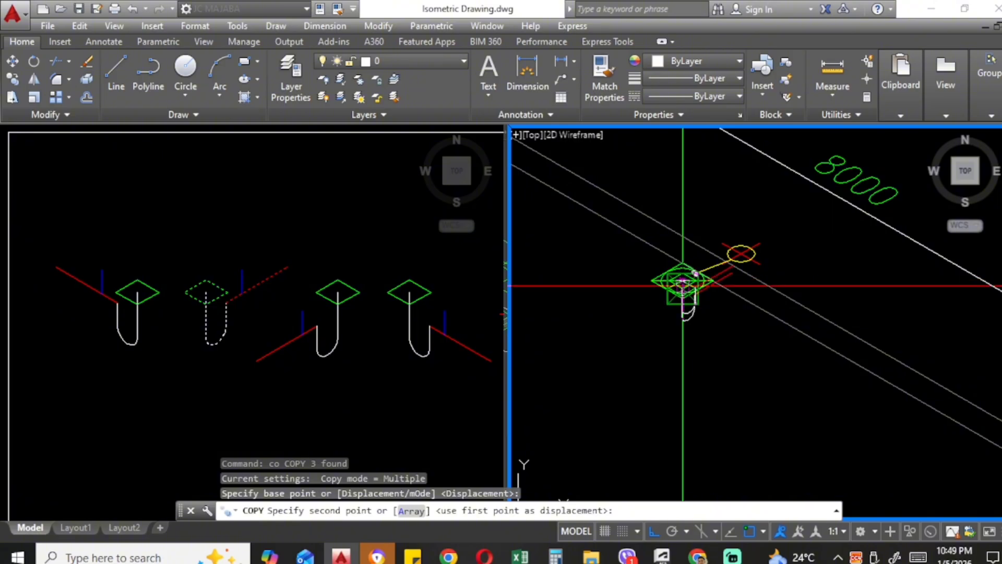
{"action": "left_click", "coordinate": [683, 285]}
{"action": "key", "text": "Escape"}
{"action": "key", "text": "Escape"}
{"action": "scroll", "coordinate": [695, 321], "scroll_direction": "down", "scroll_amount": 2}
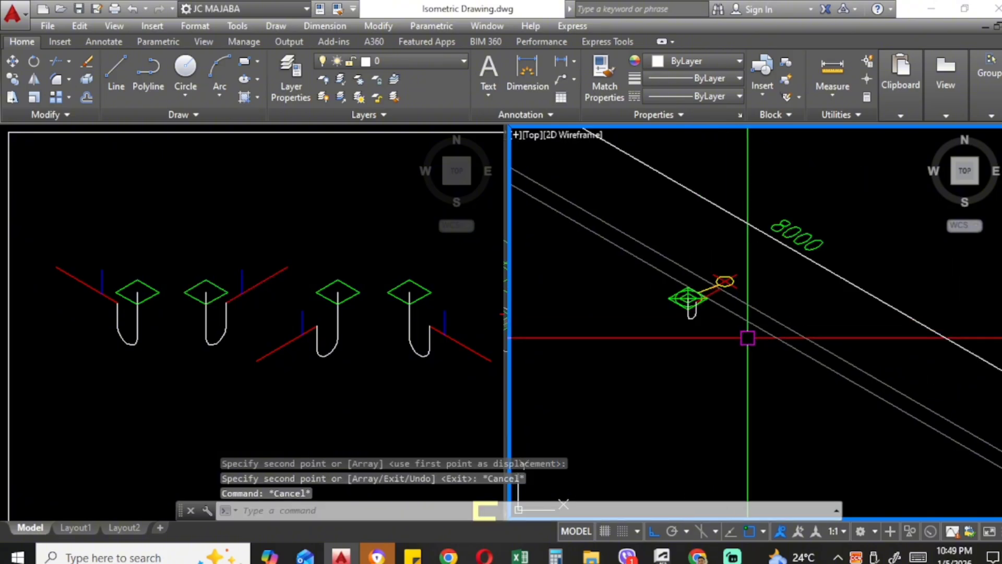
Step: Draw a vertical polyline straight down from the centre of the DS symbol at the roof deck's leftmost corner
{"action": "scroll", "coordinate": [737, 290], "scroll_direction": "down", "scroll_amount": 3}
{"action": "scroll", "coordinate": [871, 282], "scroll_direction": "up", "scroll_amount": 3}
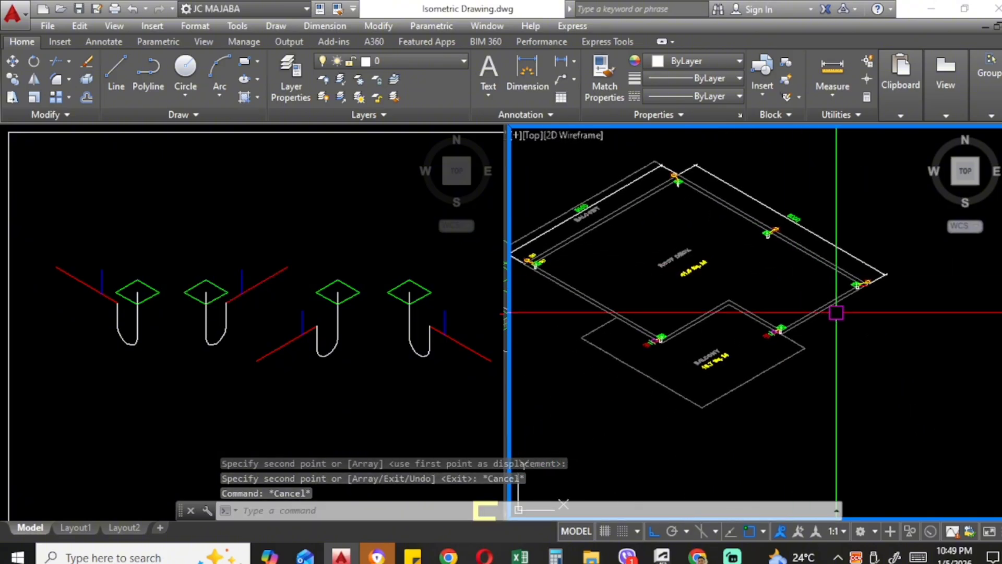
{"action": "scroll", "coordinate": [872, 282], "scroll_direction": "down", "scroll_amount": 3}
{"action": "scroll", "coordinate": [869, 290], "scroll_direction": "up", "scroll_amount": 4}
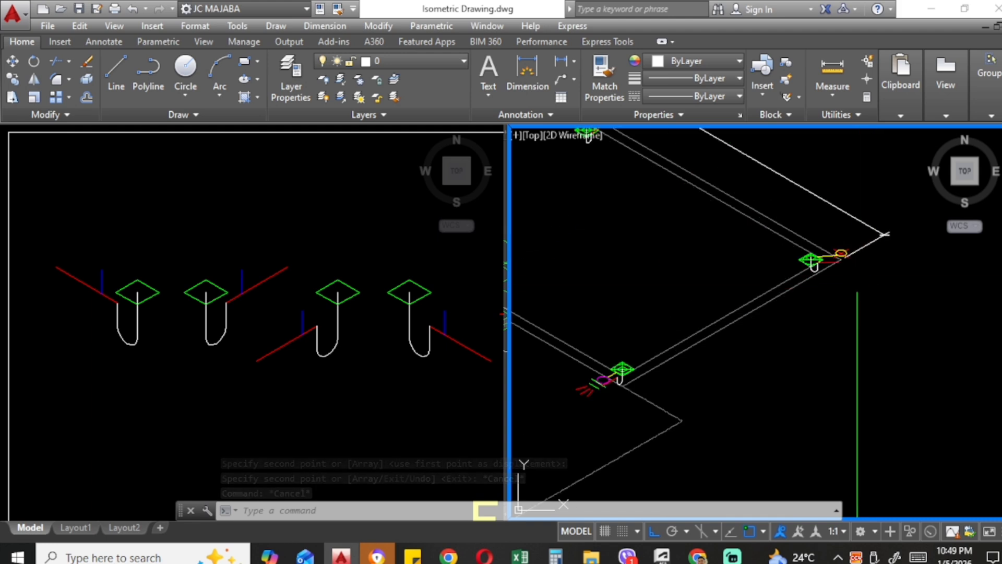
{"action": "scroll", "coordinate": [856, 283], "scroll_direction": "down", "scroll_amount": 3}
{"action": "type", "text": "pl"}
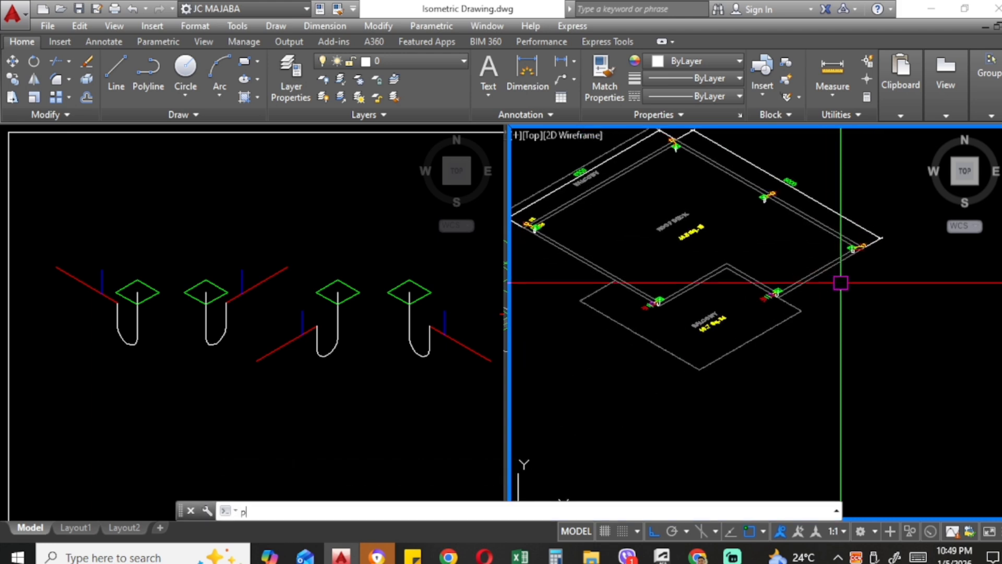
{"action": "key", "text": "Return"}
{"action": "scroll", "coordinate": [864, 248], "scroll_direction": "up", "scroll_amount": 3}
{"action": "scroll", "coordinate": [867, 250], "scroll_direction": "down", "scroll_amount": 4}
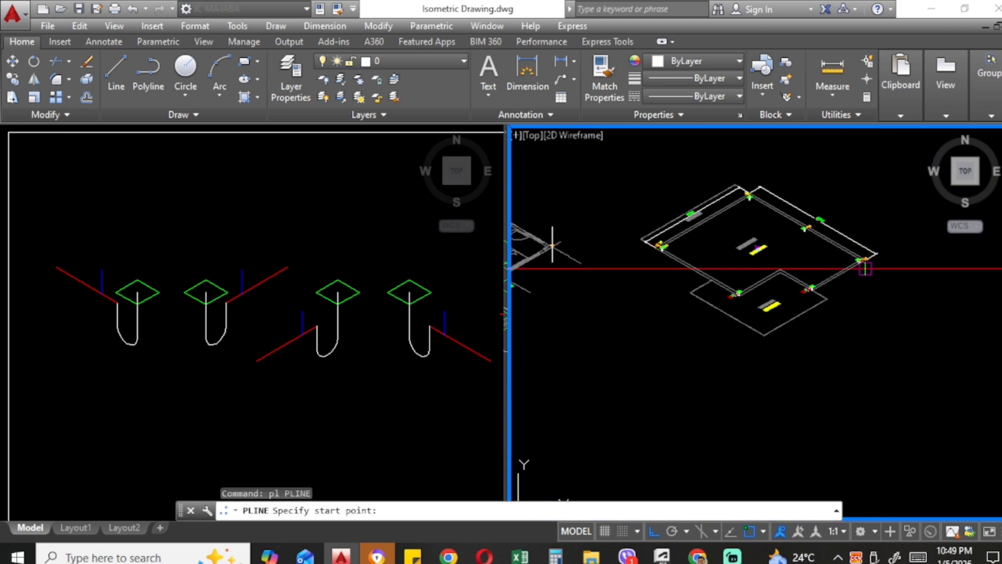
{"action": "scroll", "coordinate": [736, 254], "scroll_direction": "up", "scroll_amount": 4}
{"action": "scroll", "coordinate": [817, 244], "scroll_direction": "down", "scroll_amount": 3}
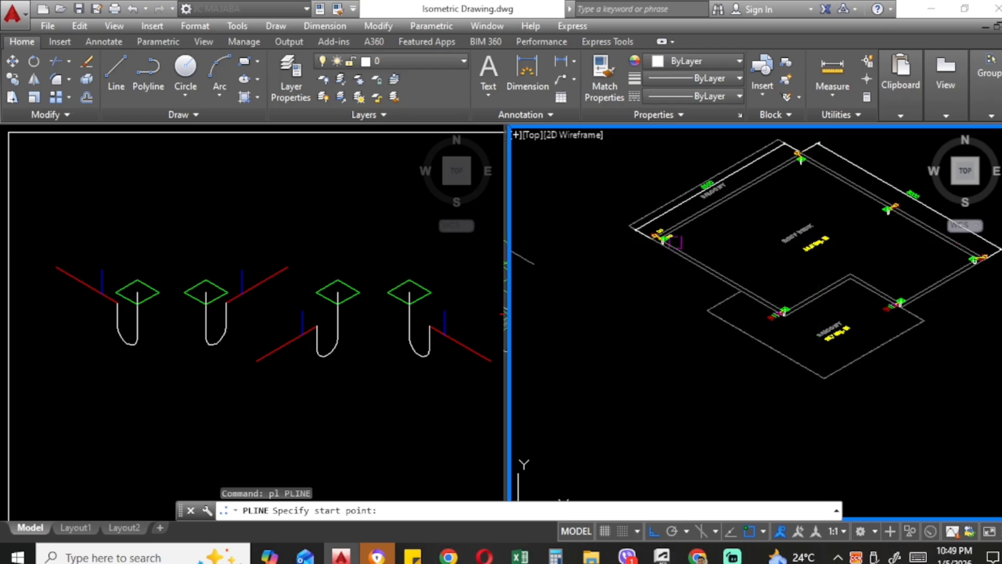
{"action": "scroll", "coordinate": [671, 240], "scroll_direction": "up", "scroll_amount": 4}
{"action": "scroll", "coordinate": [602, 213], "scroll_direction": "up", "scroll_amount": 3}
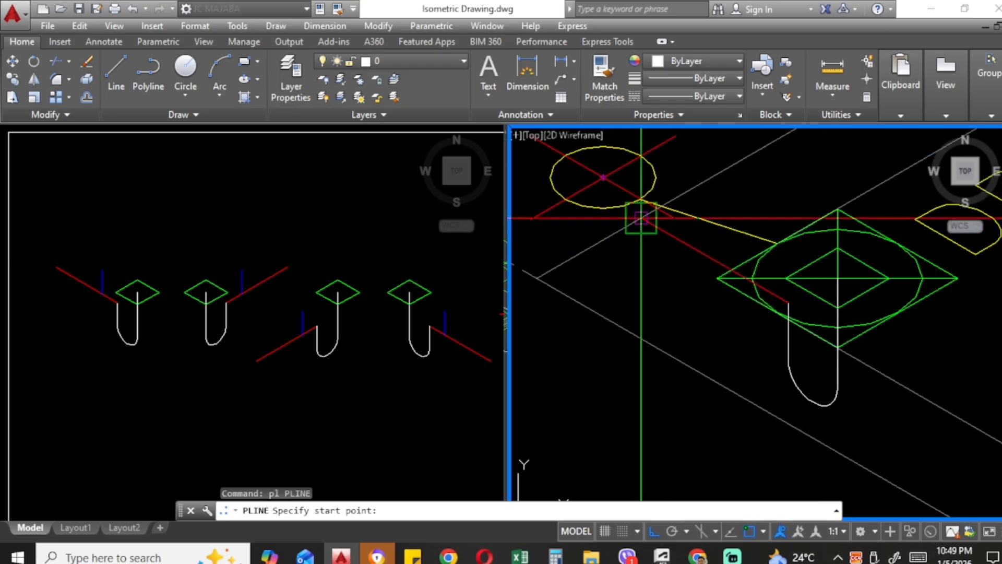
{"action": "left_click", "coordinate": [641, 218]}
{"action": "scroll", "coordinate": [626, 194], "scroll_direction": "down", "scroll_amount": 5}
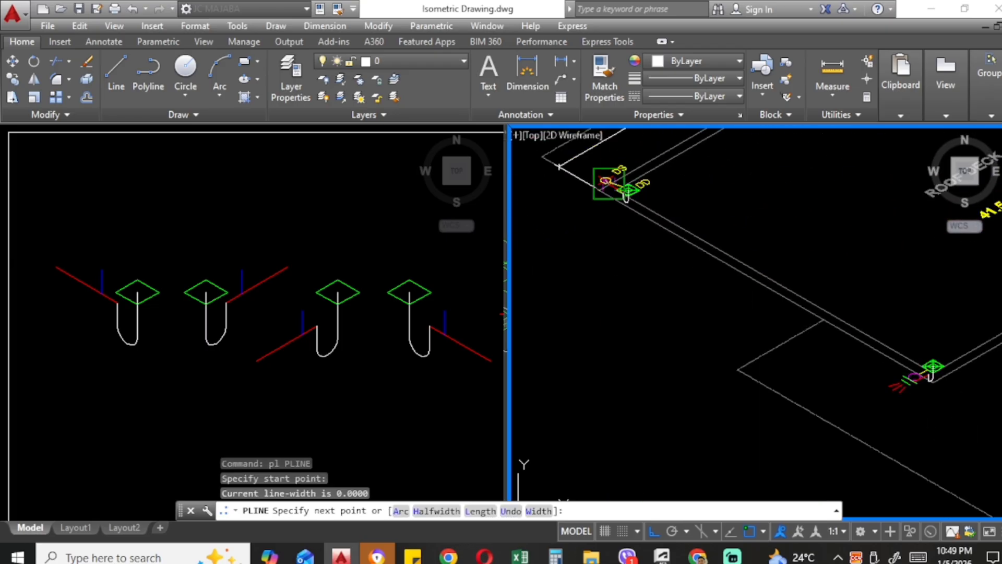
{"action": "left_click", "coordinate": [607, 265]}
{"action": "key", "text": "Escape"}
Step: Draw a short isometric polyline from the upper end of the red drain pipe down-left to the vertical line below DS
{"action": "scroll", "coordinate": [645, 224], "scroll_direction": "up", "scroll_amount": 5}
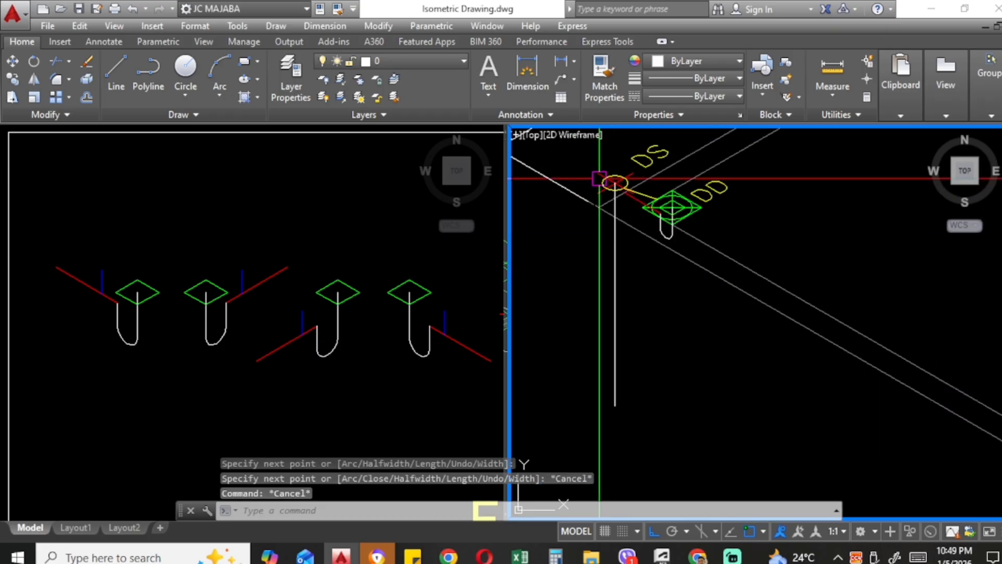
{"action": "type", "text": "p"}
{"action": "key", "text": "Return"}
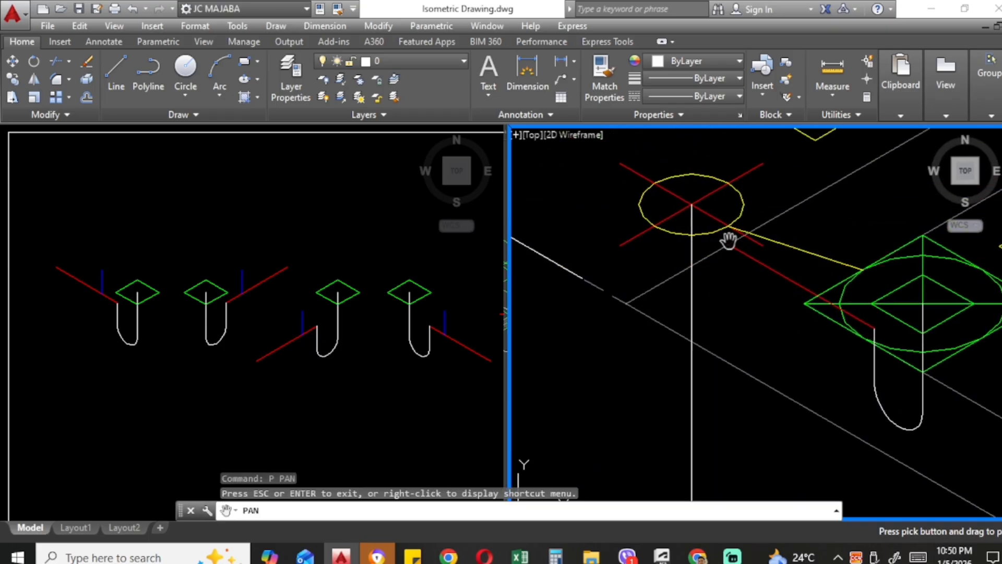
{"action": "key", "text": "Escape"}
{"action": "type", "text": "pl"}
{"action": "key", "text": "Return"}
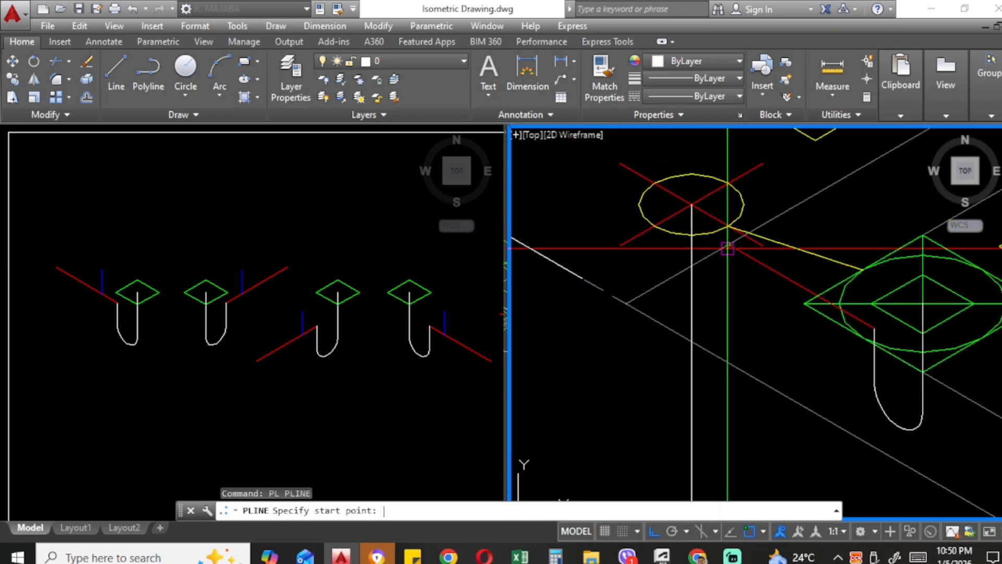
{"action": "left_click", "coordinate": [703, 243]}
{"action": "left_click", "coordinate": [698, 245]}
{"action": "key", "text": "Escape"}
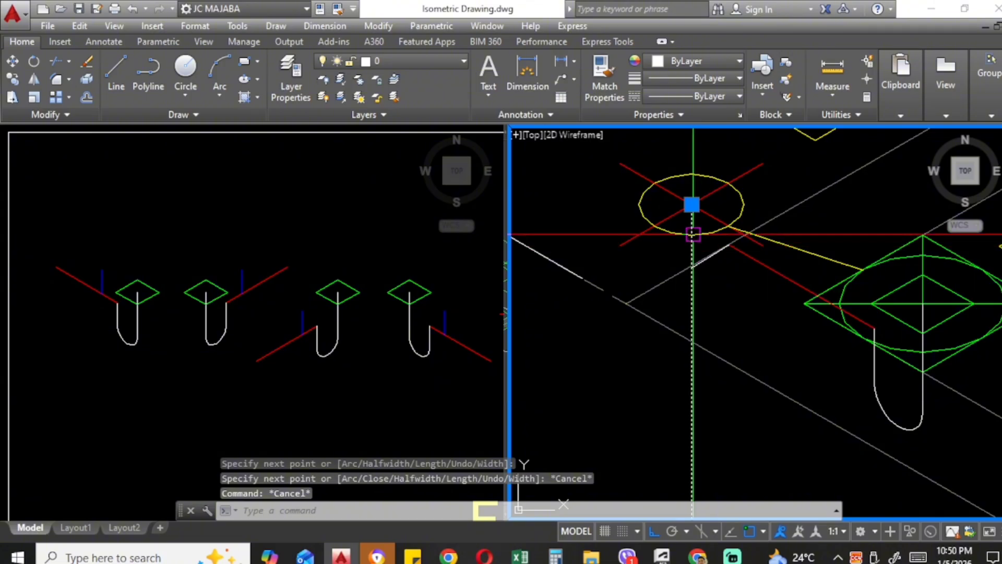
Step: Stretch the upper end of the vertical line down to meet the short connecting polyline
{"action": "left_click", "coordinate": [692, 205]}
{"action": "key", "text": "Escape"}
{"action": "key", "text": "Escape"}
{"action": "scroll", "coordinate": [632, 240], "scroll_direction": "down", "scroll_amount": 5}
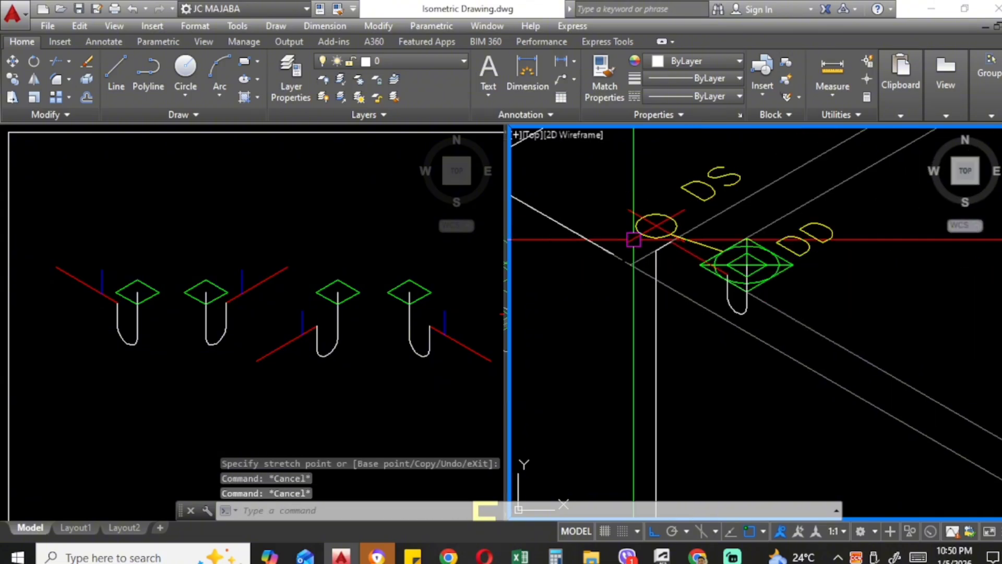
Step: Copy the vertical line from the DS symbol at the leftmost corner to the downspout at the roof deck's uppermost corner
{"action": "left_click", "coordinate": [643, 290]}
{"action": "type", "text": "co"}
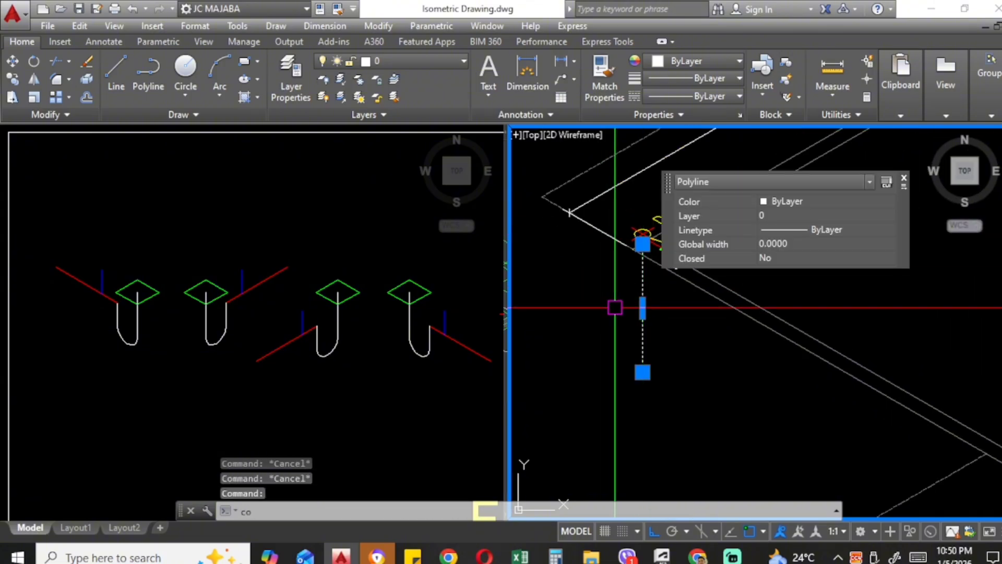
{"action": "key", "text": "Return"}
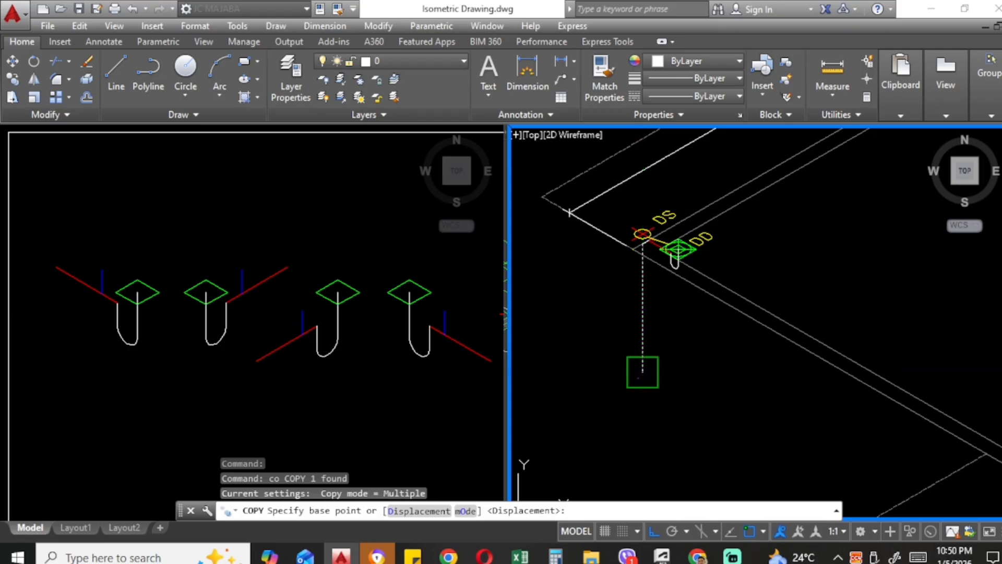
{"action": "scroll", "coordinate": [643, 365], "scroll_direction": "down", "scroll_amount": 3}
{"action": "scroll", "coordinate": [643, 365], "scroll_direction": "up", "scroll_amount": 5}
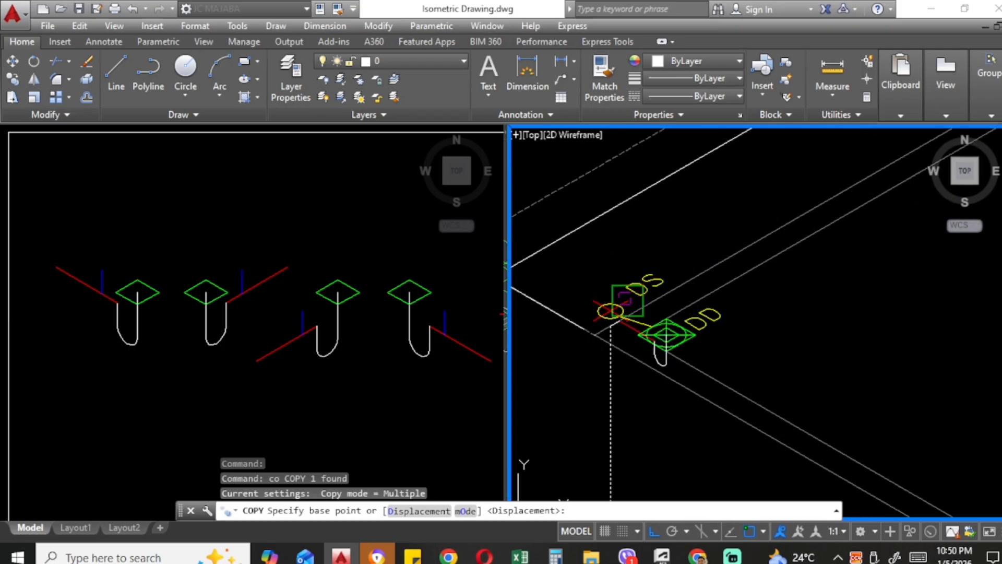
{"action": "left_click", "coordinate": [602, 315]}
{"action": "scroll", "coordinate": [610, 313], "scroll_direction": "down", "scroll_amount": 5}
{"action": "middle_click_drag", "start_coordinate": [761, 270], "coordinate": [609, 352]}
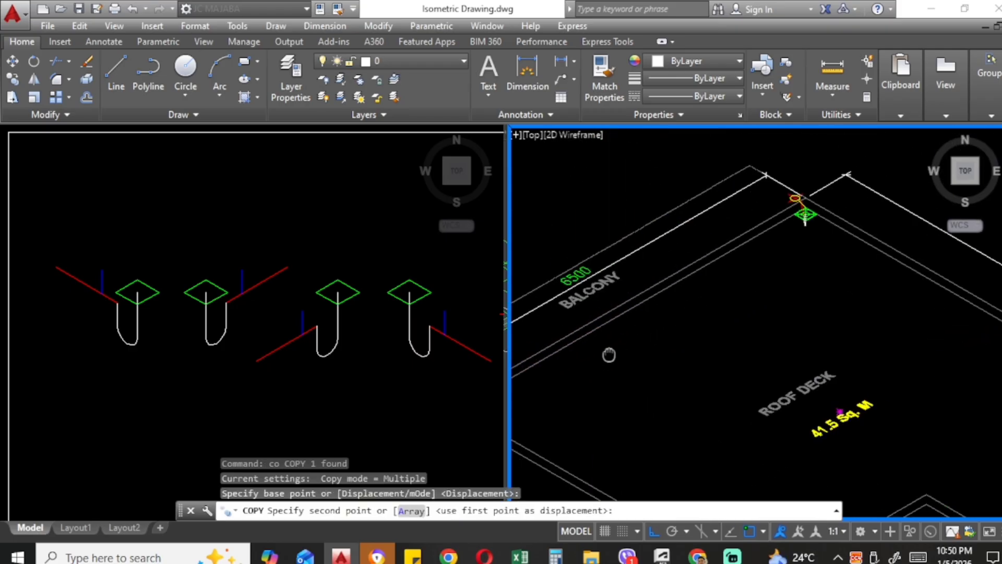
{"action": "left_click", "coordinate": [790, 249]}
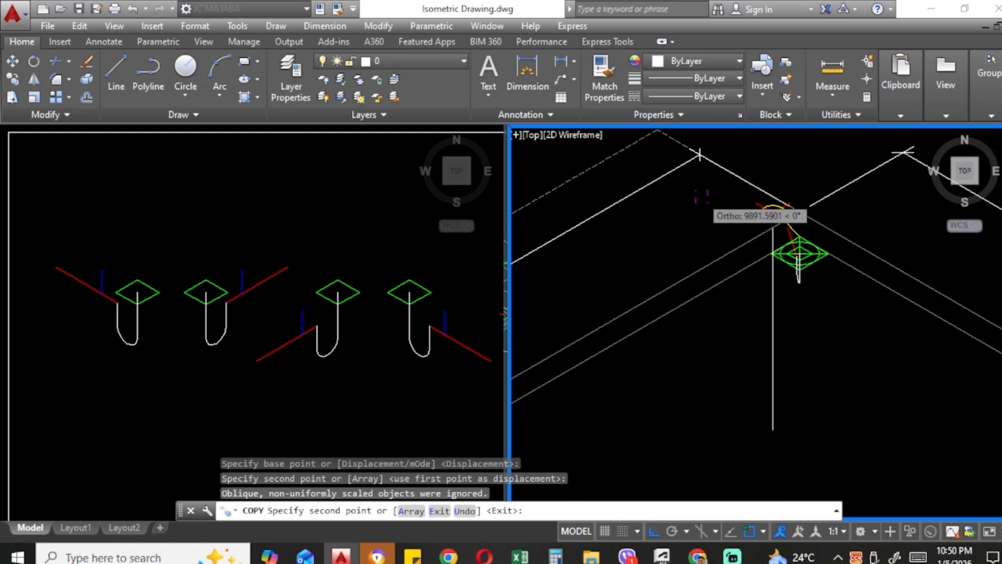
Step: Place copies of the vertical line at the downspouts midway along the 8000 side and at the roof deck's rightmost corner
{"action": "scroll", "coordinate": [790, 250], "scroll_direction": "down", "scroll_amount": 4}
{"action": "scroll", "coordinate": [790, 249], "scroll_direction": "up", "scroll_amount": 6}
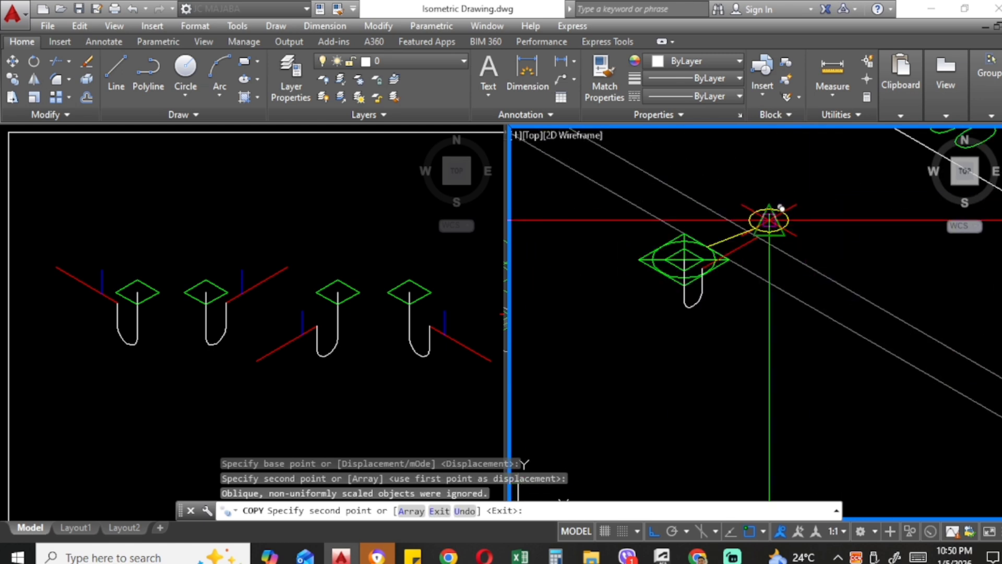
{"action": "left_click", "coordinate": [770, 221]}
{"action": "scroll", "coordinate": [728, 220], "scroll_direction": "down", "scroll_amount": 5}
{"action": "middle_click_drag", "start_coordinate": [803, 280], "coordinate": [684, 211]}
{"action": "middle_click_drag", "start_coordinate": [967, 347], "coordinate": [846, 308]}
{"action": "scroll", "coordinate": [845, 308], "scroll_direction": "up", "scroll_amount": 3}
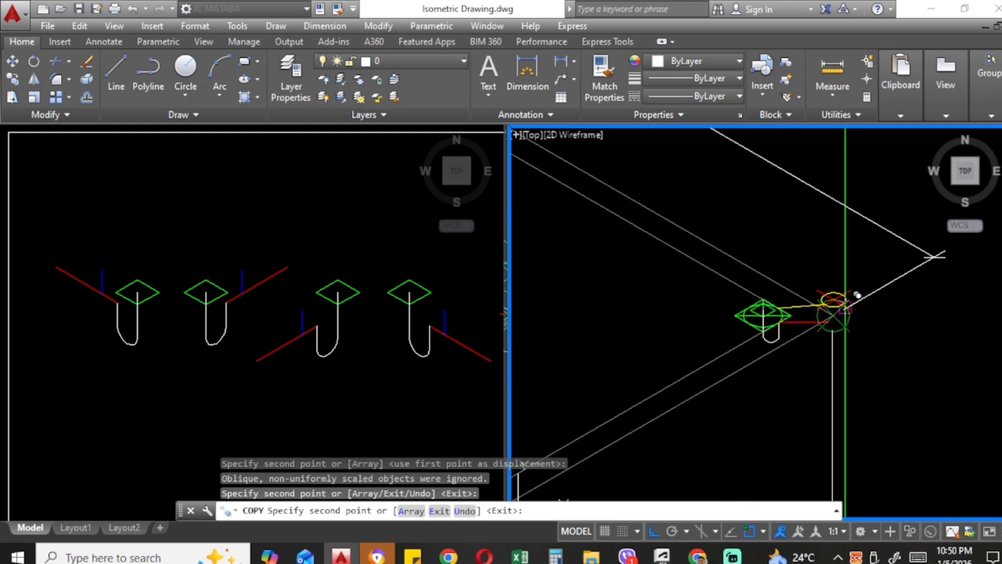
{"action": "scroll", "coordinate": [845, 287], "scroll_direction": "down", "scroll_amount": 5}
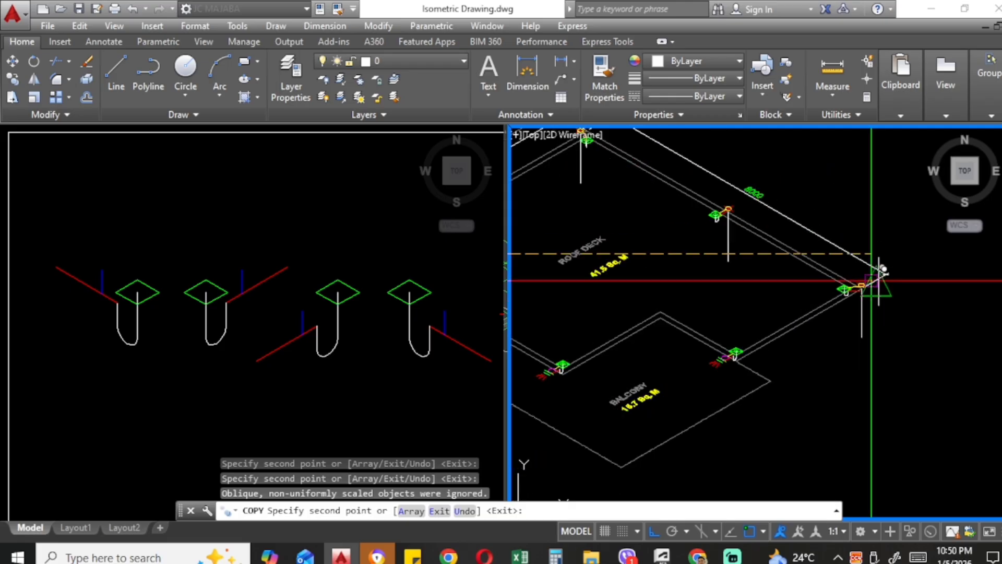
Step: Place copies of the vertical line at the two magenta downspouts beside the balcony's left and right roof deck corners
{"action": "scroll", "coordinate": [809, 304], "scroll_direction": "up", "scroll_amount": 5}
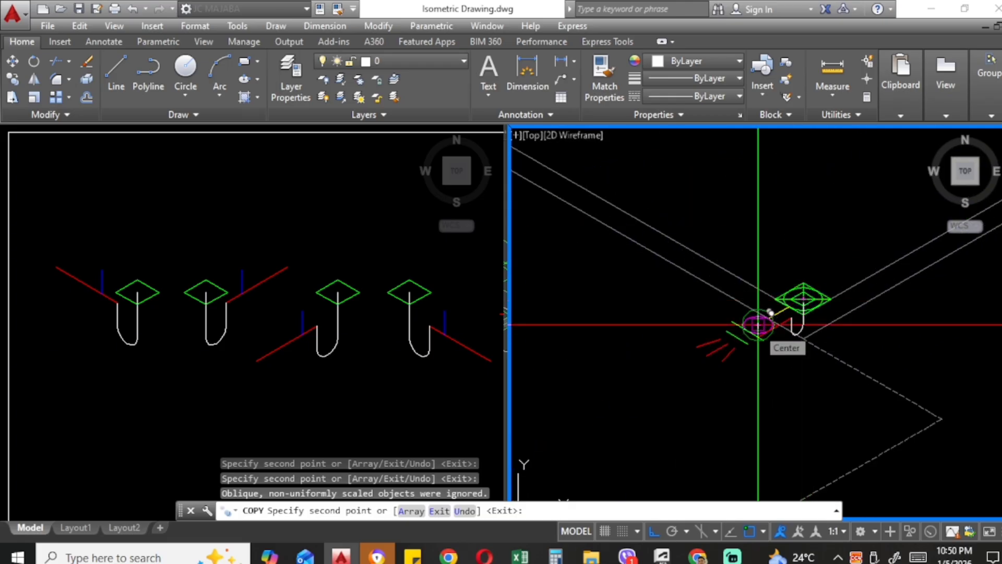
{"action": "scroll", "coordinate": [821, 331], "scroll_direction": "down", "scroll_amount": 5}
{"action": "scroll", "coordinate": [825, 333], "scroll_direction": "up", "scroll_amount": 3}
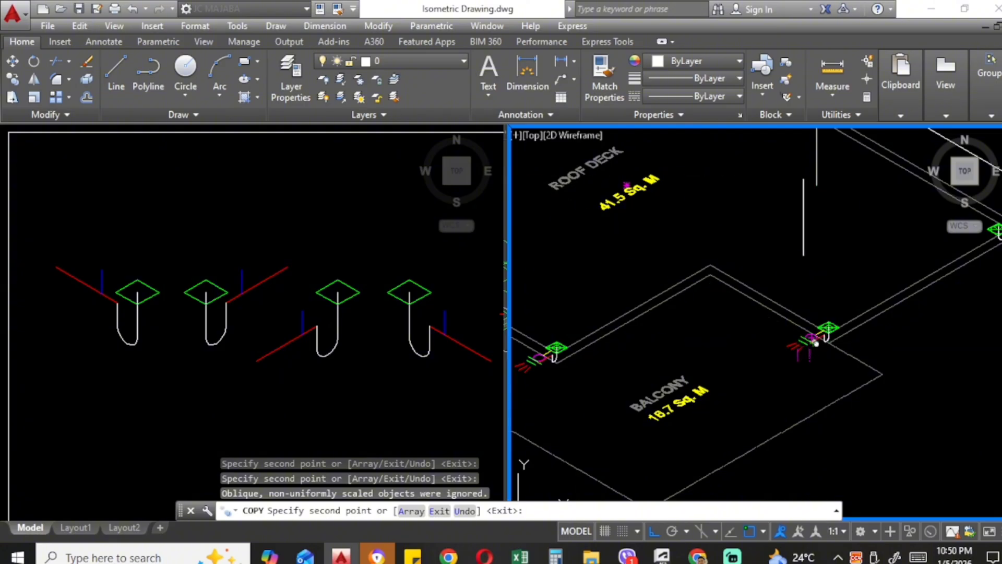
{"action": "scroll", "coordinate": [825, 368], "scroll_direction": "down", "scroll_amount": 3}
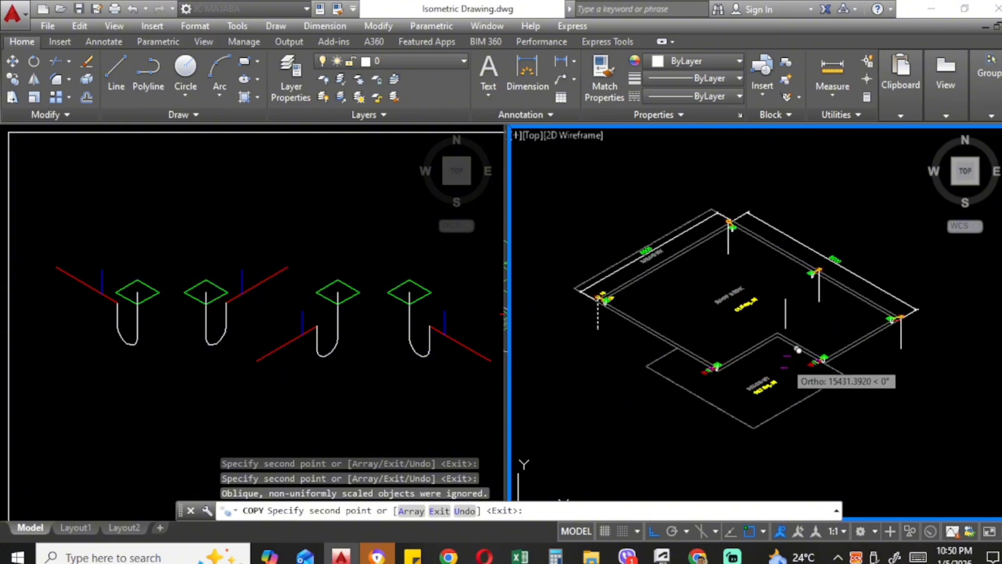
{"action": "scroll", "coordinate": [723, 372], "scroll_direction": "up", "scroll_amount": 4}
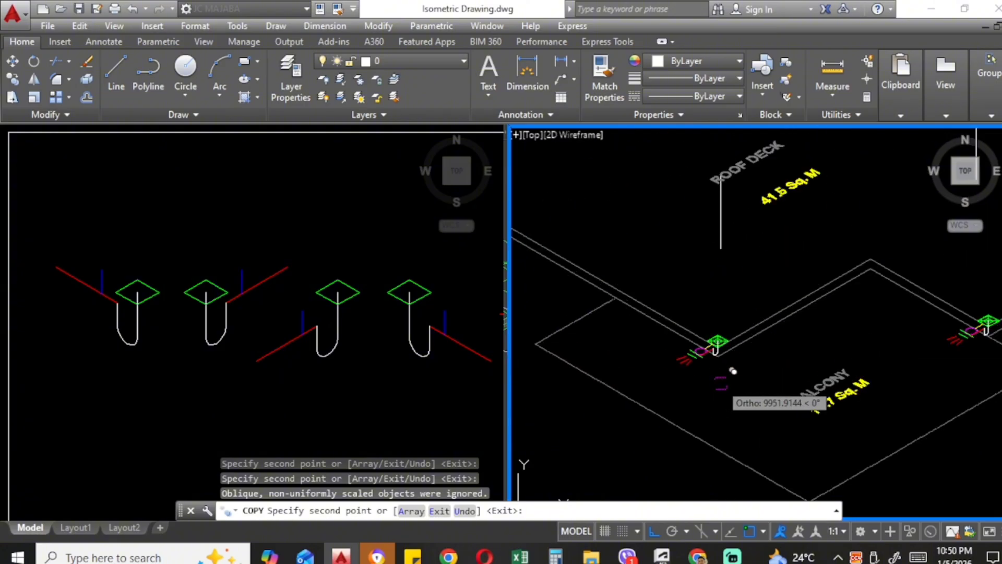
{"action": "scroll", "coordinate": [731, 345], "scroll_direction": "up", "scroll_amount": 3}
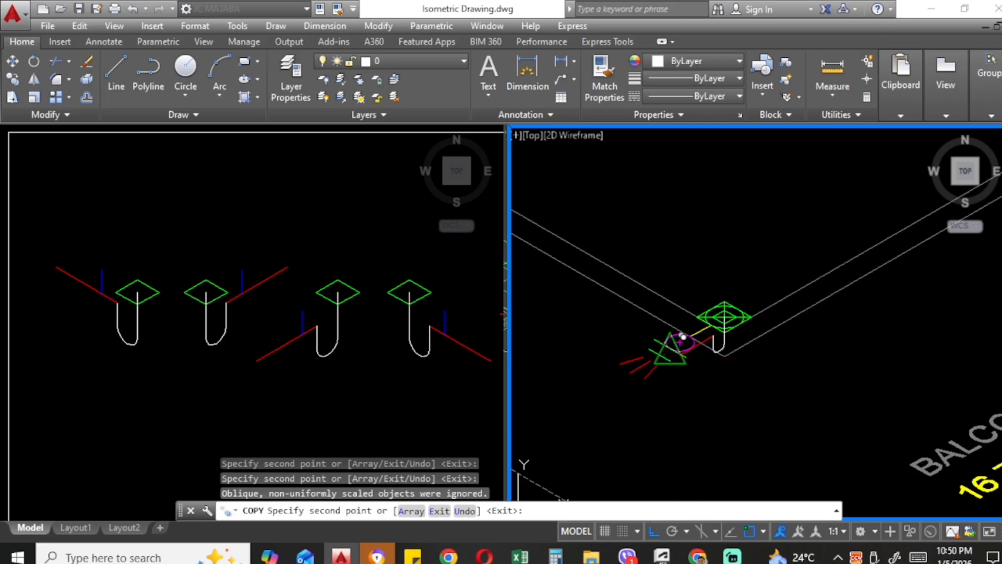
{"action": "left_click", "coordinate": [680, 343]}
{"action": "scroll", "coordinate": [704, 333], "scroll_direction": "down", "scroll_amount": 4}
{"action": "middle_click_drag", "start_coordinate": [887, 344], "coordinate": [746, 327]}
{"action": "scroll", "coordinate": [858, 305], "scroll_direction": "up", "scroll_amount": 2}
{"action": "scroll", "coordinate": [830, 282], "scroll_direction": "up", "scroll_amount": 5}
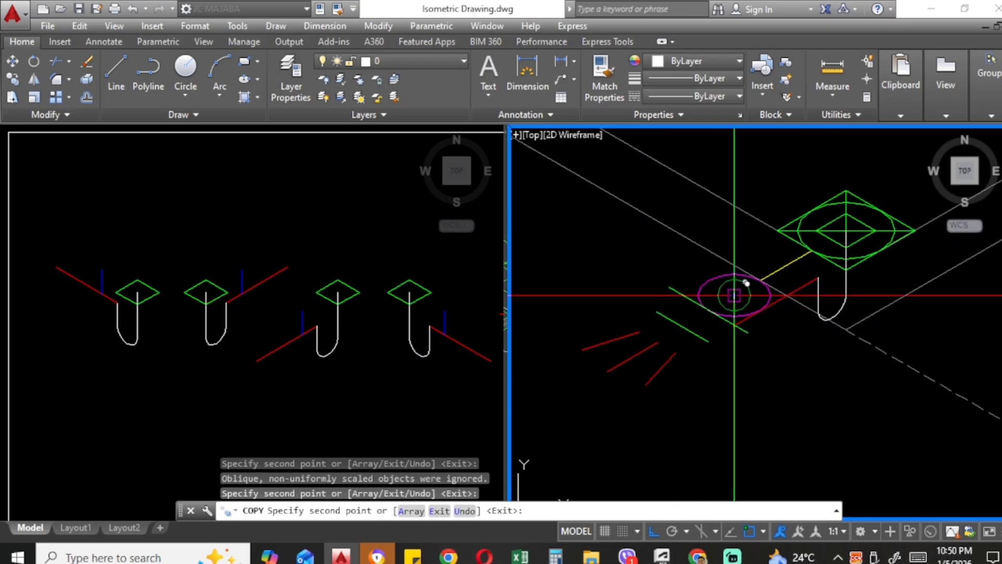
{"action": "key", "text": "Escape"}
{"action": "key", "text": "Escape"}
Step: Draw a short slanted polyline from the red drain pipe down to the vertical line at the right balcony downspout
{"action": "scroll", "coordinate": [790, 296], "scroll_direction": "down", "scroll_amount": 5}
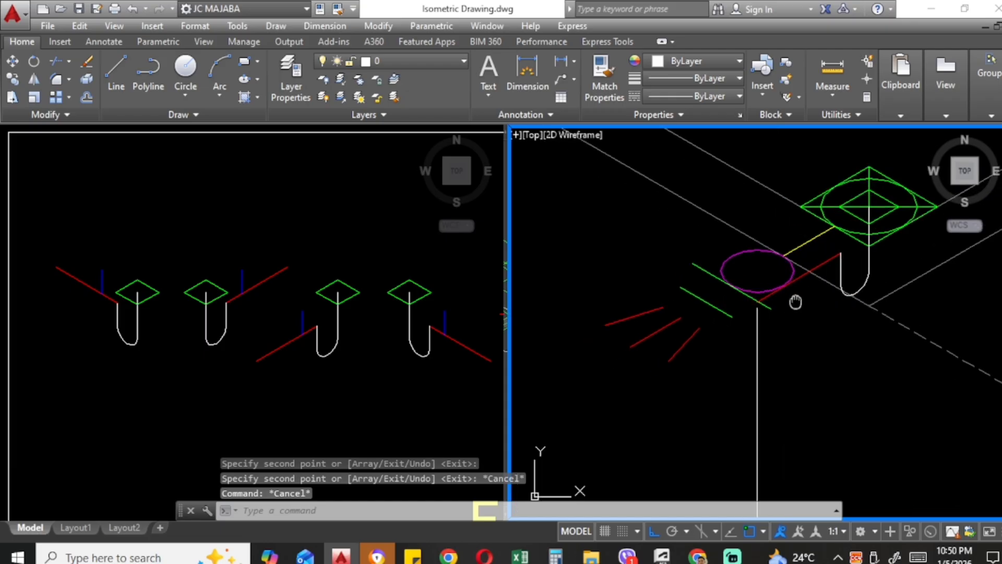
{"action": "type", "text": "pl"}
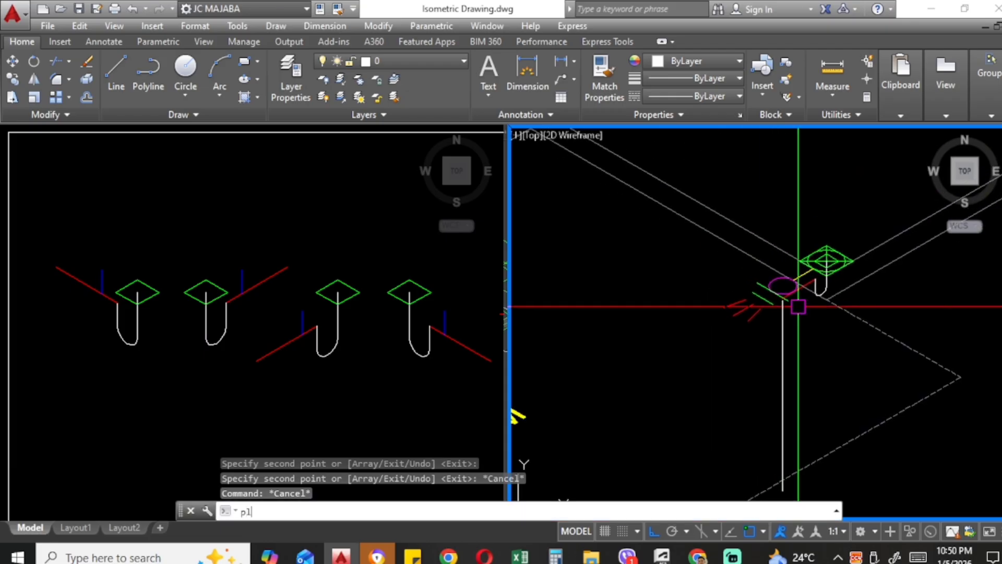
{"action": "key", "text": "Return"}
{"action": "scroll", "coordinate": [757, 305], "scroll_direction": "up", "scroll_amount": 5}
{"action": "left_click", "coordinate": [776, 272]}
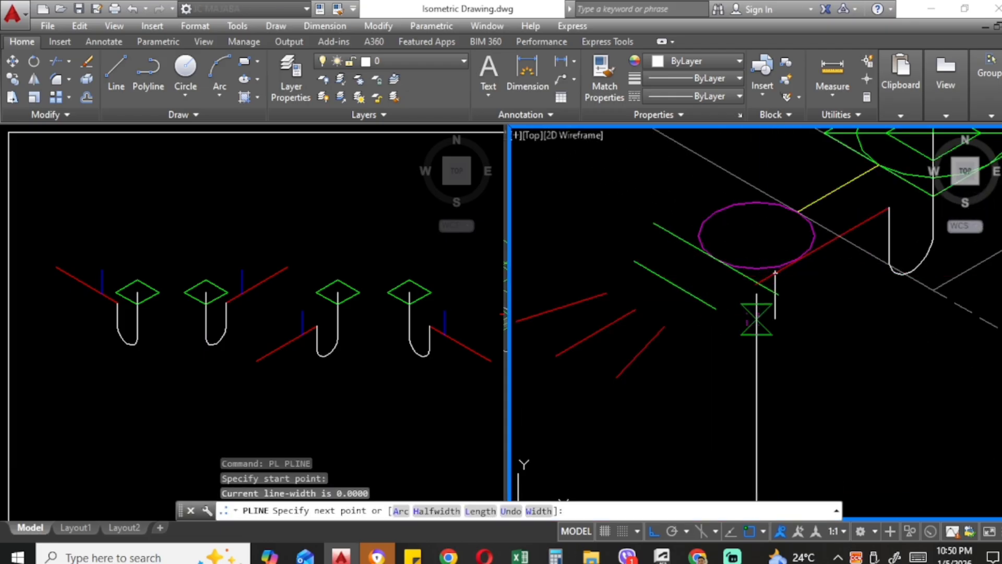
{"action": "left_click", "coordinate": [757, 320]}
{"action": "key", "text": "Escape"}
{"action": "key", "text": "Escape"}
Step: Stretch the lower end of the right balcony downspout's red drain pipe back to the start of the slanted polyline
{"action": "scroll", "coordinate": [785, 279], "scroll_direction": "up", "scroll_amount": 4}
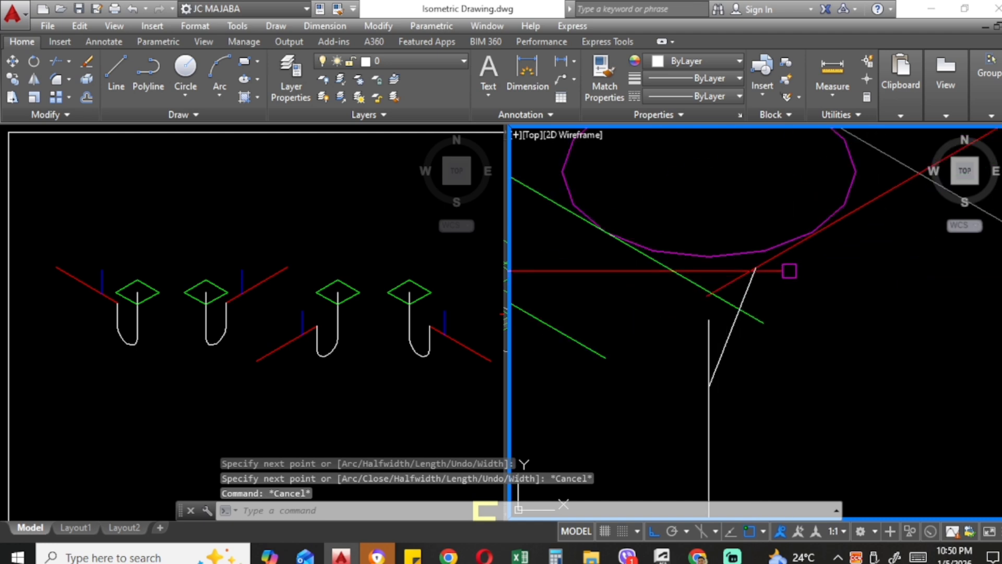
{"action": "left_click", "coordinate": [707, 296]}
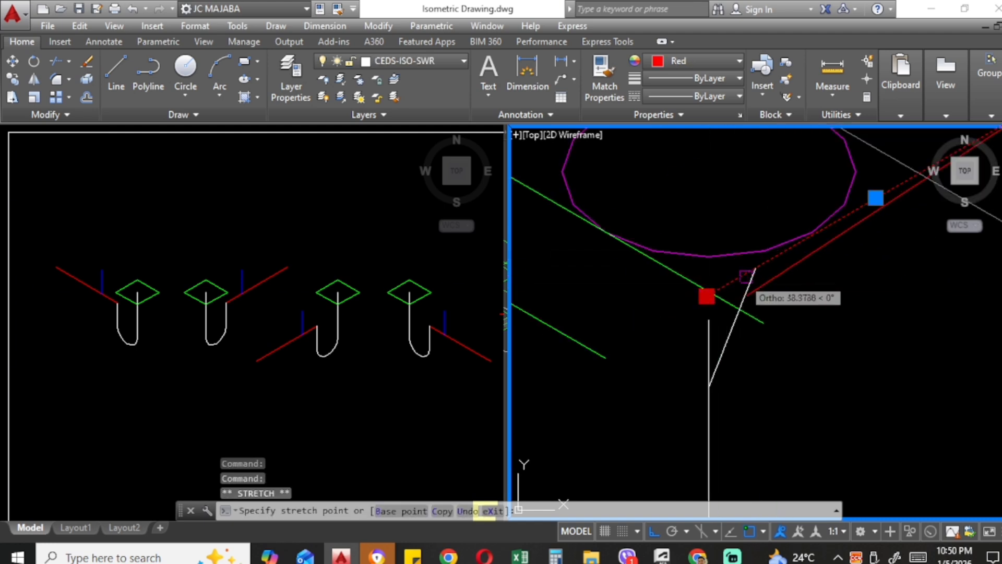
{"action": "left_click", "coordinate": [755, 268]}
{"action": "scroll", "coordinate": [788, 282], "scroll_direction": "down", "scroll_amount": 2}
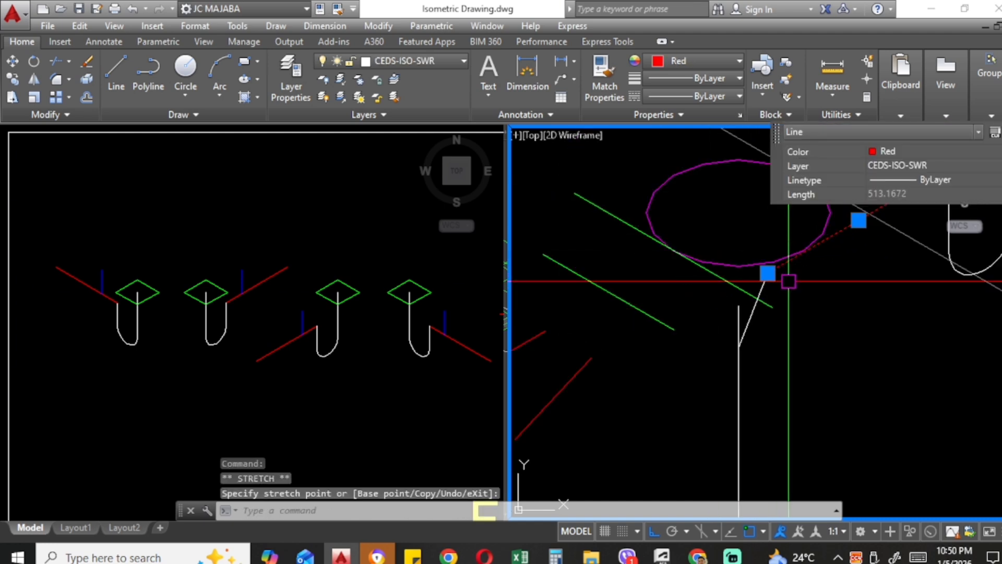
{"action": "scroll", "coordinate": [739, 322], "scroll_direction": "up", "scroll_amount": 2}
{"action": "key", "text": "Escape"}
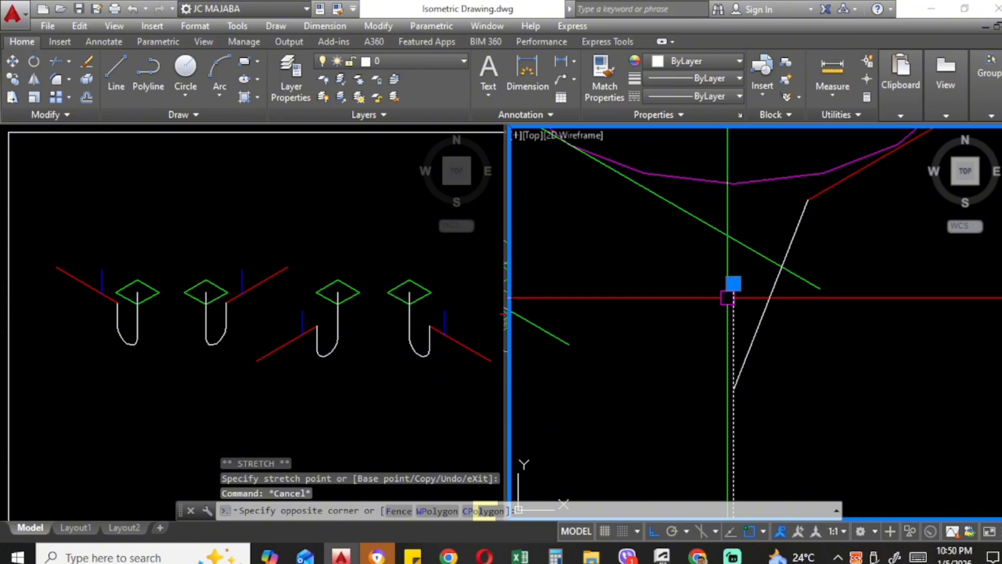
Step: Stretch the upper end of the right balcony downspout's vertical line down to meet the slanted polyline
{"action": "left_click", "coordinate": [727, 298]}
{"action": "left_click", "coordinate": [733, 283]}
{"action": "left_click", "coordinate": [733, 390]}
{"action": "scroll", "coordinate": [773, 326], "scroll_direction": "down", "scroll_amount": 10}
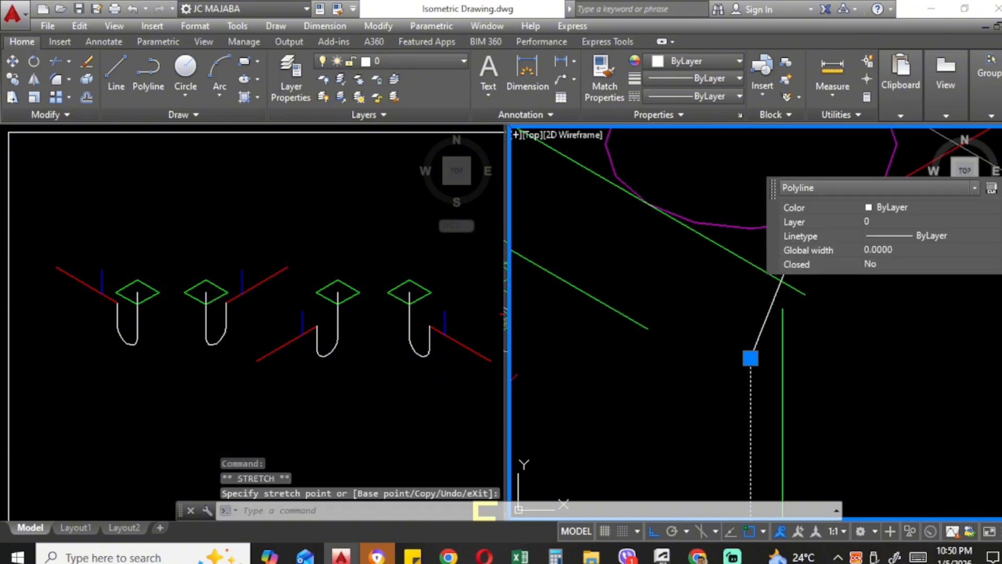
{"action": "key", "text": "Escape"}
Step: Examine the downspout lines around the balcony and bedrooms on the floor plan with the master bedroom
{"action": "scroll", "coordinate": [815, 346], "scroll_direction": "down", "scroll_amount": 2}
{"action": "middle_click_drag", "start_coordinate": [734, 337], "coordinate": [791, 320]}
{"action": "scroll", "coordinate": [731, 356], "scroll_direction": "up", "scroll_amount": 2}
{"action": "scroll", "coordinate": [770, 355], "scroll_direction": "down", "scroll_amount": 12}
{"action": "scroll", "coordinate": [653, 345], "scroll_direction": "up", "scroll_amount": 4}
{"action": "scroll", "coordinate": [665, 344], "scroll_direction": "up", "scroll_amount": 5}
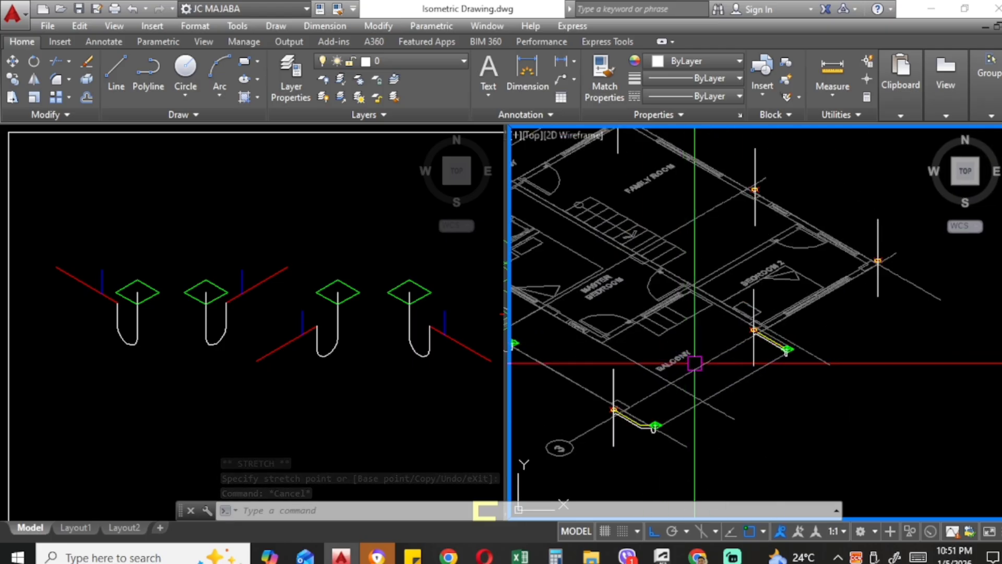
{"action": "scroll", "coordinate": [648, 365], "scroll_direction": "down", "scroll_amount": 5}
{"action": "scroll", "coordinate": [646, 363], "scroll_direction": "up", "scroll_amount": 5}
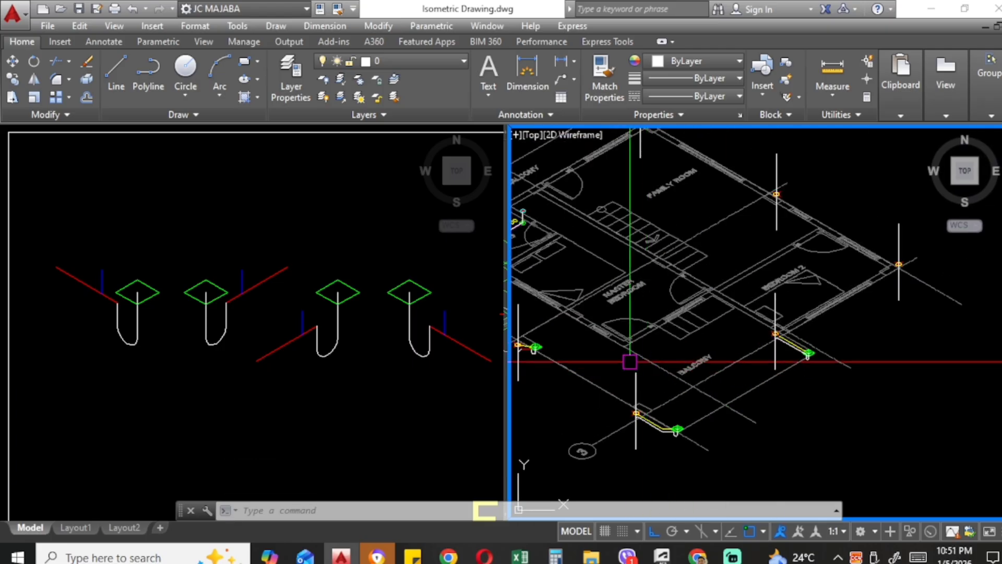
{"action": "scroll", "coordinate": [640, 368], "scroll_direction": "down", "scroll_amount": 5}
Step: Draw a short slanted polyline between the red drain pipe and the vertical line at the left balcony downspout
{"action": "scroll", "coordinate": [804, 390], "scroll_direction": "up", "scroll_amount": 8}
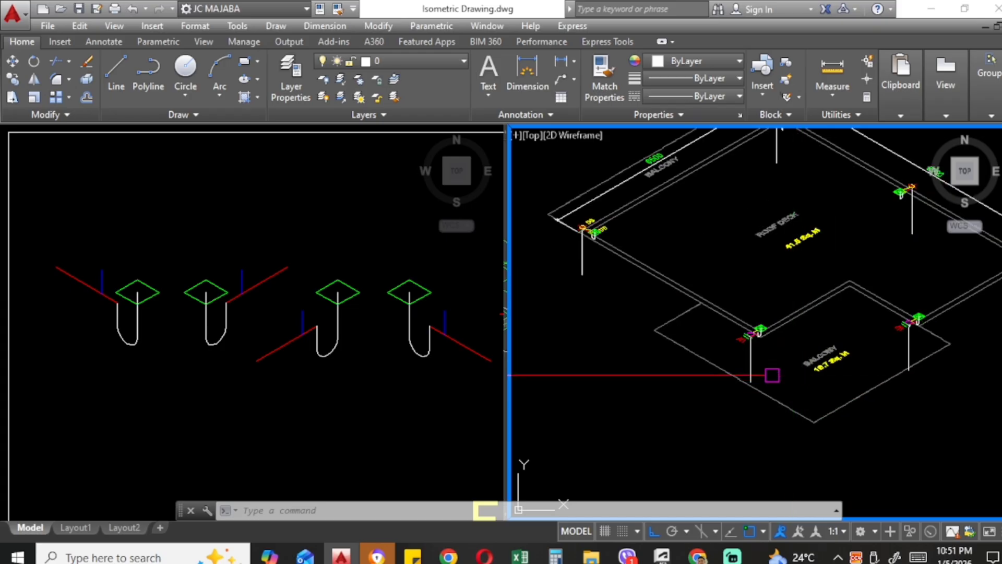
{"action": "scroll", "coordinate": [733, 265], "scroll_direction": "up", "scroll_amount": 1}
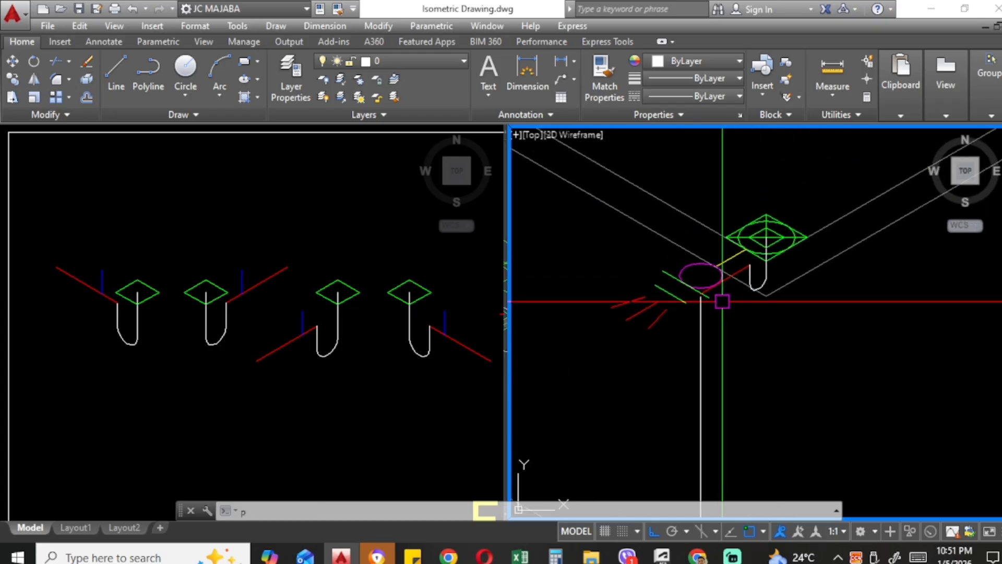
{"action": "type", "text": "l"}
{"action": "key", "text": "Return"}
{"action": "scroll", "coordinate": [678, 292], "scroll_direction": "up", "scroll_amount": 2}
{"action": "left_click", "coordinate": [676, 308]}
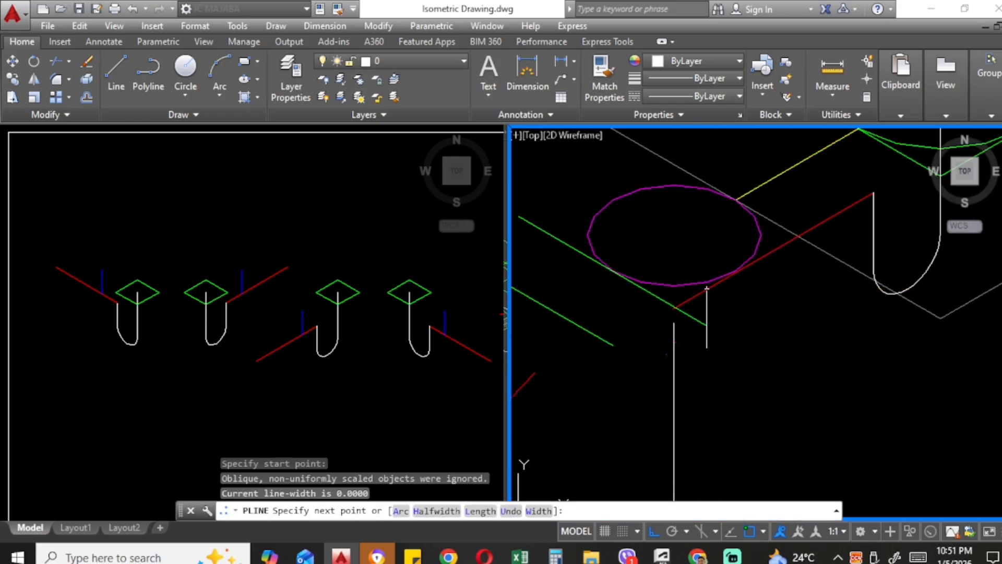
{"action": "left_click", "coordinate": [708, 288]}
{"action": "key", "text": "Escape"}
Step: Stretch the lower end of the left balcony downspout's red drain pipe back to the upper end of its slanted polyline
{"action": "scroll", "coordinate": [694, 293], "scroll_direction": "up", "scroll_amount": 3}
{"action": "left_click", "coordinate": [655, 324]}
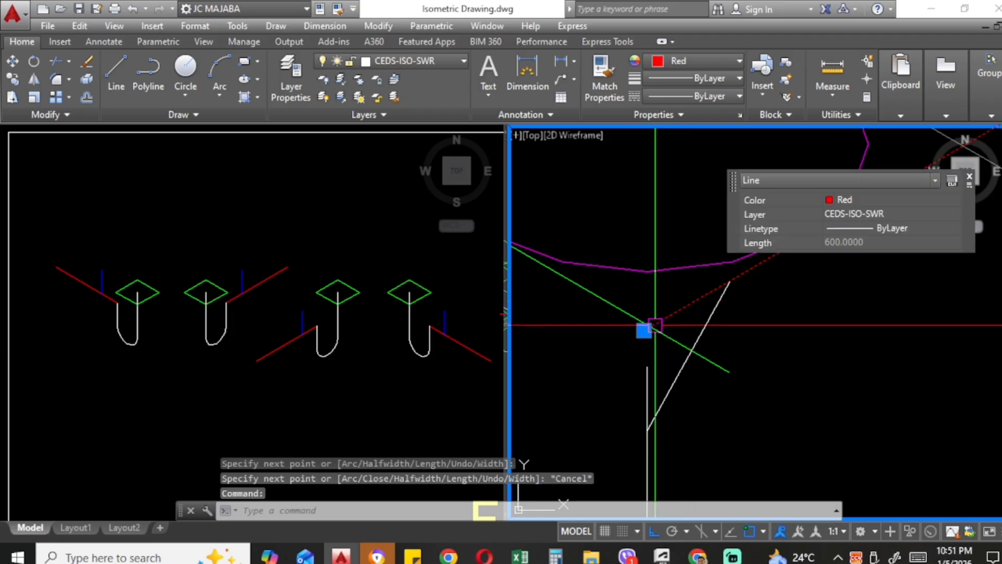
{"action": "left_click", "coordinate": [644, 330]}
{"action": "left_click", "coordinate": [731, 280]}
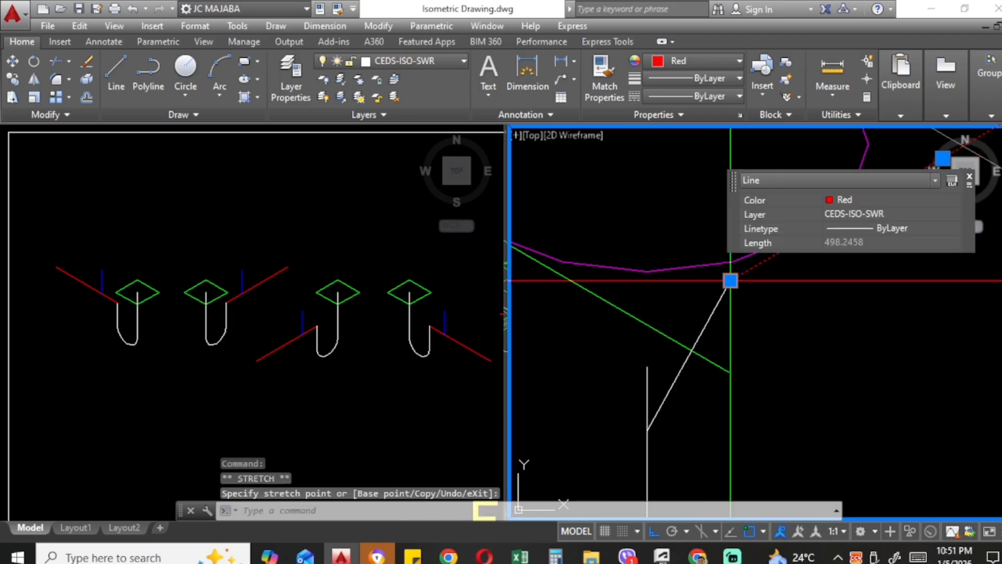
{"action": "key", "text": "Escape"}
{"action": "scroll", "coordinate": [700, 308], "scroll_direction": "down", "scroll_amount": 3}
Step: Stretch the upper end of the left balcony downspout's vertical line down to meet its slanted polyline
{"action": "left_click", "coordinate": [682, 330]}
{"action": "key", "text": "Escape"}
{"action": "scroll", "coordinate": [668, 328], "scroll_direction": "up", "scroll_amount": 3}
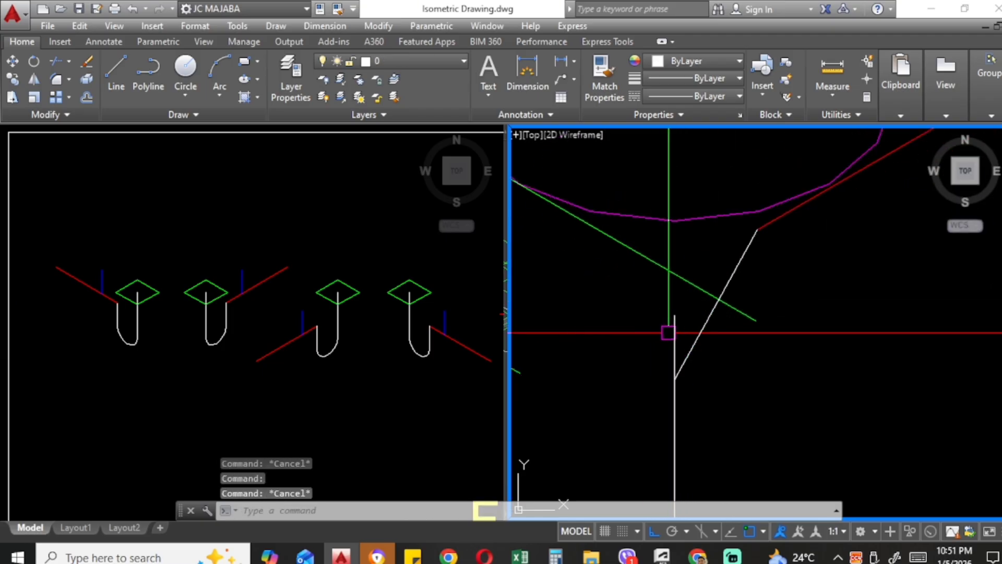
{"action": "left_click", "coordinate": [674, 315]}
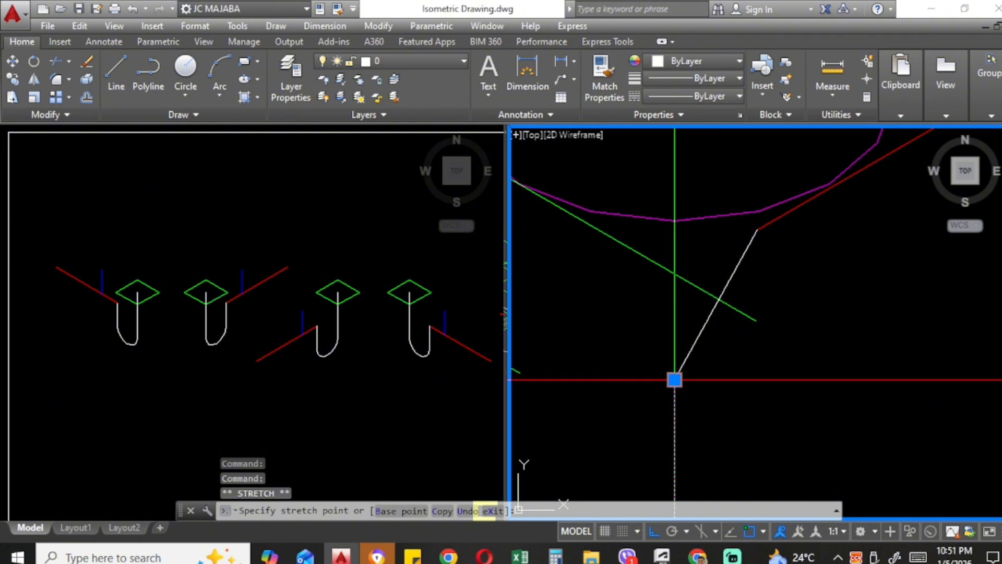
{"action": "left_click", "coordinate": [674, 379]}
{"action": "scroll", "coordinate": [673, 334], "scroll_direction": "down", "scroll_amount": 5}
{"action": "key", "text": "Escape"}
{"action": "key", "text": "Escape"}
Step: Compare the balcony downspout lines on the roof deck block with the downspout positions on the master bedroom floor plan
{"action": "scroll", "coordinate": [693, 271], "scroll_direction": "down", "scroll_amount": 4}
{"action": "scroll", "coordinate": [705, 273], "scroll_direction": "up", "scroll_amount": 4}
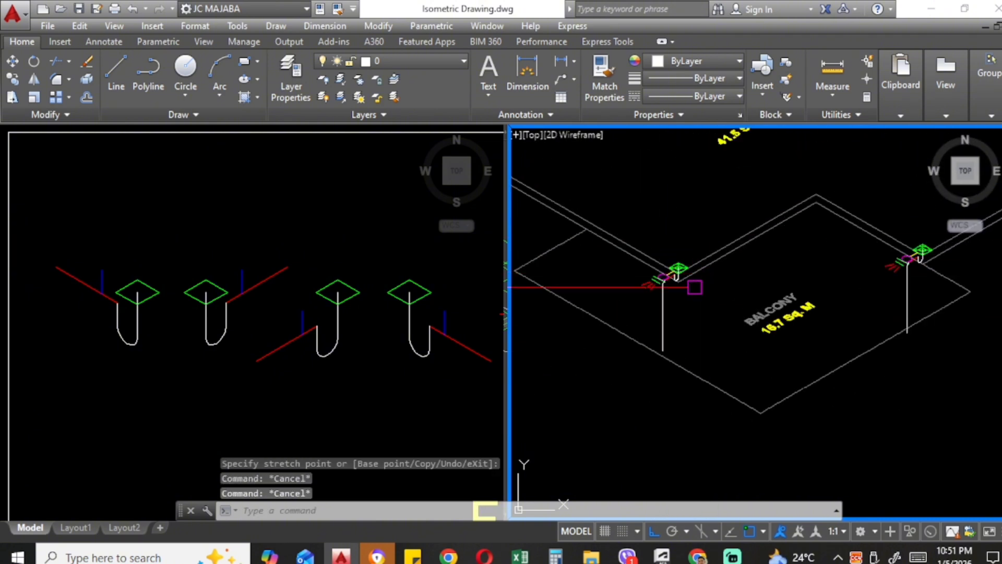
{"action": "scroll", "coordinate": [809, 333], "scroll_direction": "down", "scroll_amount": 2}
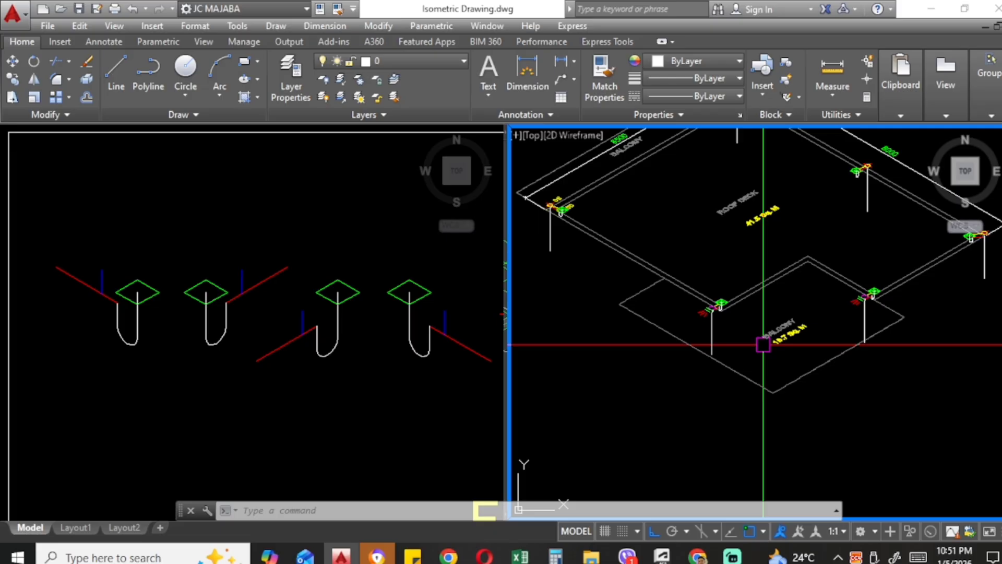
{"action": "scroll", "coordinate": [754, 308], "scroll_direction": "down", "scroll_amount": 5}
{"action": "scroll", "coordinate": [705, 334], "scroll_direction": "up", "scroll_amount": 10}
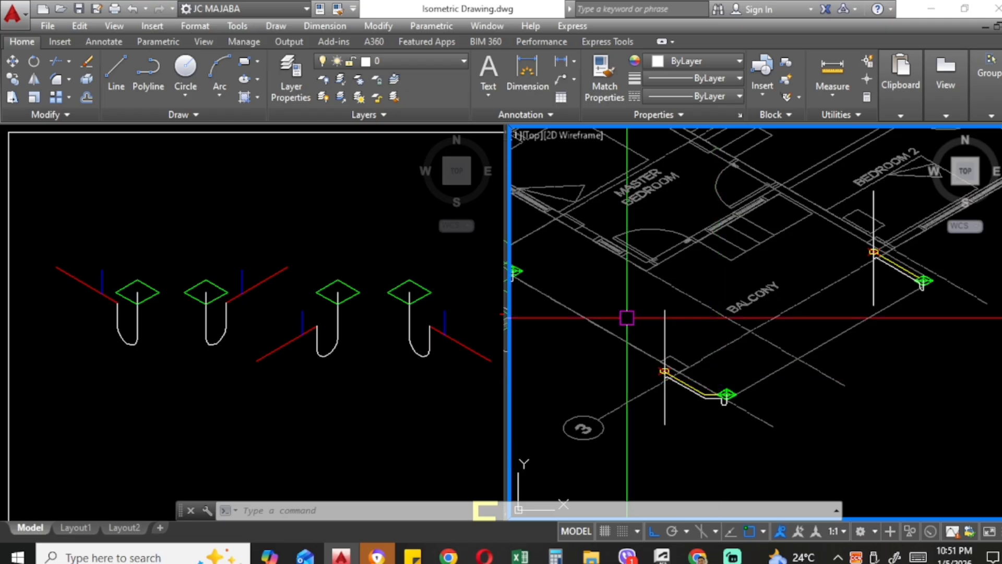
{"action": "middle_click_drag", "start_coordinate": [627, 318], "coordinate": [682, 337]}
{"action": "scroll", "coordinate": [619, 274], "scroll_direction": "up", "scroll_amount": 3}
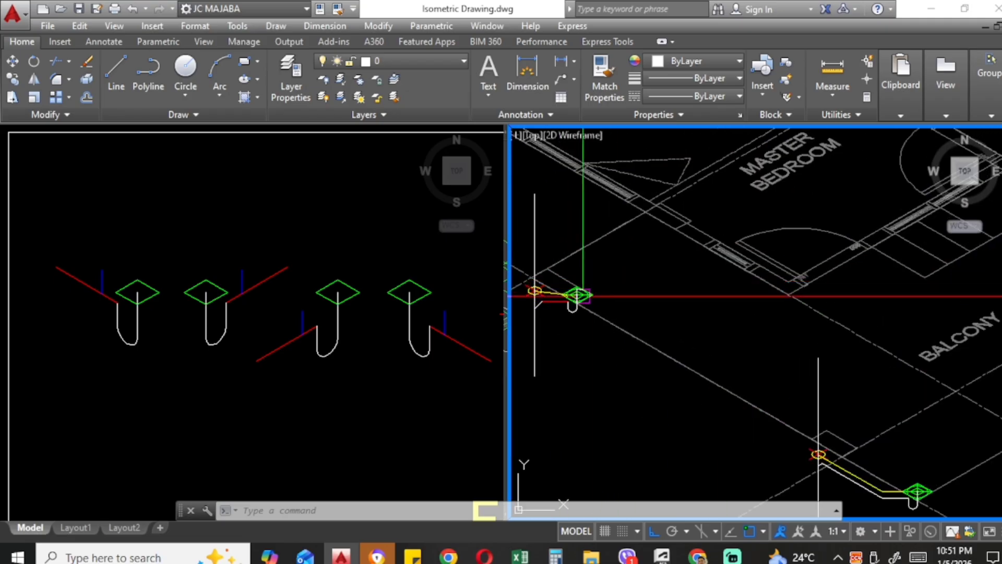
{"action": "scroll", "coordinate": [585, 295], "scroll_direction": "down", "scroll_amount": 10}
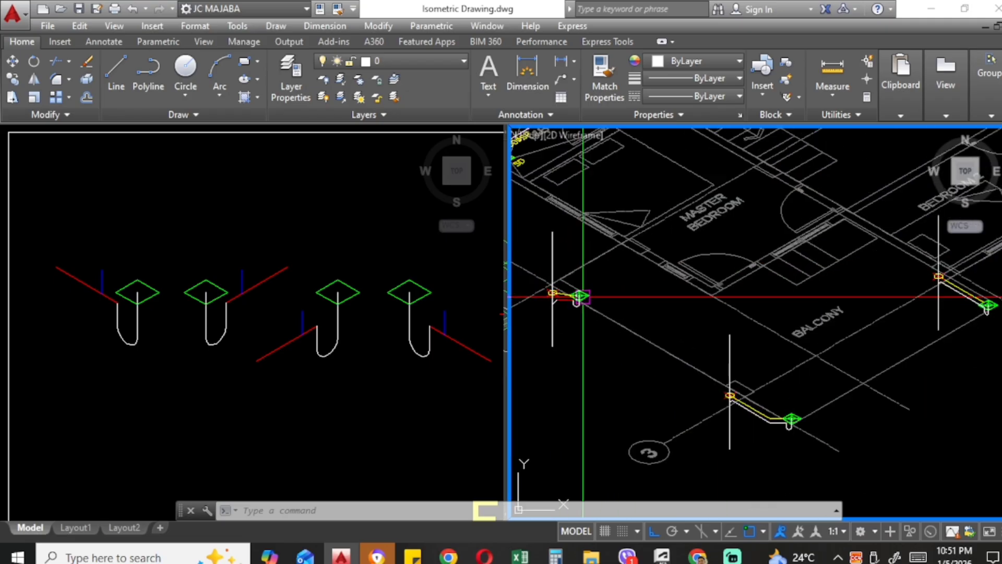
{"action": "middle_click_drag", "start_coordinate": [887, 360], "coordinate": [787, 339]}
{"action": "scroll", "coordinate": [775, 338], "scroll_direction": "up", "scroll_amount": 9}
{"action": "middle_click_drag", "start_coordinate": [721, 339], "coordinate": [716, 356]}
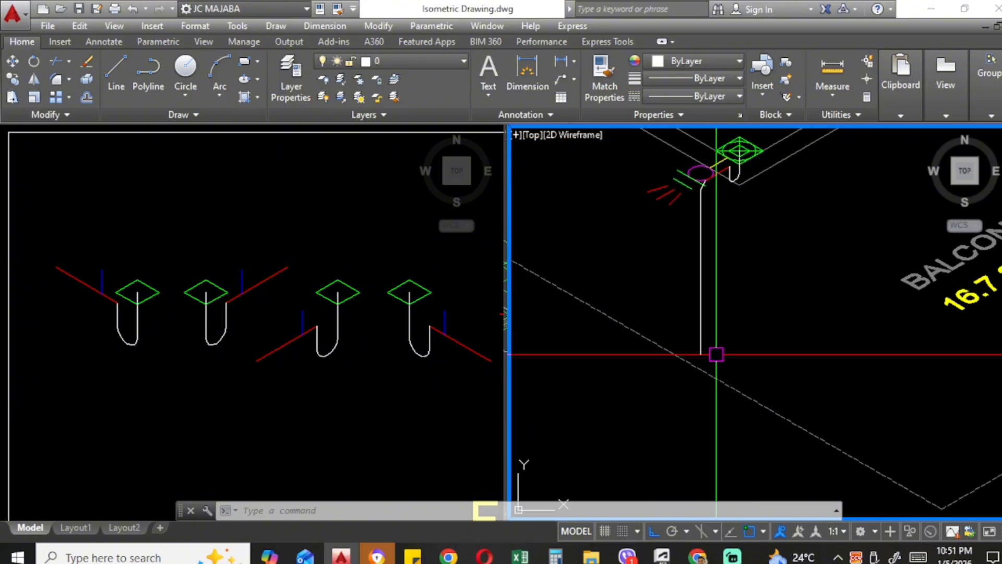
{"action": "type", "text": "pl"}
{"action": "key", "text": "Return"}
{"action": "scroll", "coordinate": [697, 356], "scroll_direction": "up", "scroll_amount": 2}
{"action": "key", "text": "Escape"}
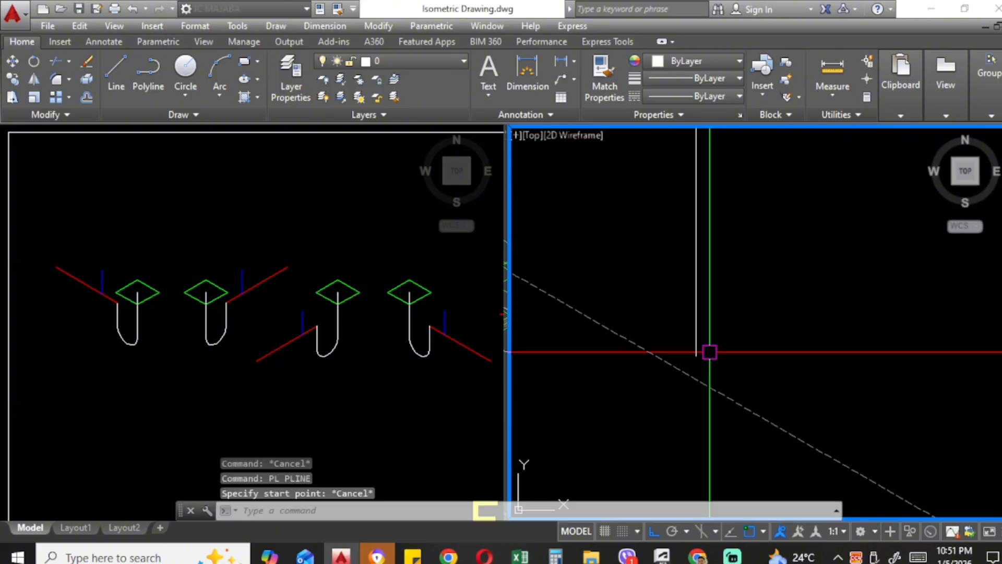
Step: Set the drafting snap type to Isometric snap
{"action": "type", "text": "o"}
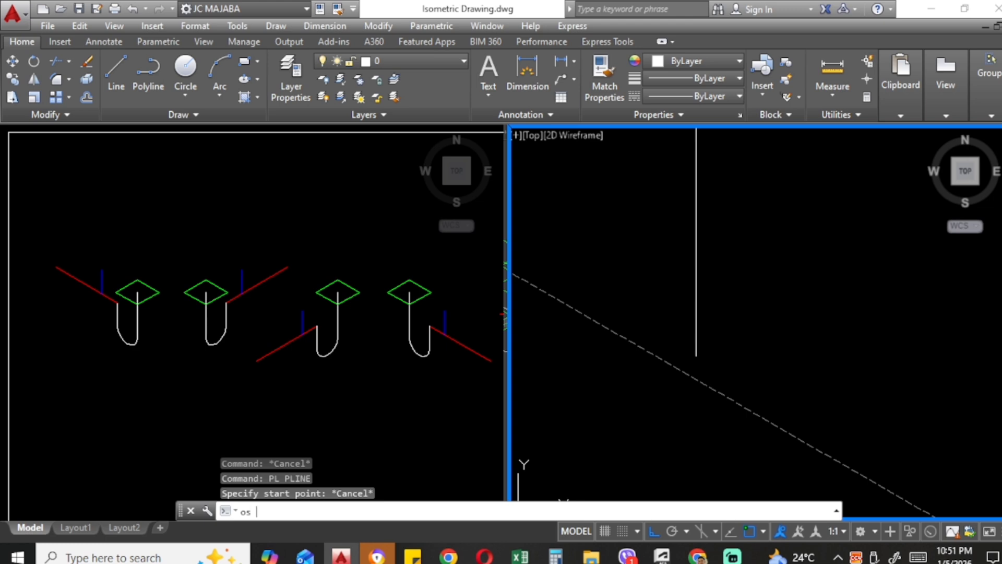
{"action": "type", "text": "s"}
{"action": "key", "text": "Return"}
{"action": "left_click", "coordinate": [375, 146]}
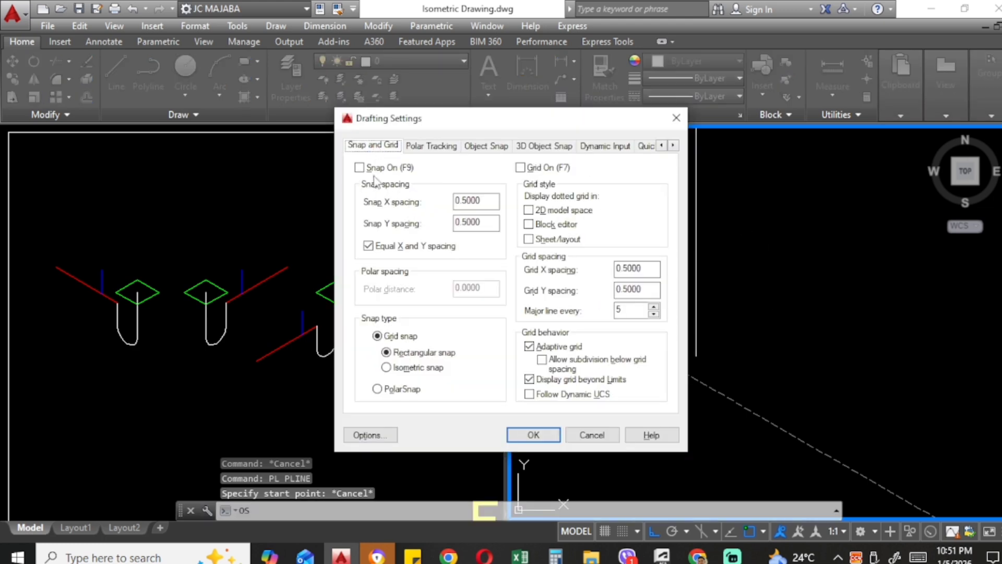
{"action": "left_click", "coordinate": [513, 438]}
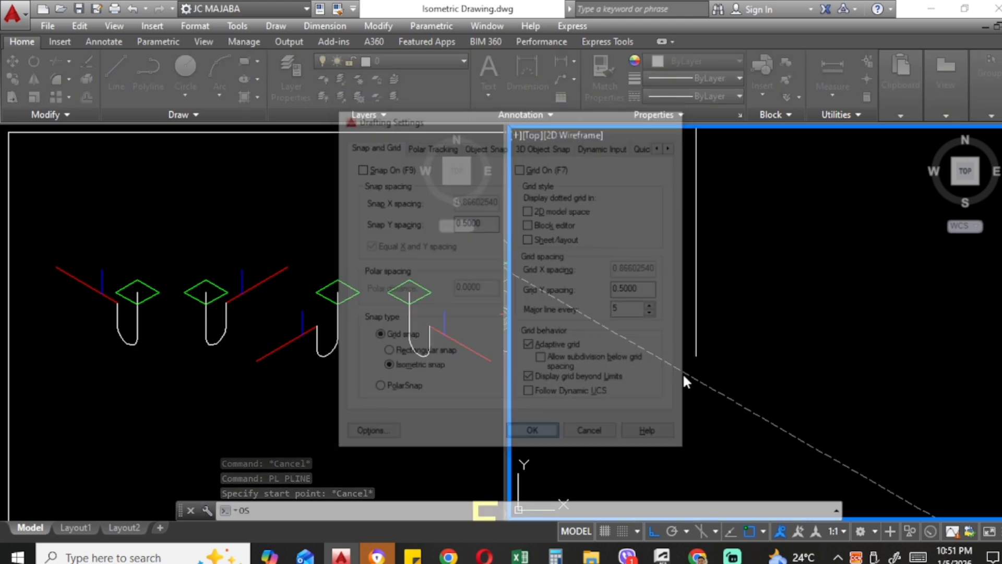
Step: Draw a short isometric polyline from the lower end of the left balcony downspout's vertical line down-left
{"action": "type", "text": "pl"}
{"action": "key", "text": "Return"}
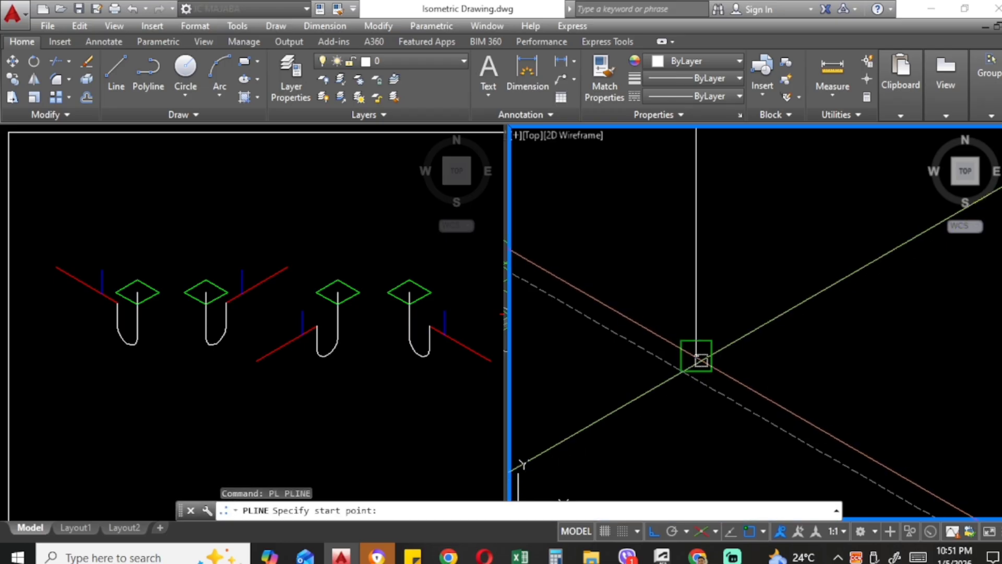
{"action": "left_click", "coordinate": [698, 359]}
{"action": "left_click", "coordinate": [671, 374]}
{"action": "key", "text": "Escape"}
{"action": "scroll", "coordinate": [644, 364], "scroll_direction": "down", "scroll_amount": 5}
{"action": "scroll", "coordinate": [645, 363], "scroll_direction": "down", "scroll_amount": 2}
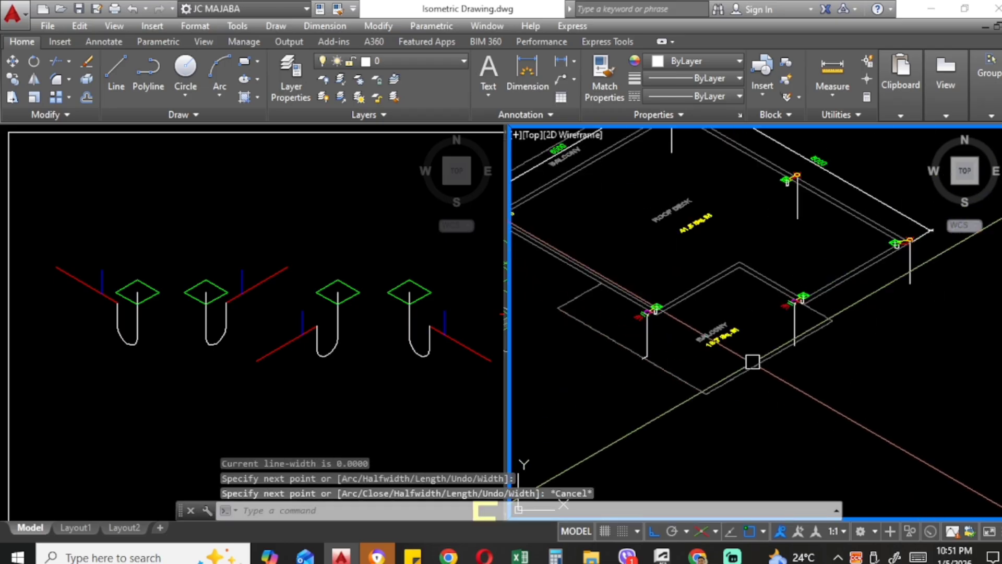
Step: Draw a short isometric polyline about 390 units long, down-left at 210°, from partway down the right balcony downspout's vertical line
{"action": "scroll", "coordinate": [783, 346], "scroll_direction": "up", "scroll_amount": 2}
{"action": "key", "text": "Return"}
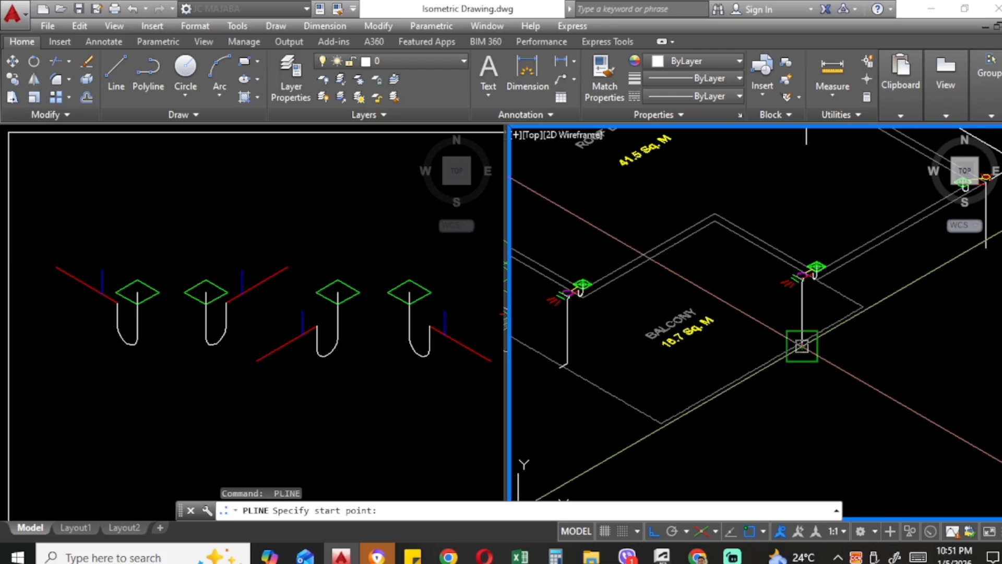
{"action": "scroll", "coordinate": [803, 292], "scroll_direction": "up", "scroll_amount": 2}
{"action": "left_click", "coordinate": [803, 292]}
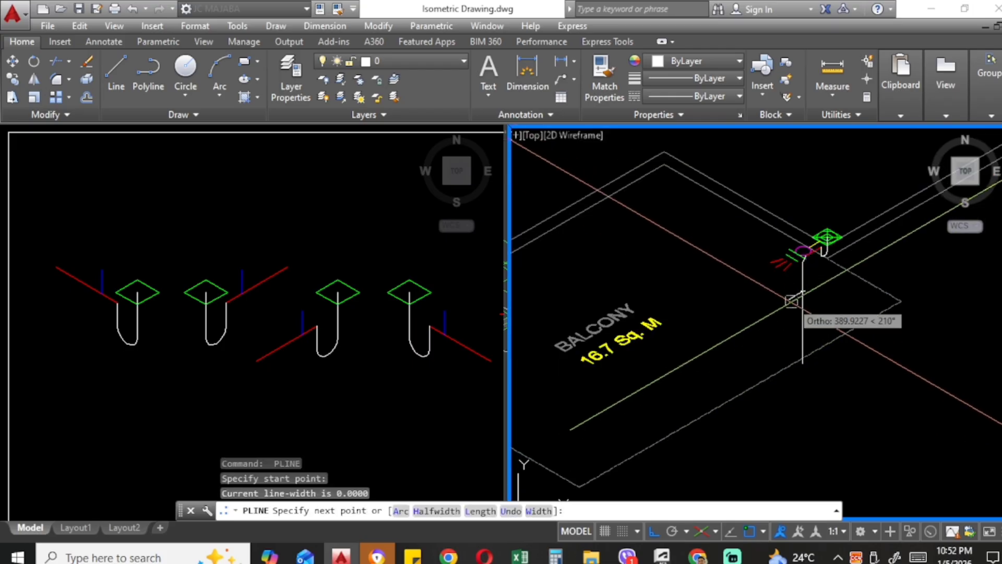
{"action": "left_click", "coordinate": [790, 300]}
{"action": "key", "text": "Escape"}
{"action": "key", "text": "Escape"}
Step: Shorten the right balcony downspout's vertical line so its lower end meets the start of the short isometric polyline
{"action": "left_click", "coordinate": [805, 324]}
{"action": "left_click", "coordinate": [802, 363]}
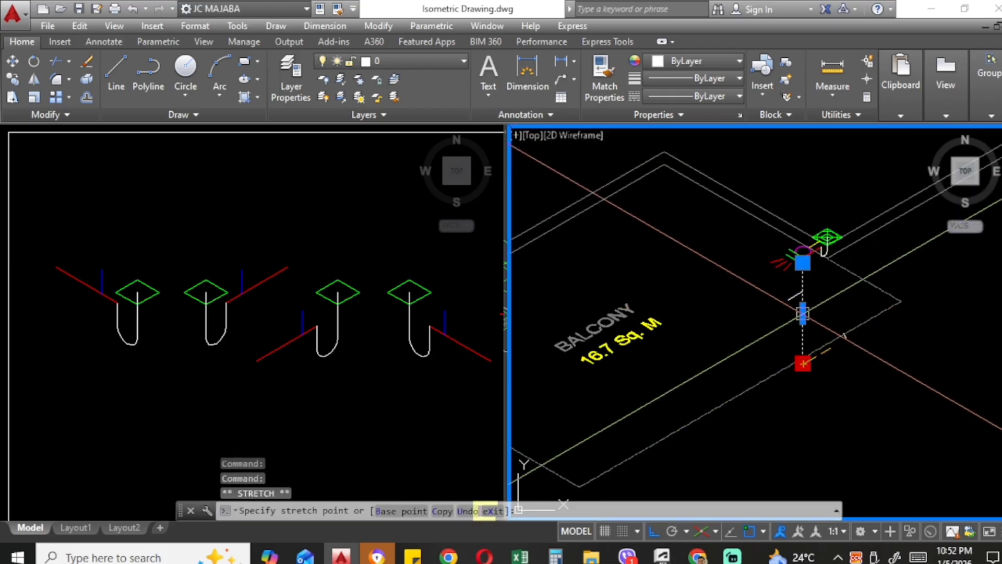
{"action": "left_click", "coordinate": [803, 291]}
{"action": "key", "text": "Escape"}
Step: Shorten the left balcony downspout's vertical line by stretching its lower end upward
{"action": "scroll", "coordinate": [833, 308], "scroll_direction": "down", "scroll_amount": 2}
{"action": "middle_click_drag", "start_coordinate": [718, 321], "coordinate": [820, 315]}
{"action": "scroll", "coordinate": [679, 360], "scroll_direction": "up", "scroll_amount": 5}
{"action": "left_click", "coordinate": [674, 349]}
{"action": "scroll", "coordinate": [685, 362], "scroll_direction": "down", "scroll_amount": 2}
{"action": "key", "text": "Escape"}
{"action": "left_click", "coordinate": [675, 339]}
{"action": "left_click", "coordinate": [675, 363]}
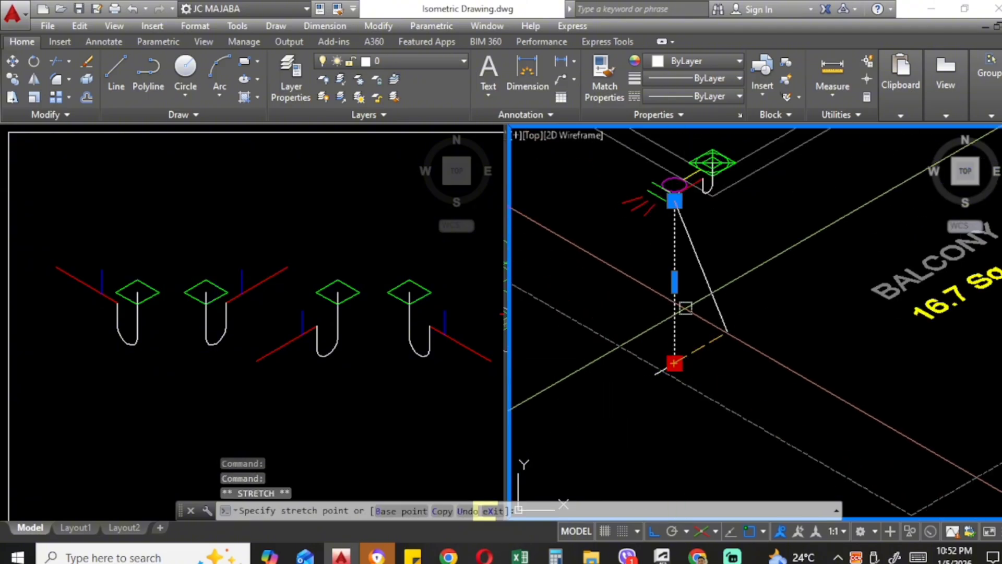
{"action": "left_click", "coordinate": [675, 230]}
{"action": "key", "text": "Escape"}
{"action": "key", "text": "Escape"}
Step: Move the left downspout's short isometric polyline up to the lower end of the shortened vertical line
{"action": "left_click", "coordinate": [666, 361]}
{"action": "type", "text": "m"}
{"action": "key", "text": "Return"}
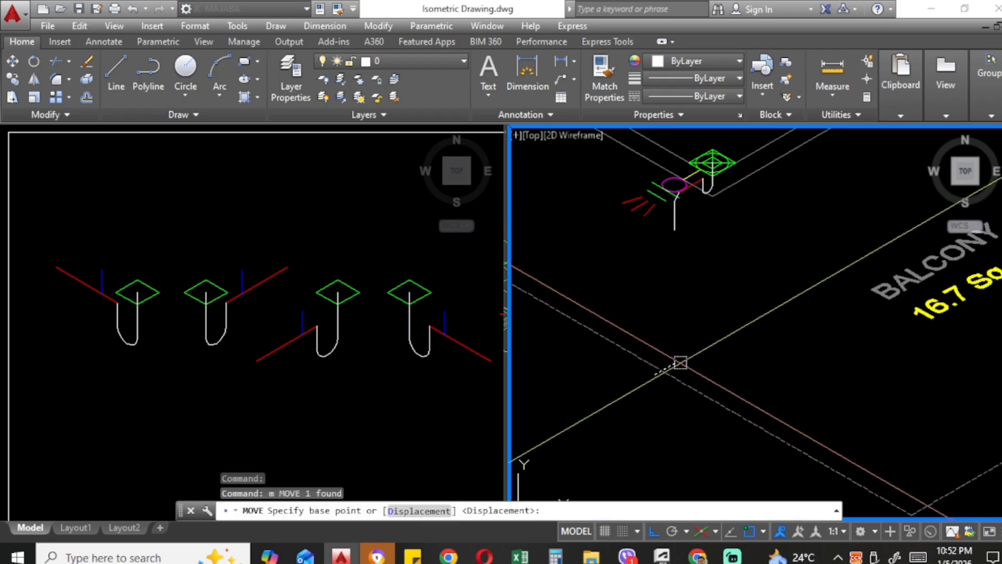
{"action": "left_click", "coordinate": [679, 362]}
{"action": "key", "text": "Escape"}
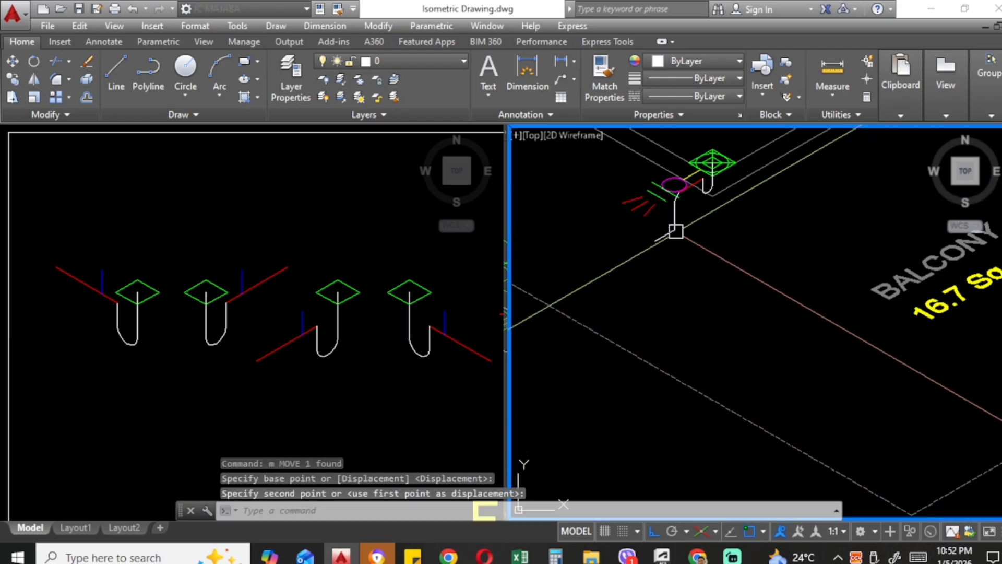
Step: Draw a tick polyline about 105 units long at 330° from the free end of the left balcony downspout's offset line
{"action": "scroll", "coordinate": [729, 349], "scroll_direction": "down", "scroll_amount": 5}
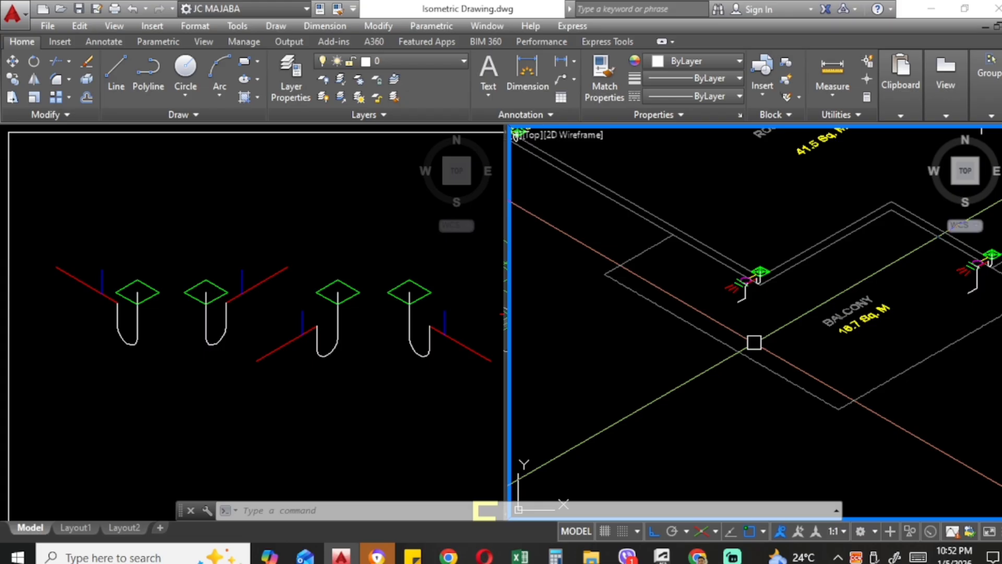
{"action": "scroll", "coordinate": [755, 342], "scroll_direction": "down", "scroll_amount": 5}
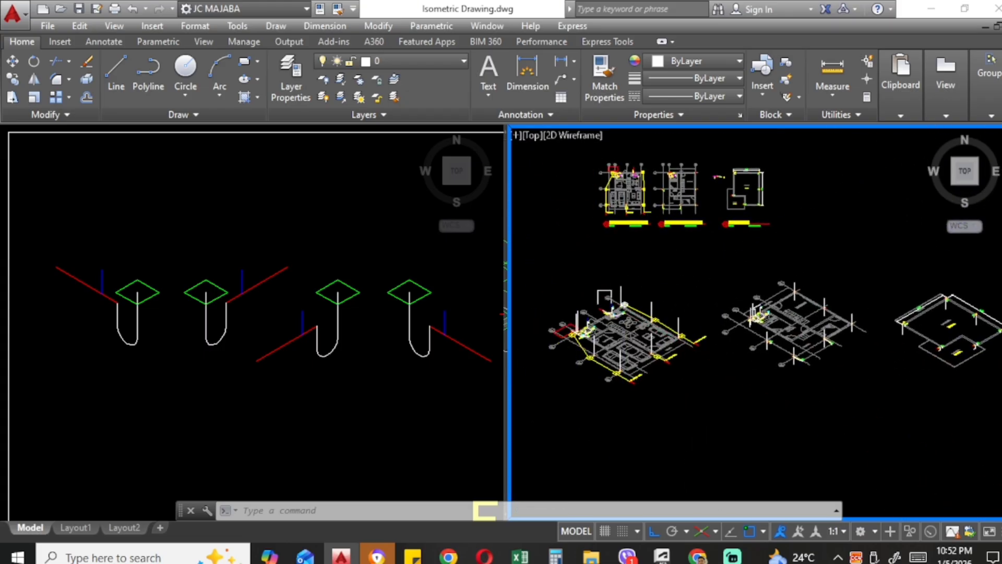
{"action": "scroll", "coordinate": [595, 298], "scroll_direction": "up", "scroll_amount": 5}
{"action": "scroll", "coordinate": [710, 274], "scroll_direction": "down", "scroll_amount": 5}
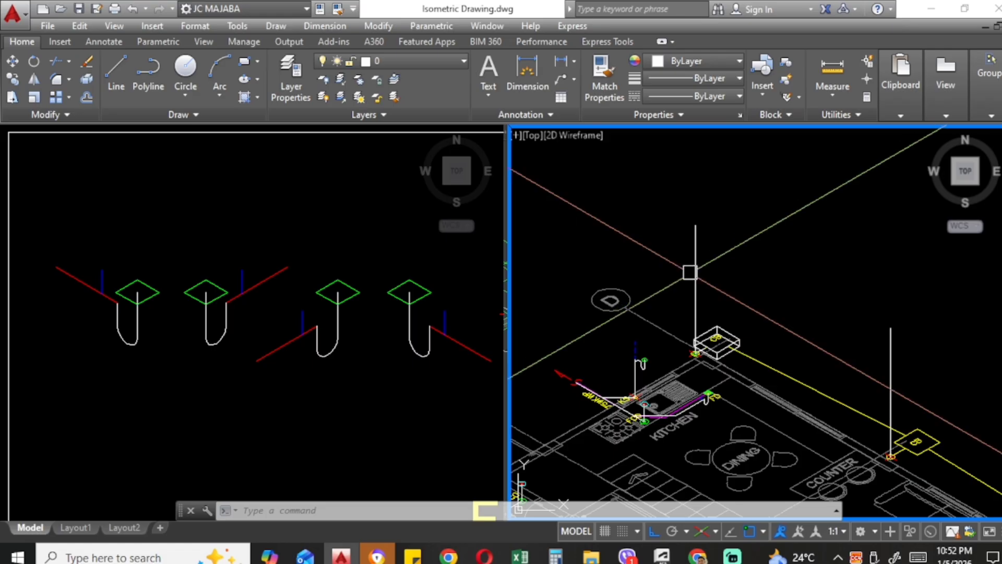
{"action": "scroll", "coordinate": [976, 324], "scroll_direction": "up", "scroll_amount": 5}
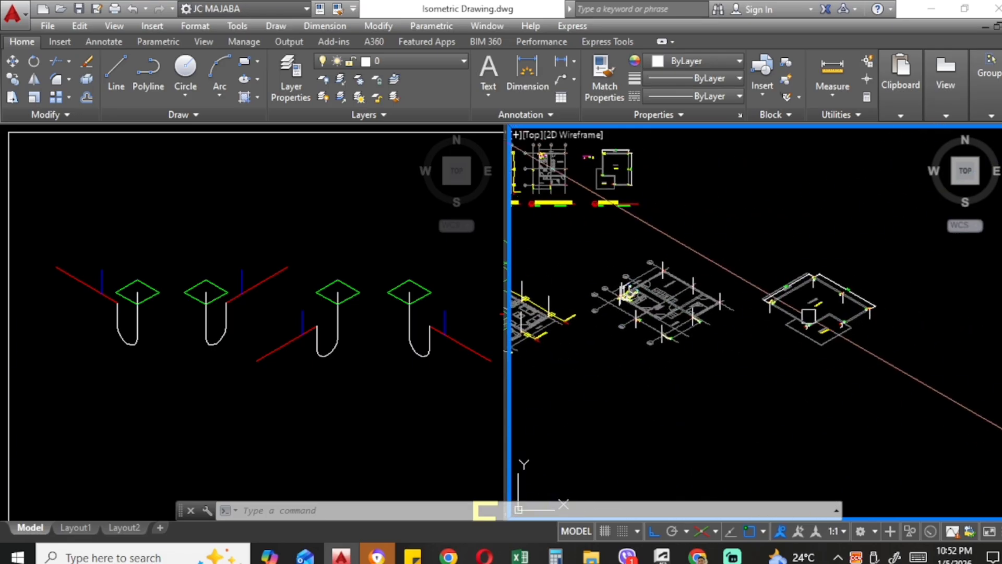
{"action": "scroll", "coordinate": [741, 377], "scroll_direction": "up", "scroll_amount": 6}
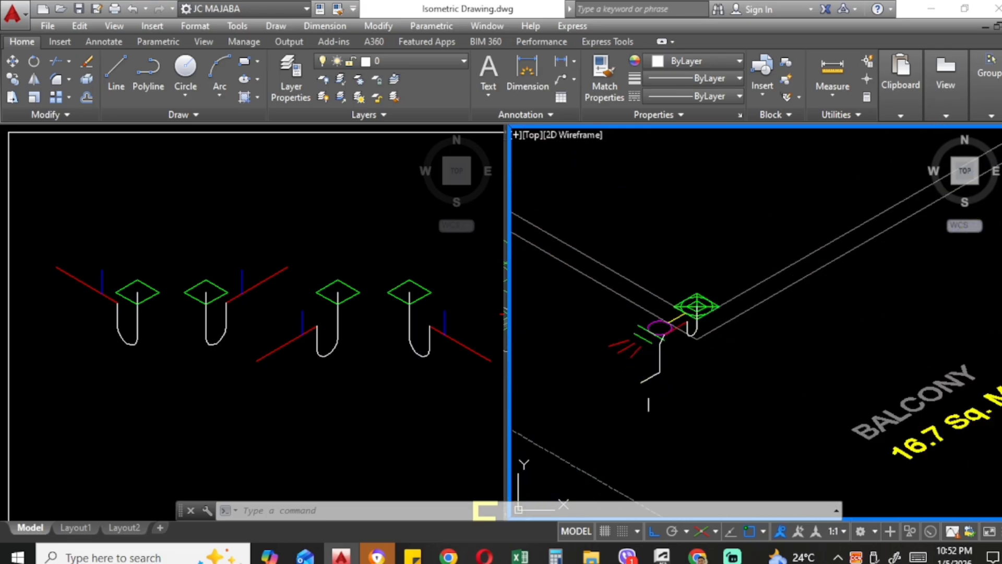
{"action": "type", "text": "pl"}
{"action": "key", "text": "Return"}
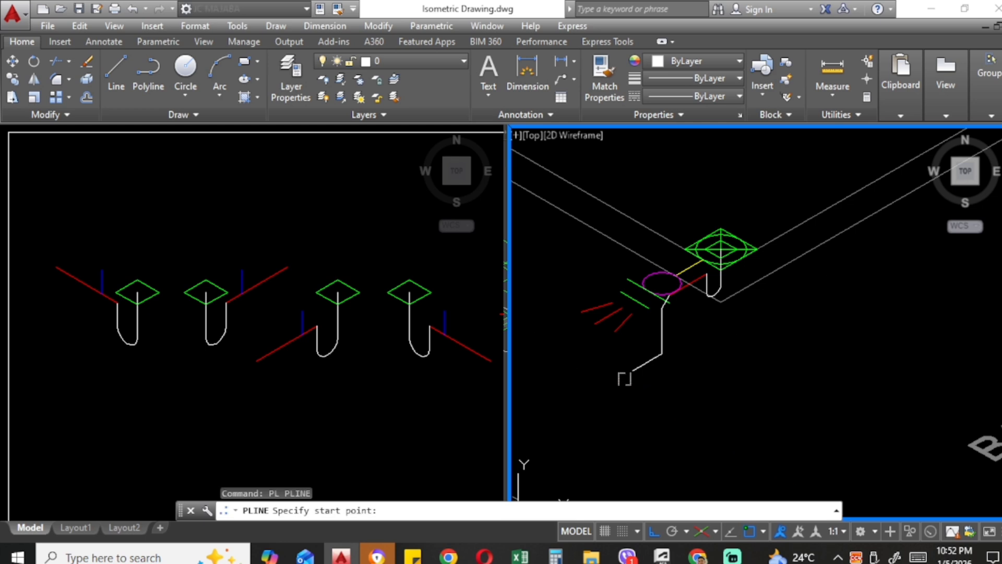
{"action": "scroll", "coordinate": [642, 376], "scroll_direction": "up", "scroll_amount": 2}
{"action": "left_click", "coordinate": [649, 366]}
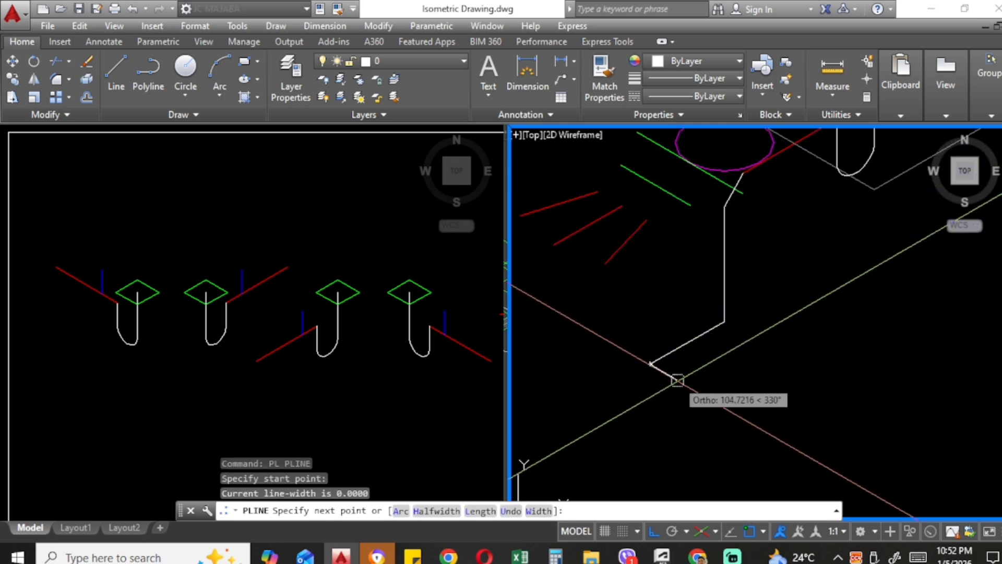
{"action": "left_click", "coordinate": [677, 380]}
{"action": "key", "text": "Escape"}
{"action": "key", "text": "Escape"}
Step: Move the tick polyline by its midpoint so it is centred on the end of the left downspout's offset line
{"action": "left_click", "coordinate": [675, 373]}
{"action": "type", "text": "m"}
{"action": "key", "text": "Return"}
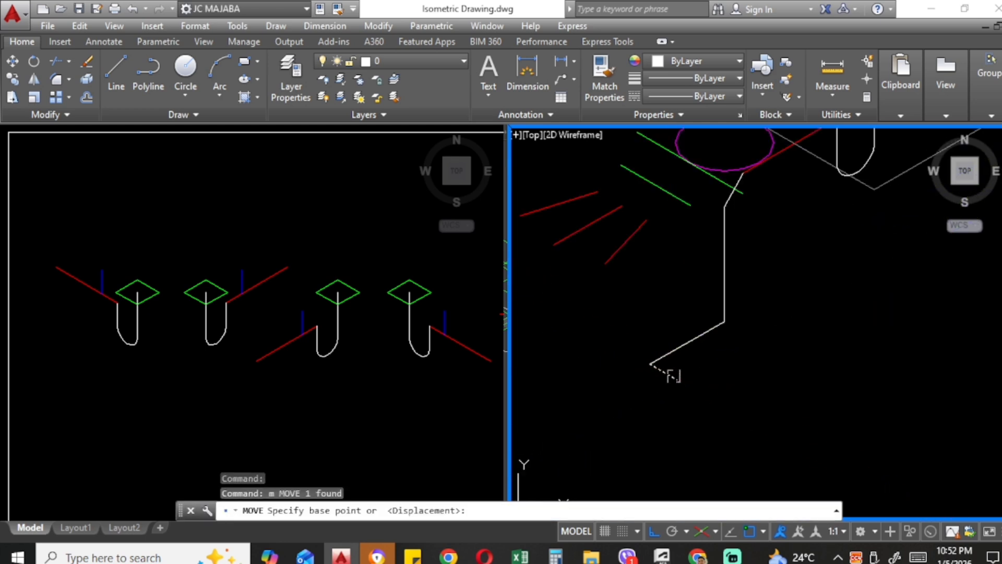
{"action": "left_click", "coordinate": [664, 373]}
{"action": "scroll", "coordinate": [609, 337], "scroll_direction": "down", "scroll_amount": 2}
{"action": "key", "text": "Escape"}
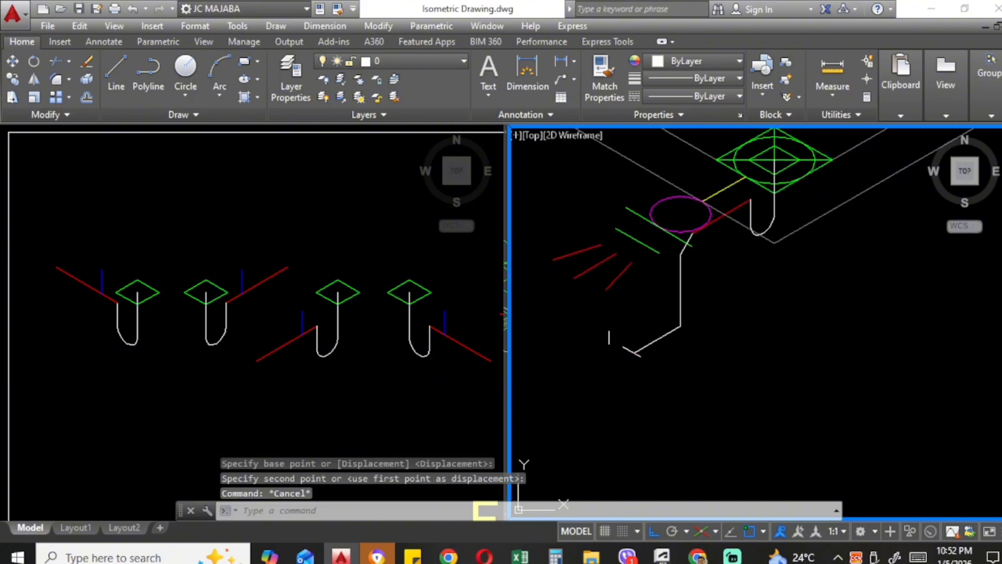
Step: Copy the tick polyline from the left balcony downspout to the end of the right balcony downspout's offset line
{"action": "left_click", "coordinate": [659, 359]}
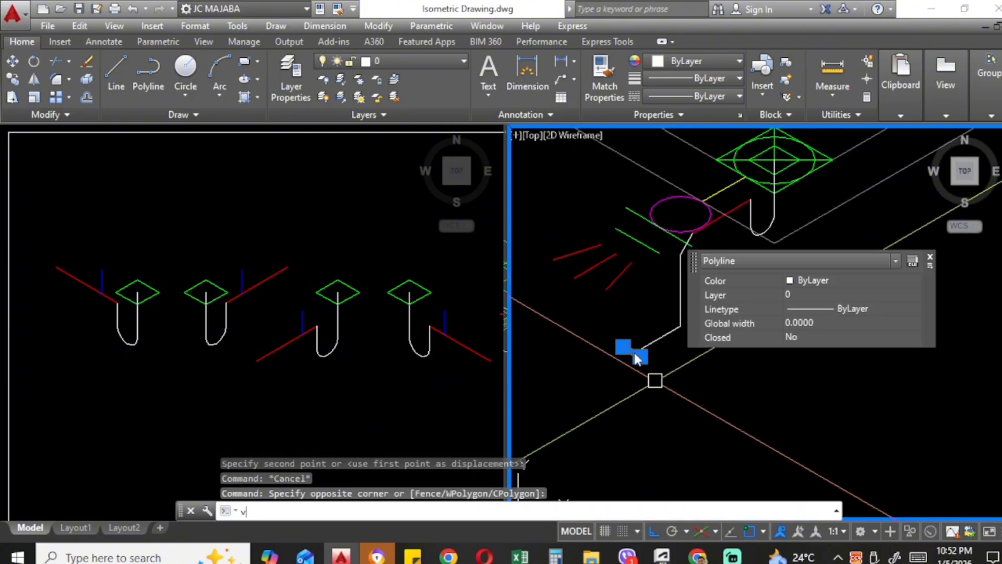
{"action": "type", "text": "v"}
{"action": "key", "text": "Escape"}
{"action": "left_click", "coordinate": [610, 329]}
{"action": "left_click", "coordinate": [649, 380]}
{"action": "type", "text": "co"}
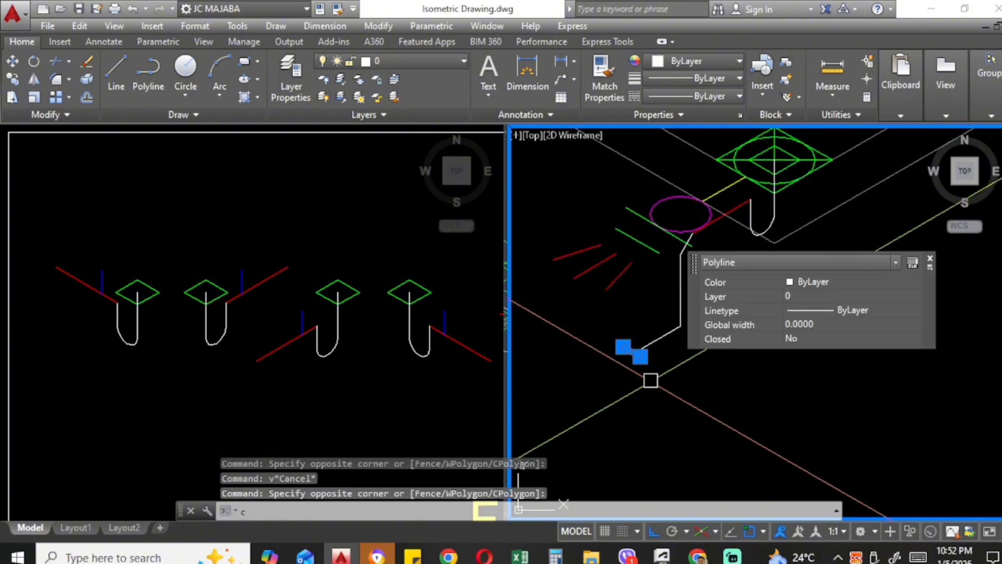
{"action": "key", "text": "Return"}
{"action": "scroll", "coordinate": [638, 348], "scroll_direction": "up", "scroll_amount": 2}
{"action": "left_click", "coordinate": [642, 336]}
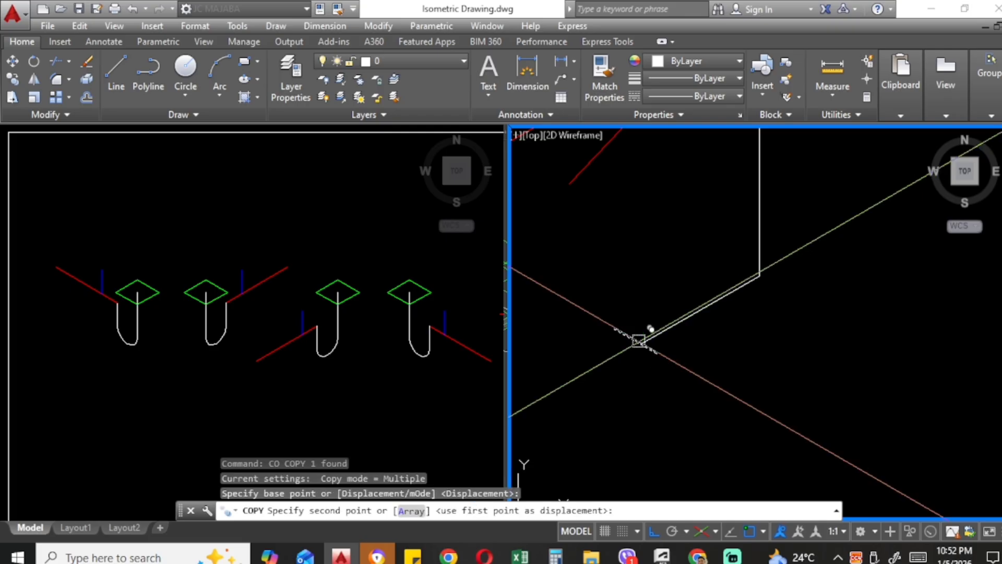
{"action": "scroll", "coordinate": [618, 330], "scroll_direction": "down", "scroll_amount": 5}
{"action": "scroll", "coordinate": [862, 321], "scroll_direction": "up", "scroll_amount": 5}
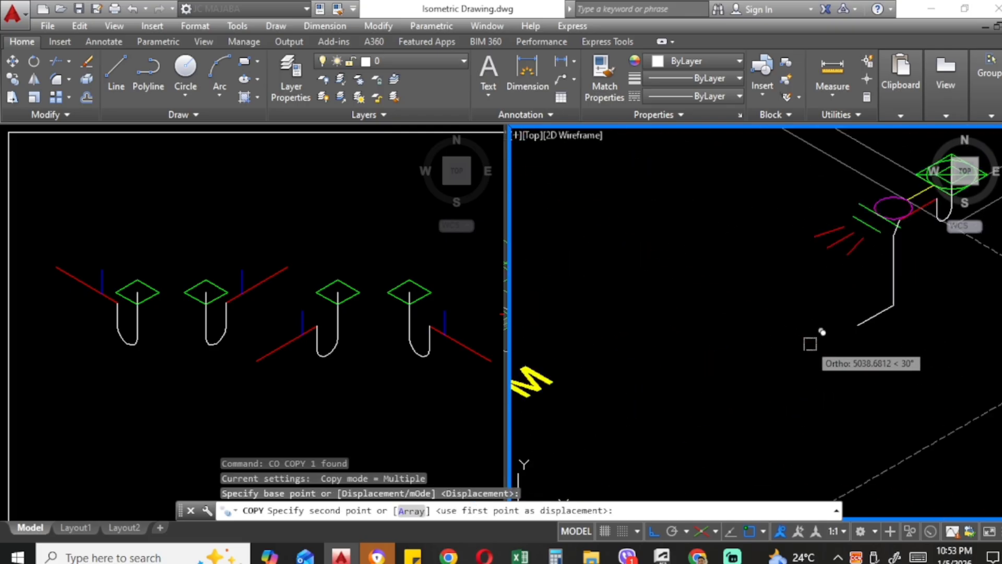
{"action": "left_click", "coordinate": [855, 327]}
{"action": "key", "text": "Escape"}
Step: Change the viewport configuration to Single with all the floor plans and isometric blocks in view
{"action": "scroll", "coordinate": [853, 329], "scroll_direction": "down", "scroll_amount": 6}
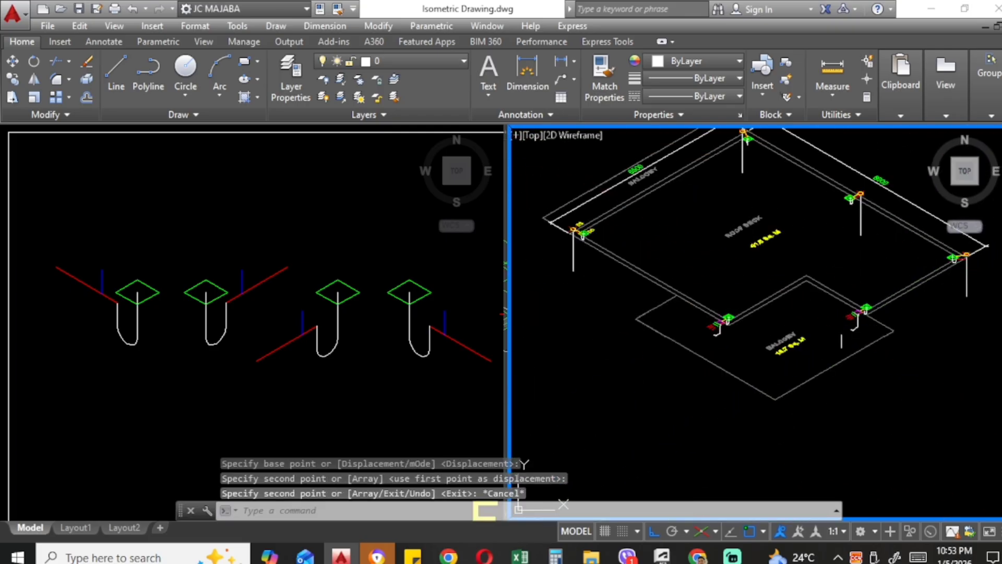
{"action": "scroll", "coordinate": [788, 317], "scroll_direction": "down", "scroll_amount": 4}
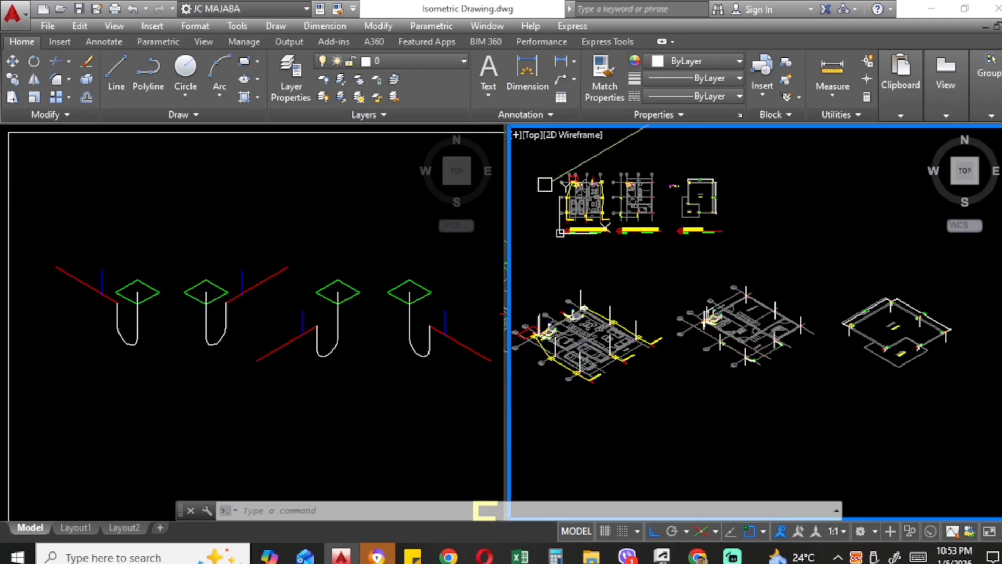
{"action": "left_click", "coordinate": [518, 136]}
{"action": "mouse_move", "coordinate": [601, 167]}
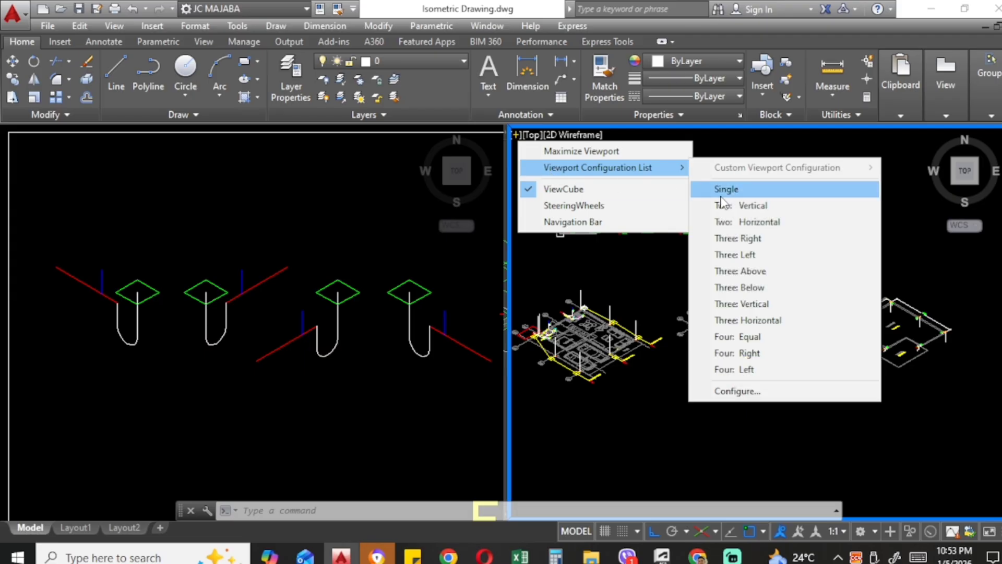
{"action": "left_click", "coordinate": [726, 189]}
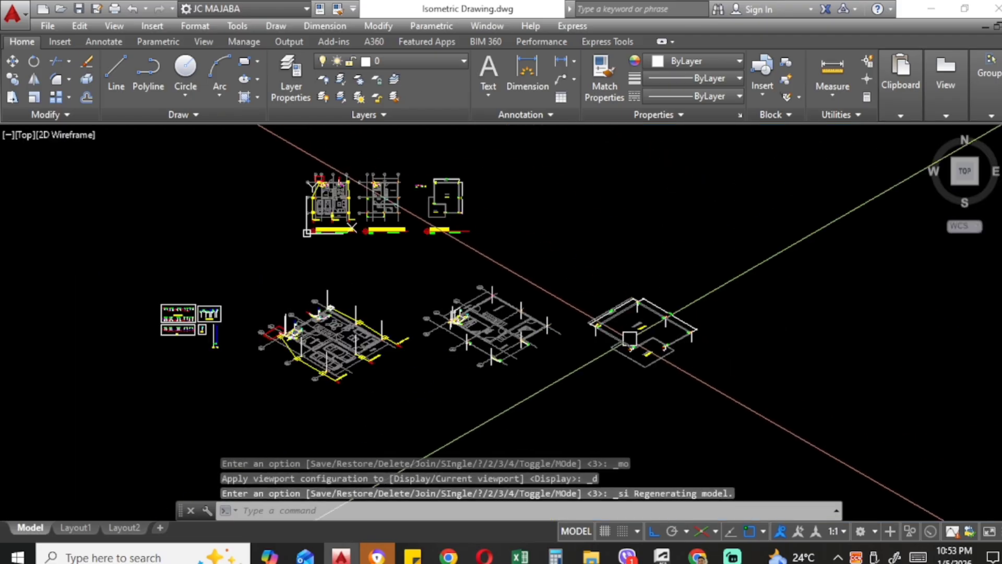
Step: Examine the ground floor isometric plan's toilet and kitchen plumbing lines, fixtures, catch basins and downspouts
{"action": "scroll", "coordinate": [305, 334], "scroll_direction": "up", "scroll_amount": 3}
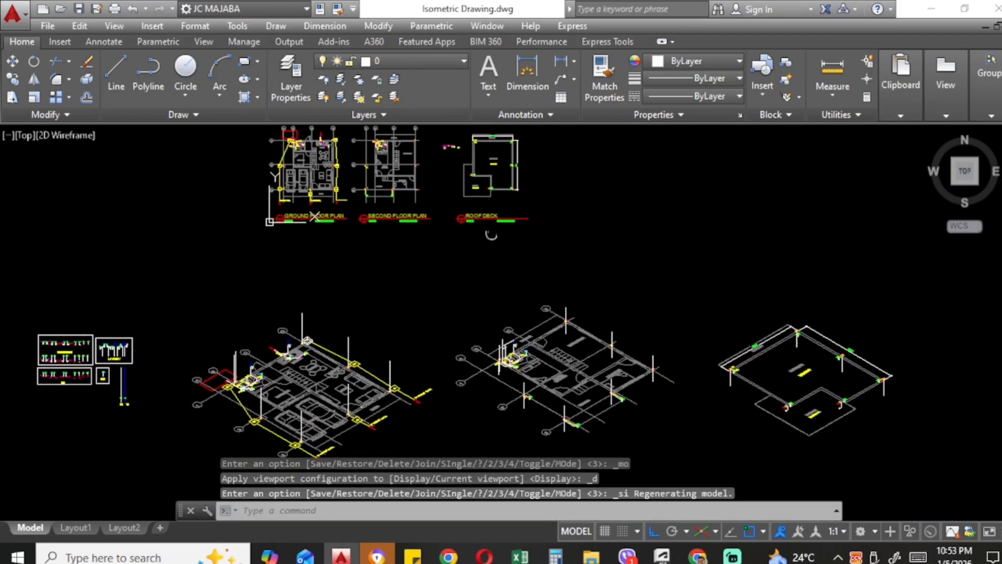
{"action": "scroll", "coordinate": [285, 334], "scroll_direction": "up", "scroll_amount": 5}
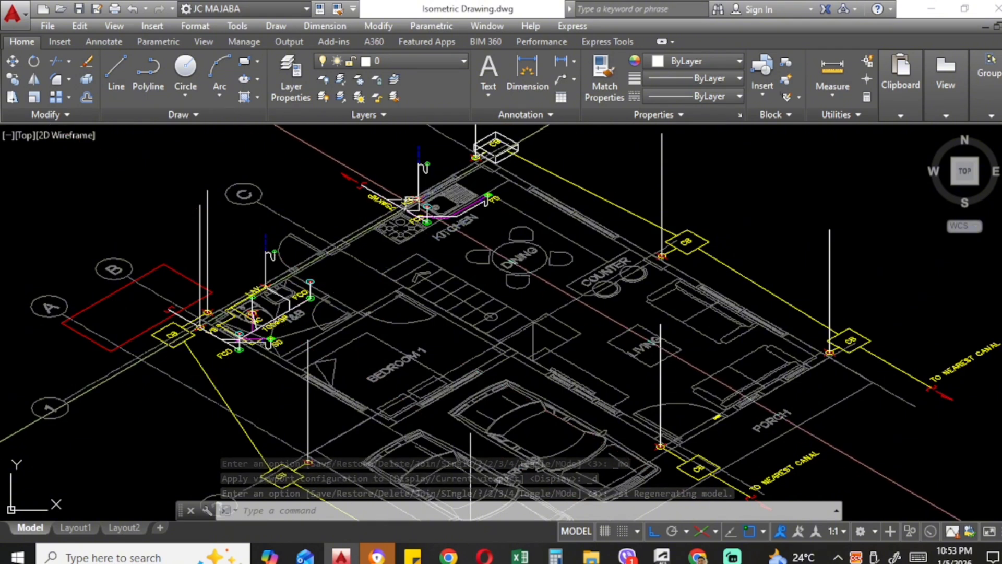
{"action": "scroll", "coordinate": [454, 216], "scroll_direction": "up", "scroll_amount": 4}
{"action": "scroll", "coordinate": [476, 240], "scroll_direction": "down", "scroll_amount": 4}
{"action": "scroll", "coordinate": [475, 219], "scroll_direction": "up", "scroll_amount": 3}
{"action": "scroll", "coordinate": [475, 219], "scroll_direction": "down", "scroll_amount": 4}
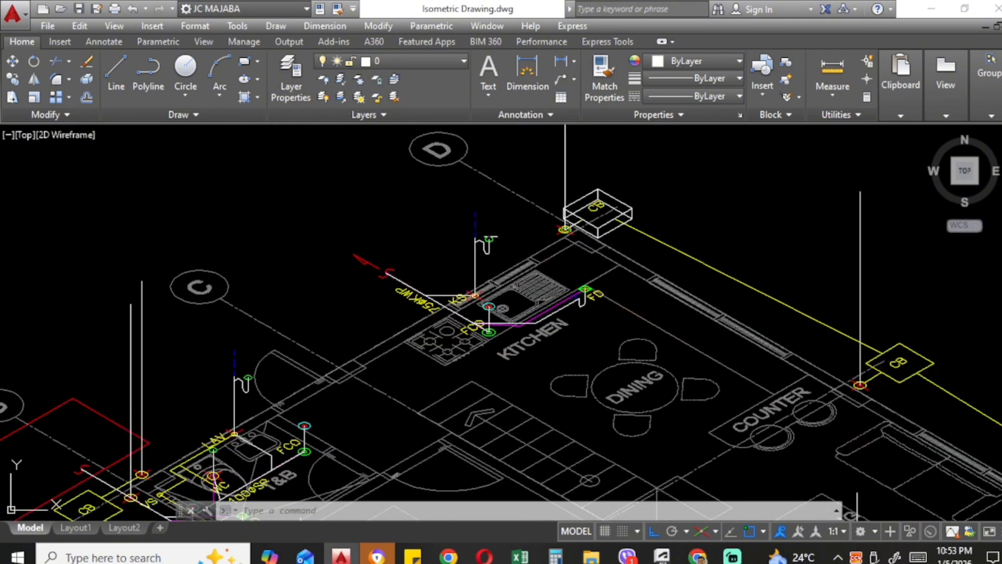
{"action": "scroll", "coordinate": [471, 240], "scroll_direction": "up", "scroll_amount": 2}
{"action": "middle_click_drag", "start_coordinate": [472, 240], "coordinate": [513, 231]}
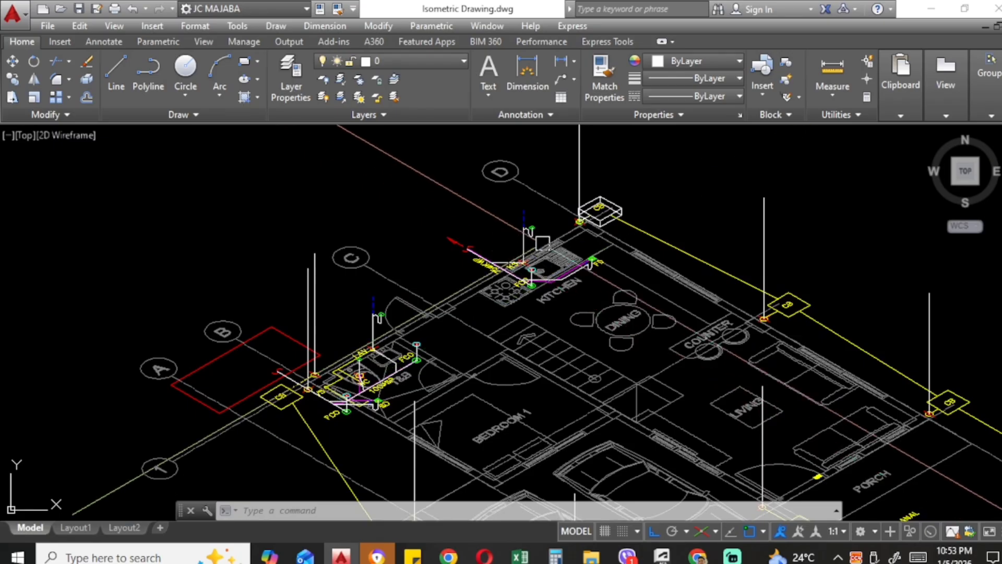
{"action": "scroll", "coordinate": [523, 216], "scroll_direction": "up", "scroll_amount": 3}
{"action": "scroll", "coordinate": [522, 217], "scroll_direction": "down", "scroll_amount": 6}
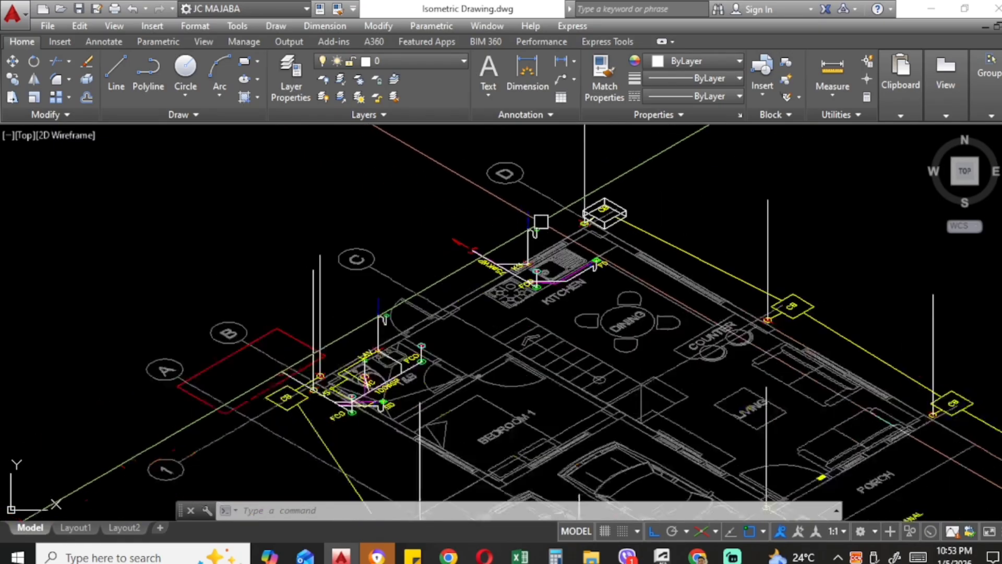
{"action": "scroll", "coordinate": [425, 285], "scroll_direction": "up", "scroll_amount": 4}
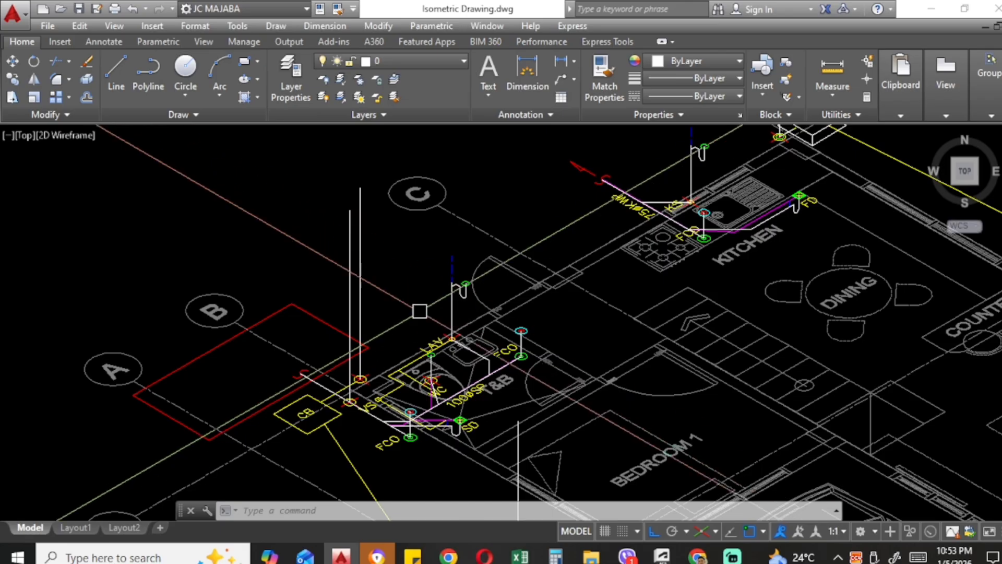
{"action": "scroll", "coordinate": [417, 325], "scroll_direction": "down", "scroll_amount": 2}
{"action": "scroll", "coordinate": [592, 233], "scroll_direction": "up", "scroll_amount": 4}
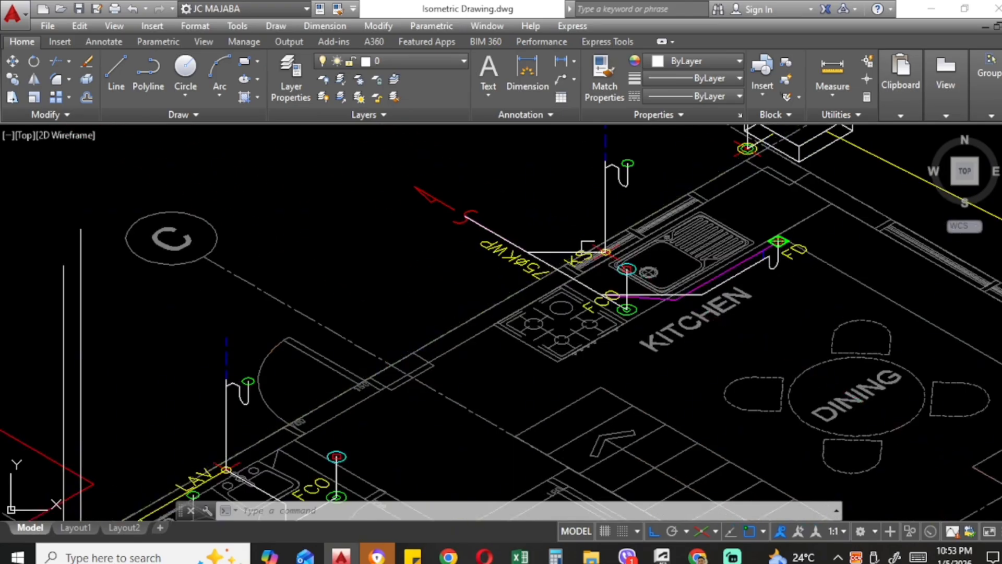
{"action": "scroll", "coordinate": [563, 291], "scroll_direction": "down", "scroll_amount": 4}
{"action": "scroll", "coordinate": [436, 334], "scroll_direction": "up", "scroll_amount": 4}
{"action": "scroll", "coordinate": [462, 284], "scroll_direction": "down", "scroll_amount": 4}
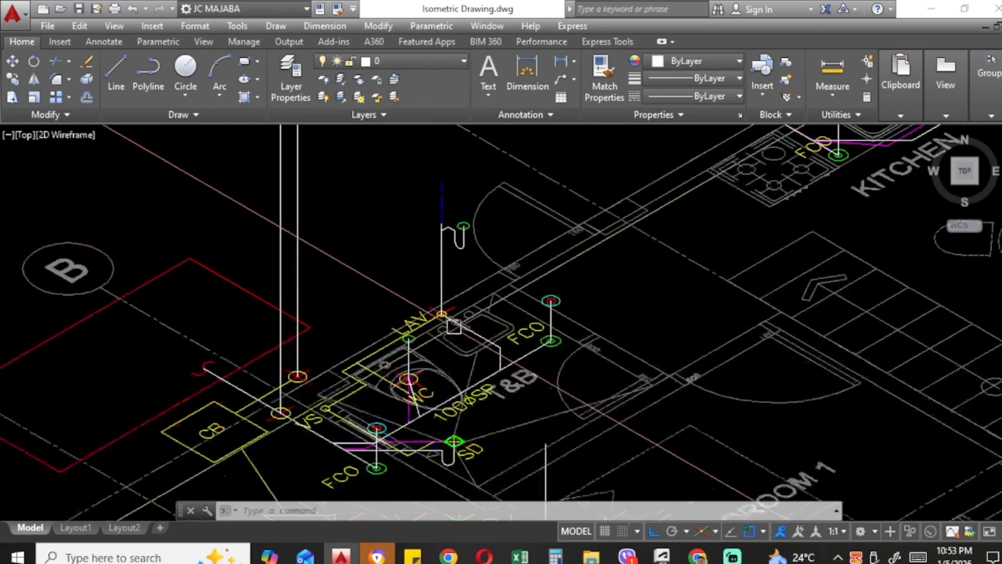
{"action": "scroll", "coordinate": [472, 349], "scroll_direction": "up", "scroll_amount": 2}
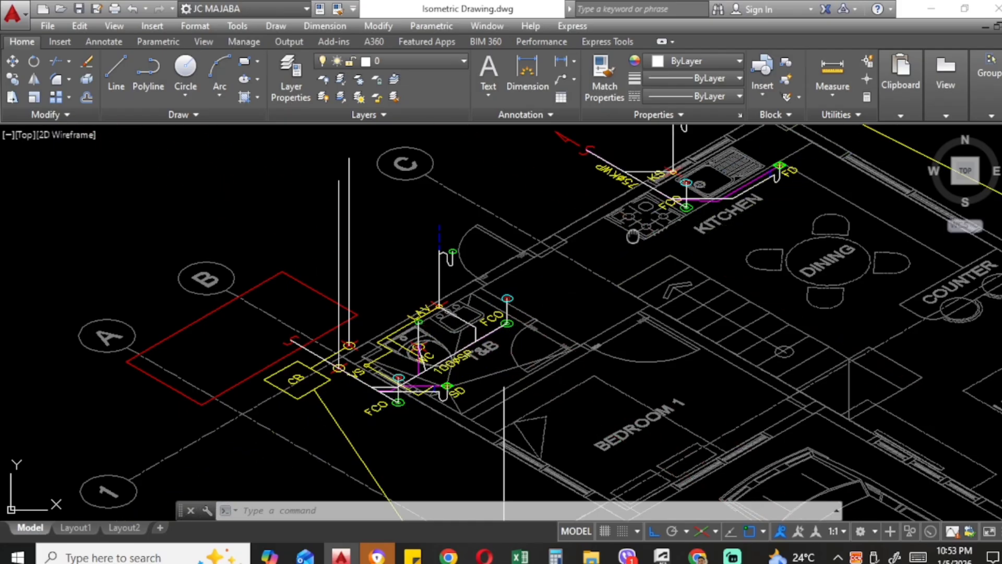
{"action": "middle_click_drag", "start_coordinate": [632, 236], "coordinate": [600, 289]}
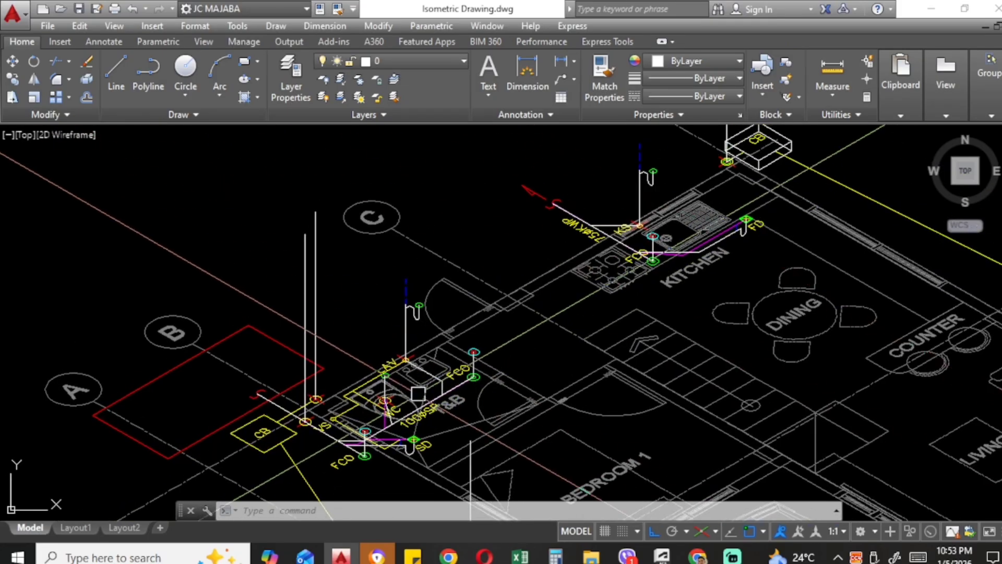
{"action": "mouse_move", "coordinate": [642, 219]}
{"action": "middle_mouse_down"}
{"action": "mouse_move", "coordinate": [566, 266]}
{"action": "mouse_move", "coordinate": [558, 287]}
{"action": "middle_mouse_up"}
{"action": "scroll", "coordinate": [548, 287], "scroll_direction": "down", "scroll_amount": 4}
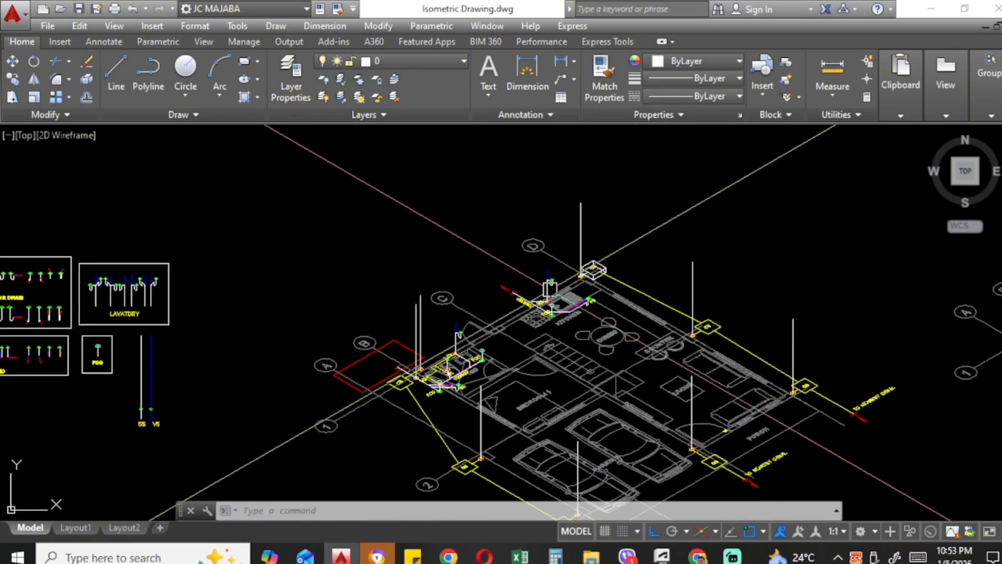
{"action": "scroll", "coordinate": [522, 301], "scroll_direction": "down", "scroll_amount": 4}
{"action": "scroll", "coordinate": [522, 293], "scroll_direction": "up", "scroll_amount": 4}
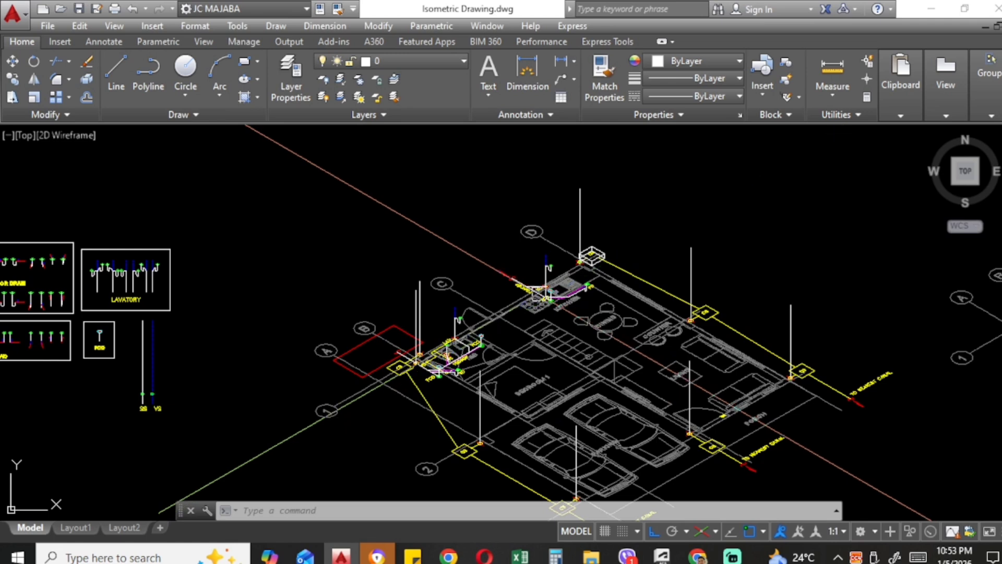
Step: Inspect the kitchen and T&B isometric piping up close, and compare the ground floor, second floor and roof deck isometrics with their floor plans
{"action": "scroll", "coordinate": [439, 286], "scroll_direction": "down", "scroll_amount": 5}
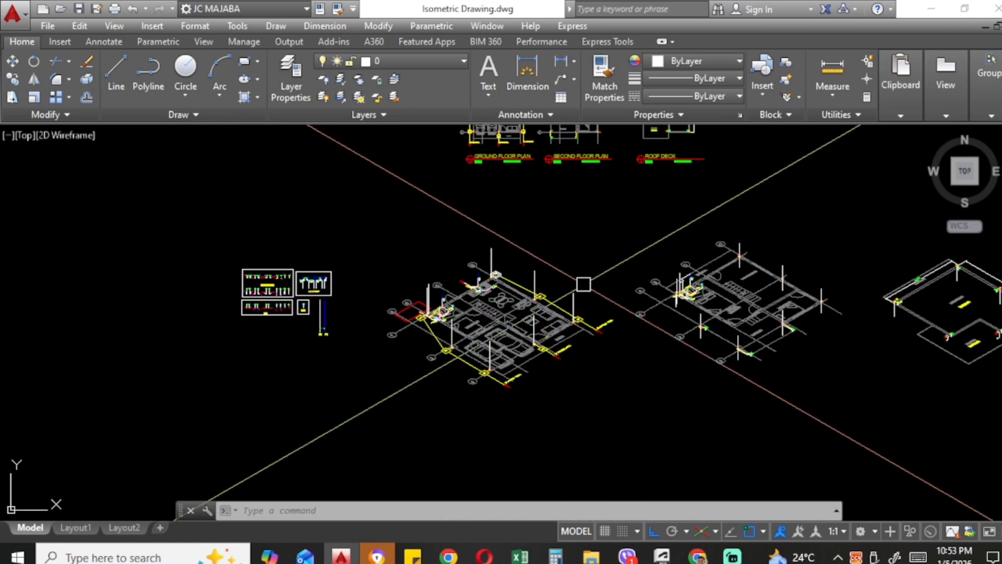
{"action": "scroll", "coordinate": [580, 284], "scroll_direction": "up", "scroll_amount": 6}
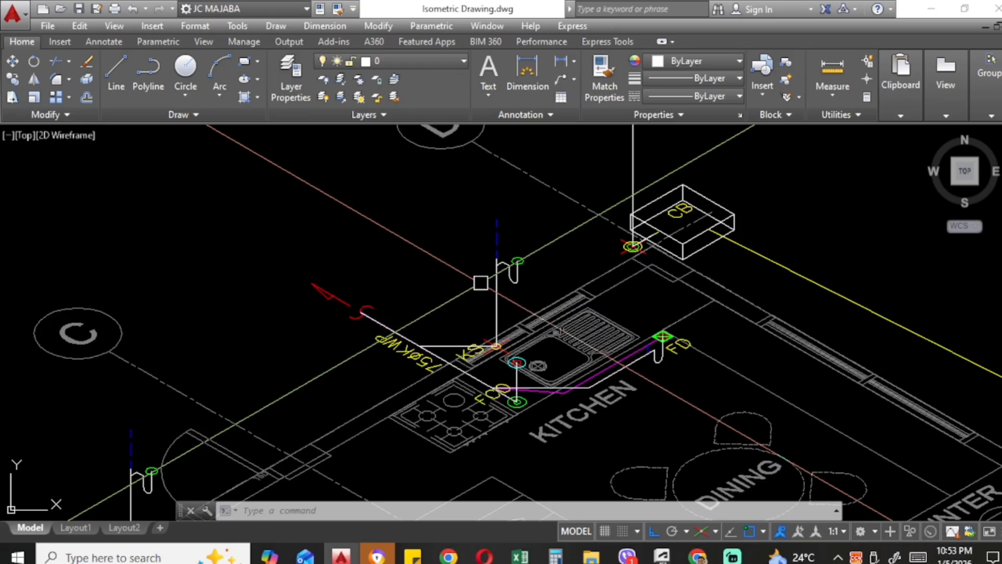
{"action": "scroll", "coordinate": [481, 282], "scroll_direction": "down", "scroll_amount": 5}
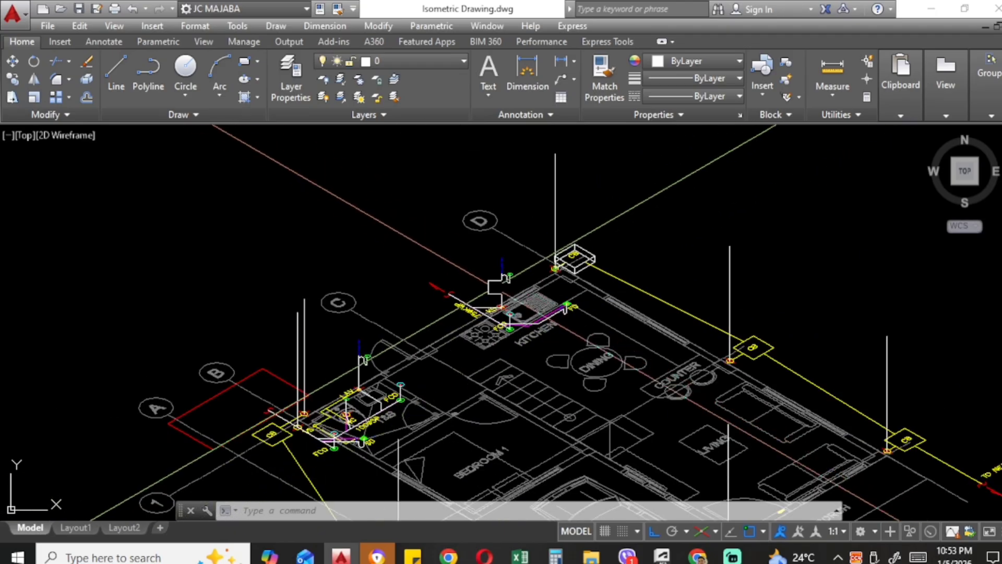
{"action": "scroll", "coordinate": [521, 335], "scroll_direction": "up", "scroll_amount": 5}
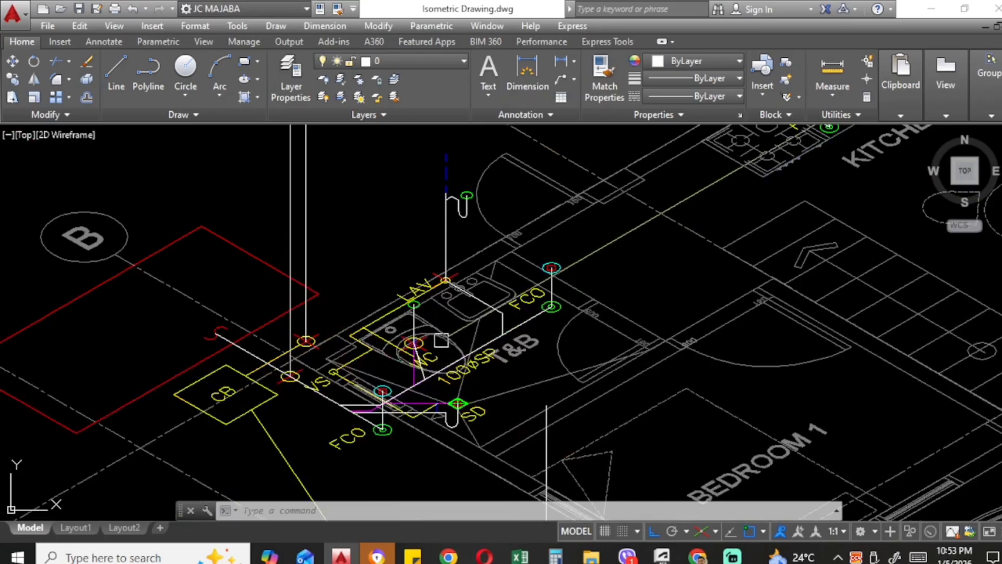
{"action": "scroll", "coordinate": [441, 340], "scroll_direction": "down", "scroll_amount": 6}
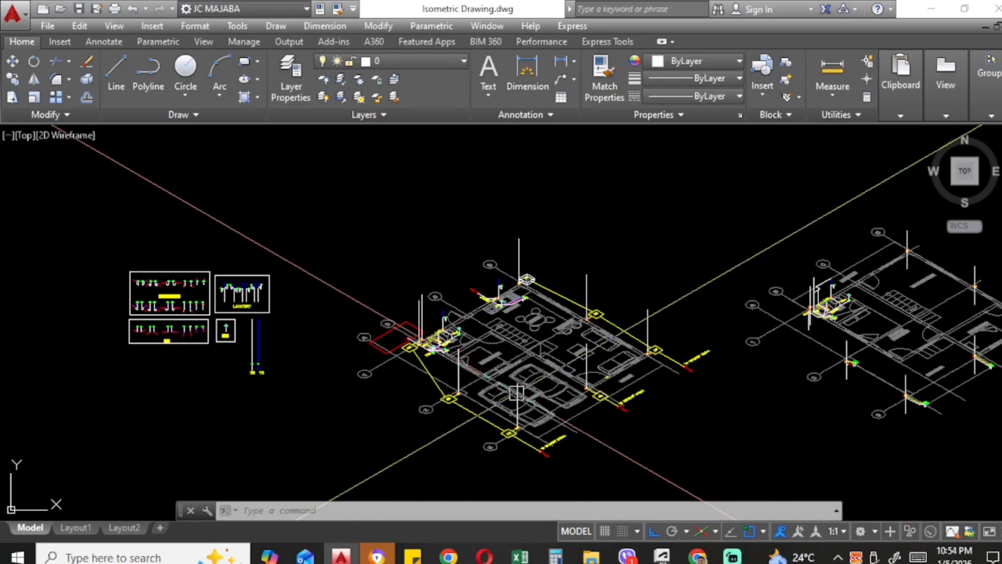
{"action": "scroll", "coordinate": [421, 358], "scroll_direction": "up", "scroll_amount": 3}
{"action": "scroll", "coordinate": [468, 341], "scroll_direction": "down", "scroll_amount": 3}
{"action": "scroll", "coordinate": [469, 340], "scroll_direction": "down", "scroll_amount": 5}
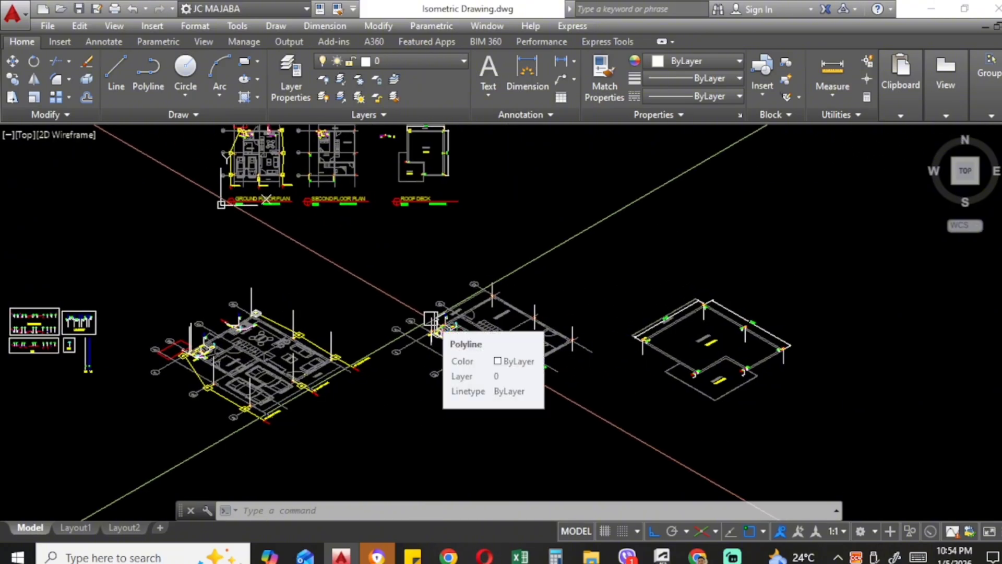
{"action": "middle_click_drag", "start_coordinate": [472, 313], "coordinate": [537, 344]}
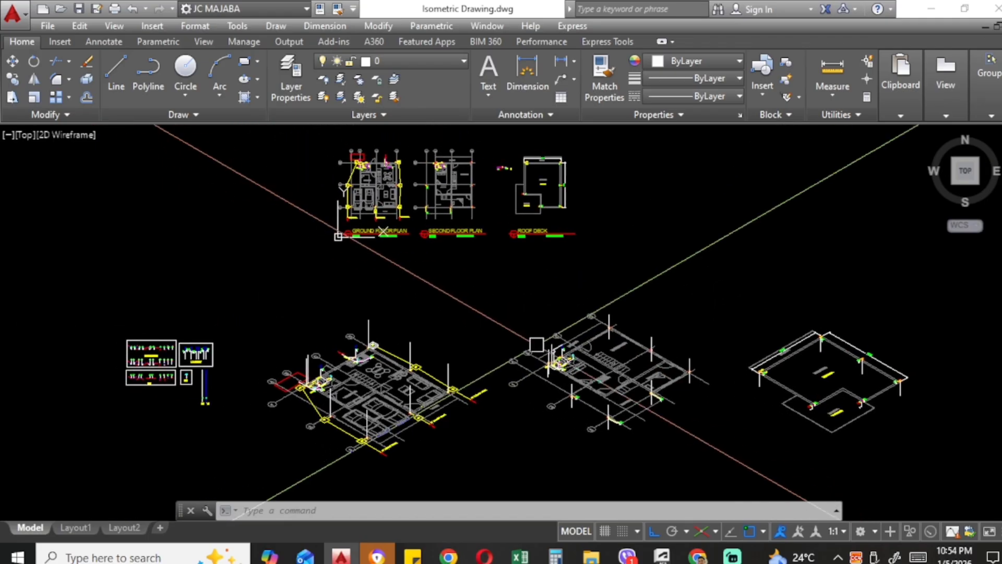